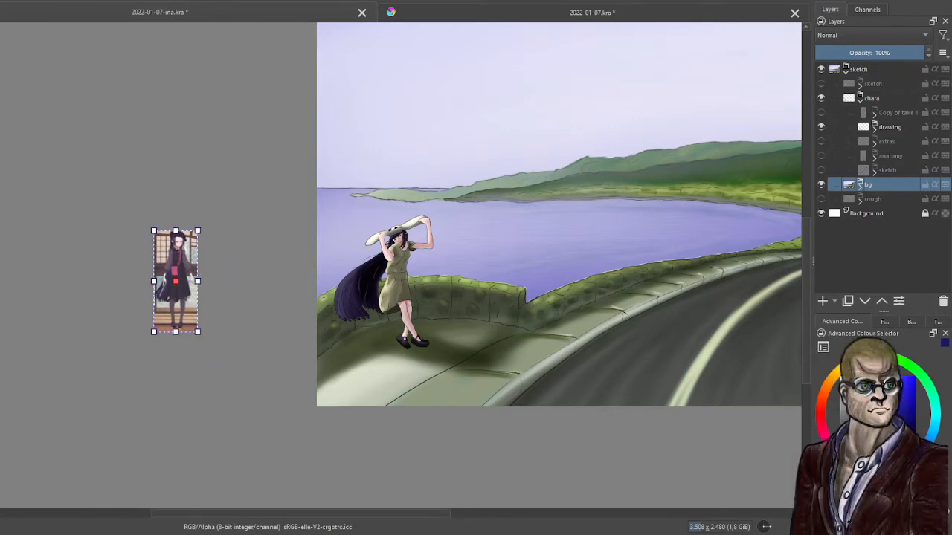
Apply the transform on the character reference image and collapse the chara layer group.
key(Return)
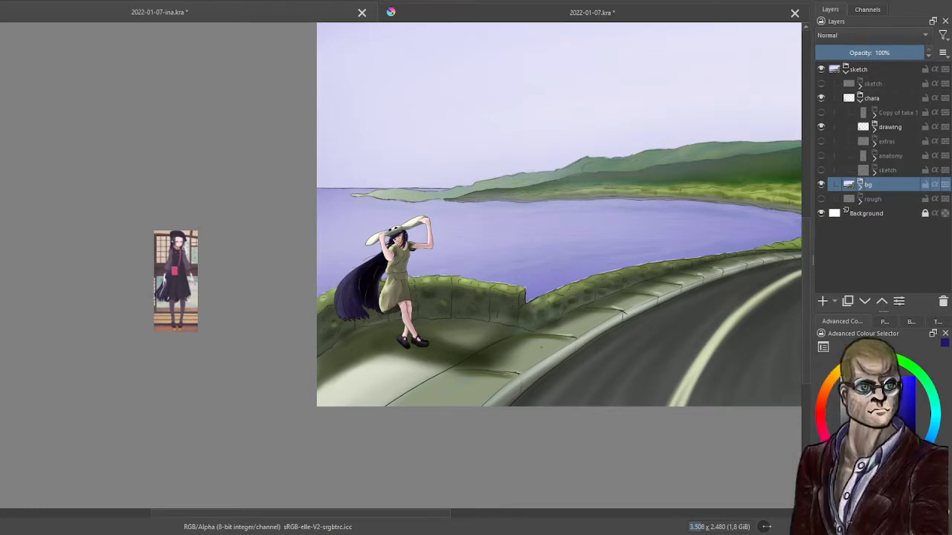
drag(633, 344, 511, 332)
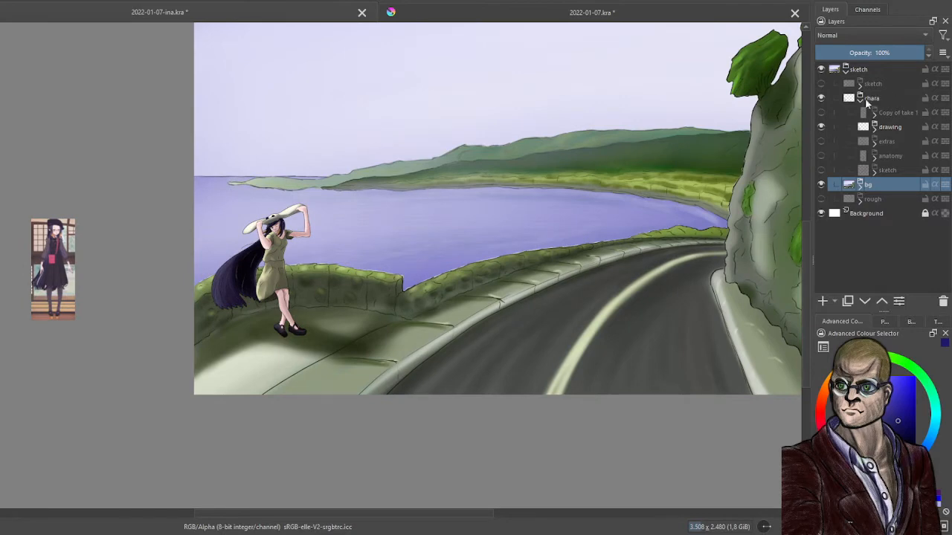
click(861, 99)
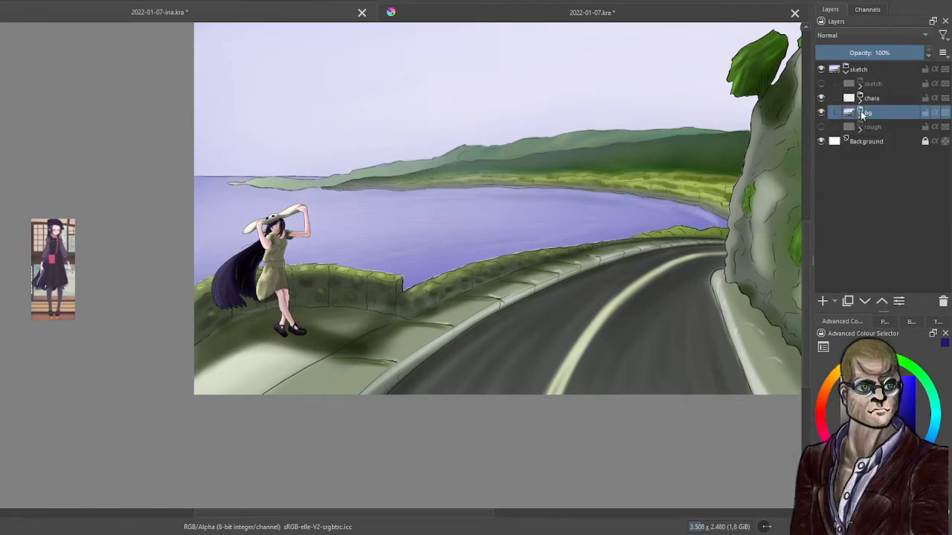
Examine the painted background up close, from the sidewalk and stone wall to the sea, far shoreline and cliff.
scroll(539, 309, down, 1)
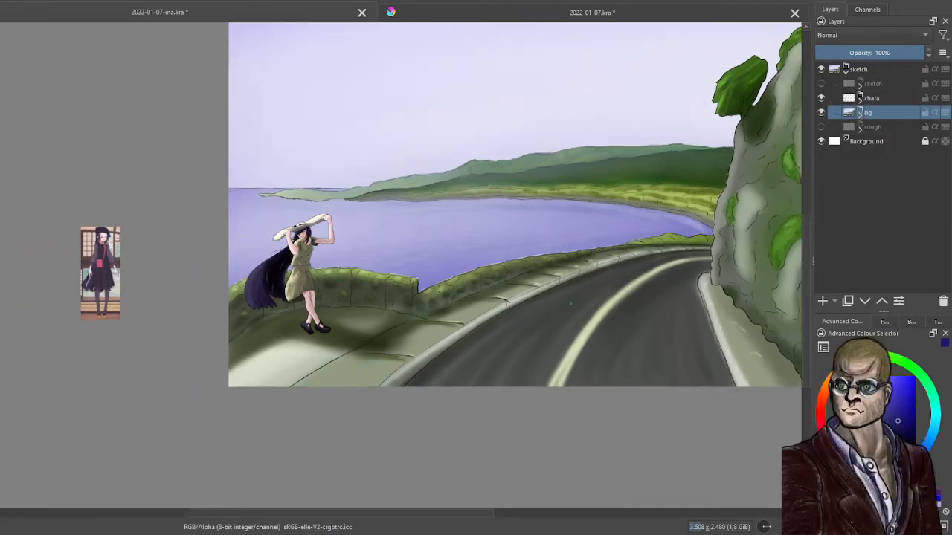
drag(628, 273, 505, 291)
scroll(497, 324, down, 2)
scroll(469, 325, down, 2)
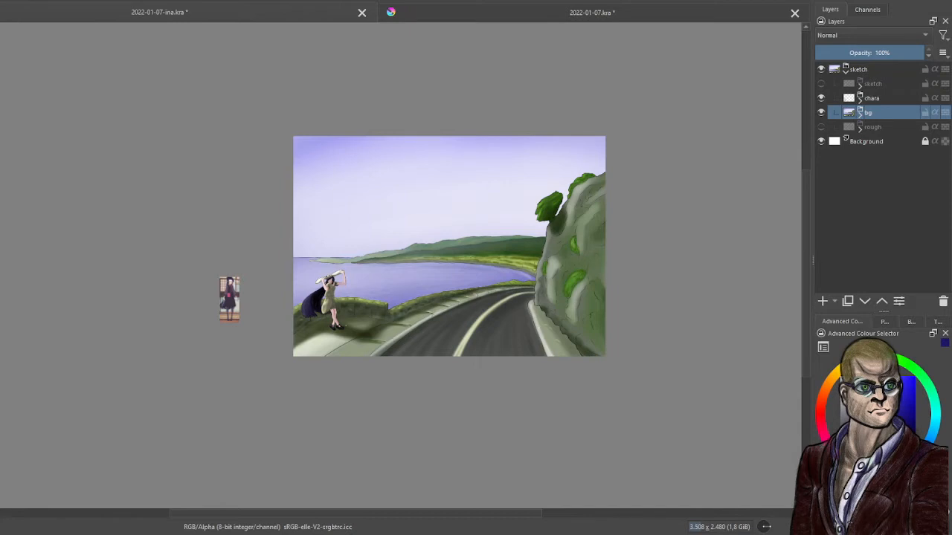
scroll(387, 334, up, 8)
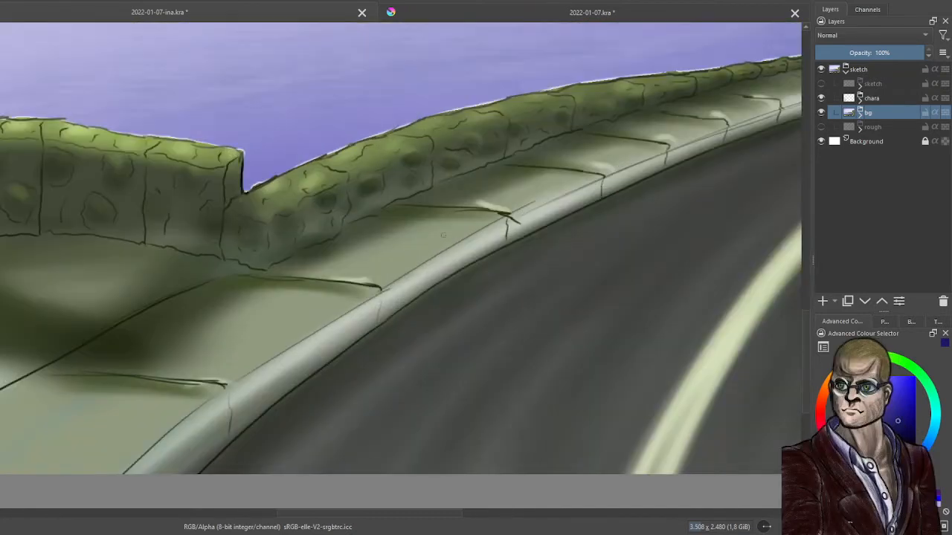
scroll(402, 260, down, 5)
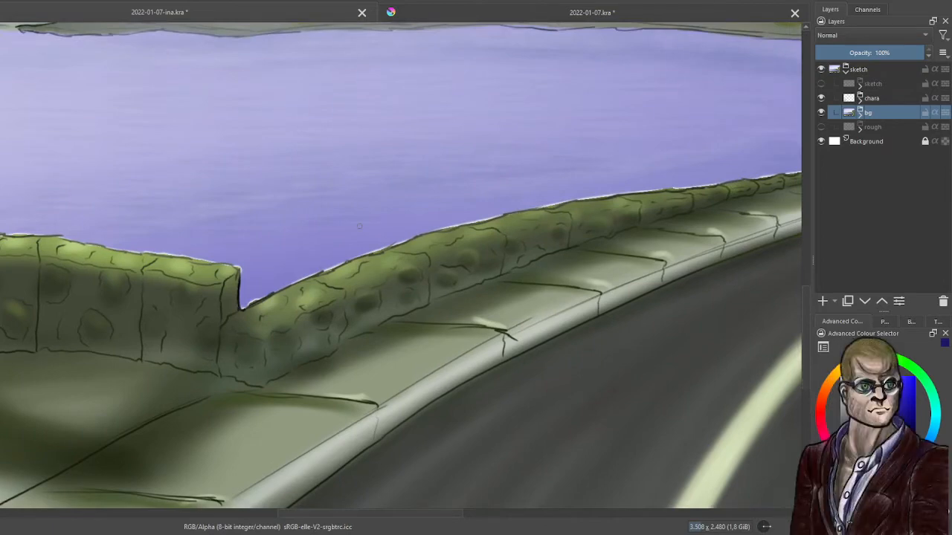
scroll(401, 260, down, 5)
drag(377, 211, 261, 307)
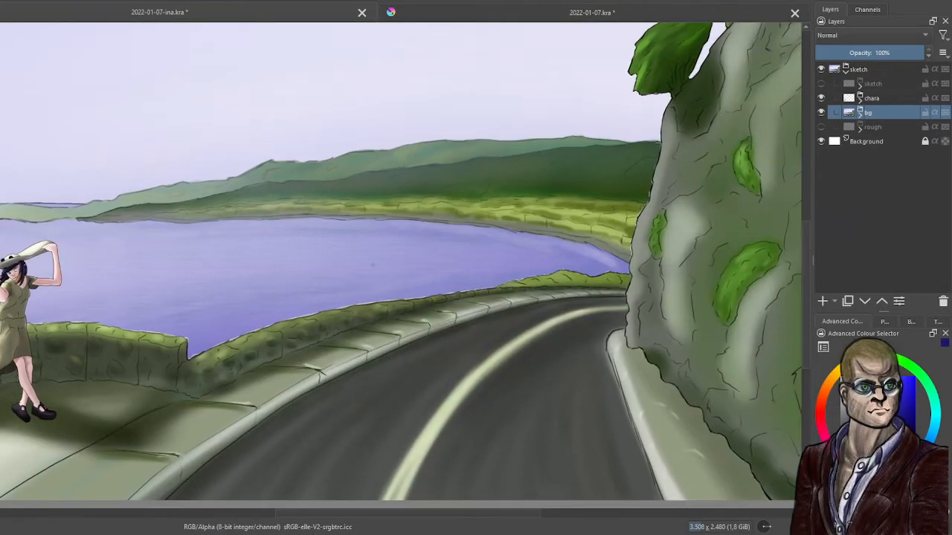
scroll(416, 230, up, 5)
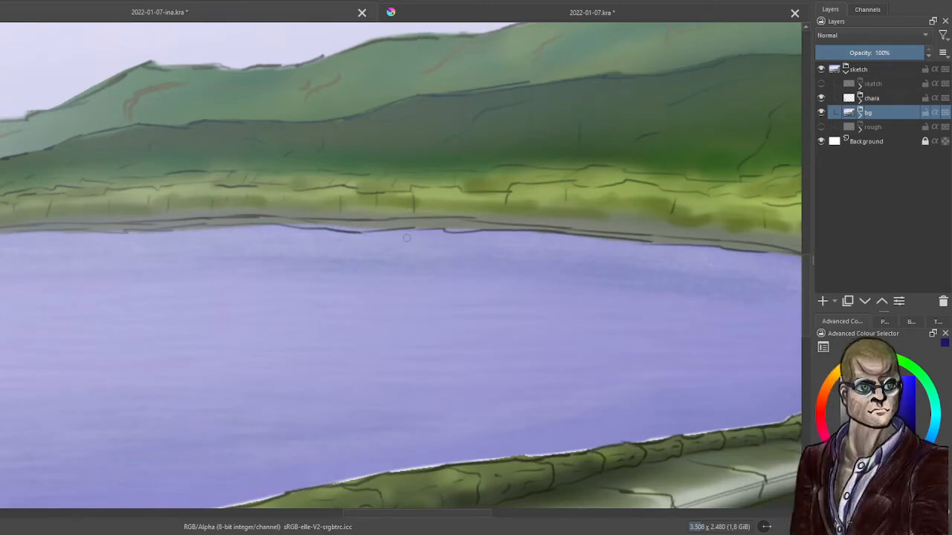
scroll(417, 252, down, 4)
scroll(417, 252, down, 2)
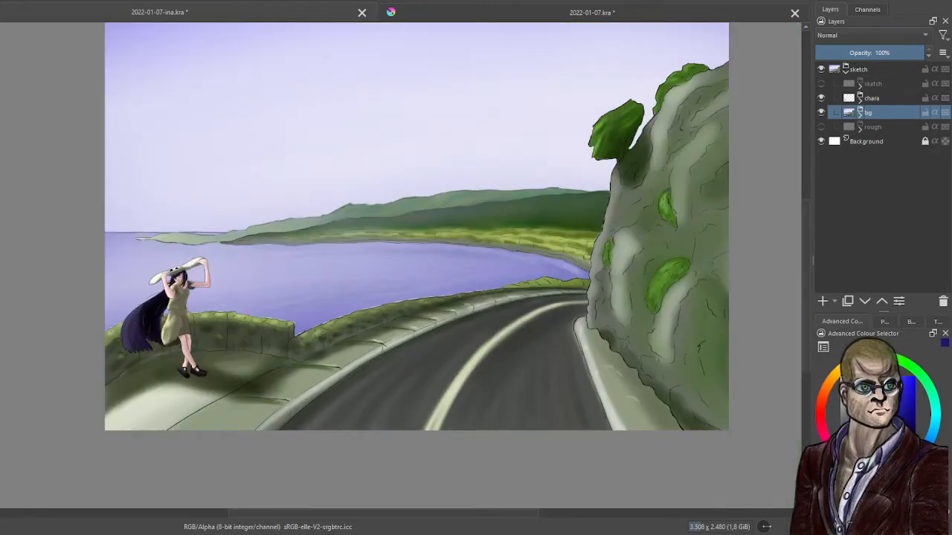
drag(417, 252, 374, 263)
scroll(374, 263, up, 6)
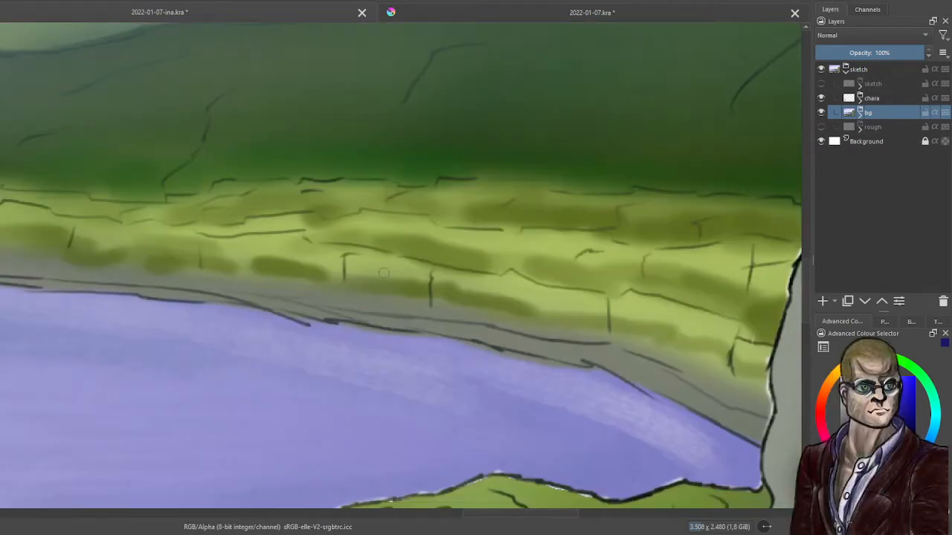
scroll(378, 270, down, 3)
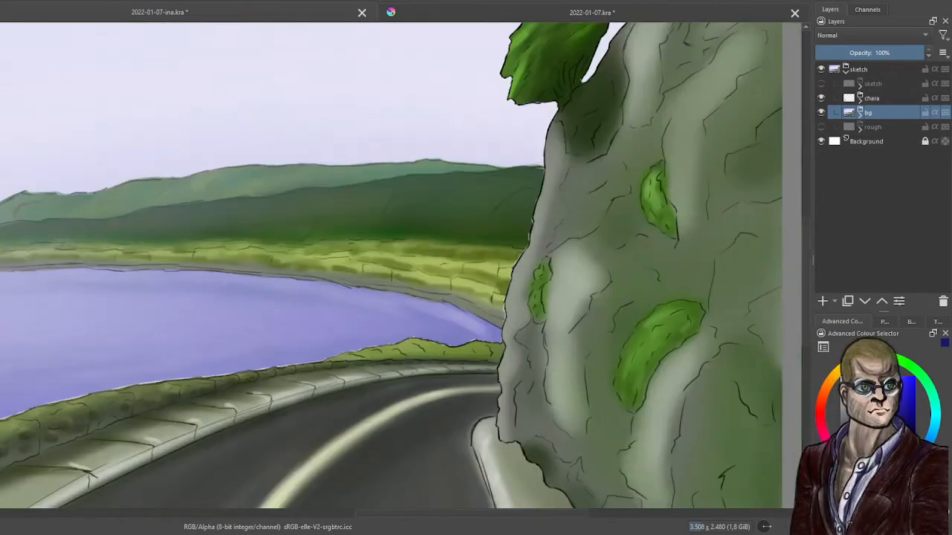
scroll(378, 270, down, 5)
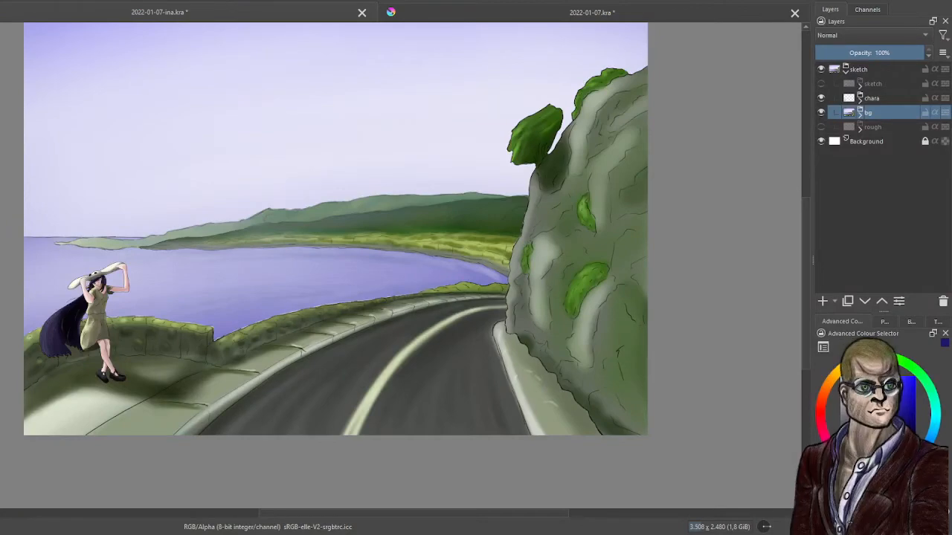
scroll(707, 212, up, 5)
scroll(706, 212, down, 2)
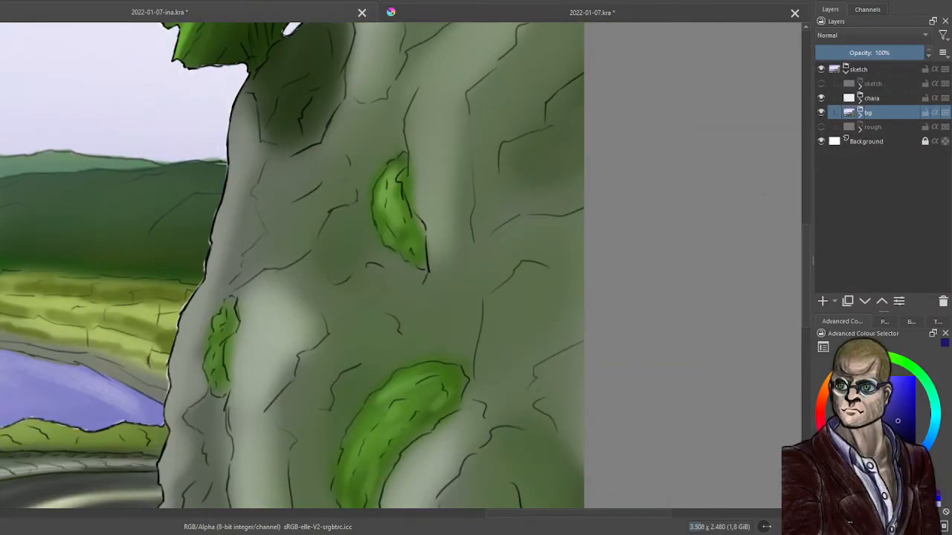
Expand the bg layer group and inspect the cliff rocks, moss patches and edge of the stone wall up close.
click(860, 112)
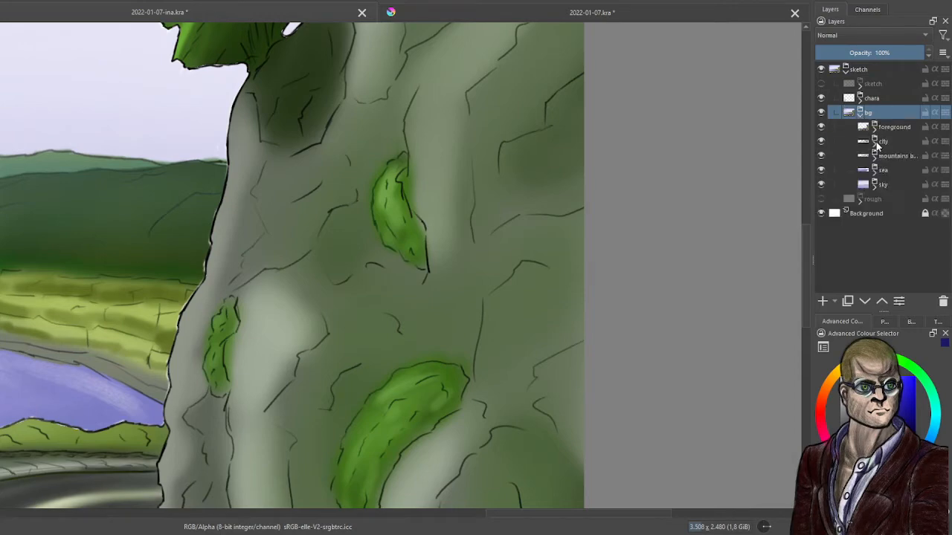
scroll(294, 241, up, 4)
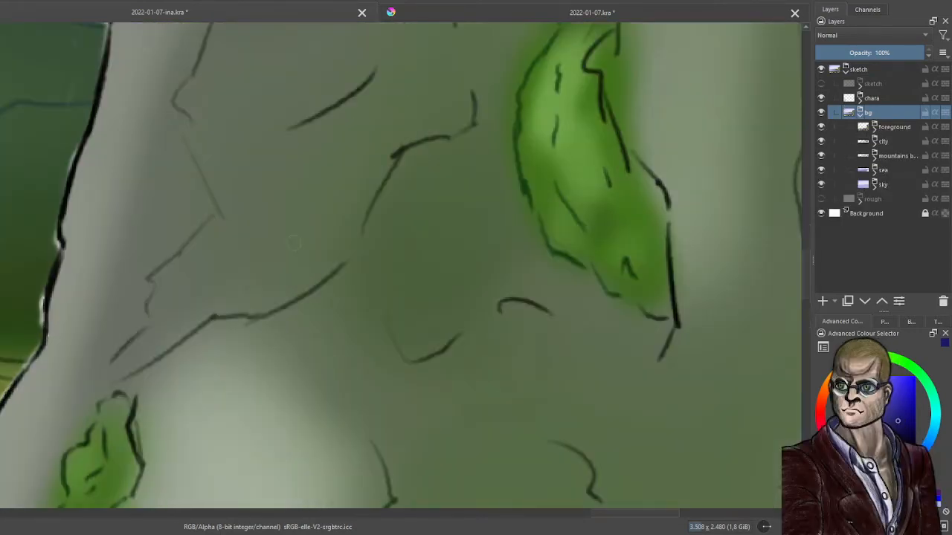
scroll(309, 252, down, 4)
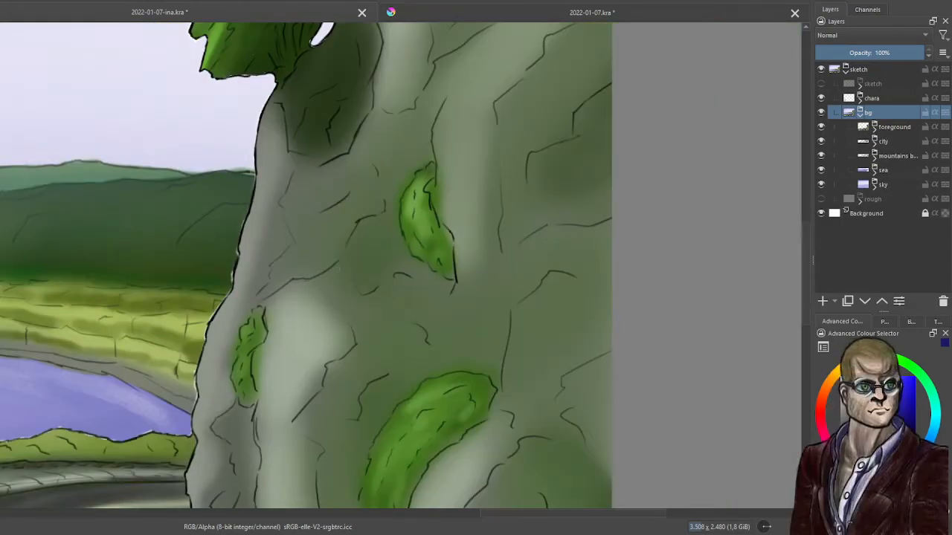
scroll(309, 252, up, 5)
scroll(353, 281, down, 4)
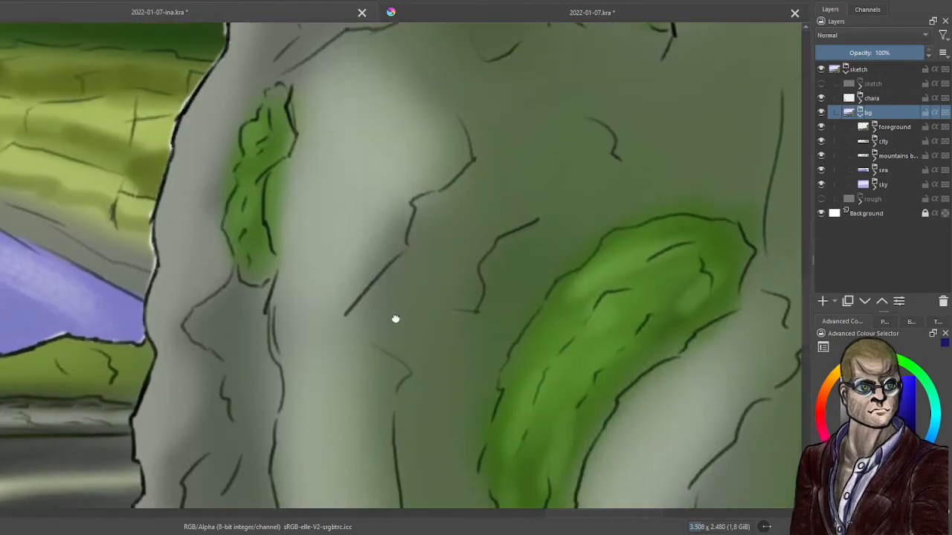
scroll(352, 281, down, 2)
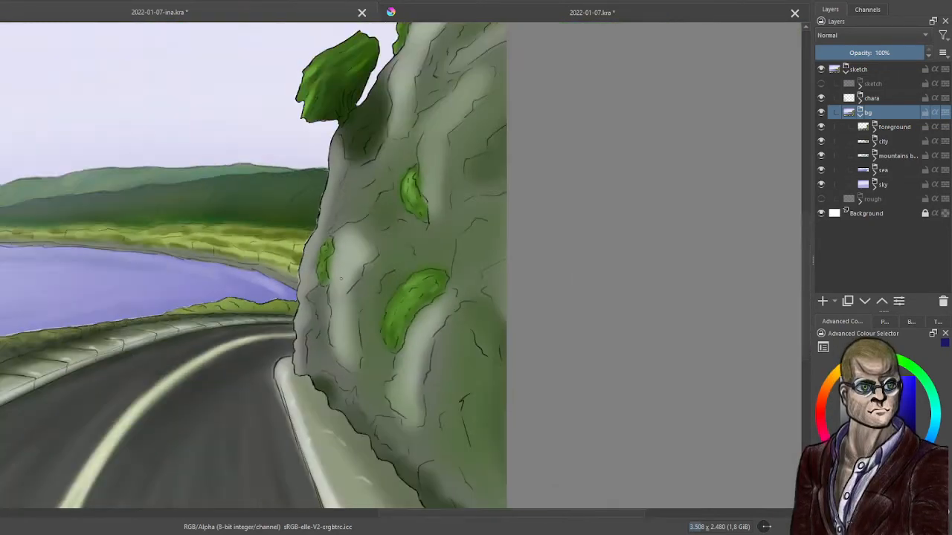
drag(282, 257, 632, 256)
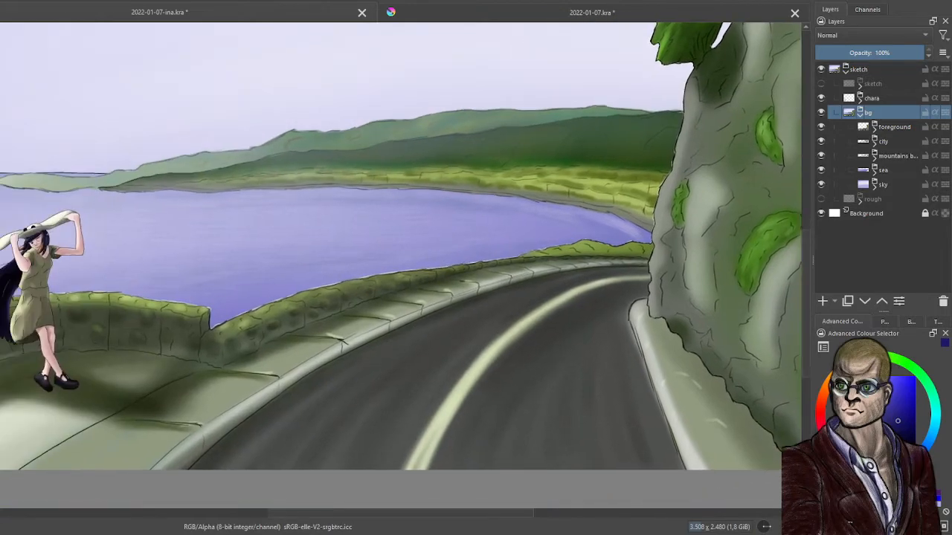
scroll(276, 315, up, 6)
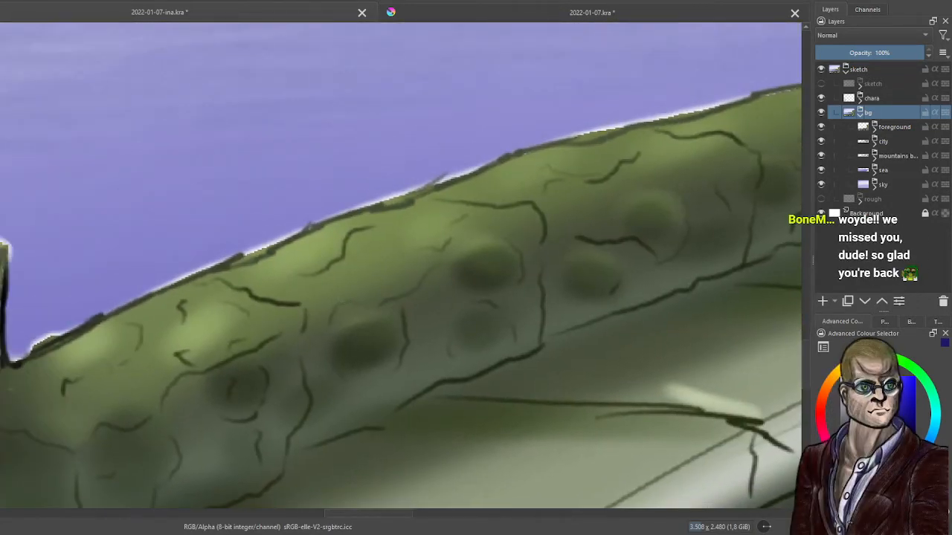
scroll(396, 264, down, 5)
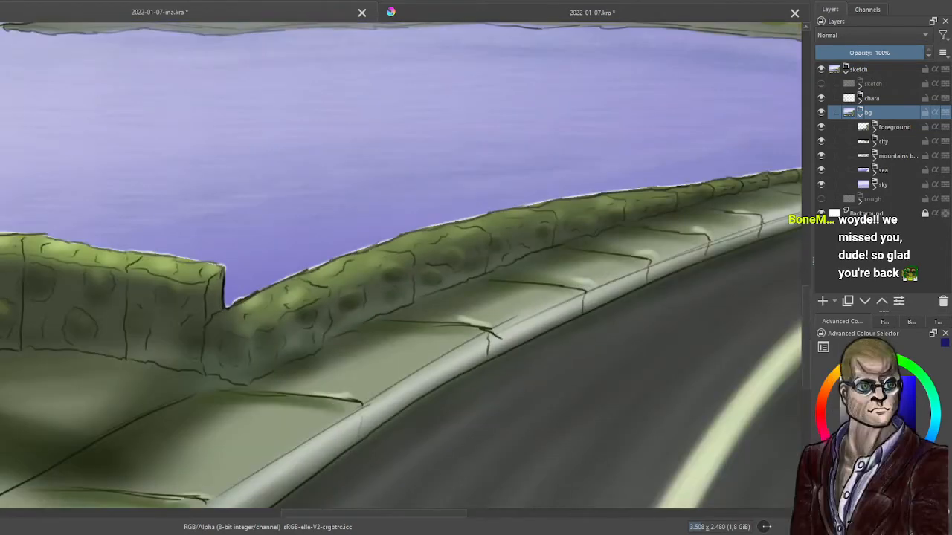
scroll(396, 264, down, 3)
drag(396, 264, 373, 319)
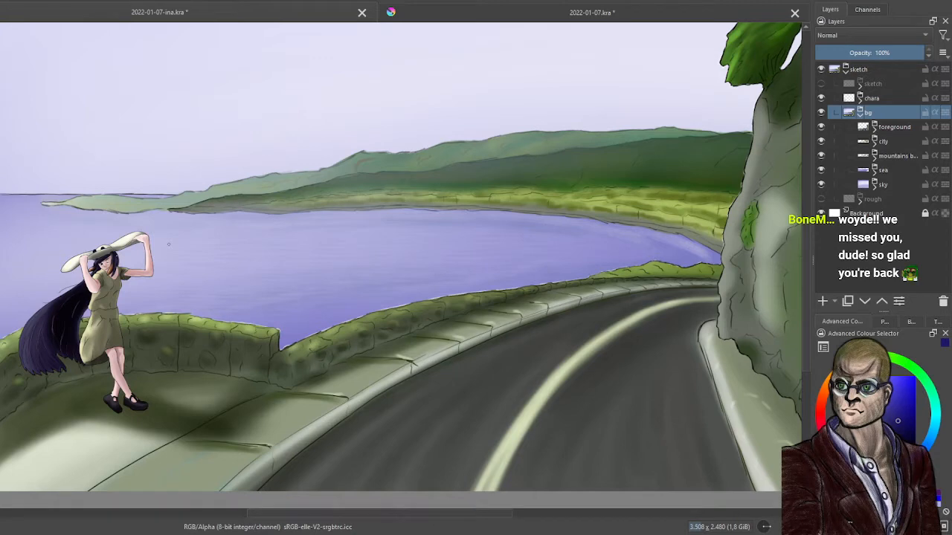
Hide the chara group and select the lowest layer in the foreground's colors group, toggling its visibility to check its content.
scroll(135, 321, up, 3)
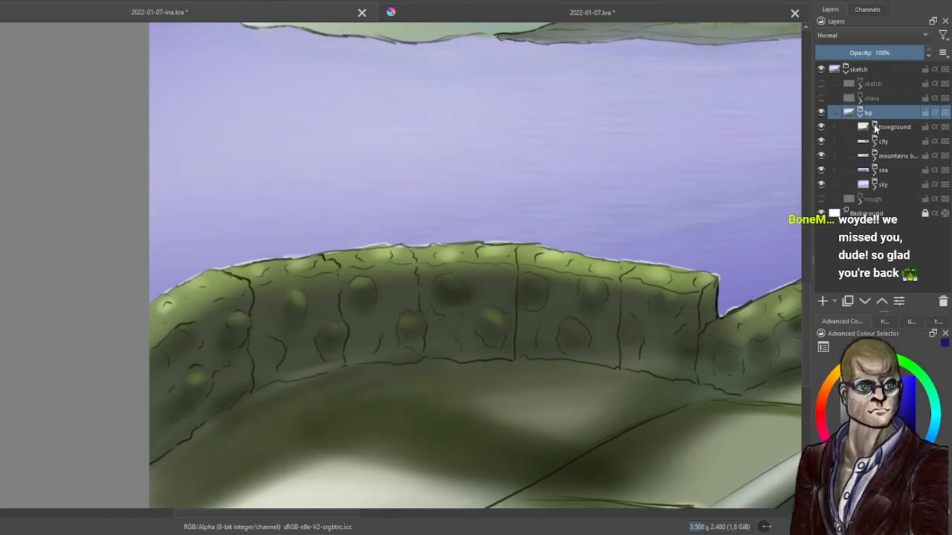
click(874, 127)
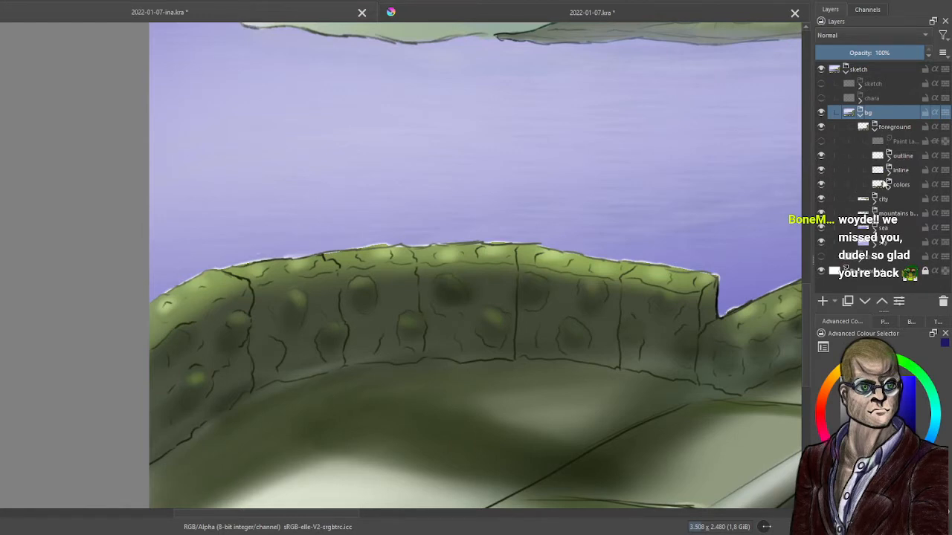
click(886, 184)
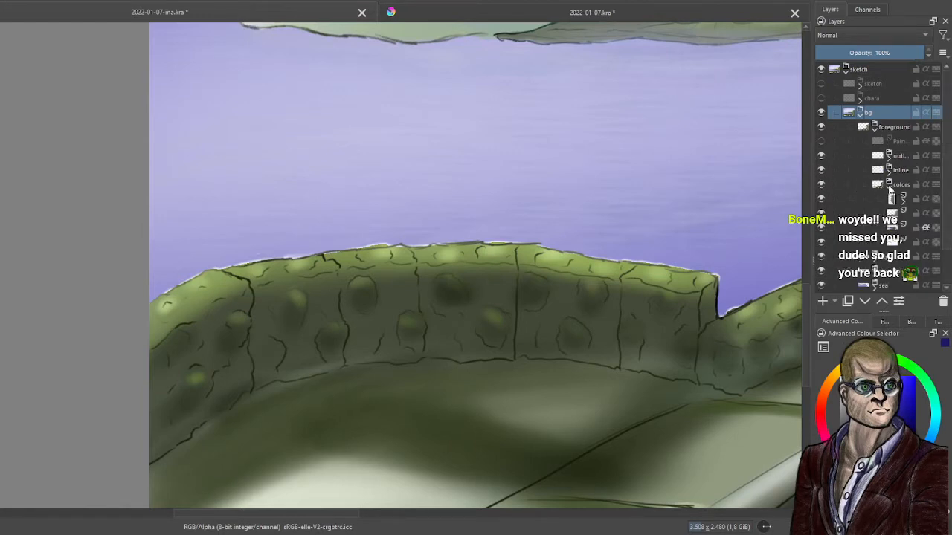
click(821, 243)
click(821, 242)
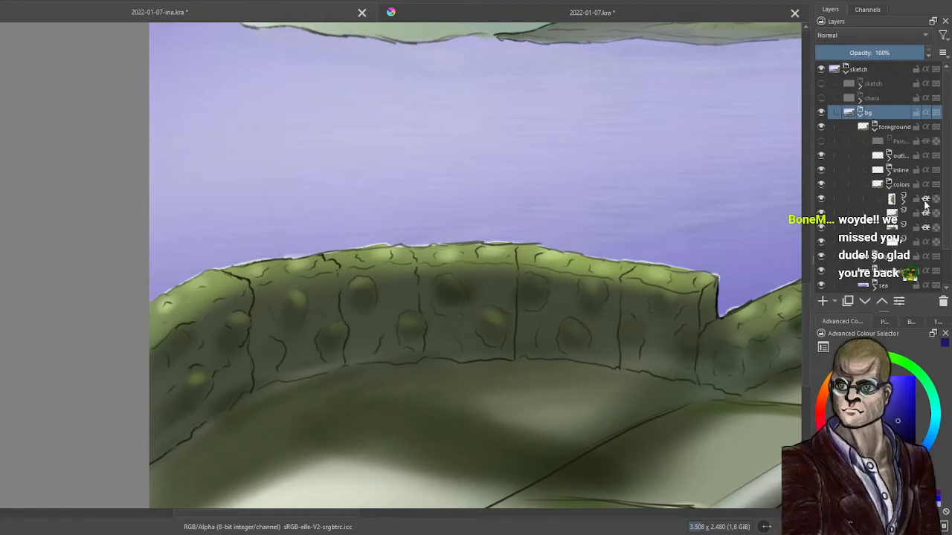
click(892, 242)
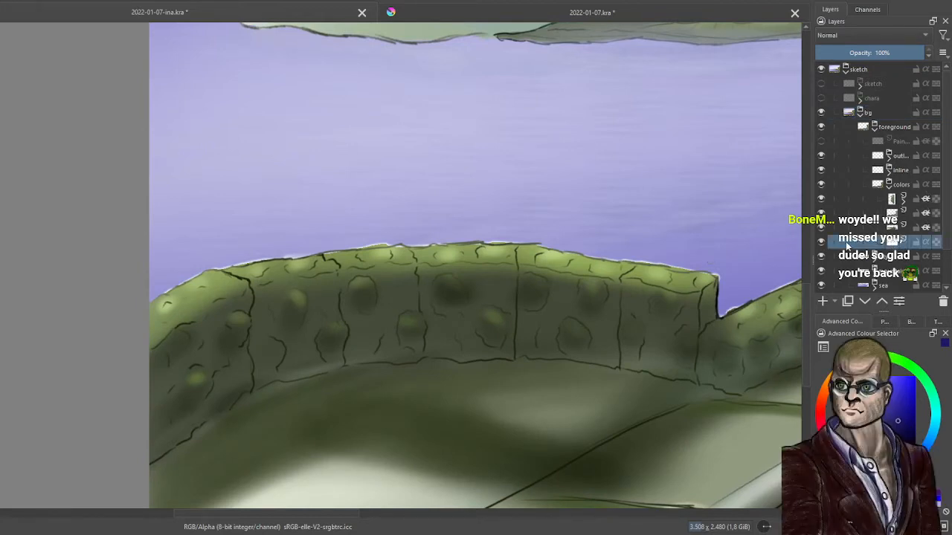
click(821, 243)
click(821, 242)
Bring up the brush presets and remove the white fringe along the stone wall's top edge near the canvas's left border.
scroll(596, 265, up, 3)
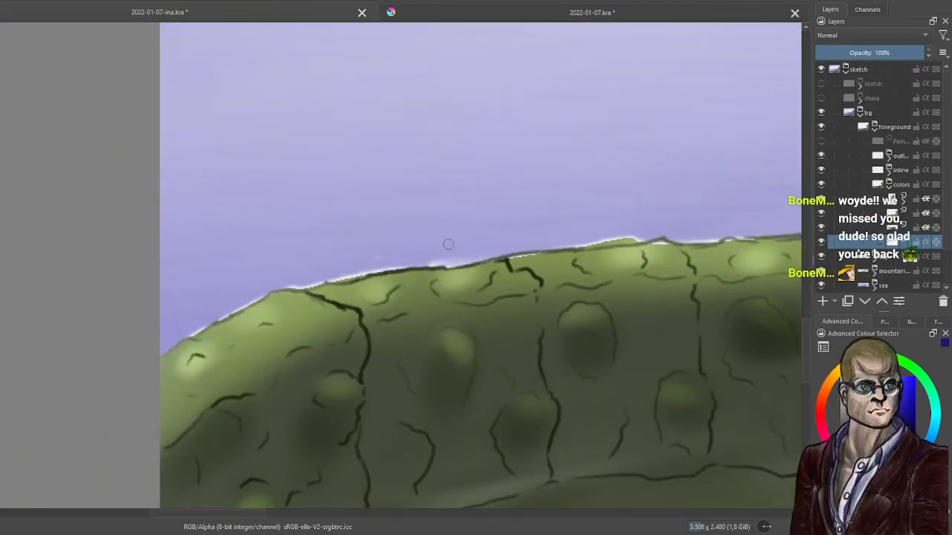
click(884, 321)
click(854, 324)
click(911, 322)
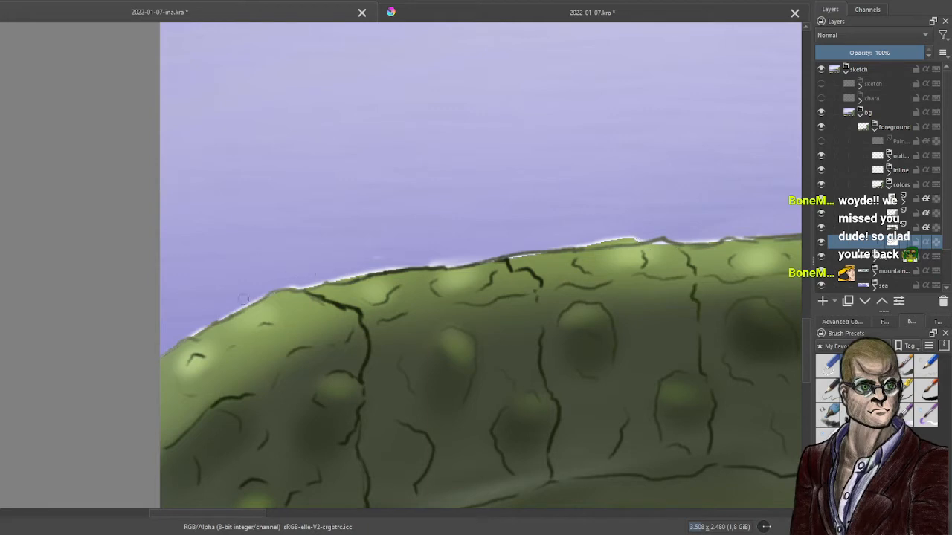
drag(216, 318, 262, 293)
Bring up the Advanced Colour Selector and erase the white fringe along the top of the mossy wall's first stone at the canvas's left border.
scroll(290, 239, up, 5)
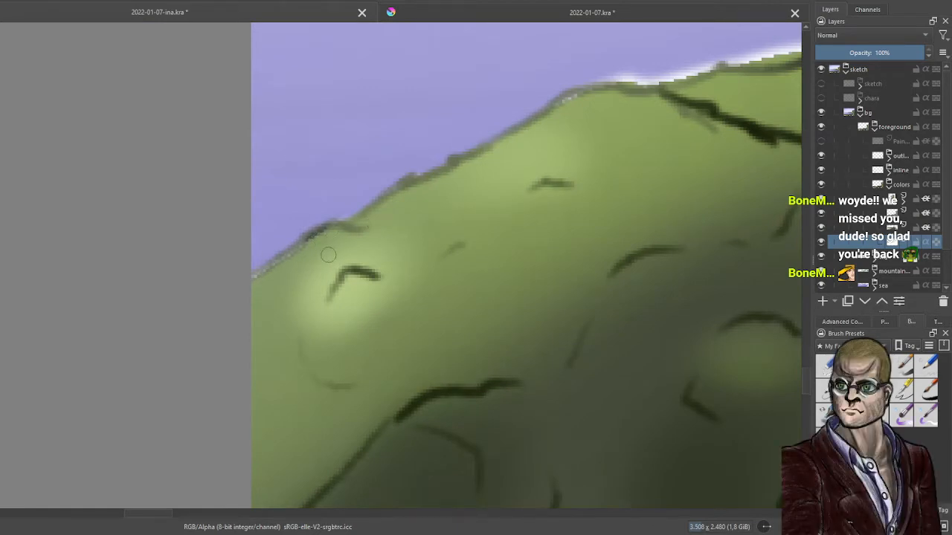
click(842, 322)
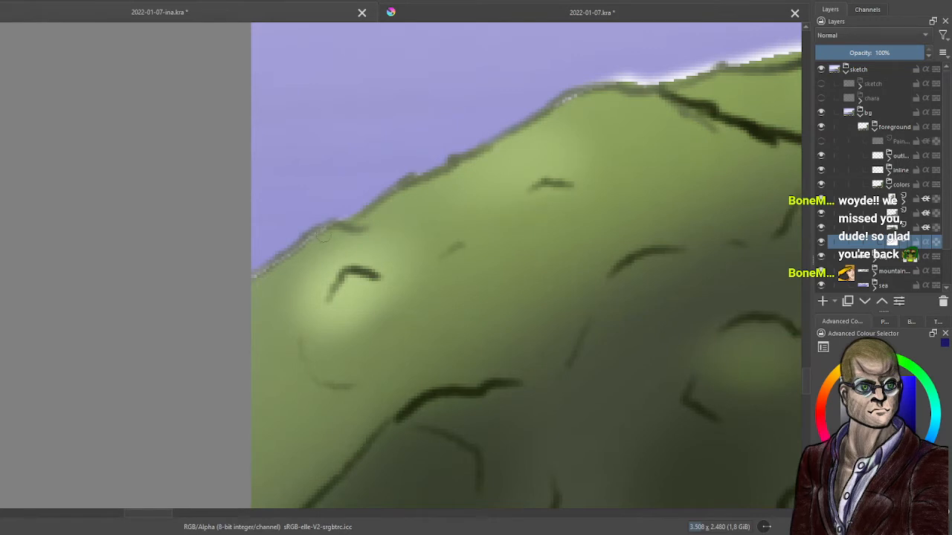
drag(323, 236, 261, 282)
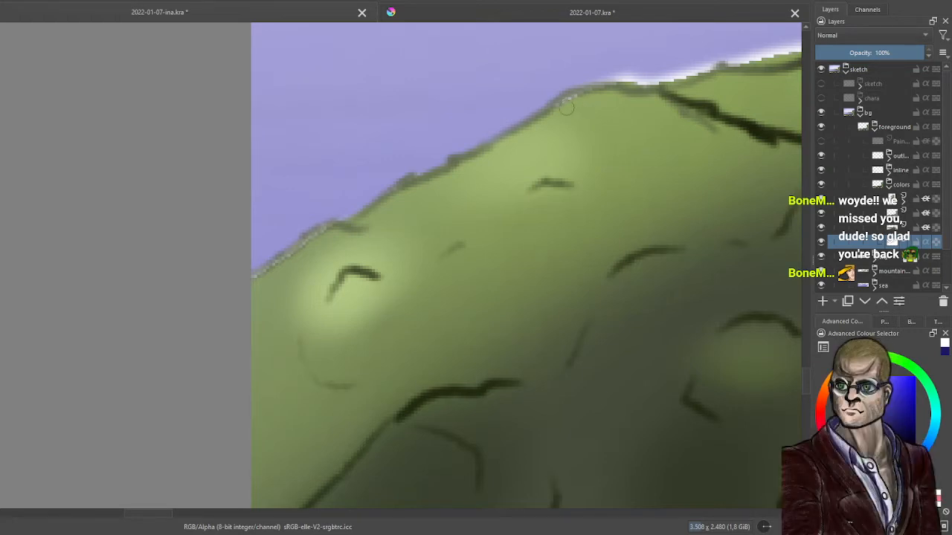
mouse_move(611, 78)
mouse_down()
mouse_move(717, 66)
mouse_move(703, 69)
mouse_up()
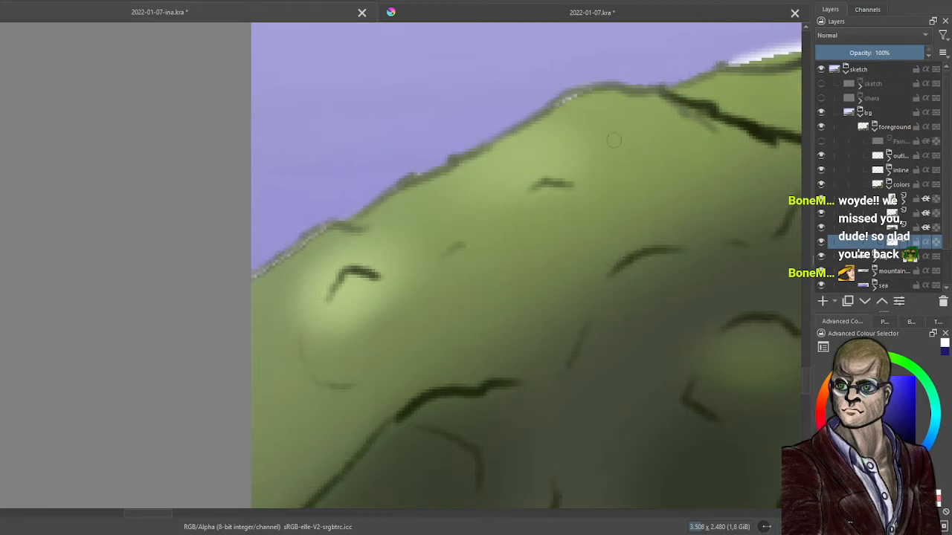
Erase the white fringe and stray green colour above the outline of the next wall stones, past the first dark crack.
drag(625, 172, 334, 286)
drag(494, 149, 137, 227)
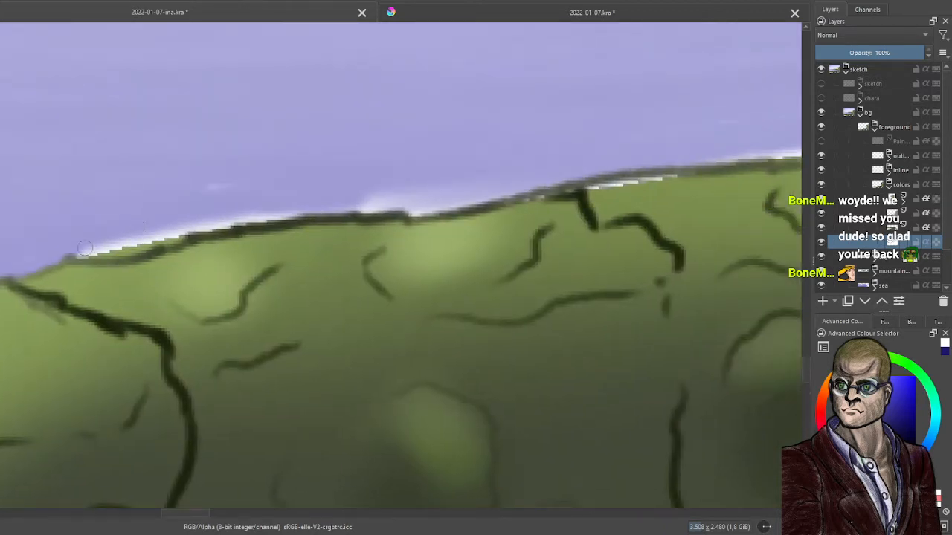
drag(85, 247, 429, 197)
drag(362, 211, 417, 209)
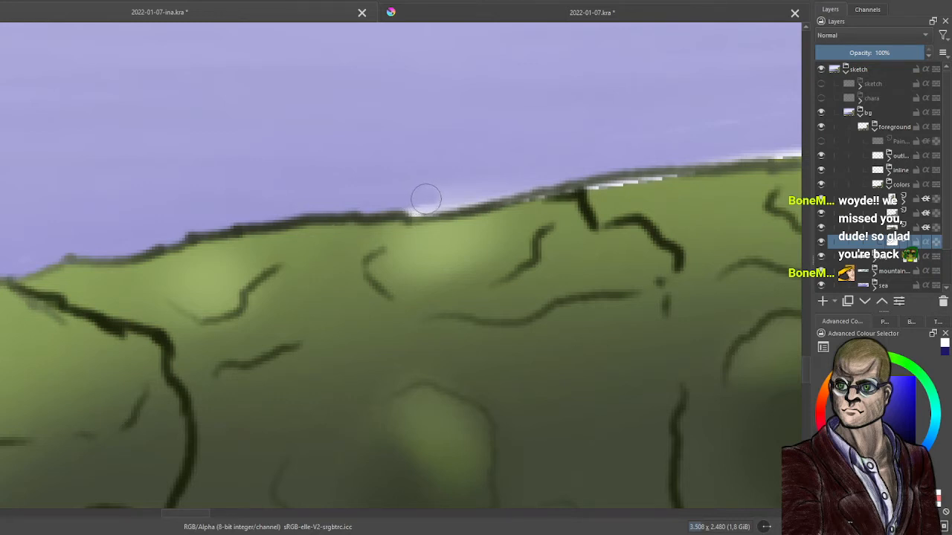
drag(416, 203, 521, 185)
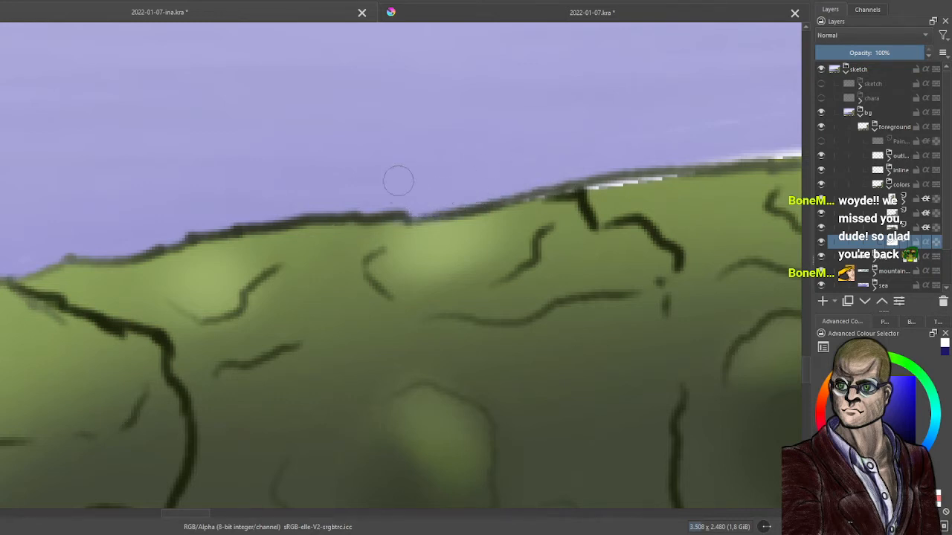
Clean the white fringe and green overspill off the nearly level middle stretch of the wall's top edge.
mouse_move(561, 141)
mouse_down()
mouse_move(527, 153)
mouse_move(82, 188)
mouse_up()
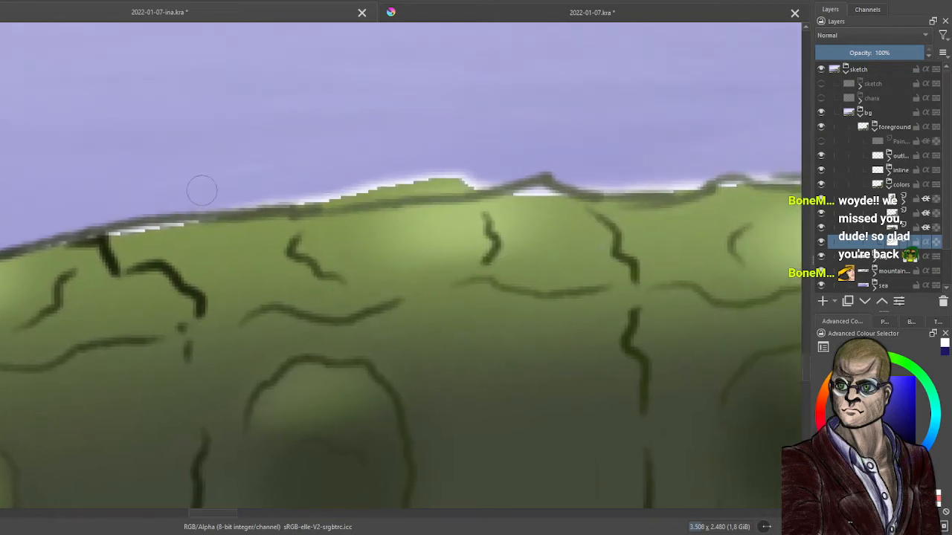
mouse_move(142, 229)
mouse_down()
mouse_move(182, 223)
mouse_move(132, 206)
mouse_up()
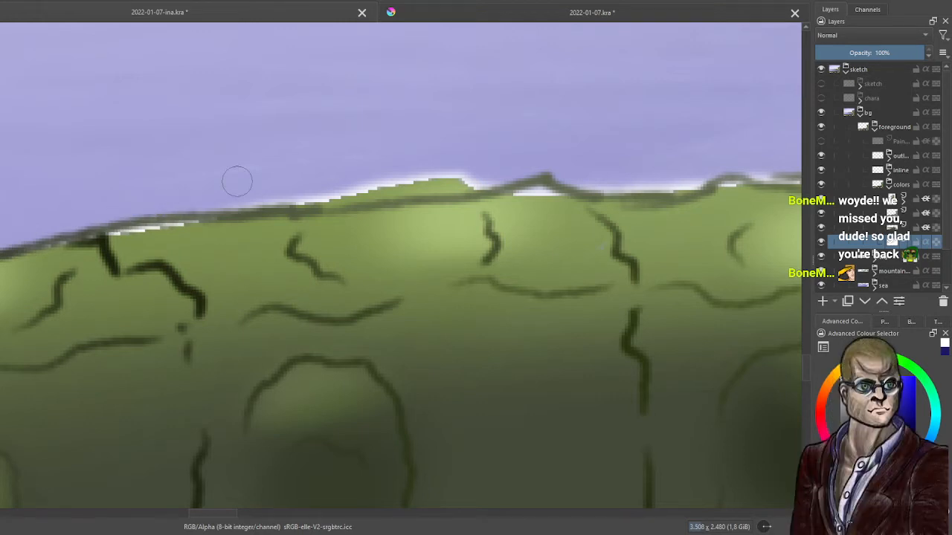
mouse_move(268, 197)
mouse_down()
mouse_move(322, 184)
mouse_move(307, 196)
mouse_up()
drag(371, 186, 491, 180)
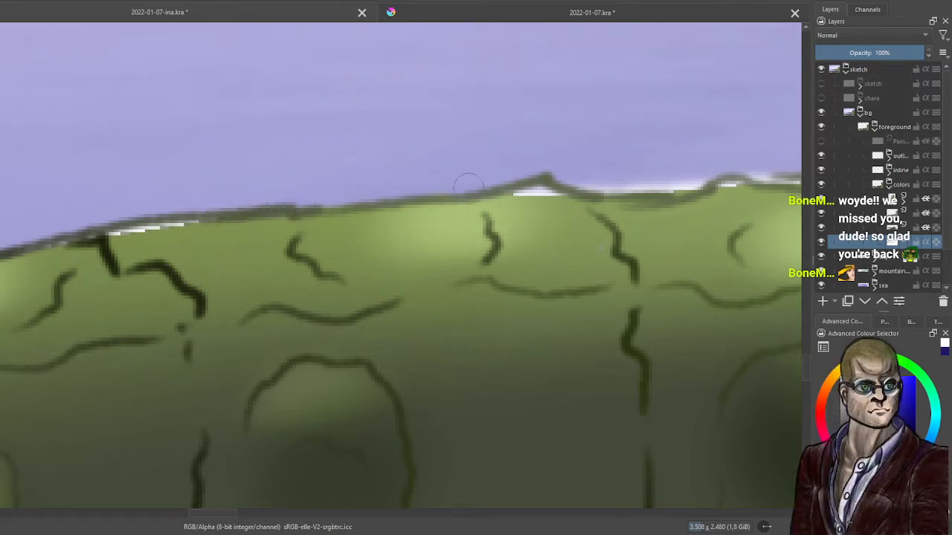
mouse_move(573, 176)
mouse_down()
mouse_move(623, 184)
mouse_move(687, 179)
mouse_up()
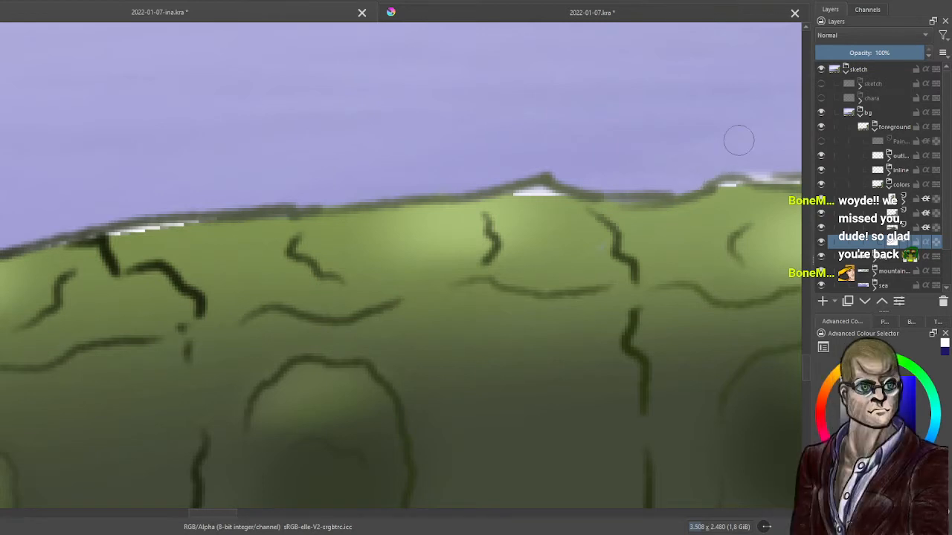
drag(739, 140, 528, 155)
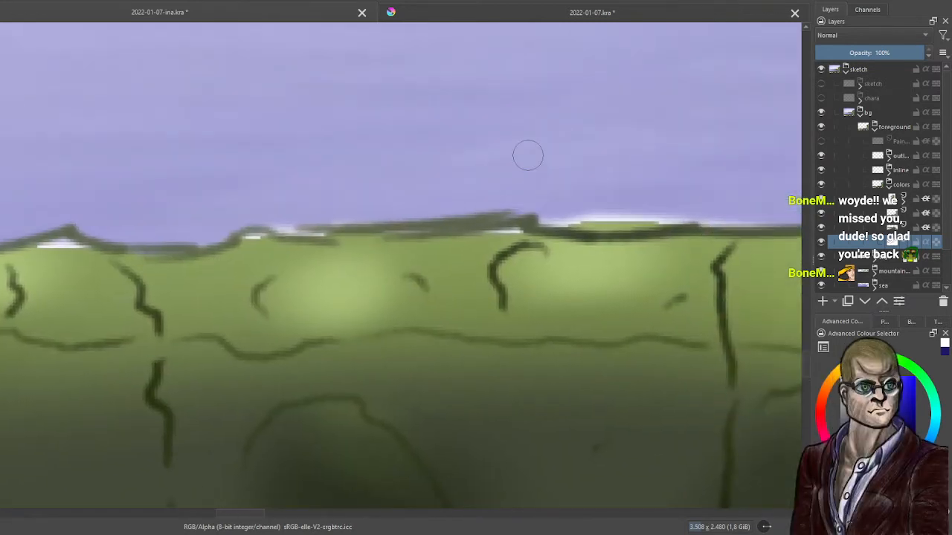
mouse_move(313, 212)
mouse_down()
mouse_move(287, 221)
mouse_move(326, 216)
mouse_up()
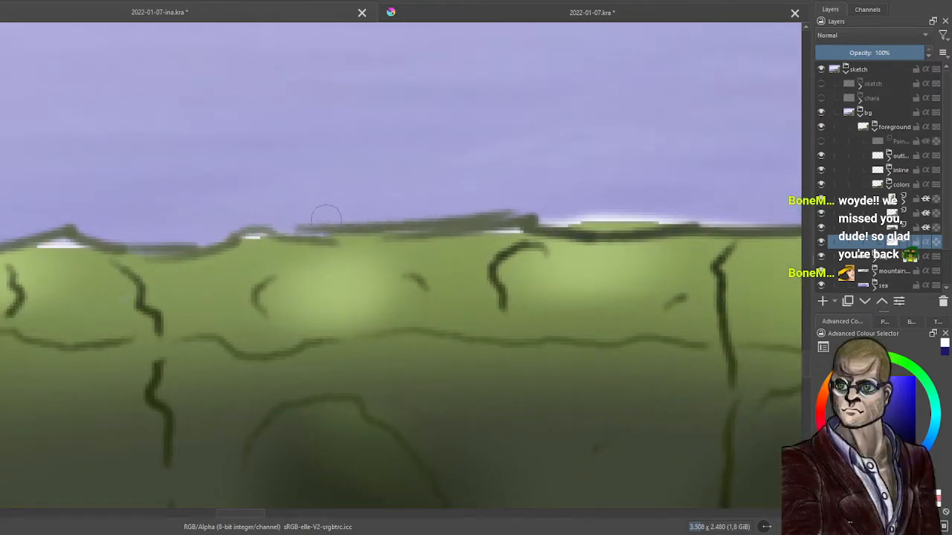
mouse_move(570, 206)
mouse_down()
mouse_move(672, 219)
mouse_move(618, 229)
mouse_move(568, 225)
mouse_move(677, 212)
mouse_up()
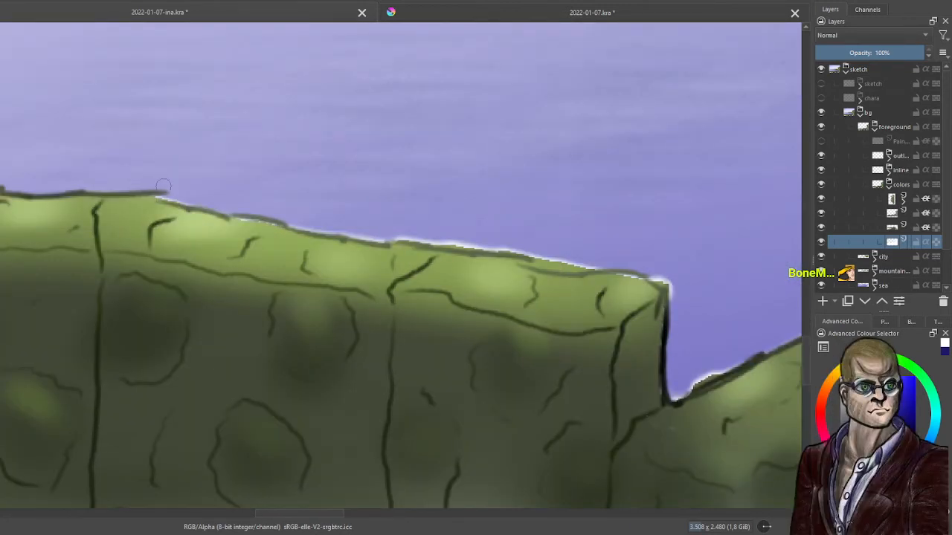
Erase the white fringe along the wall's downward slope, around the V-shaped notch and up the start of the rising edge.
mouse_move(164, 186)
mouse_down()
mouse_move(173, 195)
mouse_move(226, 206)
mouse_up()
drag(291, 218, 589, 268)
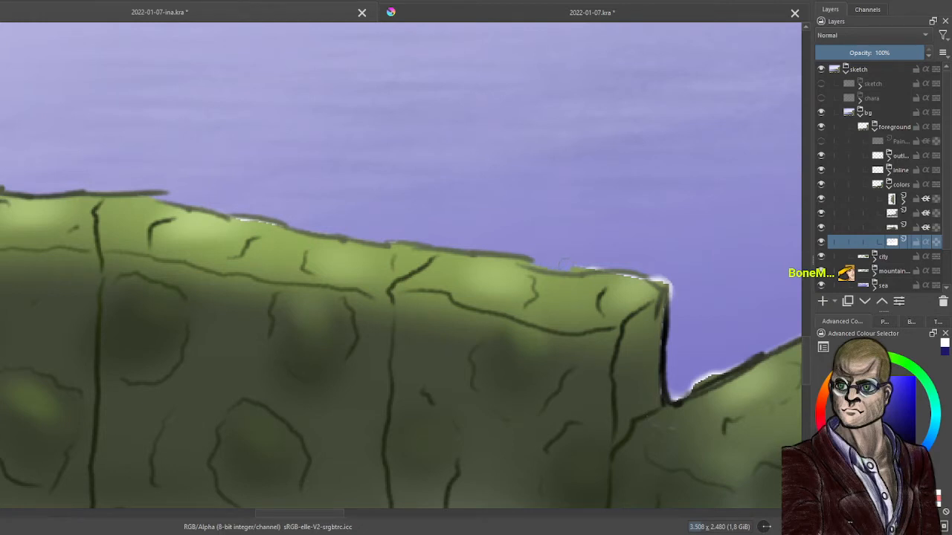
drag(667, 279, 670, 288)
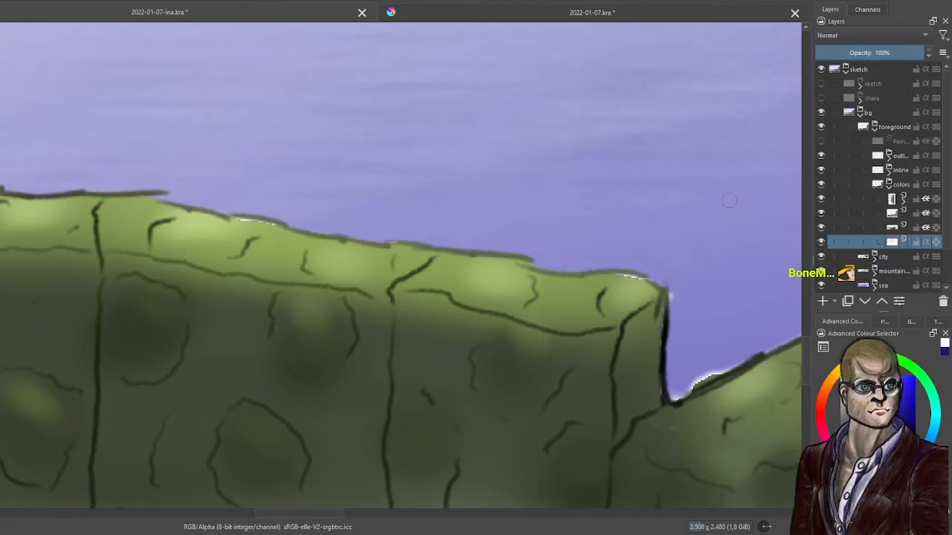
mouse_move(654, 287)
mouse_down()
mouse_move(343, 206)
mouse_move(338, 263)
mouse_up()
mouse_move(348, 383)
mouse_down()
mouse_move(457, 323)
mouse_move(699, 218)
mouse_up()
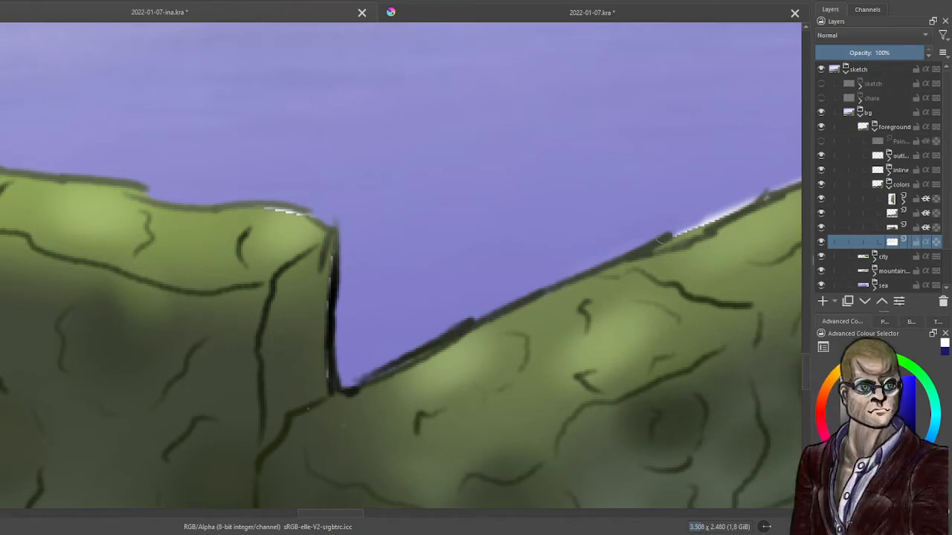
mouse_move(713, 218)
mouse_down()
mouse_move(668, 237)
mouse_move(773, 189)
mouse_up()
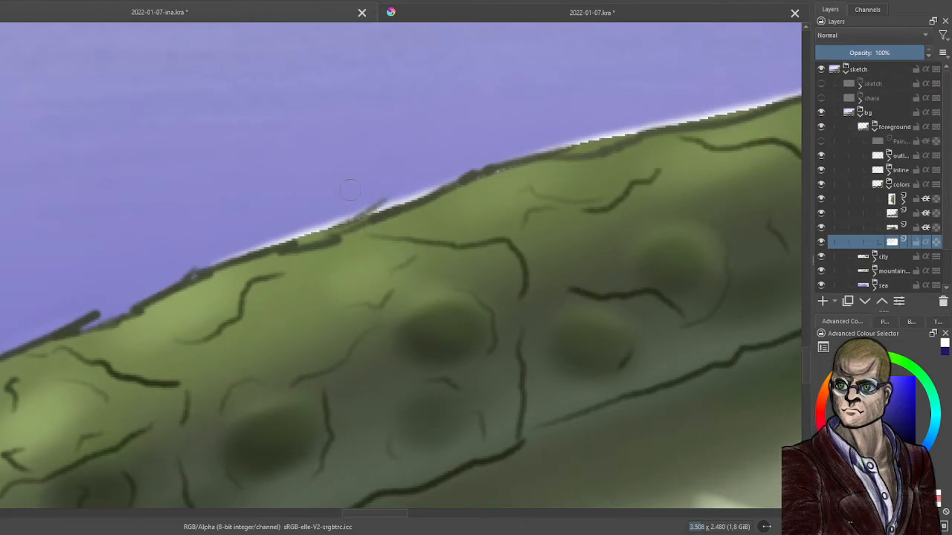
Remove the white fringe and excess green above the outline along the long rising stretch of wall beyond the notch.
drag(202, 269, 541, 141)
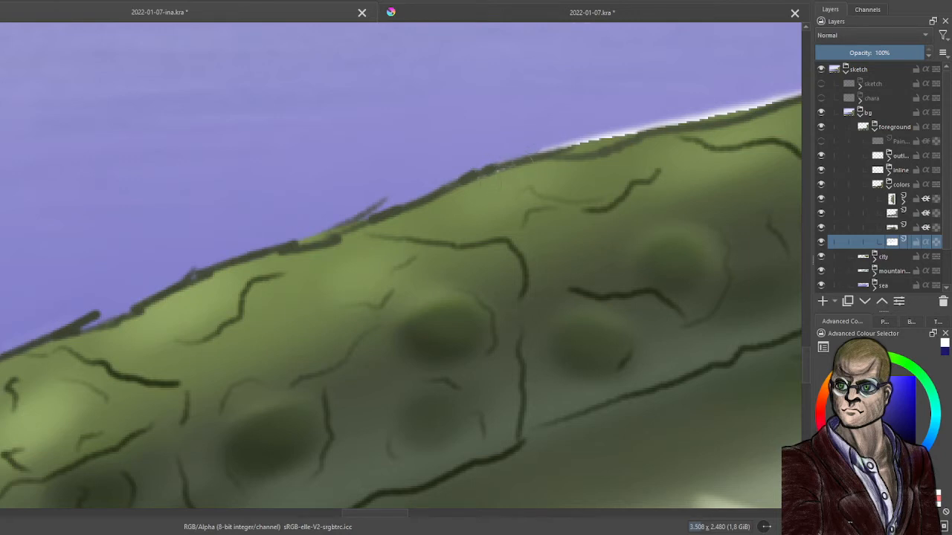
mouse_move(540, 145)
mouse_down()
mouse_move(680, 113)
mouse_move(754, 107)
mouse_move(729, 115)
mouse_move(773, 100)
mouse_up()
drag(699, 116, 727, 107)
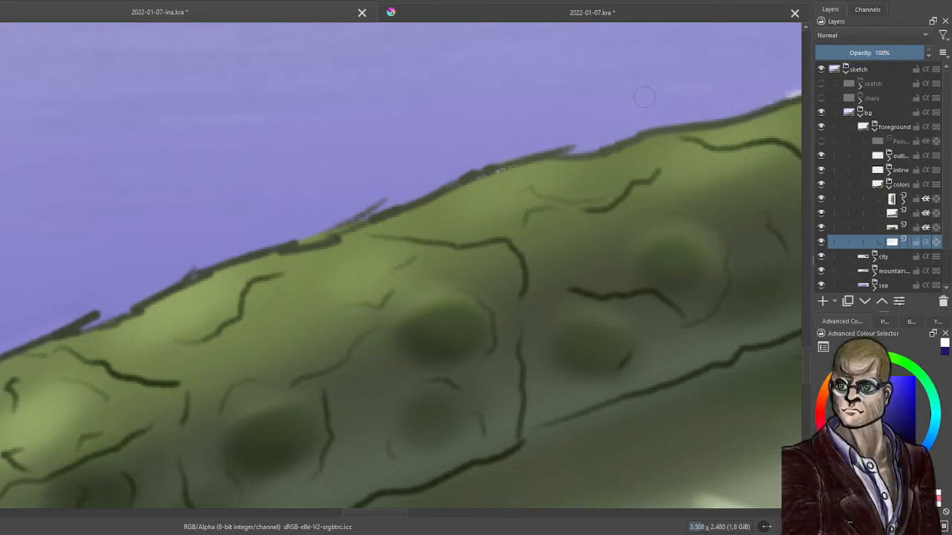
key(minus)
drag(565, 179, 74, 329)
key(plus)
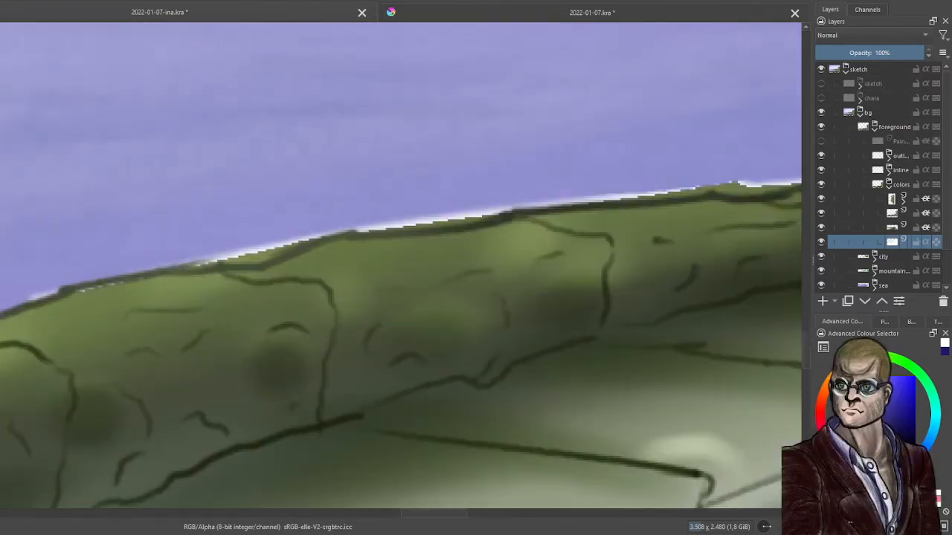
drag(21, 300, 64, 283)
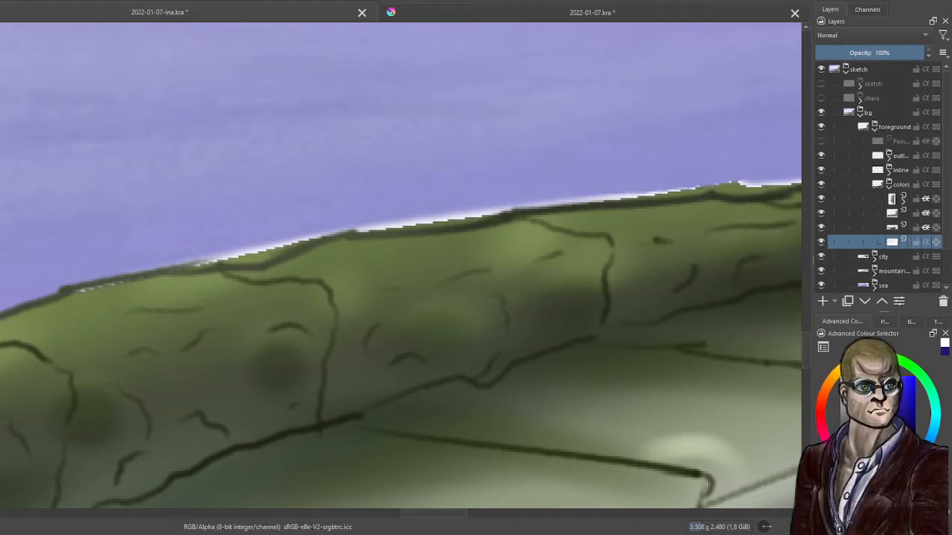
mouse_move(182, 259)
mouse_down()
mouse_move(143, 268)
mouse_move(243, 257)
mouse_move(191, 257)
mouse_move(271, 243)
mouse_move(227, 252)
mouse_move(237, 264)
mouse_move(396, 203)
mouse_move(340, 223)
mouse_move(420, 218)
mouse_move(394, 225)
mouse_move(502, 205)
mouse_move(453, 219)
mouse_move(371, 224)
mouse_move(550, 206)
mouse_move(475, 211)
mouse_move(656, 182)
mouse_move(694, 187)
mouse_move(705, 178)
mouse_move(742, 197)
mouse_move(722, 189)
mouse_move(779, 181)
mouse_up()
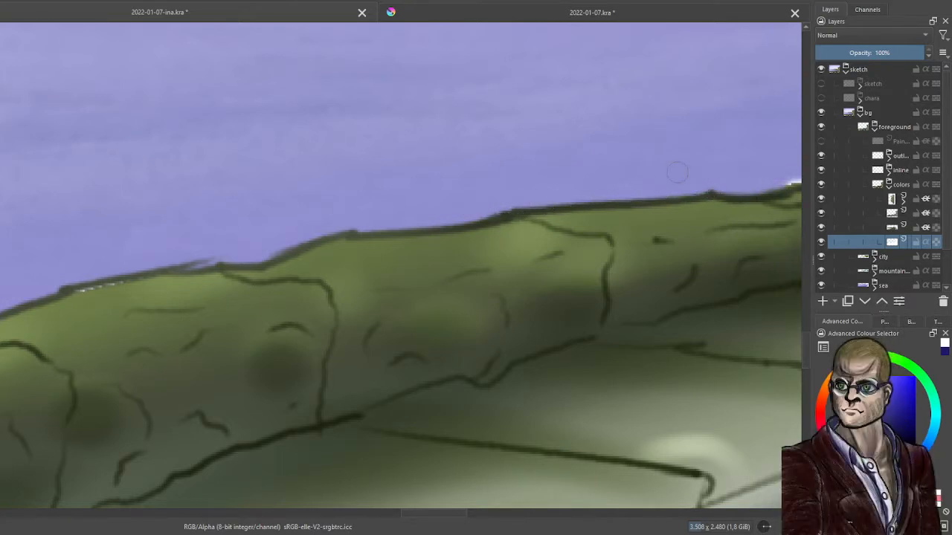
Erase the white fringe along the narrow distant part of the wall beside the sidewalk, up to where the green hill begins.
mouse_move(675, 174)
mouse_down()
mouse_move(378, 164)
mouse_move(339, 177)
mouse_move(123, 145)
mouse_up()
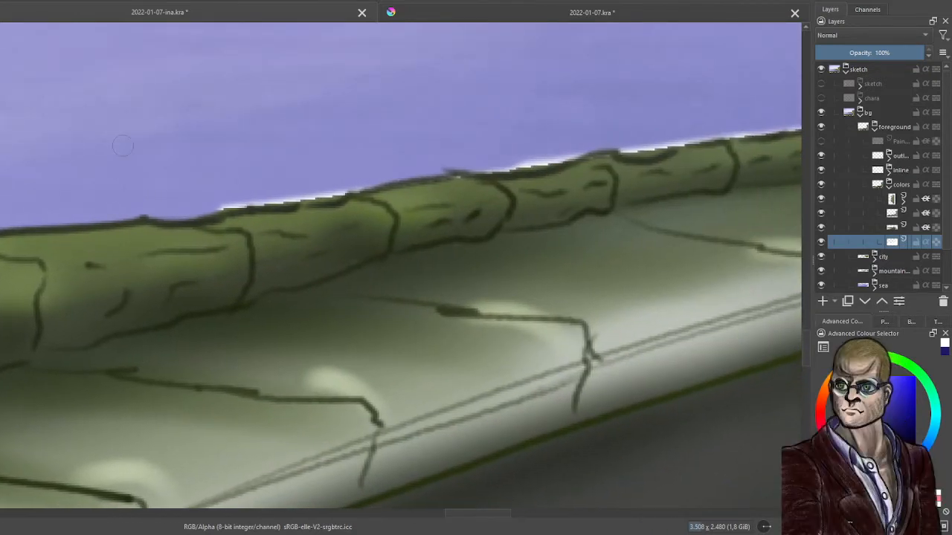
mouse_move(197, 218)
mouse_down()
mouse_move(252, 197)
mouse_move(341, 192)
mouse_up()
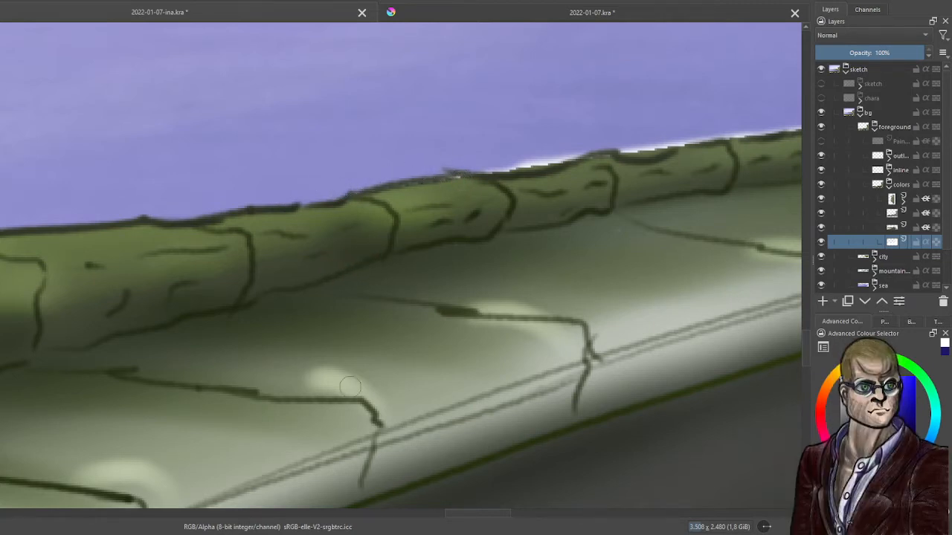
mouse_move(472, 176)
mouse_down()
mouse_move(623, 151)
mouse_move(644, 158)
mouse_move(742, 133)
mouse_up()
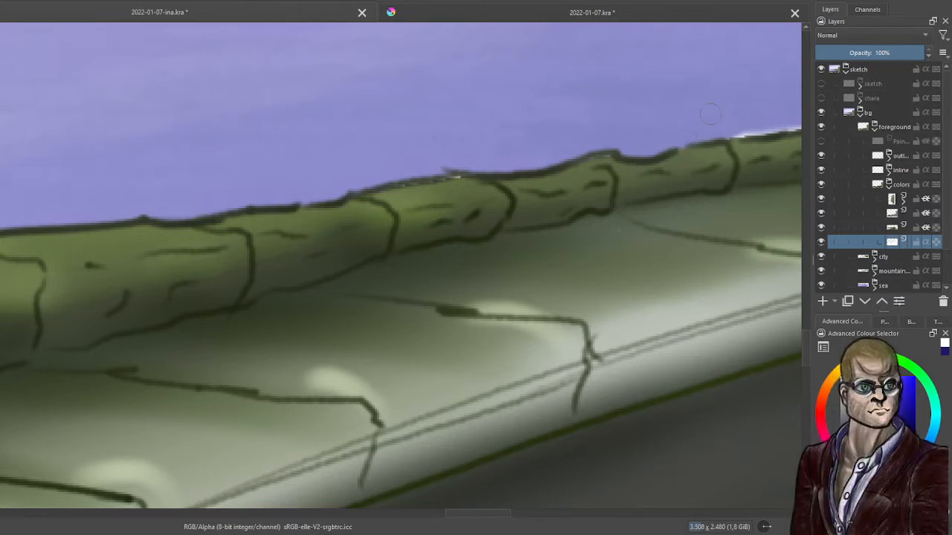
mouse_move(691, 147)
mouse_down()
mouse_move(210, 123)
mouse_move(207, 151)
mouse_up()
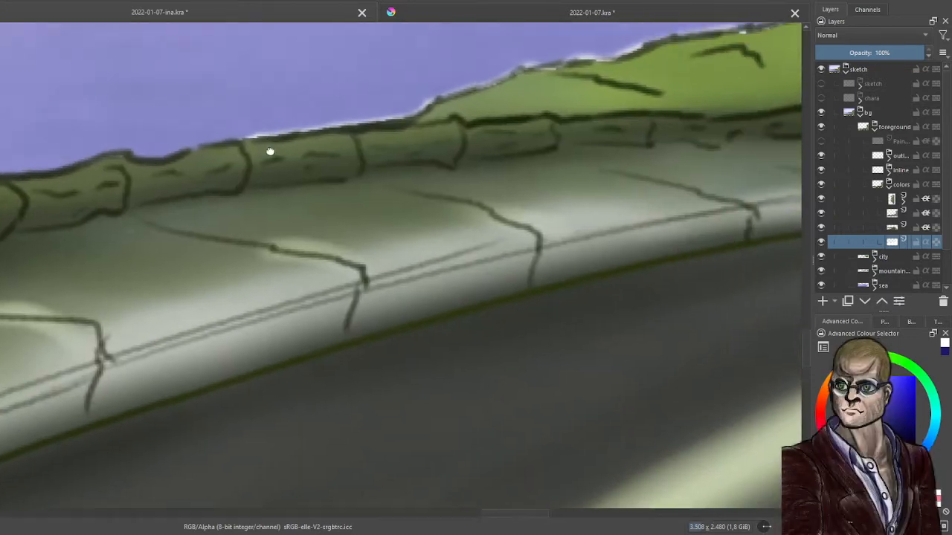
mouse_move(270, 151)
mouse_down()
mouse_move(310, 200)
mouse_move(322, 185)
mouse_move(348, 195)
mouse_move(465, 136)
mouse_move(512, 127)
mouse_move(506, 157)
mouse_move(448, 170)
mouse_move(598, 101)
mouse_move(630, 114)
mouse_up()
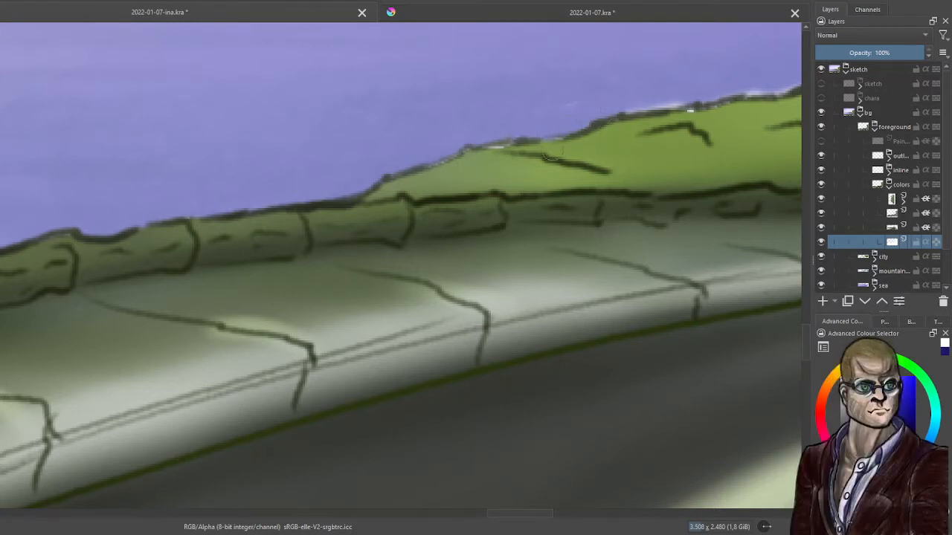
Clean the white fringe from the outer outline of the bright green hill behind the wall, including its peak.
key(6)
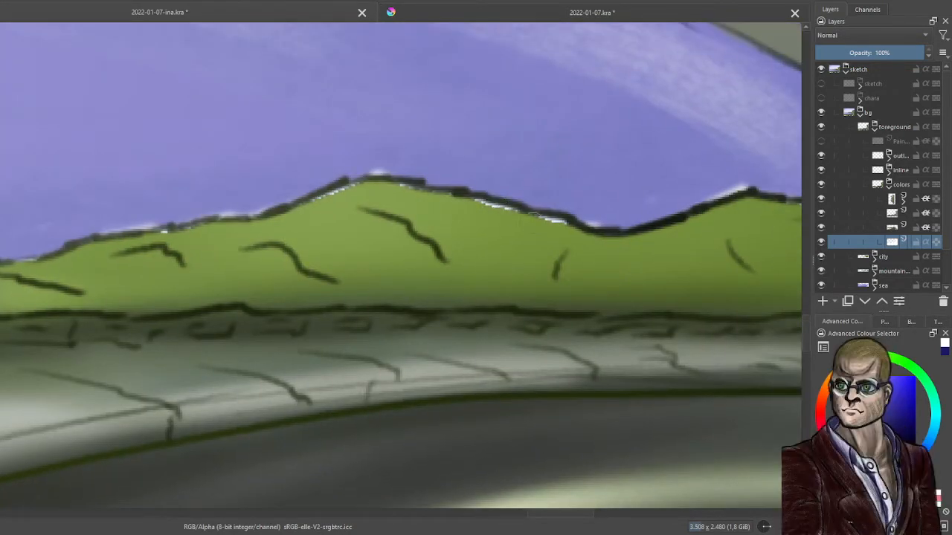
drag(586, 222, 609, 231)
drag(375, 174, 420, 181)
mouse_move(210, 217)
mouse_down()
mouse_move(302, 176)
mouse_move(263, 214)
mouse_move(320, 192)
mouse_up()
drag(96, 237, 186, 222)
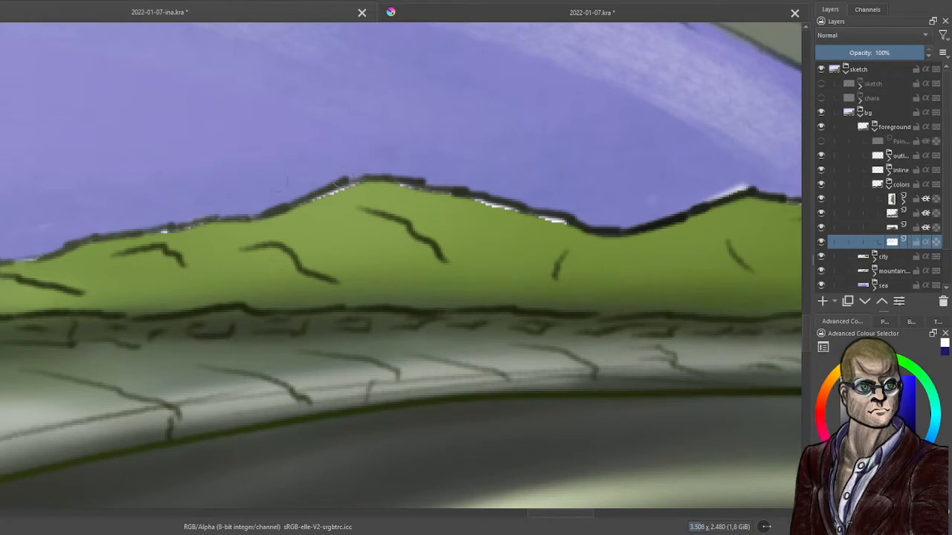
Erase the white fringe along the green hill's second crest and in the corner where it meets the grey rock pillar.
drag(388, 177, 112, 199)
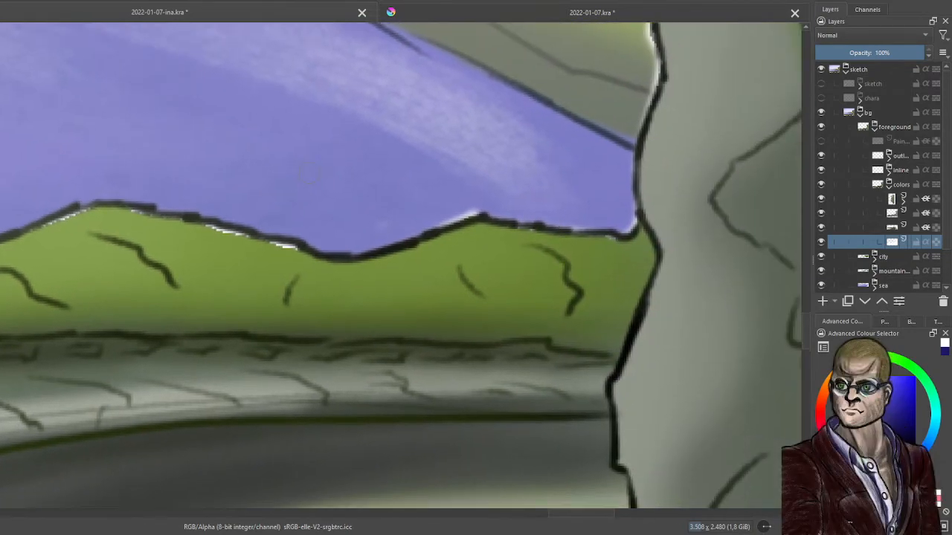
drag(434, 228, 481, 214)
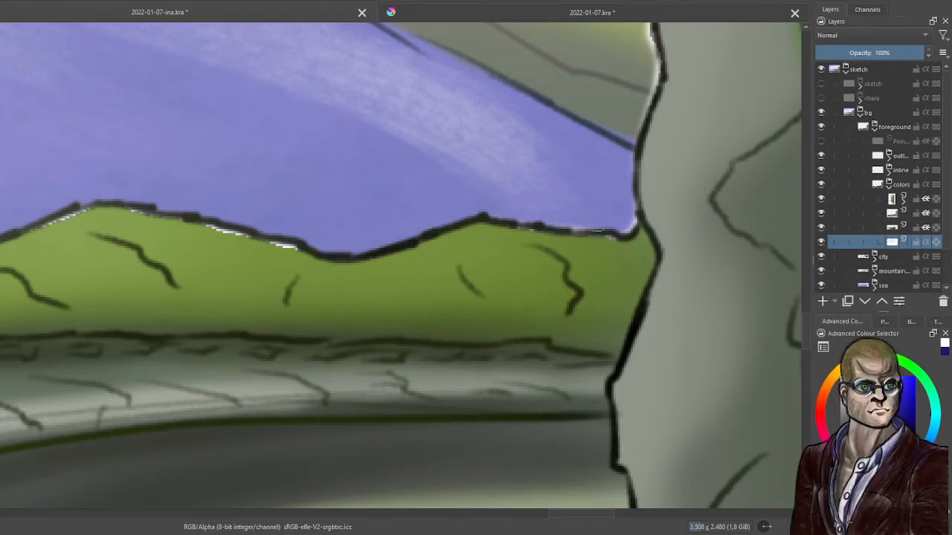
drag(619, 233, 632, 229)
Erase the white fringe along the grey rock pillar's edge beside the sea and the yellow-green shore.
mouse_move(633, 168)
mouse_down()
mouse_move(633, 197)
mouse_move(653, 81)
mouse_up()
drag(650, 43, 660, 72)
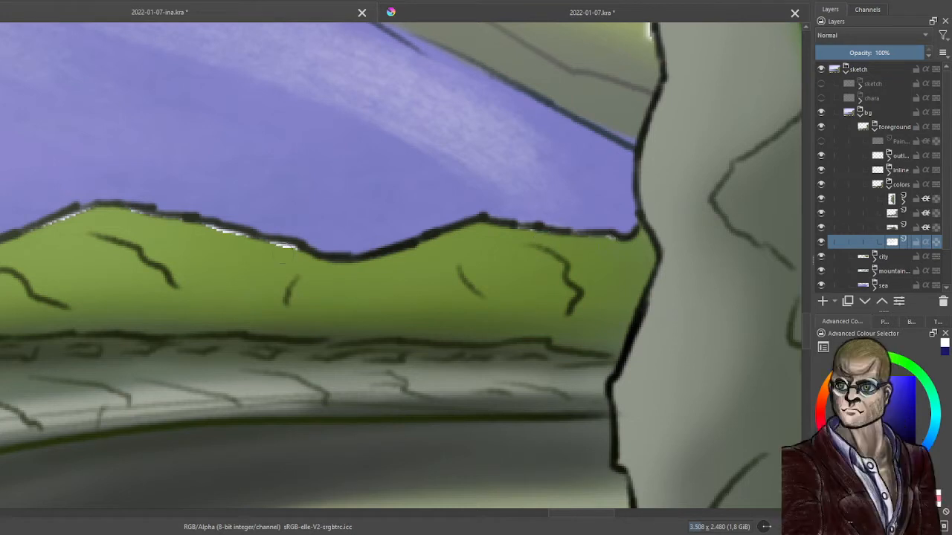
drag(152, 215, 84, 214)
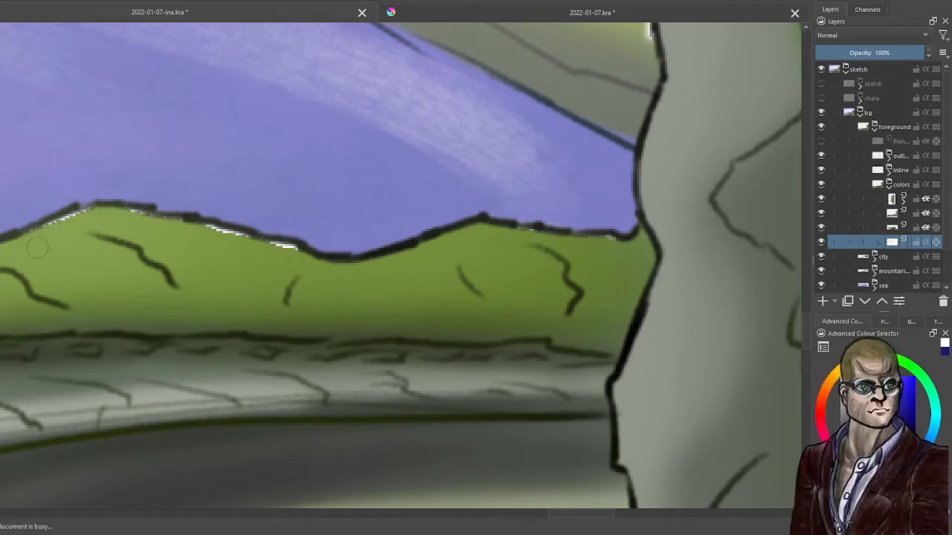
drag(502, 285, 377, 441)
drag(474, 347, 452, 369)
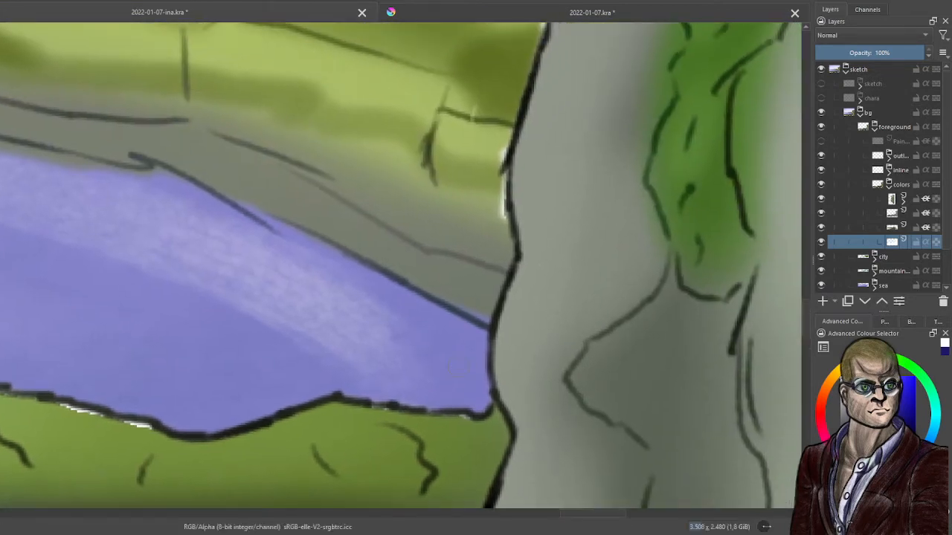
mouse_move(488, 151)
mouse_down()
mouse_move(495, 214)
mouse_move(500, 145)
mouse_move(499, 222)
mouse_move(503, 160)
mouse_up()
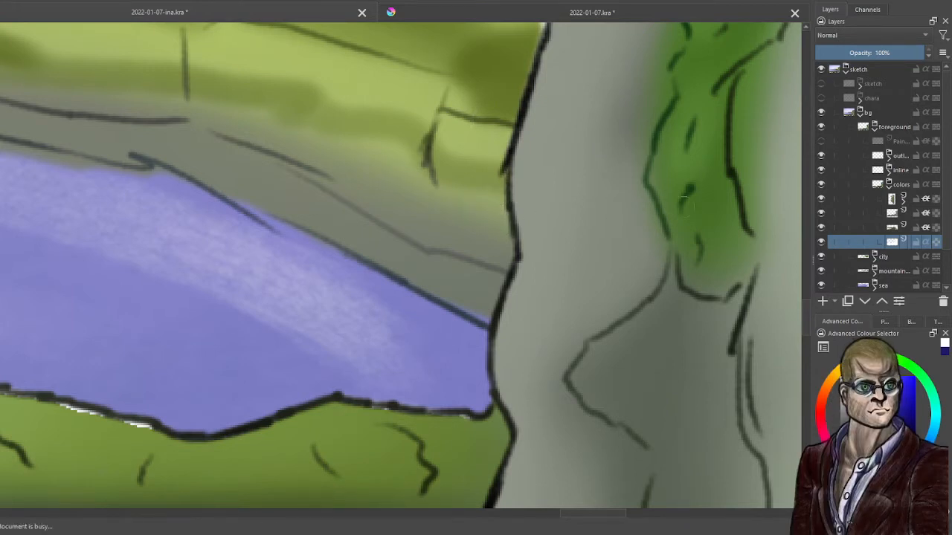
Erase the white fringe along the rock pillar's edge where it borders the dark green distant hills.
drag(686, 203, 520, 368)
mouse_move(419, 78)
mouse_down()
mouse_move(392, 115)
mouse_move(438, 40)
mouse_move(379, 149)
mouse_move(360, 257)
mouse_up()
scroll(324, 292, down, 3)
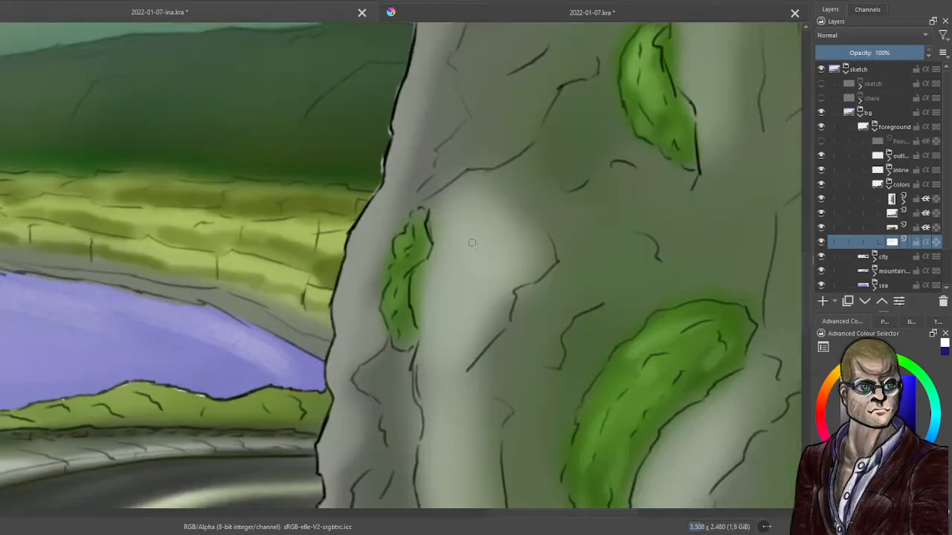
scroll(317, 85, up, 5)
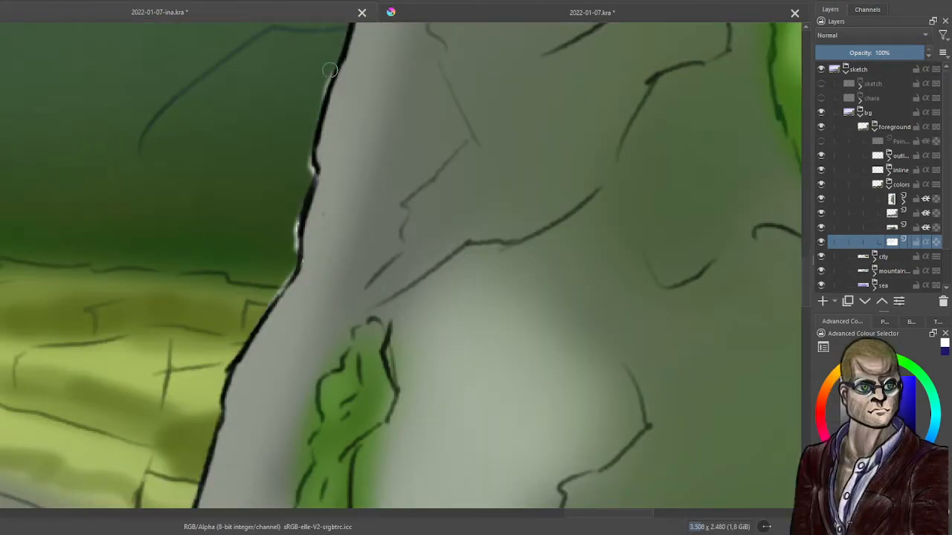
drag(338, 49, 283, 264)
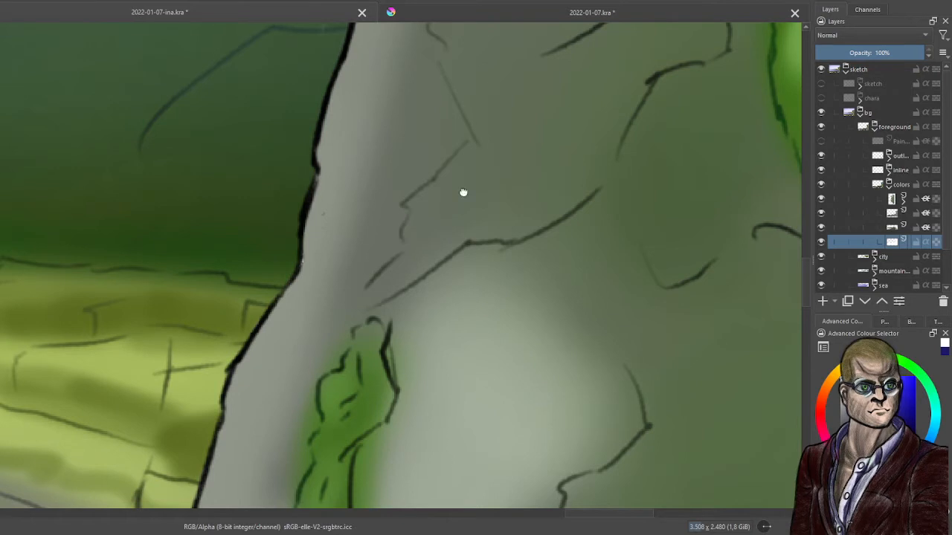
drag(463, 192, 439, 362)
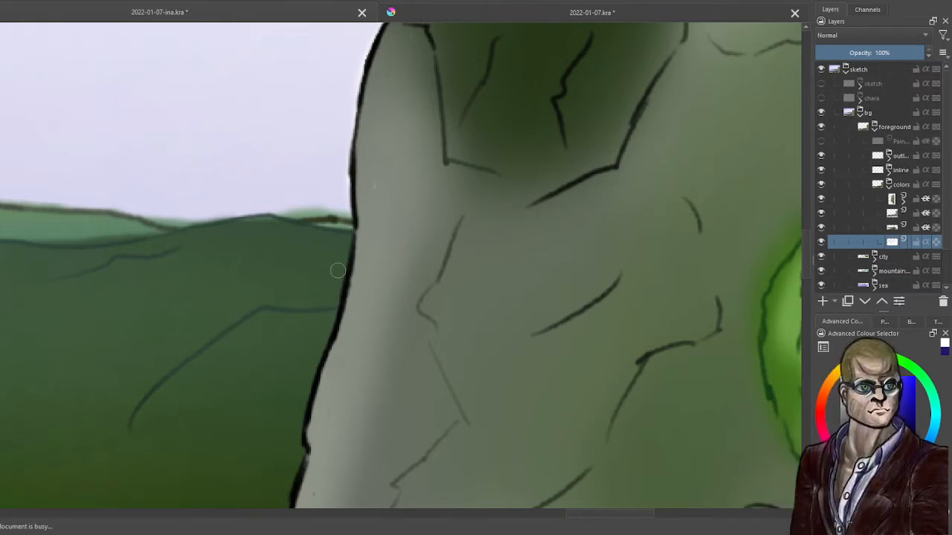
Try to remove the stray white specks on the dark rock and around the base of the overhanging bush.
scroll(333, 283, down, 1)
drag(504, 157, 504, 286)
scroll(504, 286, up, 1)
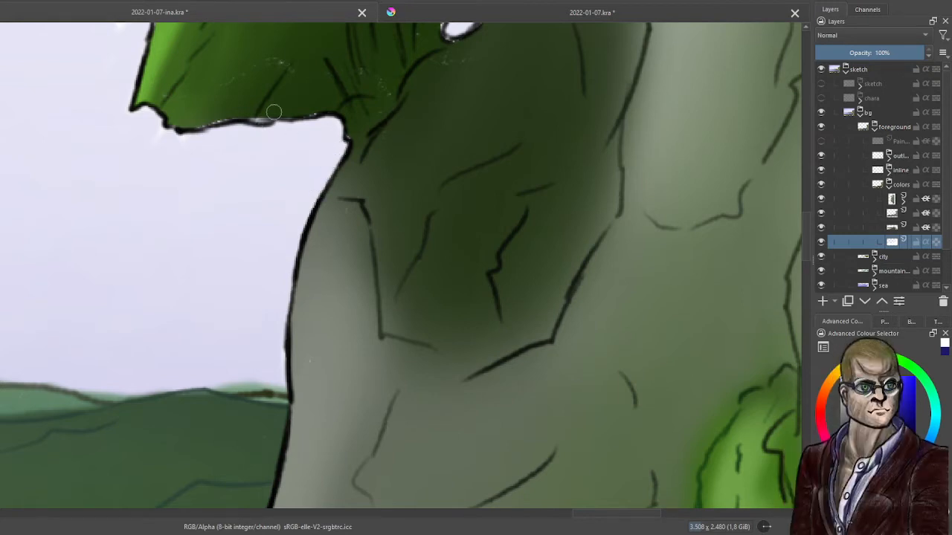
mouse_move(454, 60)
mouse_down()
mouse_move(431, 68)
mouse_move(451, 58)
mouse_up()
key(ctrl+z)
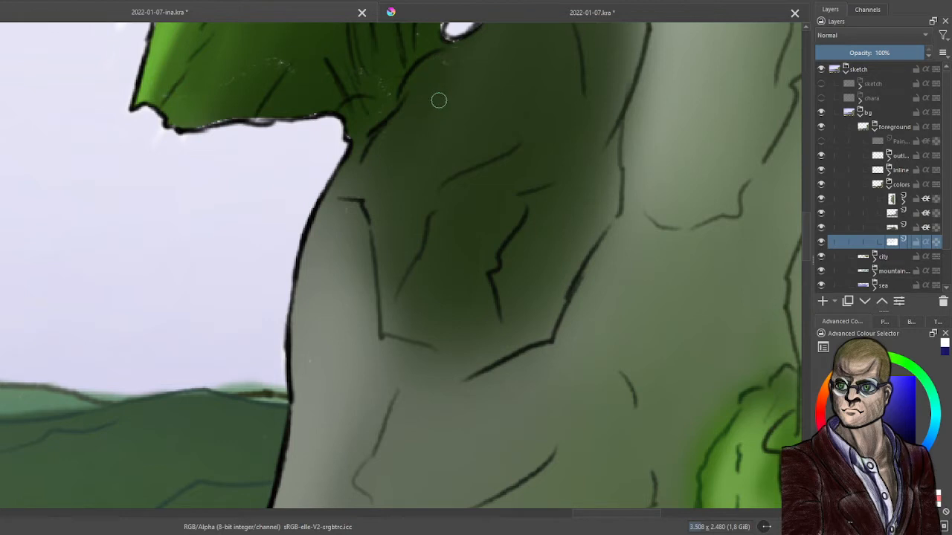
mouse_move(379, 121)
mouse_down()
mouse_move(388, 81)
mouse_move(379, 82)
mouse_move(388, 77)
mouse_move(360, 95)
mouse_up()
key(ctrl+z)
Hide and reshow the lower three layers of the colors group one at a time to trace the white specks.
click(821, 242)
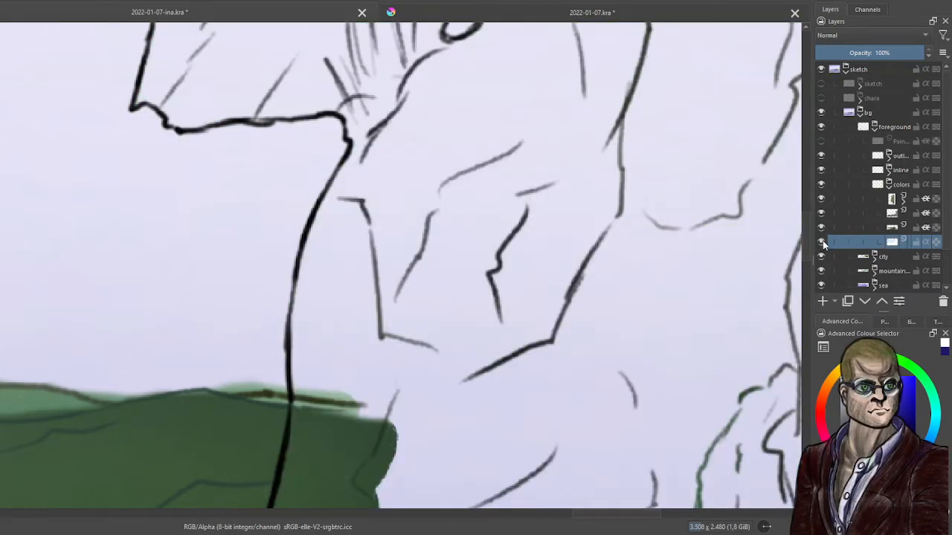
click(821, 242)
click(821, 227)
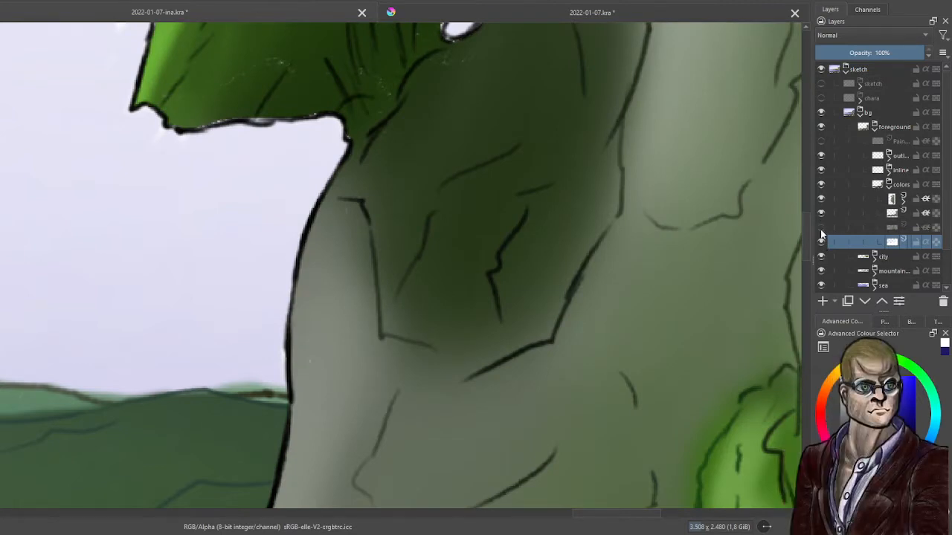
click(821, 227)
click(821, 213)
click(821, 213)
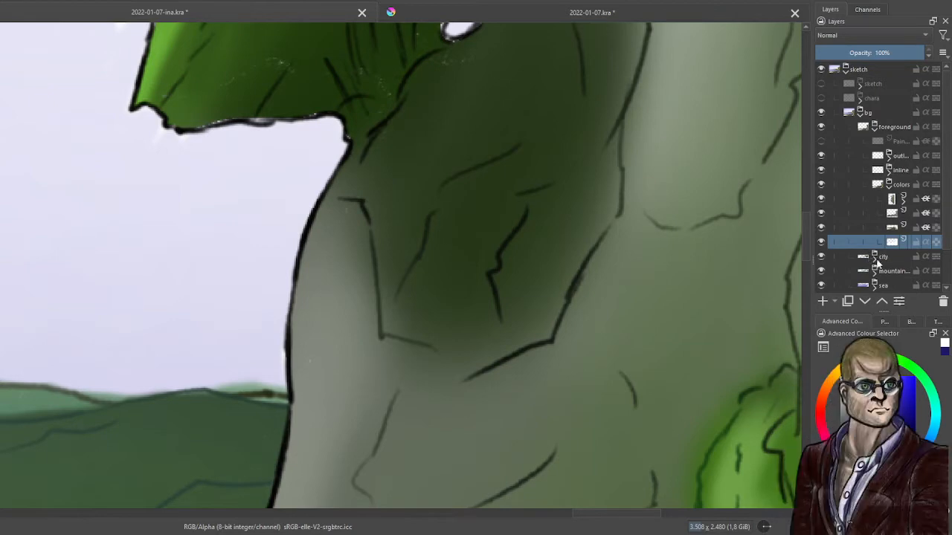
scroll(394, 130, down, 1)
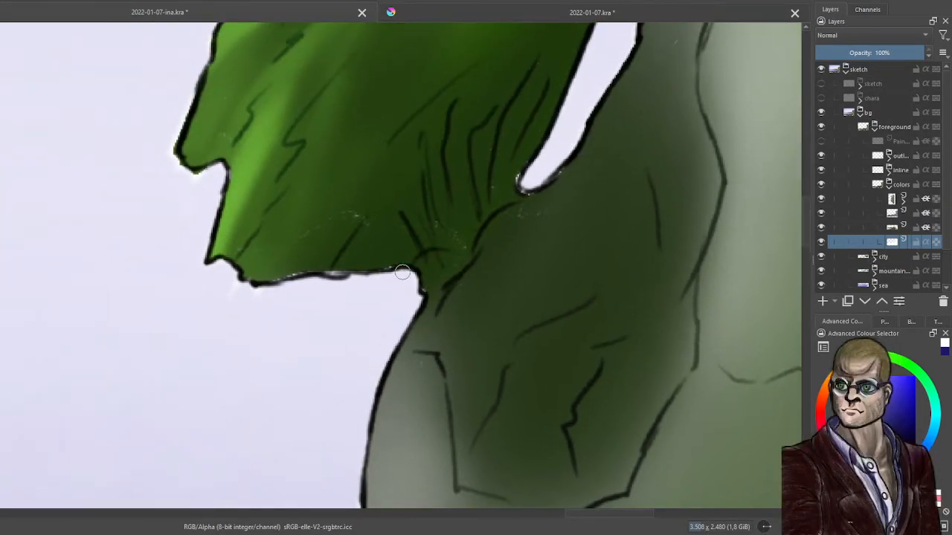
scroll(404, 272, down, 1)
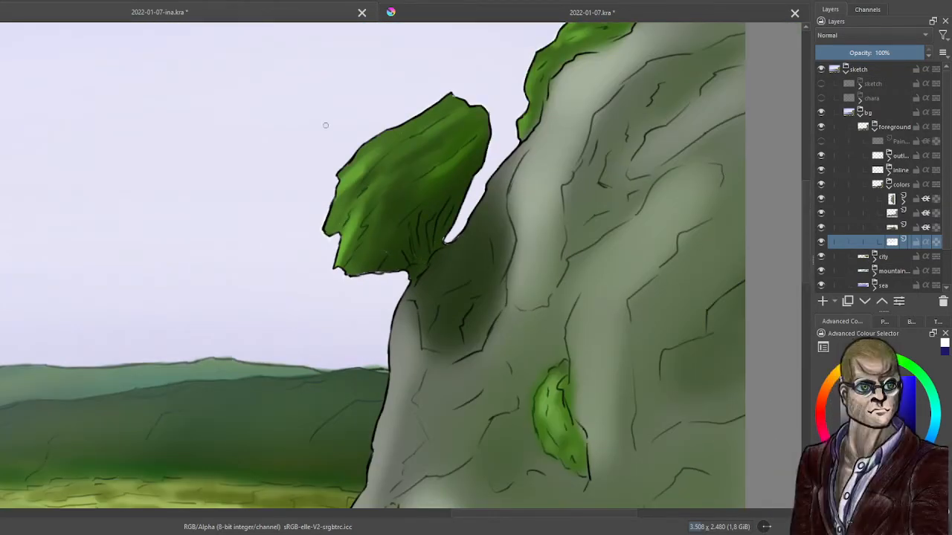
Hide and reshow the whole foreground group to check which parts of the painting it holds.
click(889, 184)
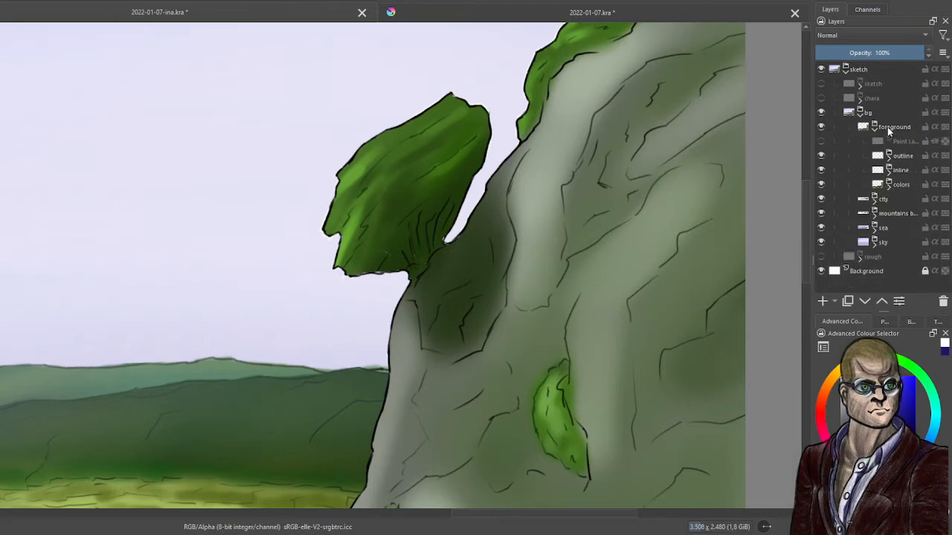
click(874, 126)
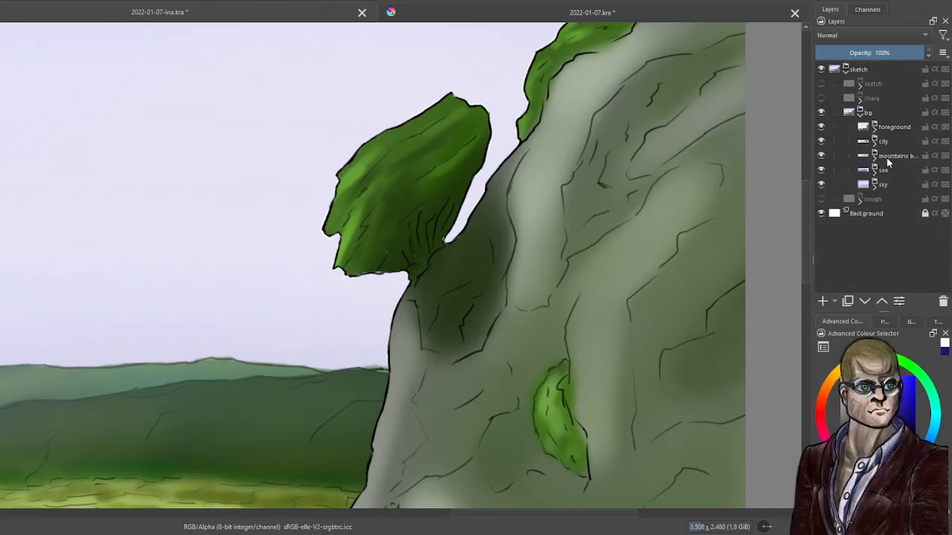
click(886, 159)
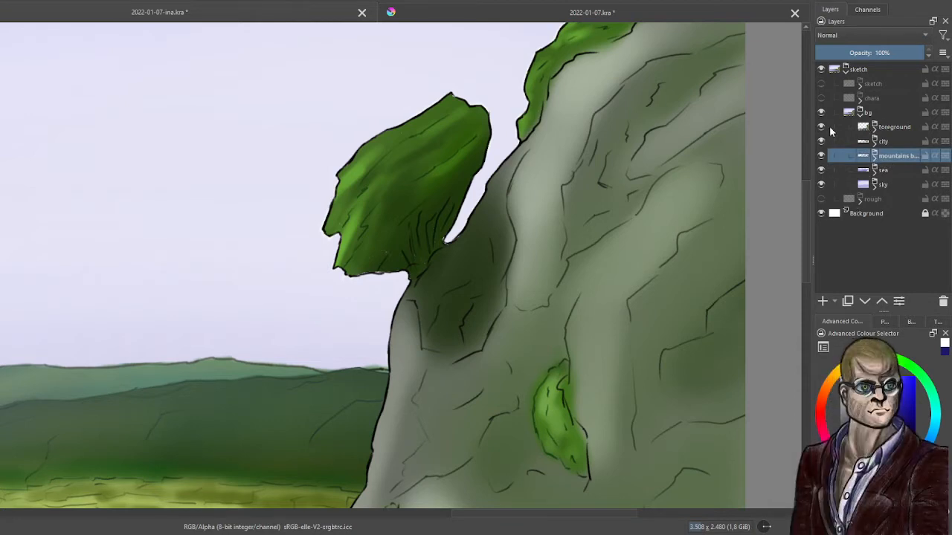
click(827, 125)
click(821, 127)
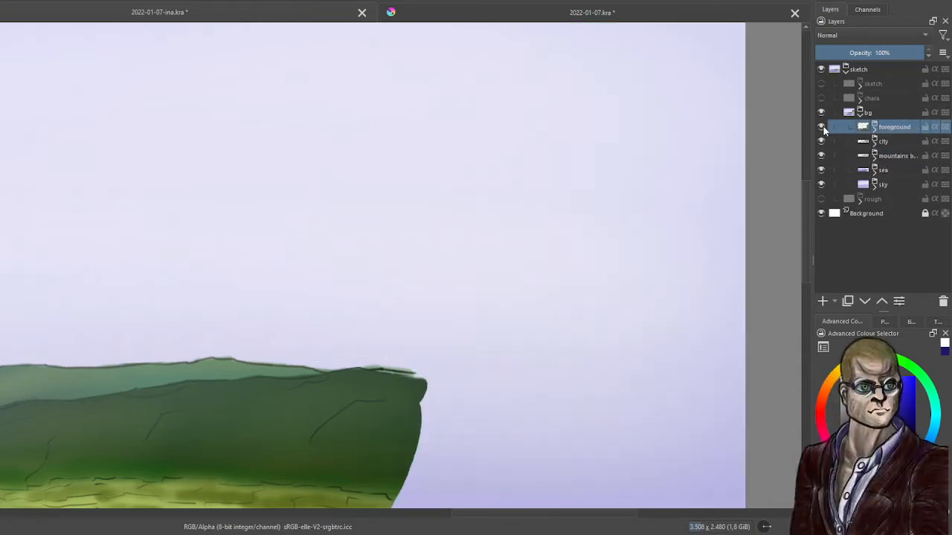
click(822, 127)
Check what the foreground's inline, outline and colors groups contain by hiding and reshowing each one.
click(874, 127)
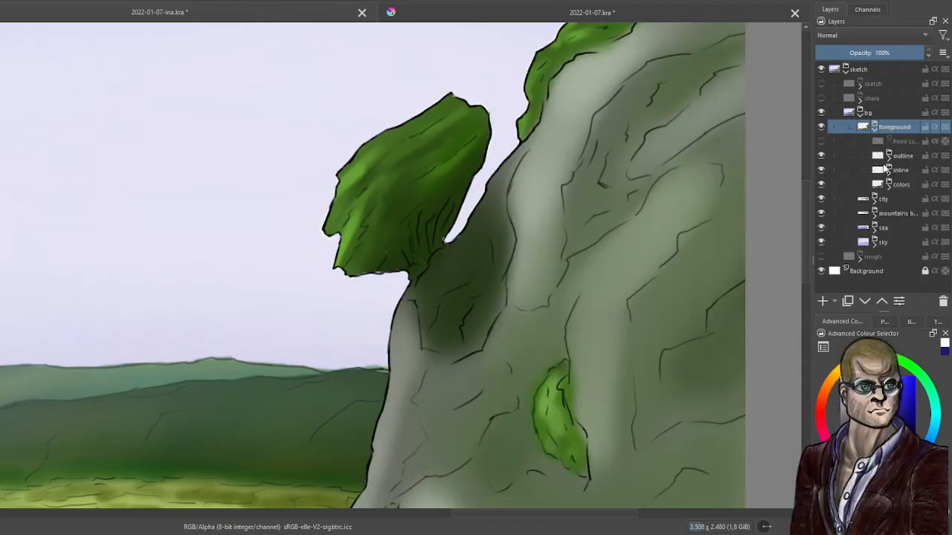
click(821, 170)
click(821, 171)
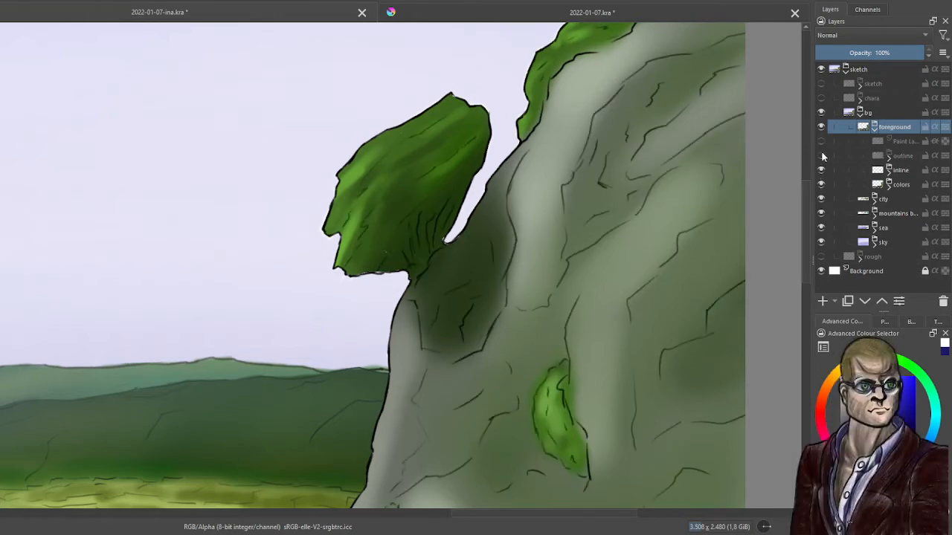
click(821, 185)
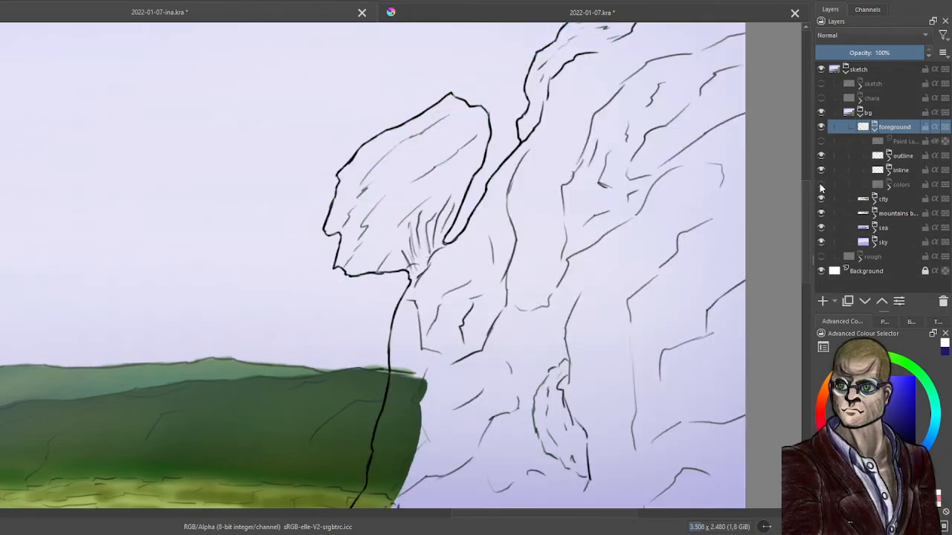
click(821, 185)
Expand the colors group and toggle its top layer's visibility to examine the rock and bush colouring.
click(888, 185)
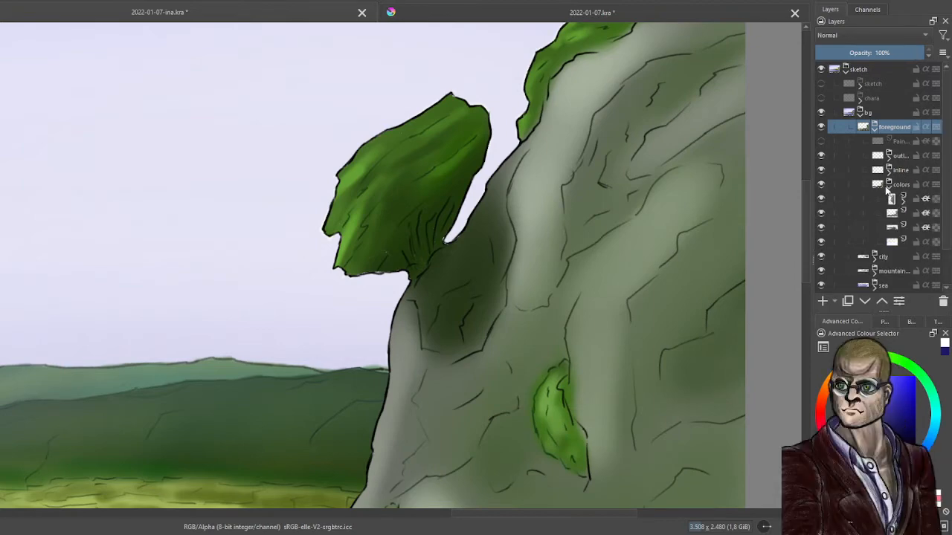
click(821, 199)
click(821, 199)
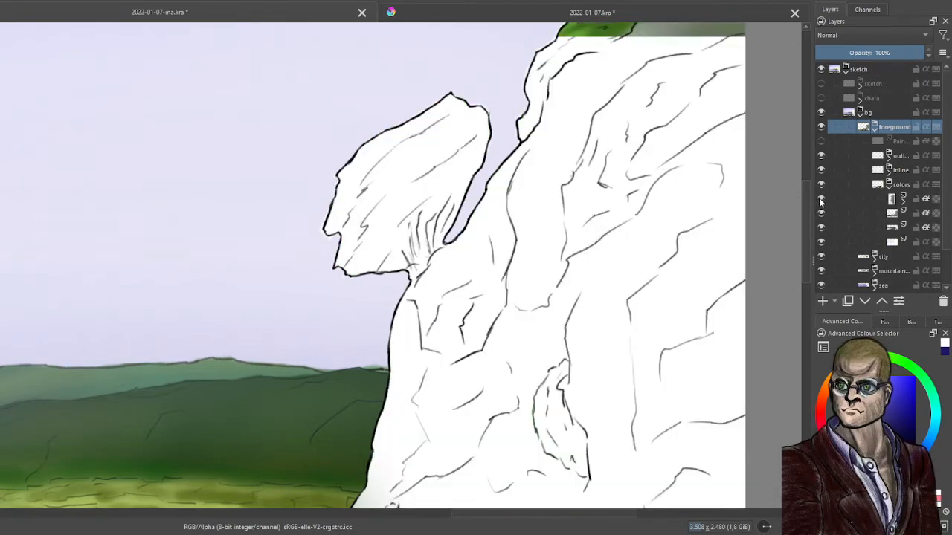
click(821, 198)
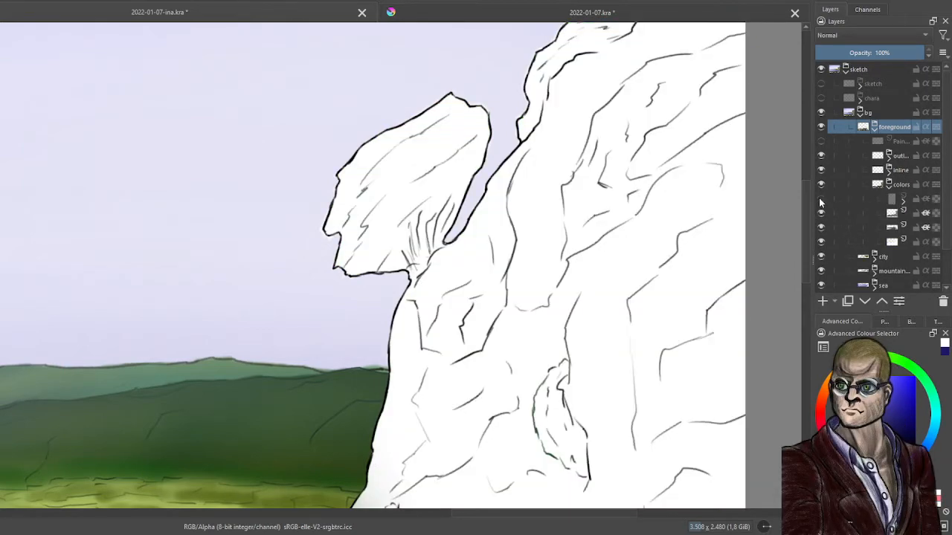
click(821, 199)
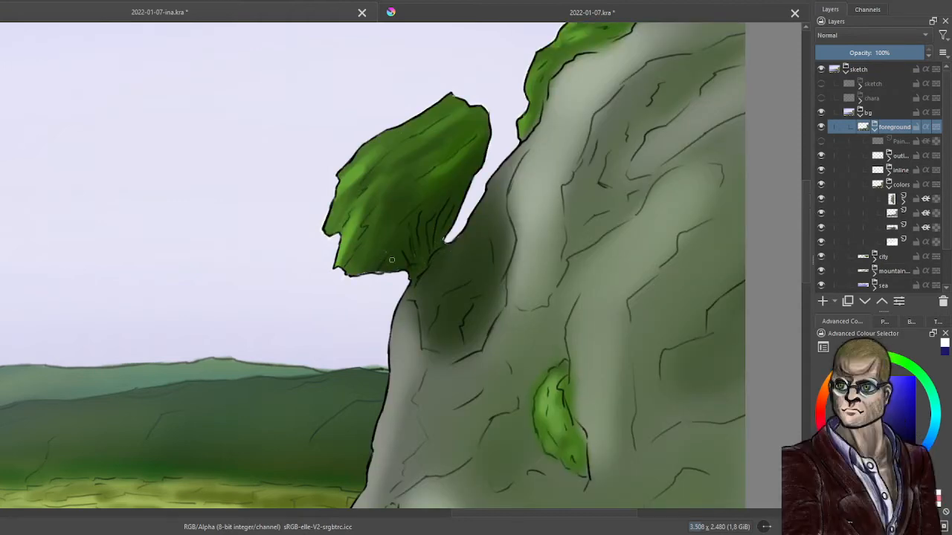
Make the bottom layer of the colors group active and inspect the base of the overhanging bush.
click(892, 245)
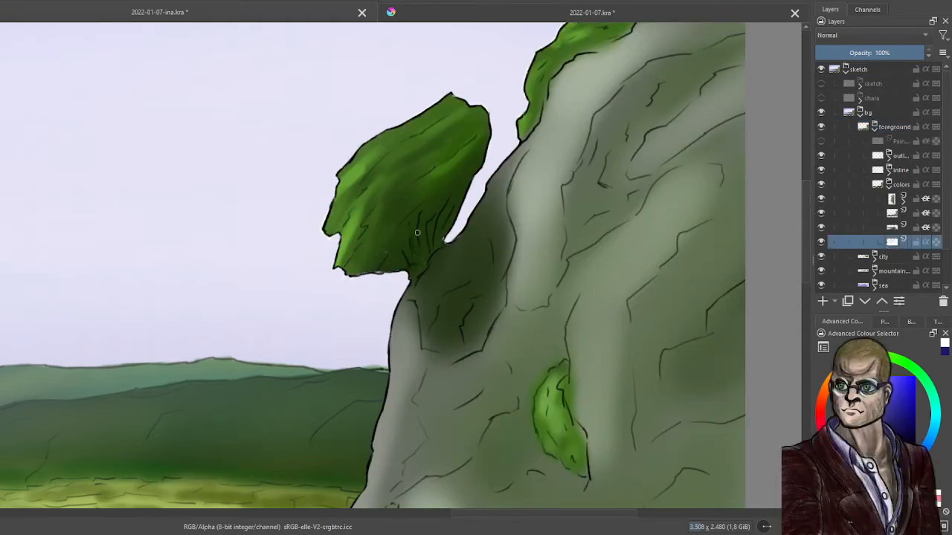
scroll(372, 260, up, 4)
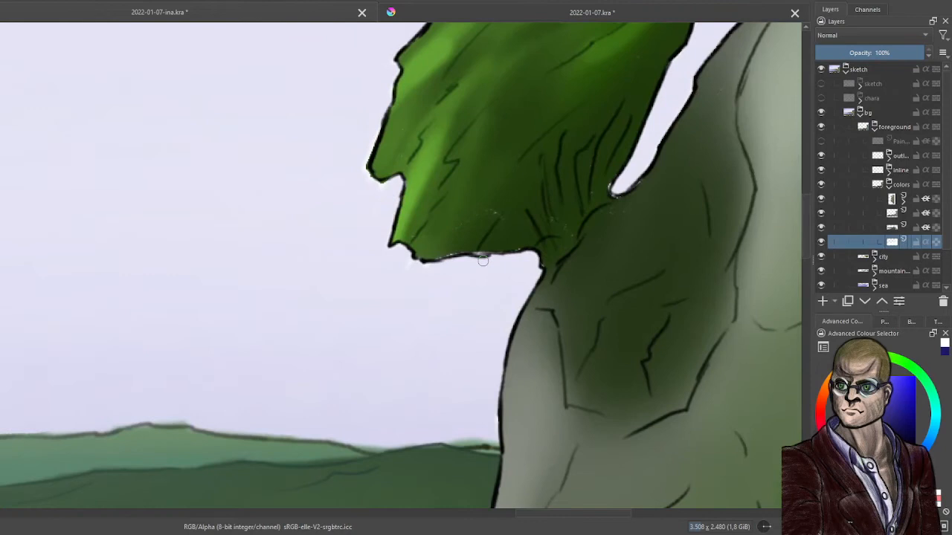
drag(509, 269, 476, 283)
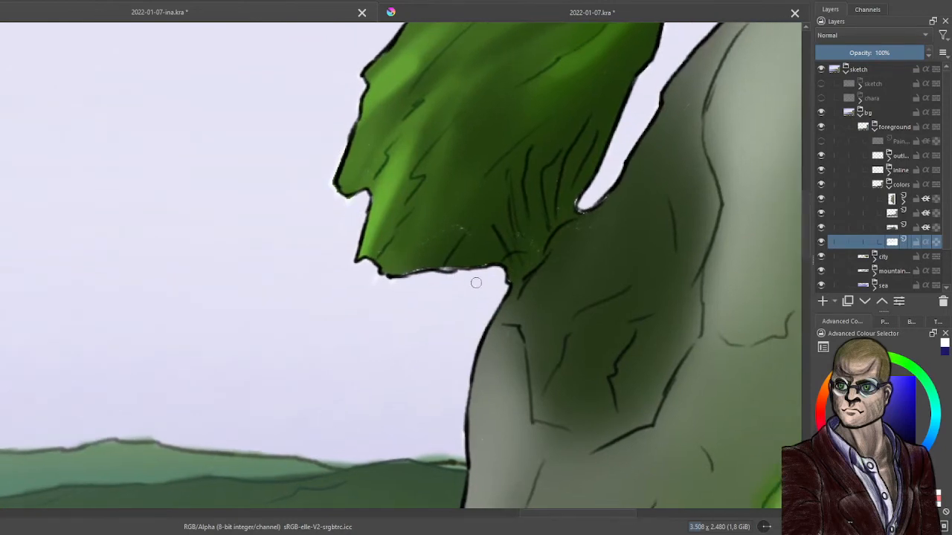
scroll(526, 267, down, 5)
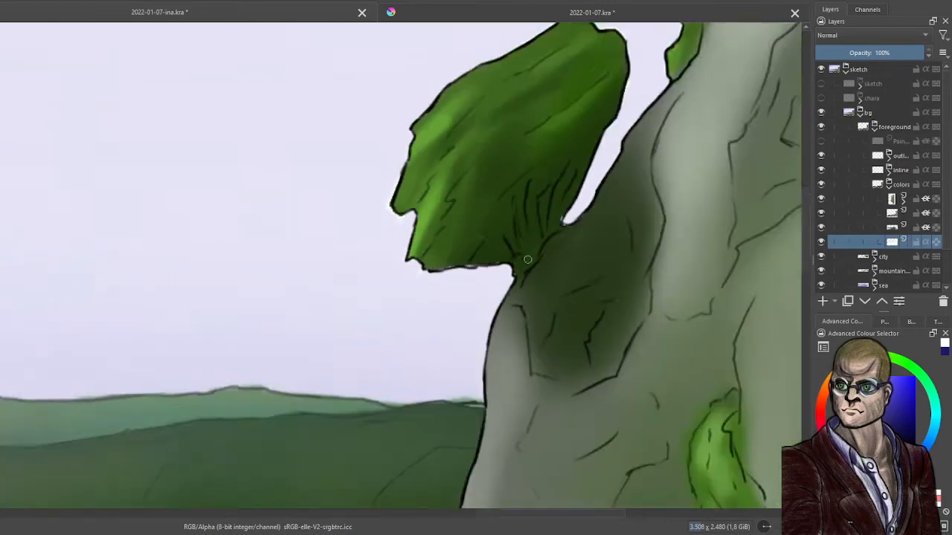
drag(573, 260, 547, 234)
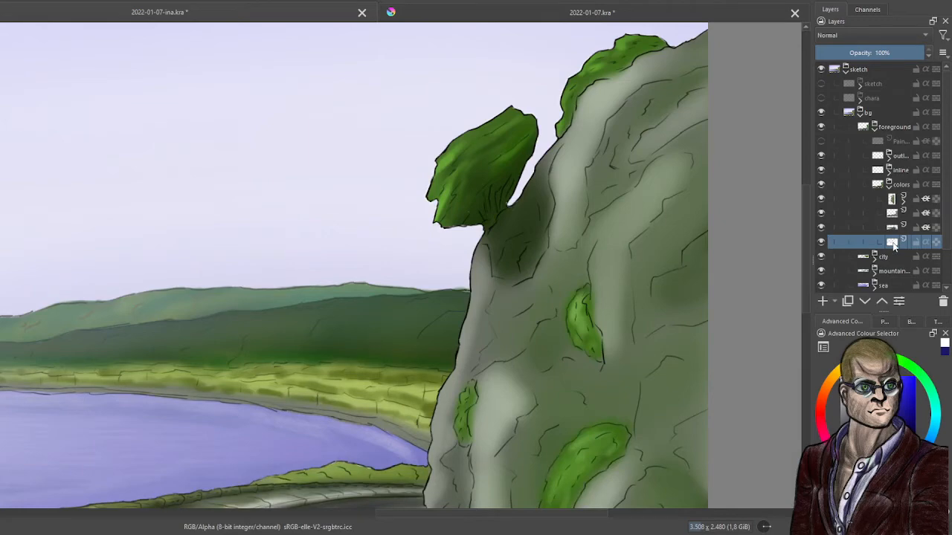
Test the active layer with a white zigzag stroke on the dark rock below the bush, and undo it.
scroll(517, 213, up, 4)
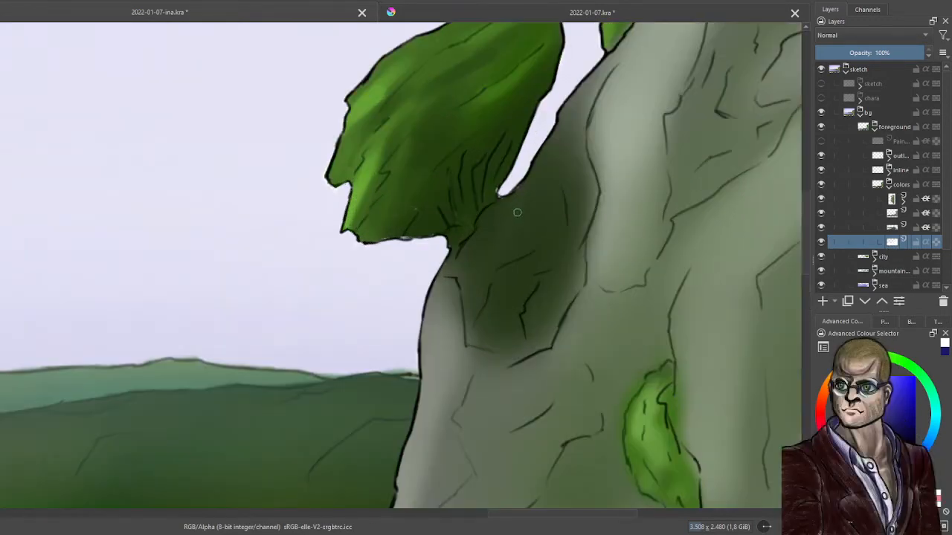
mouse_move(500, 257)
mouse_down()
mouse_move(526, 236)
mouse_move(569, 251)
mouse_up()
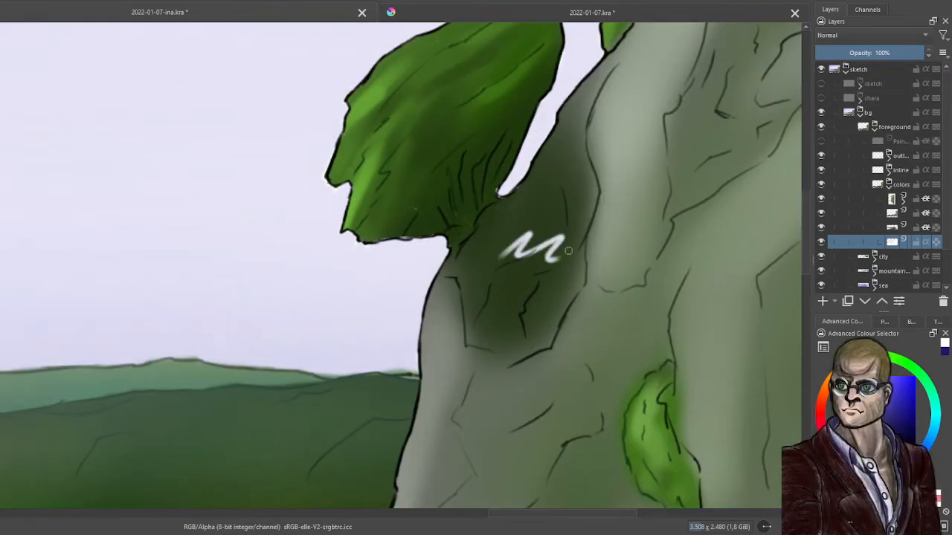
key(ctrl+z)
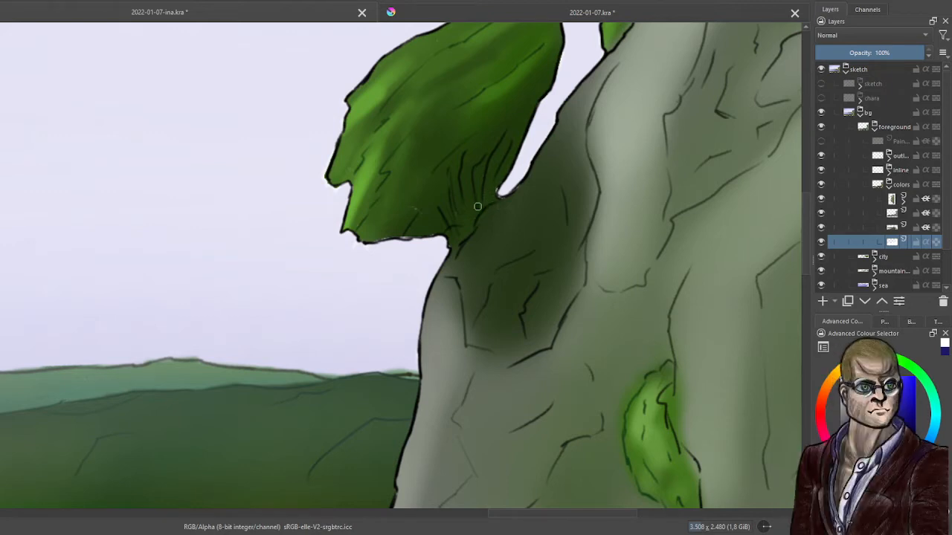
scroll(478, 207, up, 4)
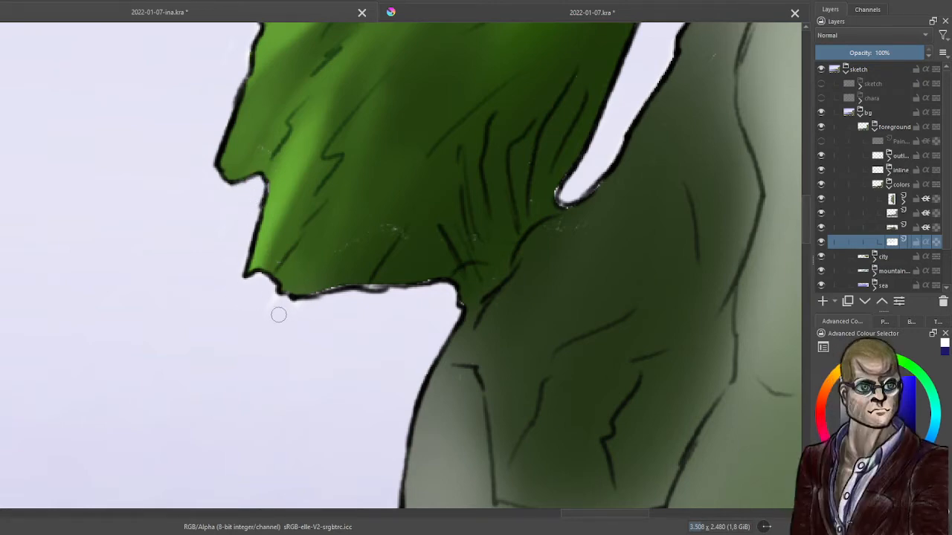
Examine the white fringes along the overhanging bush, the ridge-top foliage and the rock's skyline up to the canvas edge.
drag(435, 47, 390, 286)
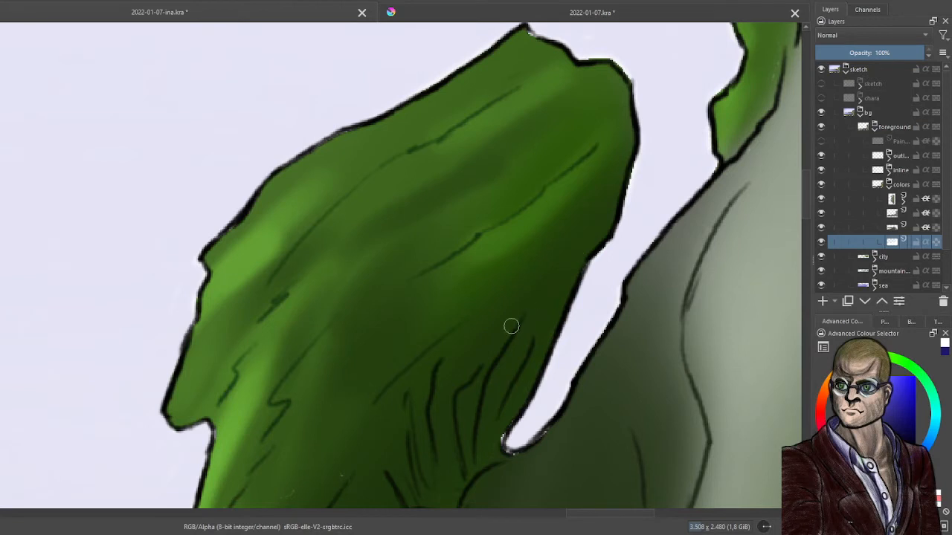
drag(563, 275, 421, 360)
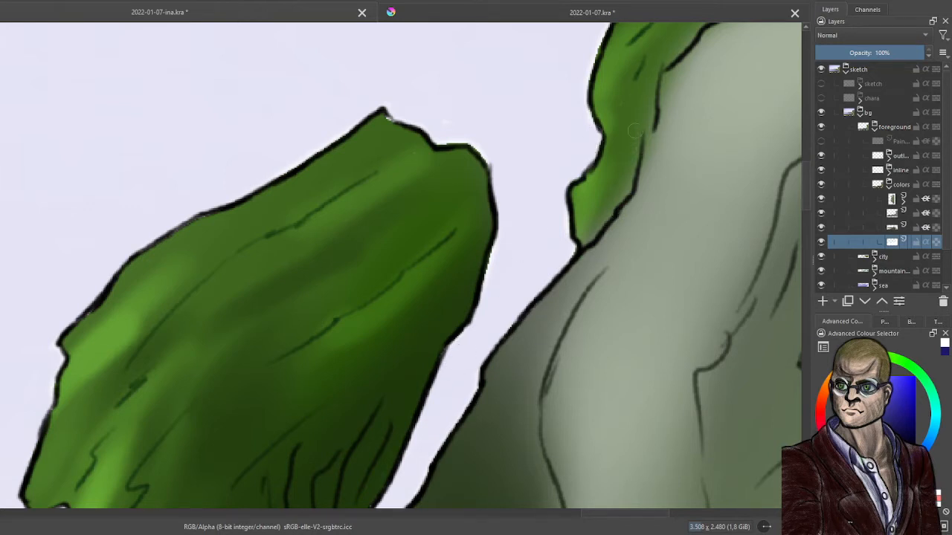
drag(634, 147, 391, 369)
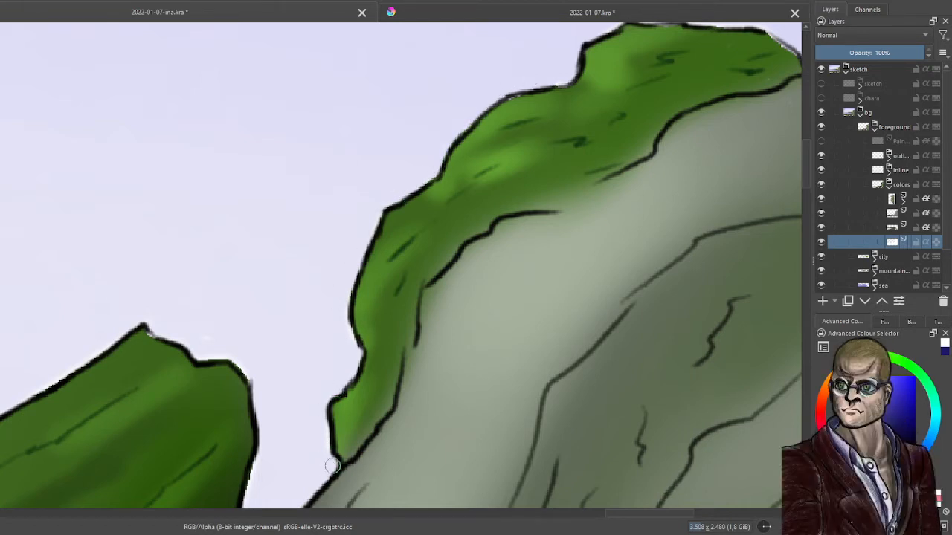
scroll(445, 275, down, 3)
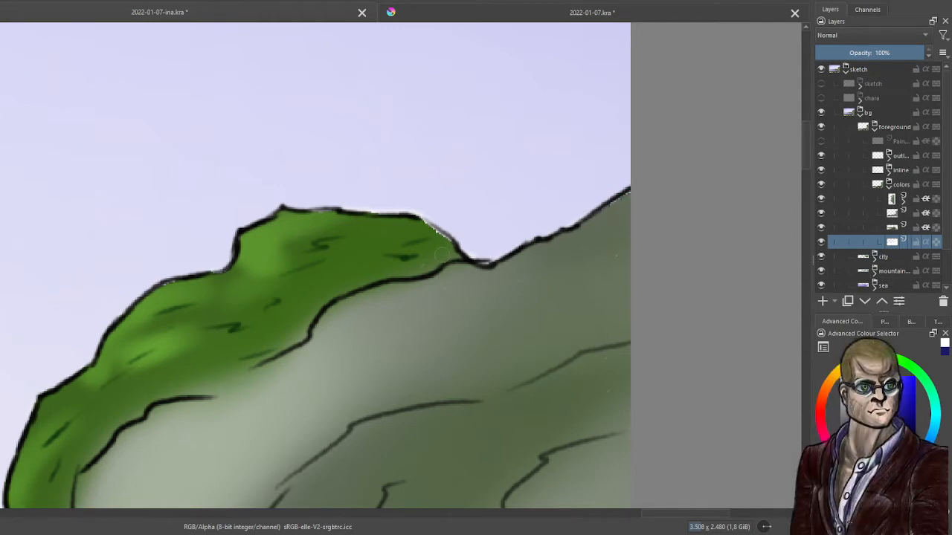
scroll(442, 254, down, 5)
drag(378, 402, 458, 274)
scroll(457, 275, down, 1)
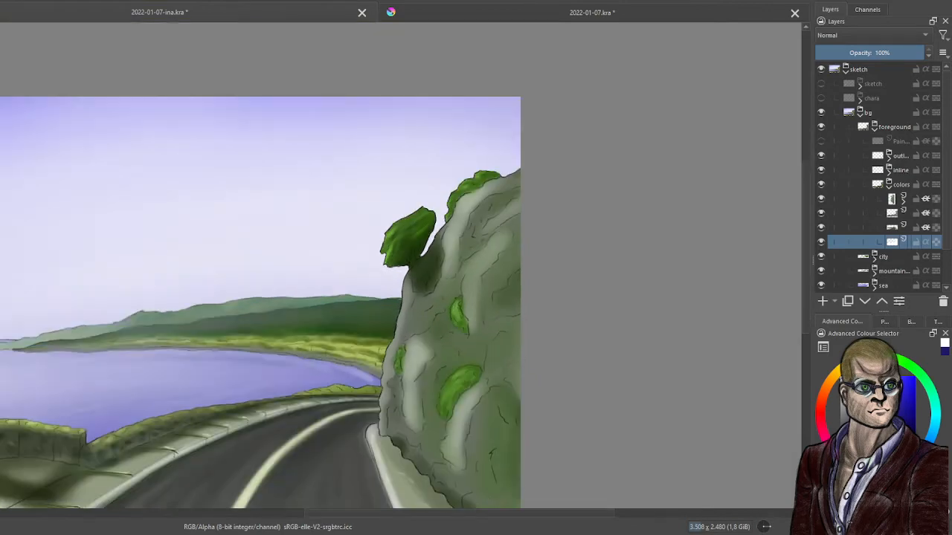
scroll(484, 126, down, 1)
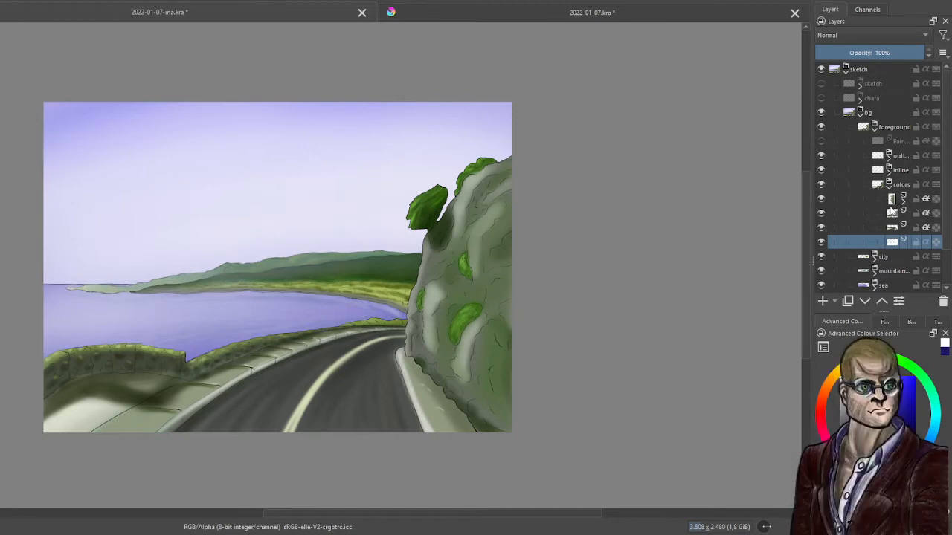
Expand the top layer of the colors group and toggle its local selection to compare the selection border with the rock and foliage edge.
click(903, 201)
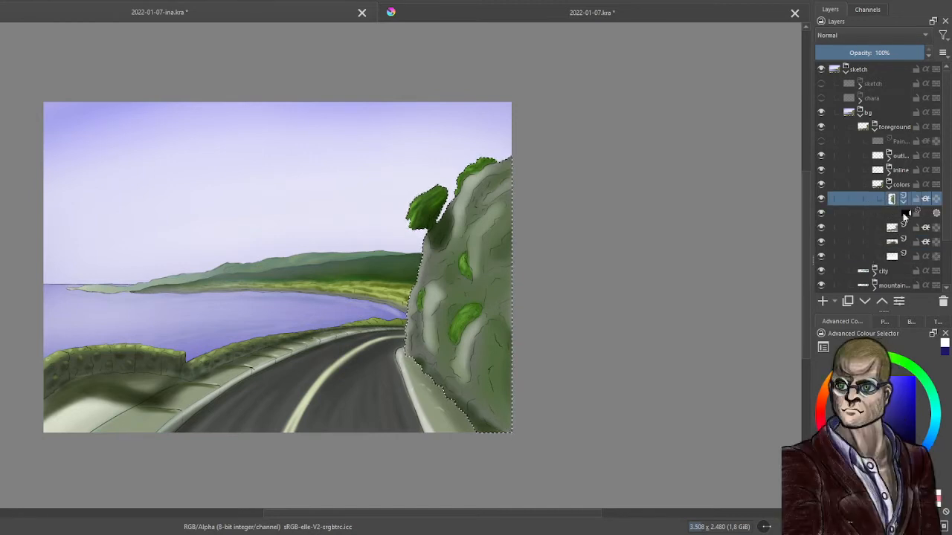
click(937, 214)
key(plus)
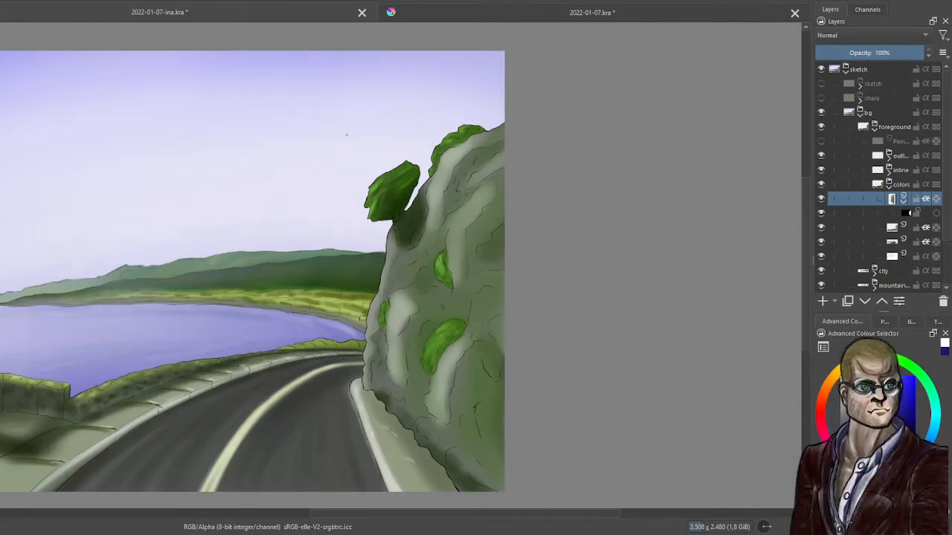
click(936, 214)
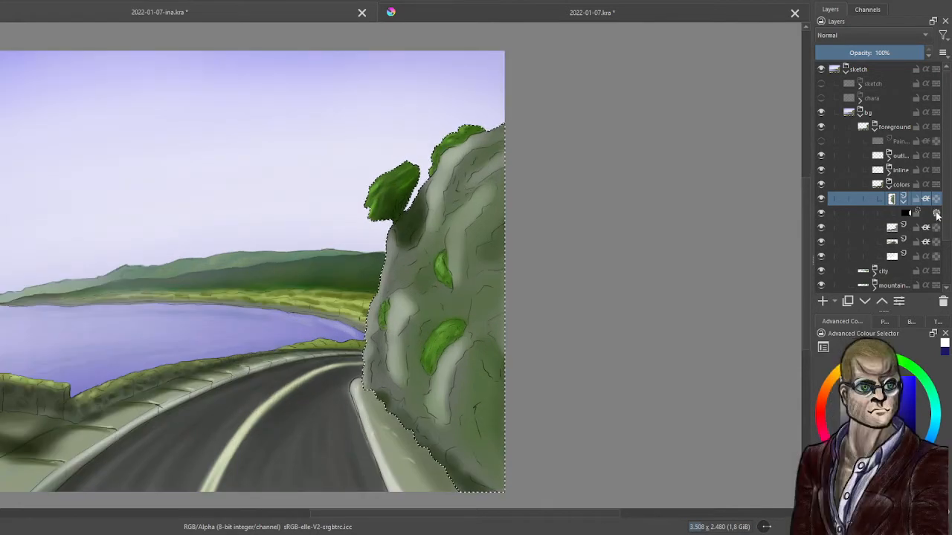
scroll(699, 189, up, 3)
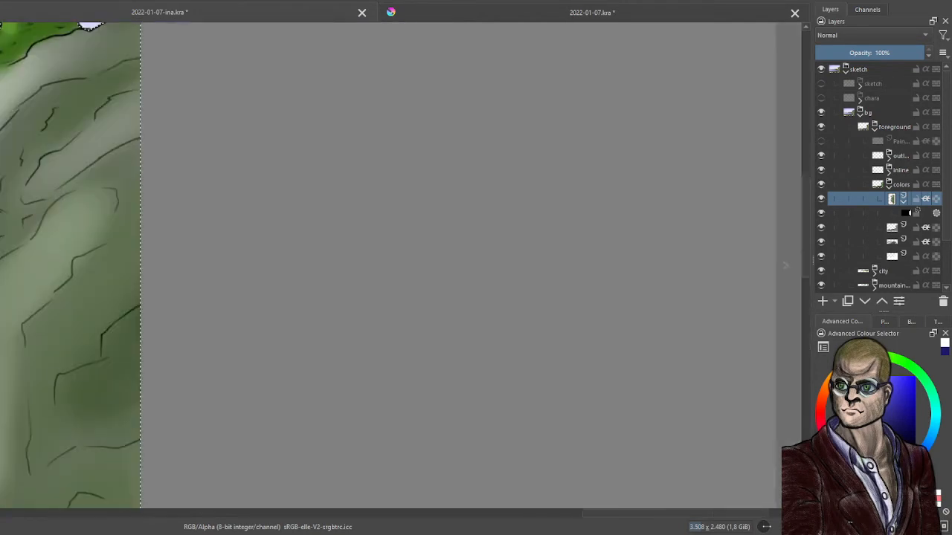
scroll(255, 112, down, 3)
scroll(266, 183, up, 3)
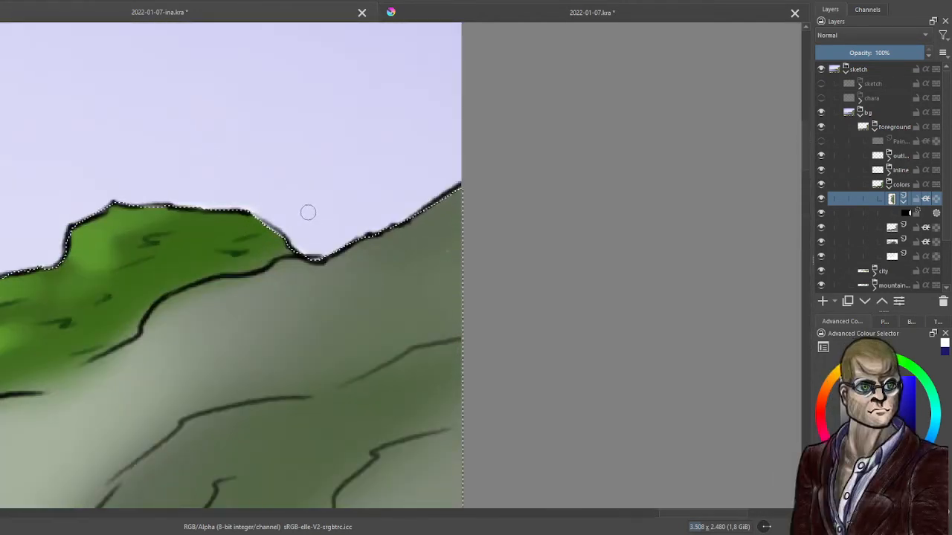
click(938, 213)
scroll(894, 213, down, 2)
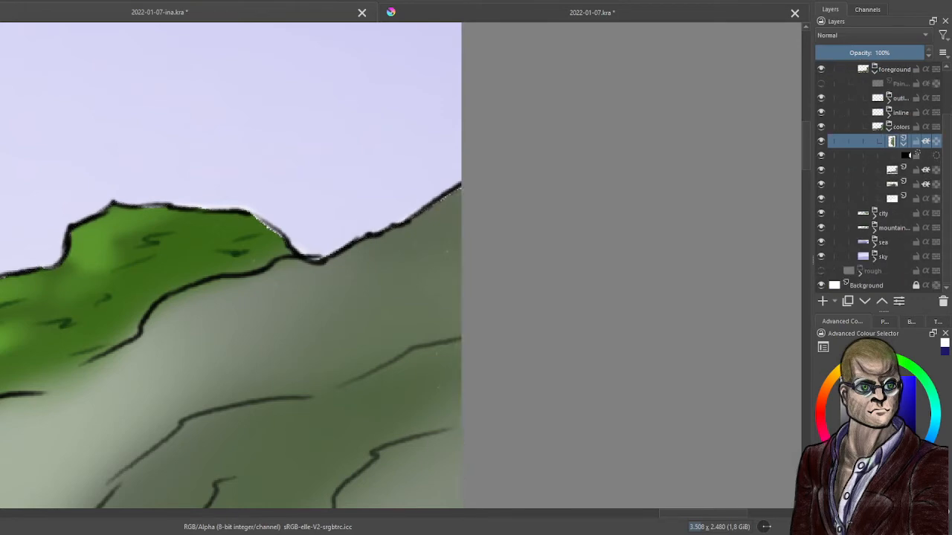
scroll(457, 274, down, 2)
drag(302, 296, 491, 94)
scroll(416, 257, down, 4)
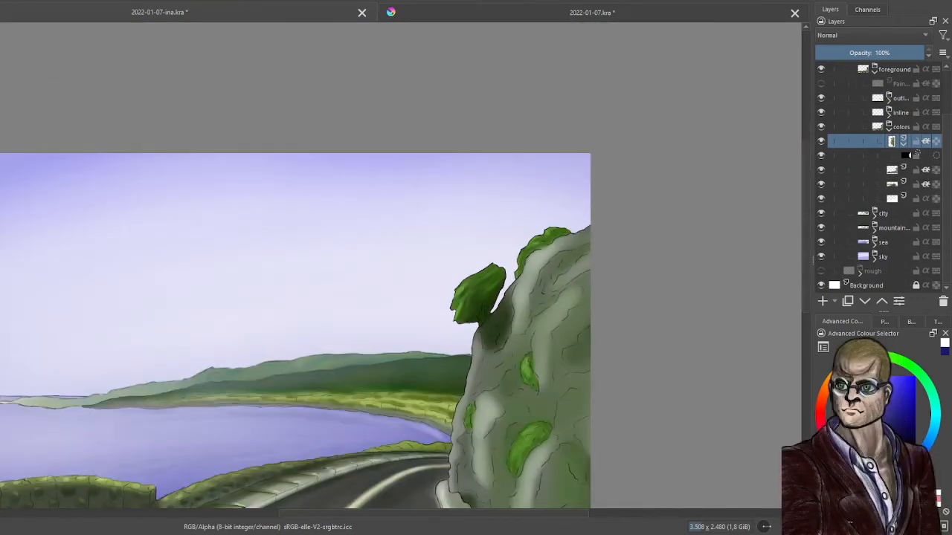
Add a new layer above the bottom layer of the colors group, enable inherit alpha on it, and sample the bush's dark green.
click(903, 141)
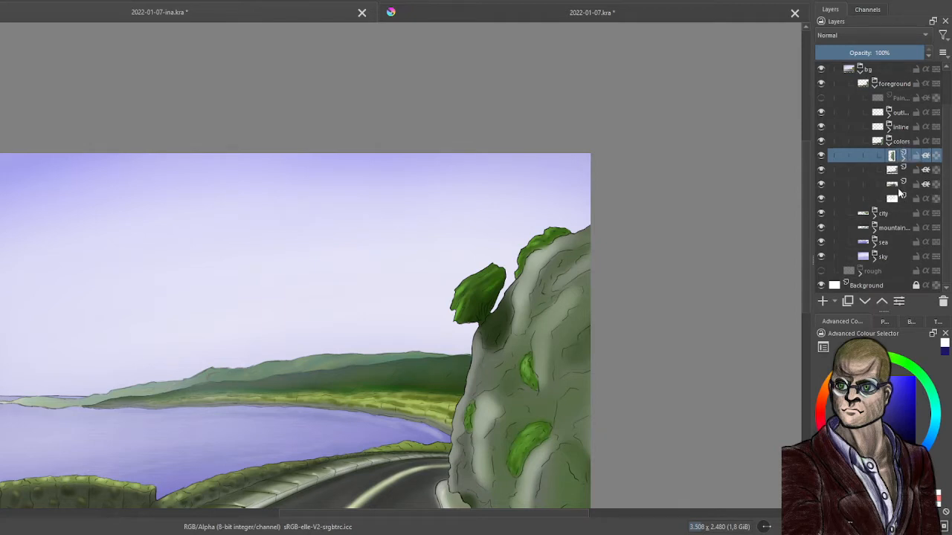
click(891, 200)
click(821, 302)
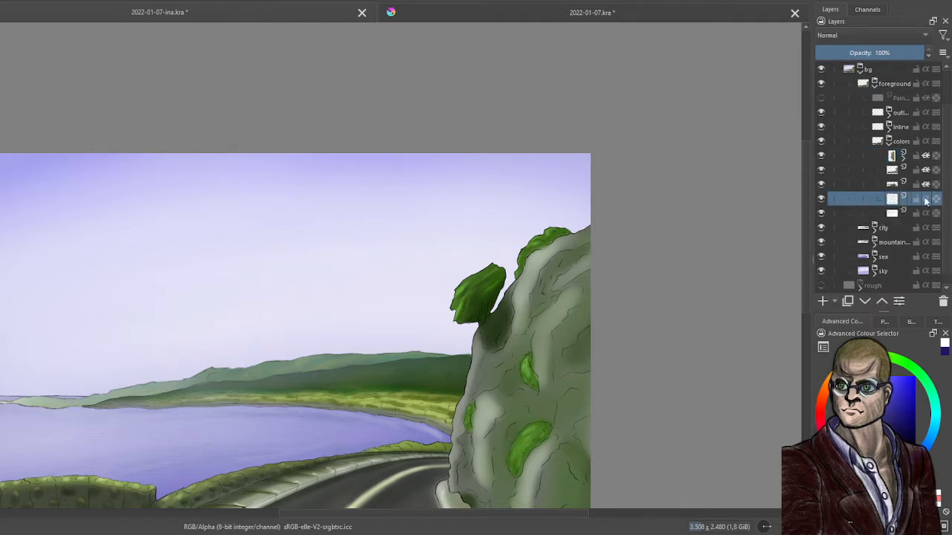
scroll(480, 297, up, 8)
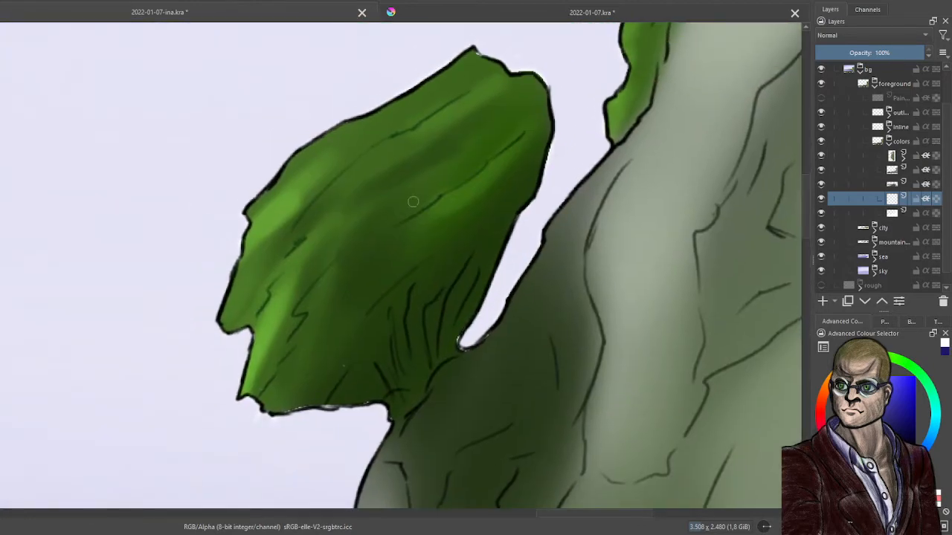
ctrl+click(380, 232)
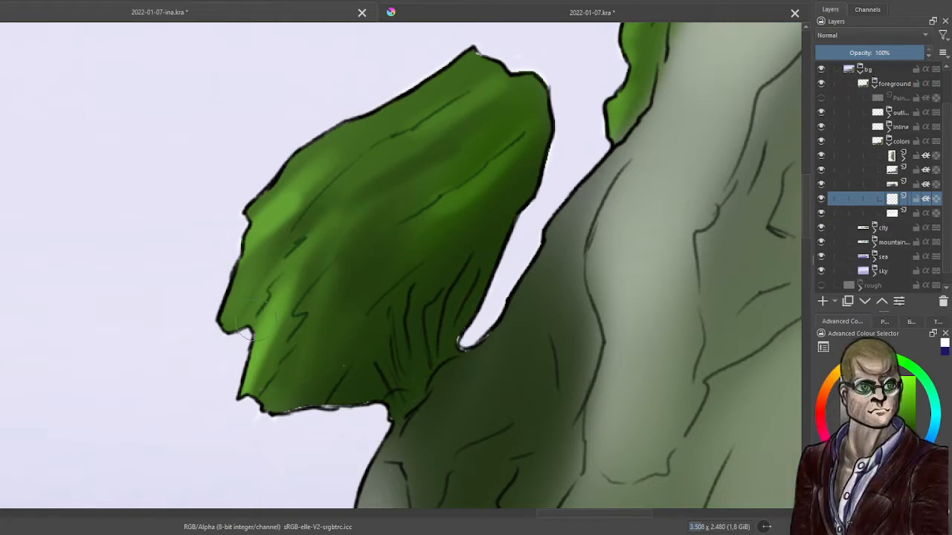
Paint the sampled green along the overhanging bush's lower edge, the notch beside the rock and the bush's rock-facing edge.
drag(301, 306, 277, 344)
mouse_move(287, 361)
mouse_down()
mouse_move(257, 420)
mouse_move(285, 368)
mouse_move(330, 412)
mouse_move(383, 403)
mouse_move(413, 416)
mouse_move(425, 379)
mouse_move(464, 357)
mouse_up()
drag(545, 194, 548, 154)
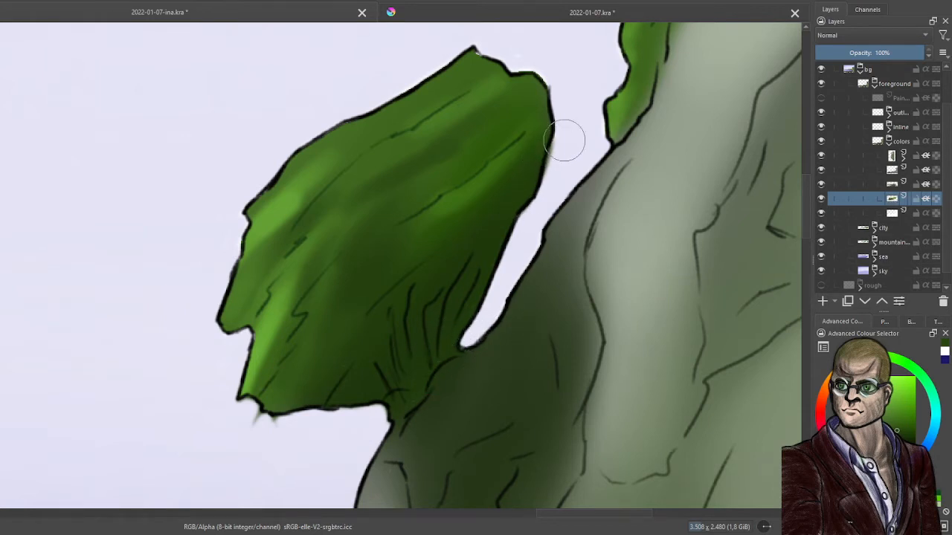
Make the bottom layer of the colors group active and undo the green touch-ups around the overhanging bush.
click(900, 214)
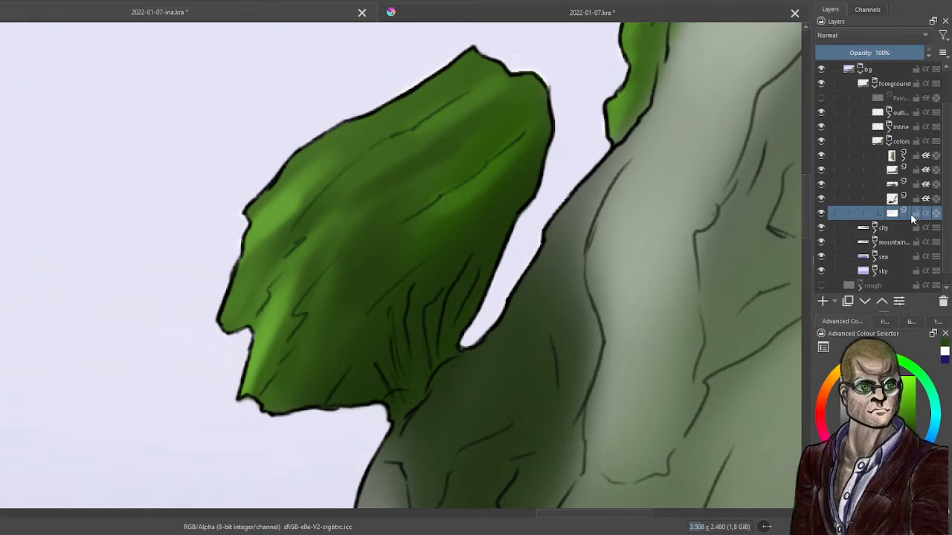
key(ctrl+z)
key(ctrl+z)
key(ctrl+z)
key(ctrl+z)
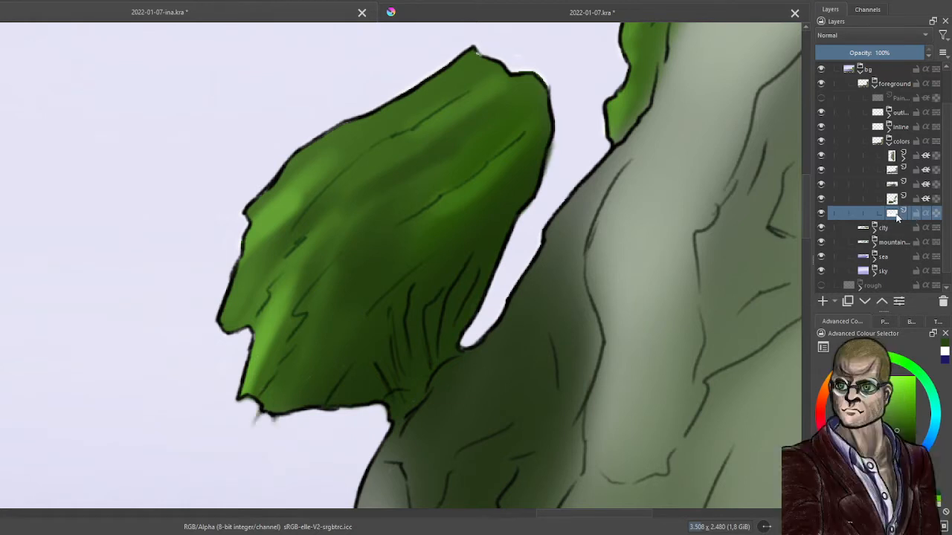
key(ctrl+z)
key(ctrl+z)
key(ctrl+z)
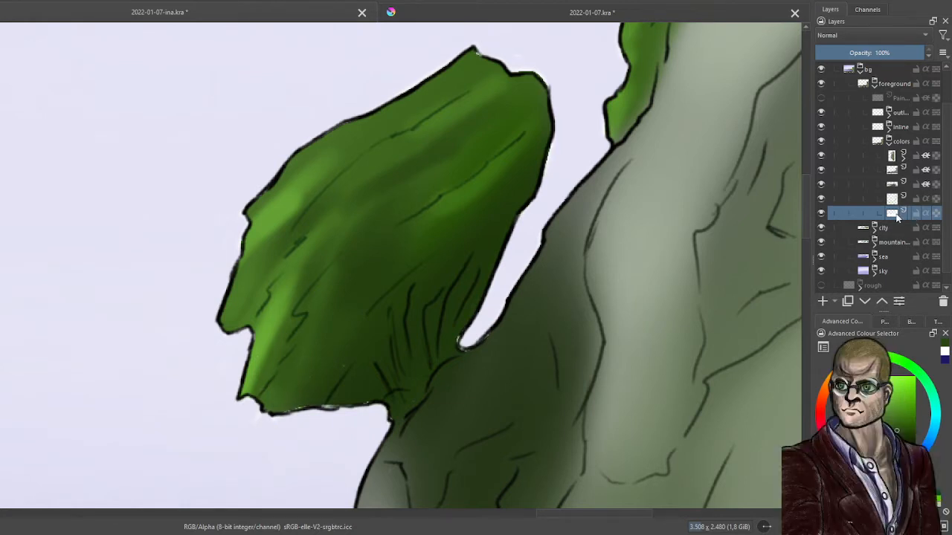
Return to the new inherit-alpha layer and paint green over the white fringes along the bush's bottom edge and the notch beside the rock.
click(913, 199)
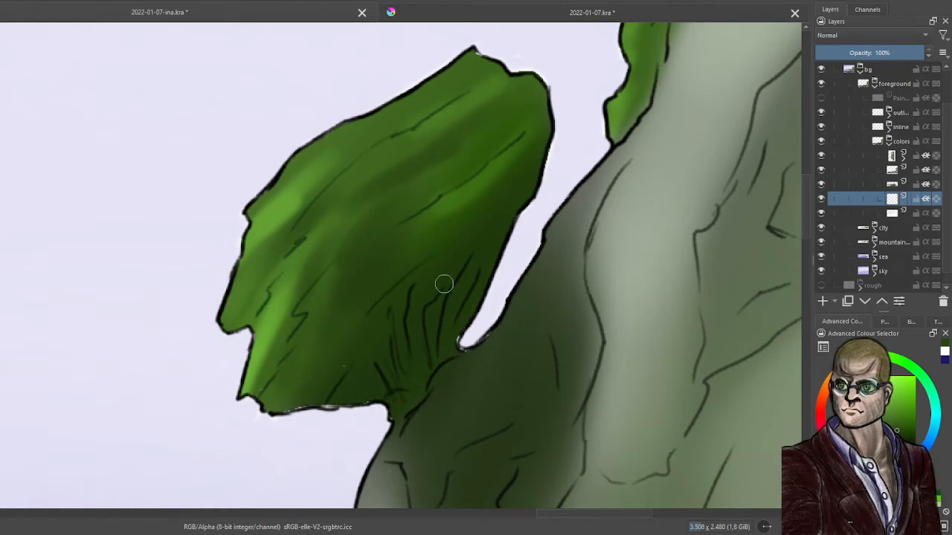
drag(297, 409, 387, 407)
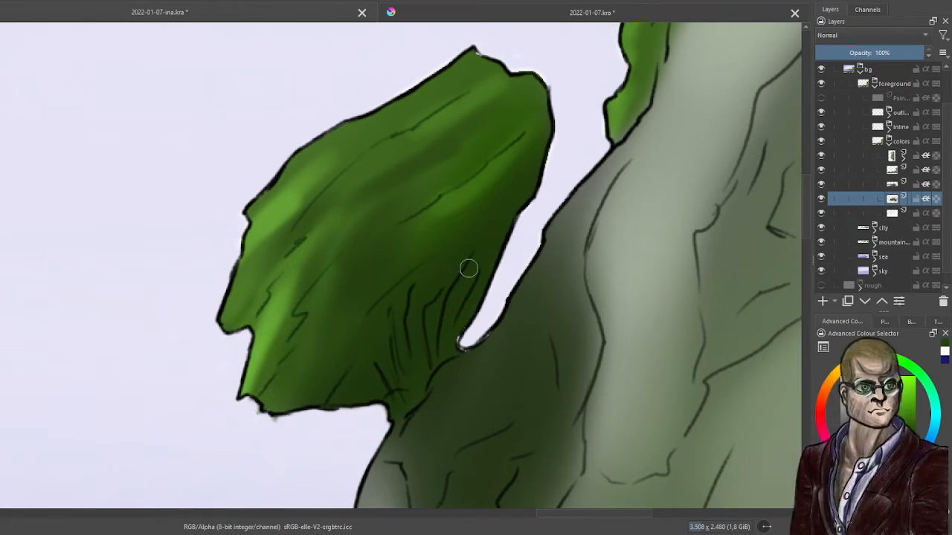
drag(458, 348, 485, 328)
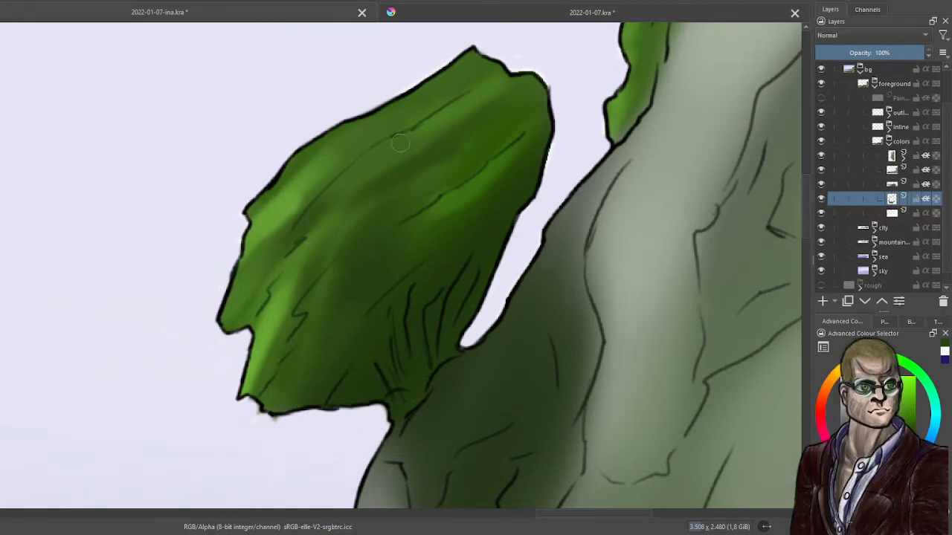
scroll(400, 143, down, 5)
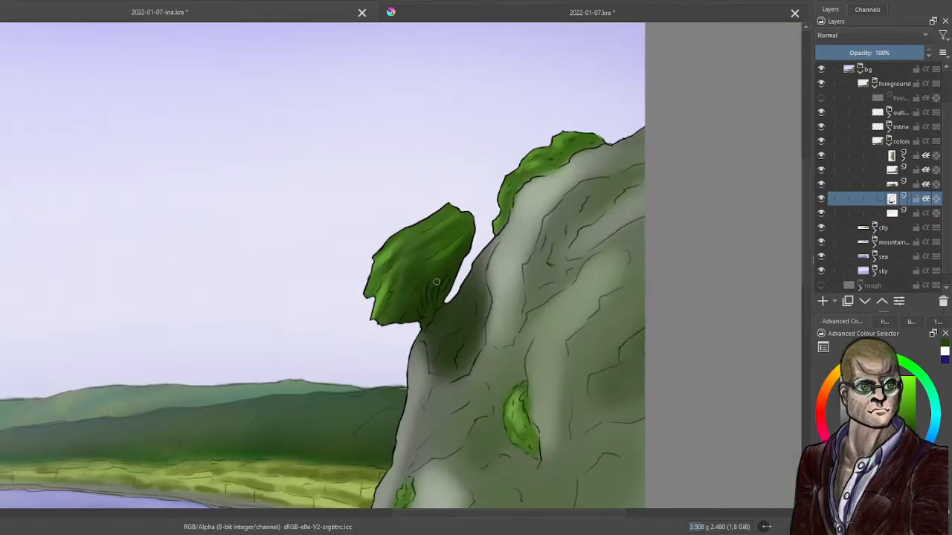
Paint green over the fringe at the lower tip of the foliage growing on the rock's ridge.
scroll(457, 259, up, 4)
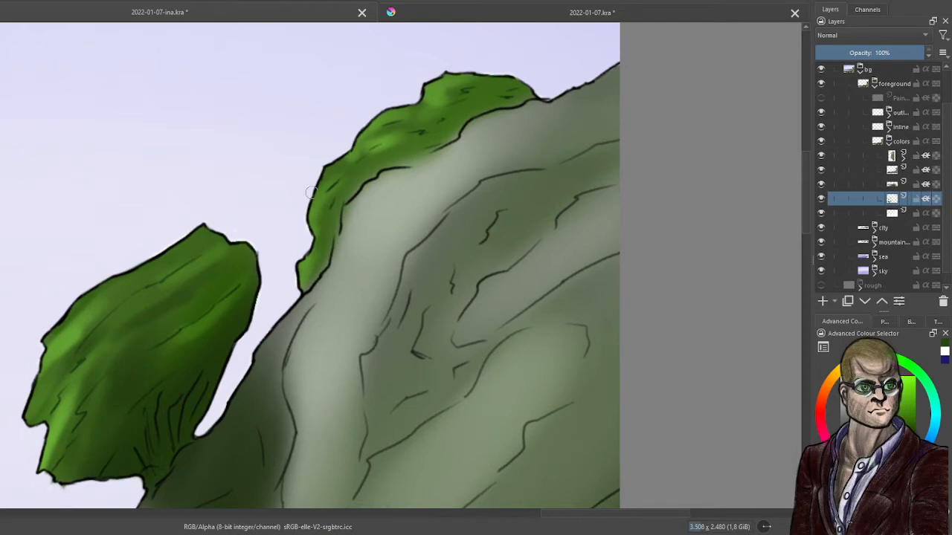
drag(298, 267, 295, 295)
drag(193, 450, 332, 267)
Clean the smudges outside the bush's lower tip on the bottom colors layer, and make the layer above it active again.
scroll(317, 320, down, 1)
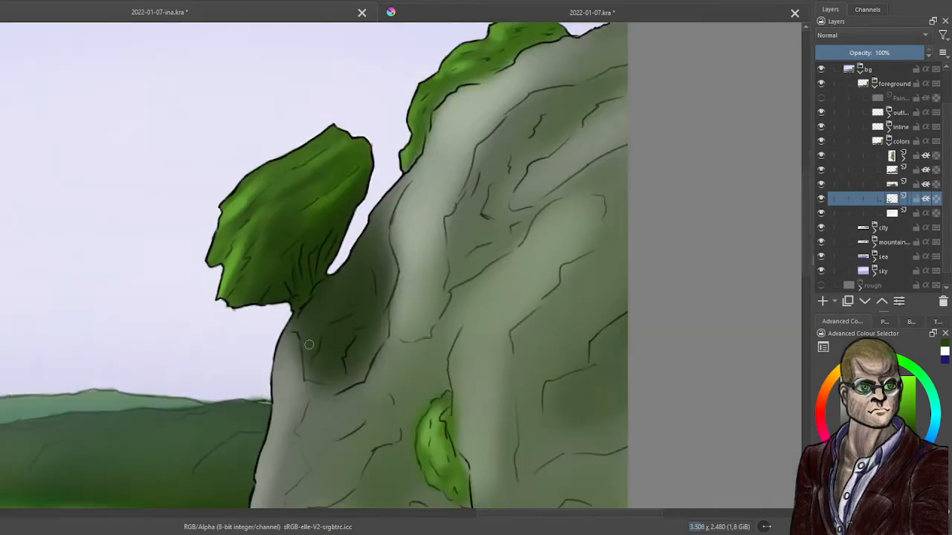
drag(277, 330, 309, 270)
scroll(319, 278, up, 2)
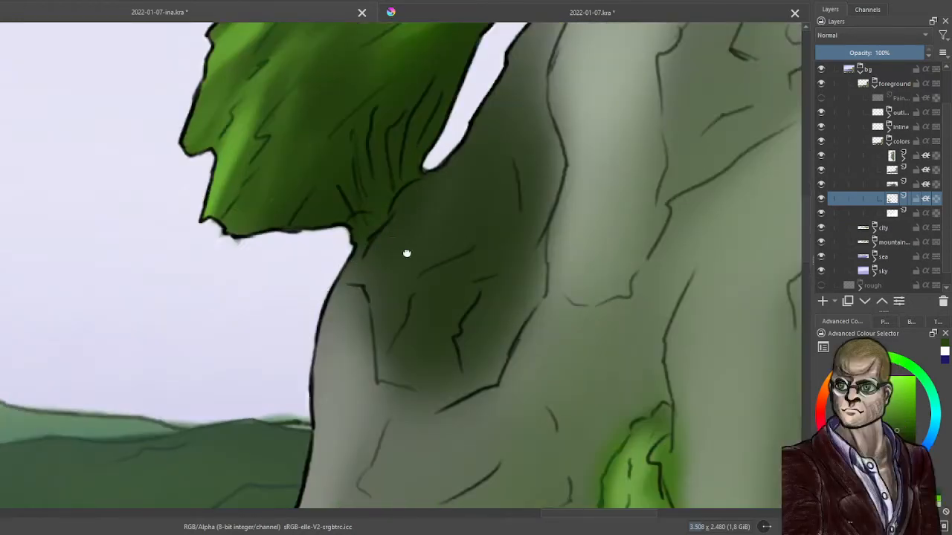
scroll(411, 261, up, 1)
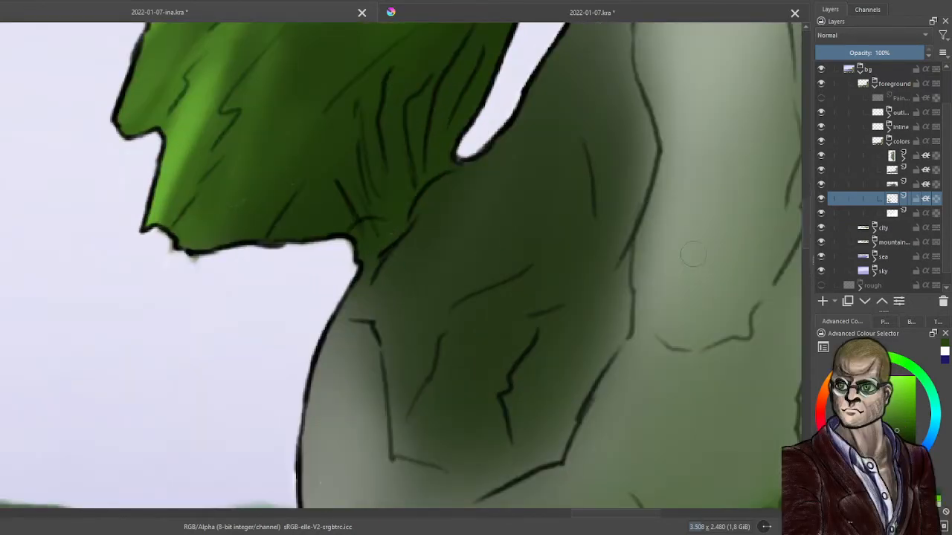
click(882, 212)
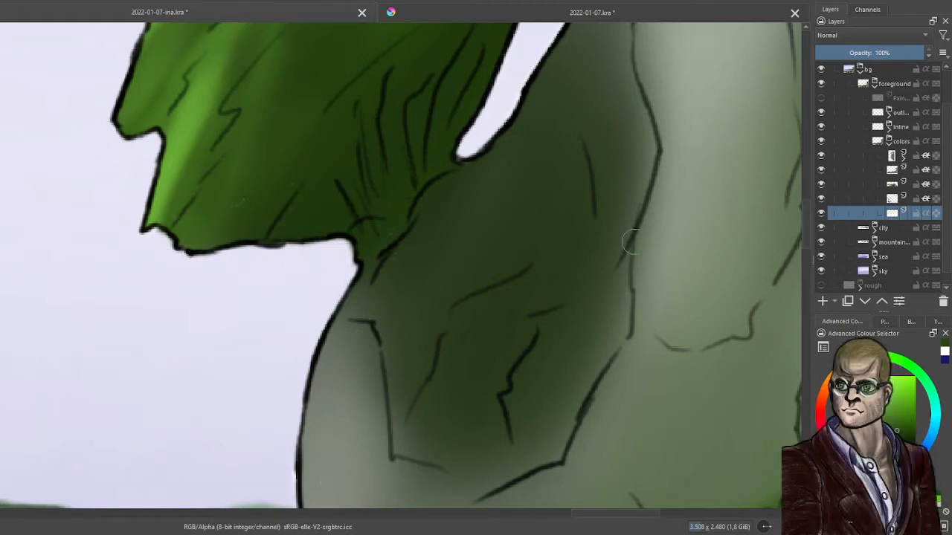
click(894, 198)
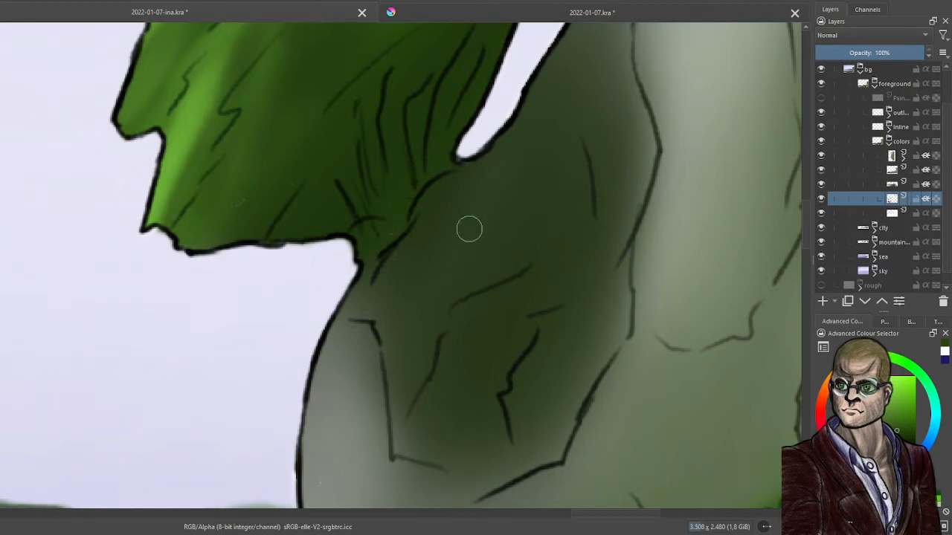
Paint green over the white fringes beneath the outline of the roadside hillock's central peak beside the rock.
scroll(470, 229, down, 3)
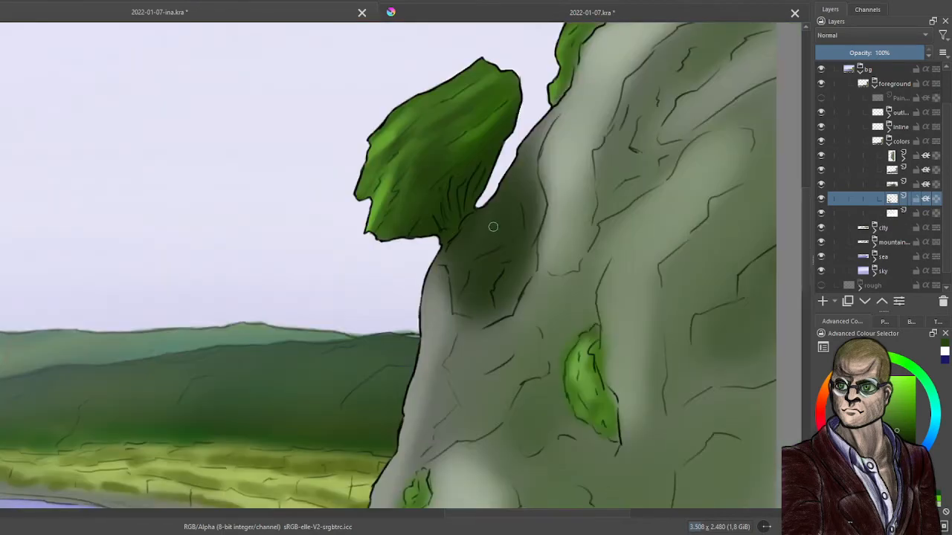
drag(403, 380, 443, 87)
scroll(417, 252, up, 2)
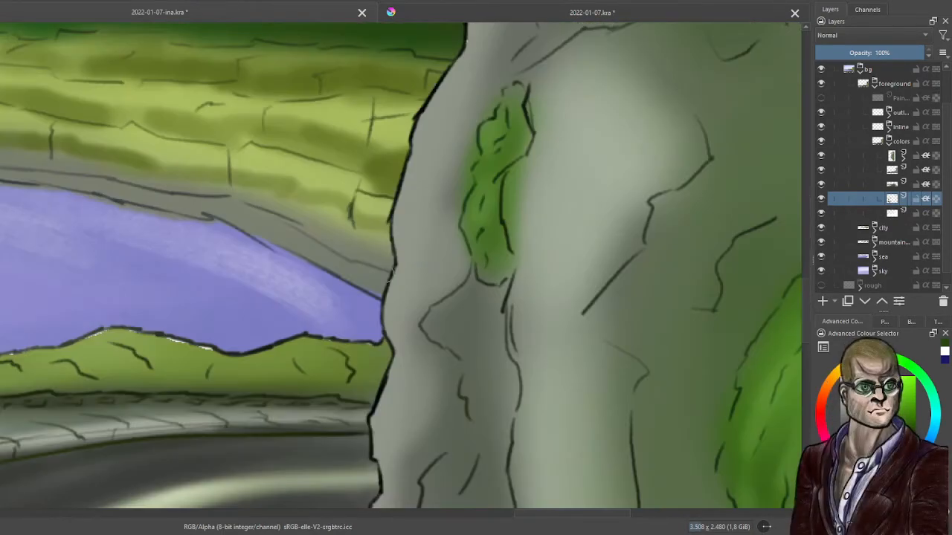
drag(417, 252, 610, 210)
scroll(453, 277, up, 2)
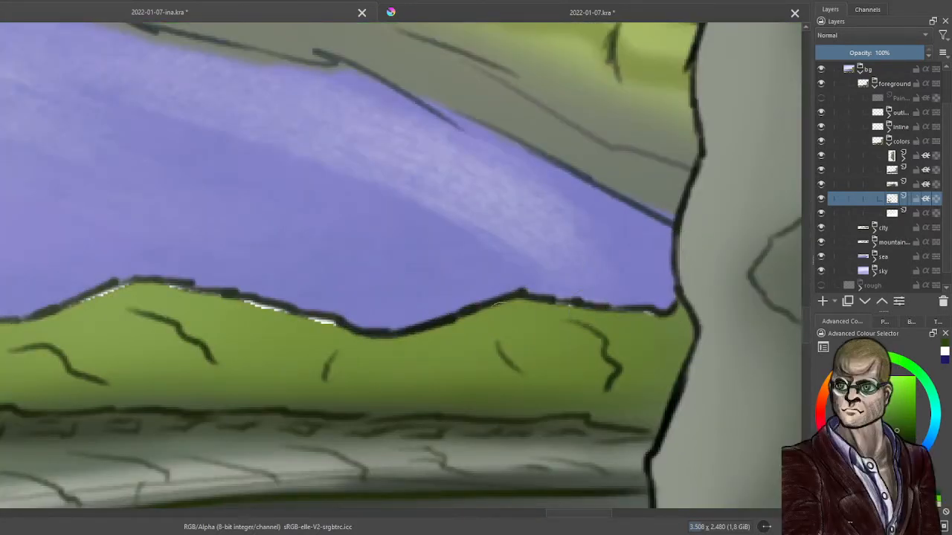
drag(441, 345, 577, 290)
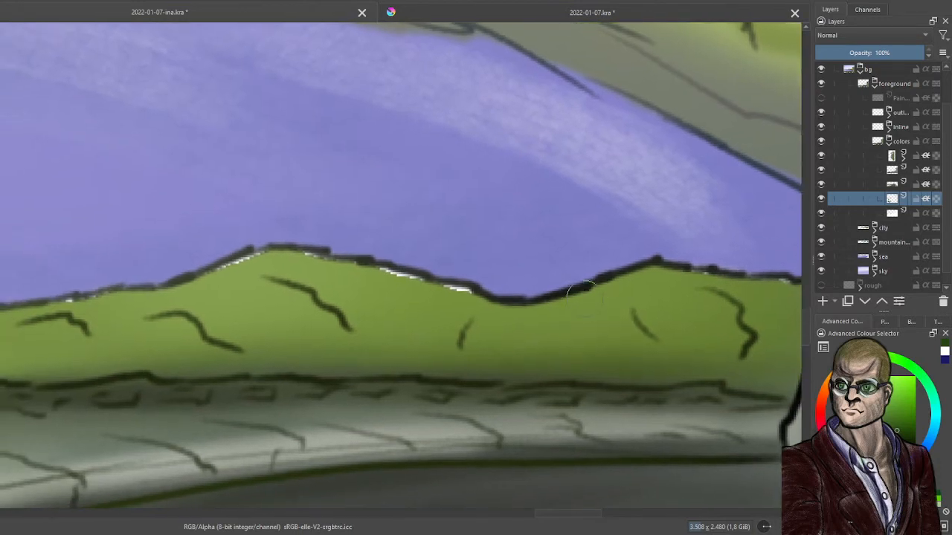
mouse_move(494, 297)
mouse_down()
mouse_move(343, 259)
mouse_move(217, 263)
mouse_up()
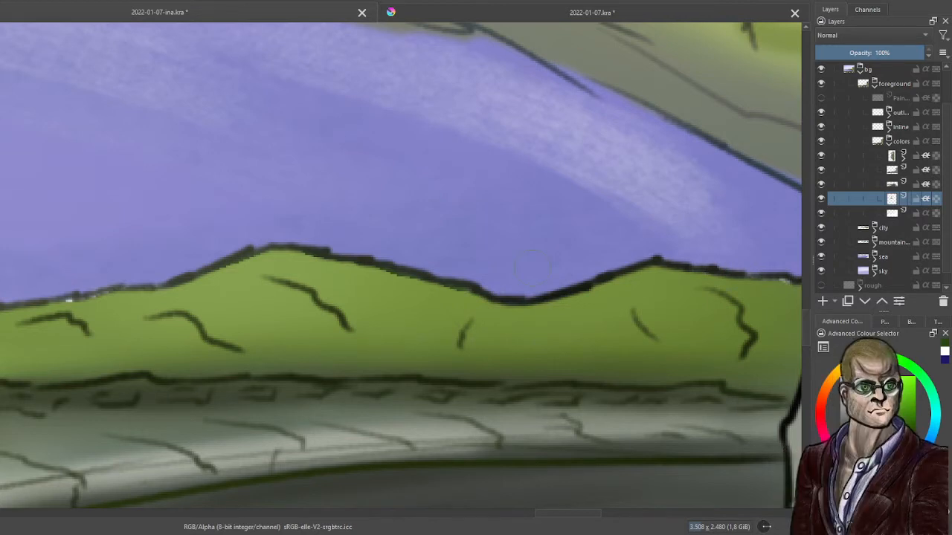
Paint green over the white fringes at the hillock's end against the rock and along its low far slope.
drag(531, 264, 385, 218)
drag(664, 239, 651, 250)
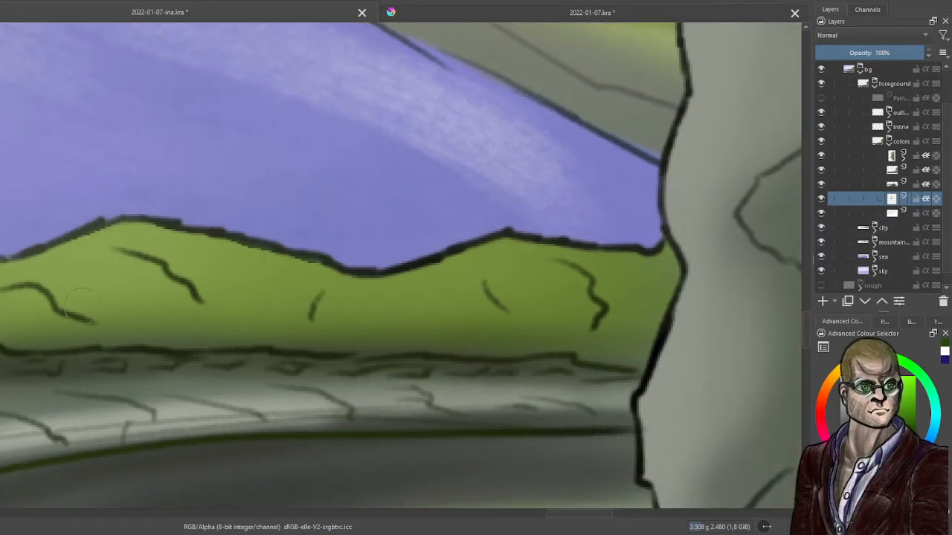
drag(104, 303, 856, 270)
mouse_move(632, 290)
mouse_down()
mouse_move(529, 285)
mouse_move(465, 267)
mouse_up()
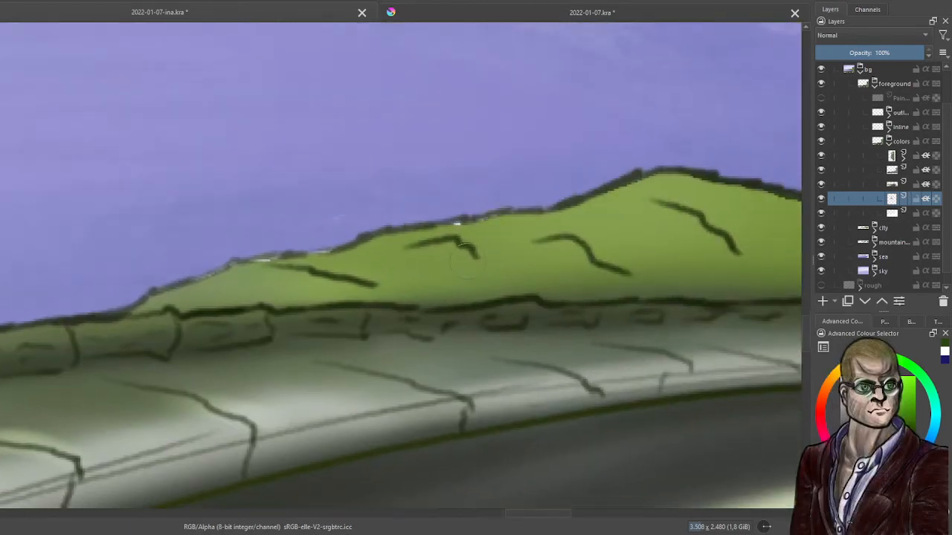
mouse_move(491, 214)
mouse_down()
mouse_move(385, 260)
mouse_move(439, 238)
mouse_move(252, 269)
mouse_move(164, 294)
mouse_up()
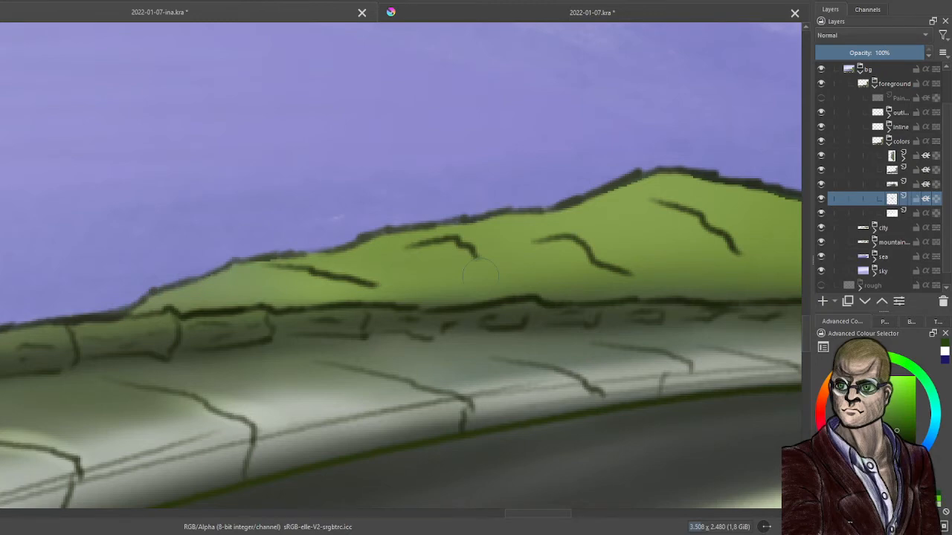
Sample the green on top of the near stone wall and cover the white fringe beside its cracked edge.
scroll(480, 274, down, 5)
scroll(238, 327, up, 1)
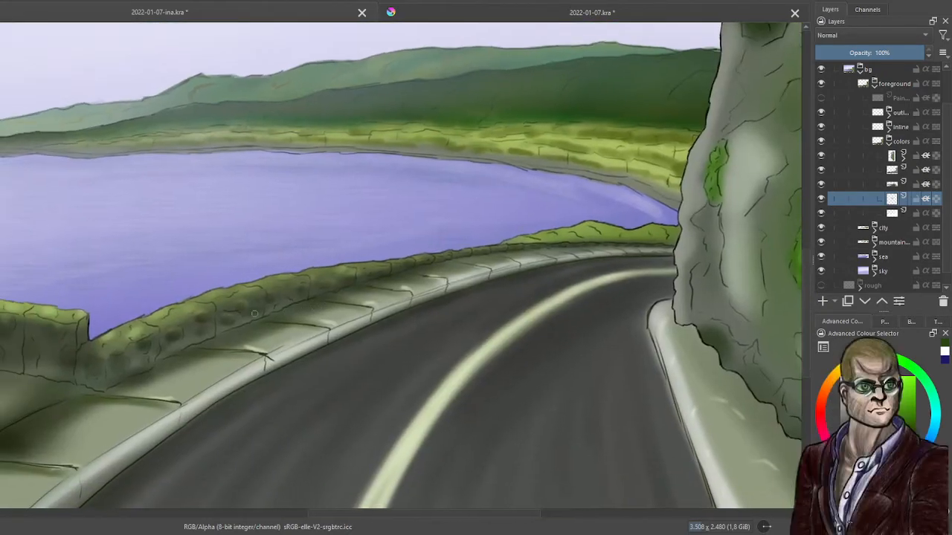
scroll(254, 313, up, 5)
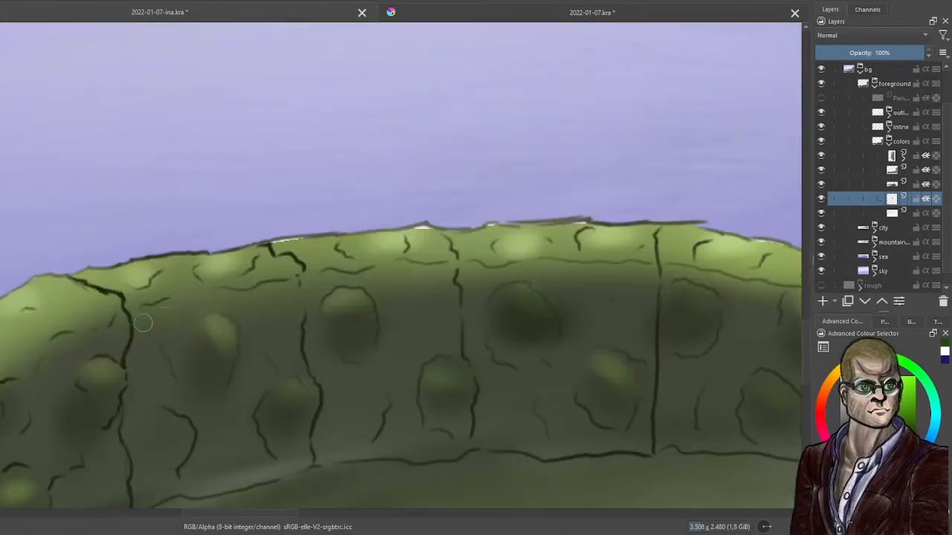
scroll(205, 302, up, 1)
scroll(205, 302, down, 6)
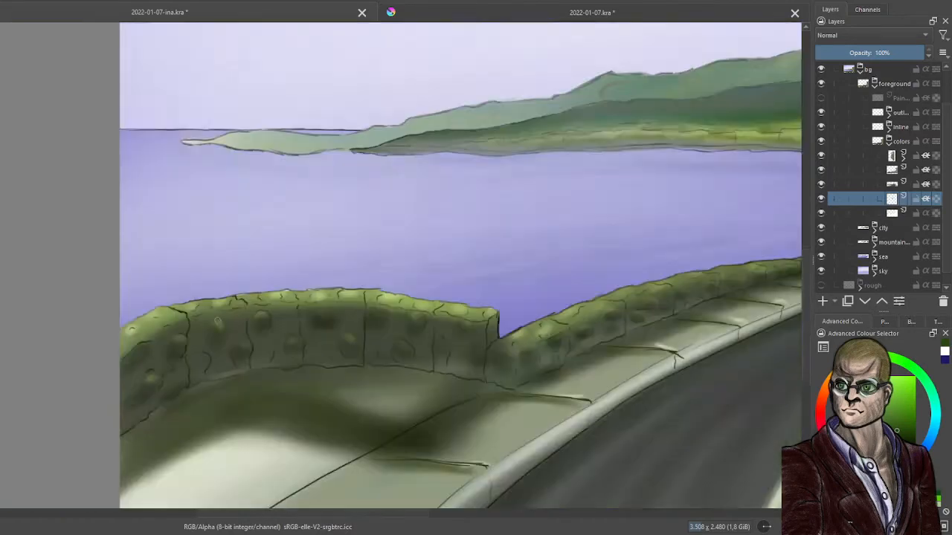
scroll(269, 340, up, 6)
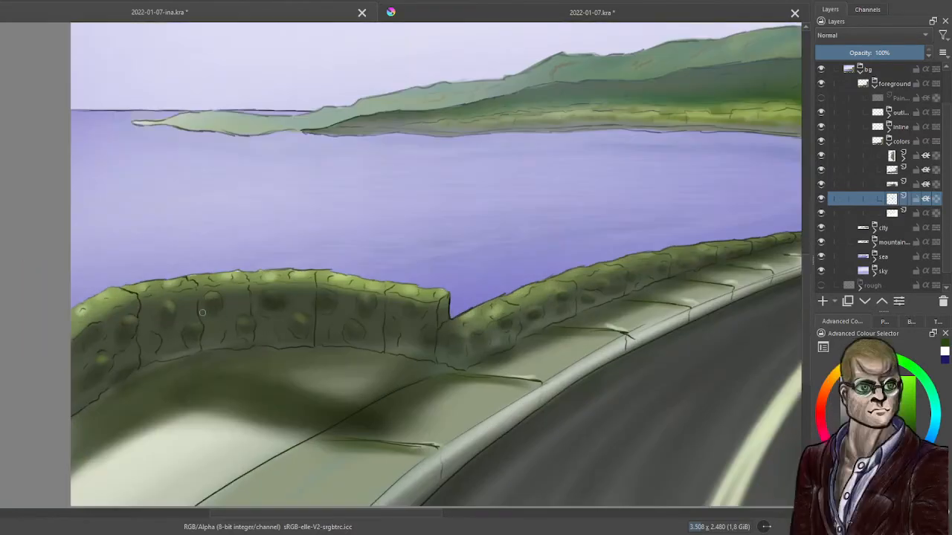
scroll(307, 301, up, 1)
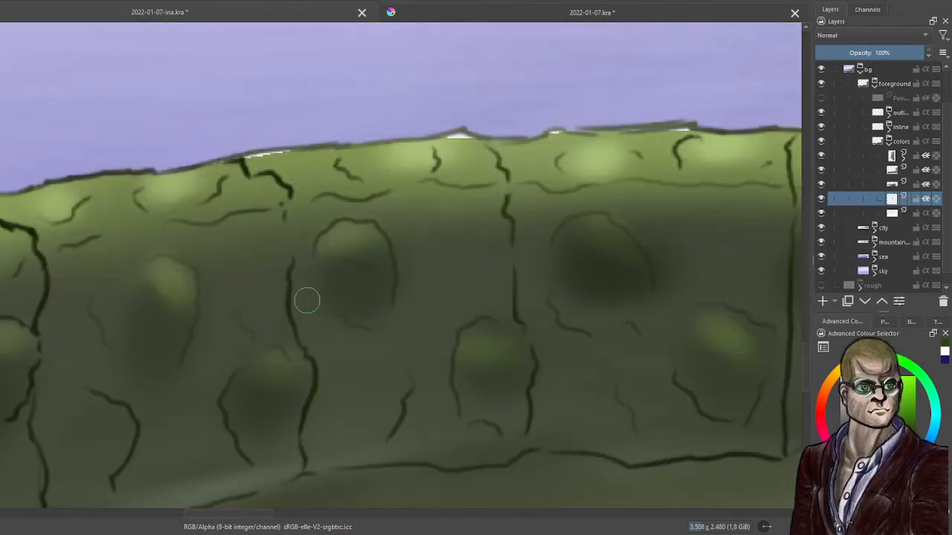
ctrl+click(299, 175)
mouse_move(304, 153)
mouse_down()
mouse_move(231, 161)
mouse_move(293, 153)
mouse_up()
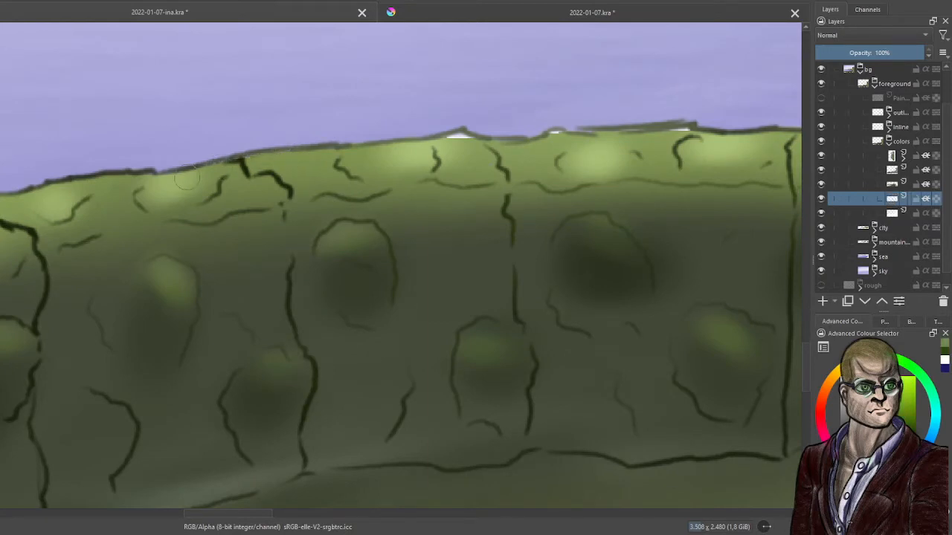
Paint sampled greens over the remaining white gaps along the middle of the near wall's top edge.
drag(445, 144, 480, 134)
ctrl+click(411, 261)
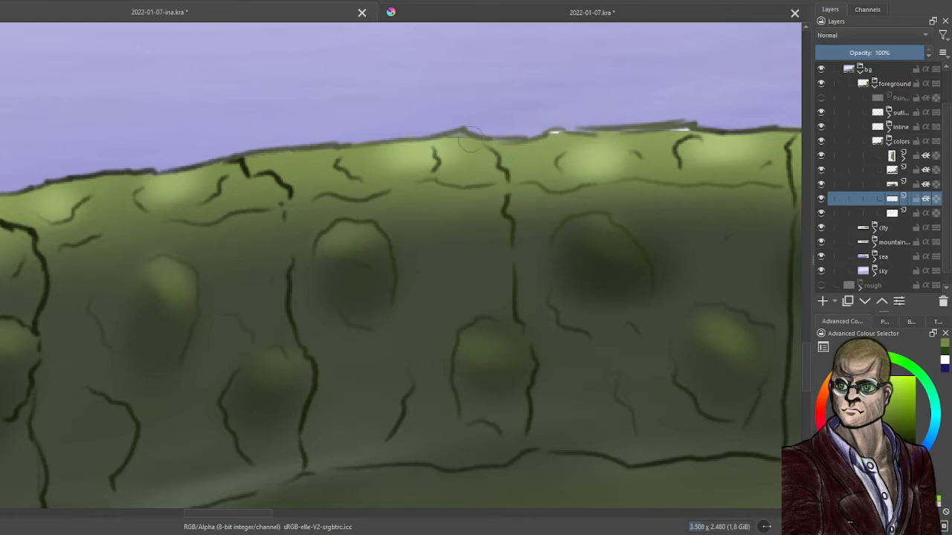
ctrl+click(429, 226)
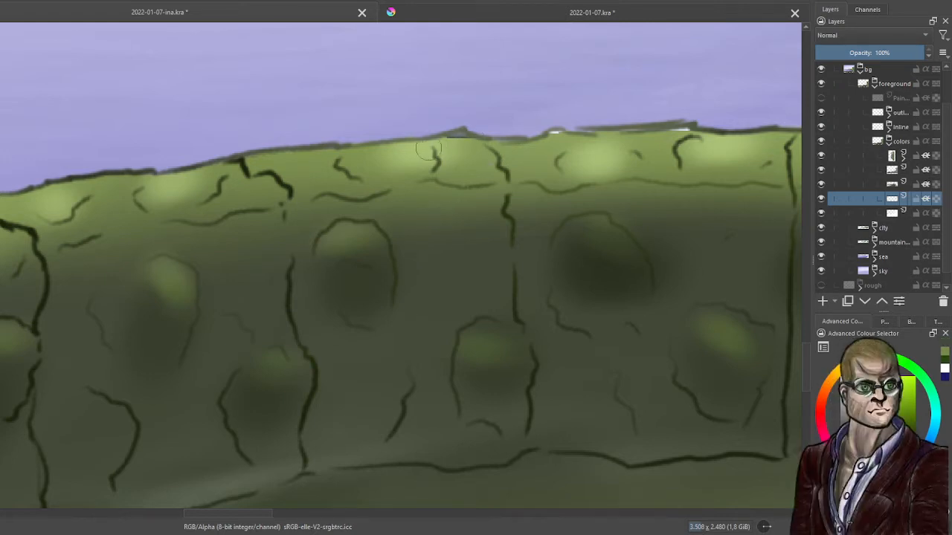
mouse_move(427, 151)
mouse_down()
mouse_move(694, 121)
mouse_move(630, 138)
mouse_move(709, 136)
mouse_up()
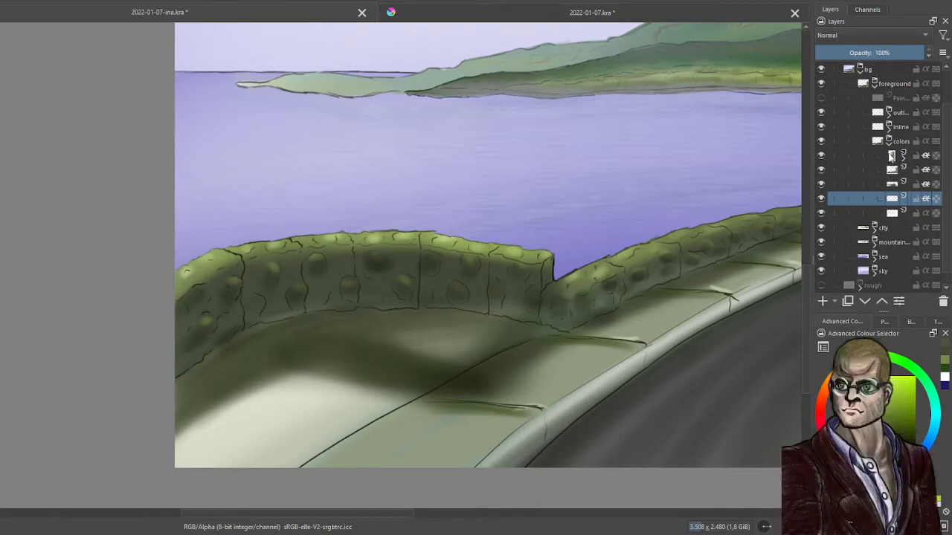
Add a new inherit-alpha paint layer above the topmost layer of the colors group.
click(891, 155)
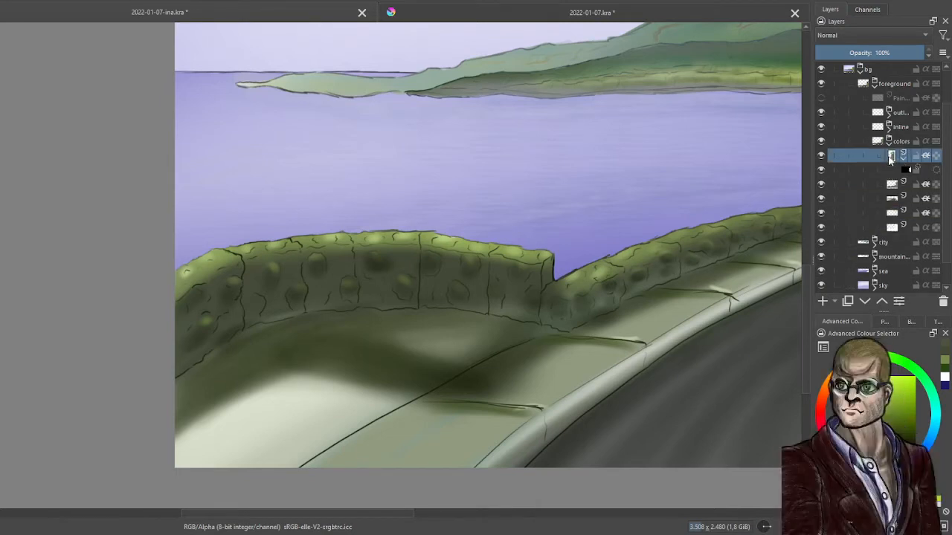
click(822, 302)
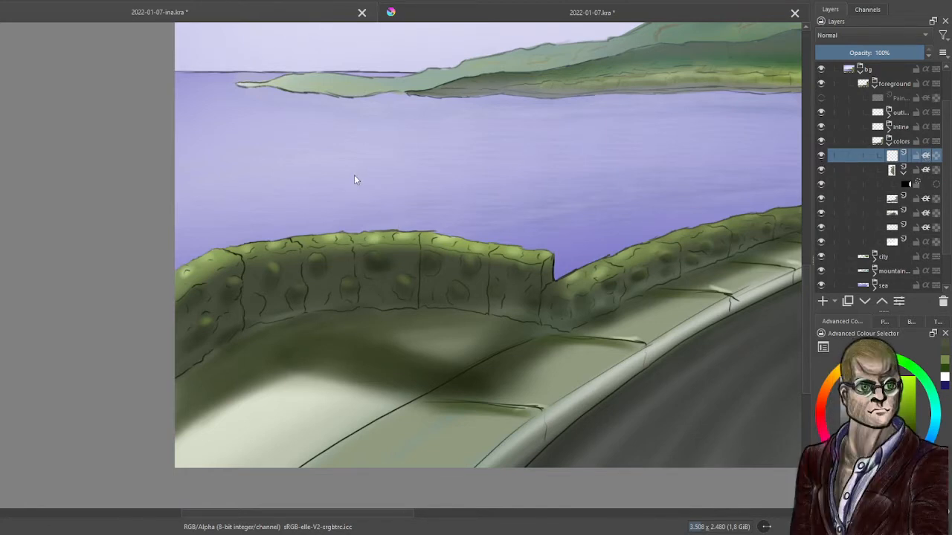
Try the new layer in Hard Light blending mode filled with neutral grey.
key(alt+shift+h)
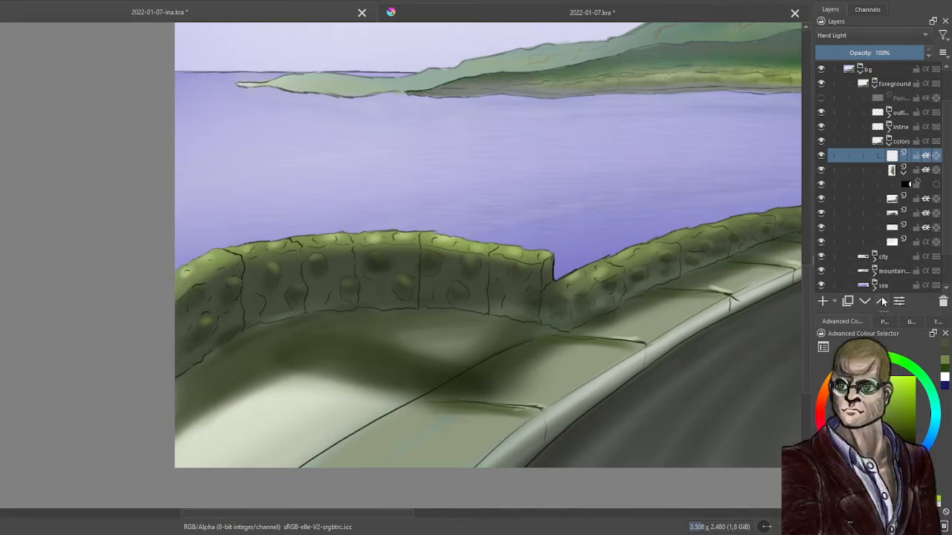
click(884, 322)
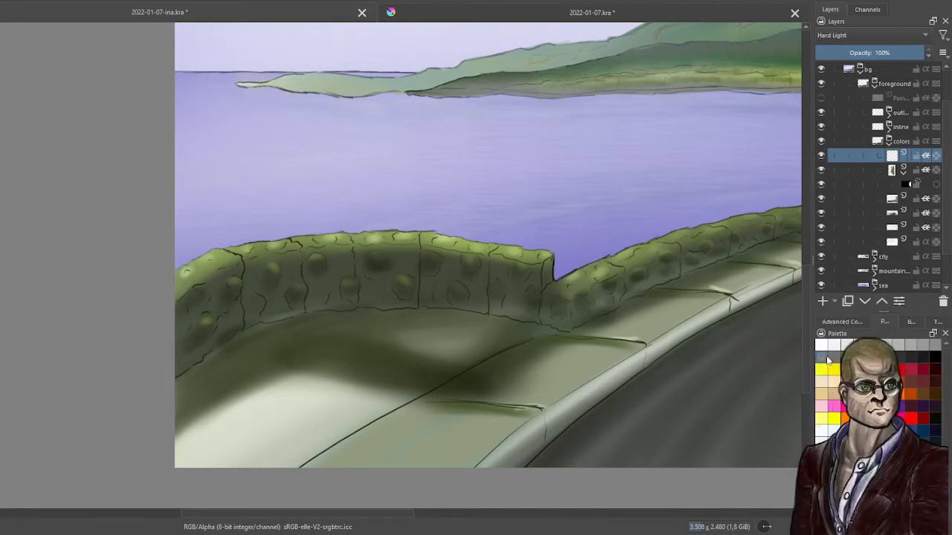
key(shift+BackSpace)
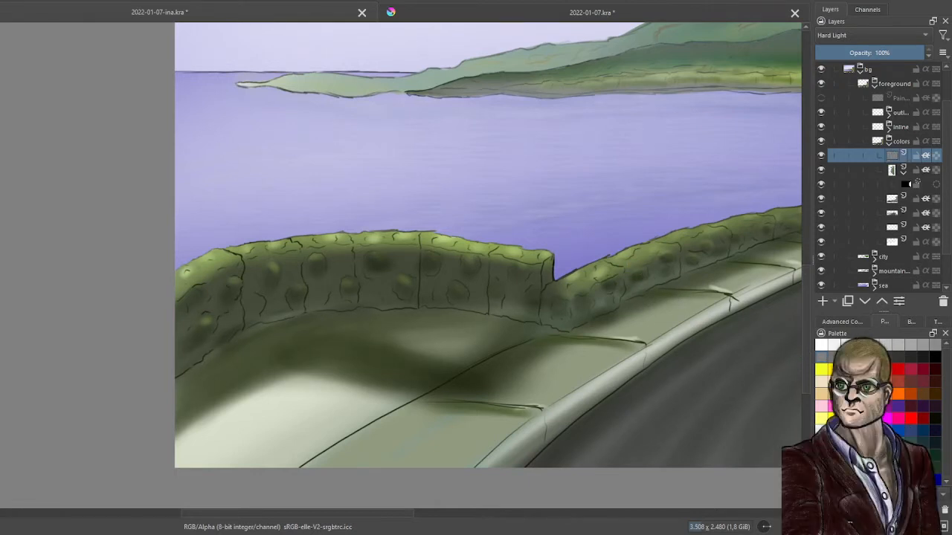
click(851, 322)
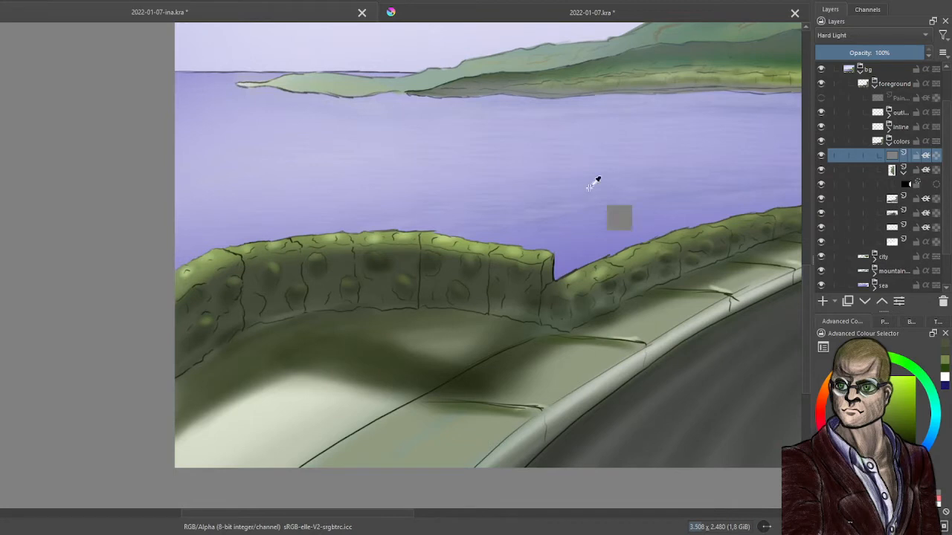
Undo the grey fill, set the layer's blending mode to Colour and paint grey over the near wall section.
key(ctrl+z)
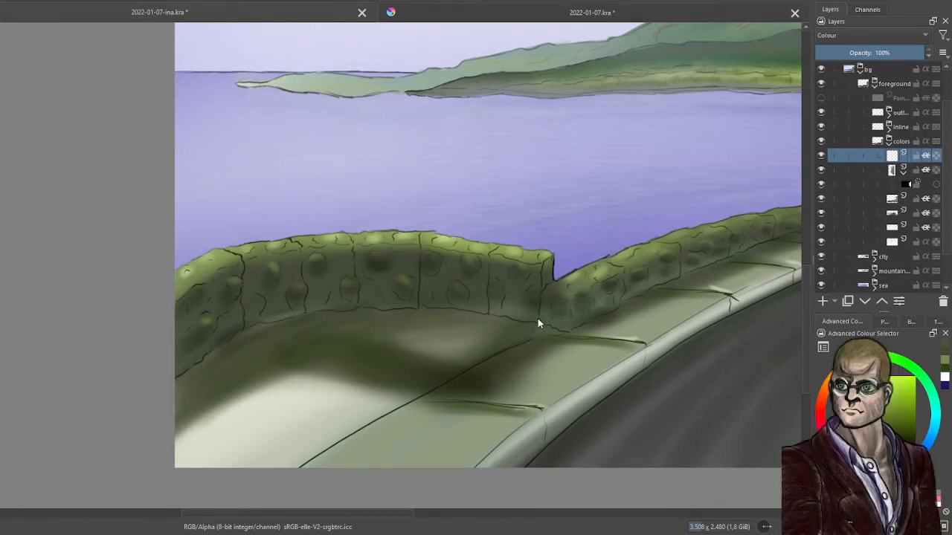
scroll(445, 274, up, 3)
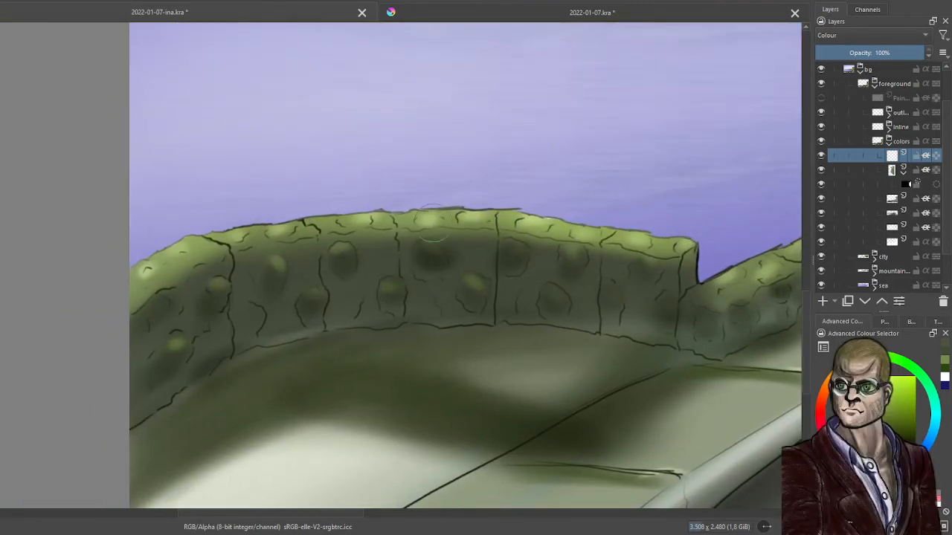
mouse_move(376, 261)
mouse_down()
mouse_move(589, 216)
mouse_move(584, 234)
mouse_move(627, 246)
mouse_move(612, 268)
mouse_move(692, 263)
mouse_move(649, 229)
mouse_move(442, 234)
mouse_move(206, 272)
mouse_move(254, 246)
mouse_move(228, 218)
mouse_move(159, 305)
mouse_move(202, 293)
mouse_move(189, 318)
mouse_move(202, 326)
mouse_move(165, 366)
mouse_move(224, 330)
mouse_move(374, 278)
mouse_move(277, 281)
mouse_move(285, 262)
mouse_move(255, 296)
mouse_move(514, 283)
mouse_move(484, 296)
mouse_move(442, 286)
mouse_move(704, 316)
mouse_move(705, 289)
mouse_move(268, 297)
mouse_up()
scroll(269, 290, down, 1)
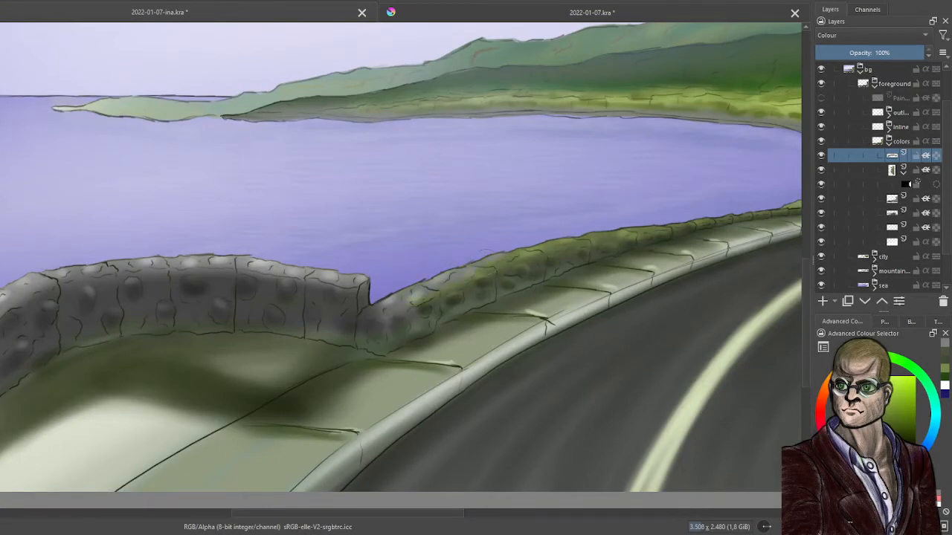
Paint grey over the receding wall along the curve, from the corner to its far end beside the rock.
mouse_move(483, 253)
mouse_down()
mouse_move(418, 311)
mouse_move(576, 258)
mouse_move(538, 264)
mouse_move(638, 224)
mouse_up()
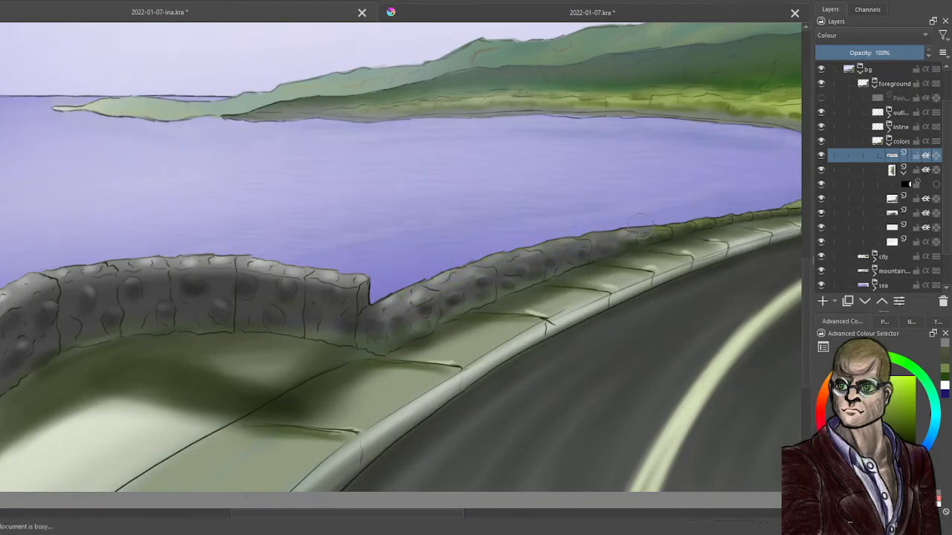
scroll(631, 228, up, 3)
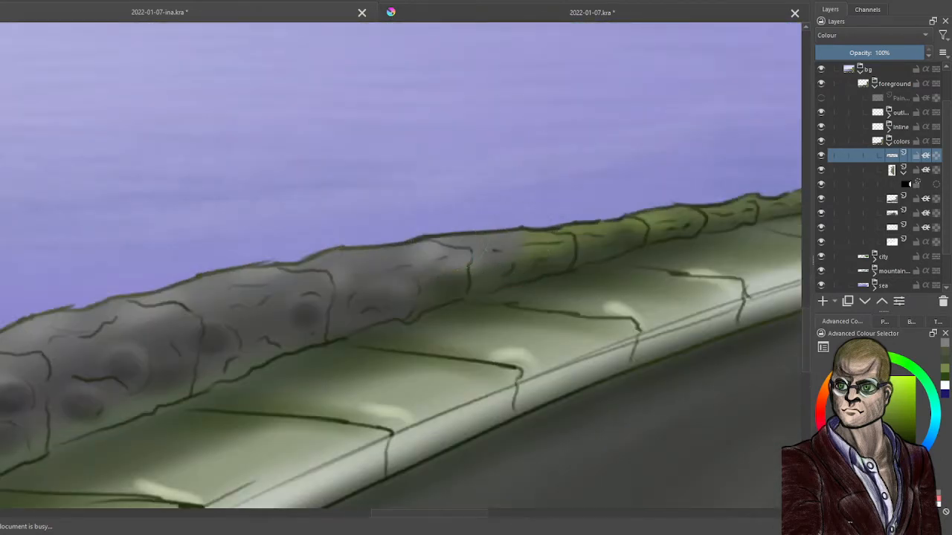
mouse_move(513, 257)
mouse_down()
mouse_move(537, 260)
mouse_move(593, 238)
mouse_move(510, 262)
mouse_move(766, 205)
mouse_move(648, 215)
mouse_up()
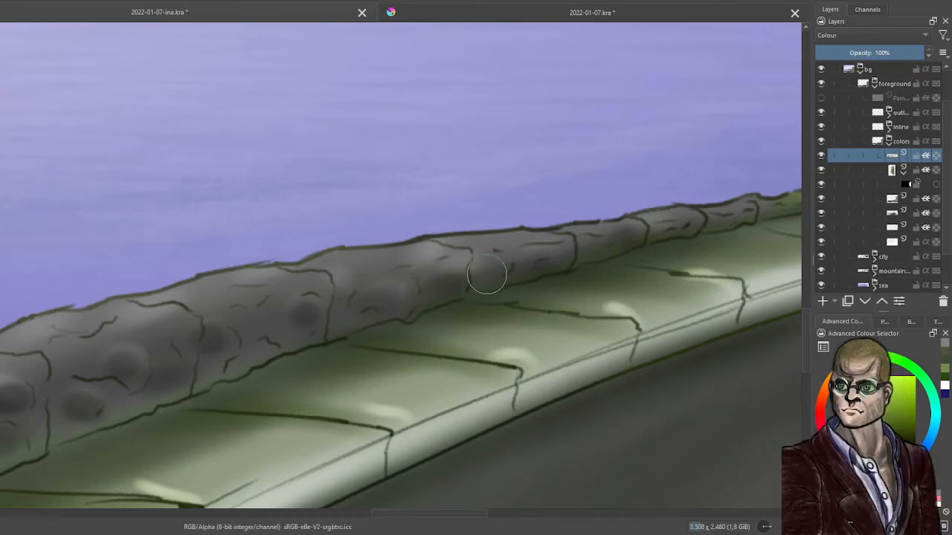
drag(587, 238, 128, 278)
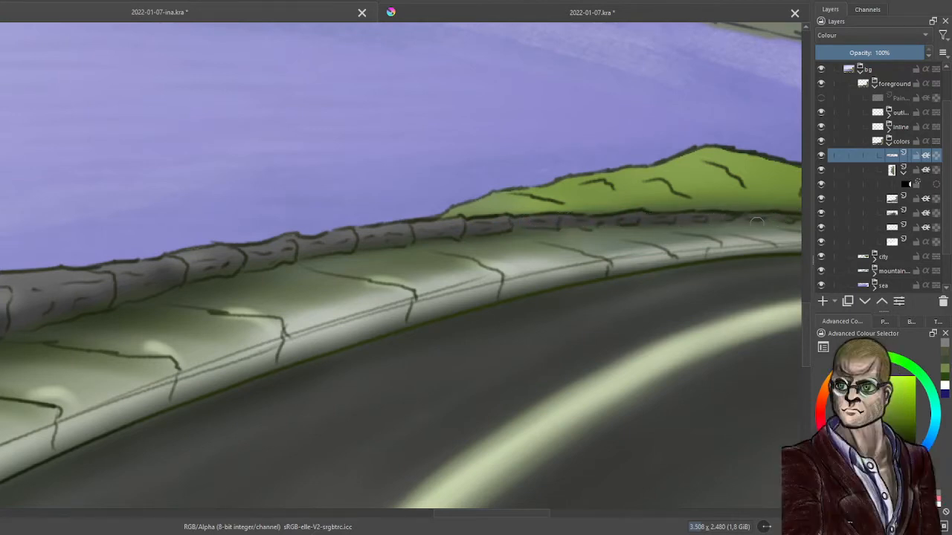
drag(801, 206, 355, 160)
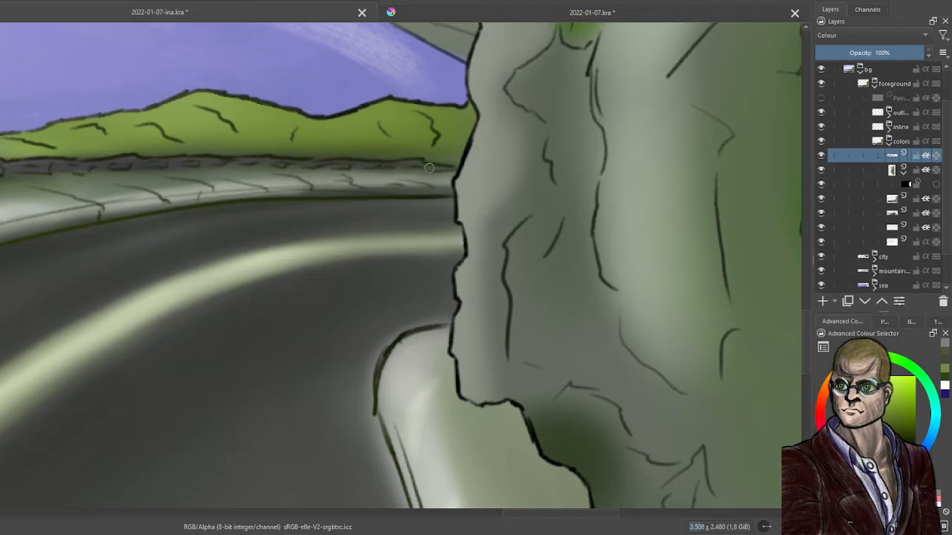
Paint grey over the leftover green tint along the base of the near wall and around its corner.
scroll(285, 195, down, 4)
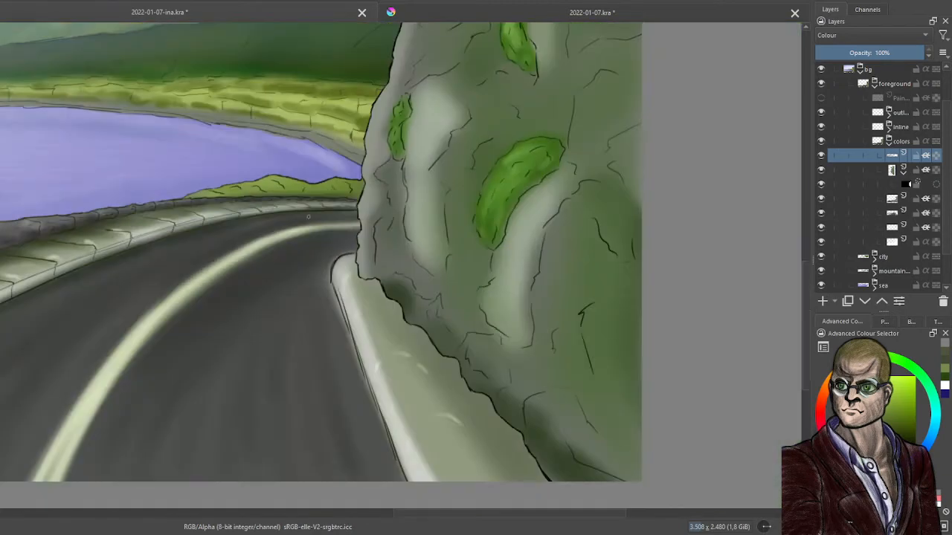
drag(284, 195, 528, 160)
scroll(208, 244, up, 2)
drag(208, 244, 347, 235)
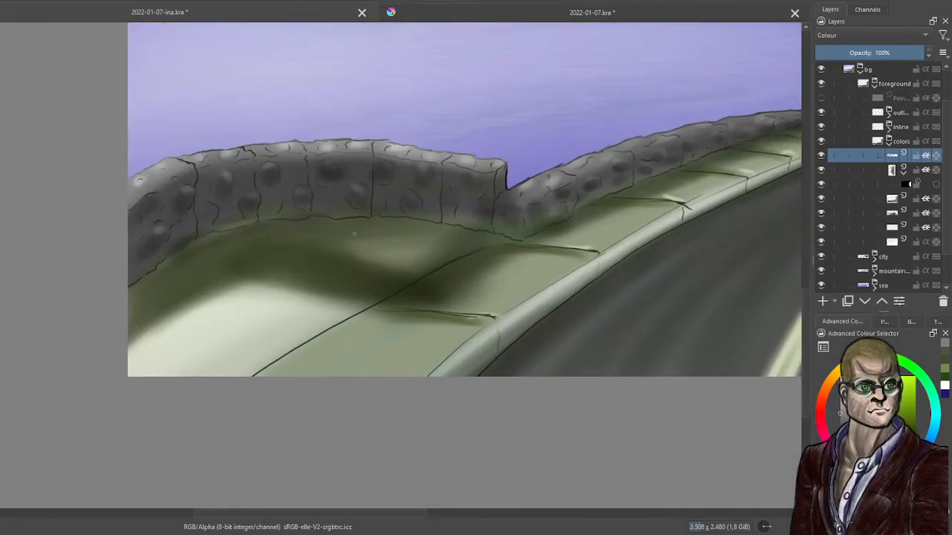
scroll(347, 235, up, 2)
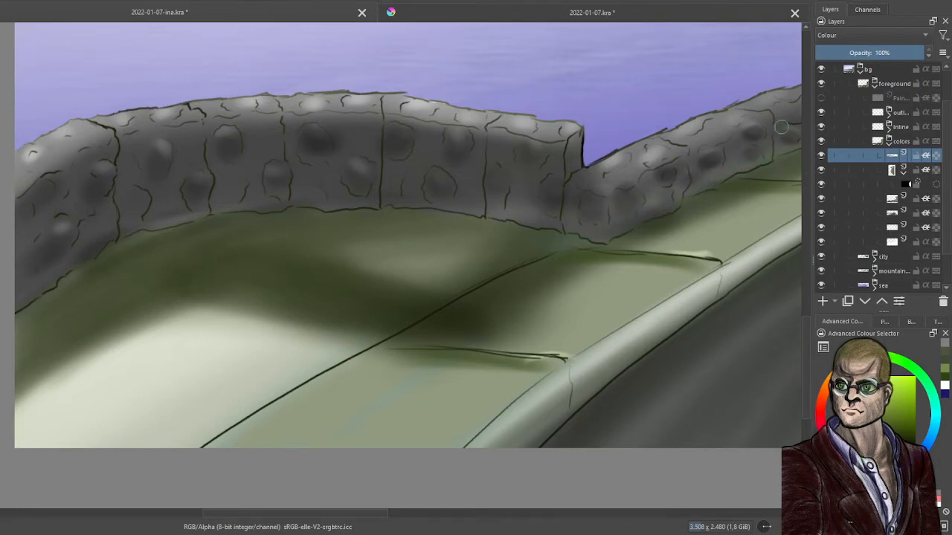
scroll(368, 190, right, 10)
scroll(368, 190, up, 2)
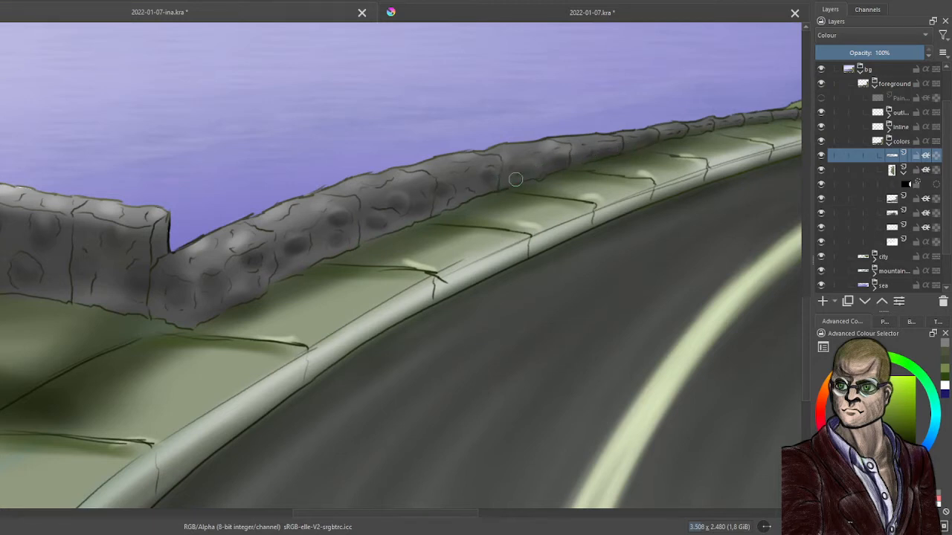
Examine the recoloured wall from its near section to the far end, with the lower clipped colour layer selected.
drag(291, 292, 891, 266)
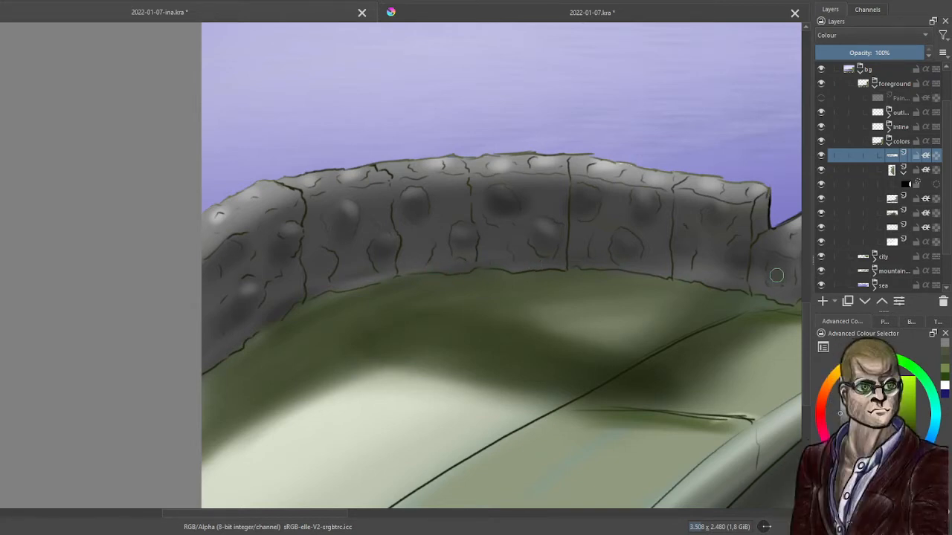
drag(645, 244, 569, 272)
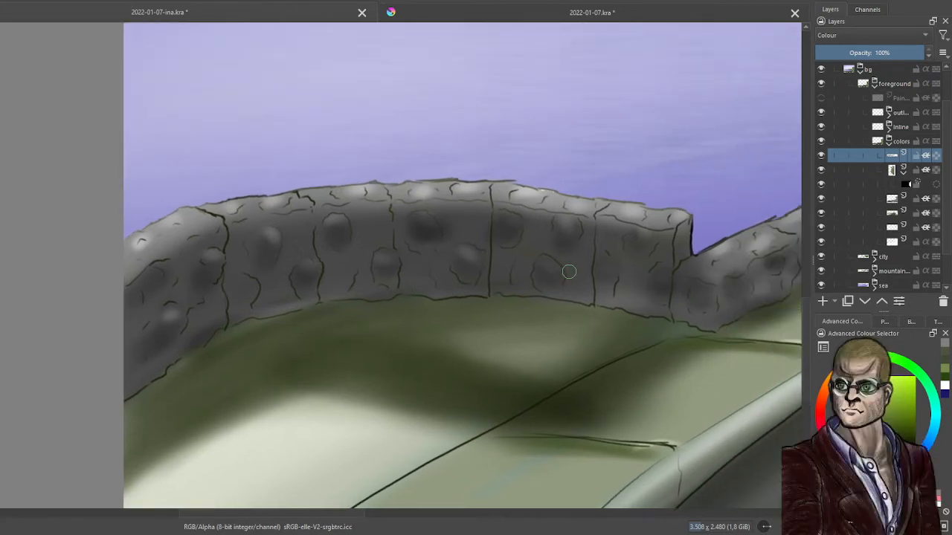
click(895, 228)
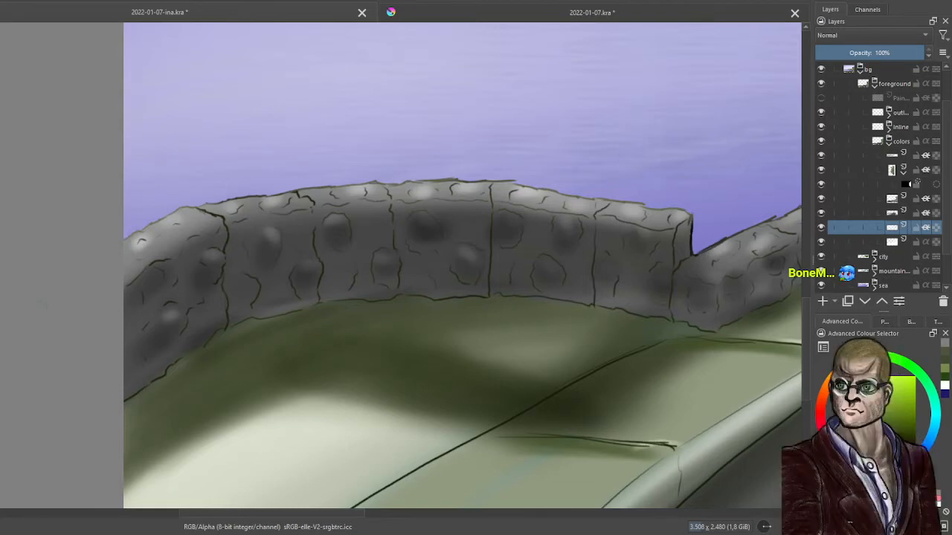
scroll(41, 304, down, 2)
scroll(54, 308, down, 1)
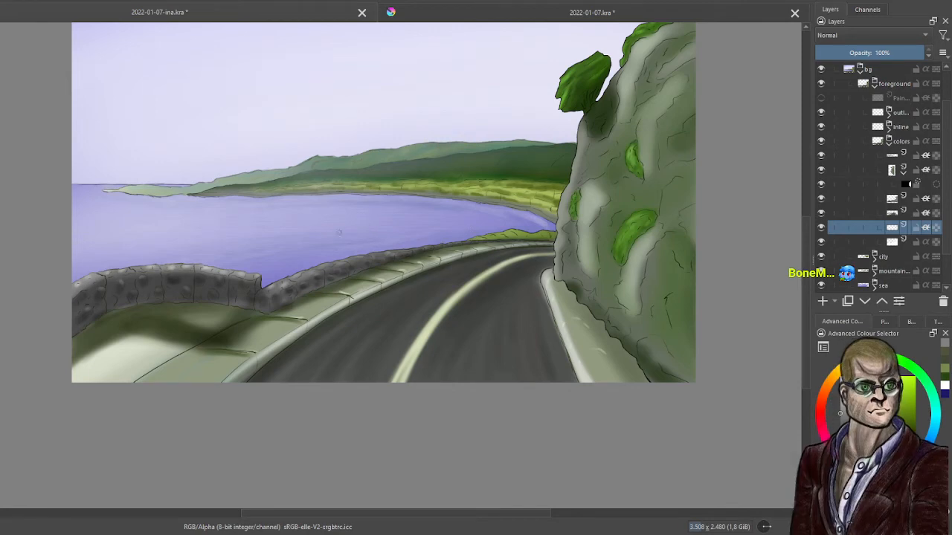
drag(319, 279, 337, 262)
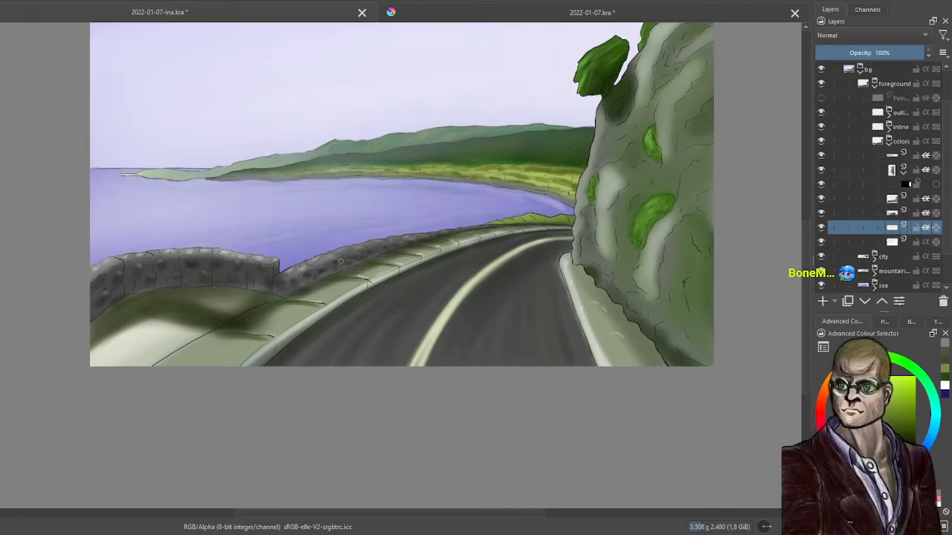
scroll(340, 261, up, 2)
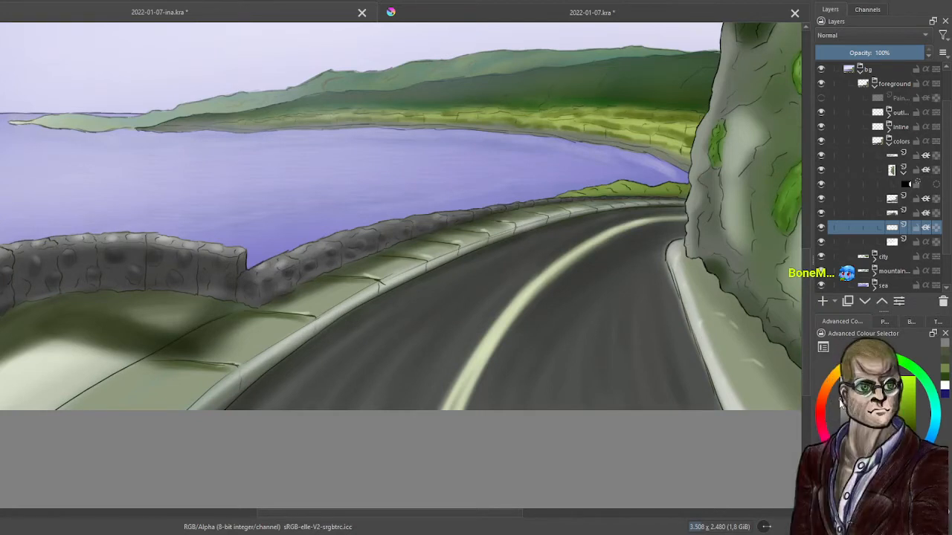
scroll(418, 243, up, 2)
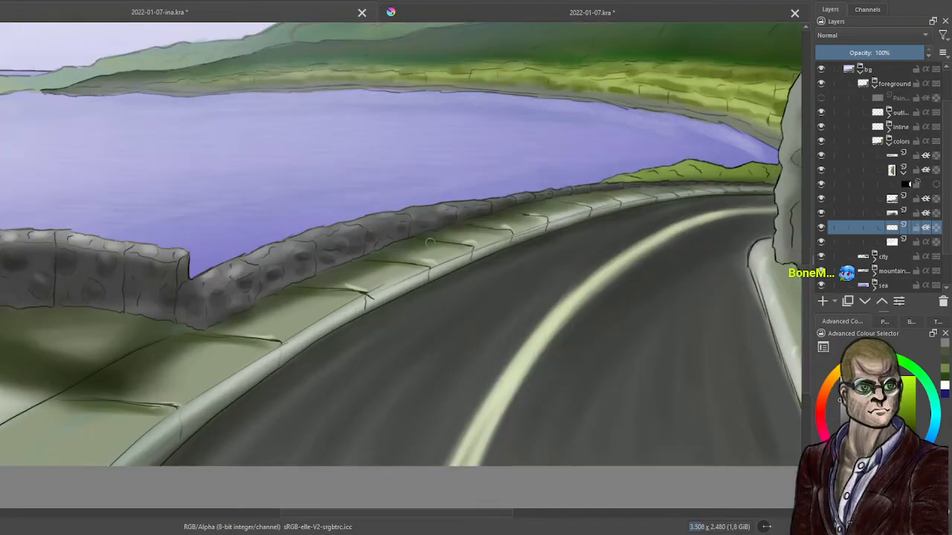
drag(515, 230, 500, 234)
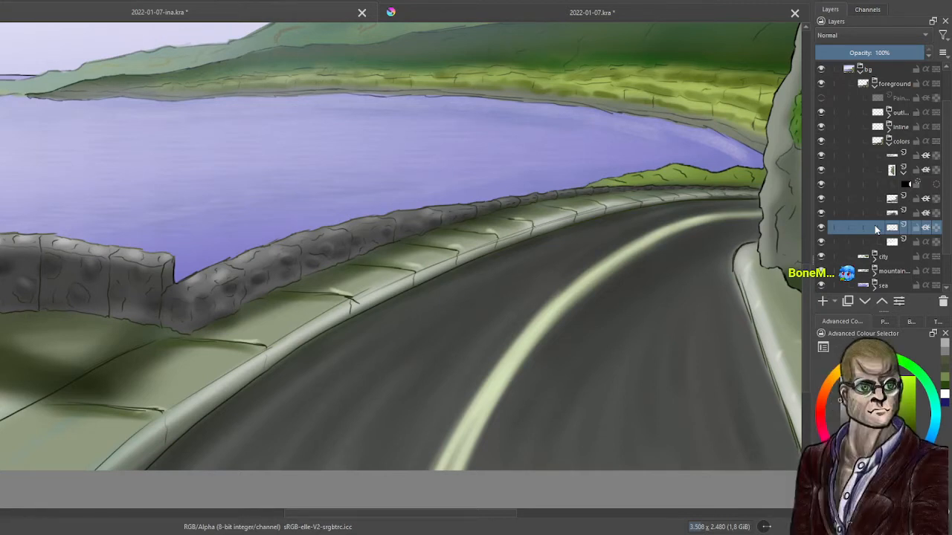
Sample the road and wall greys and inspect the near and receding wall sections up close for leftover green tint.
ctrl+click(675, 223)
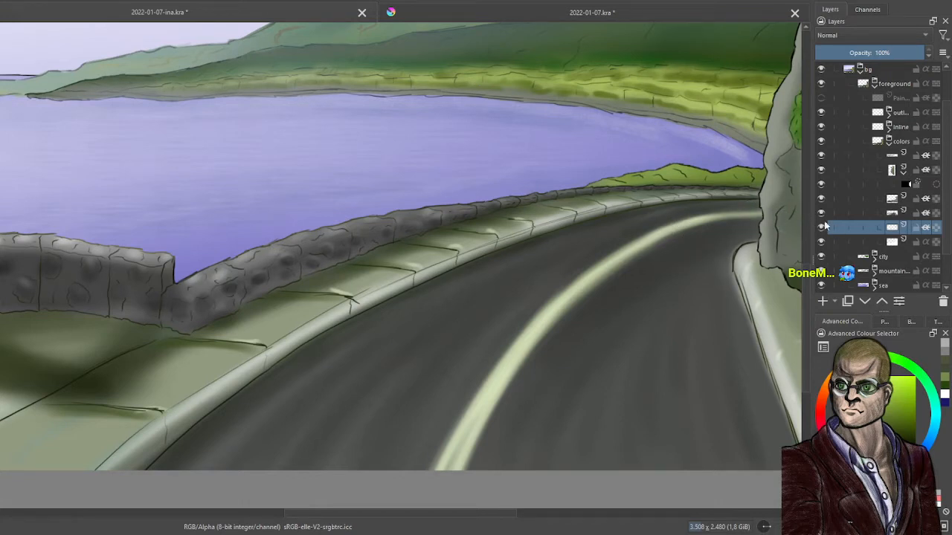
scroll(303, 206, down, 4)
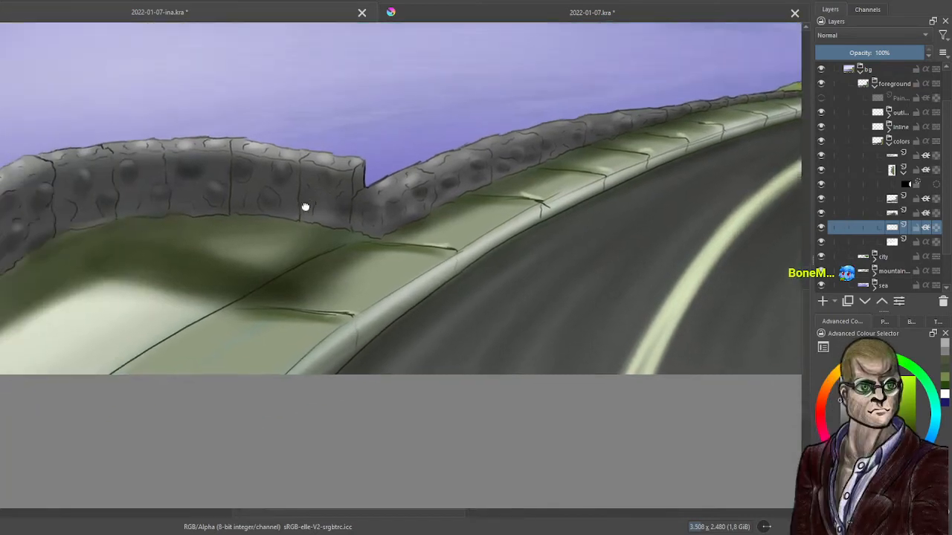
drag(385, 178, 444, 210)
scroll(439, 214, up, 1)
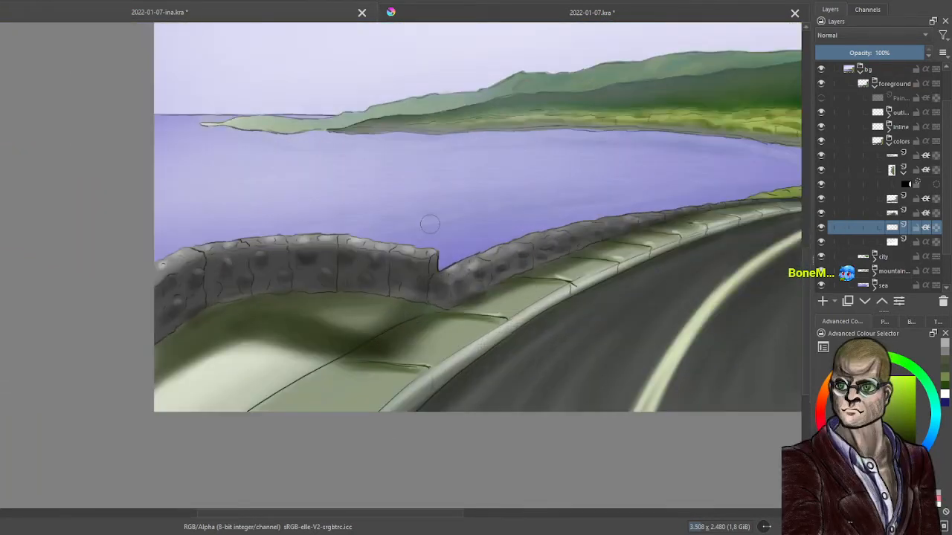
scroll(416, 227, up, 4)
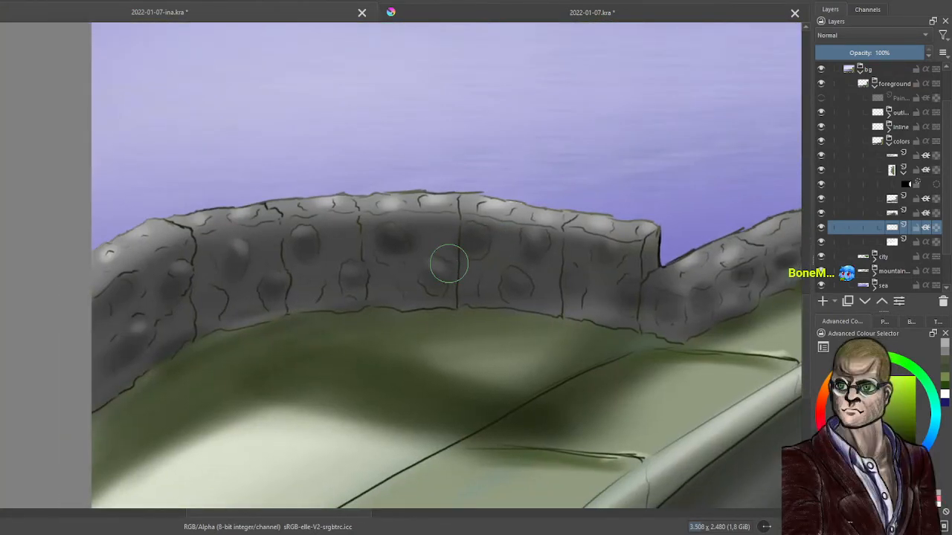
ctrl+click(449, 261)
drag(451, 255, 85, 264)
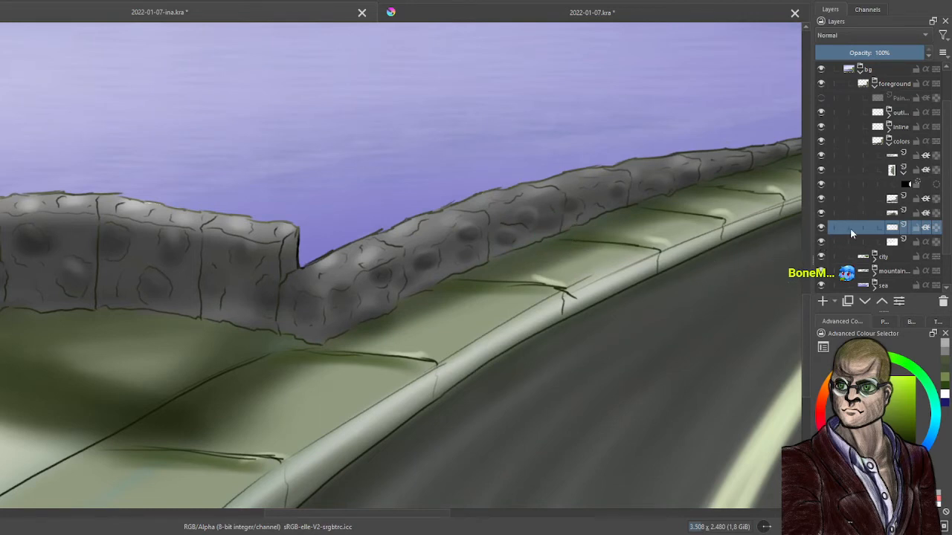
scroll(219, 294, down, 2)
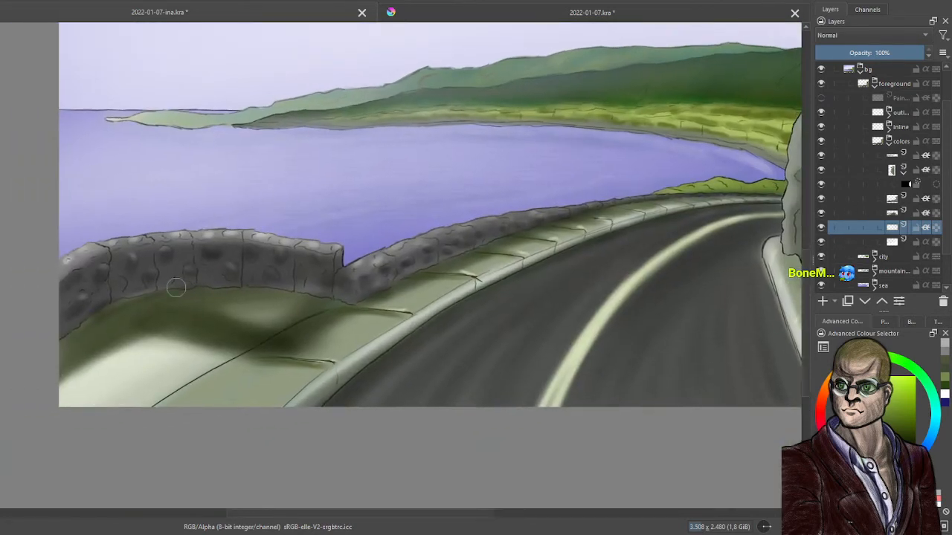
scroll(216, 282, up, 3)
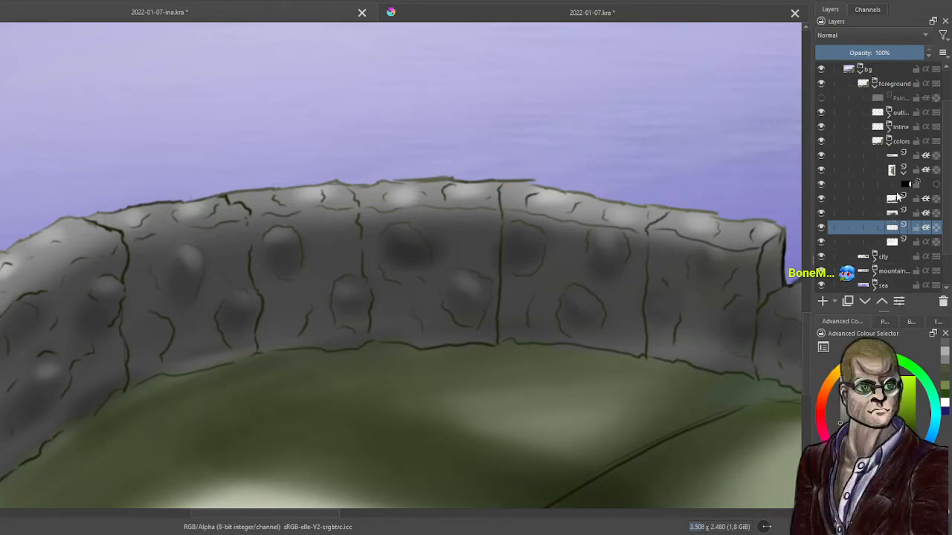
Widen the layer list and rename the Colour-blended wall layer to greyout.
click(895, 156)
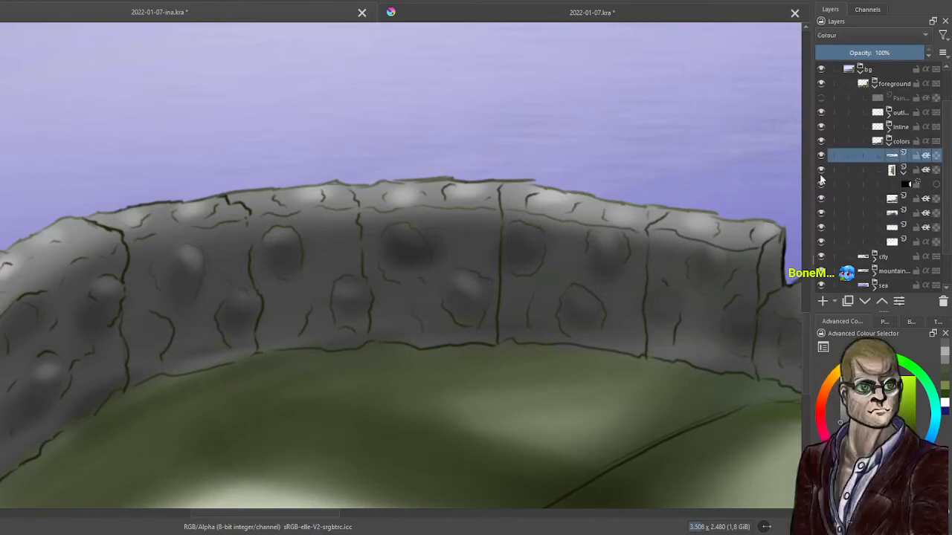
drag(814, 180, 781, 182)
double_click(889, 156)
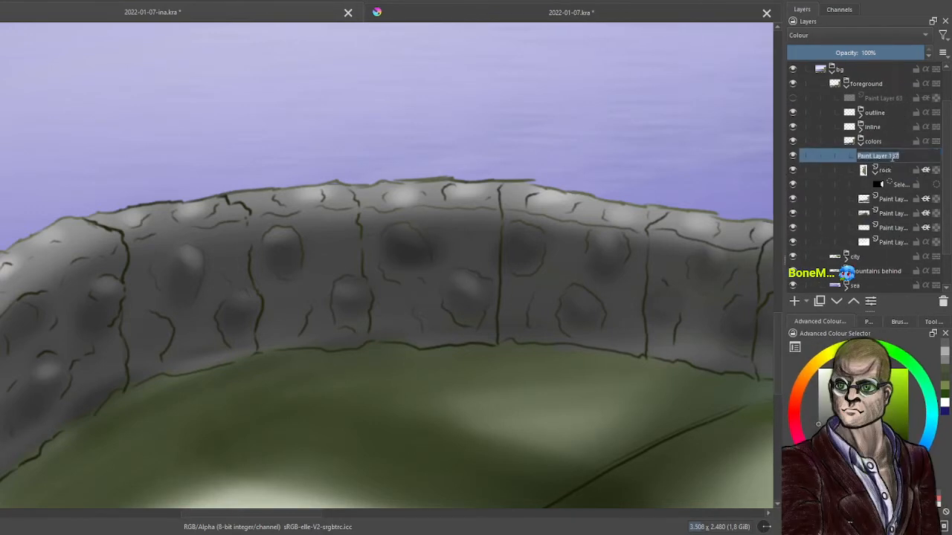
text(cl)
key(Return)
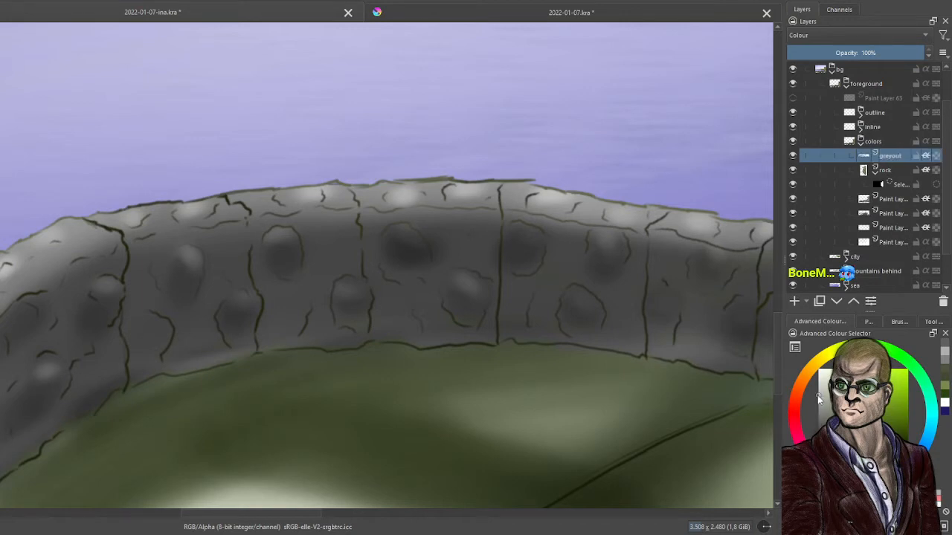
Paint grey over the green pavement beside the wall and over the pavement strip at the foot of the rock.
scroll(297, 249, down, 3)
drag(504, 387, 461, 353)
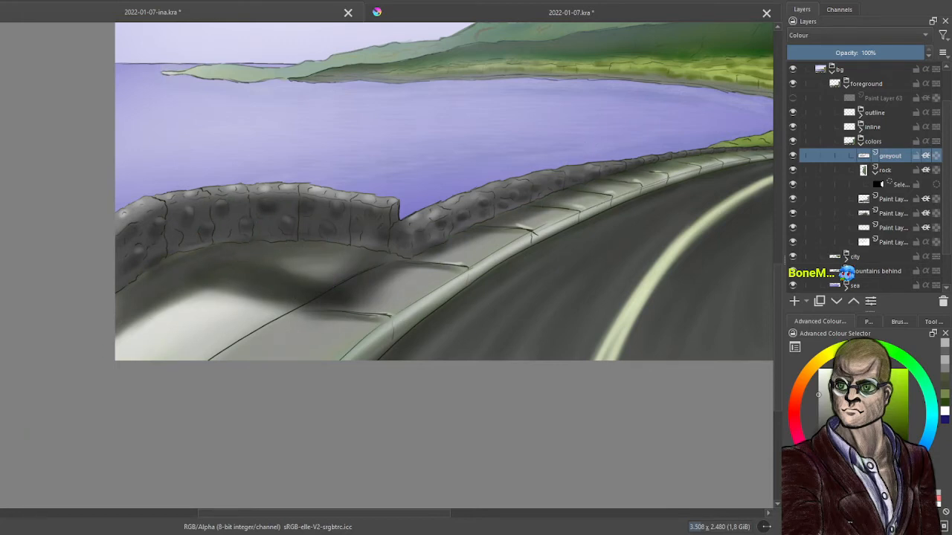
key(minus)
drag(492, 365, 227, 317)
scroll(520, 321, up, 1)
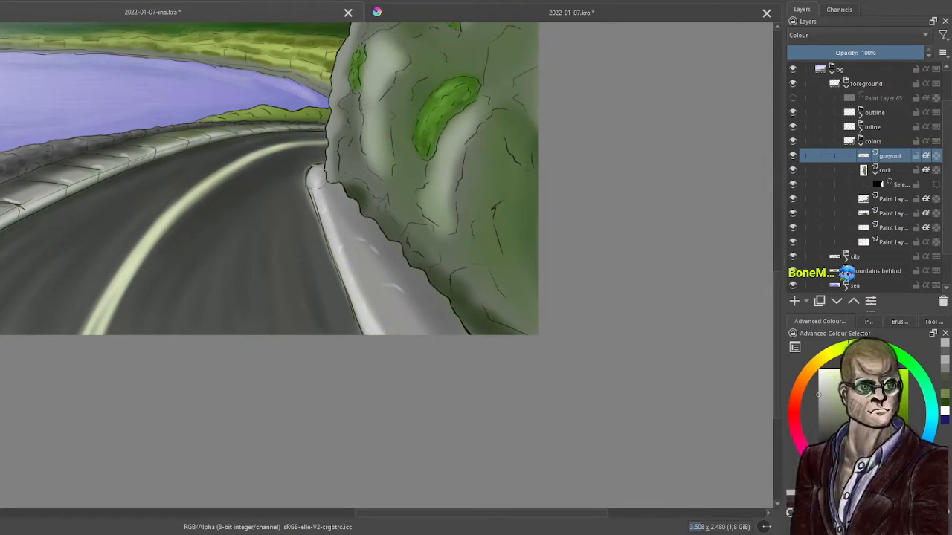
Check which foreground group holds the greenish kerb lines by toggling inline and outline visibility, and select the outline group's upper clipped layer.
scroll(386, 333, down, 4)
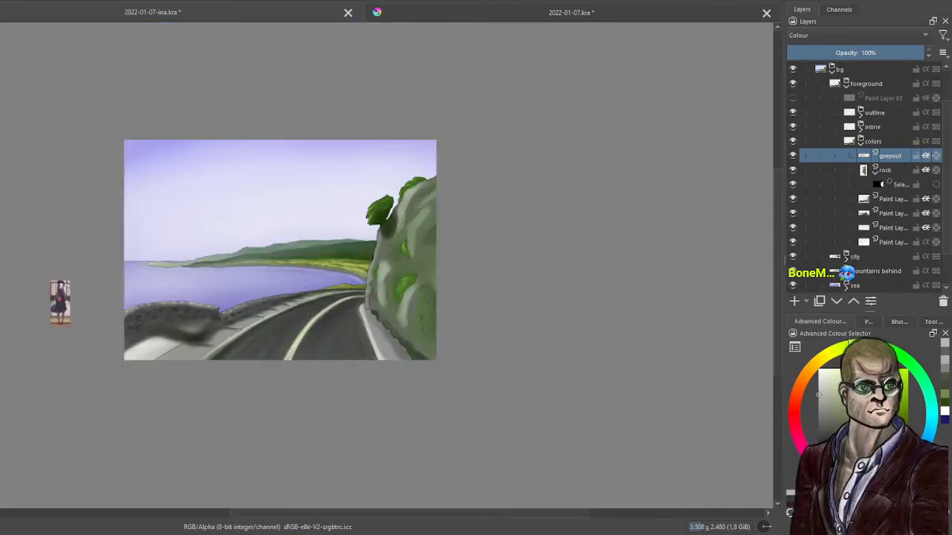
scroll(389, 335, up, 2)
scroll(330, 332, up, 4)
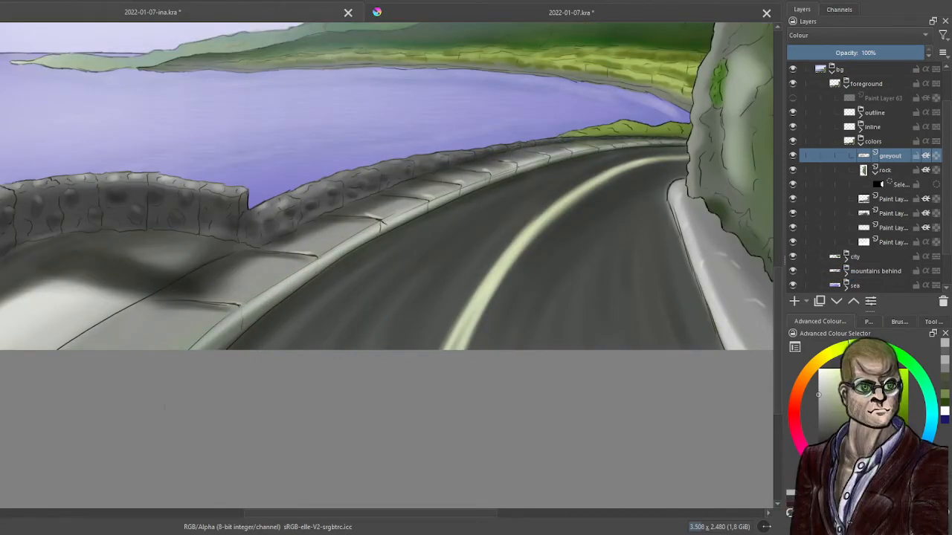
drag(661, 196, 398, 298)
scroll(406, 288, up, 3)
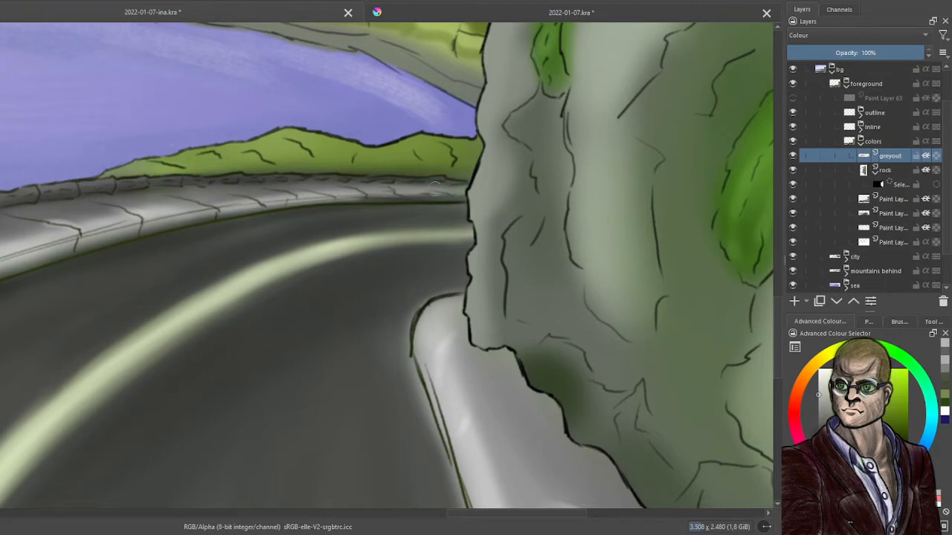
click(862, 142)
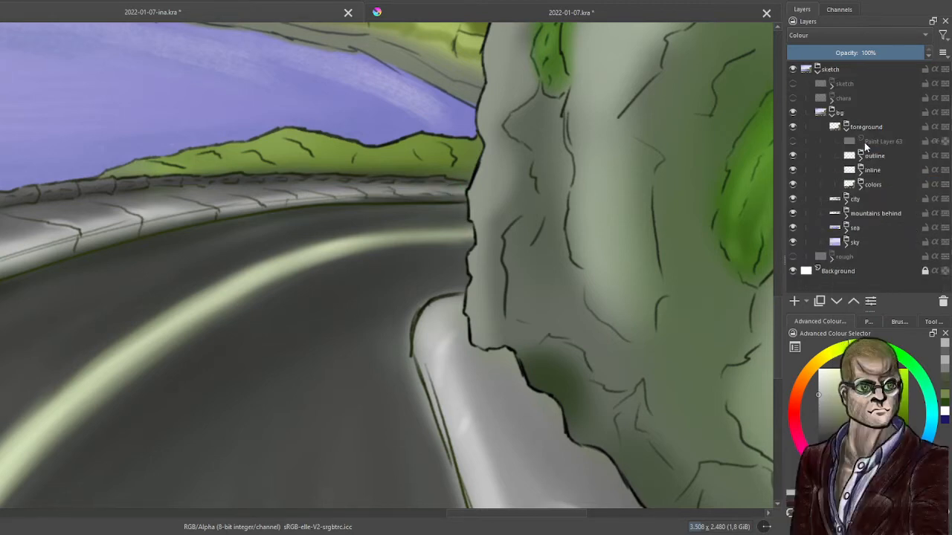
click(793, 170)
click(793, 169)
click(793, 156)
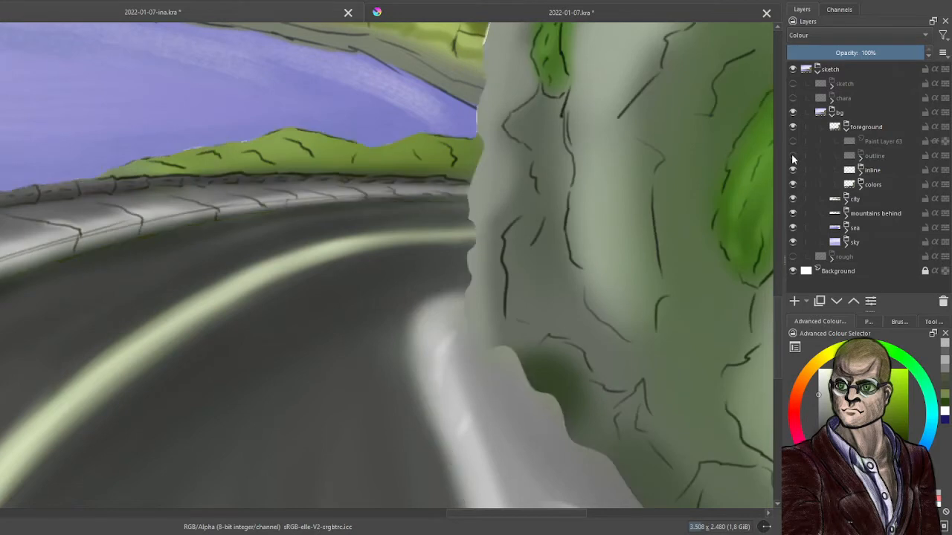
click(793, 155)
click(860, 157)
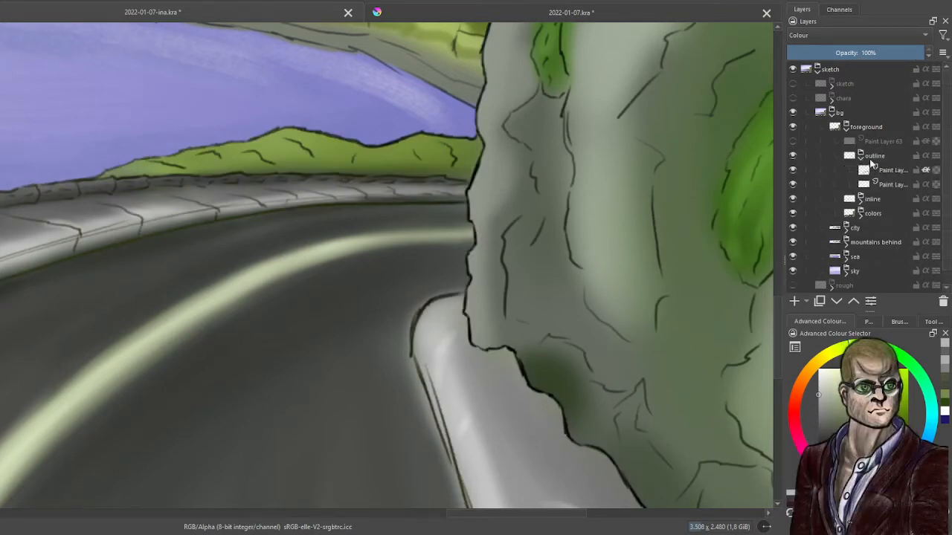
click(894, 171)
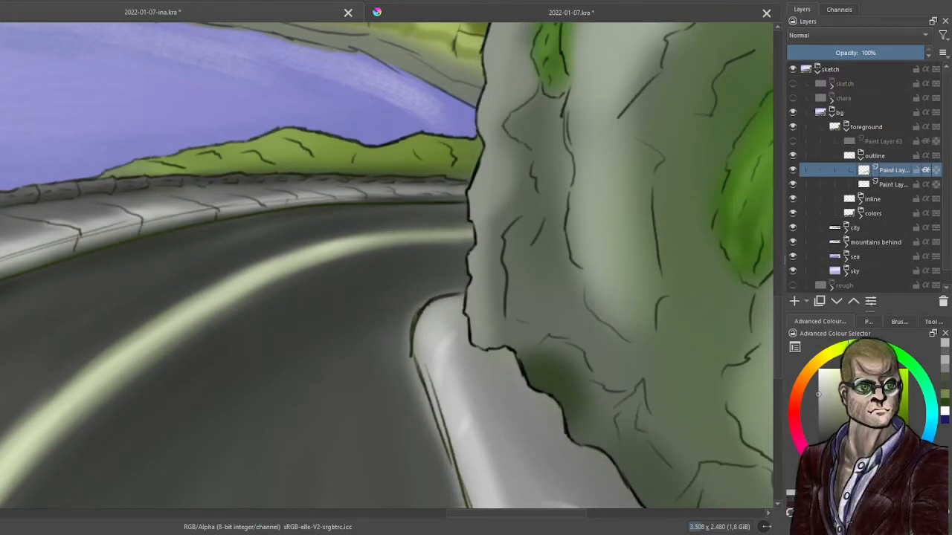
Choose a dark grey and paint it over the greenish outline of the kerb beside the rock.
click(820, 438)
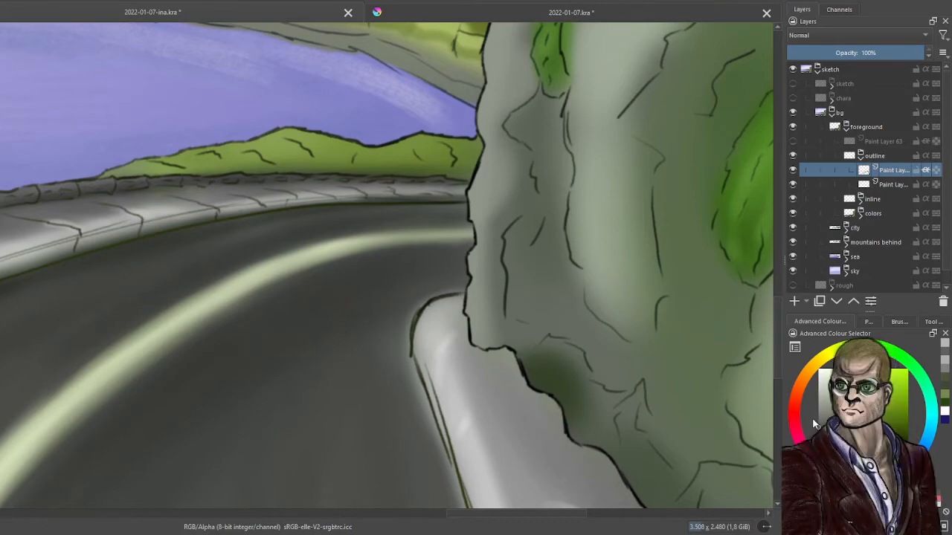
drag(402, 314, 294, 53)
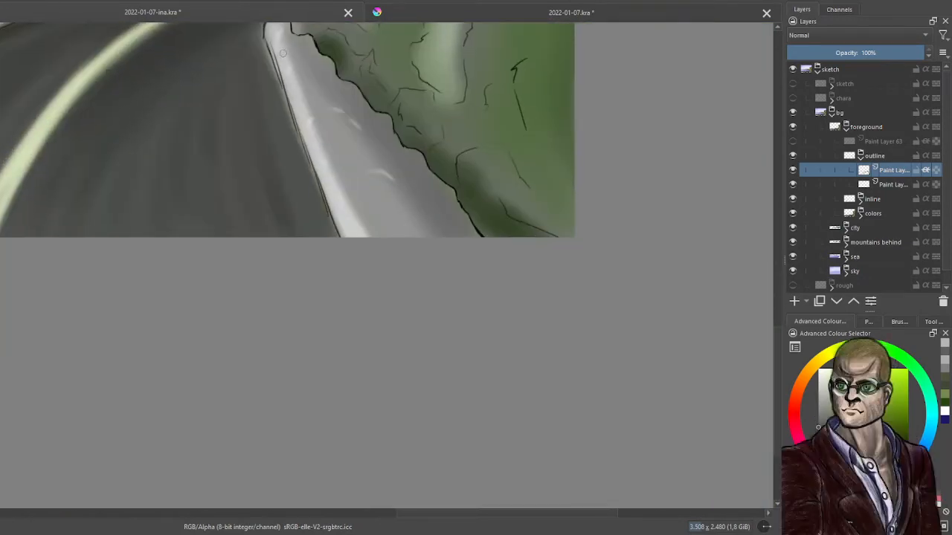
drag(340, 176, 420, 290)
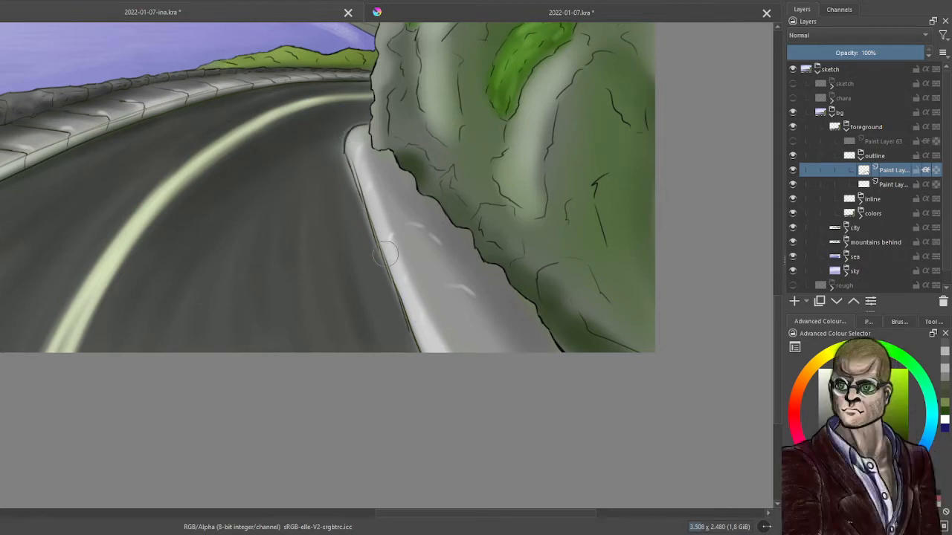
scroll(439, 379, down, 1)
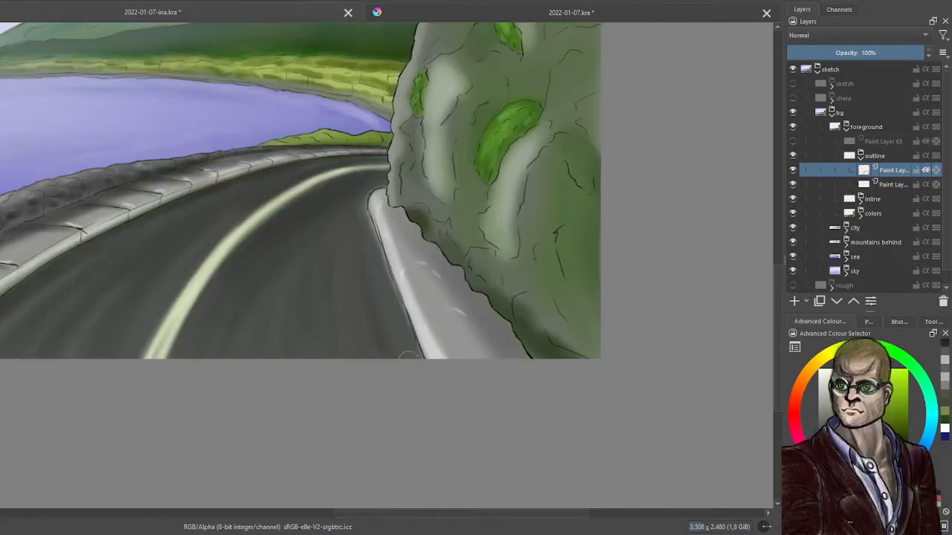
drag(293, 313, 442, 315)
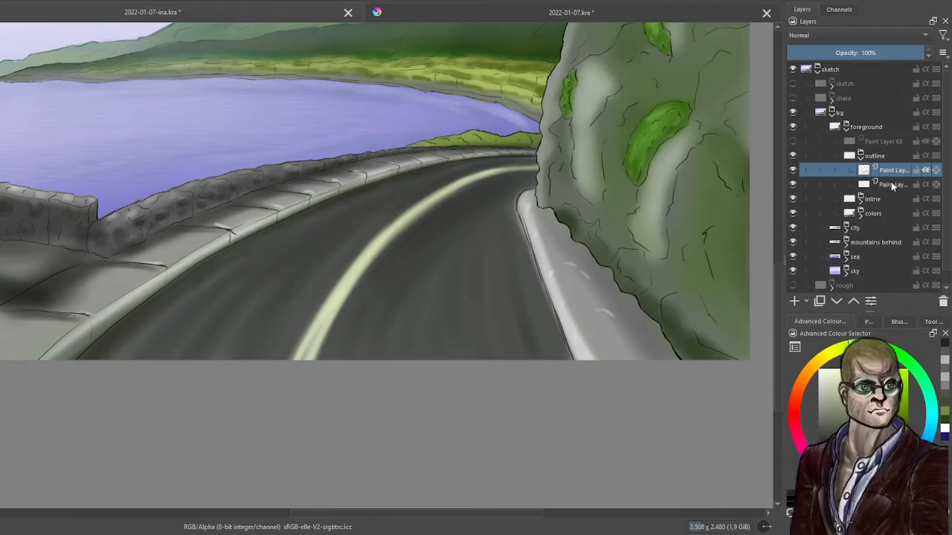
Select the inline group's upper clipped layer and examine the wall and pavement lines for remaining green tint.
click(860, 155)
click(861, 170)
click(868, 185)
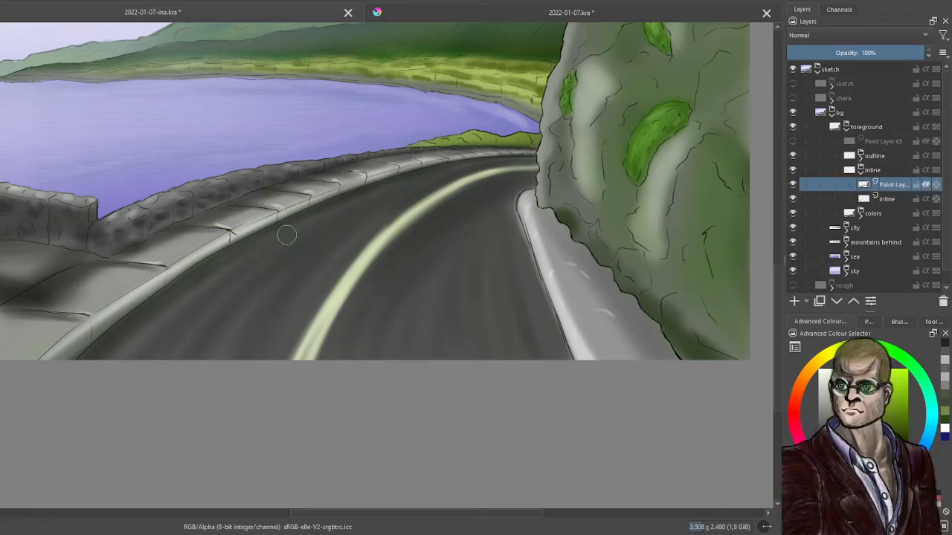
drag(287, 235, 707, 249)
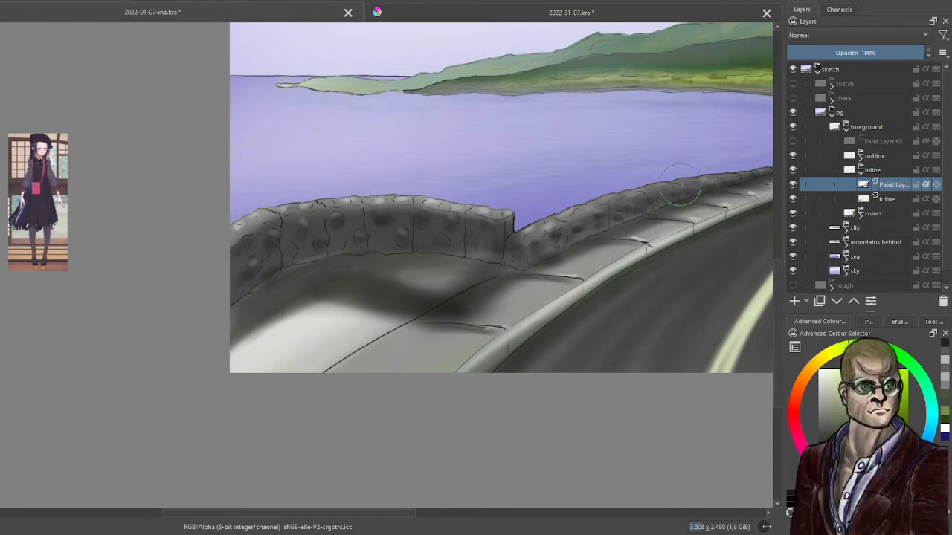
drag(506, 323, 327, 313)
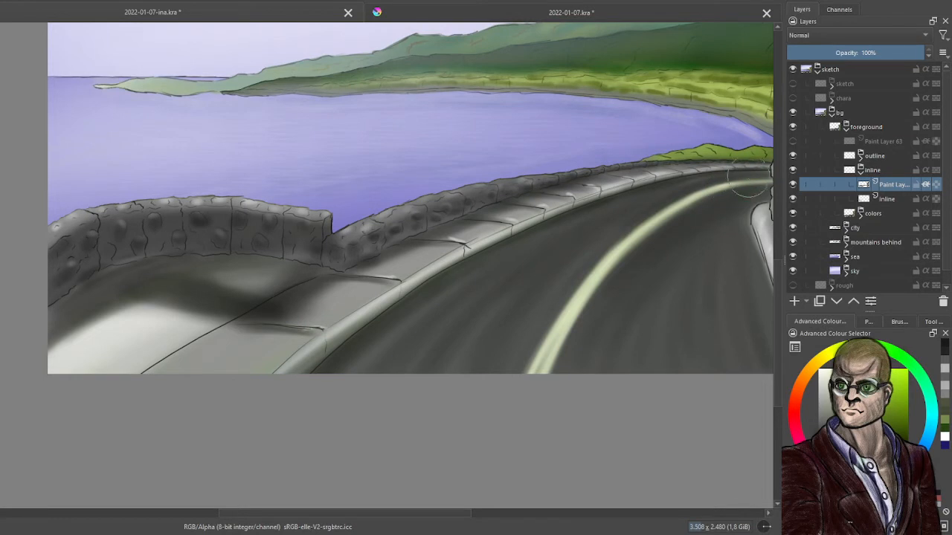
scroll(501, 330, down, 2)
drag(502, 330, 572, 329)
Add a paint layer above greyout in the colors group, name it post shadow and set its blending mode to Hard Light.
click(860, 171)
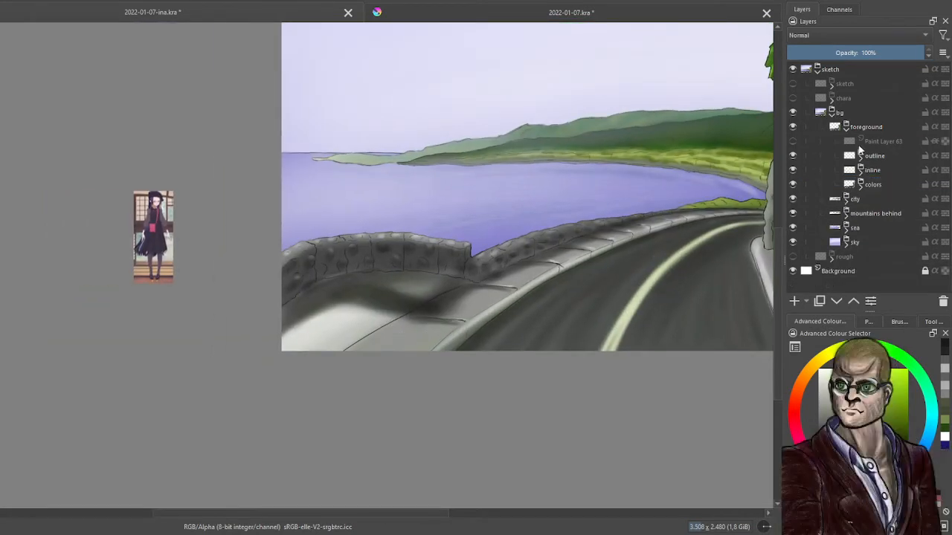
click(861, 184)
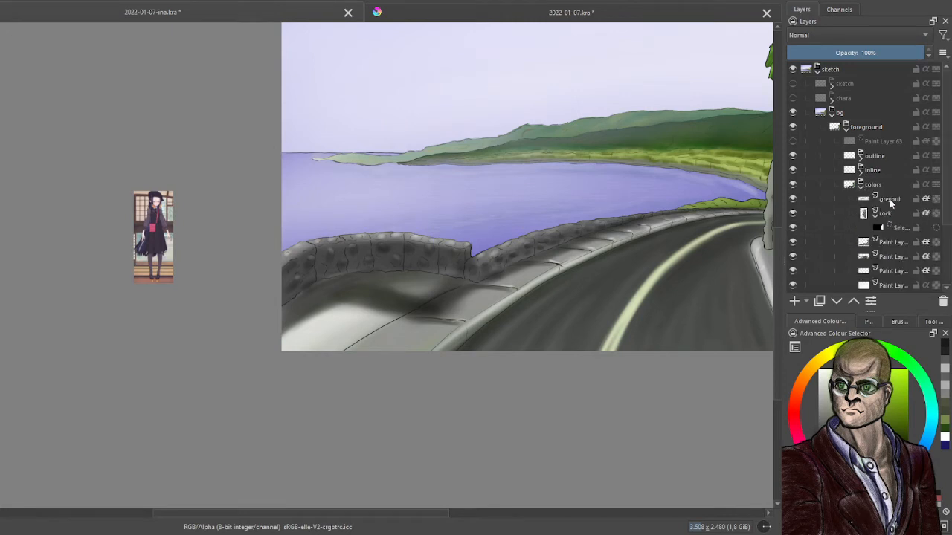
click(889, 201)
drag(655, 281, 577, 242)
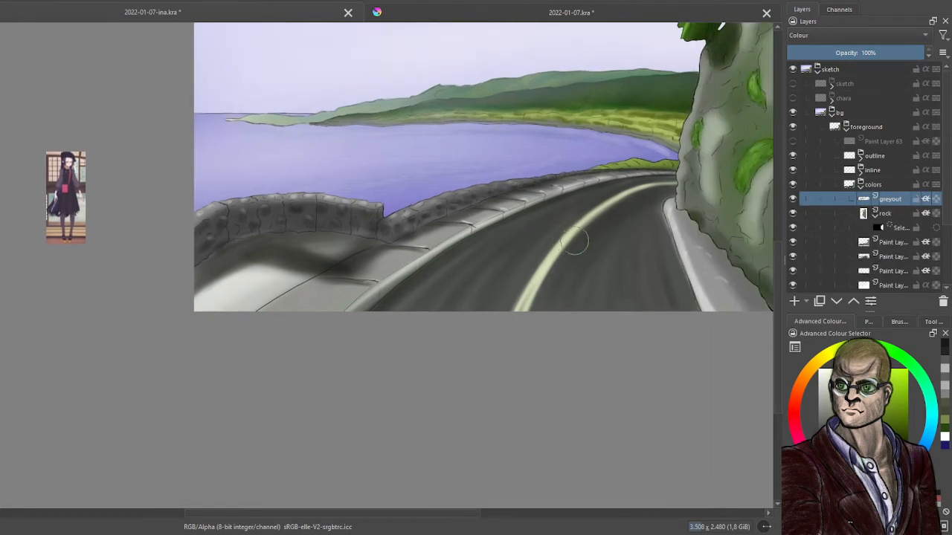
click(796, 302)
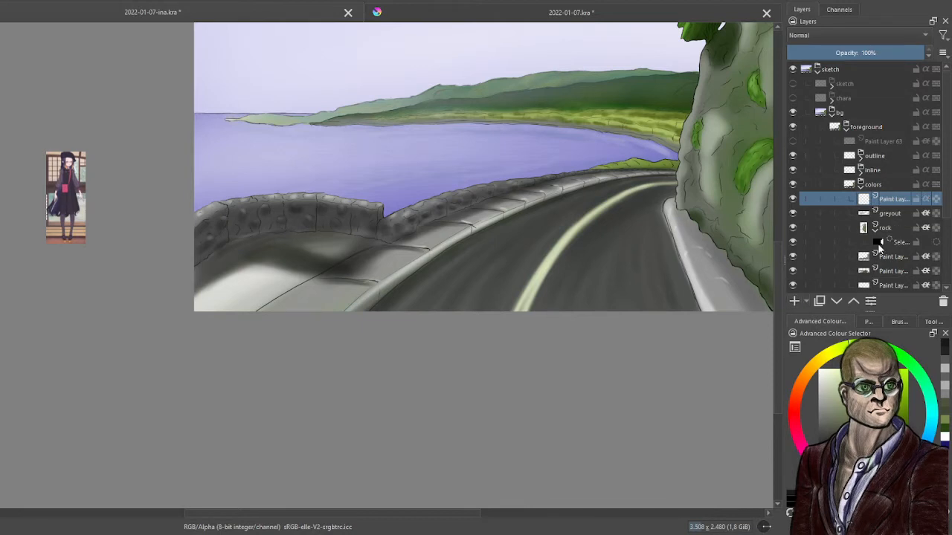
double_click(895, 201)
text(post shadow)
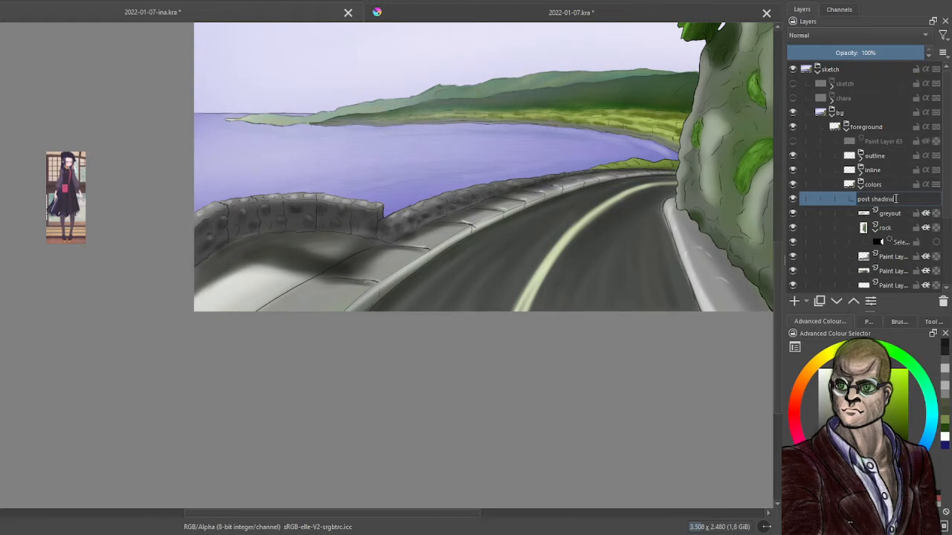
key(Return)
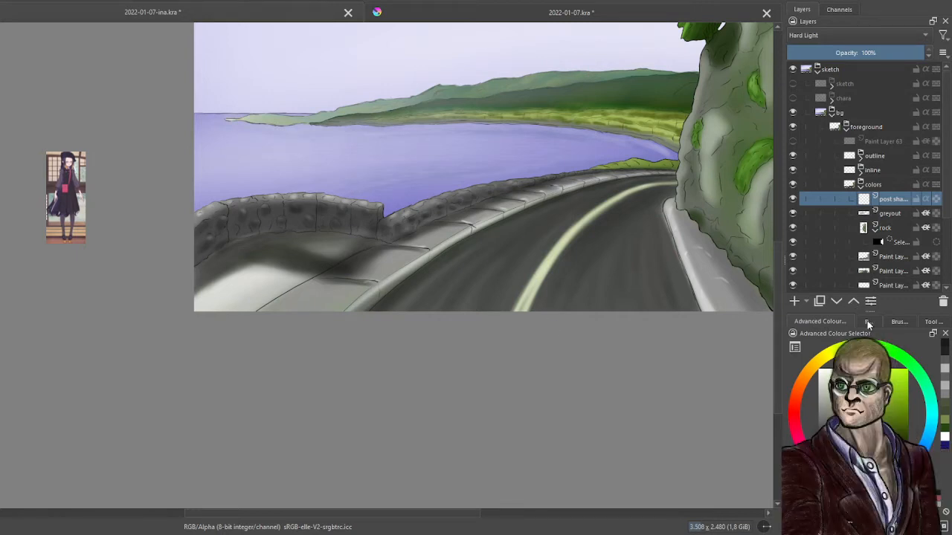
Fill the post shadow layer with mid grey from the palette and turn on inherit alpha for it.
click(867, 322)
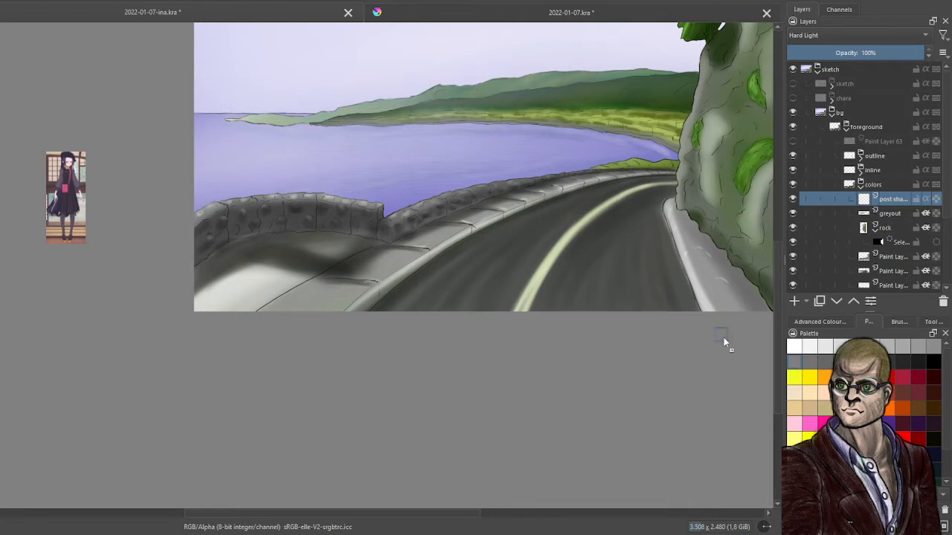
click(514, 255)
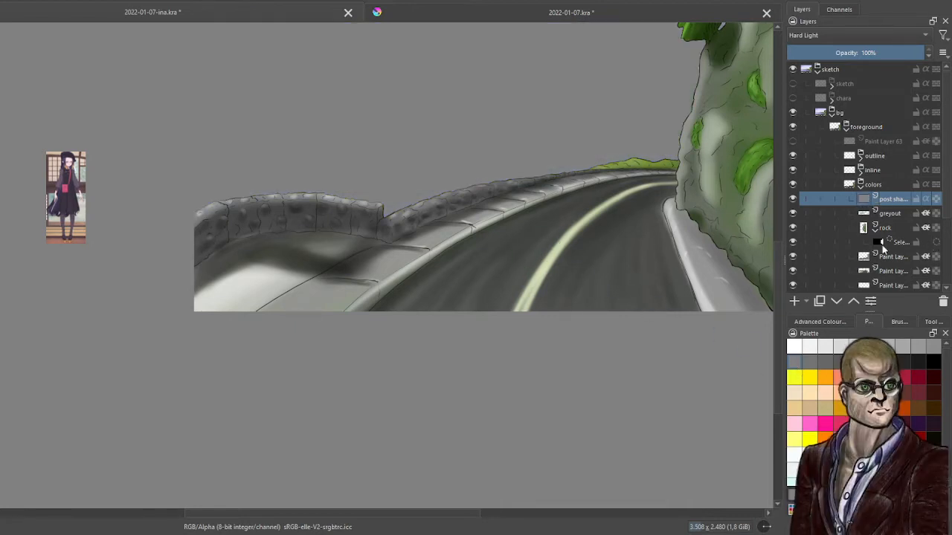
click(936, 201)
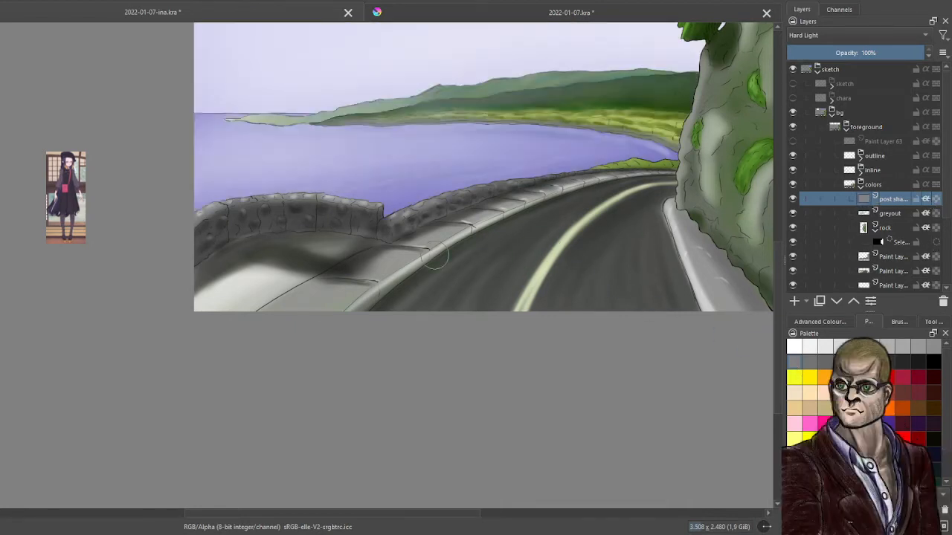
Shade the curved near end of the stone wall with dark grey and lower the post shadow layer's opacity to 77%.
click(839, 321)
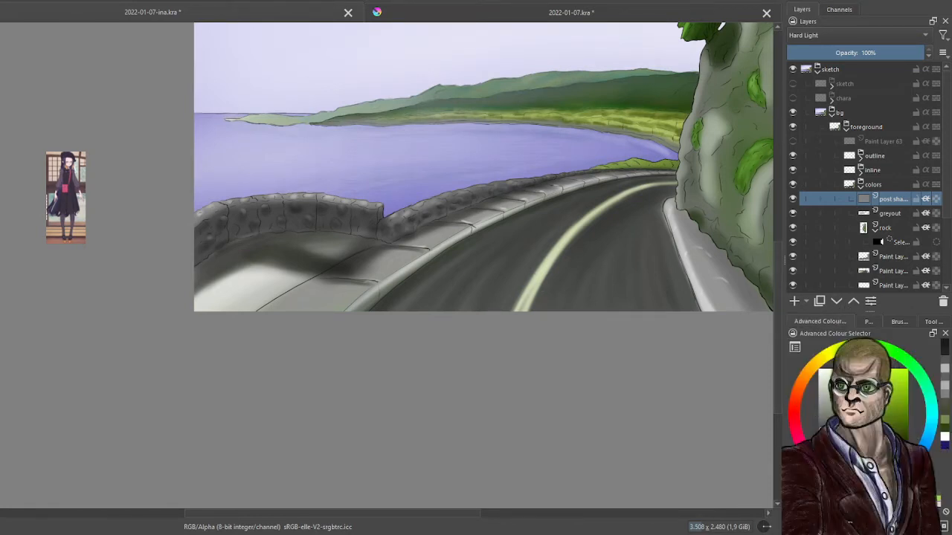
drag(266, 211, 377, 217)
scroll(378, 216, up, 2)
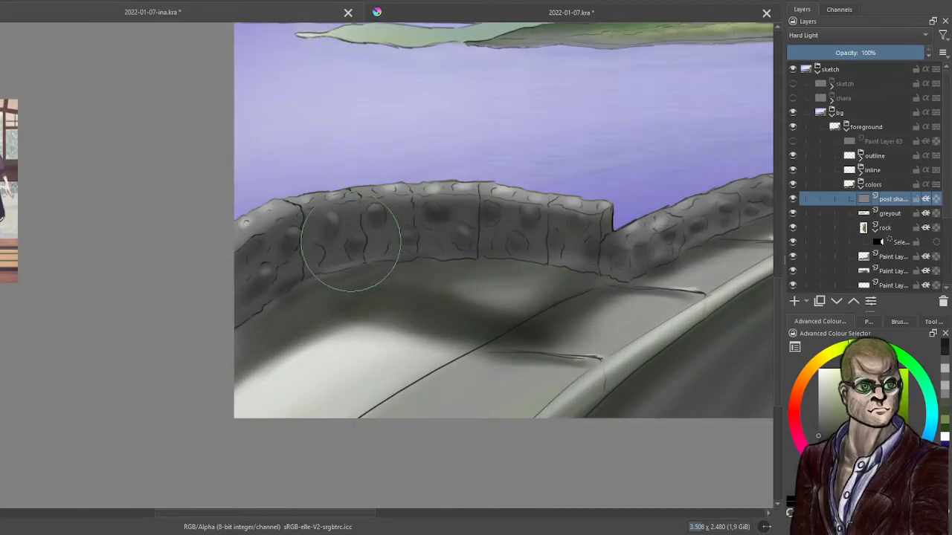
drag(372, 228, 240, 308)
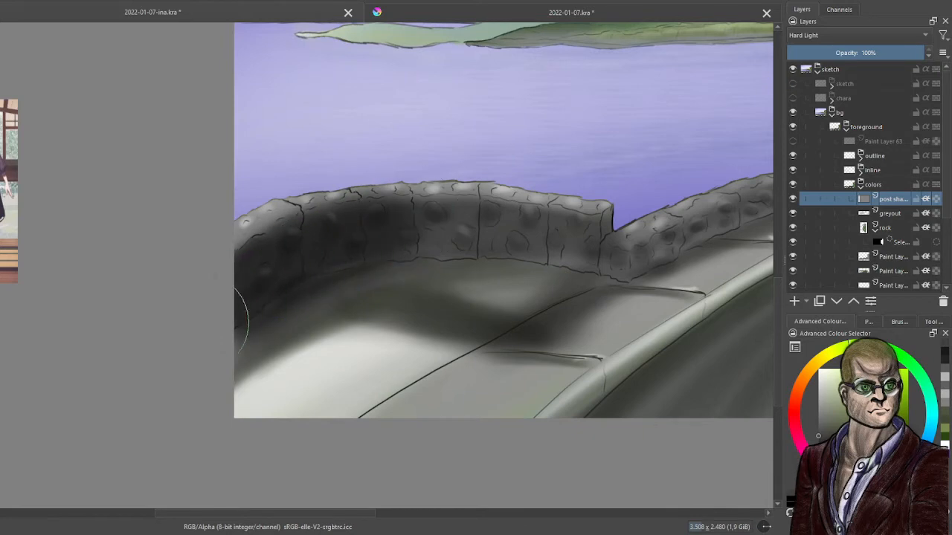
click(892, 52)
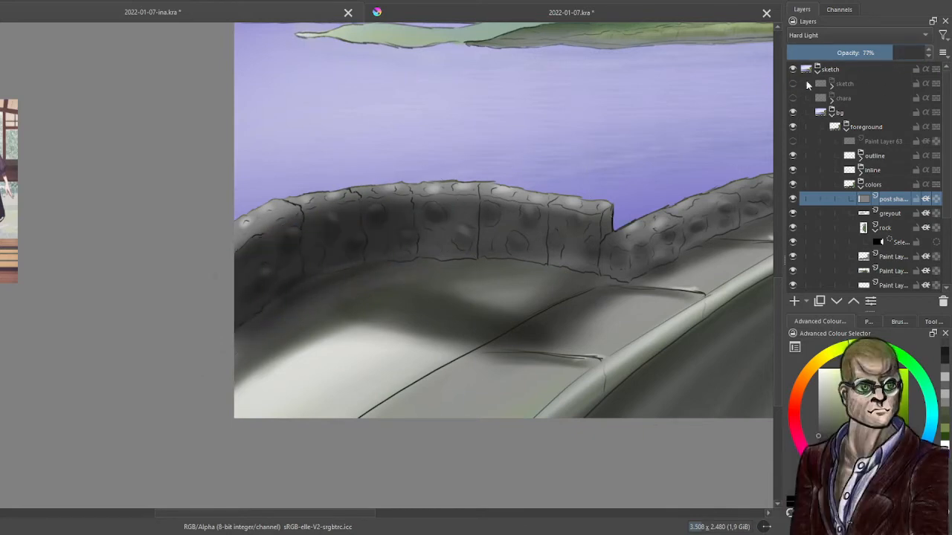
Darken the rest of the near wall's face up to the notch and the start of the receding wall.
mouse_move(545, 235)
mouse_down()
mouse_move(349, 250)
mouse_move(558, 244)
mouse_move(298, 271)
mouse_move(563, 248)
mouse_move(305, 260)
mouse_move(557, 247)
mouse_move(232, 300)
mouse_move(478, 250)
mouse_move(269, 324)
mouse_move(410, 238)
mouse_move(201, 364)
mouse_up()
click(510, 2)
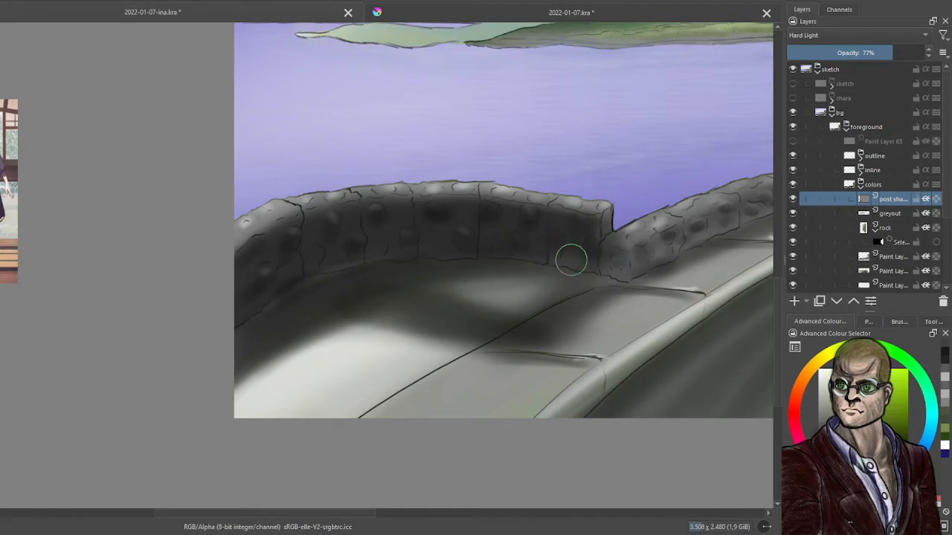
mouse_move(569, 258)
mouse_down()
mouse_move(607, 264)
mouse_move(543, 256)
mouse_move(568, 262)
mouse_move(607, 236)
mouse_move(586, 227)
mouse_move(604, 223)
mouse_move(477, 283)
mouse_move(617, 256)
mouse_move(585, 246)
mouse_move(636, 264)
mouse_move(611, 271)
mouse_move(679, 238)
mouse_move(599, 244)
mouse_move(627, 275)
mouse_move(617, 272)
mouse_move(652, 250)
mouse_up()
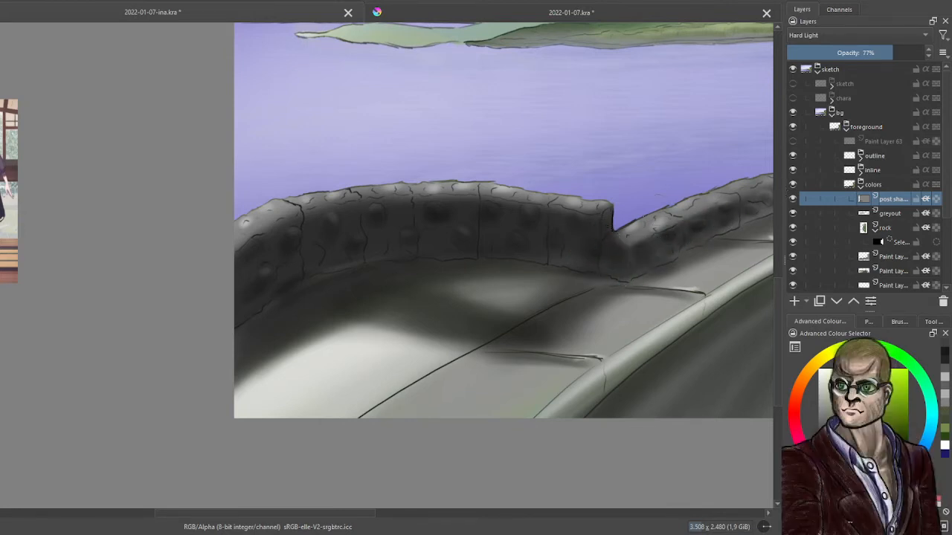
Shade the lower side of the receding wall and the adjoining pavement edge all the way to the far bend.
scroll(524, 213, down, 5)
scroll(524, 214, up, 2)
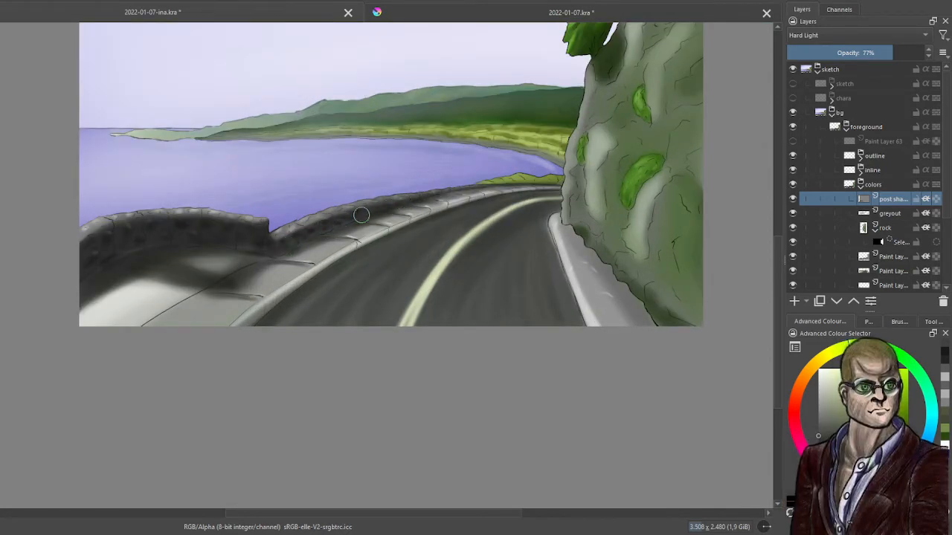
scroll(409, 227, up, 3)
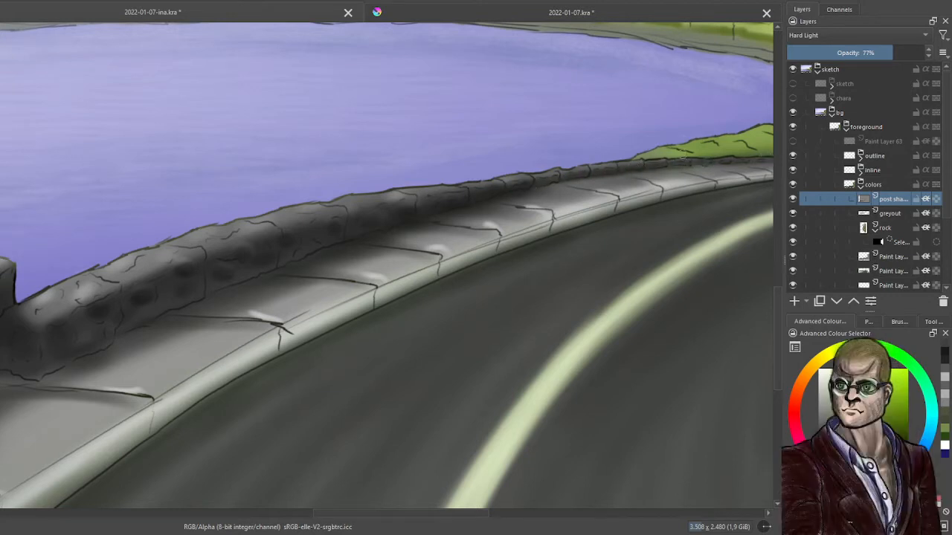
drag(588, 191, 335, 198)
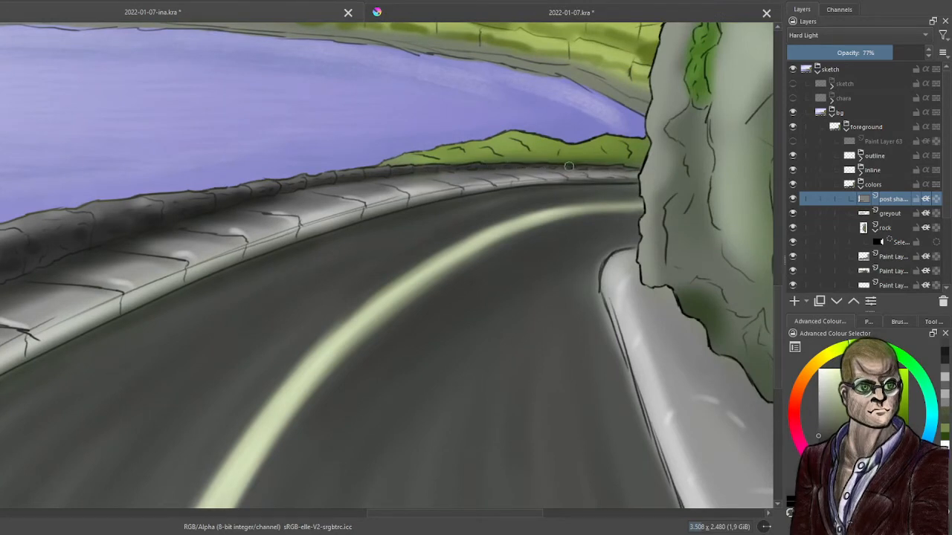
scroll(527, 175, down, 4)
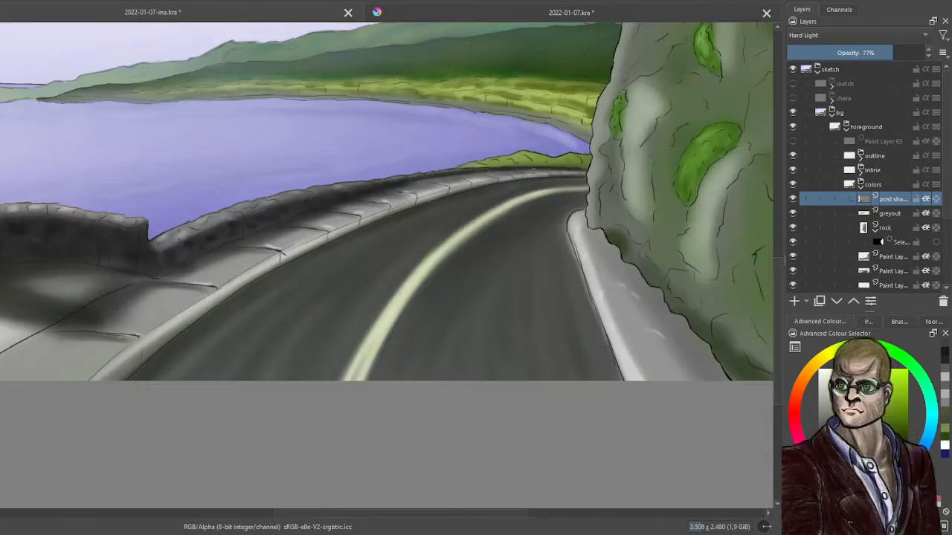
drag(553, 151, 610, 195)
scroll(390, 253, up, 5)
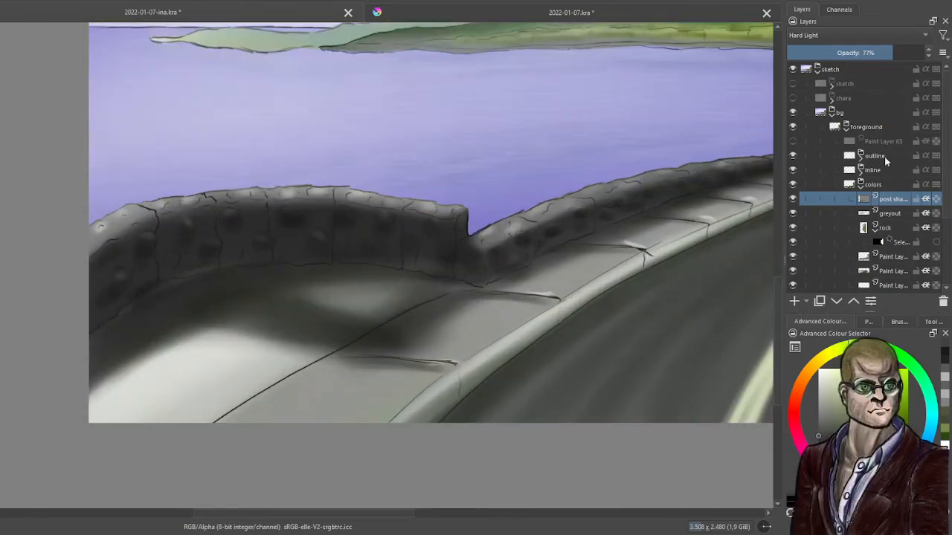
Paint a dark shadow on the road along the near stretch of the seaside kerb and set the layer's opacity to 80%.
scroll(884, 232, down, 2)
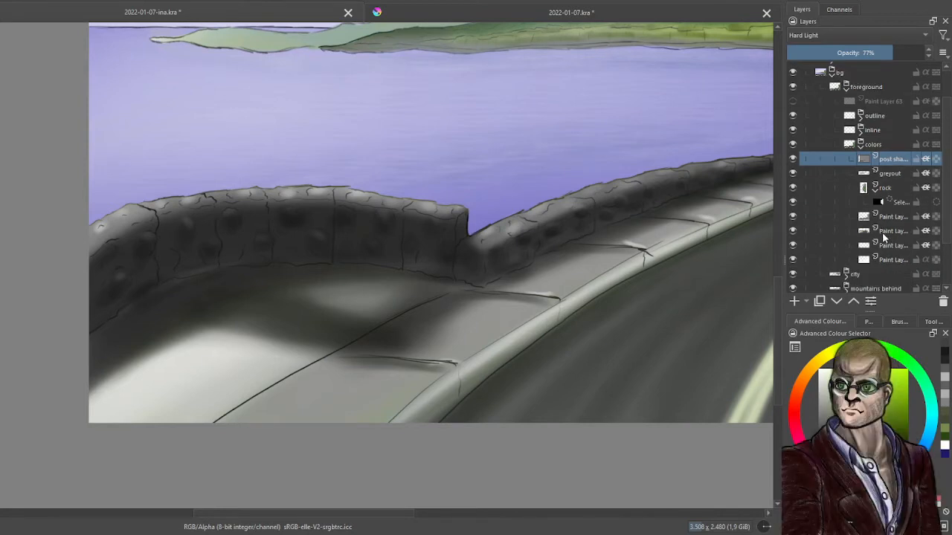
scroll(634, 250, down, 1)
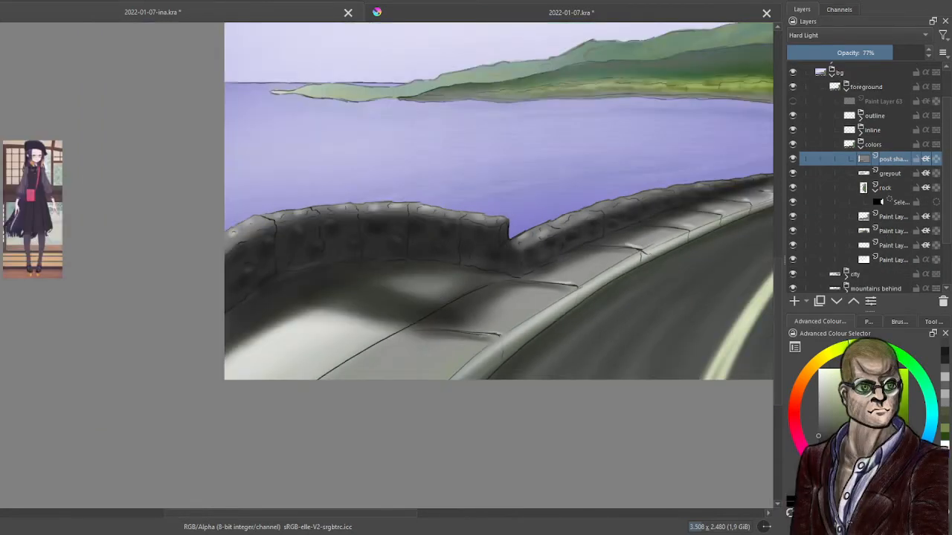
drag(634, 250, 548, 223)
drag(641, 231, 449, 227)
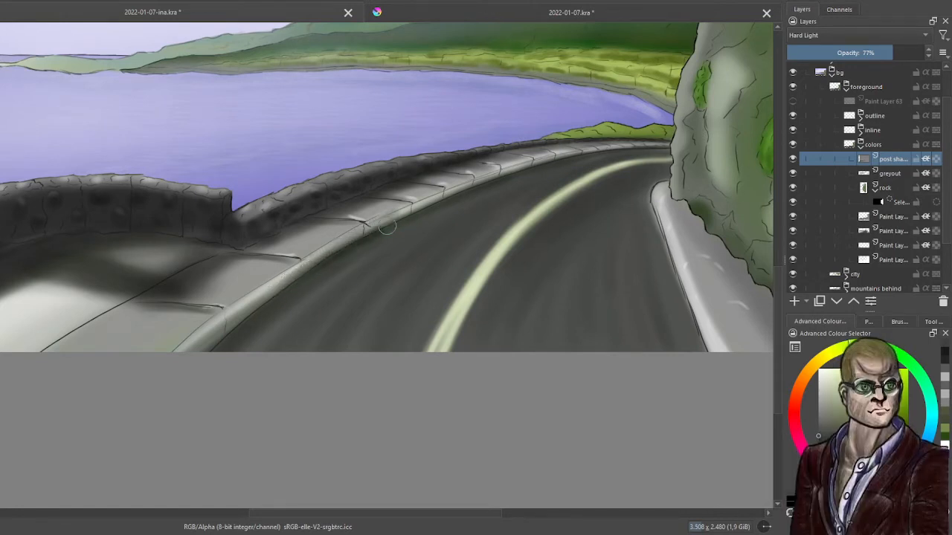
mouse_move(386, 228)
mouse_down()
mouse_move(308, 268)
mouse_move(442, 201)
mouse_move(393, 222)
mouse_move(426, 207)
mouse_move(542, 169)
mouse_move(510, 179)
mouse_up()
key(ctrl+z)
mouse_move(444, 202)
mouse_down()
mouse_move(344, 243)
mouse_move(199, 342)
mouse_move(313, 275)
mouse_move(230, 340)
mouse_move(326, 269)
mouse_move(241, 337)
mouse_move(335, 260)
mouse_move(443, 205)
mouse_move(340, 258)
mouse_move(382, 234)
mouse_move(230, 353)
mouse_move(348, 252)
mouse_move(239, 354)
mouse_move(317, 269)
mouse_move(210, 349)
mouse_move(363, 281)
mouse_move(281, 285)
mouse_move(260, 303)
mouse_move(348, 250)
mouse_up()
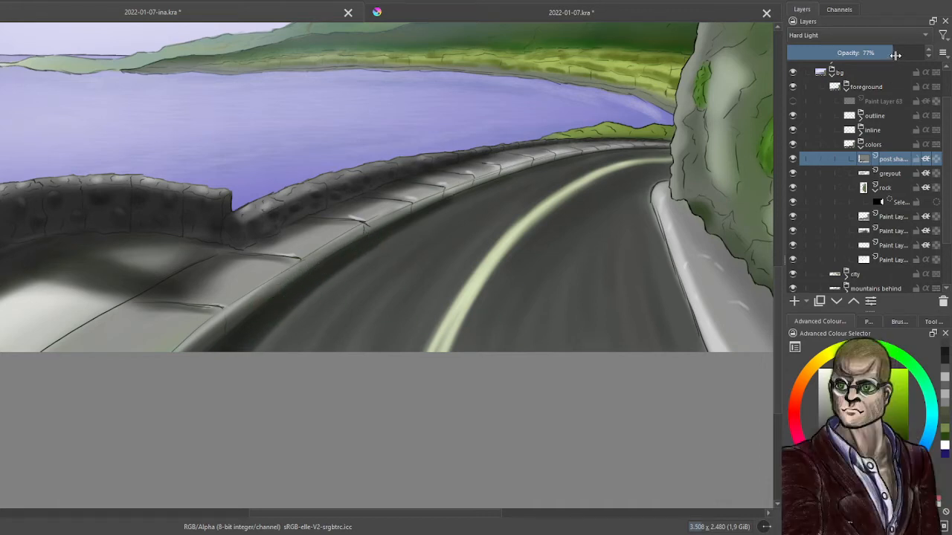
click(896, 55)
Extend the road shadow in a thin dark band along the seaside kerb toward the far bend.
scroll(485, 132, up, 3)
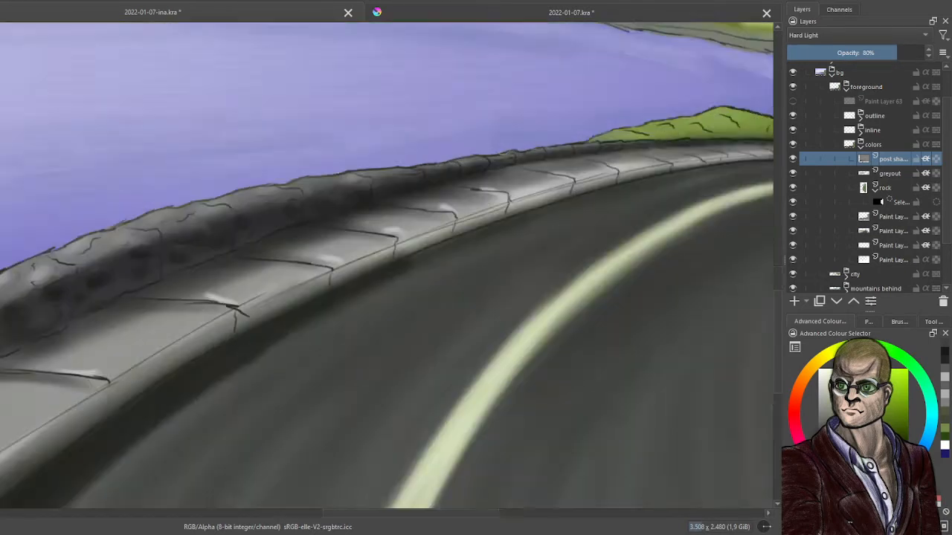
drag(661, 234, 532, 190)
mouse_move(239, 283)
mouse_down()
mouse_move(375, 231)
mouse_move(253, 275)
mouse_move(317, 251)
mouse_move(212, 304)
mouse_move(432, 212)
mouse_up()
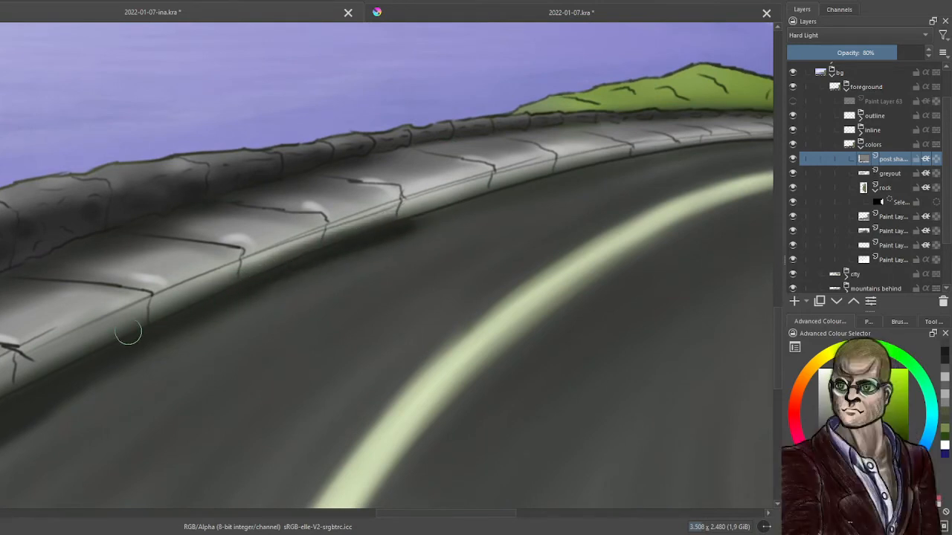
drag(223, 284, 325, 249)
drag(164, 304, 234, 282)
mouse_move(436, 217)
mouse_down()
mouse_move(455, 203)
mouse_move(369, 231)
mouse_move(615, 162)
mouse_move(472, 199)
mouse_up()
mouse_move(680, 153)
mouse_down()
mouse_move(630, 157)
mouse_move(754, 145)
mouse_move(617, 209)
mouse_move(215, 226)
mouse_up()
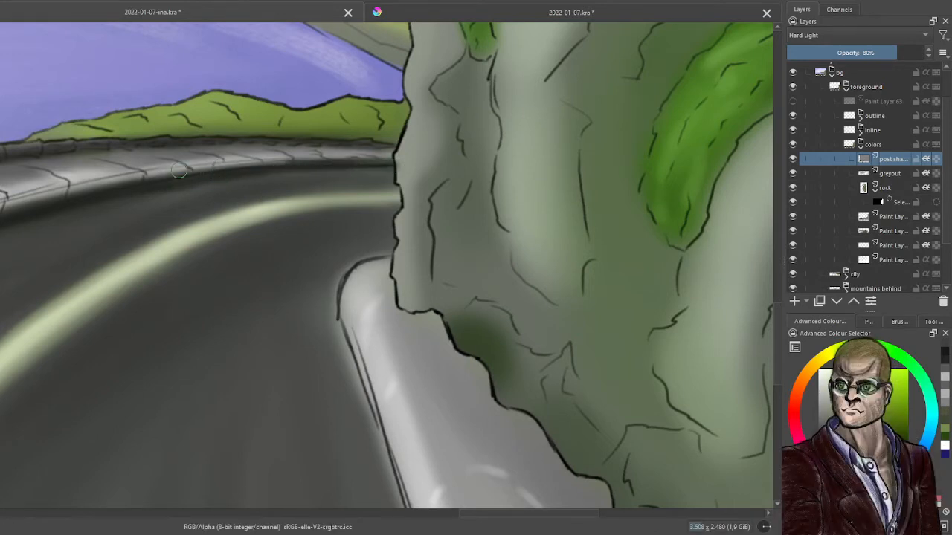
Darken the roadside pavement strip along the foot of the rock, from its far end down to the canvas edge.
scroll(179, 171, down, 5)
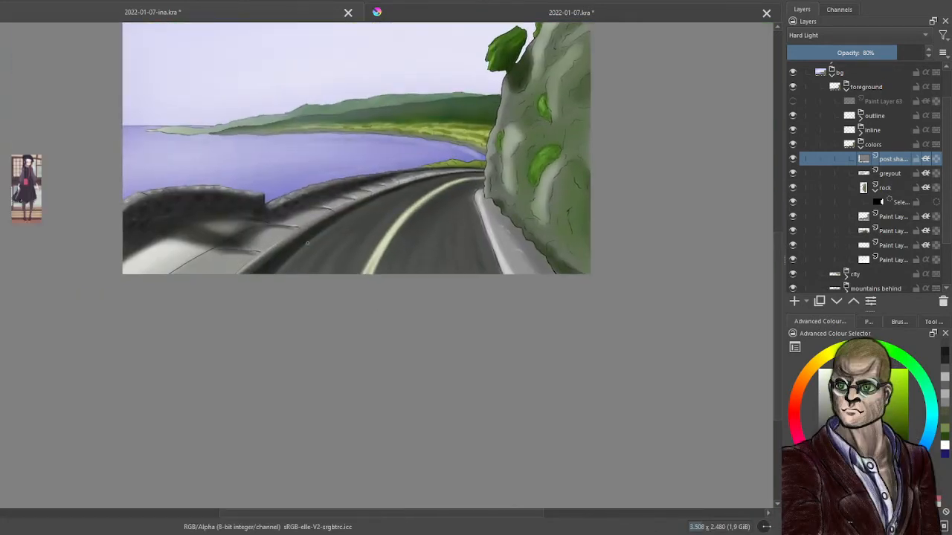
scroll(245, 235, up, 4)
scroll(255, 223, down, 4)
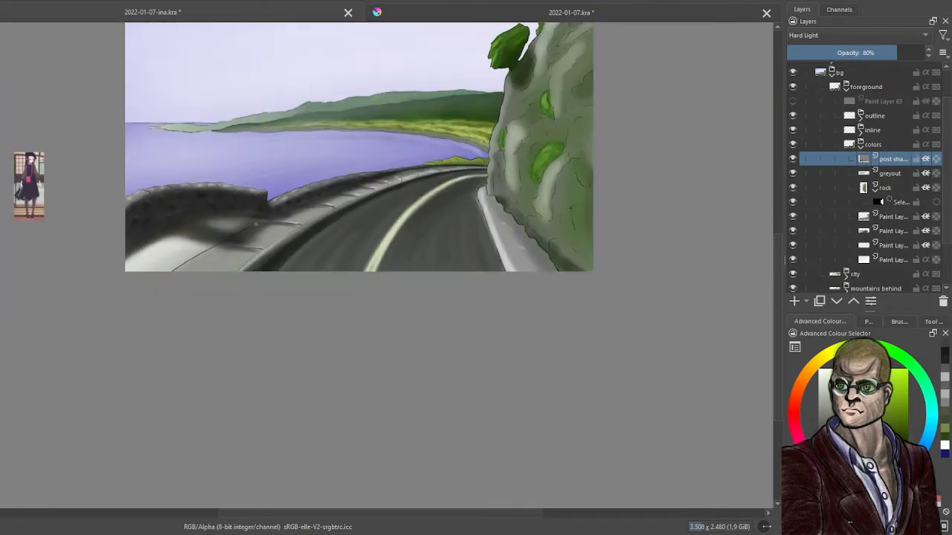
scroll(470, 223, right, 3)
scroll(446, 227, up, 3)
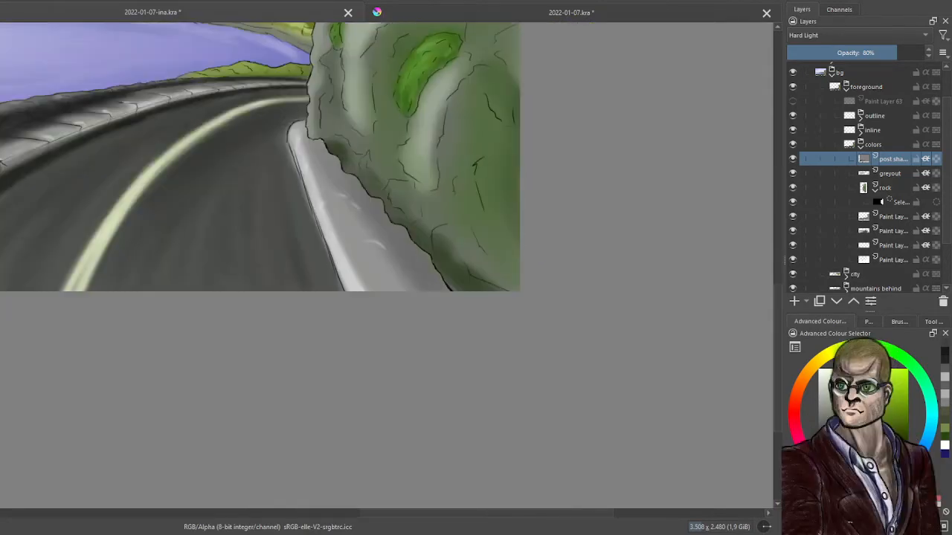
drag(461, 230, 484, 307)
scroll(485, 307, down, 1)
scroll(484, 307, up, 1)
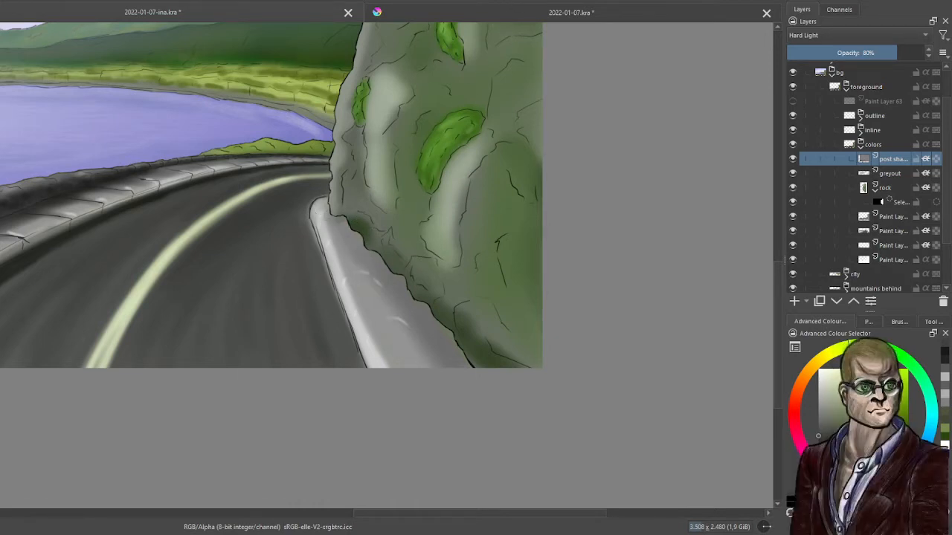
drag(349, 256, 450, 360)
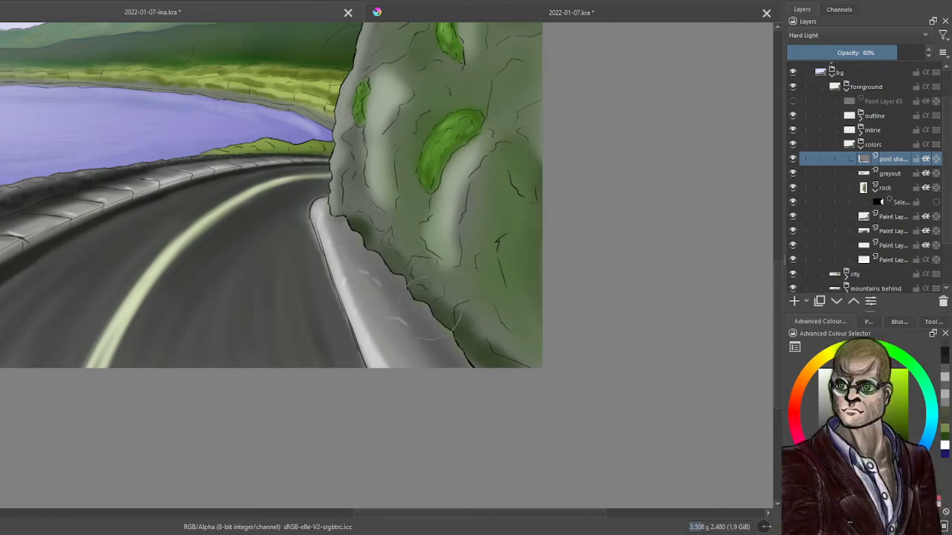
drag(342, 249, 455, 362)
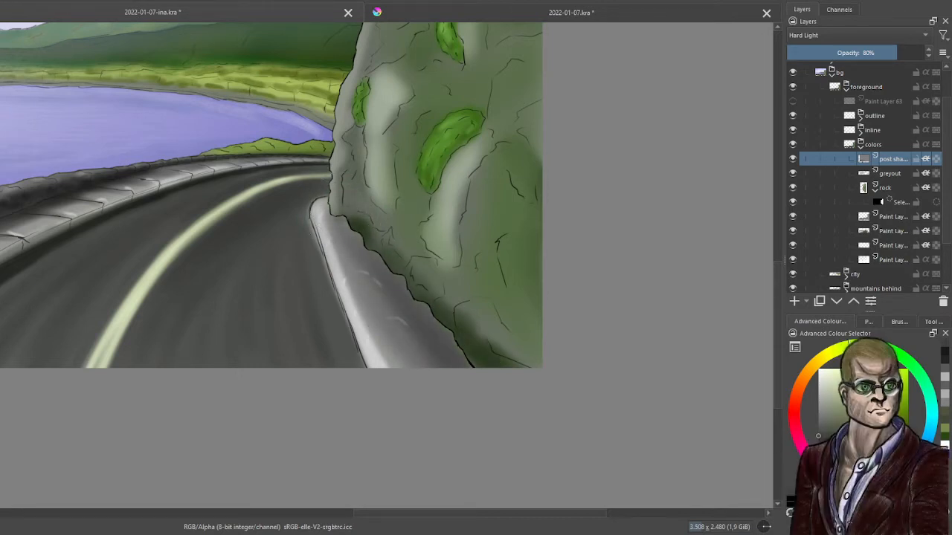
drag(339, 223, 455, 363)
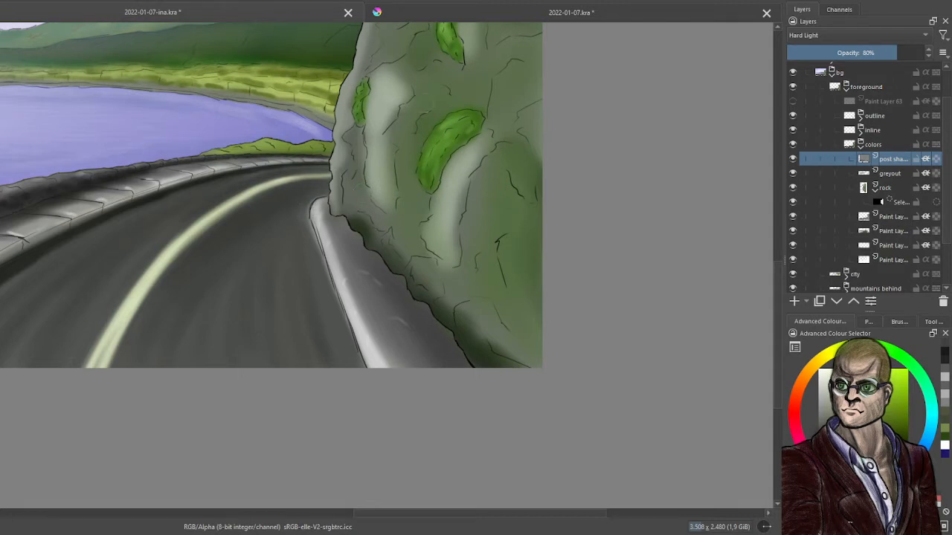
Shade the near side and lower part of the rock face with broad dark strokes and save the document.
scroll(329, 233, down, 2)
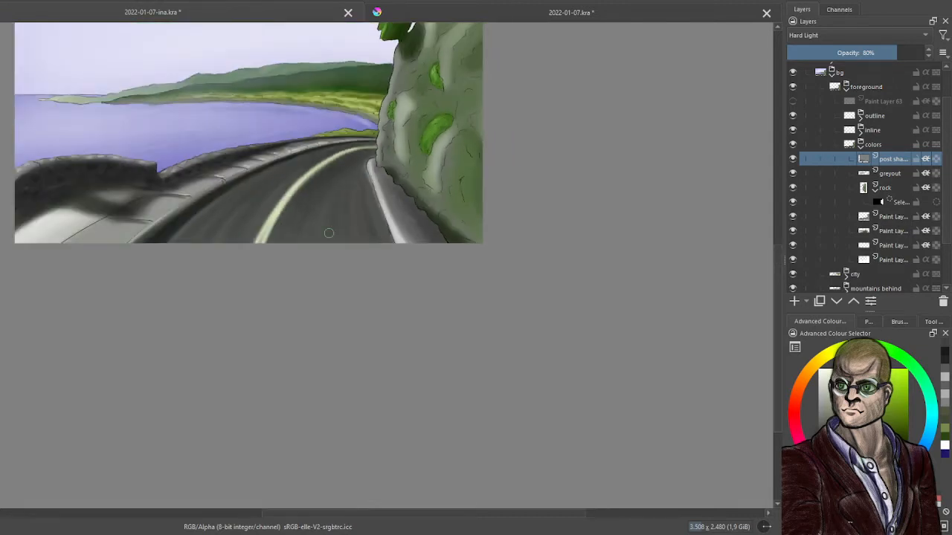
scroll(328, 232, down, 3)
scroll(349, 224, up, 1)
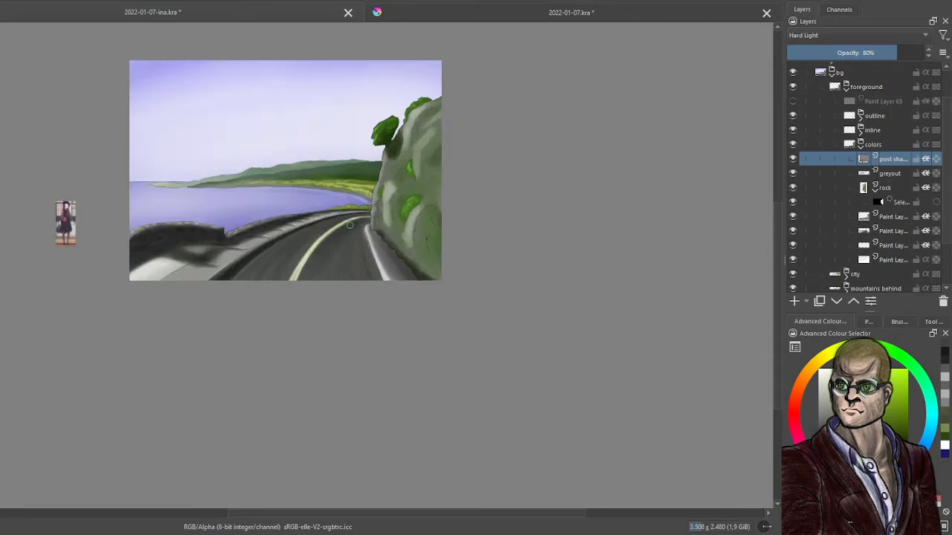
scroll(350, 225, up, 1)
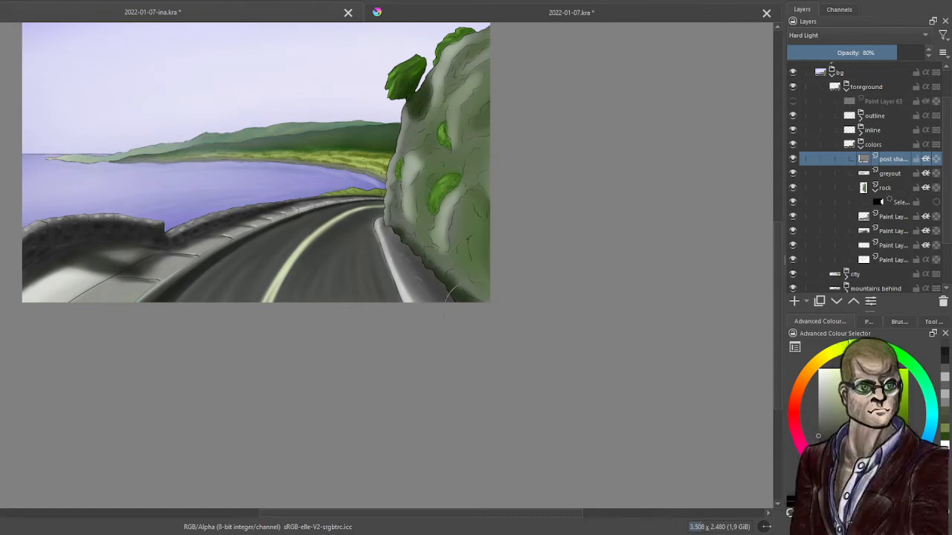
mouse_move(459, 267)
mouse_down()
mouse_move(453, 100)
mouse_move(438, 158)
mouse_up()
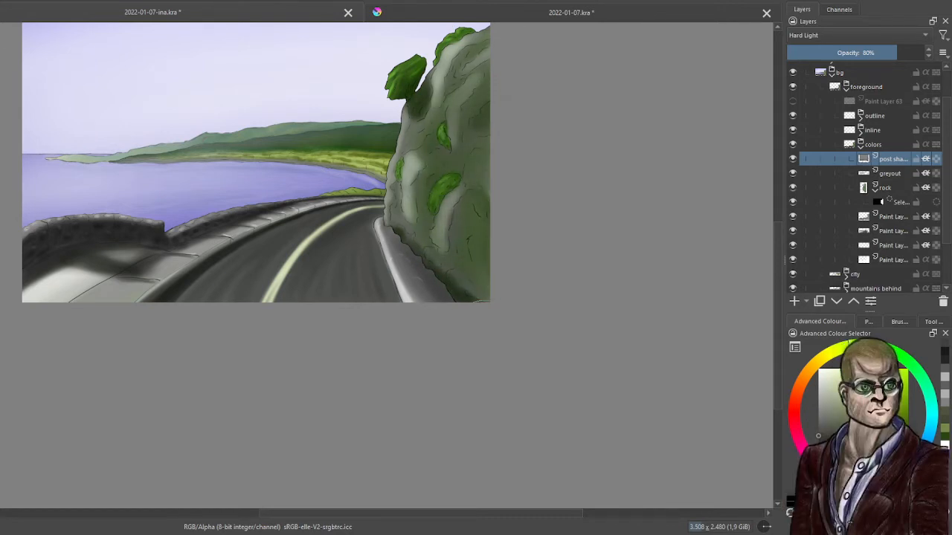
mouse_move(442, 247)
mouse_down()
mouse_move(461, 197)
mouse_move(446, 137)
mouse_move(450, 186)
mouse_up()
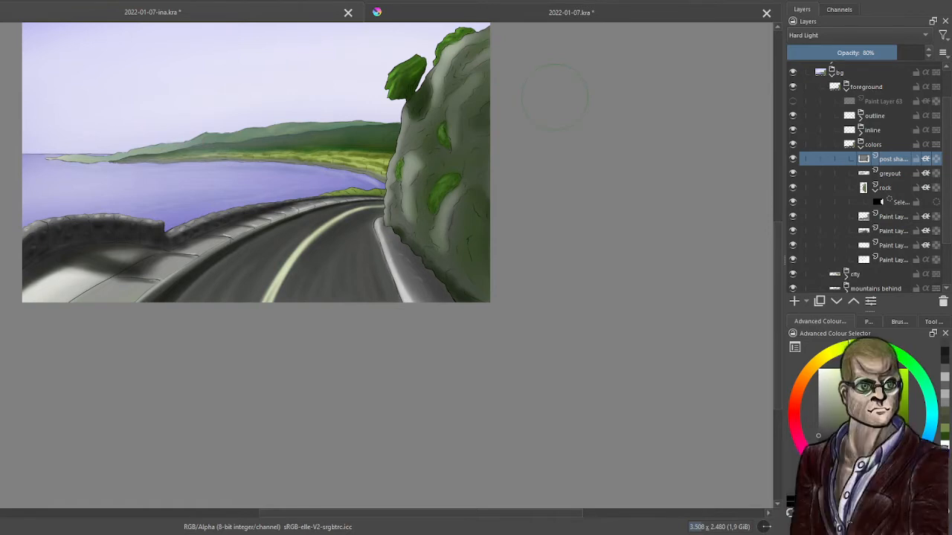
scroll(558, 95, down, 3)
scroll(550, 146, up, 3)
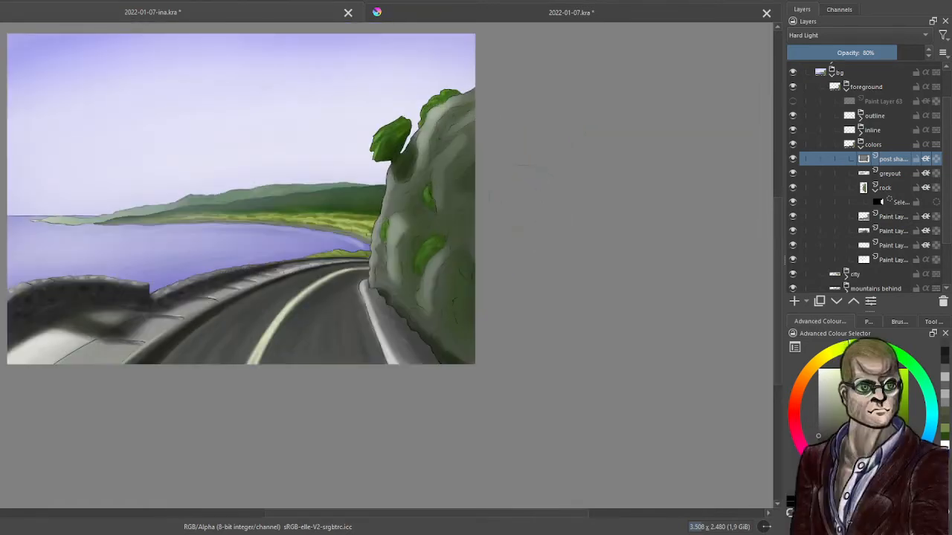
drag(541, 207, 591, 208)
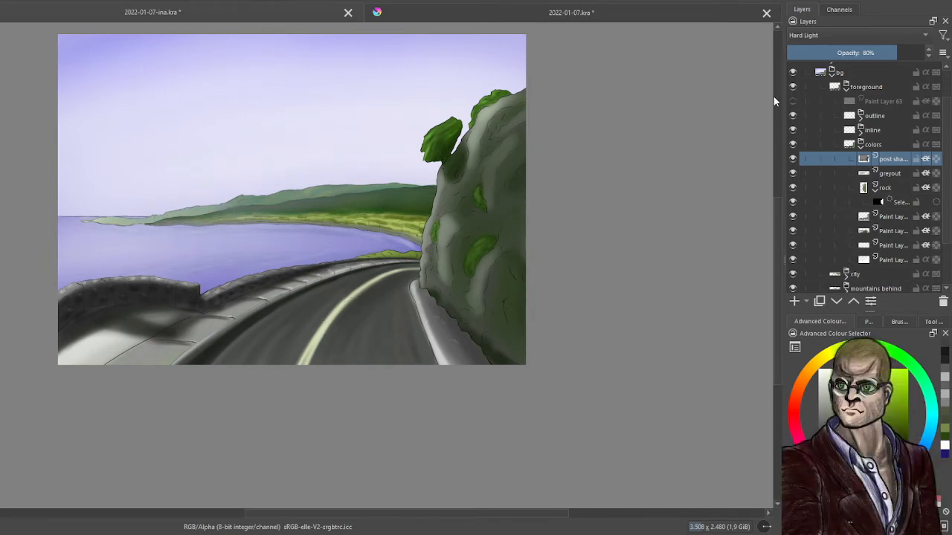
key(ctrl+s)
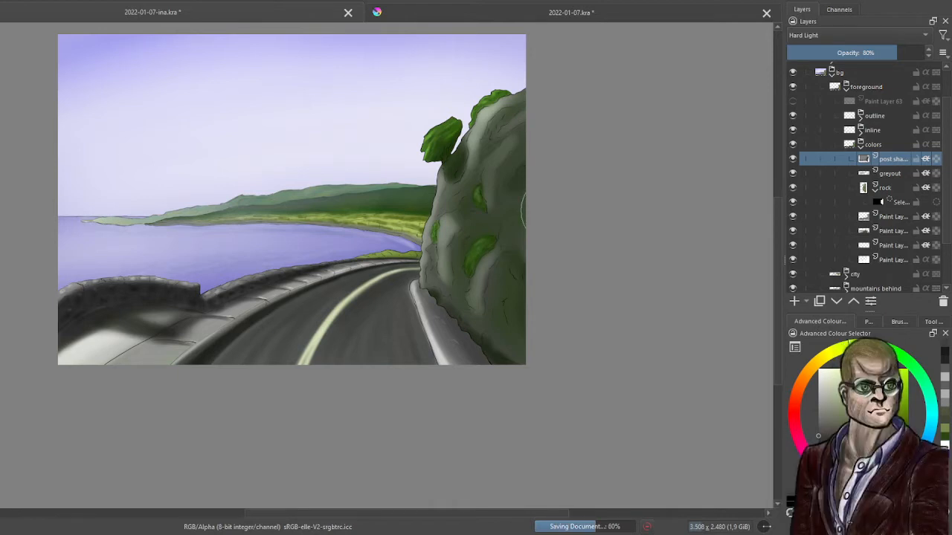
Check the painting with Paint Layer 63 and the chara group shown temporarily, and collapse the colors group.
click(792, 102)
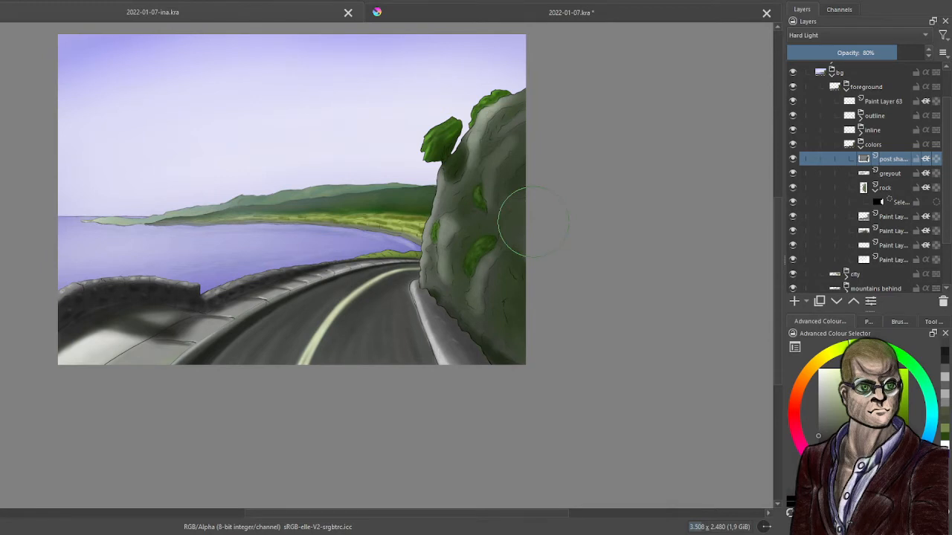
click(793, 101)
scroll(949, 140, up, 2)
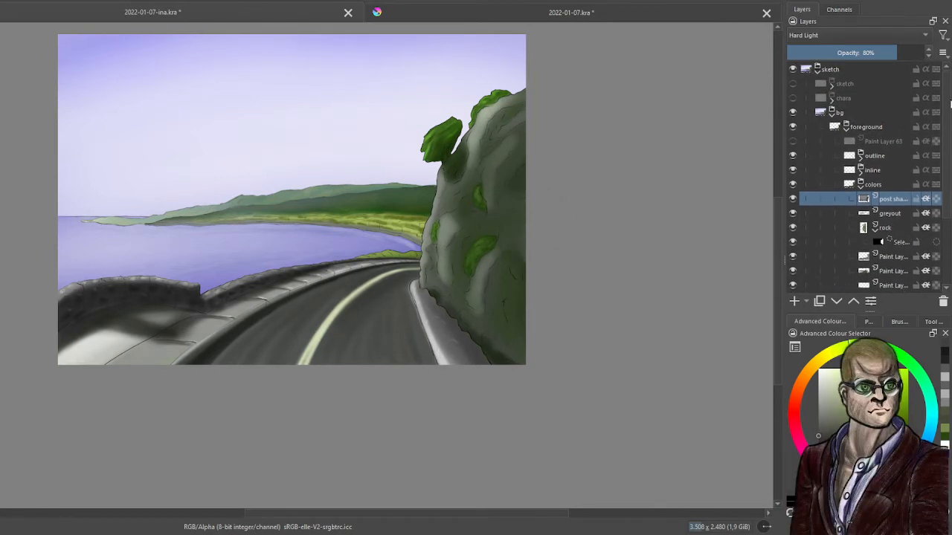
click(793, 98)
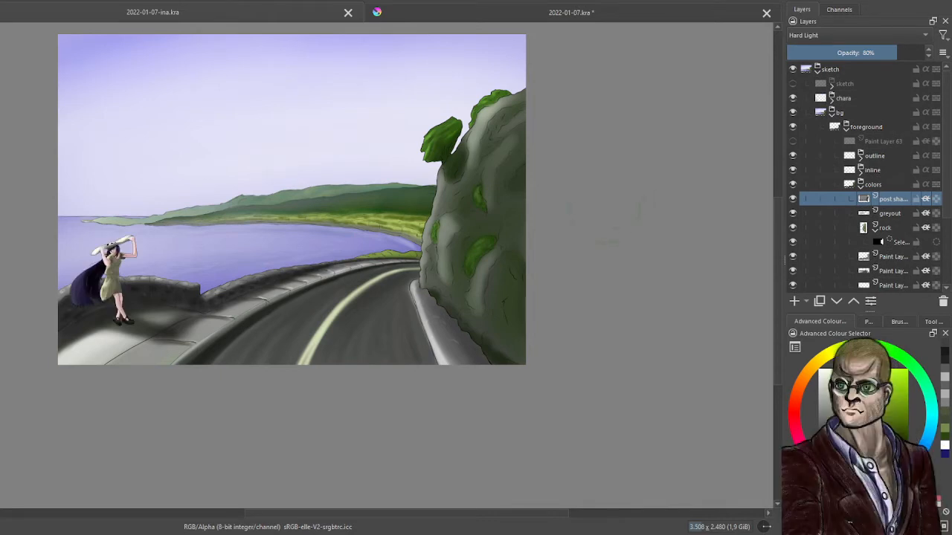
drag(326, 234, 427, 268)
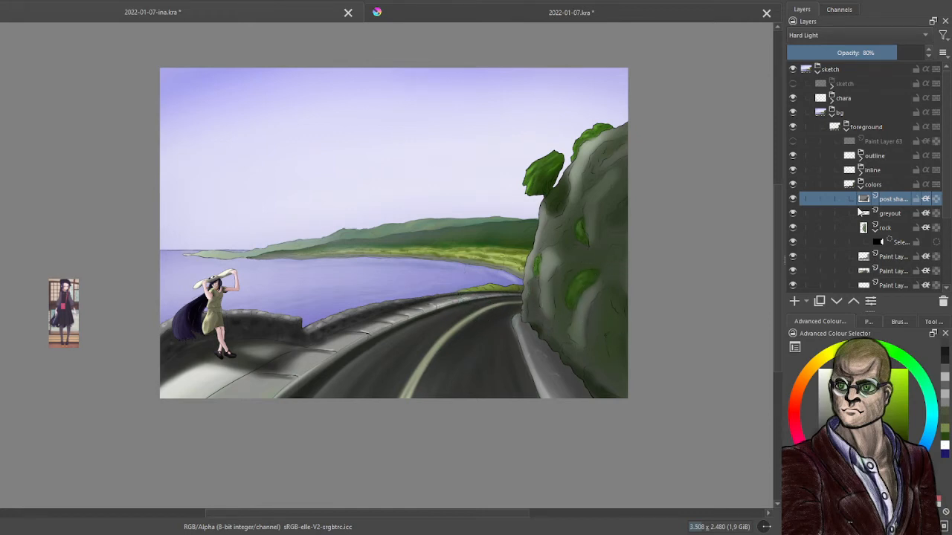
click(862, 183)
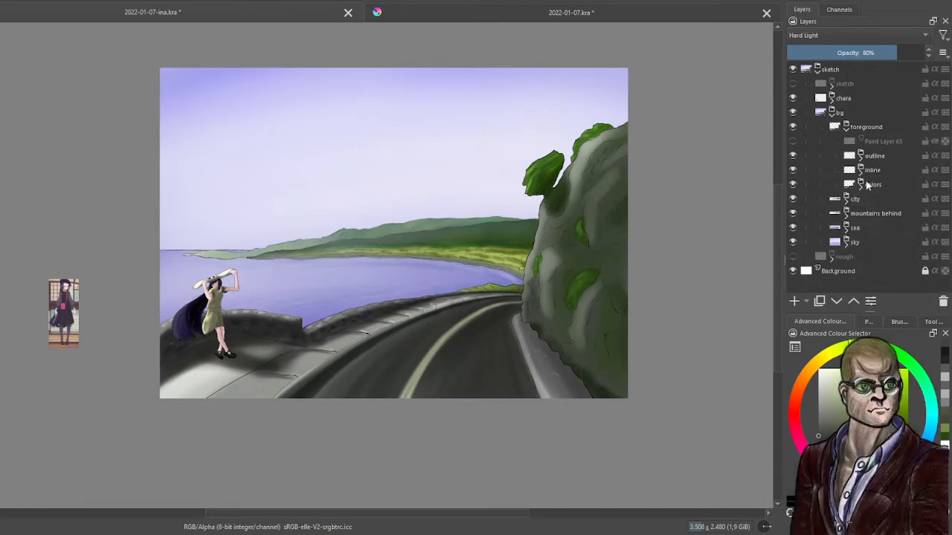
click(793, 97)
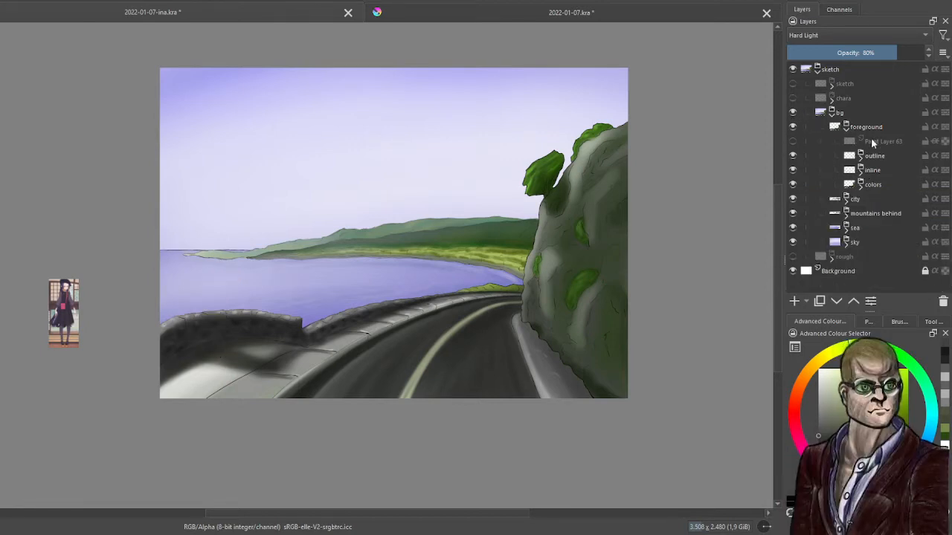
Show Paint Layer 63, rename it to texture and set its blending mode to Hard Light.
click(810, 145)
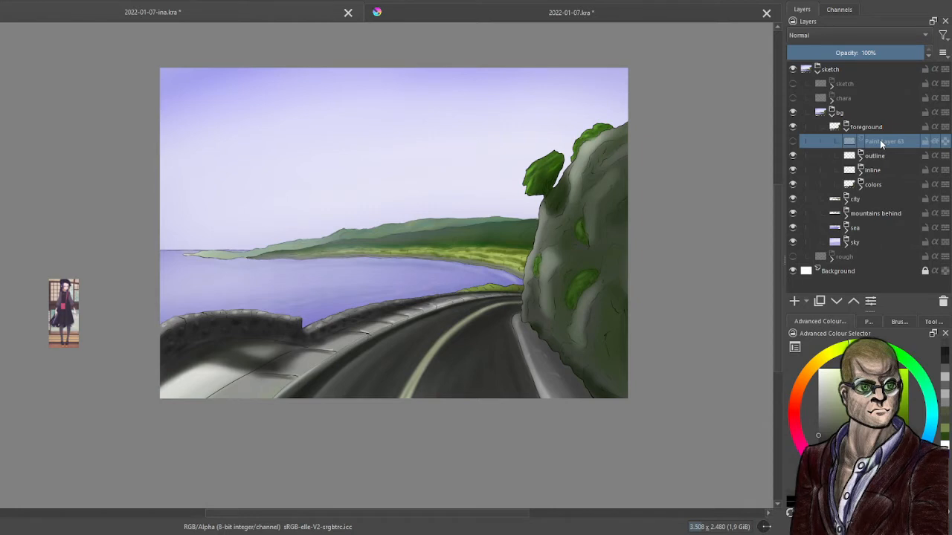
click(793, 140)
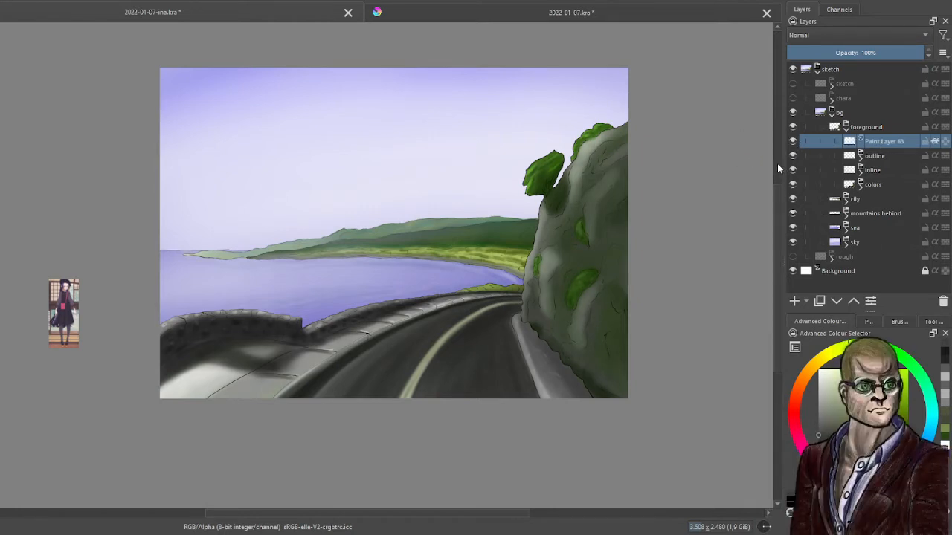
double_click(883, 143)
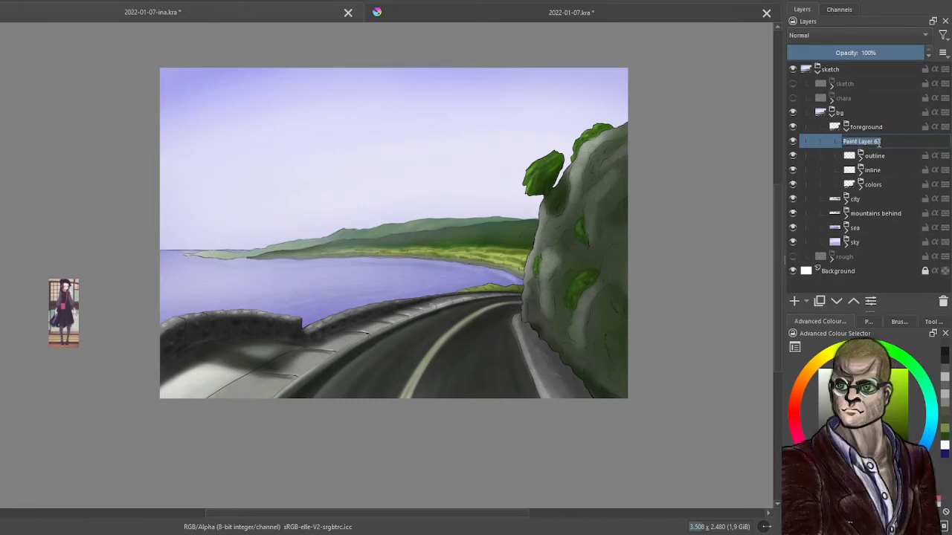
text(texture)
key(Return)
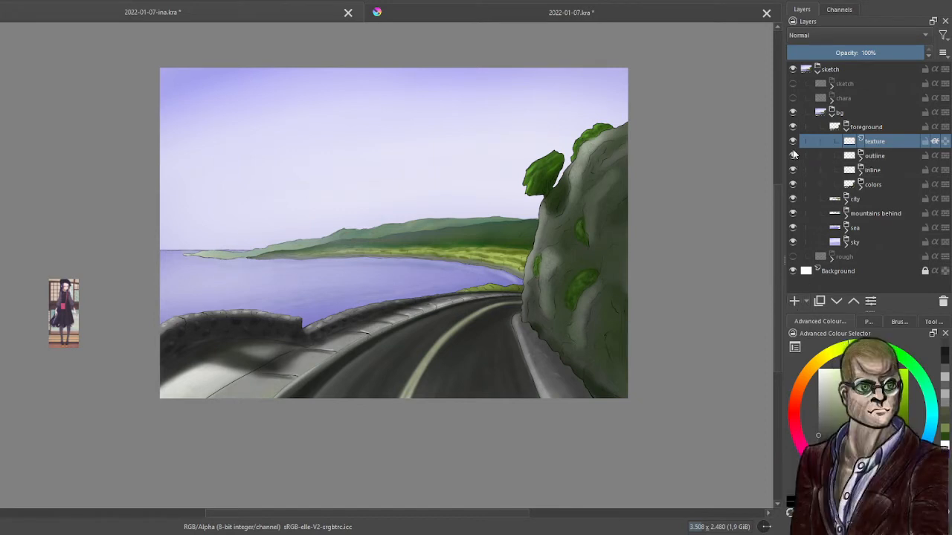
key(alt+shift+h)
scroll(576, 276, up, 4)
scroll(534, 247, down, 4)
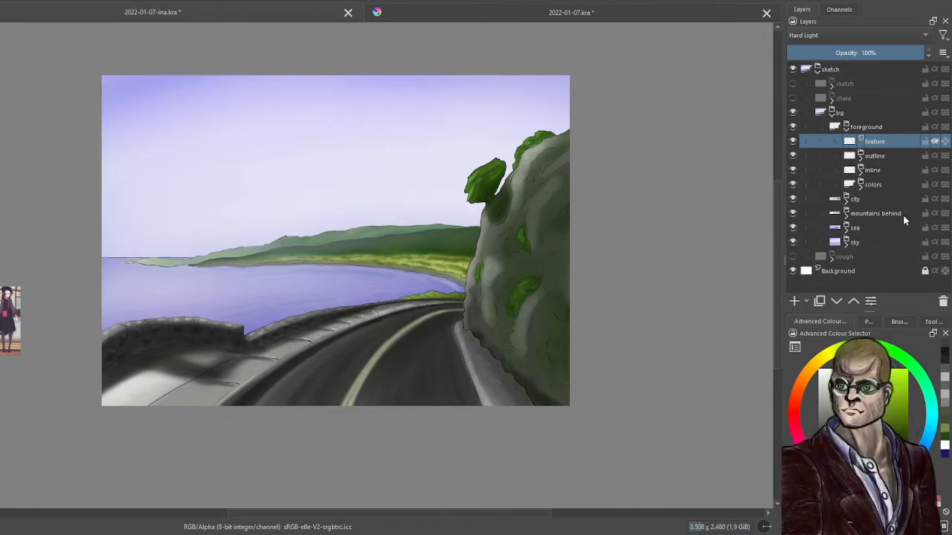
Replace the texture layer with a new group named texture, holding an empty paint layer, at the top of the foreground group.
click(943, 303)
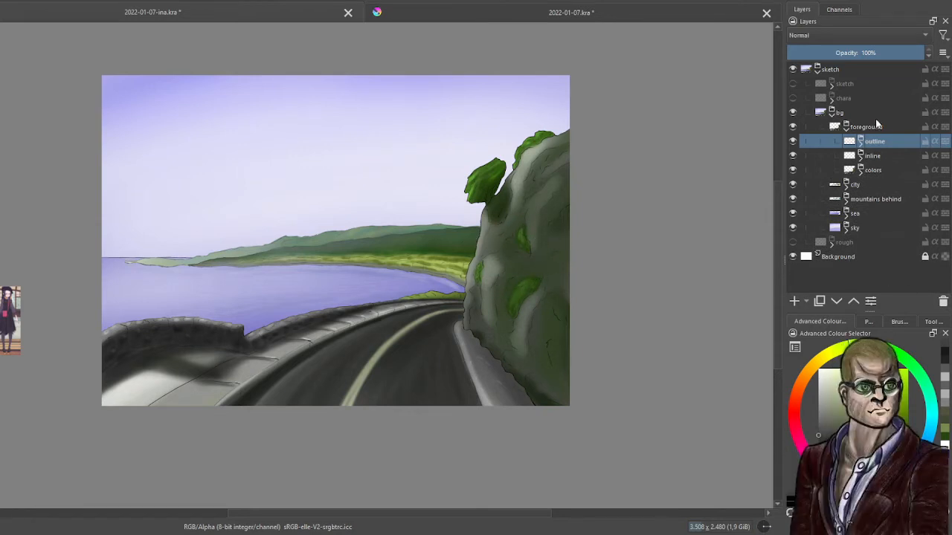
click(870, 126)
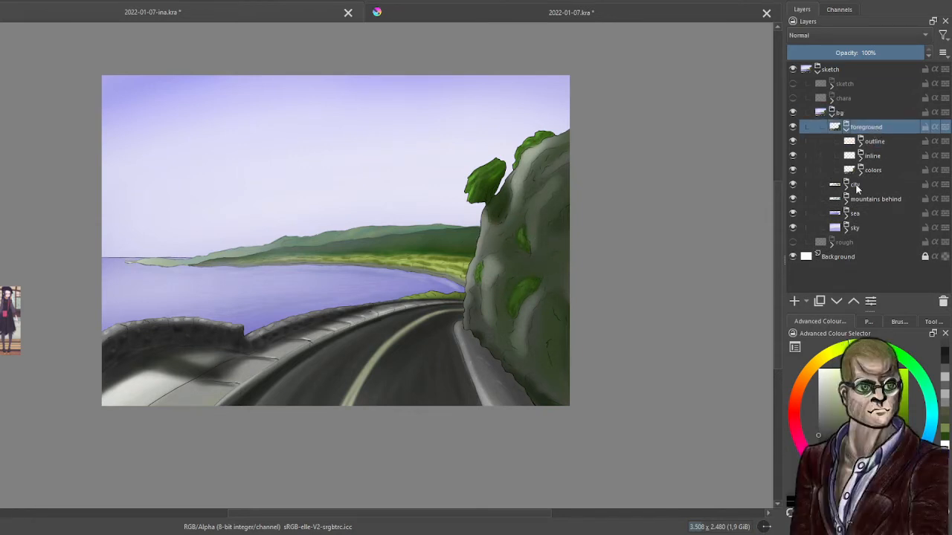
click(794, 302)
key(ctrl+g)
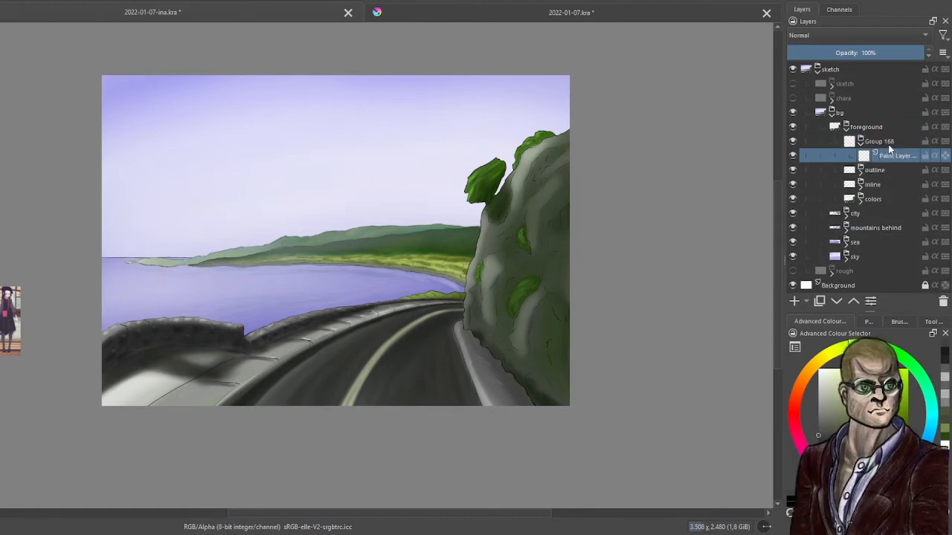
double_click(888, 144)
text(ure)
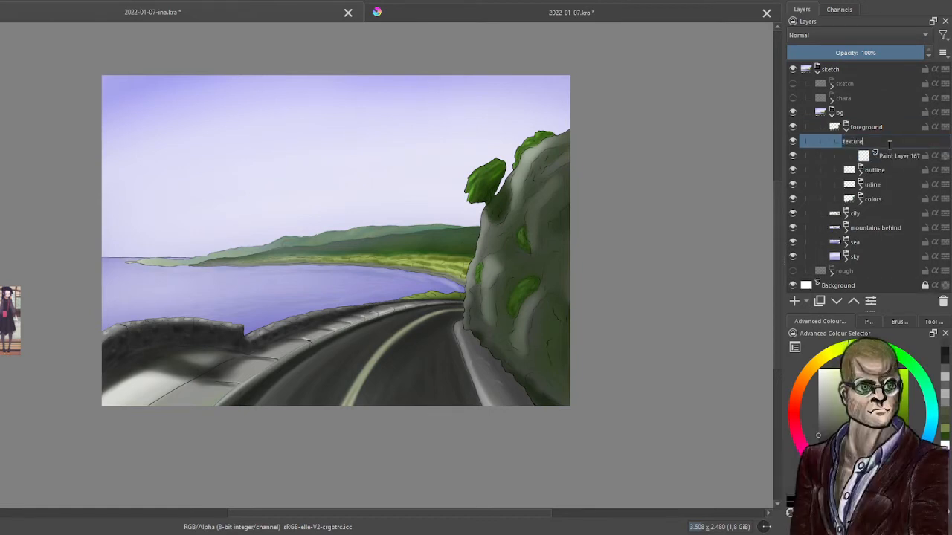
key(Return)
click(890, 156)
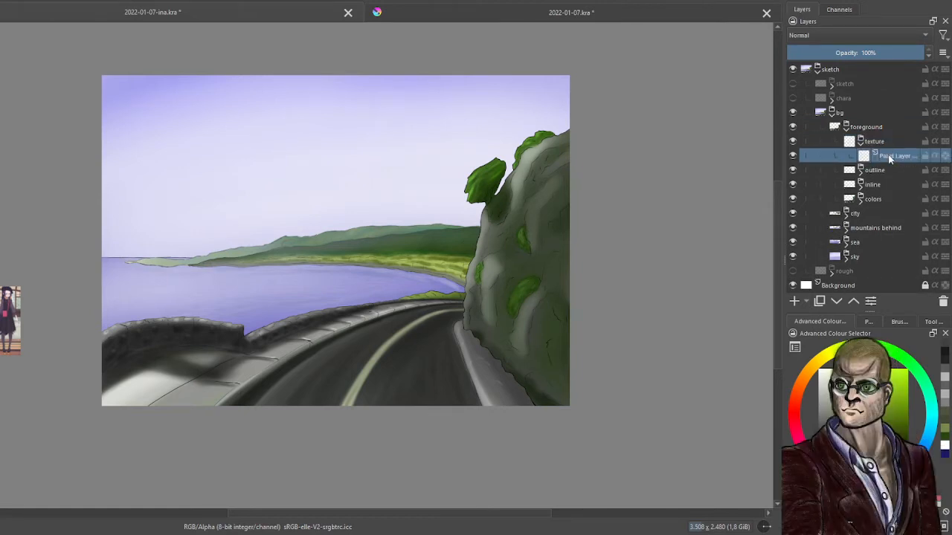
Browse the brush presets tagged Textures for a suitable texture brush.
scroll(548, 253, up, 1)
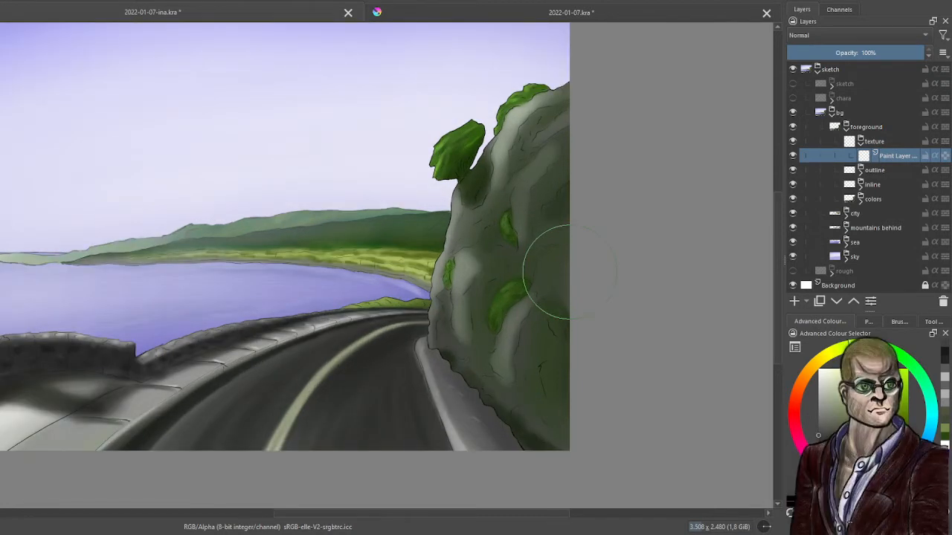
scroll(569, 272, down, 2)
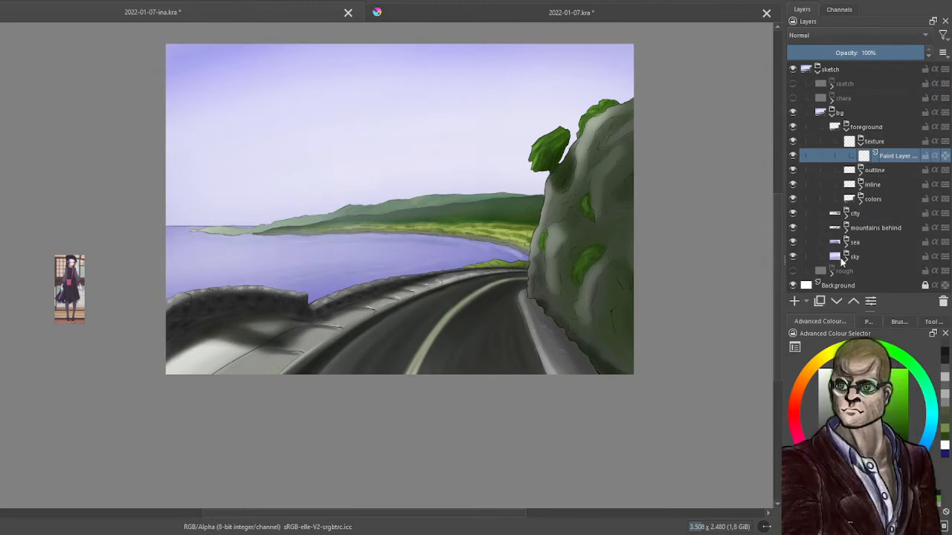
click(869, 321)
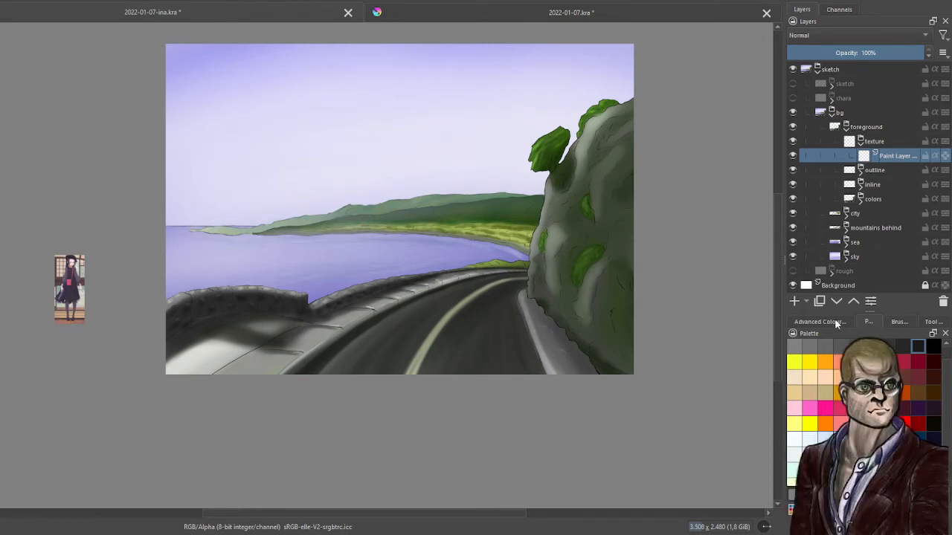
click(901, 321)
click(846, 347)
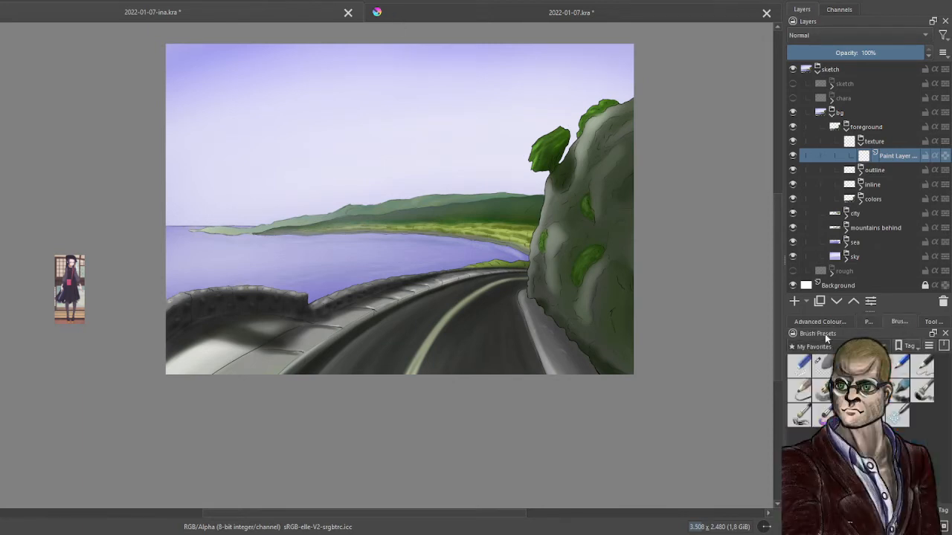
click(817, 339)
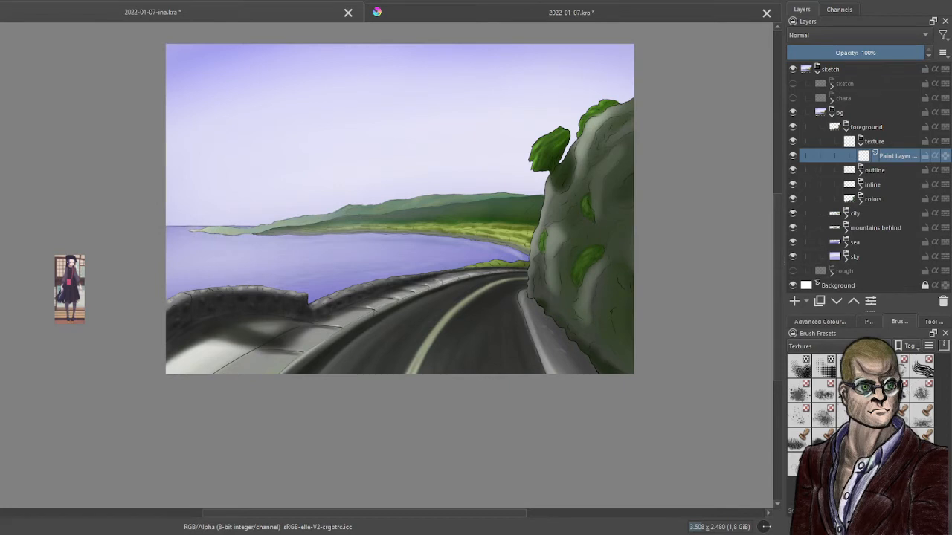
click(866, 324)
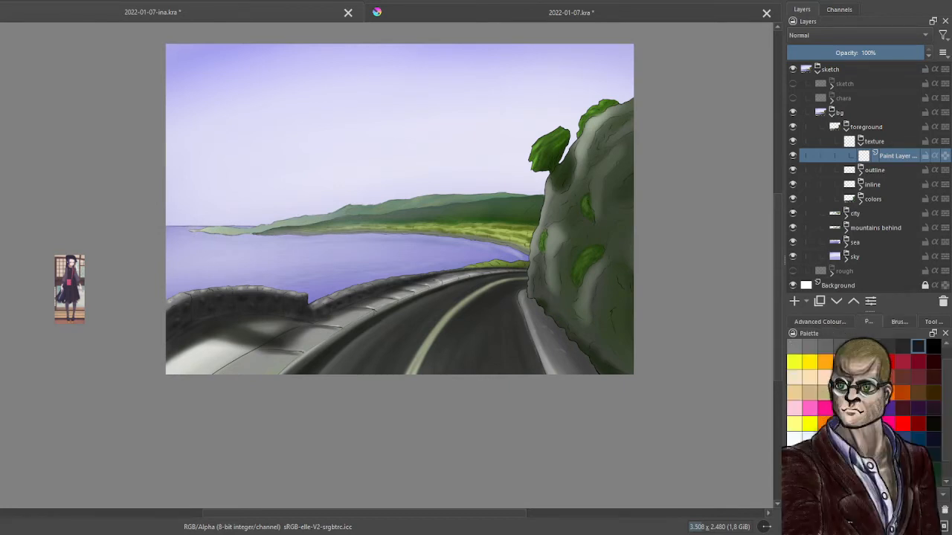
click(839, 325)
click(898, 323)
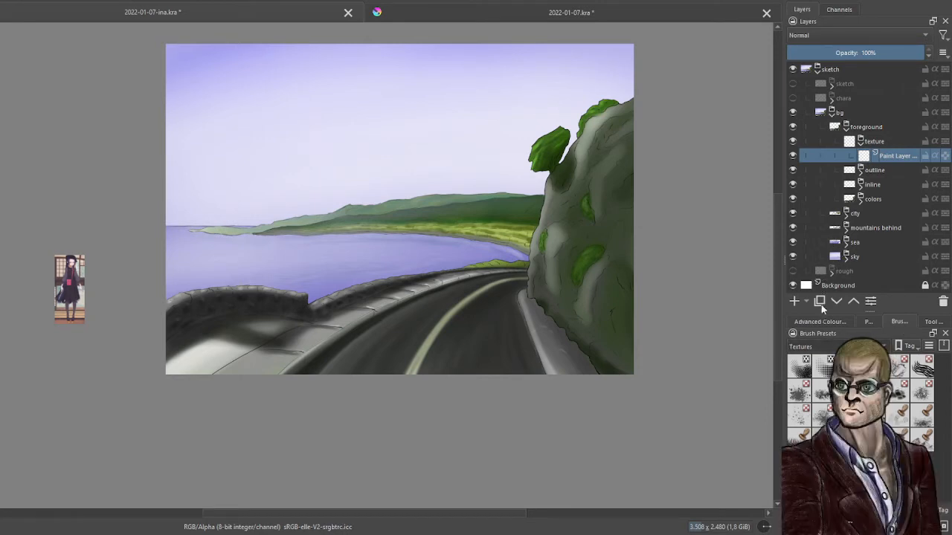
Select the rough-edged shade brush from the My Favorites presets and bring back the Advanced Colour Selector.
click(811, 347)
click(826, 361)
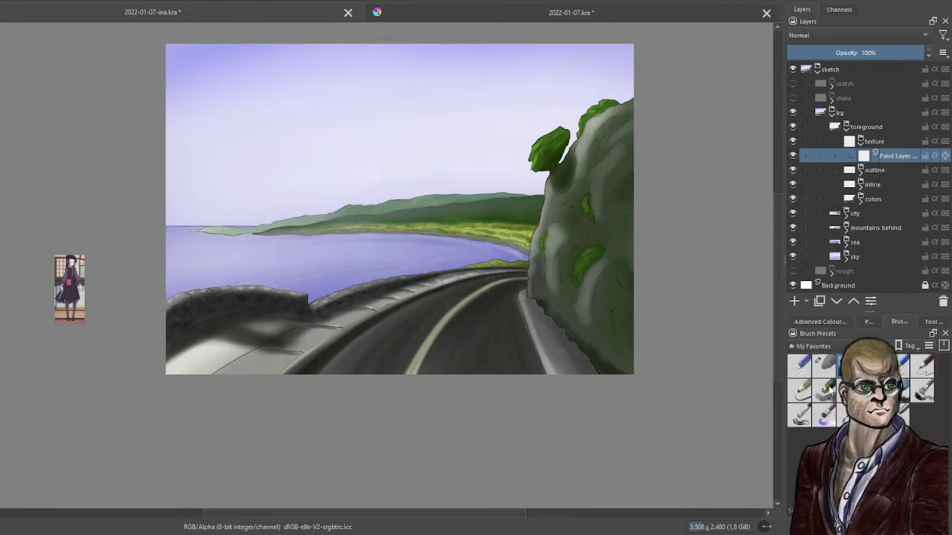
click(826, 390)
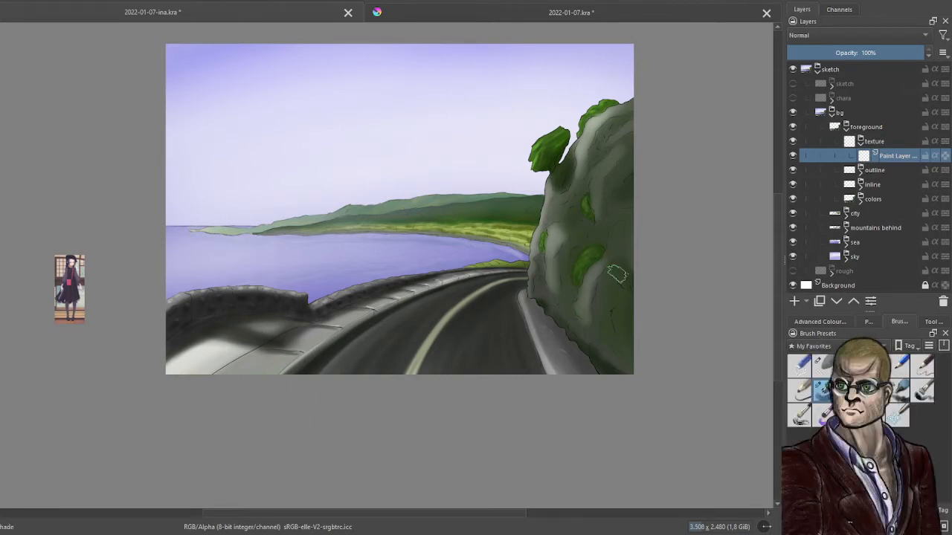
click(821, 321)
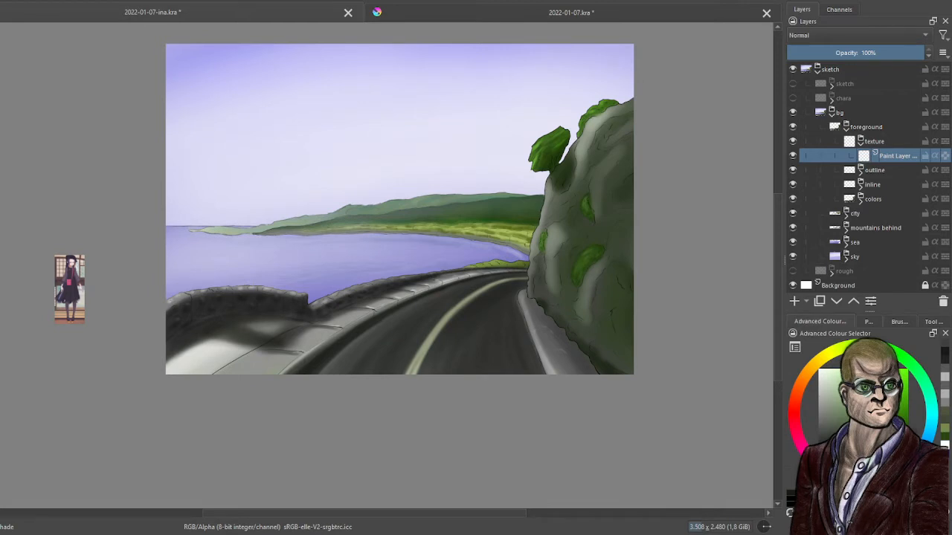
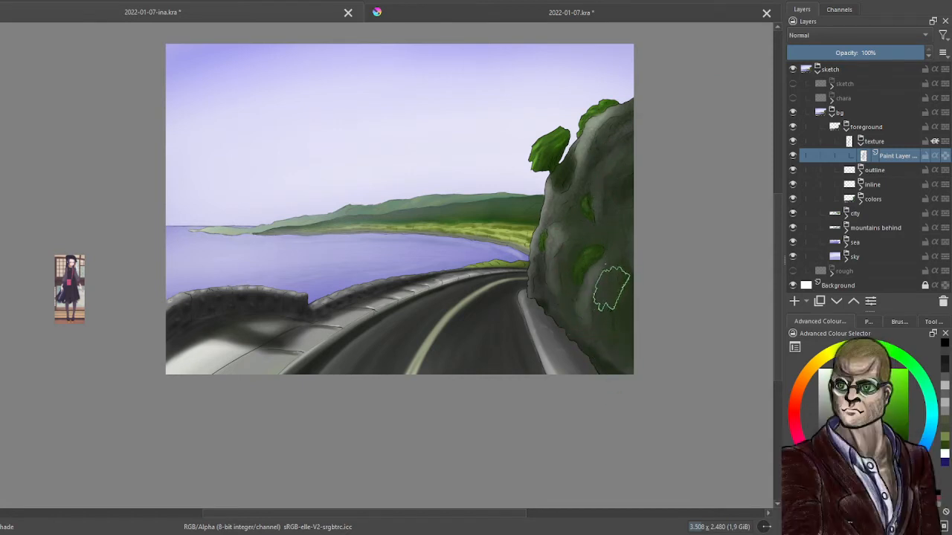
Brush dark texture over the stone wall beside the pavement on the texture group's paint layer.
scroll(574, 306, up, 1)
drag(474, 335, 606, 297)
drag(476, 302, 521, 288)
scroll(507, 294, up, 1)
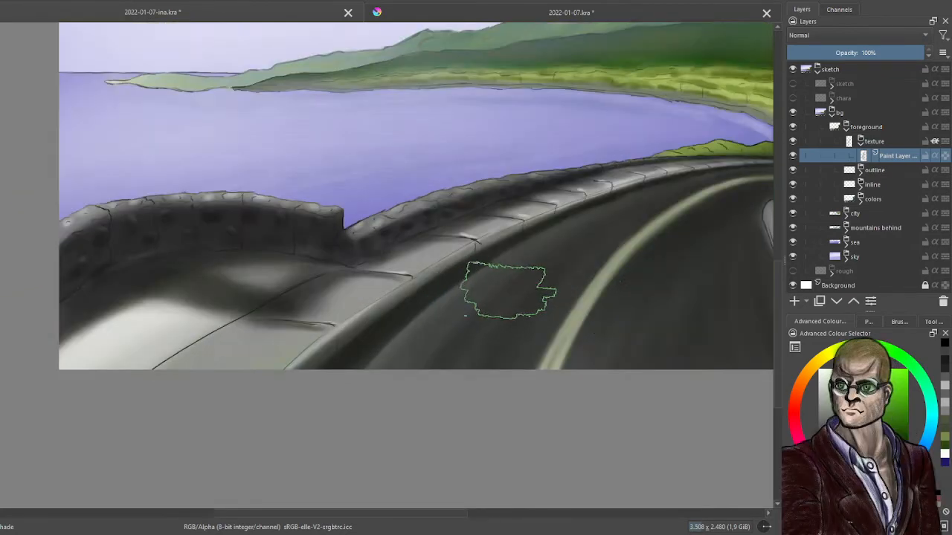
drag(606, 301, 454, 301)
scroll(463, 303, down, 1)
drag(554, 302, 536, 305)
scroll(534, 305, up, 1)
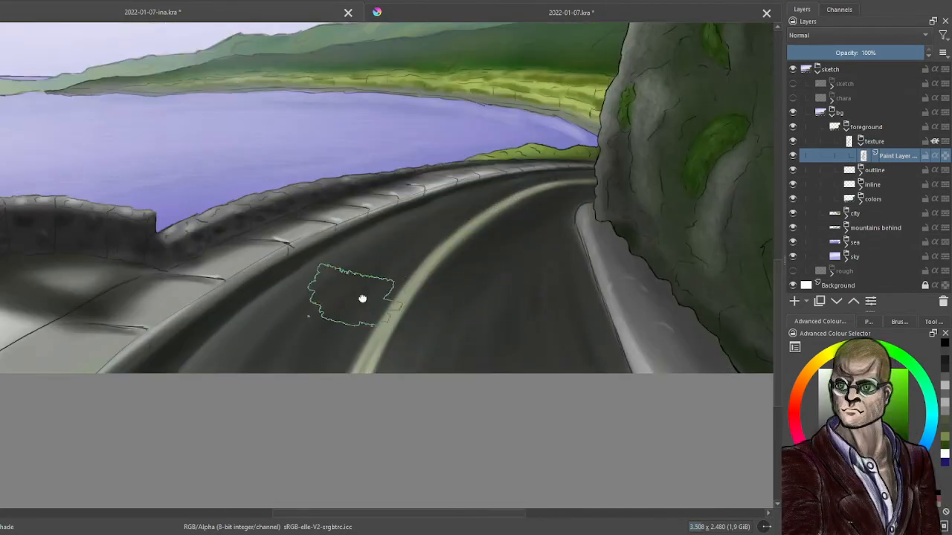
drag(349, 297, 605, 287)
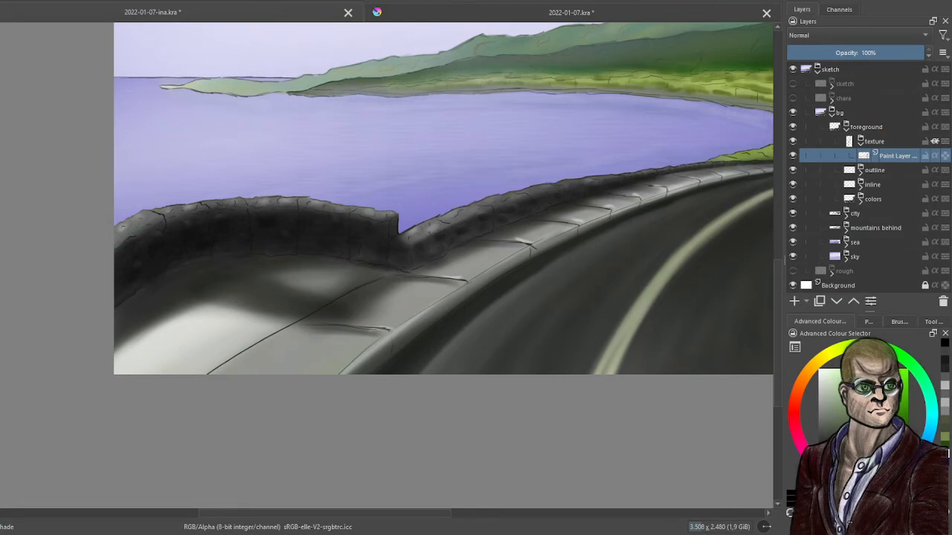
Darken the low green bush and the far end of the wall at the road's bend with texture strokes.
scroll(377, 297, up, 5)
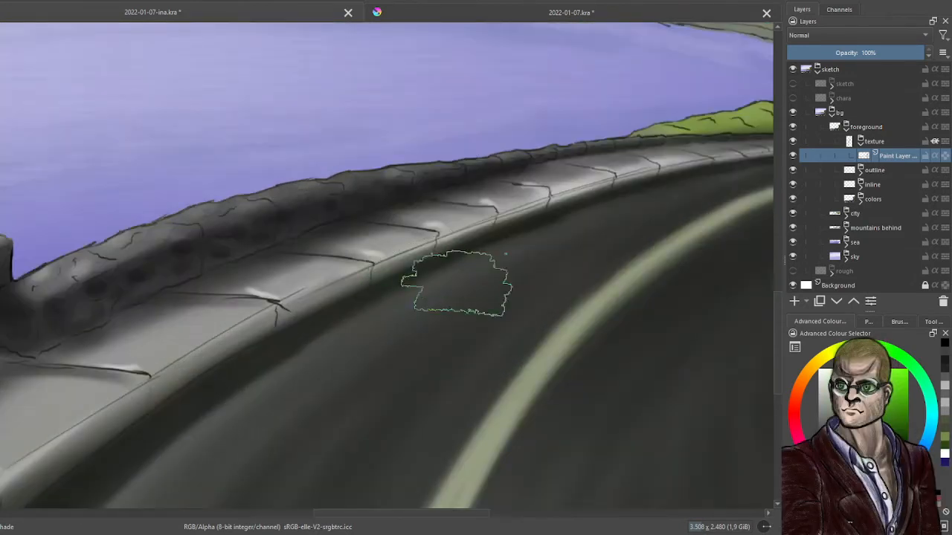
scroll(457, 283, down, 3)
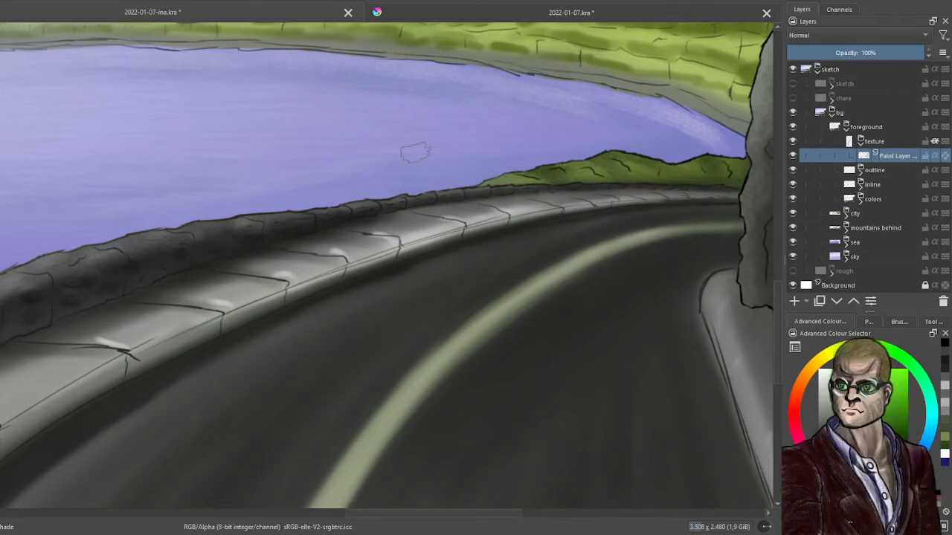
scroll(420, 142, down, 1)
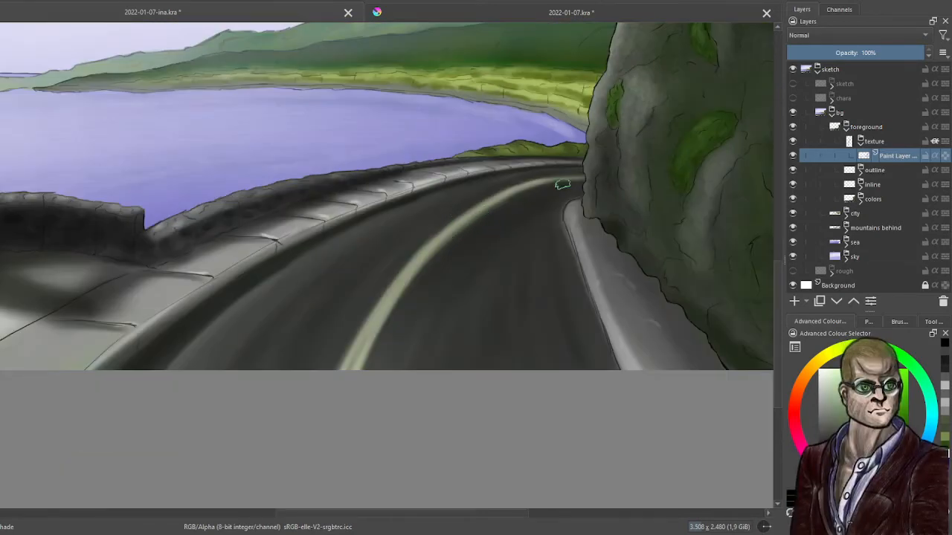
Brush dark texture onto the upper green patch of the rock face and compare it with the paint layer hidden temporarily.
drag(562, 184, 430, 297)
drag(471, 216, 464, 450)
scroll(456, 209, up, 1)
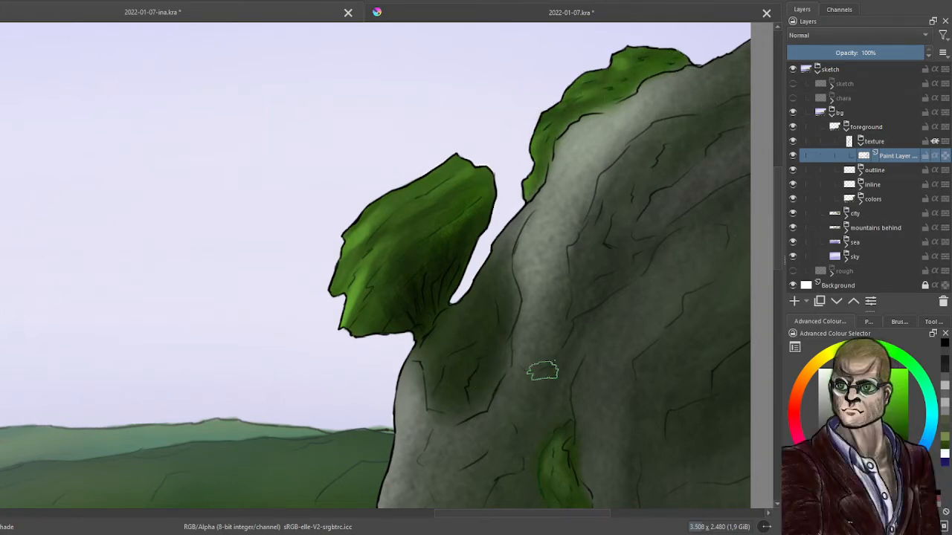
scroll(543, 370, down, 2)
scroll(494, 141, up, 4)
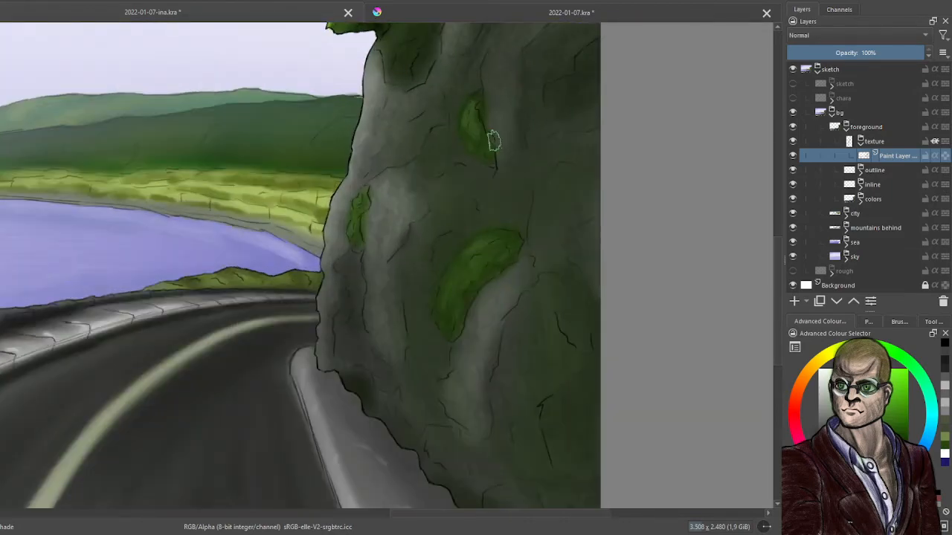
mouse_move(479, 97)
mouse_down()
mouse_move(464, 132)
mouse_move(480, 131)
mouse_move(476, 116)
mouse_move(489, 151)
mouse_up()
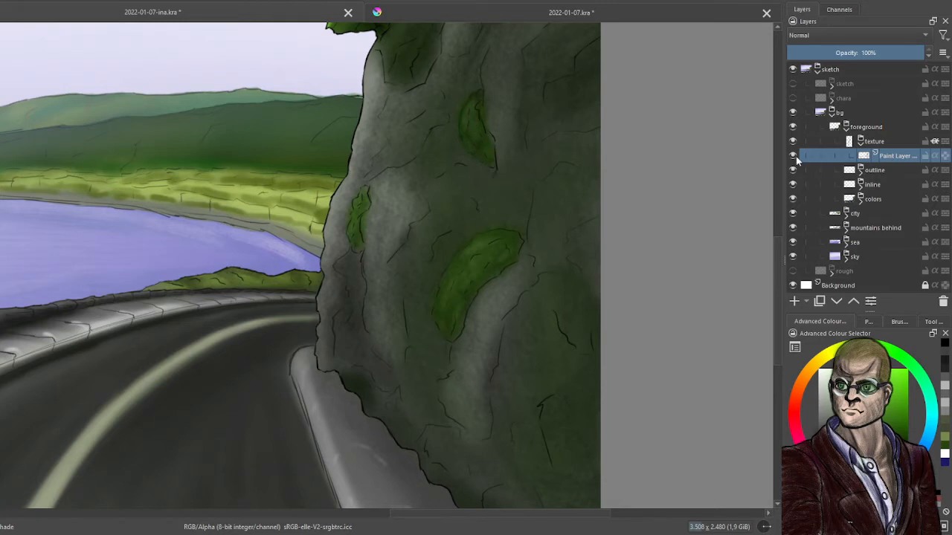
click(793, 156)
click(794, 156)
Roughen the three green patches on the rock face with further texture strokes.
mouse_move(476, 123)
mouse_down()
mouse_move(476, 146)
mouse_move(470, 129)
mouse_move(466, 138)
mouse_move(477, 149)
mouse_move(472, 107)
mouse_move(479, 150)
mouse_move(490, 122)
mouse_up()
mouse_move(439, 330)
mouse_down()
mouse_move(442, 292)
mouse_move(447, 322)
mouse_move(485, 267)
mouse_up()
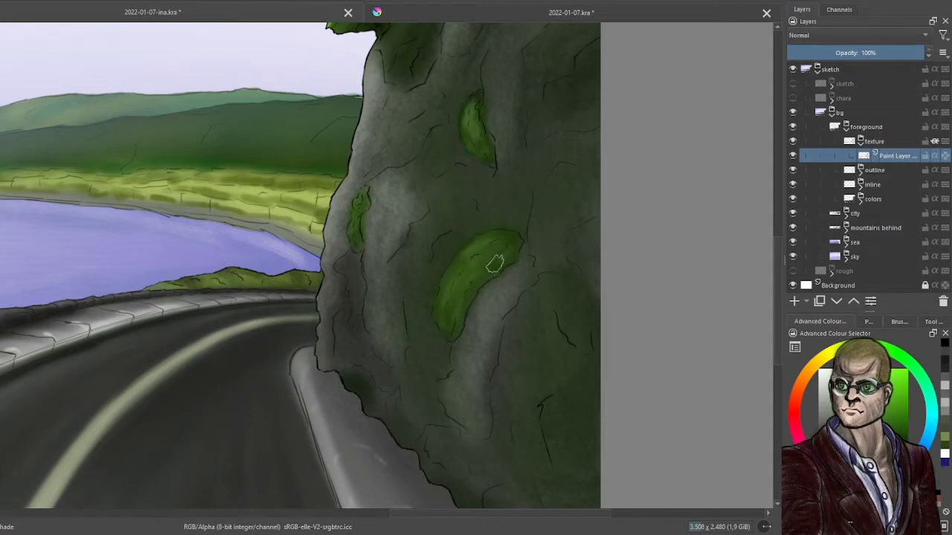
mouse_move(350, 234)
mouse_down()
mouse_move(362, 195)
mouse_move(360, 222)
mouse_move(362, 208)
mouse_up()
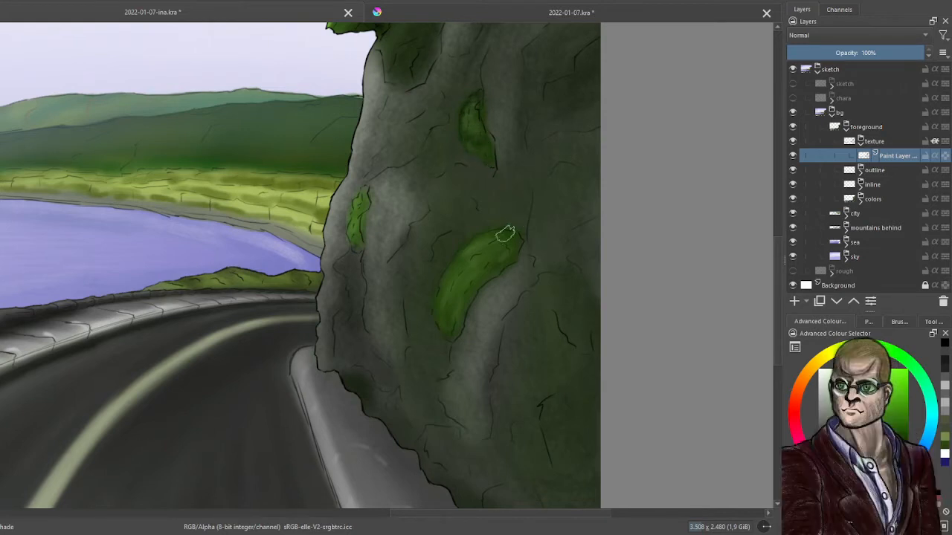
mouse_move(505, 235)
mouse_down()
mouse_move(497, 255)
mouse_move(480, 253)
mouse_move(484, 276)
mouse_move(505, 235)
mouse_move(529, 220)
mouse_move(501, 251)
mouse_move(444, 267)
mouse_move(463, 305)
mouse_move(438, 323)
mouse_move(453, 308)
mouse_up()
drag(351, 221, 358, 244)
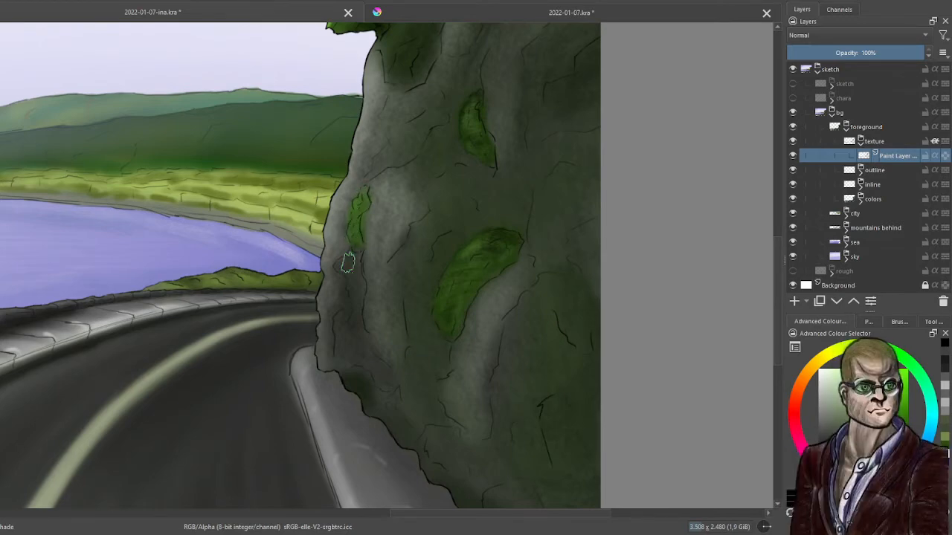
Brush texture over the wall's corner and stones and the sunlit part of the pavement.
scroll(348, 262, down, 3)
scroll(332, 330, up, 1)
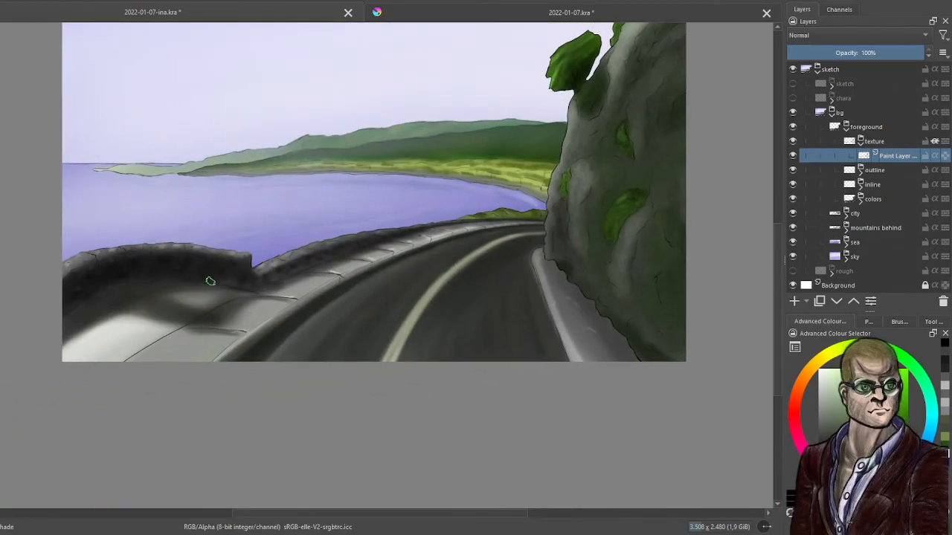
scroll(209, 276, up, 3)
scroll(326, 275, up, 1)
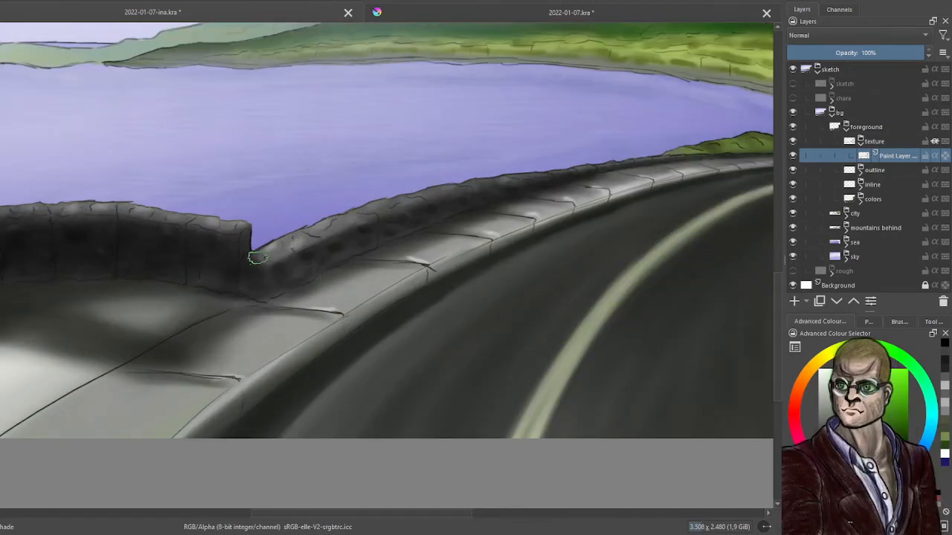
drag(257, 258, 261, 265)
mouse_move(271, 249)
mouse_down()
mouse_move(305, 228)
mouse_move(283, 253)
mouse_up()
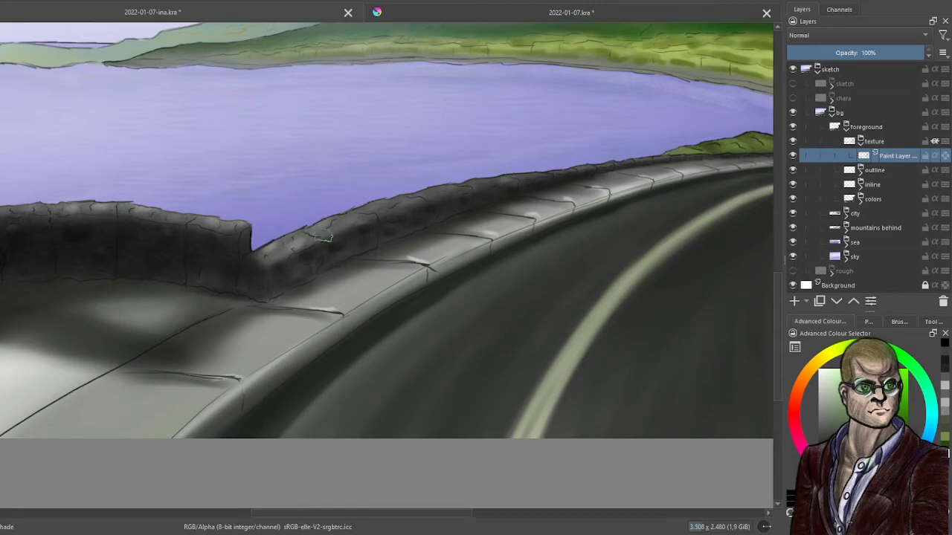
mouse_move(154, 214)
mouse_down()
mouse_move(240, 224)
mouse_move(419, 217)
mouse_up()
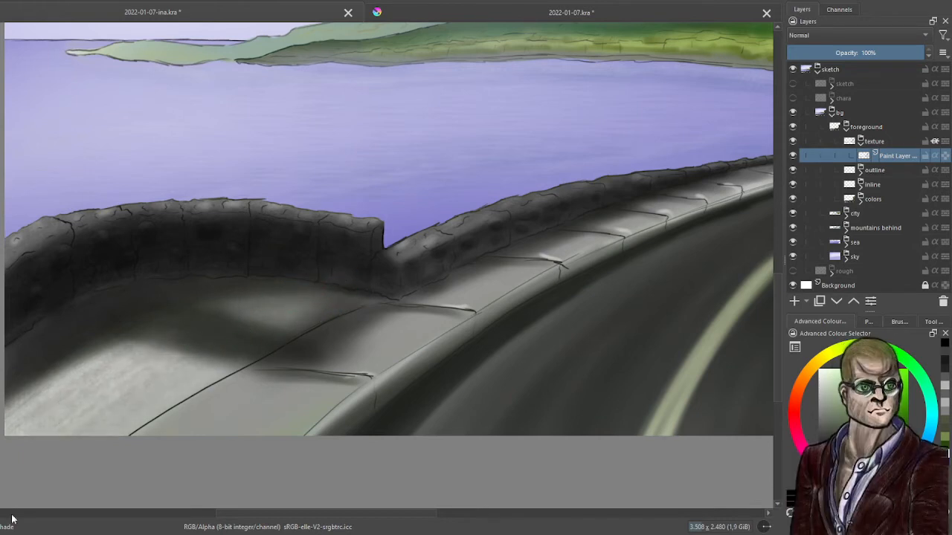
Add dark texture streaks along the road surface, following its curve.
scroll(430, 382, down, 5)
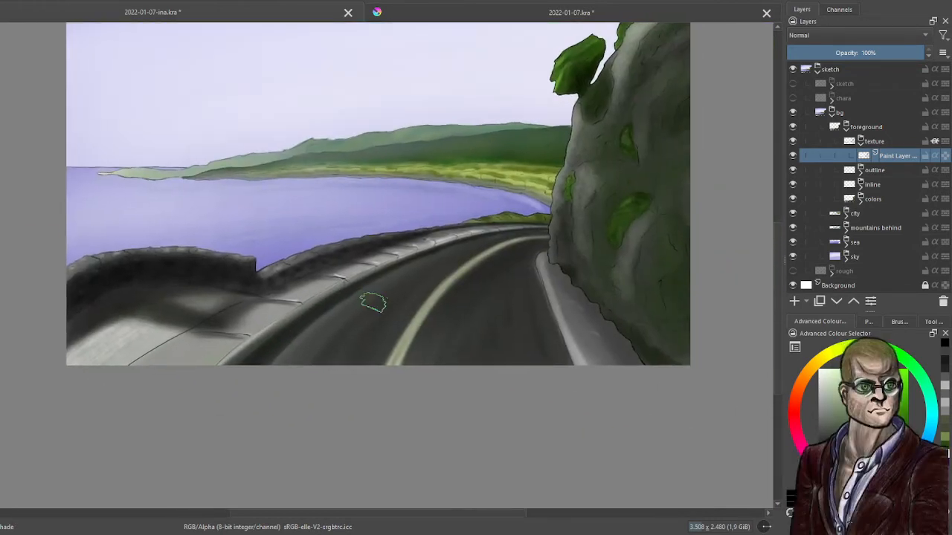
scroll(373, 303, up, 3)
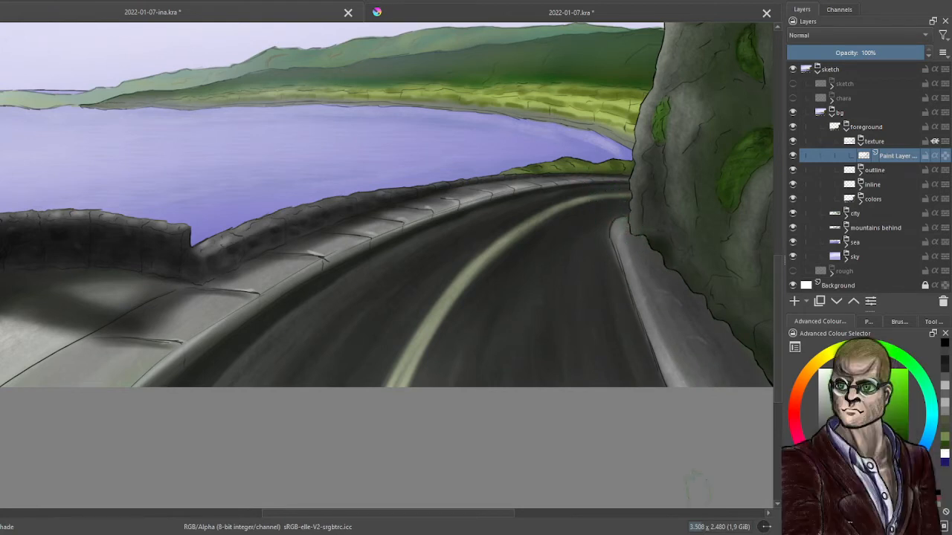
scroll(487, 450, down, 2)
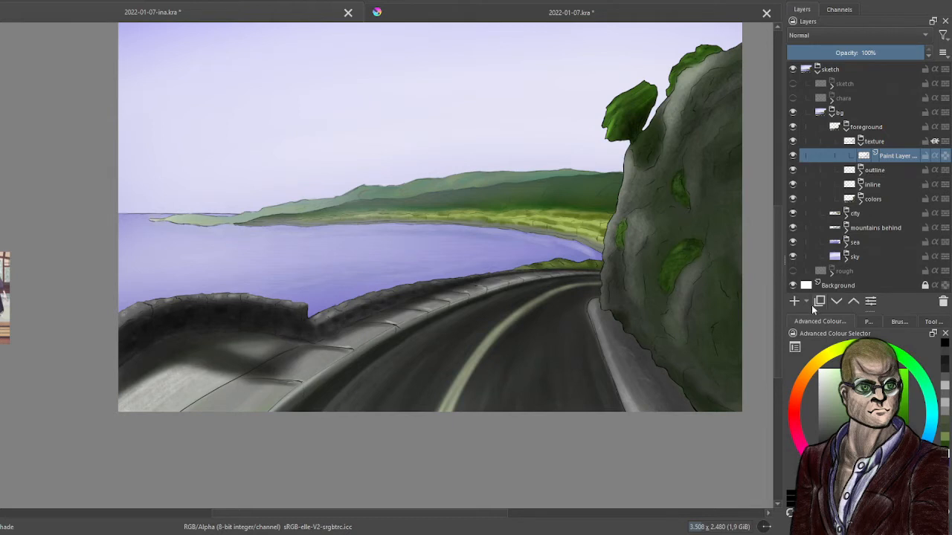
Add a paint layer at the top of the texture group with alpha inheritance on, and choose a large round brush.
click(795, 302)
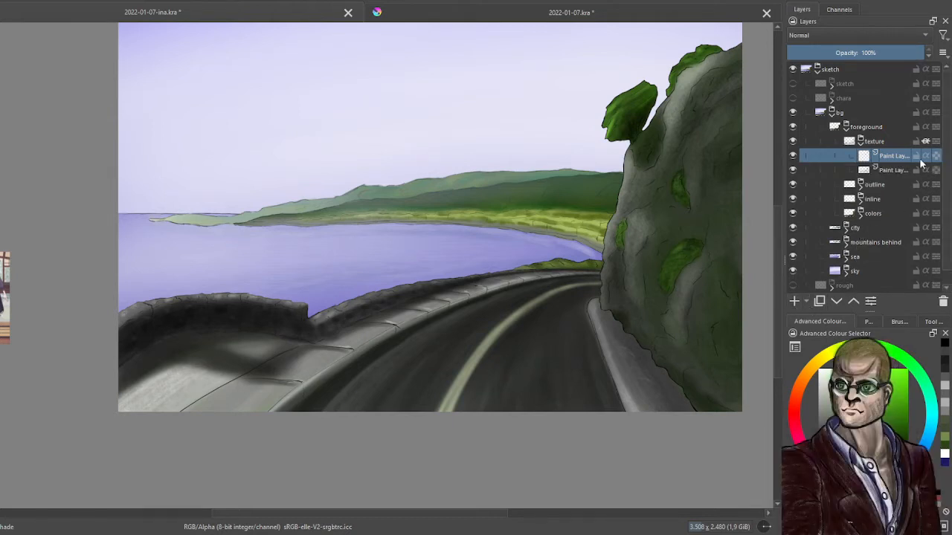
click(925, 156)
click(898, 322)
click(870, 323)
click(896, 323)
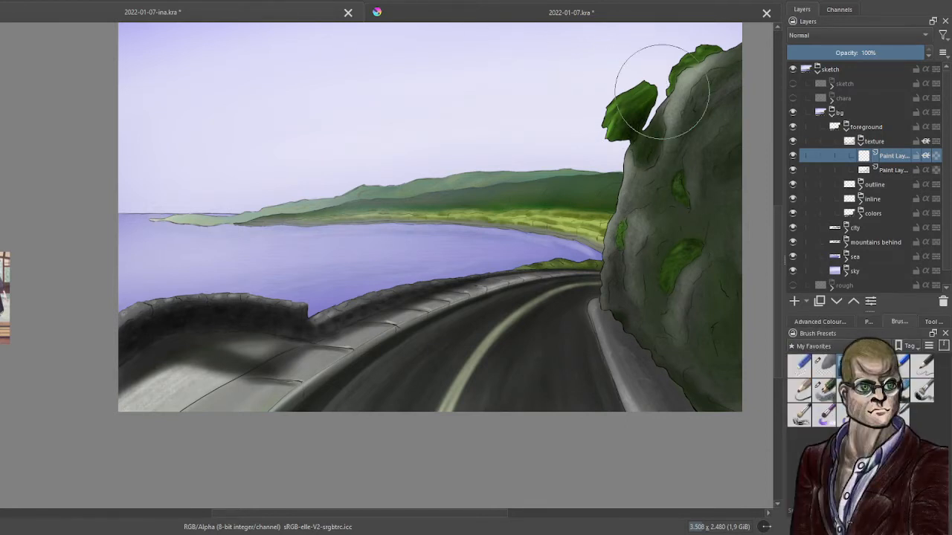
Brush white over the wall, road and rock on the new layer to lighten their texture.
click(821, 322)
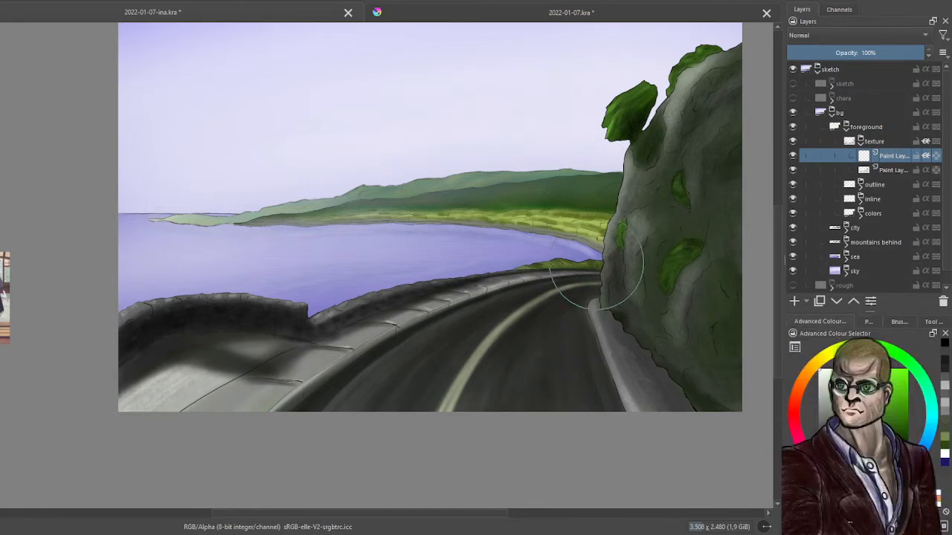
mouse_move(688, 130)
mouse_down()
mouse_move(706, 187)
mouse_move(655, 398)
mouse_move(567, 305)
mouse_move(349, 349)
mouse_move(287, 255)
mouse_move(149, 320)
mouse_up()
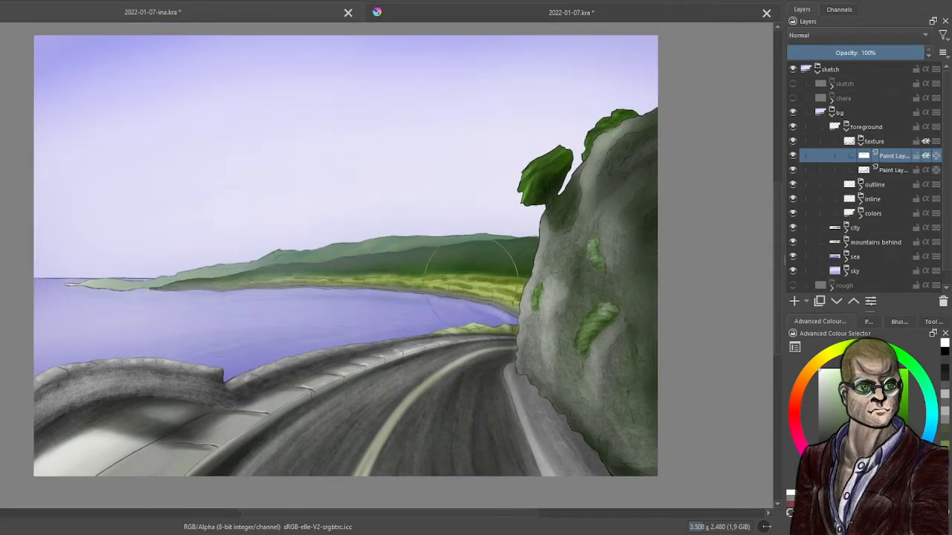
mouse_move(583, 134)
mouse_down()
mouse_move(621, 186)
mouse_move(640, 297)
mouse_move(638, 446)
mouse_up()
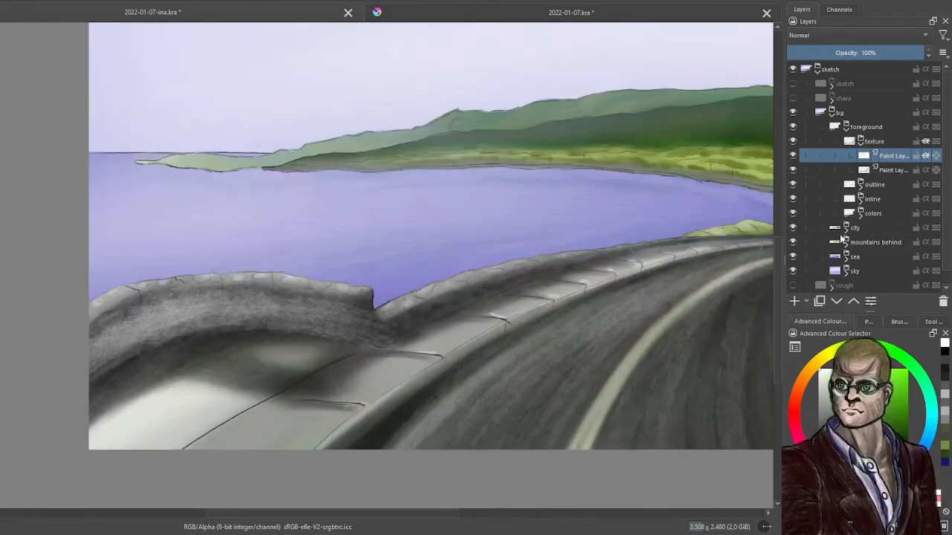
Add another paint layer at the top of the texture group with alpha inheritance on, and keep it as the active layer.
key(Insert)
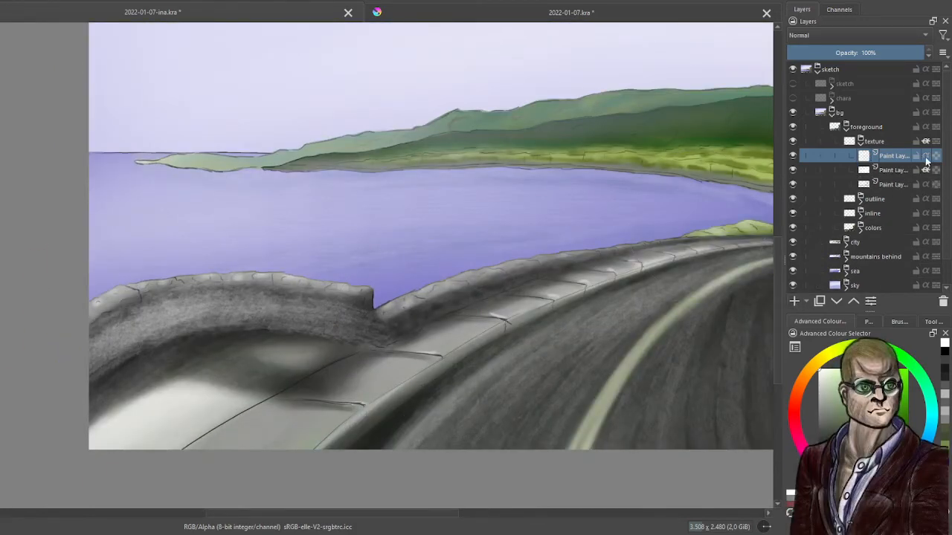
click(926, 156)
drag(502, 244, 412, 238)
scroll(413, 238, down, 2)
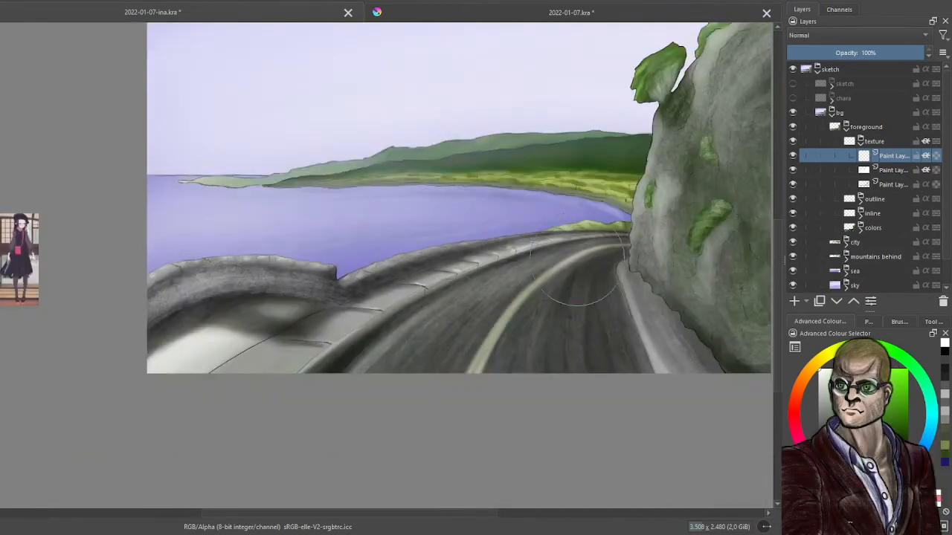
click(894, 171)
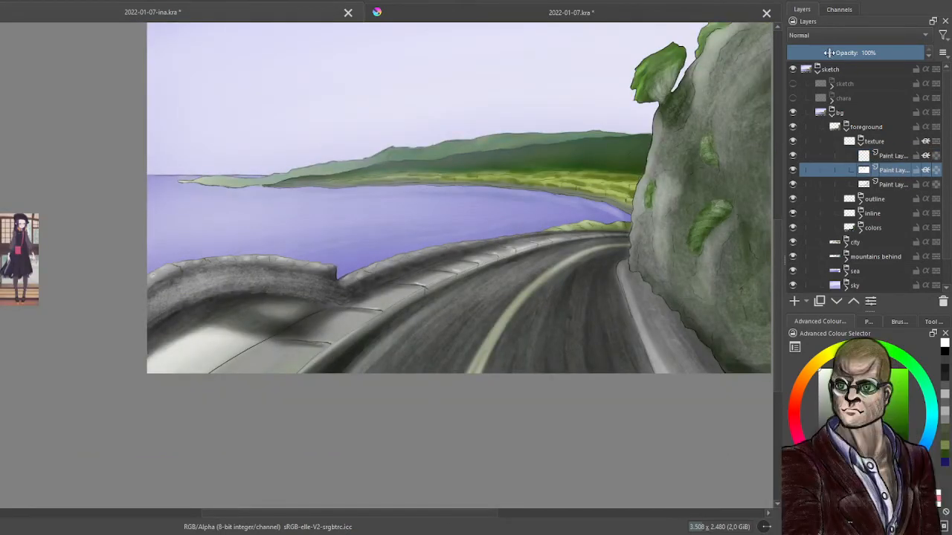
click(895, 156)
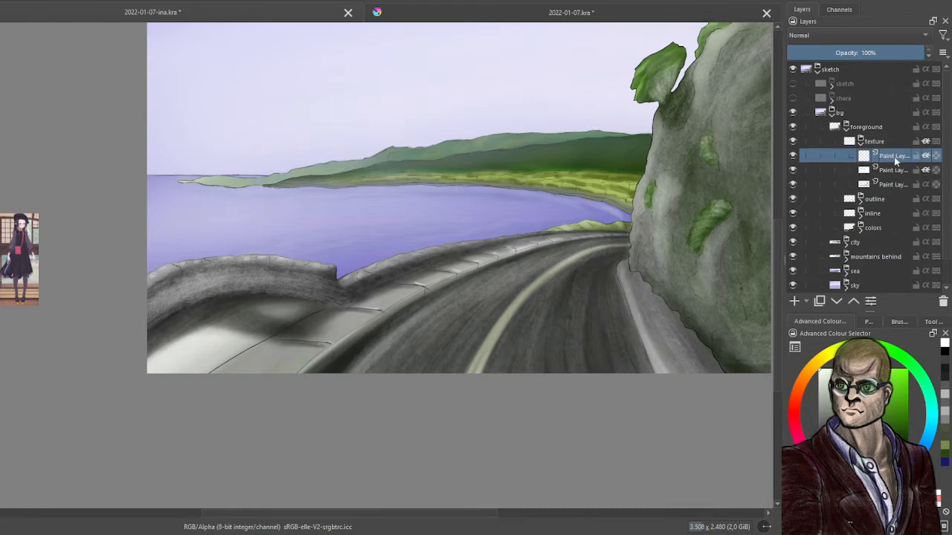
scroll(592, 194, up, 2)
scroll(425, 245, up, 2)
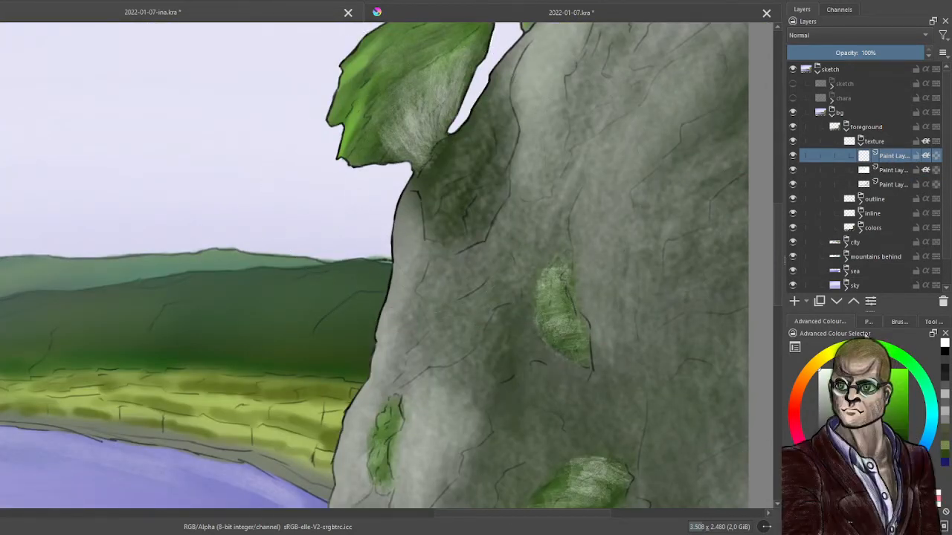
scroll(417, 260, down, 5)
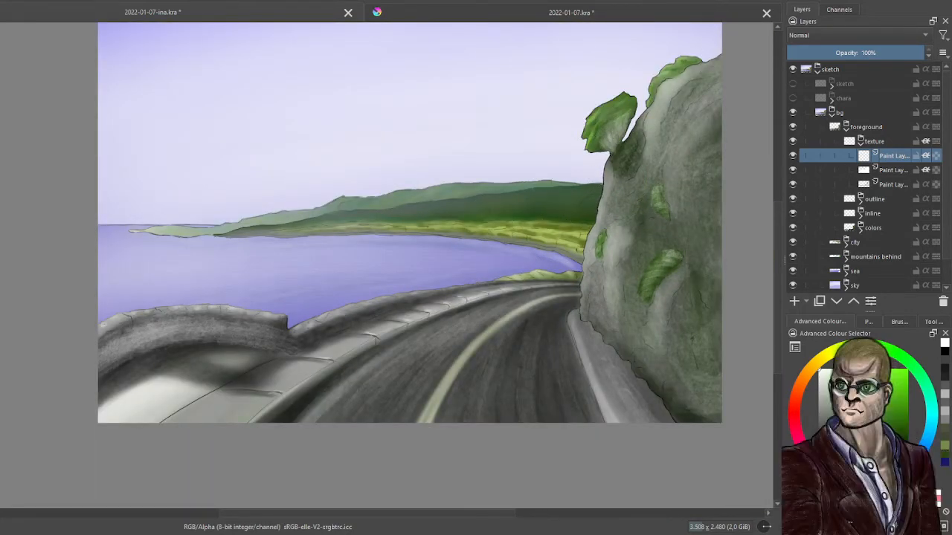
Hide the middle paint layer in the texture group and lower the bottom texture layer's opacity to 30%.
click(926, 170)
click(927, 171)
click(792, 170)
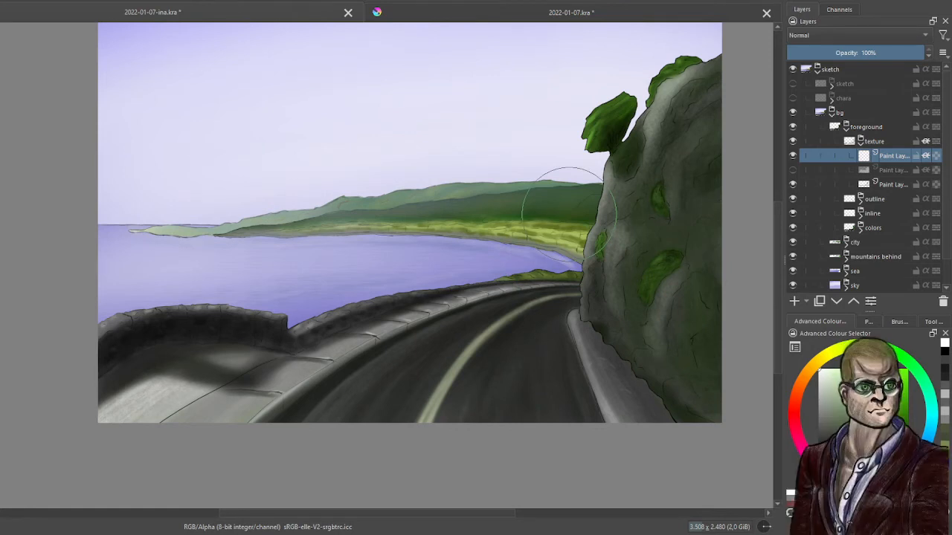
scroll(520, 219, down, 1)
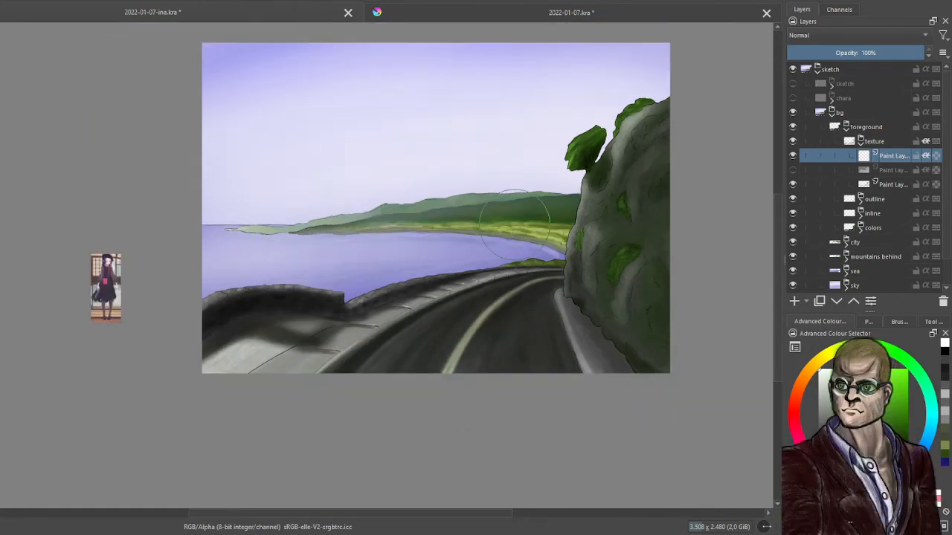
click(889, 185)
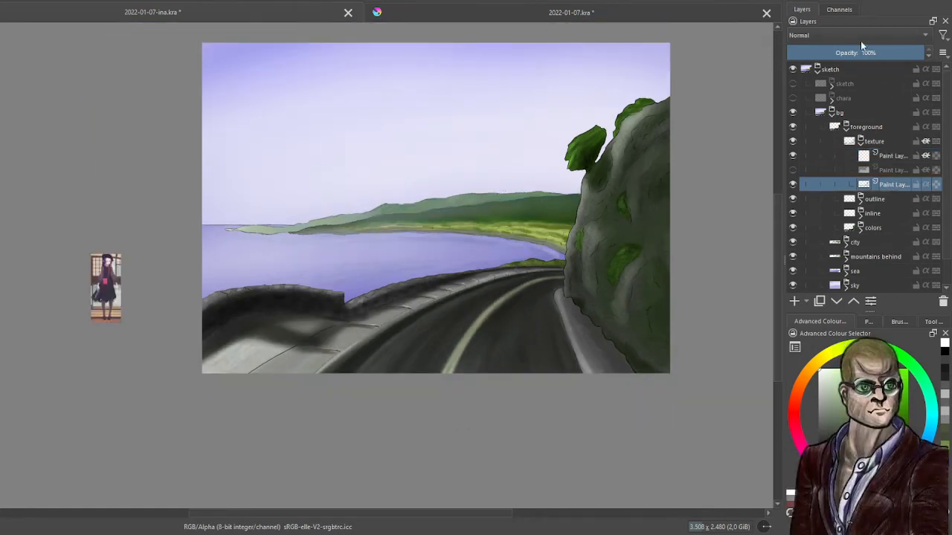
click(892, 156)
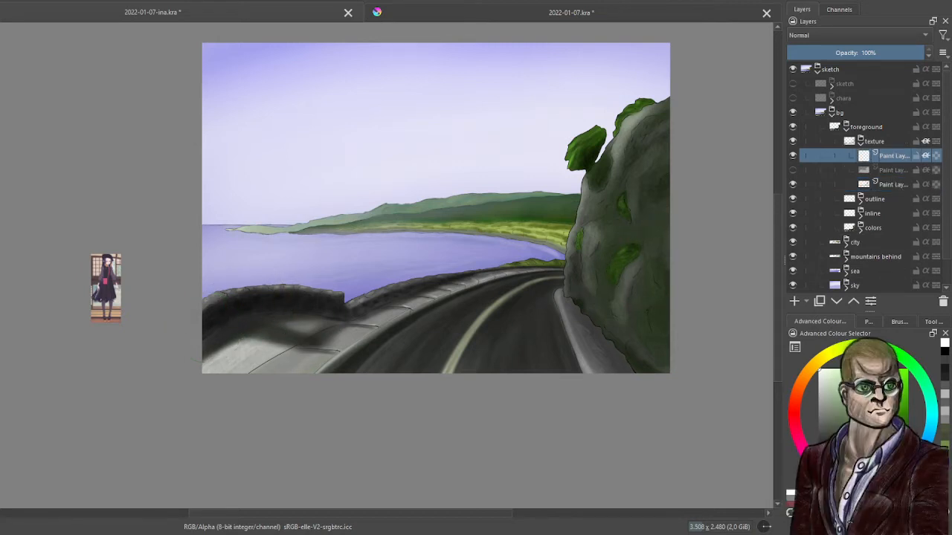
click(884, 185)
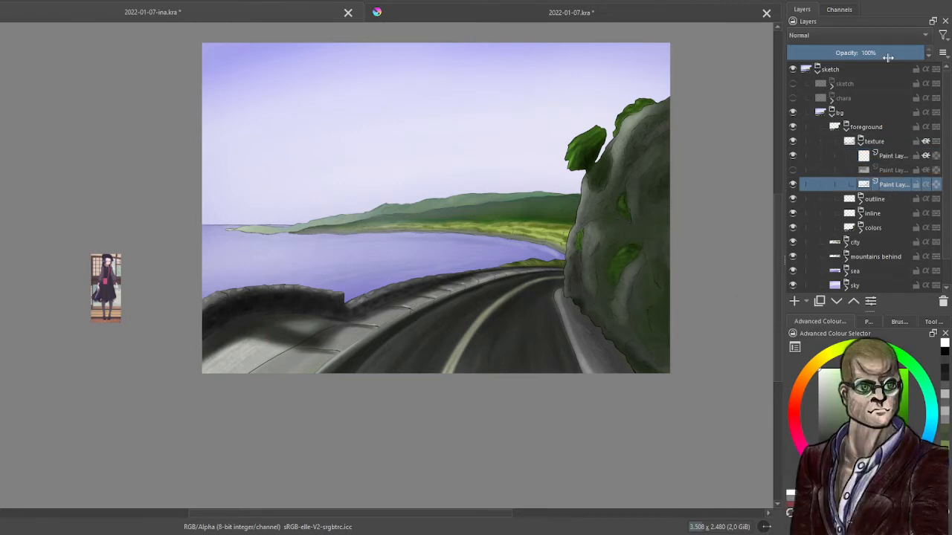
drag(886, 54, 827, 53)
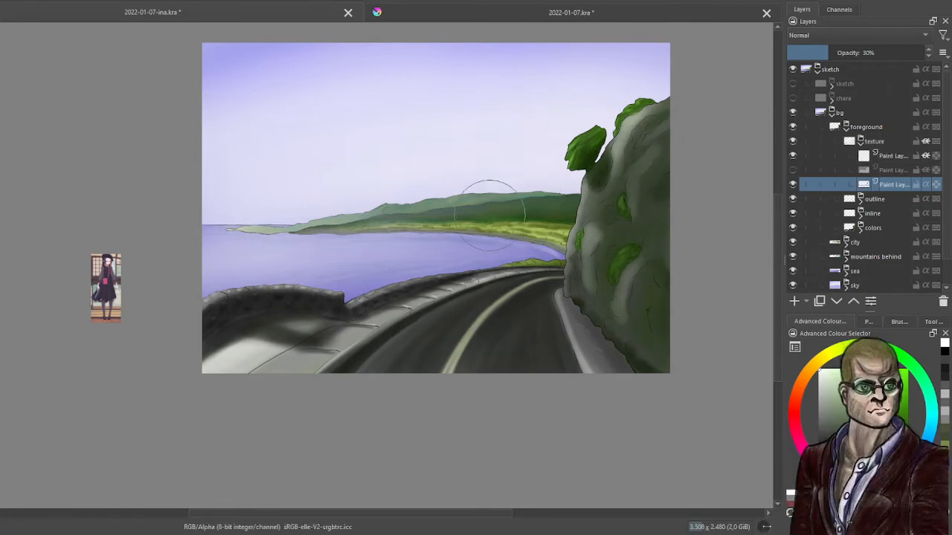
Add a paint layer at the top of the foreground's outline group and save the document.
click(860, 142)
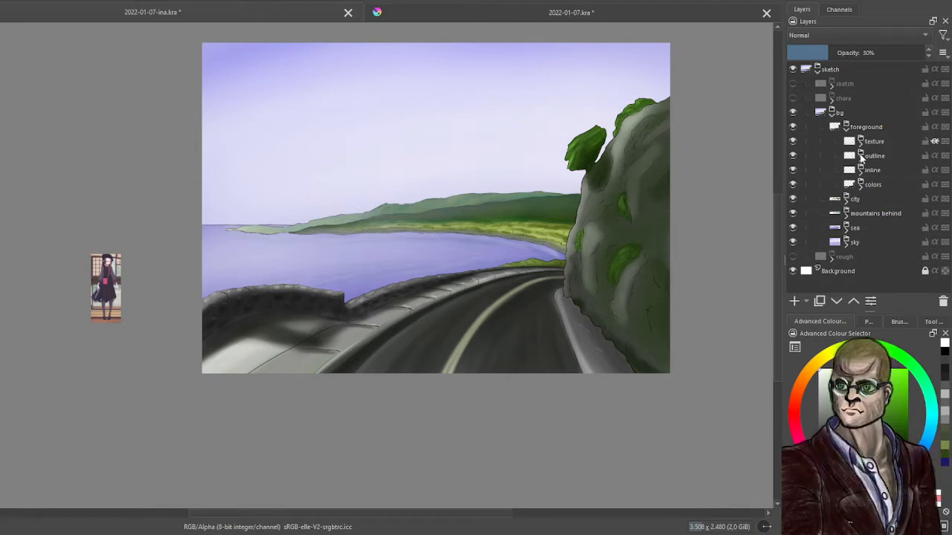
click(861, 155)
click(892, 171)
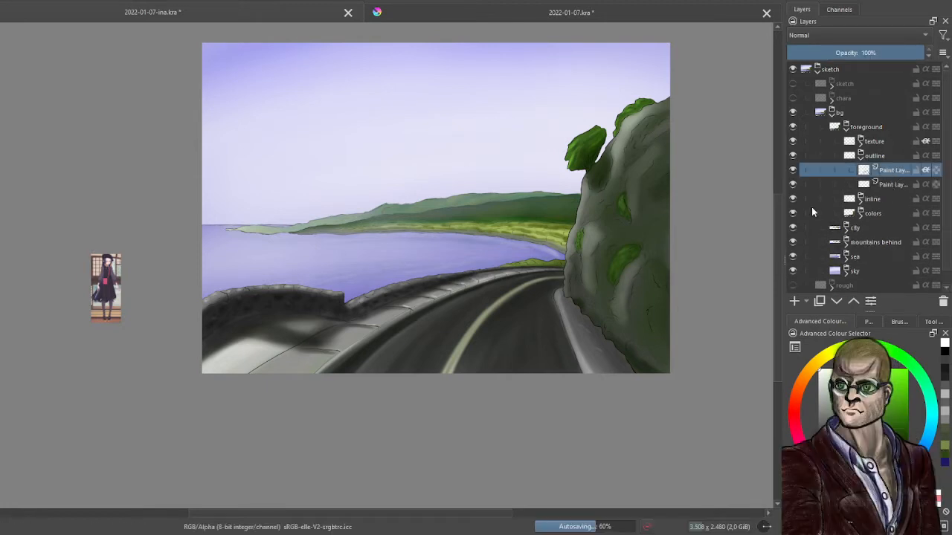
click(794, 301)
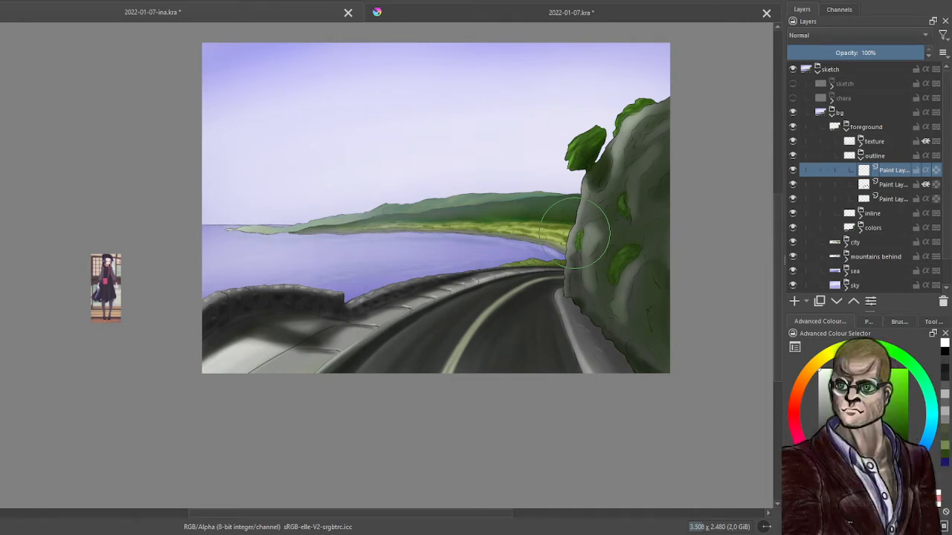
key(ctrl+s)
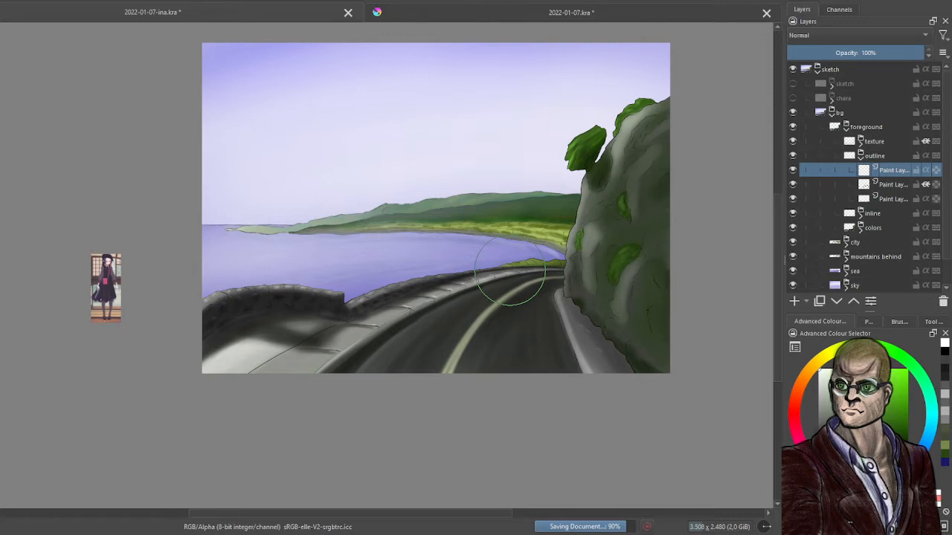
Switch to a small round brush preset for inking the stone wall's outline.
drag(525, 246, 546, 363)
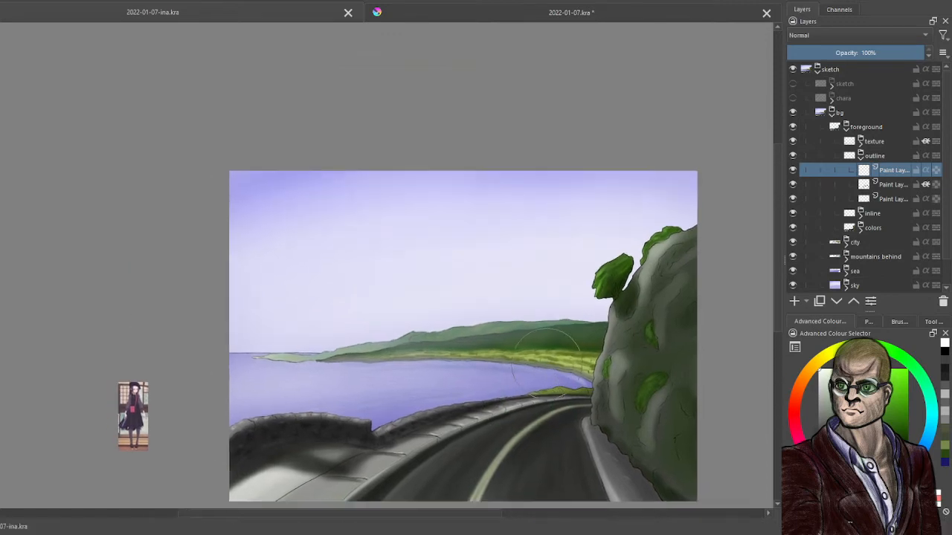
scroll(546, 362, up, 6)
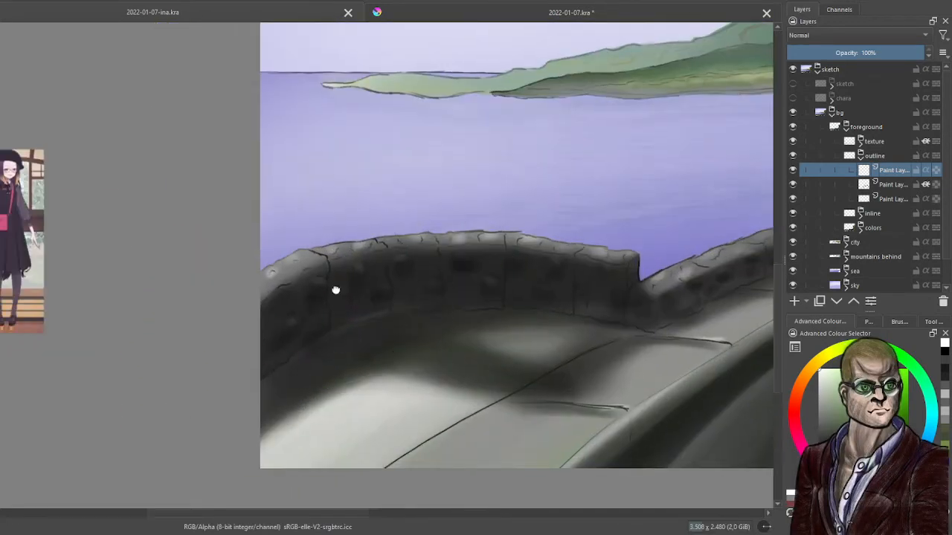
scroll(408, 286, up, 4)
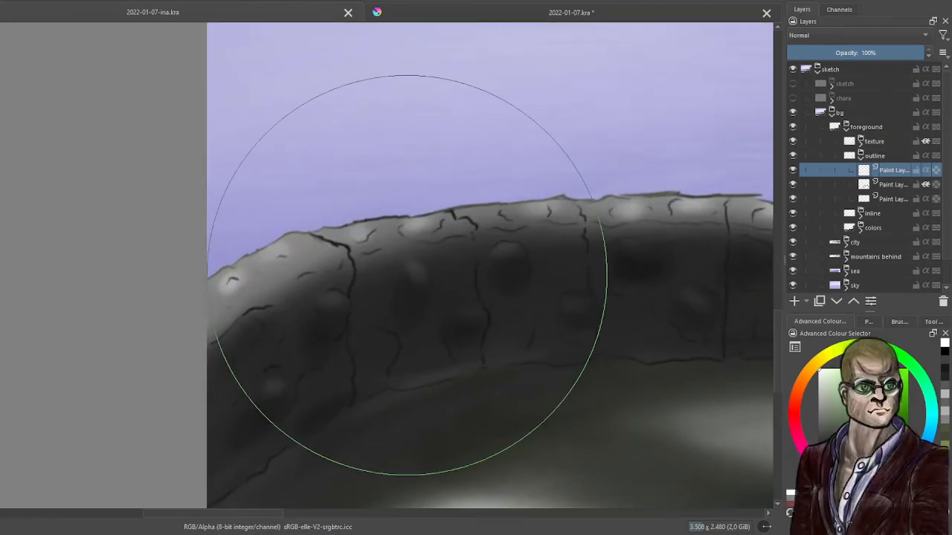
click(868, 321)
click(899, 321)
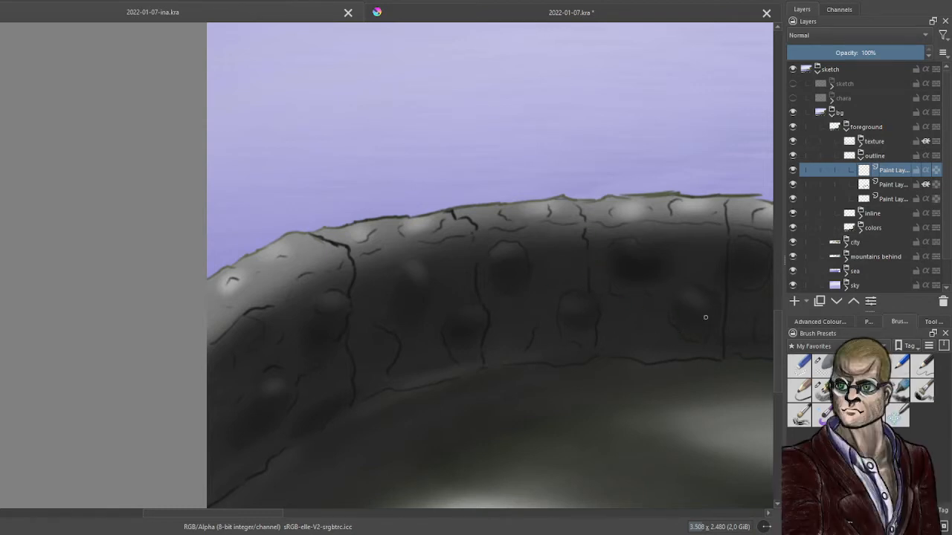
click(825, 322)
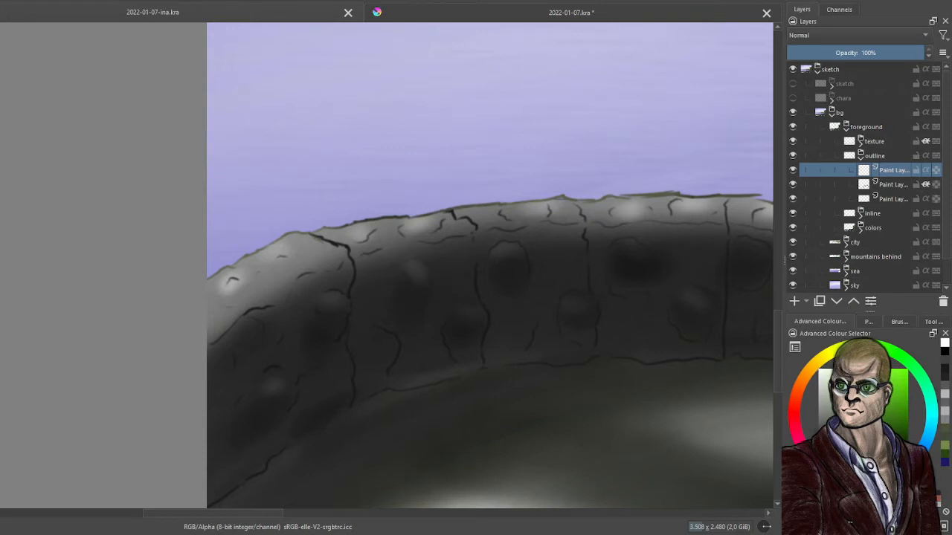
Try brush strokes over the sea above the wall and undo them.
mouse_move(409, 153)
mouse_down()
mouse_move(486, 155)
mouse_move(570, 136)
mouse_up()
key(ctrl+z)
mouse_move(447, 140)
mouse_down()
mouse_move(471, 119)
mouse_move(544, 139)
mouse_up()
key(ctrl+z)
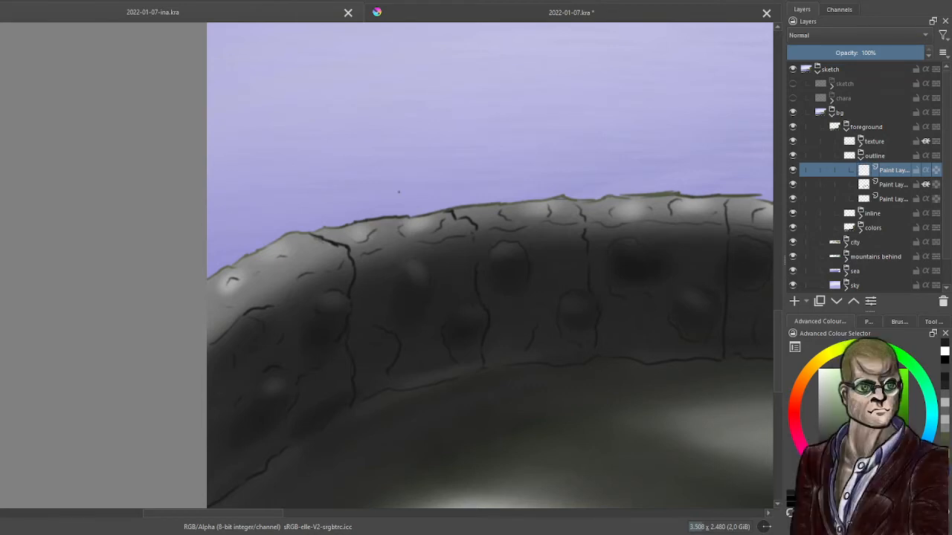
Ink a dark outline along the wall's top edge, from the canvas's left edge across the first stones.
scroll(229, 236, up, 2)
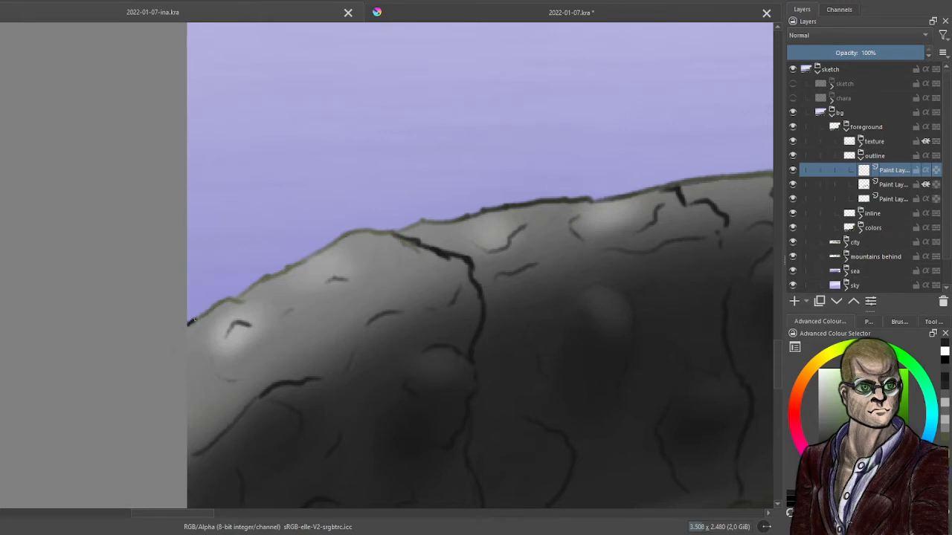
mouse_move(233, 299)
mouse_down()
mouse_move(354, 231)
mouse_move(396, 232)
mouse_up()
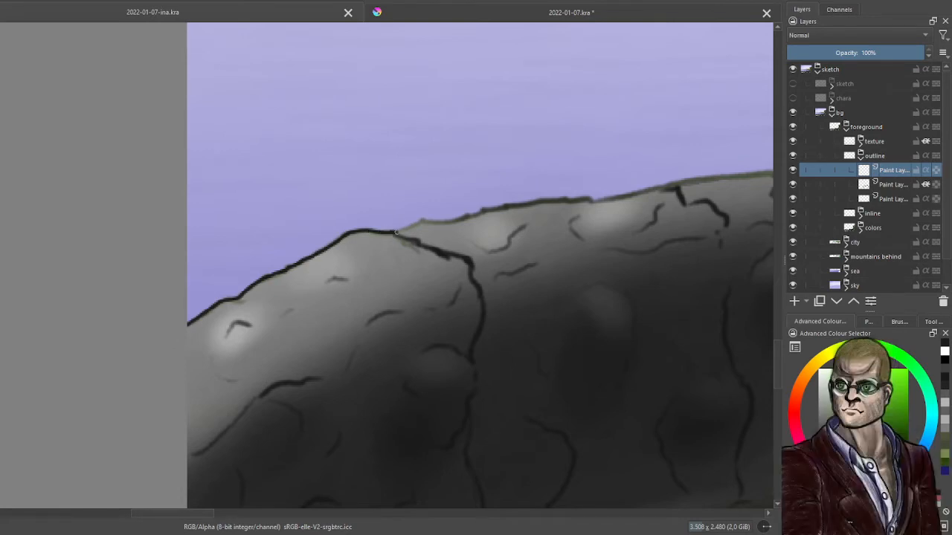
drag(442, 221, 612, 199)
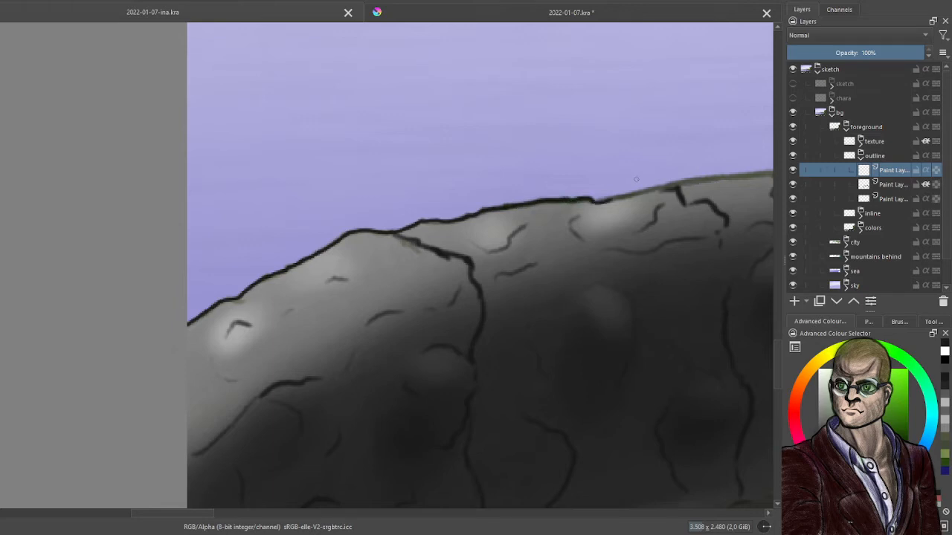
Extend the dark outline along the wall's top edge over its highest stretch to the start of the downward slope.
scroll(635, 179, down, 2)
scroll(635, 179, down, 2)
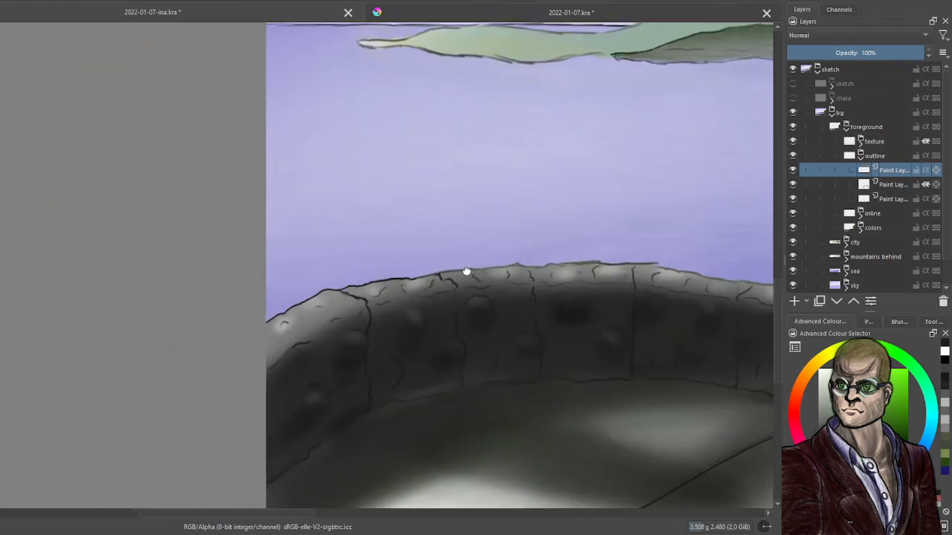
scroll(464, 272, up, 5)
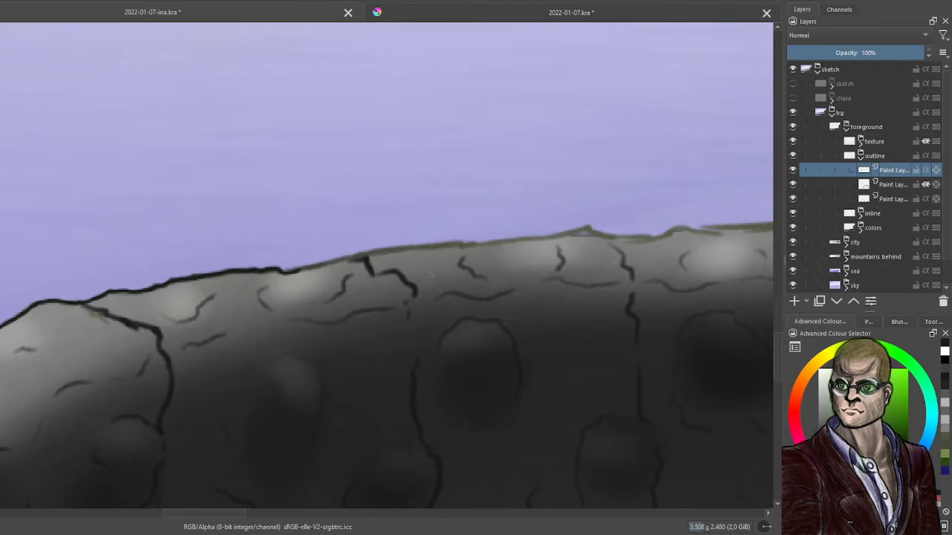
mouse_move(294, 271)
mouse_down()
mouse_move(379, 252)
mouse_move(588, 229)
mouse_move(655, 238)
mouse_move(741, 228)
mouse_up()
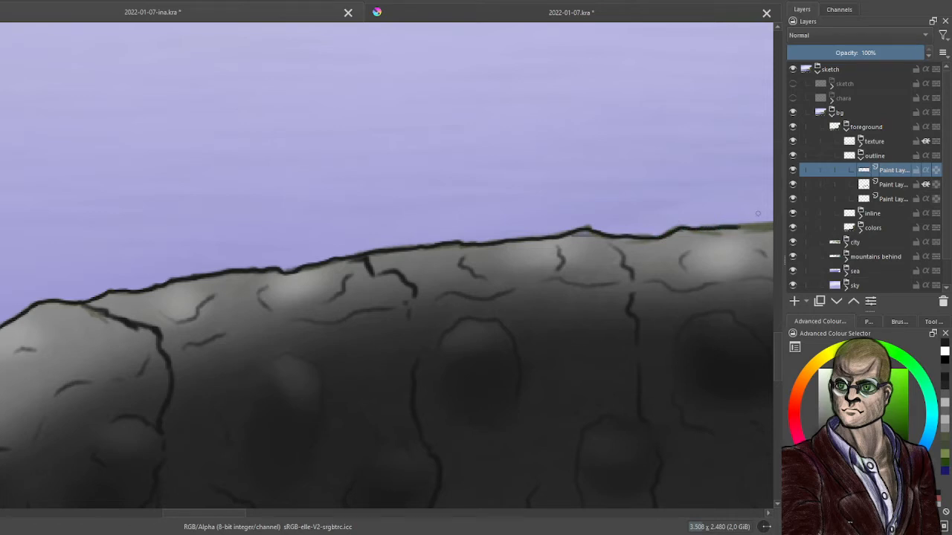
scroll(648, 189, down, 5)
scroll(435, 282, up, 5)
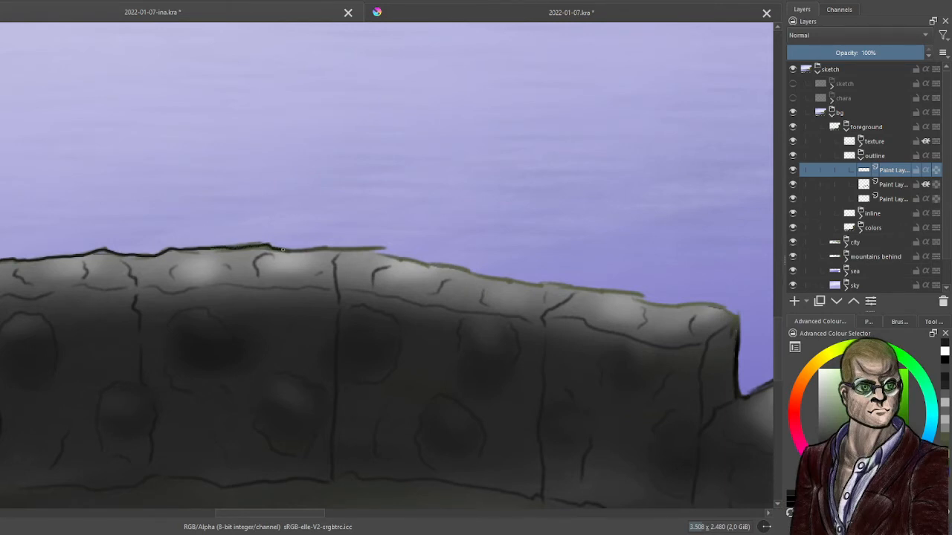
mouse_move(282, 249)
mouse_down()
mouse_move(379, 248)
mouse_move(403, 259)
mouse_up()
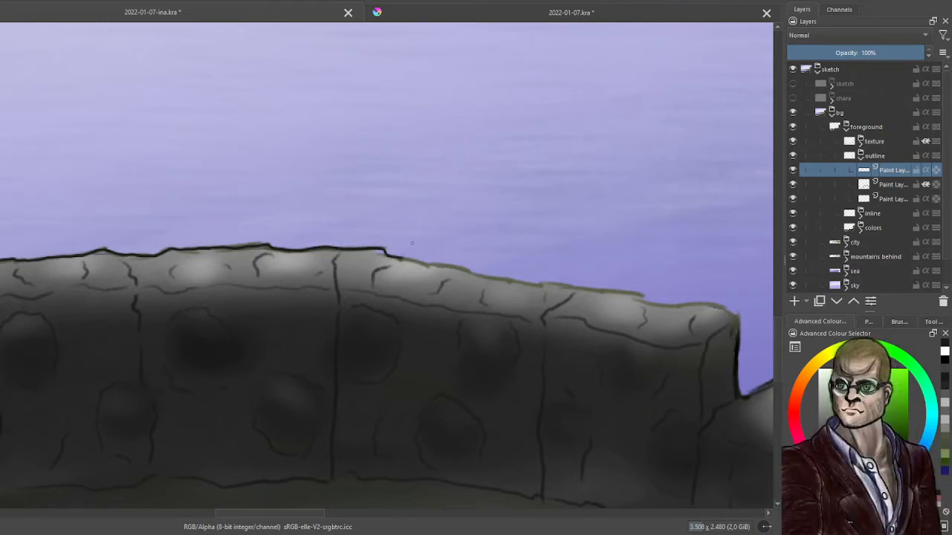
drag(326, 165, 347, 136)
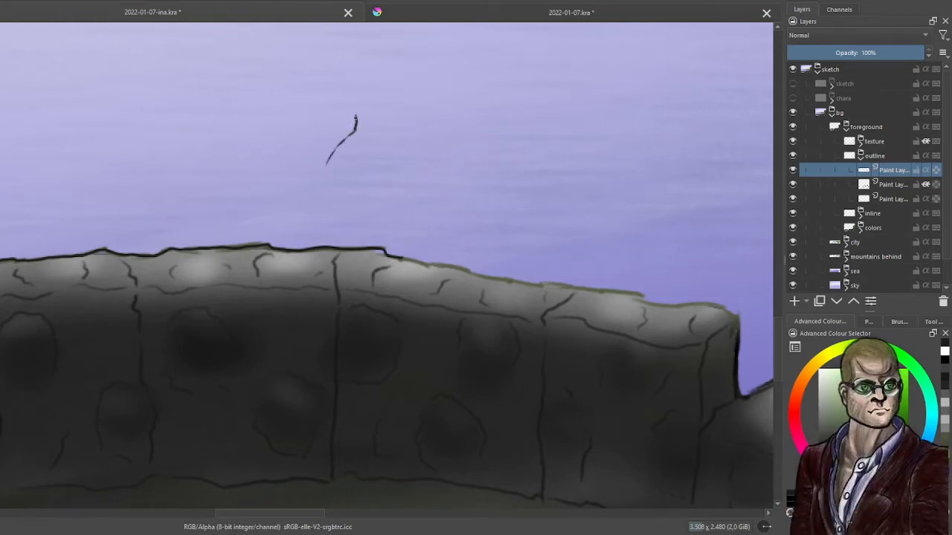
key(ctrl+z)
key(ctrl+z)
key(ctrl+z)
scroll(504, 246, up, 2)
drag(484, 285, 346, 255)
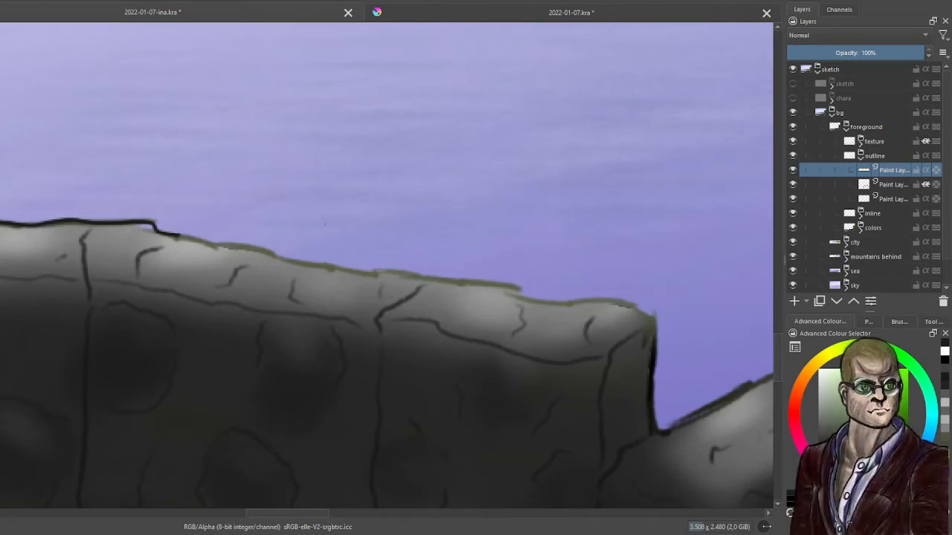
mouse_move(324, 222)
mouse_down()
mouse_move(414, 93)
mouse_move(563, 127)
mouse_move(571, 182)
mouse_up()
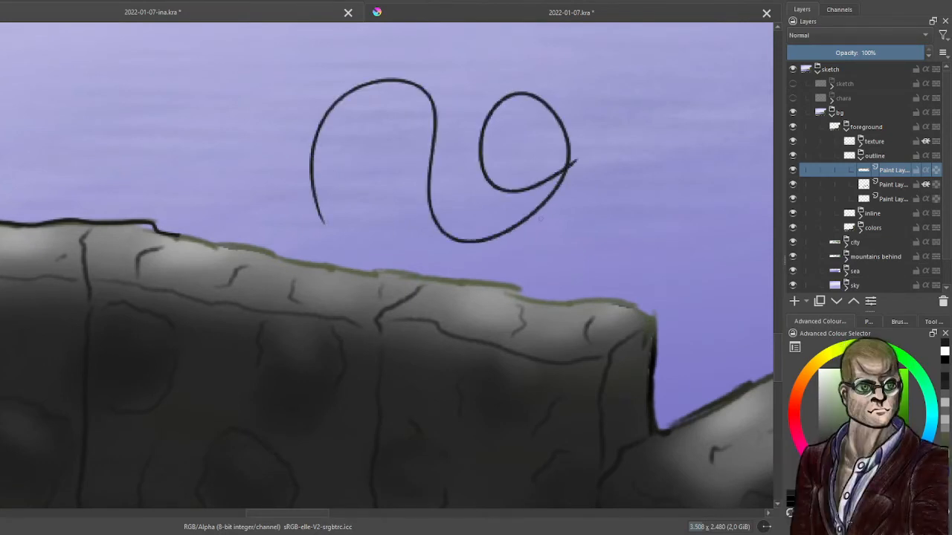
key(ctrl+z)
mouse_move(472, 442)
mouse_down()
mouse_move(246, 173)
mouse_move(414, 376)
mouse_up()
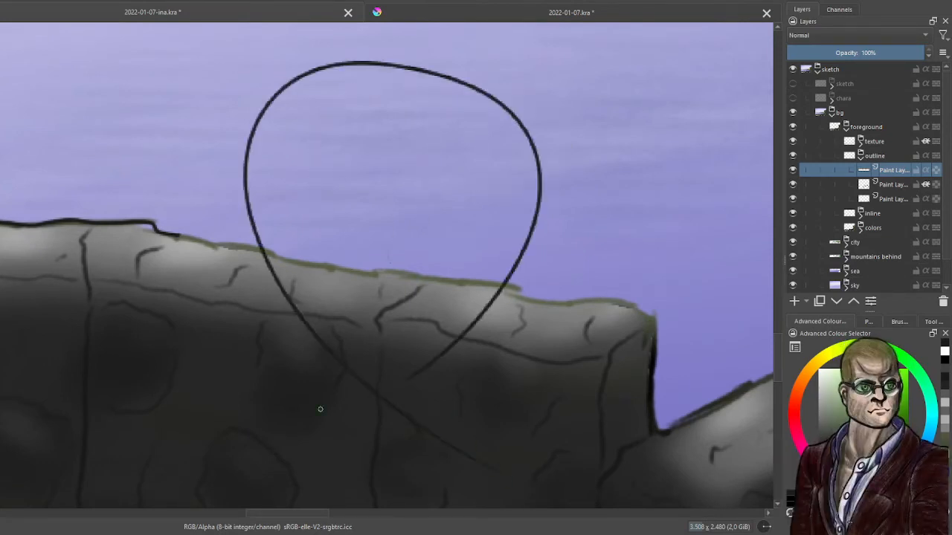
key(ctrl+z)
mouse_move(249, 351)
mouse_down()
mouse_move(414, 82)
mouse_move(484, 58)
mouse_up()
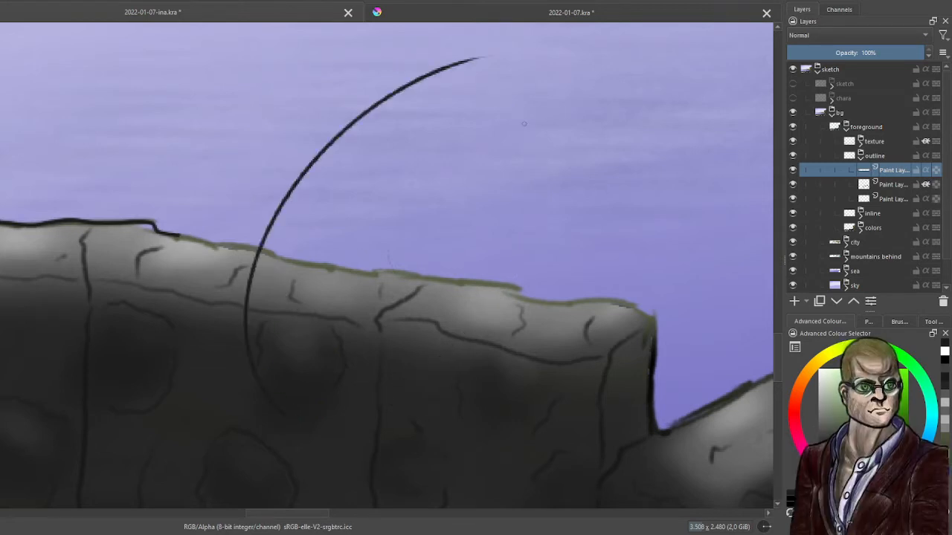
key(ctrl+z)
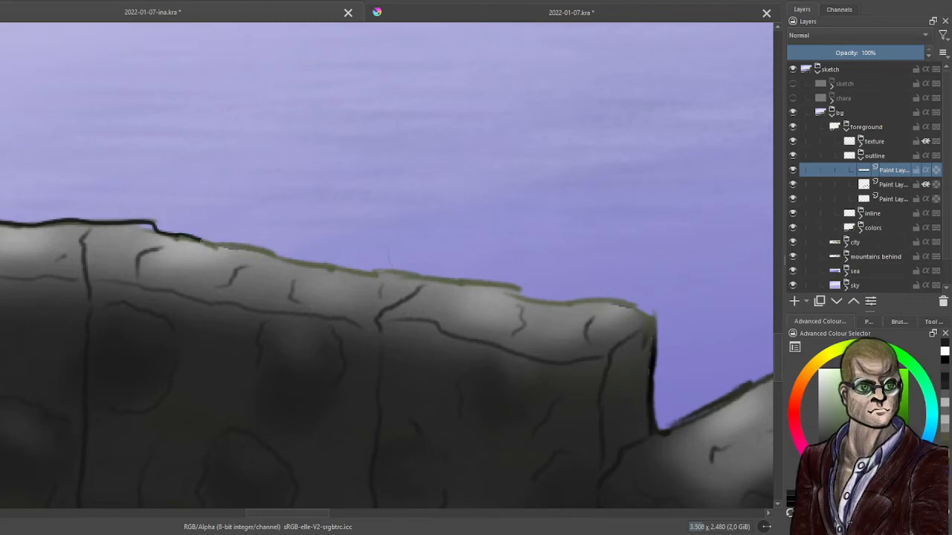
Ink a dark outline along the wall's top edge down its sloping stretch to the rounded corner above the notch.
drag(189, 236, 272, 254)
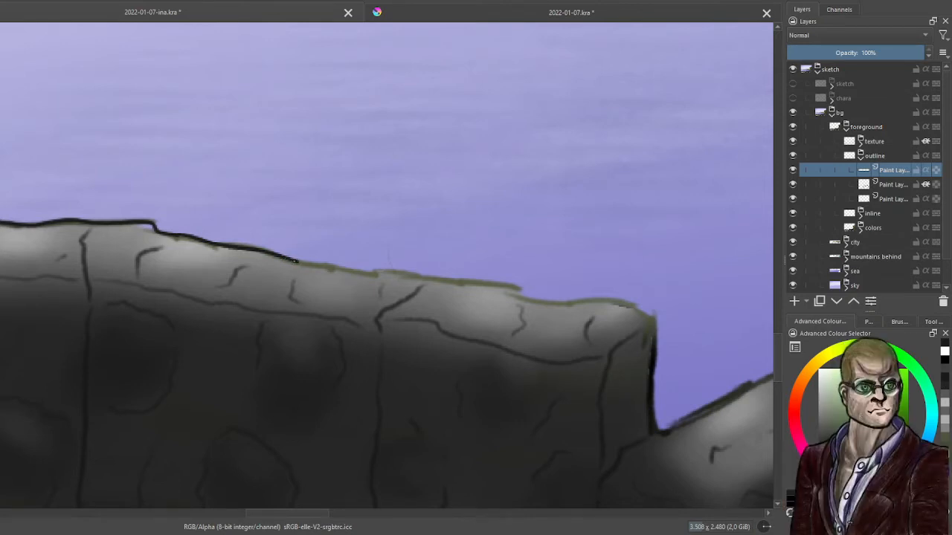
mouse_move(298, 262)
mouse_down()
mouse_move(488, 285)
mouse_move(533, 301)
mouse_move(625, 305)
mouse_move(650, 319)
mouse_up()
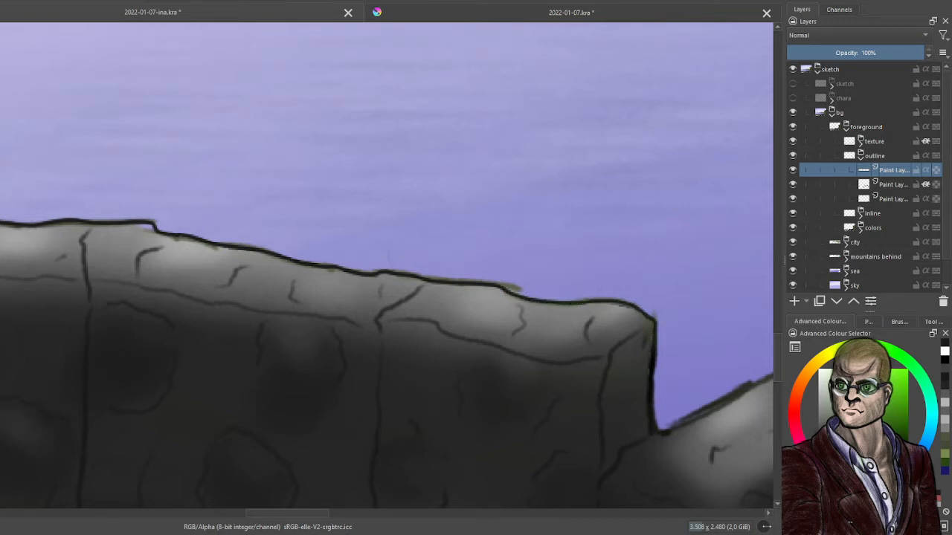
Ink a dark outline along the top edge of the rising roadside wall, from the notch up across its first stones.
scroll(674, 339, down, 5)
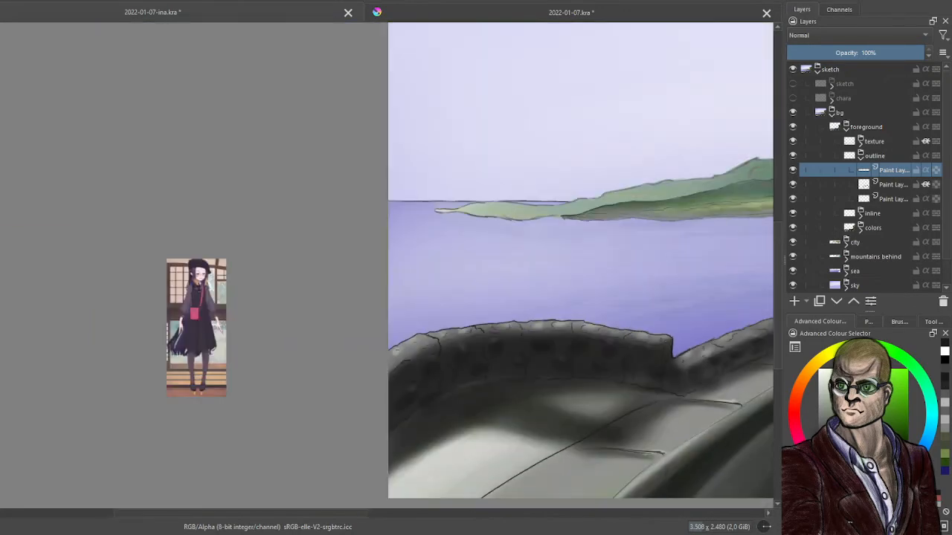
scroll(581, 336, right, 10)
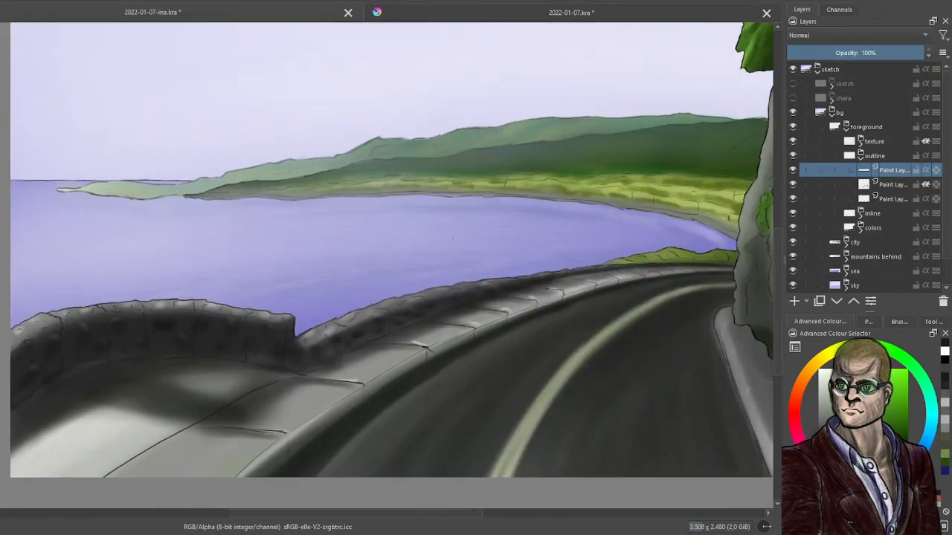
scroll(533, 320, up, 6)
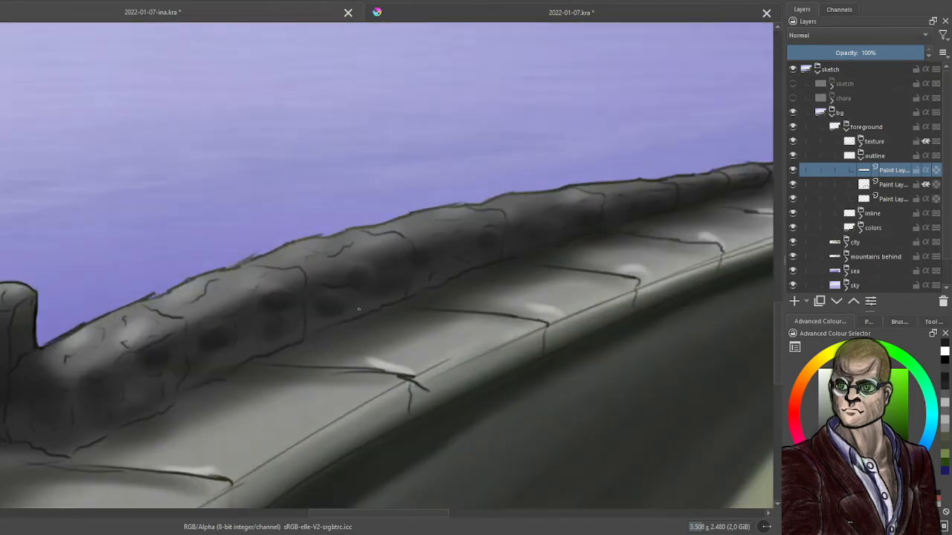
scroll(551, 235, up, 2)
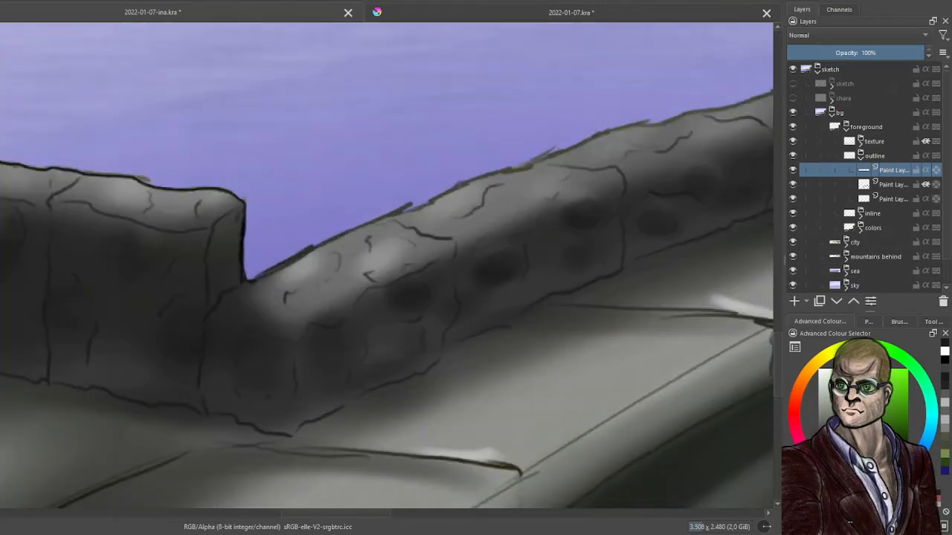
mouse_move(261, 275)
mouse_down()
mouse_move(383, 215)
mouse_move(635, 125)
mouse_up()
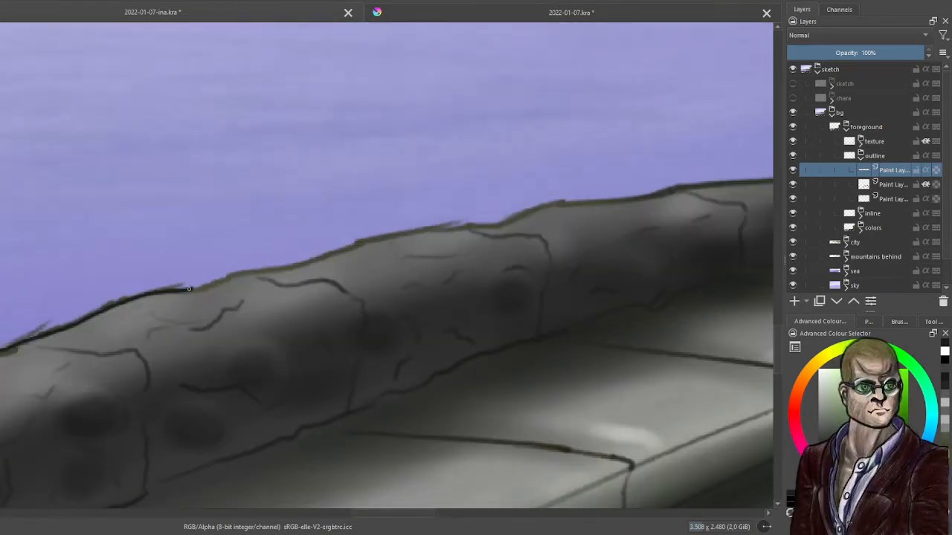
Trace a dark outline along the top edge of the stone wall against the sea, continuing to where it meets the grassy mound.
mouse_move(193, 288)
mouse_down()
mouse_move(402, 233)
mouse_move(771, 180)
mouse_up()
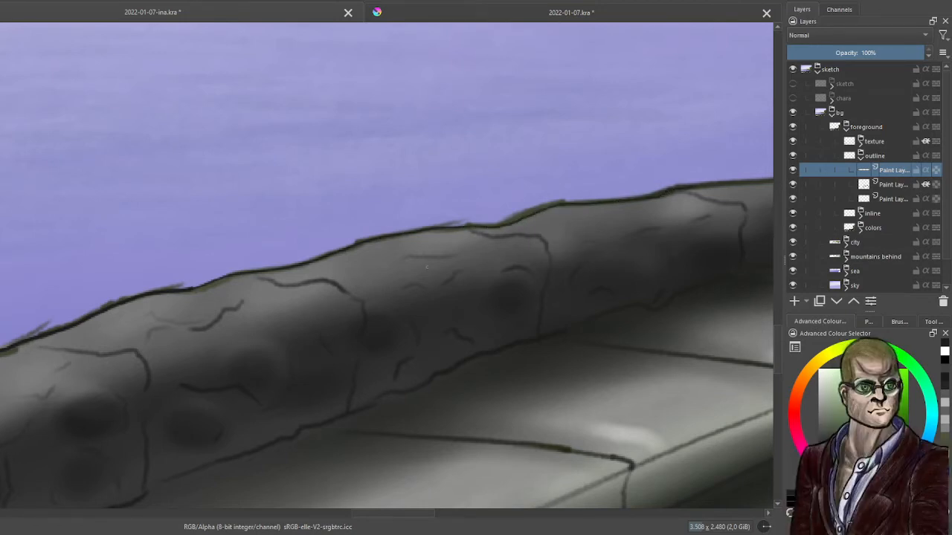
scroll(427, 267, down, 4)
drag(489, 245, 357, 245)
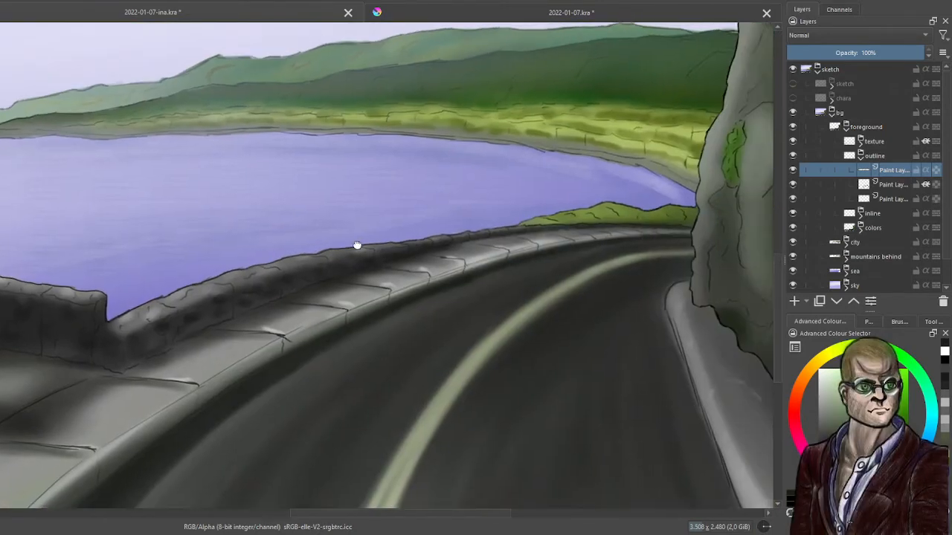
scroll(357, 245, up, 7)
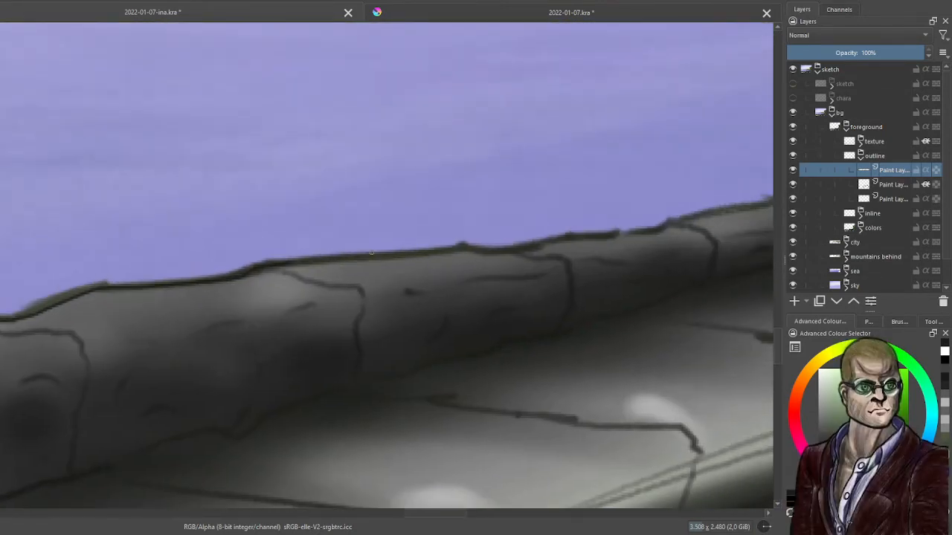
mouse_move(285, 262)
mouse_down()
mouse_move(517, 248)
mouse_move(746, 199)
mouse_up()
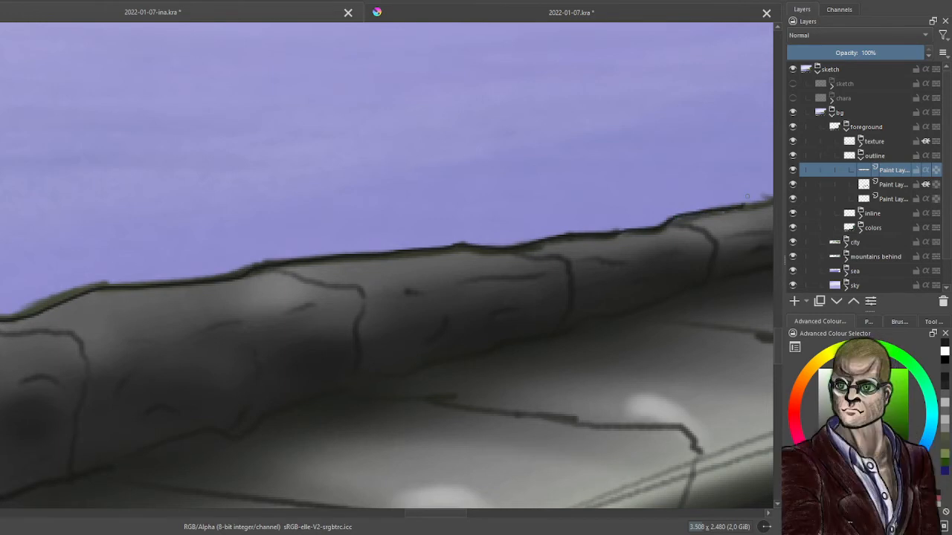
mouse_move(684, 228)
mouse_down()
mouse_move(480, 246)
mouse_move(321, 198)
mouse_move(193, 246)
mouse_up()
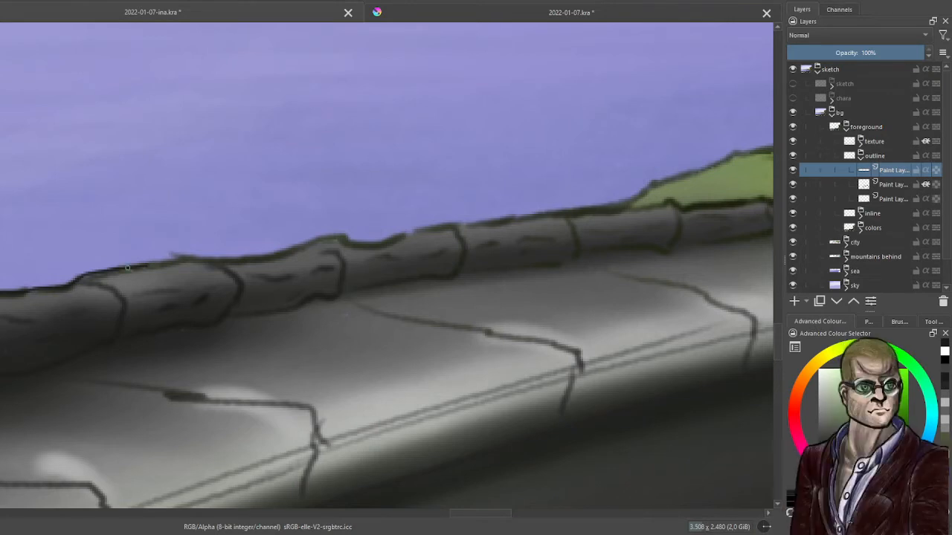
mouse_move(150, 265)
mouse_down()
mouse_move(266, 258)
mouse_move(337, 236)
mouse_move(375, 244)
mouse_move(448, 225)
mouse_move(620, 209)
mouse_move(674, 179)
mouse_up()
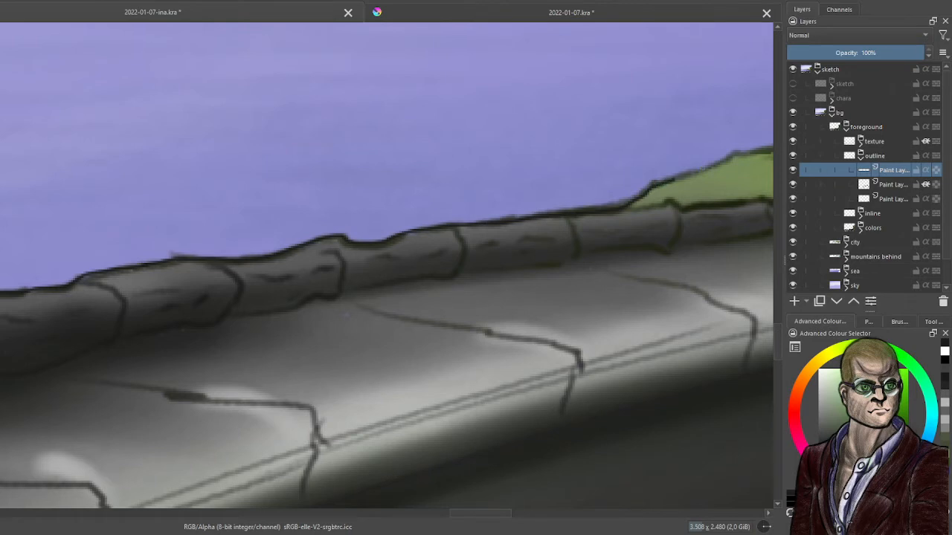
drag(588, 206, 425, 206)
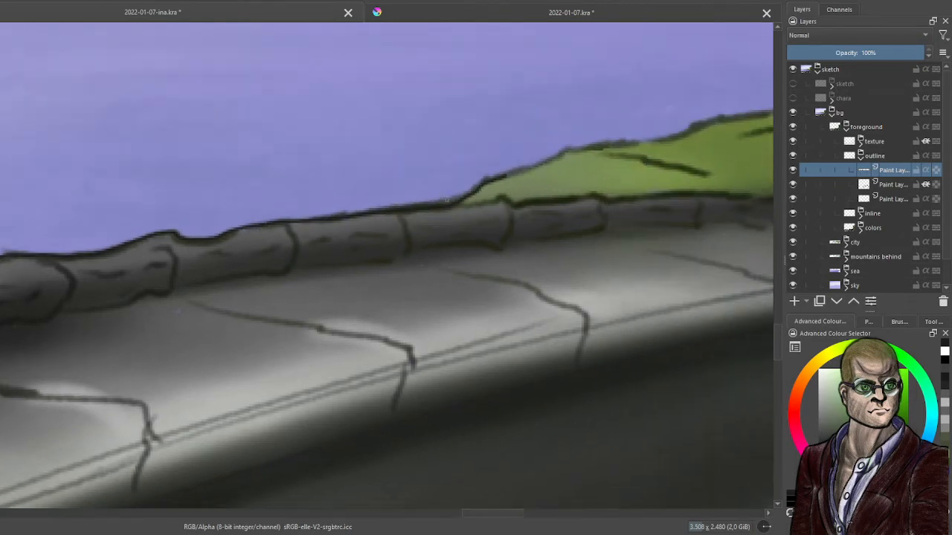
Trace a dark outline along the upper edge of the grassy mound behind the wall, from its near end to the cliff.
drag(675, 114, 278, 181)
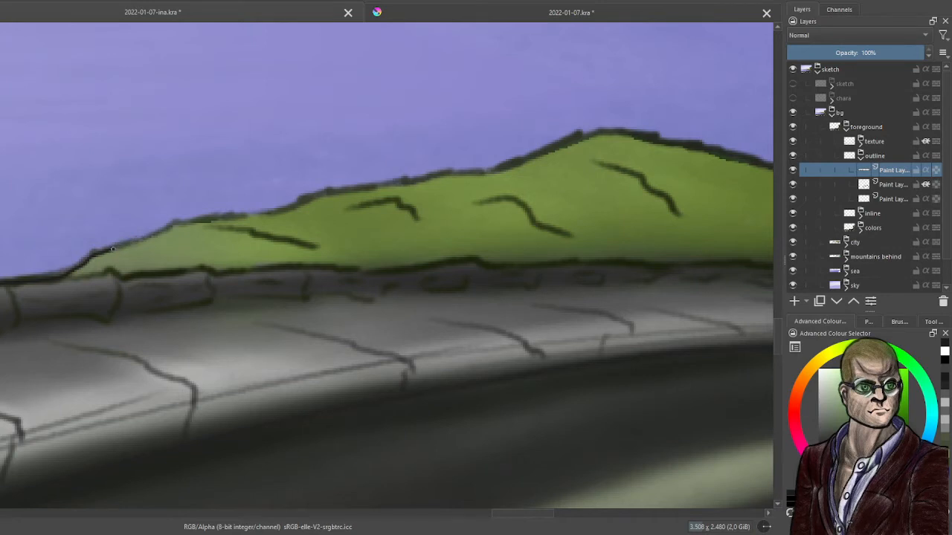
mouse_move(113, 249)
mouse_down()
mouse_move(185, 221)
mouse_move(496, 170)
mouse_move(591, 134)
mouse_move(632, 131)
mouse_move(763, 158)
mouse_up()
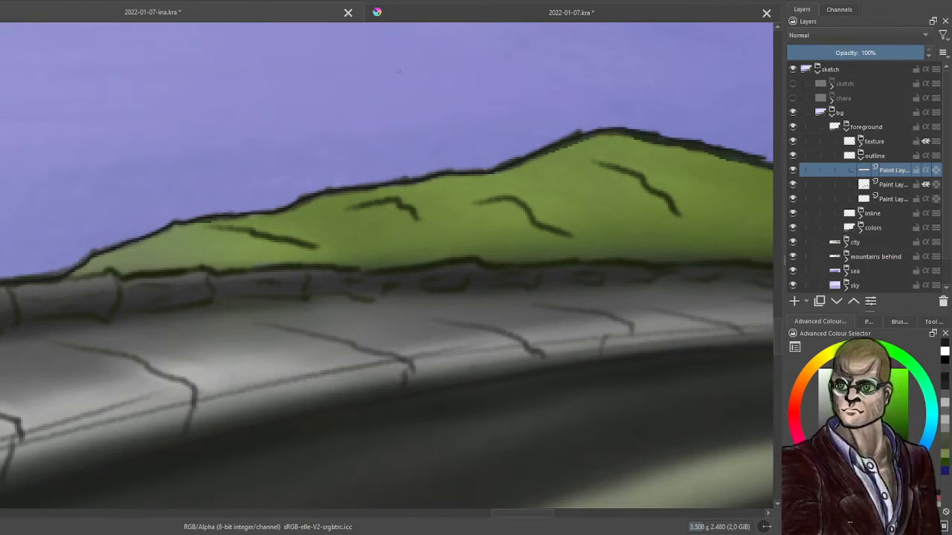
drag(397, 173, 34, 176)
scroll(387, 223, down, 1)
drag(446, 223, 263, 240)
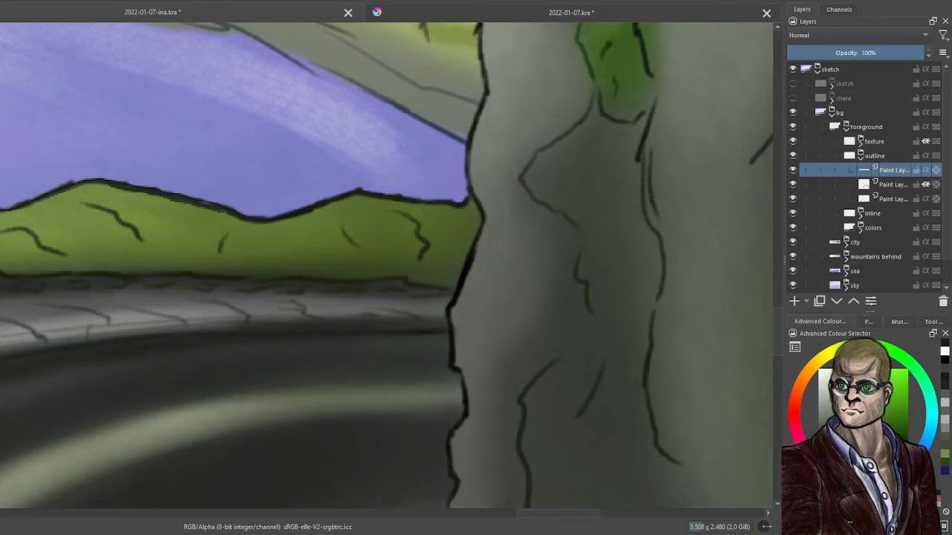
Trace a dark outline along the cliff's outer edge where it borders the yellow fields and the green mountains.
scroll(498, 175, down, 5)
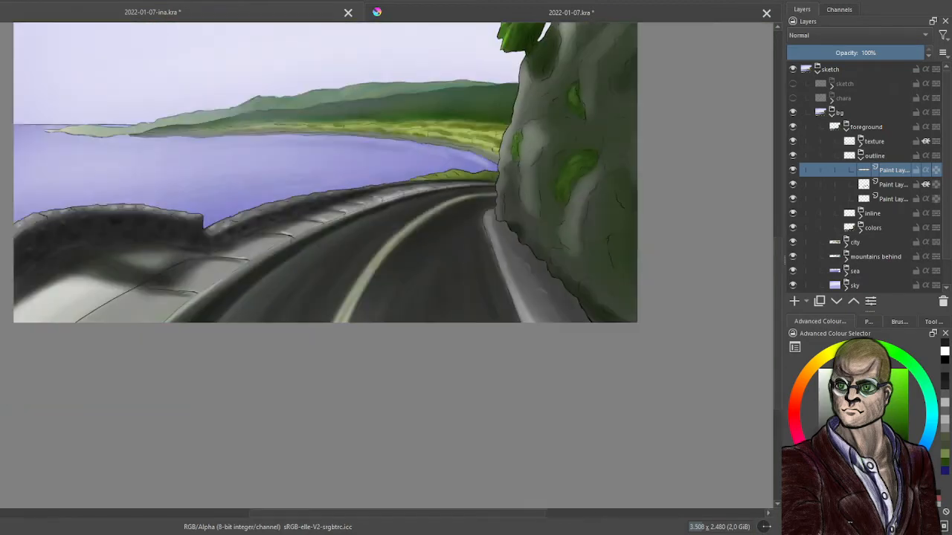
scroll(446, 223, up, 3)
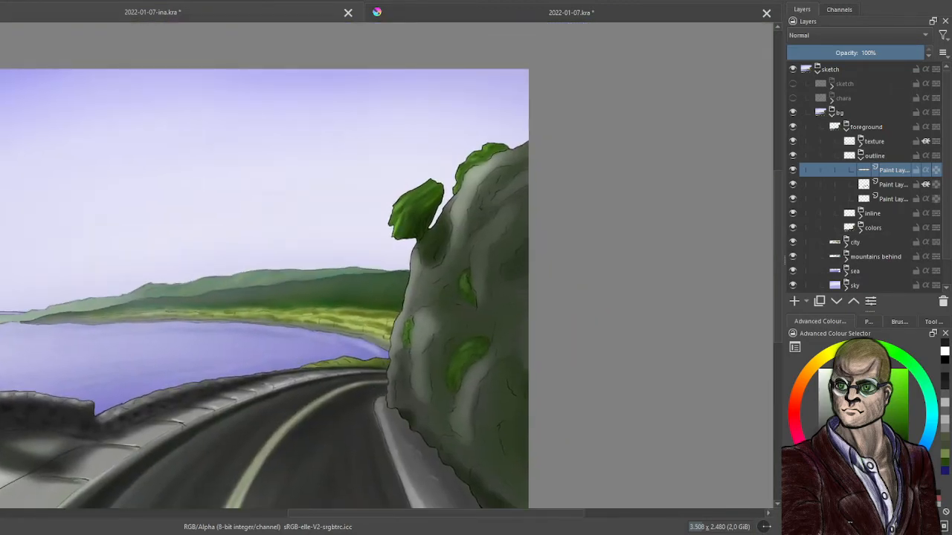
drag(416, 253, 496, 175)
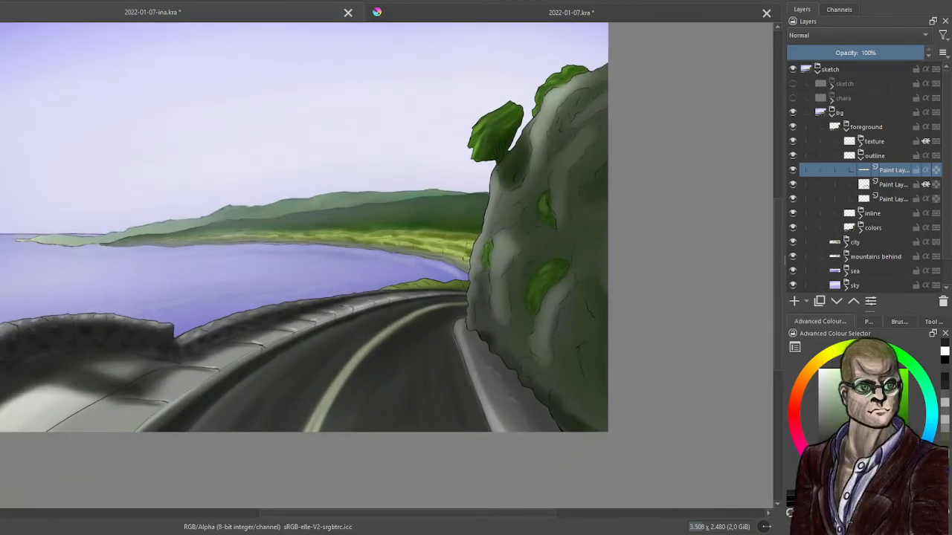
scroll(521, 210, down, 5)
scroll(520, 210, up, 4)
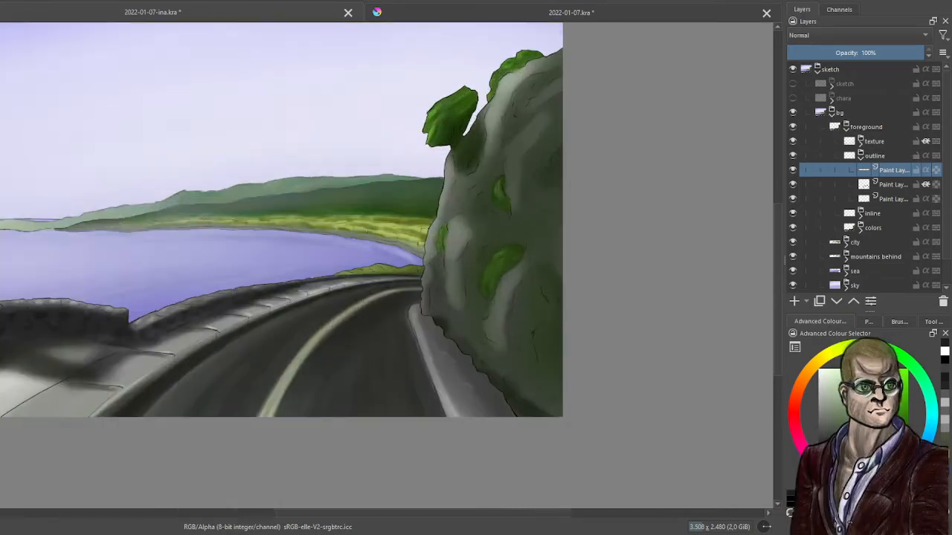
scroll(467, 212, up, 5)
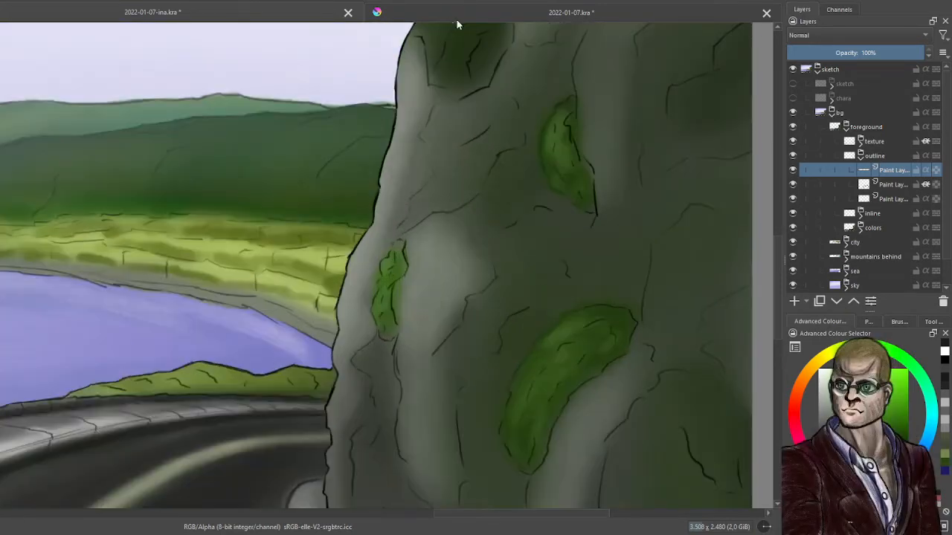
scroll(319, 342, up, 3)
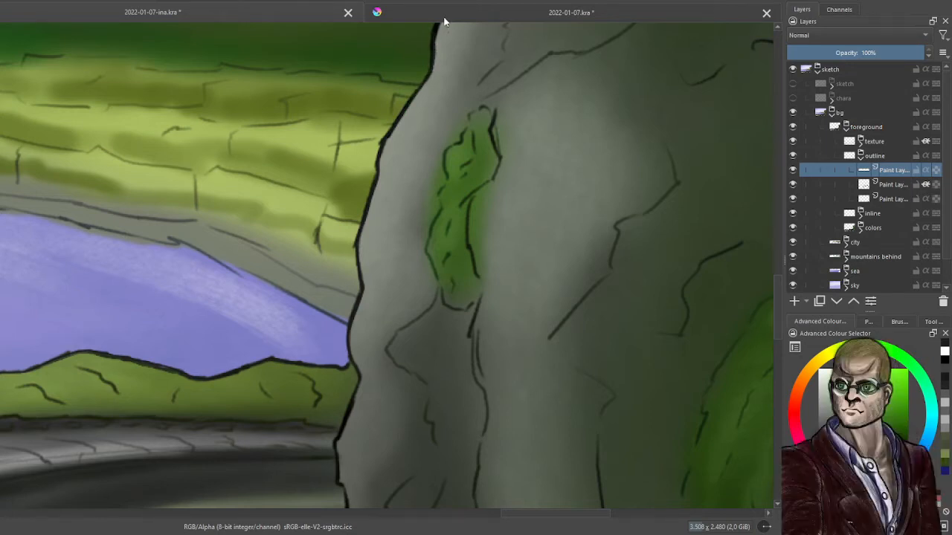
drag(433, 28, 367, 236)
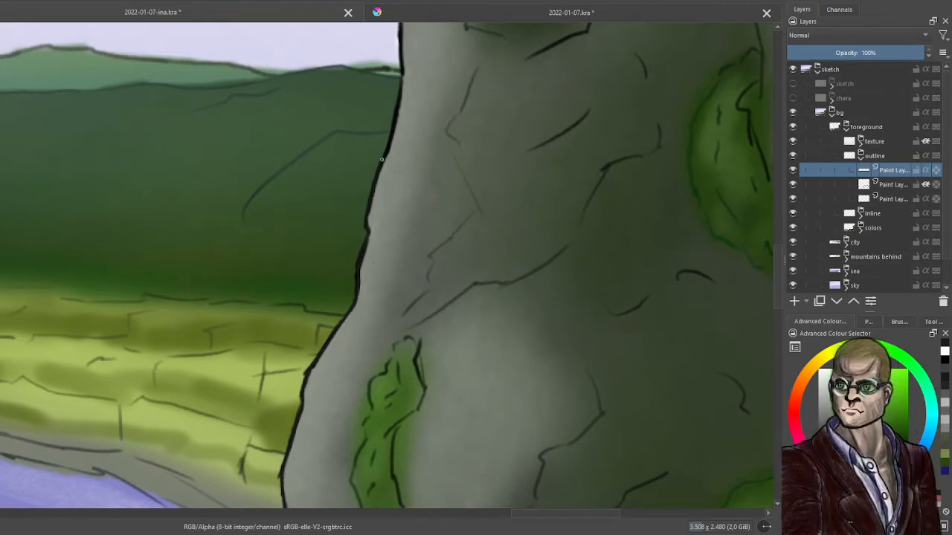
drag(391, 135, 385, 156)
scroll(384, 156, down, 8)
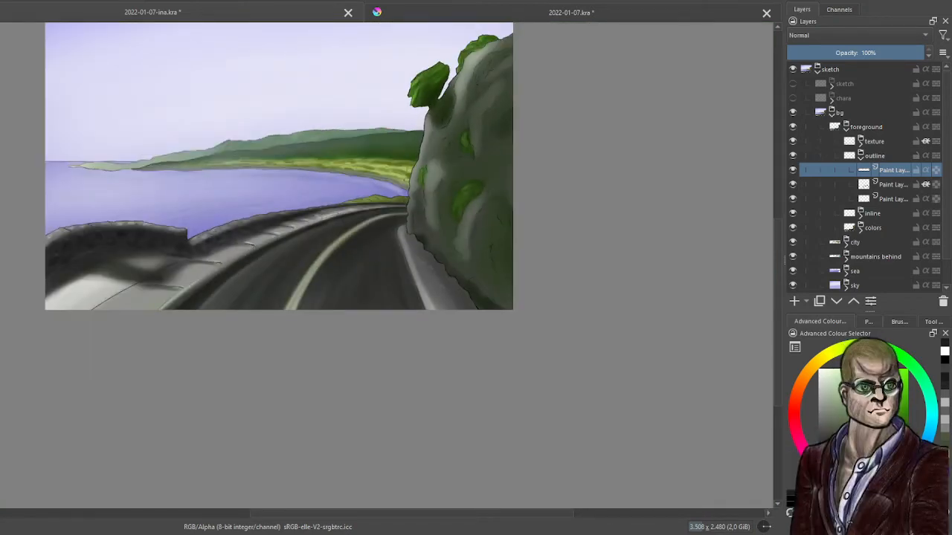
Toggle the inline layer and the lowest outline paint layer off and on to check which holds the curb line beside the cliff.
scroll(293, 168, up, 5)
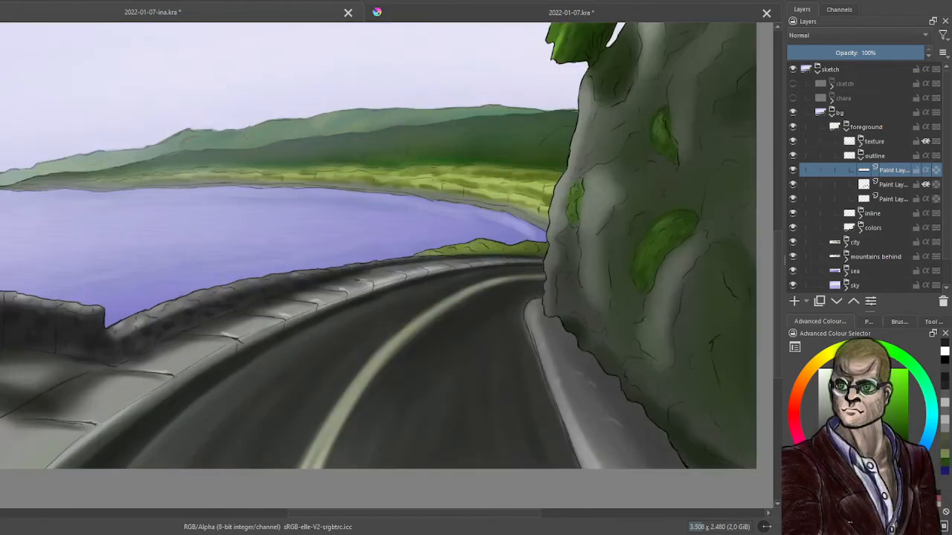
drag(372, 275, 438, 221)
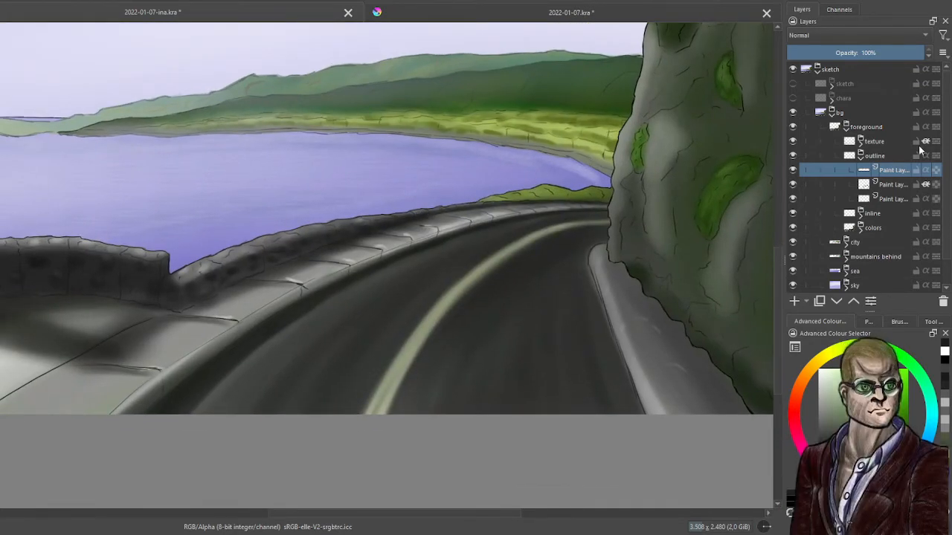
click(860, 156)
click(861, 169)
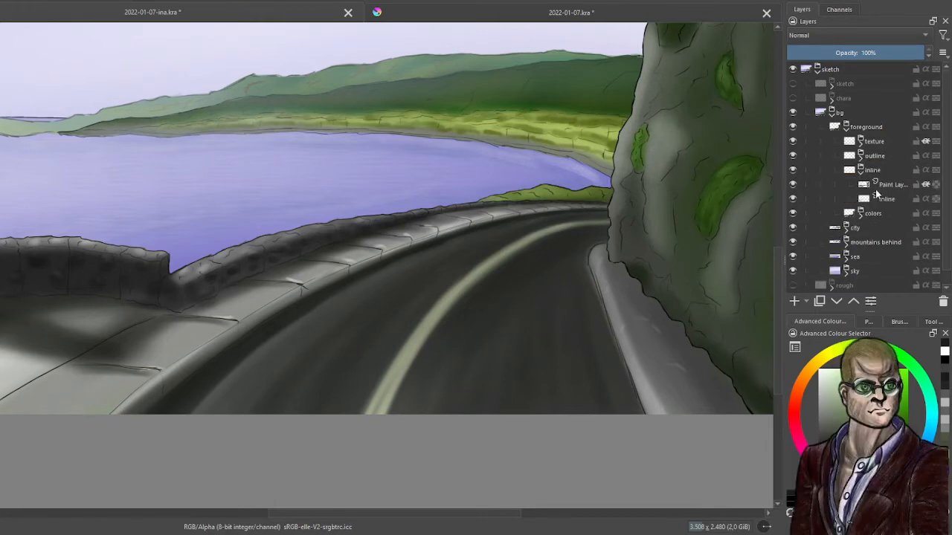
click(802, 199)
click(793, 199)
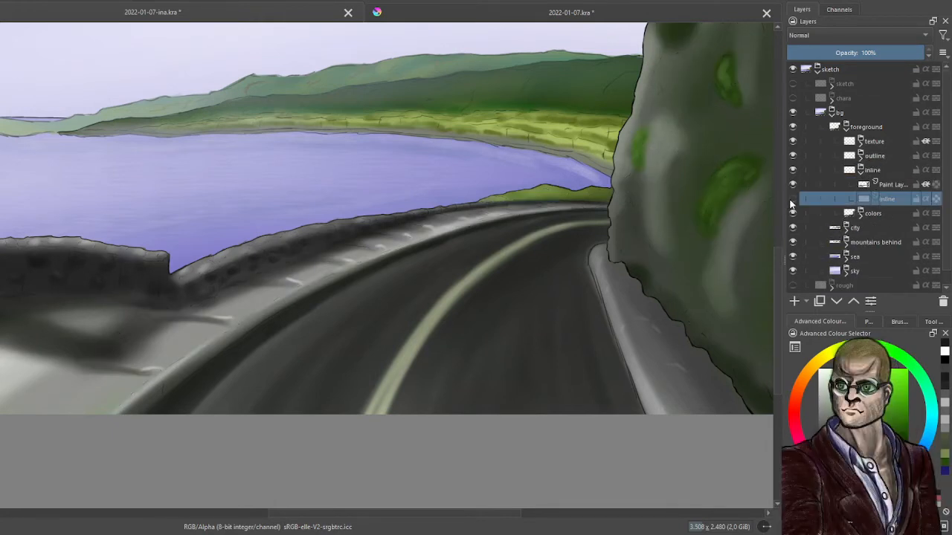
click(792, 199)
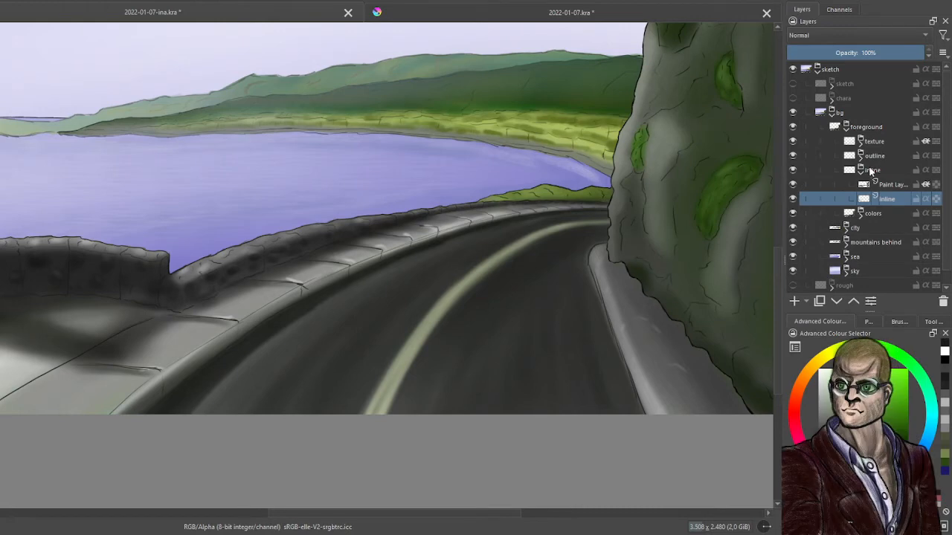
click(861, 169)
click(861, 156)
click(792, 199)
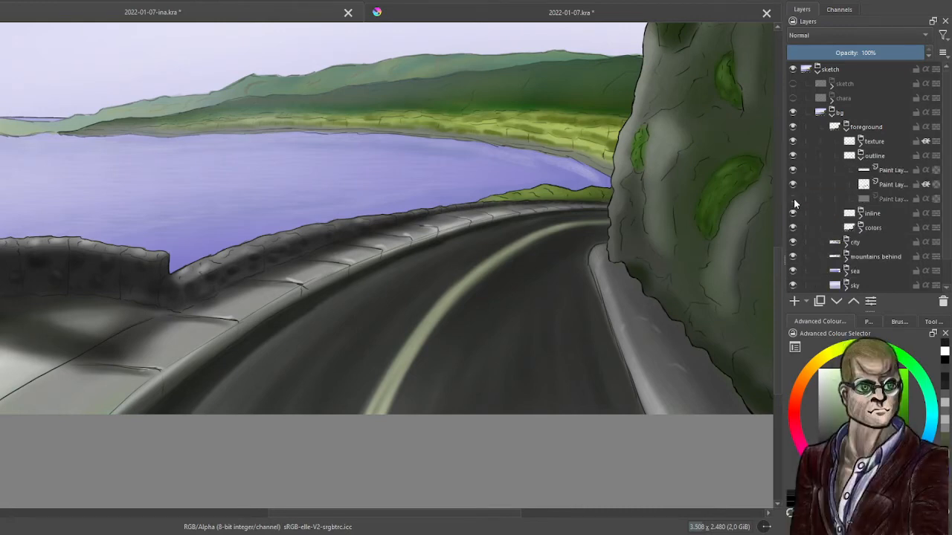
click(793, 199)
Erase the rough doubled line along the road edge of the curb beside the cliff, on the lowest paint layer of the outline group.
scroll(610, 330, up, 2)
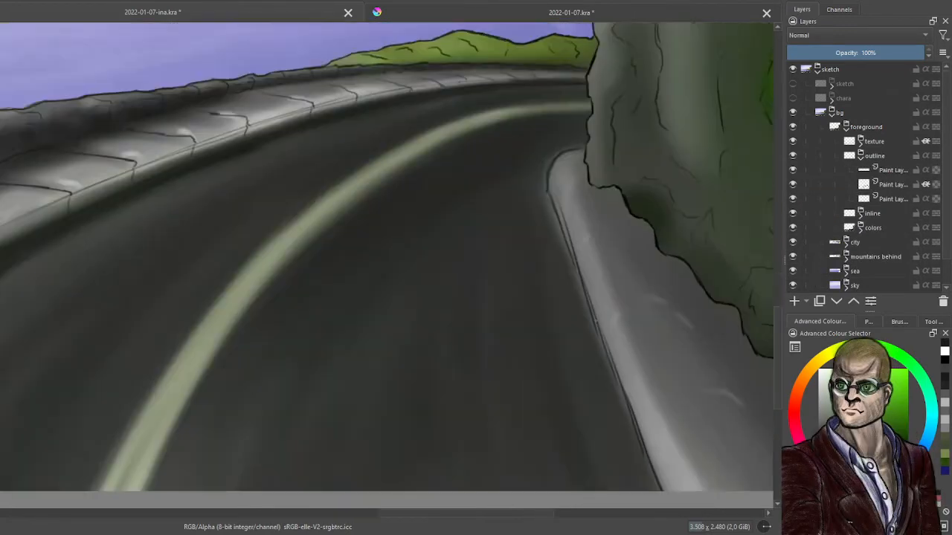
drag(596, 320, 411, 254)
scroll(412, 255, down, 1)
right_click(421, 173)
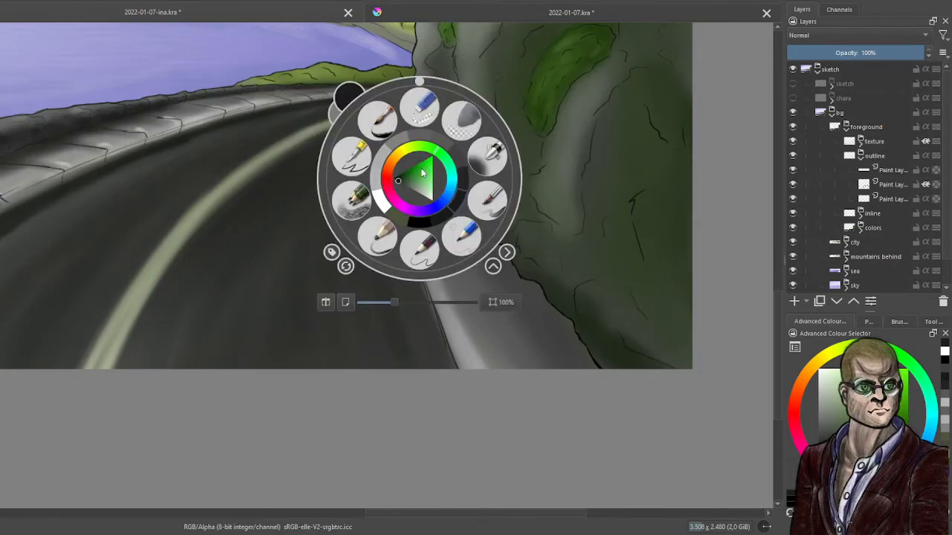
drag(419, 80, 350, 247)
key(Escape)
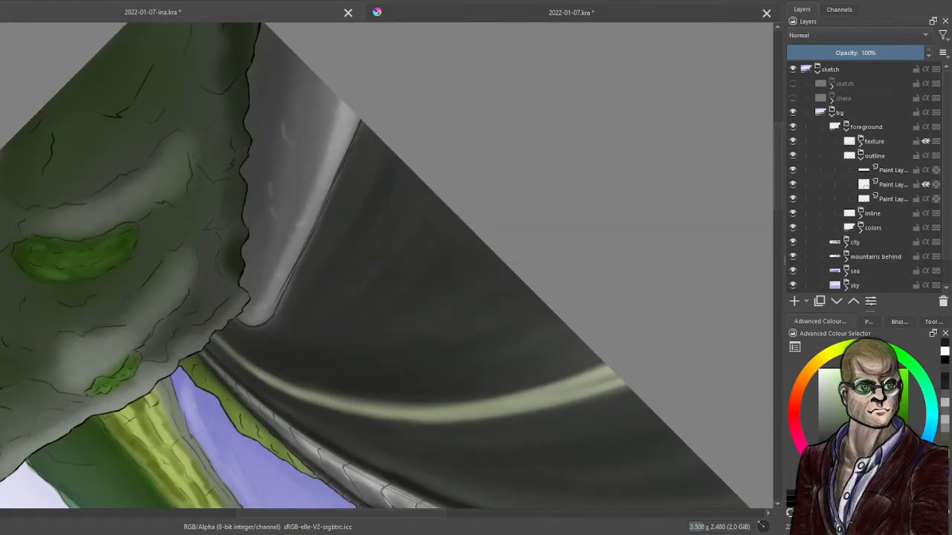
click(869, 322)
click(899, 321)
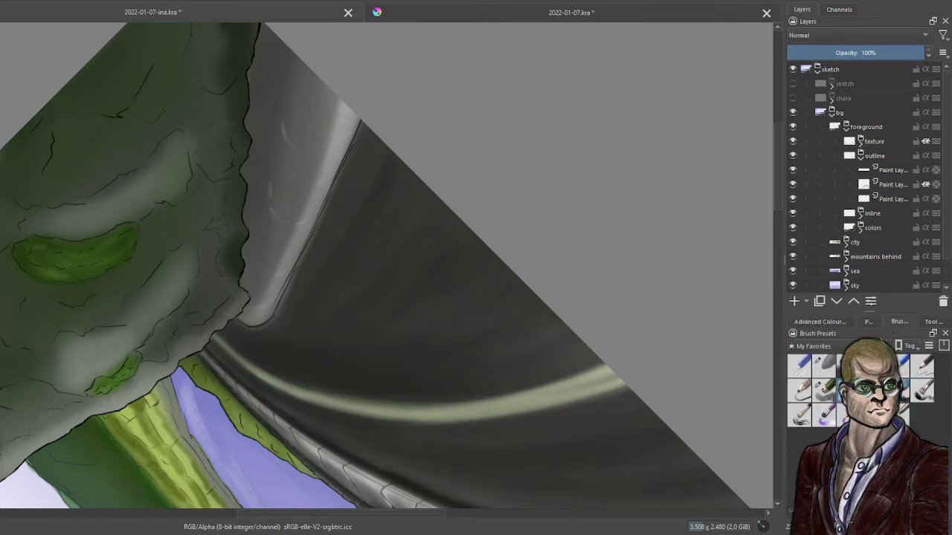
click(831, 375)
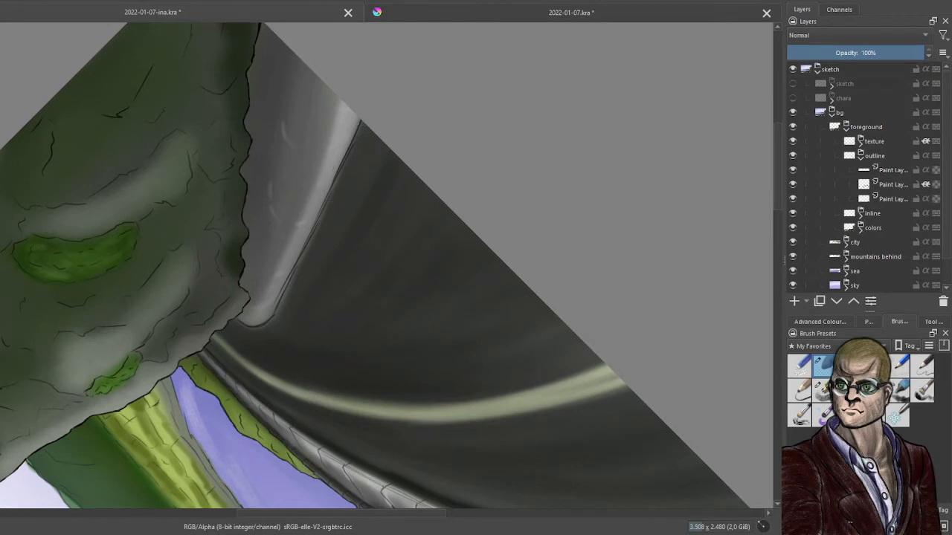
click(896, 201)
drag(360, 121, 277, 307)
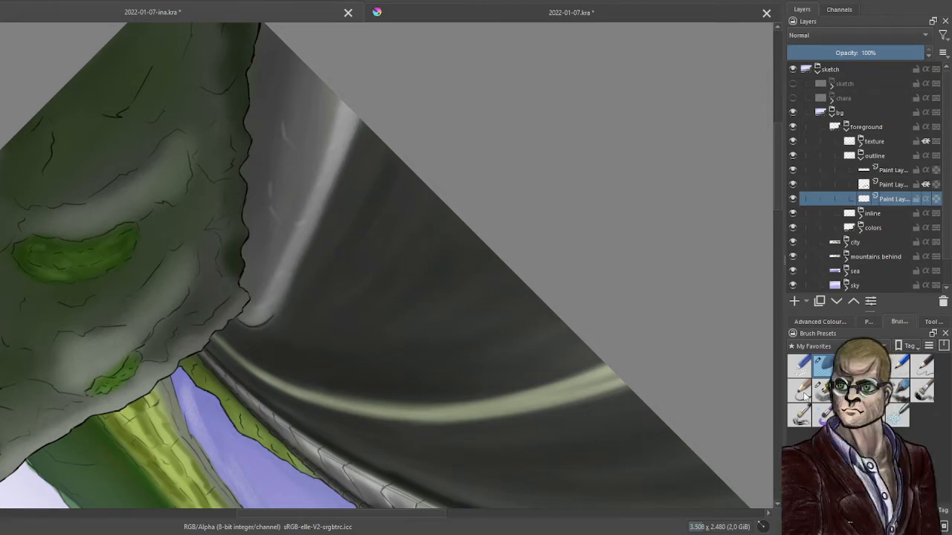
Redraw the road edge of the curb beside the cliff as a single thin dark line on the same outline layer.
click(922, 365)
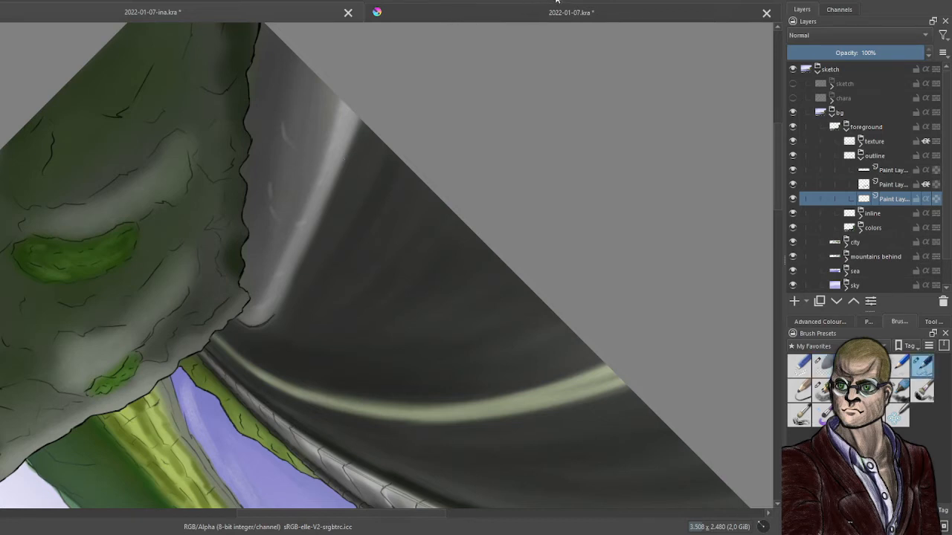
click(820, 322)
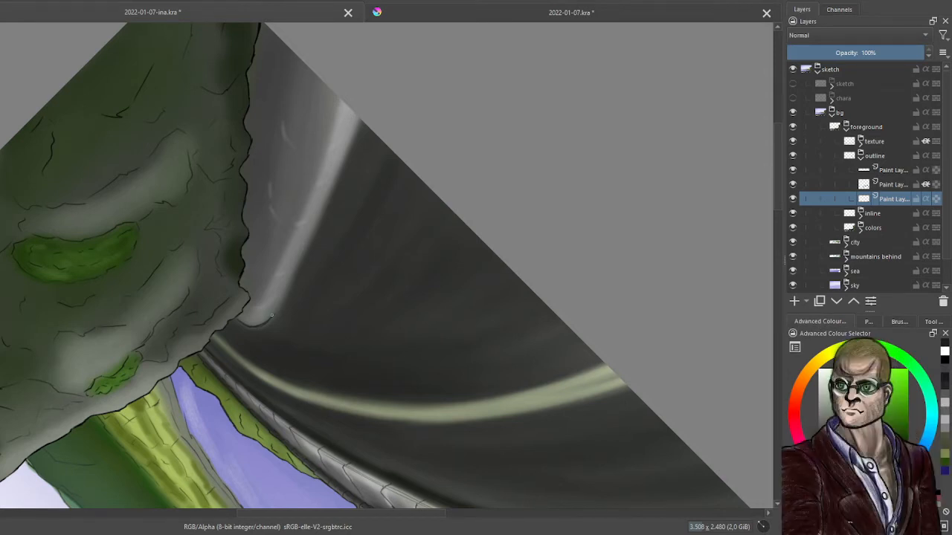
key(x)
drag(307, 243, 354, 137)
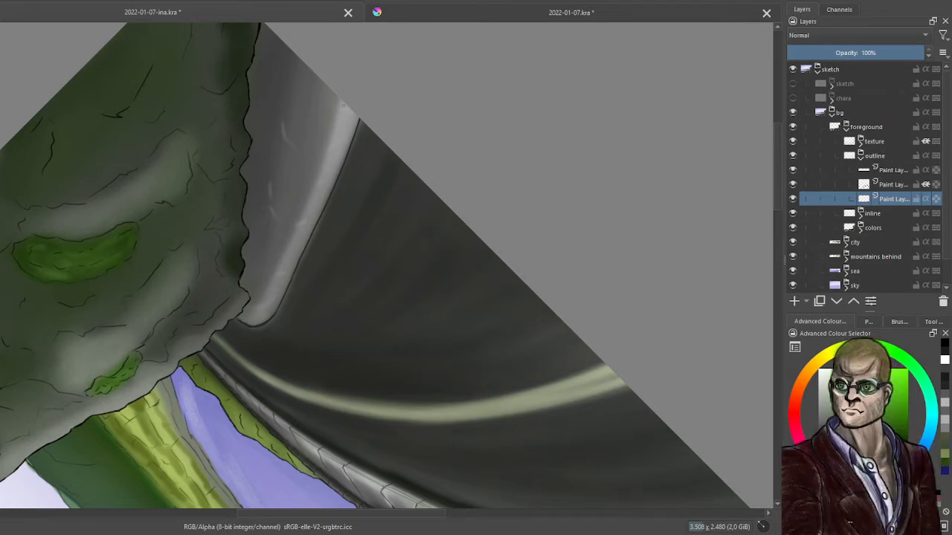
drag(329, 151, 257, 309)
key(ctrl+z)
Try to draw a thin dark line along the inner edge of the curb's bright rim beside the cliff.
scroll(226, 117, up, 2)
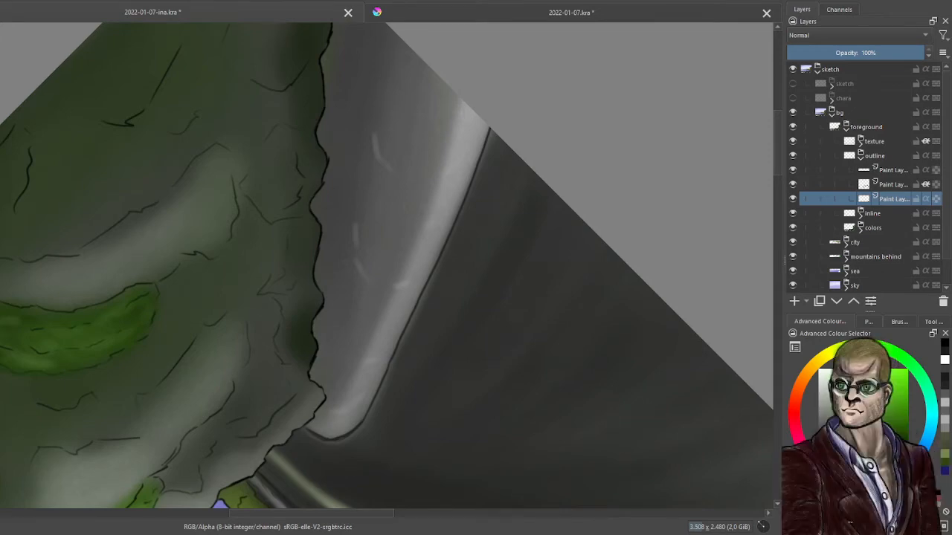
right_click(489, 188)
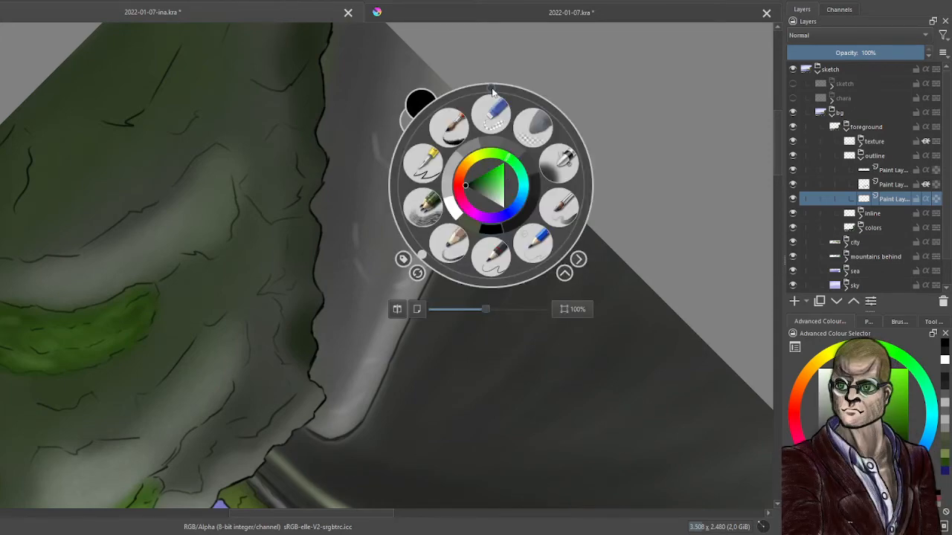
key(m)
drag(491, 88, 578, 126)
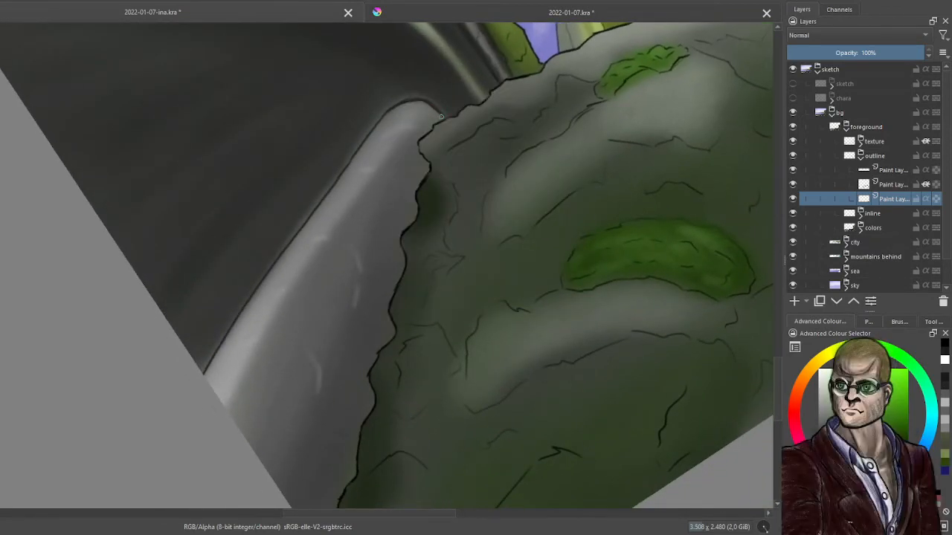
drag(408, 116, 342, 186)
drag(223, 398, 335, 224)
key(ctrl+z)
drag(265, 321, 354, 191)
key(ctrl+z)
drag(229, 413, 339, 213)
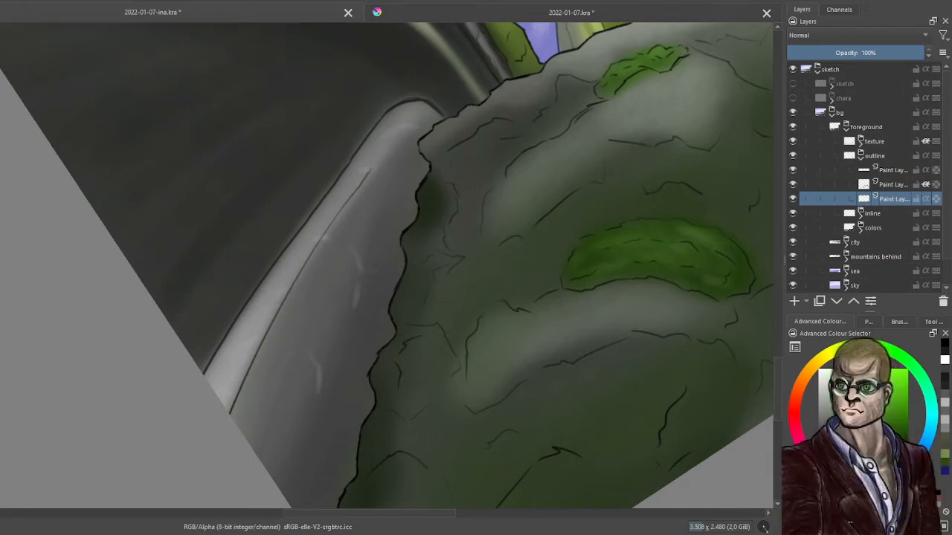
drag(382, 152, 406, 120)
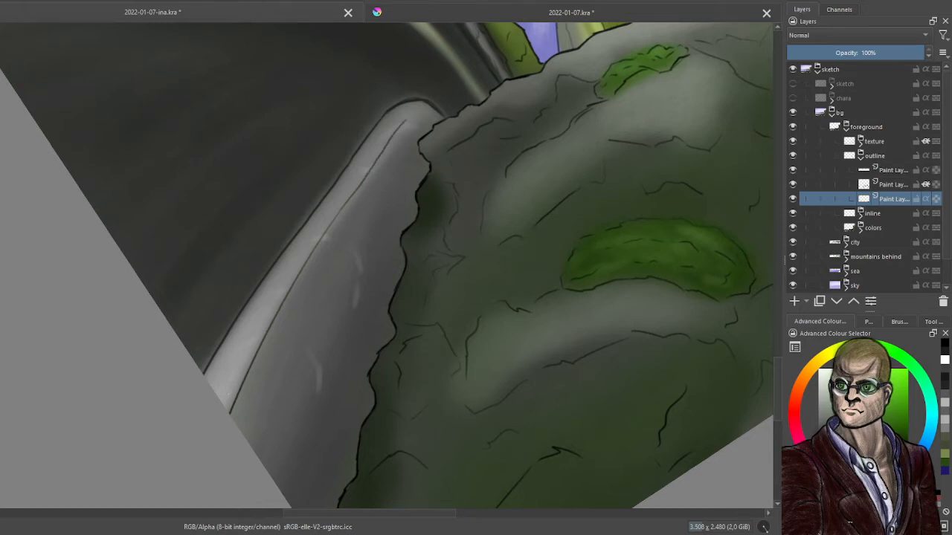
Draw a thin dark line along the lower inner edge of the curb's bright rim, ending at the canvas edge, with the canvas rotation reset.
right_click(454, 192)
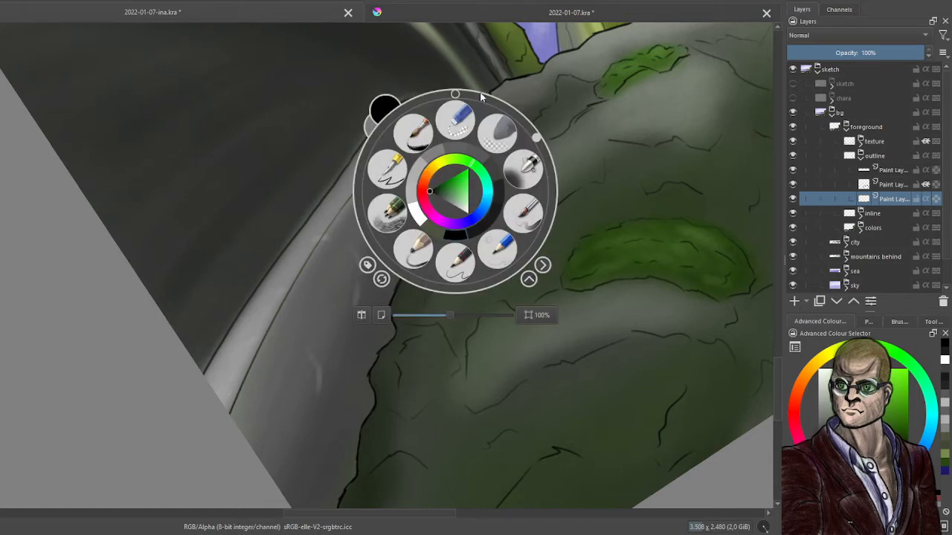
click(455, 96)
scroll(195, 243, down, 5)
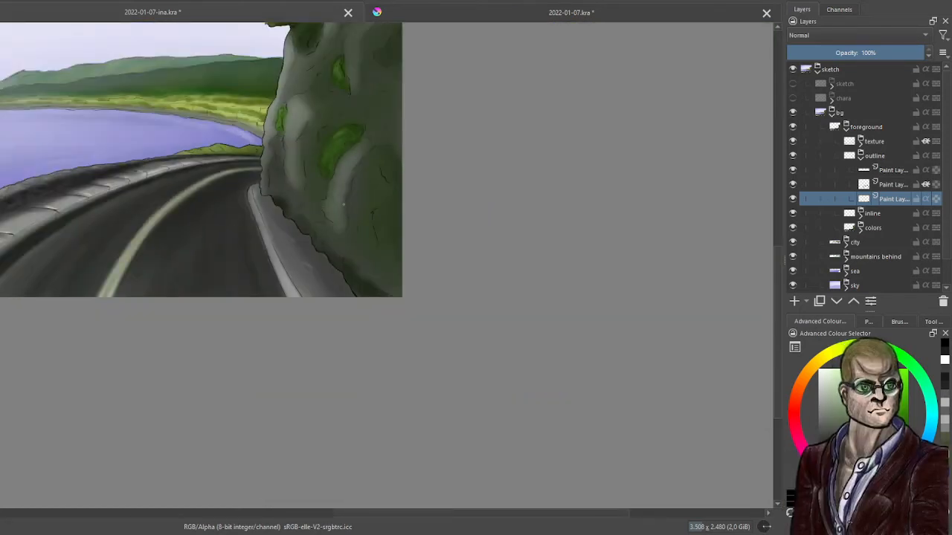
scroll(399, 228, up, 2)
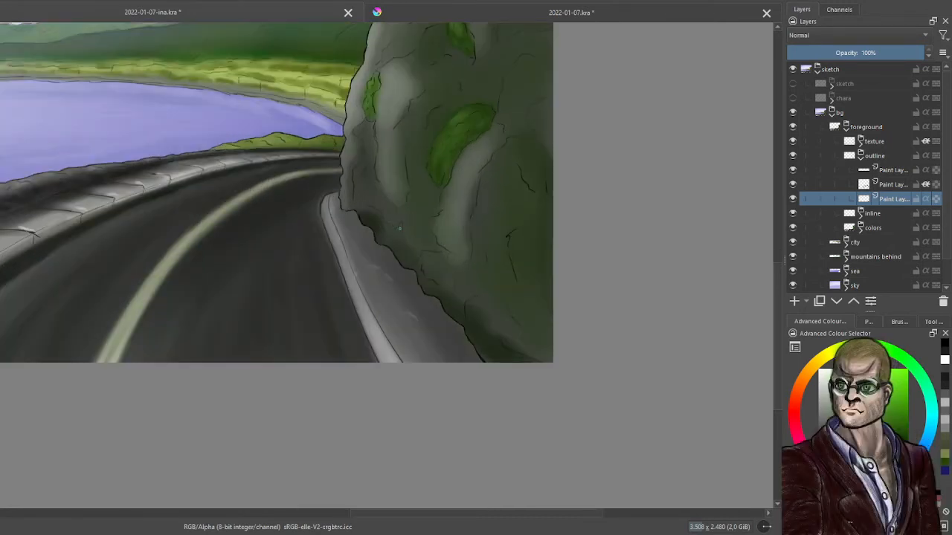
scroll(382, 229, up, 1)
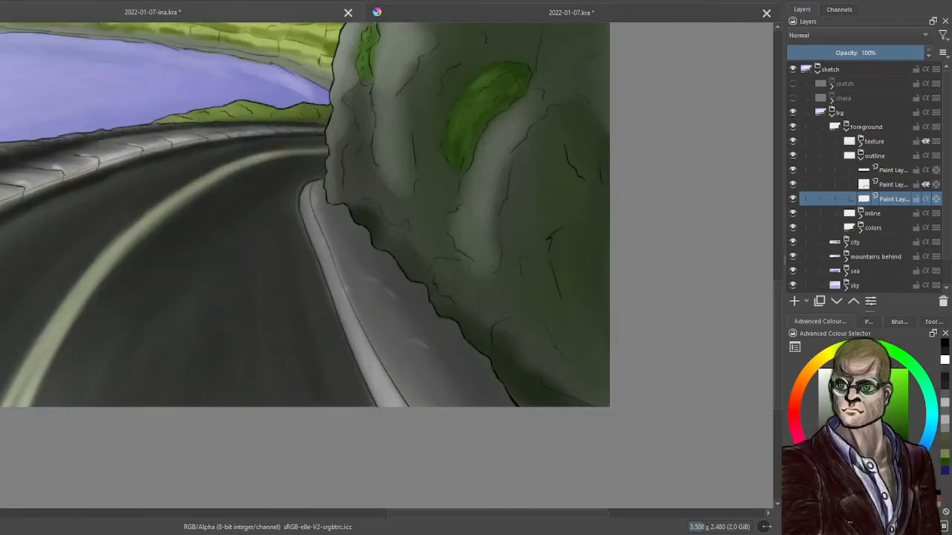
scroll(395, 218, up, 1)
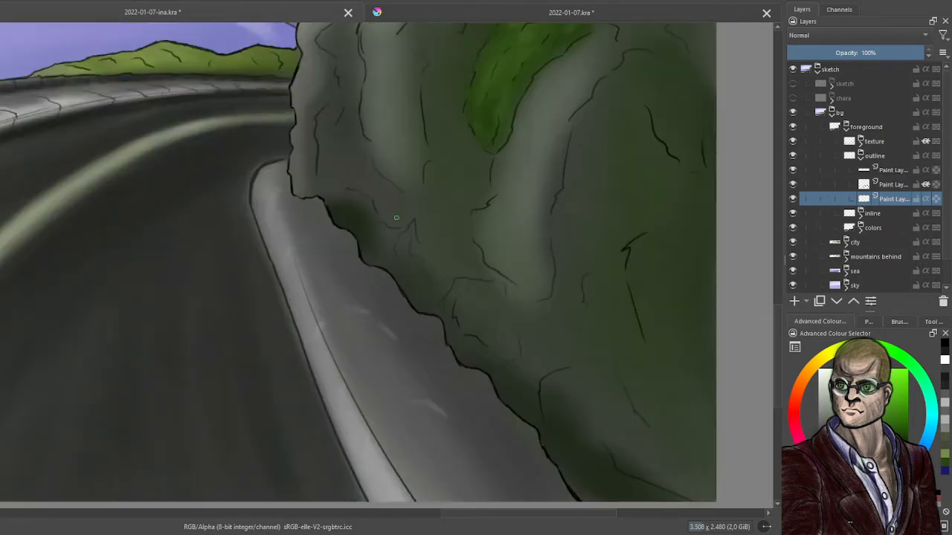
scroll(396, 218, down, 1)
scroll(387, 235, up, 1)
scroll(388, 260, down, 1)
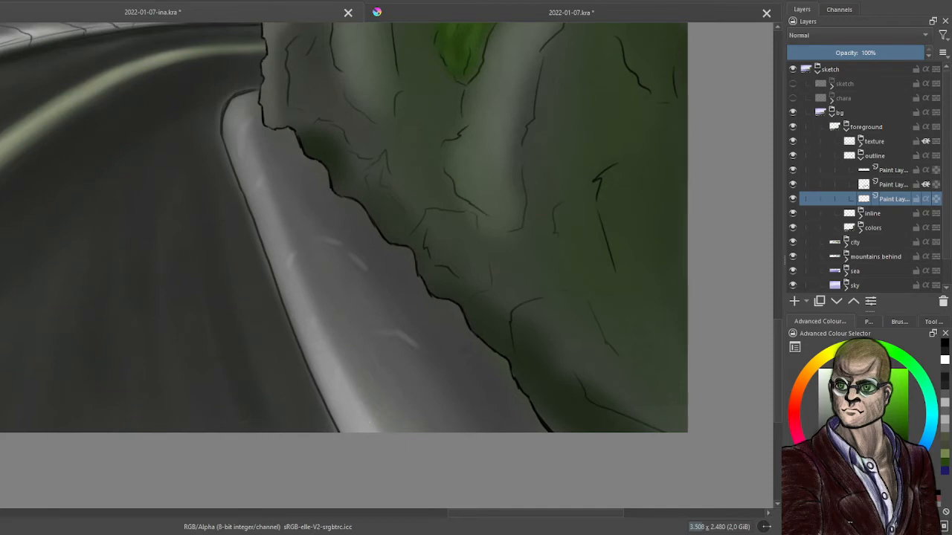
drag(293, 259, 377, 432)
key(ctrl+z)
drag(304, 279, 382, 432)
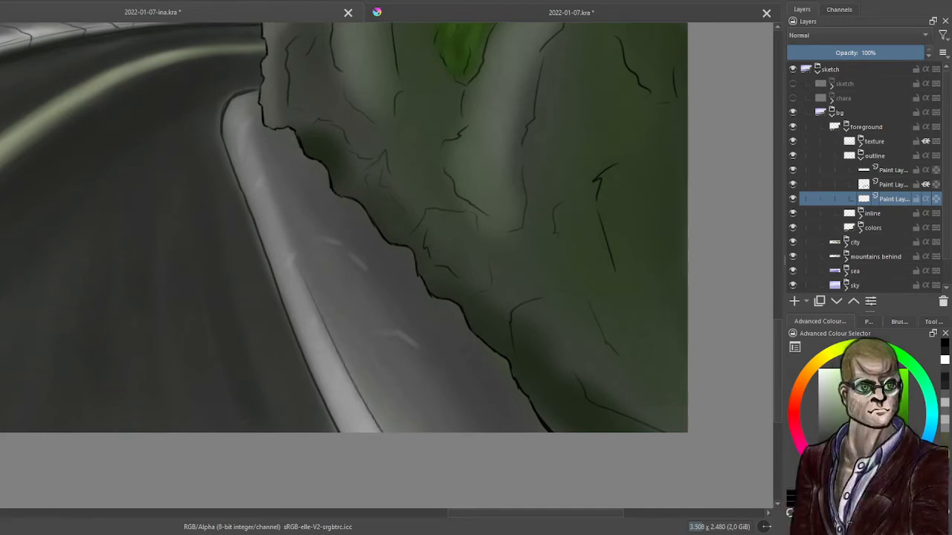
key(ctrl+z)
drag(299, 275, 378, 432)
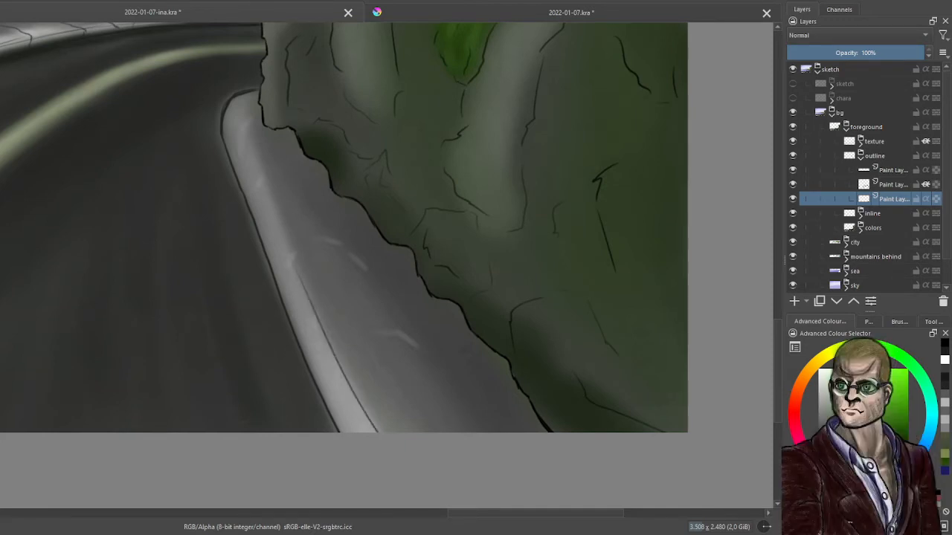
click(891, 186)
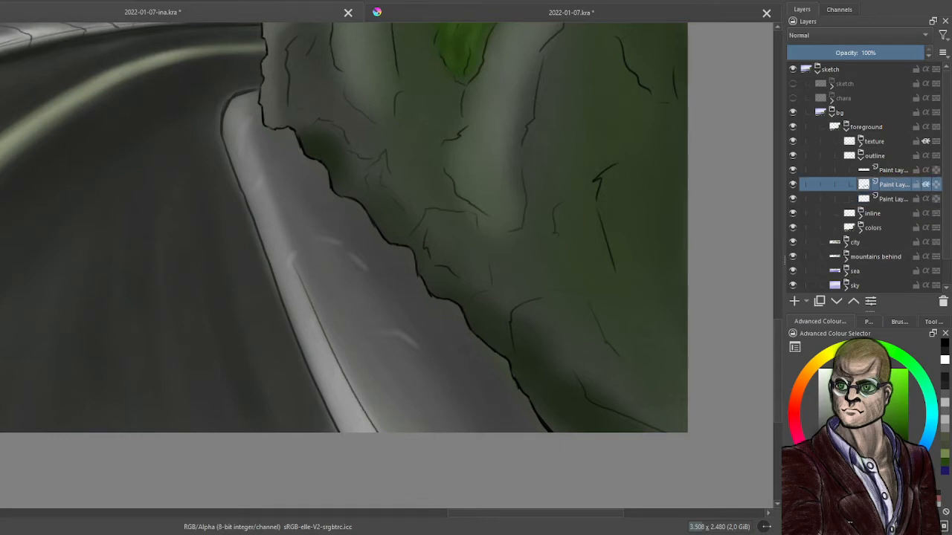
click(869, 322)
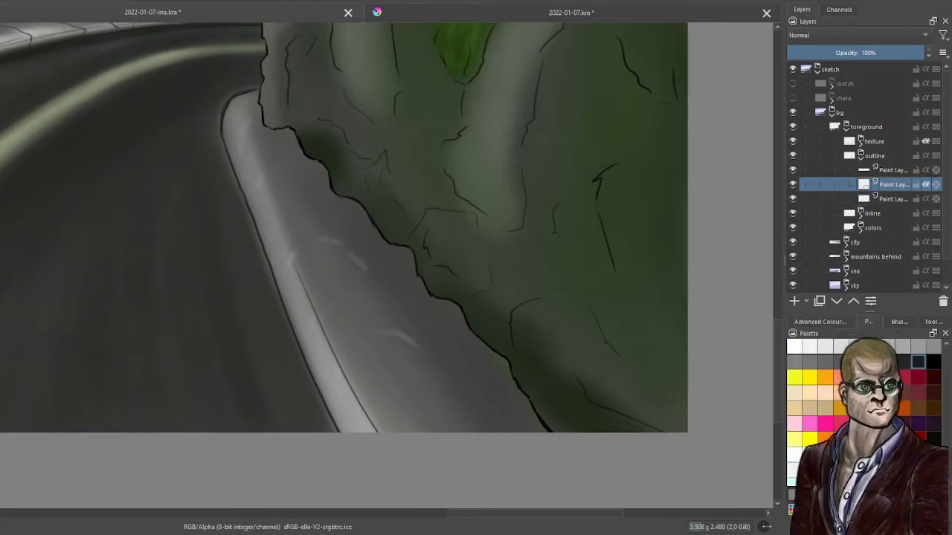
click(822, 324)
click(899, 322)
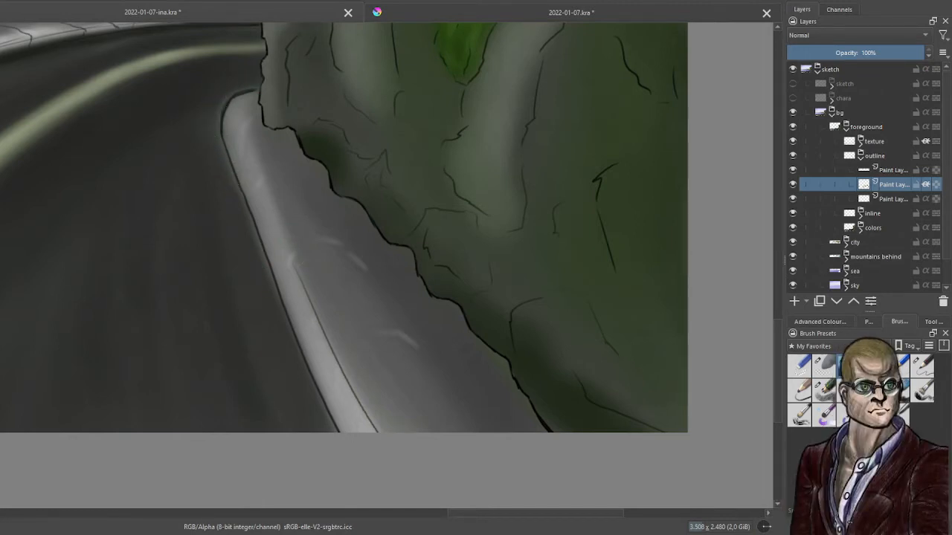
scroll(235, 321, down, 6)
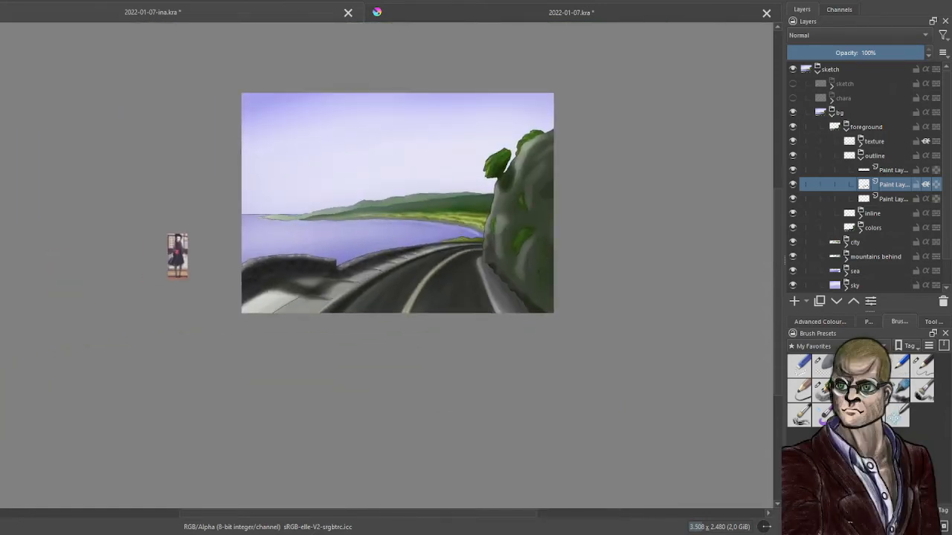
scroll(392, 264, up, 1)
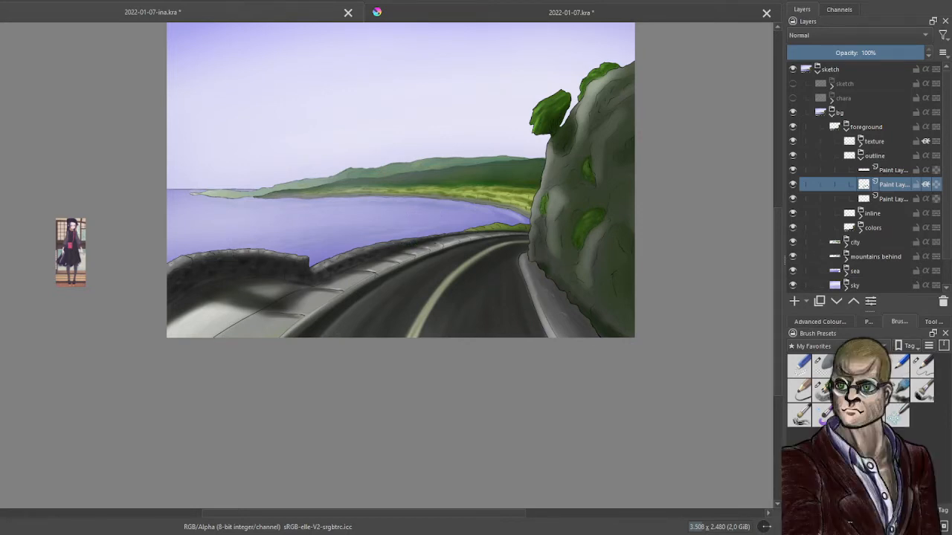
Collapse the outline and foreground groups, then add a new paint layer above Group 56 in the city group.
click(861, 156)
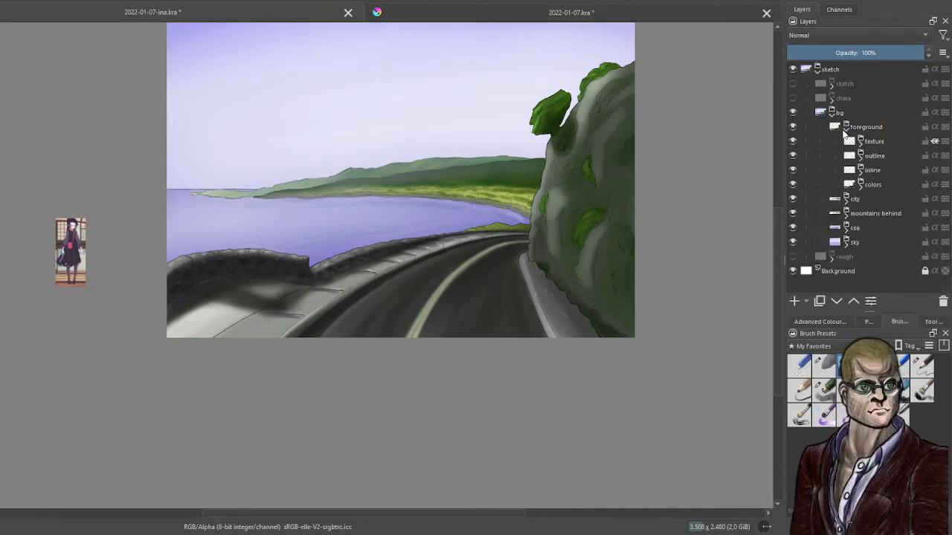
click(846, 128)
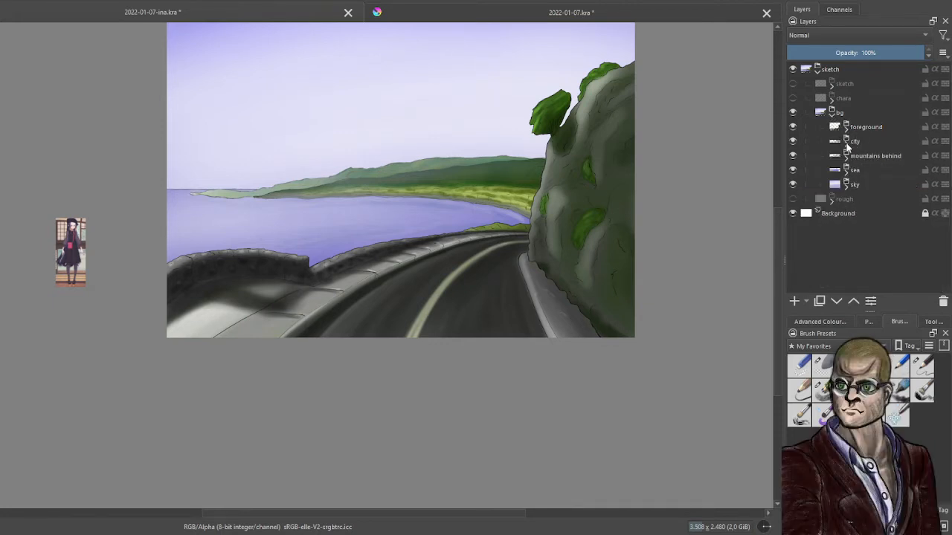
click(846, 141)
click(860, 170)
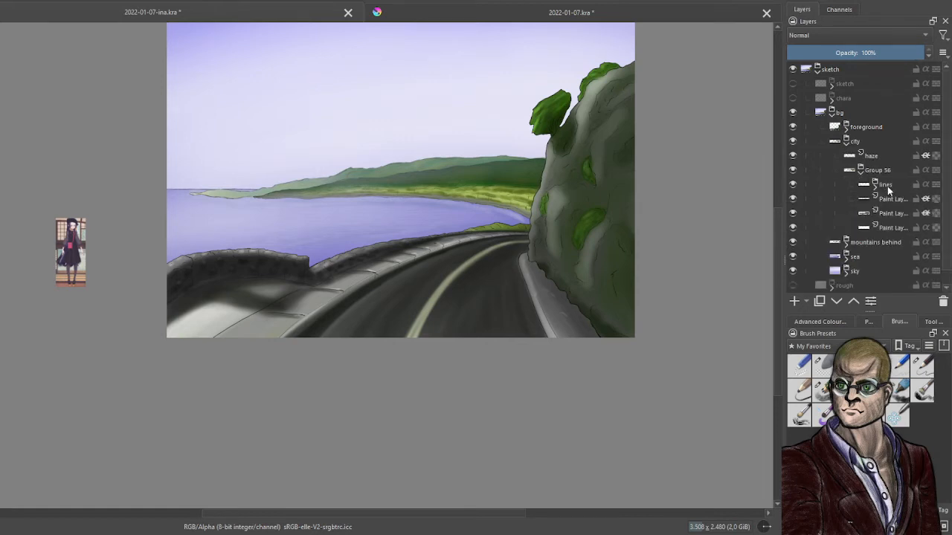
click(887, 186)
click(893, 172)
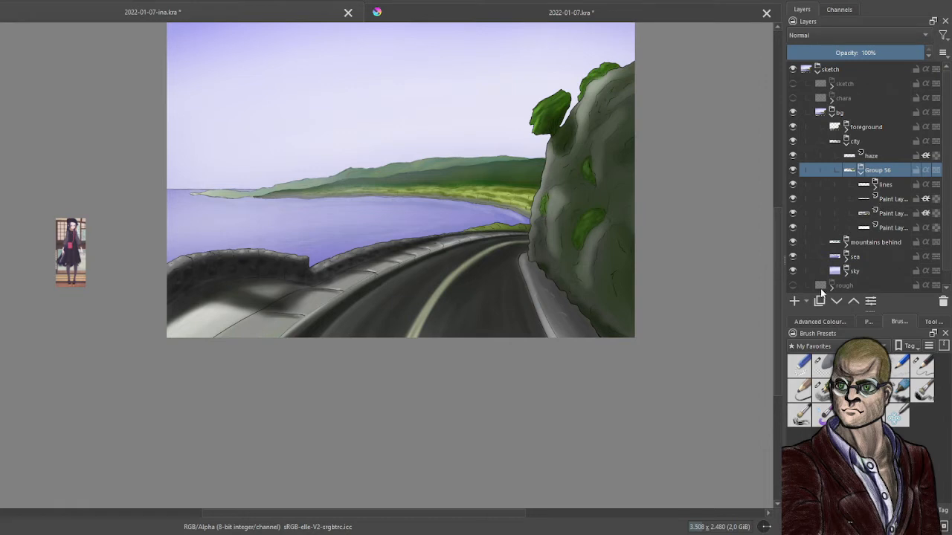
click(794, 301)
click(853, 301)
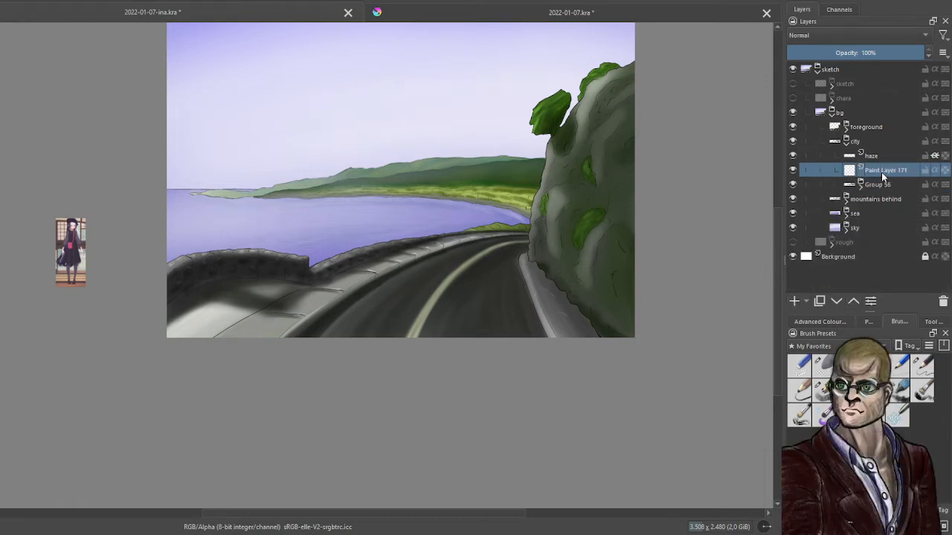
Put the new paint layer in its own group named texture and turn on alpha inheritance for that group.
key(ctrl+g)
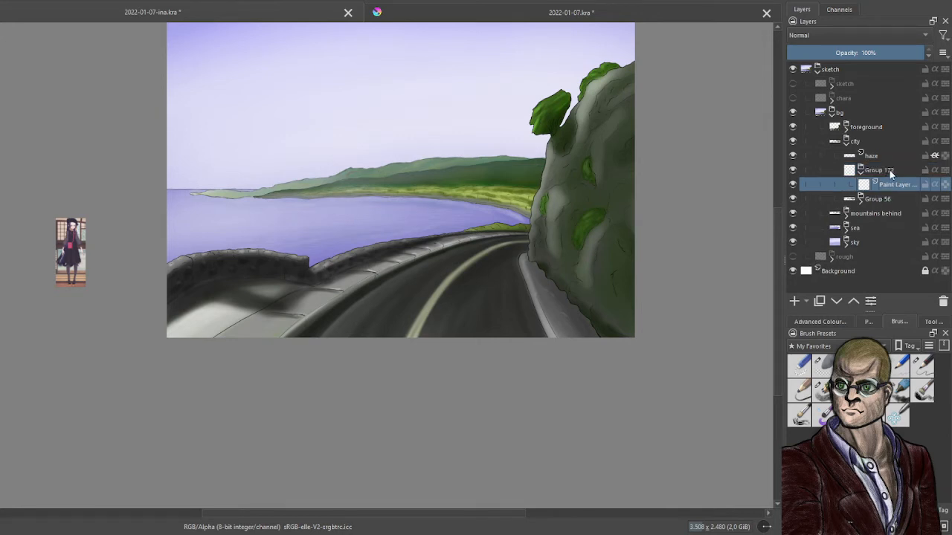
double_click(890, 171)
text(texture)
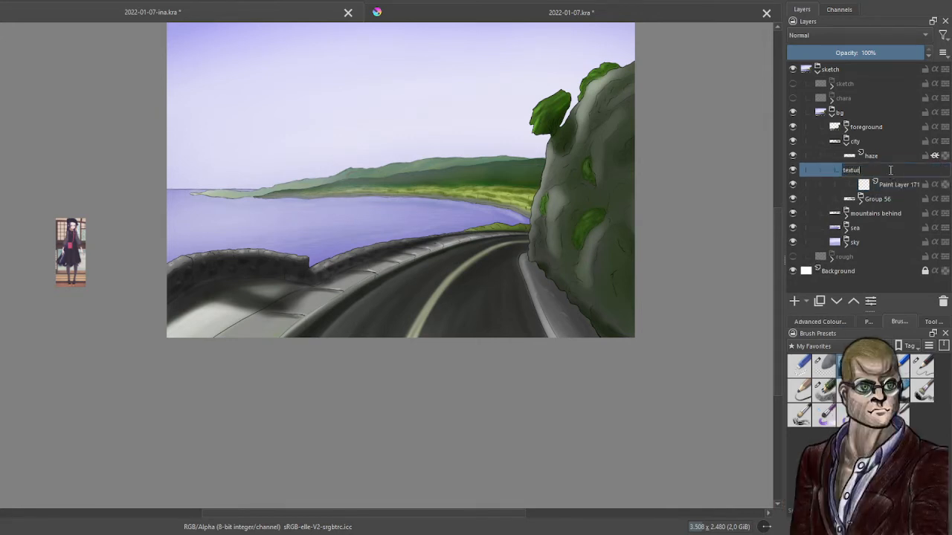
key(Return)
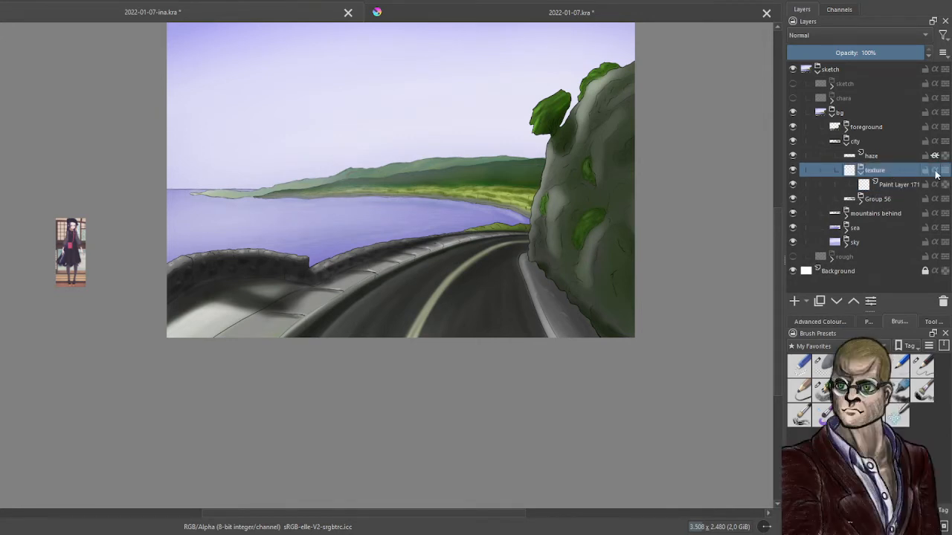
Hatch dark vertical shading strokes over the yellow field next to the cliff on the texture group's paint layer, using the shade brush preset.
click(895, 185)
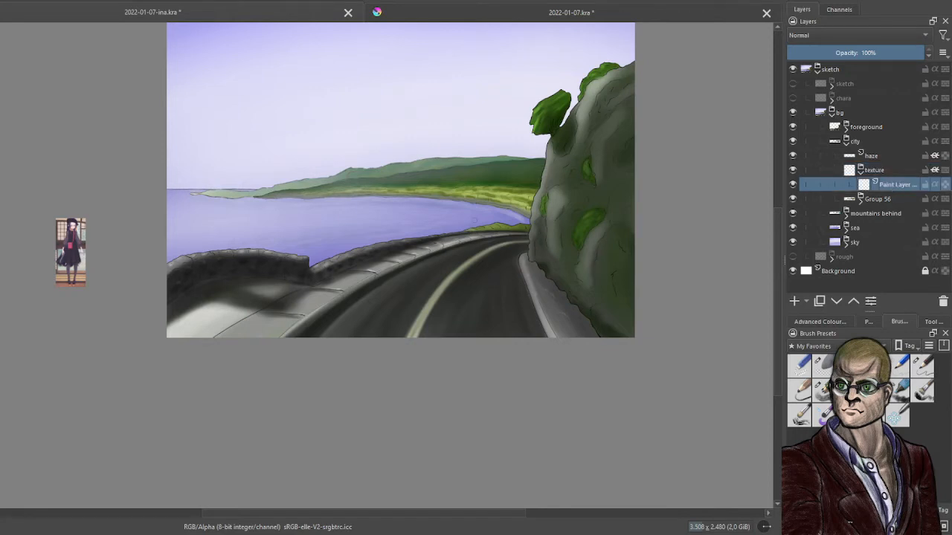
scroll(398, 223, up, 2)
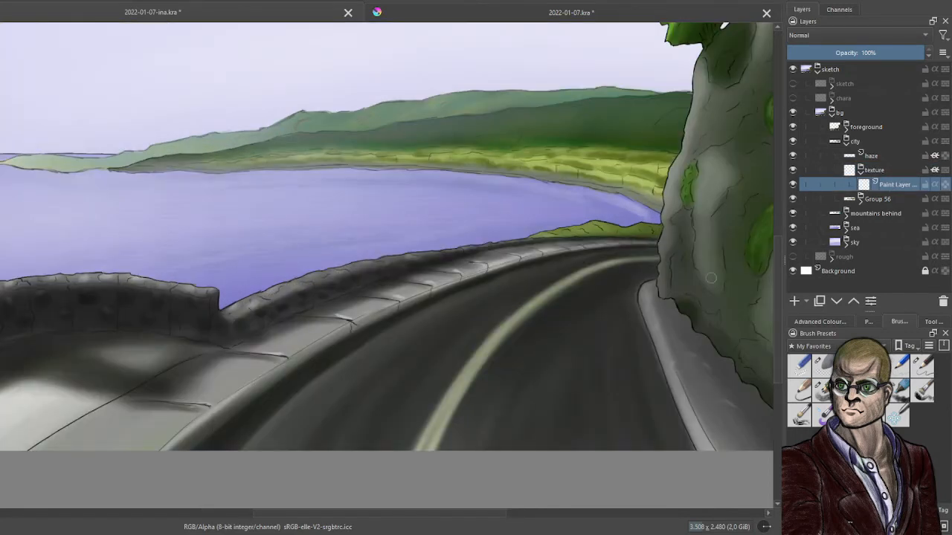
click(821, 390)
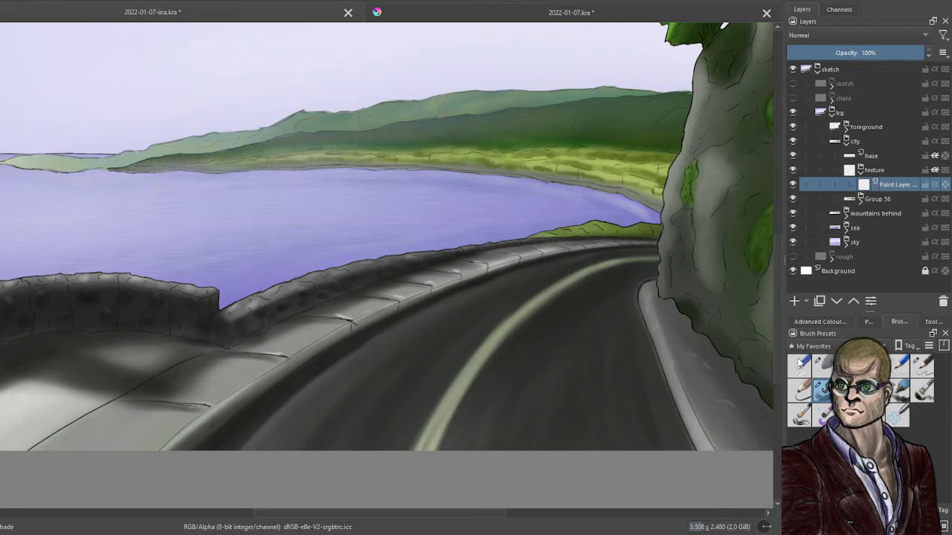
click(827, 322)
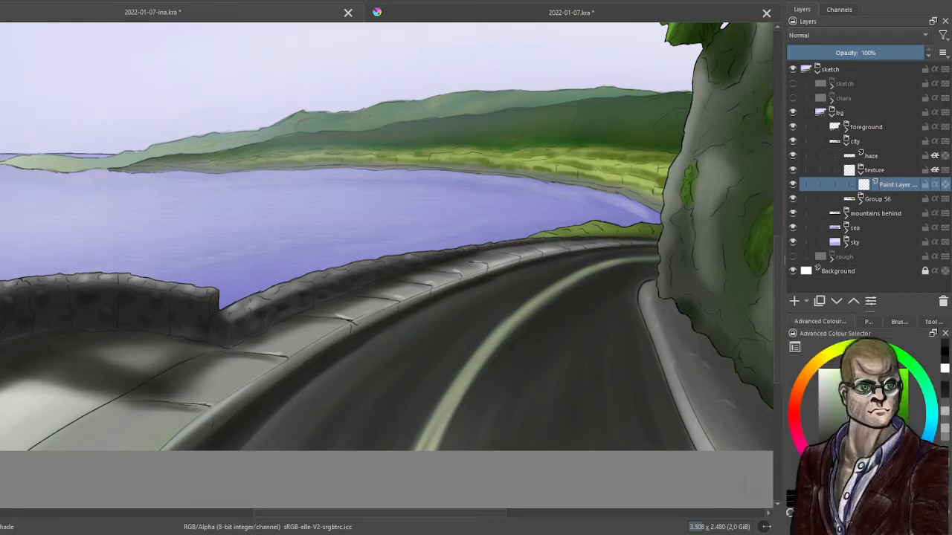
drag(444, 225, 444, 228)
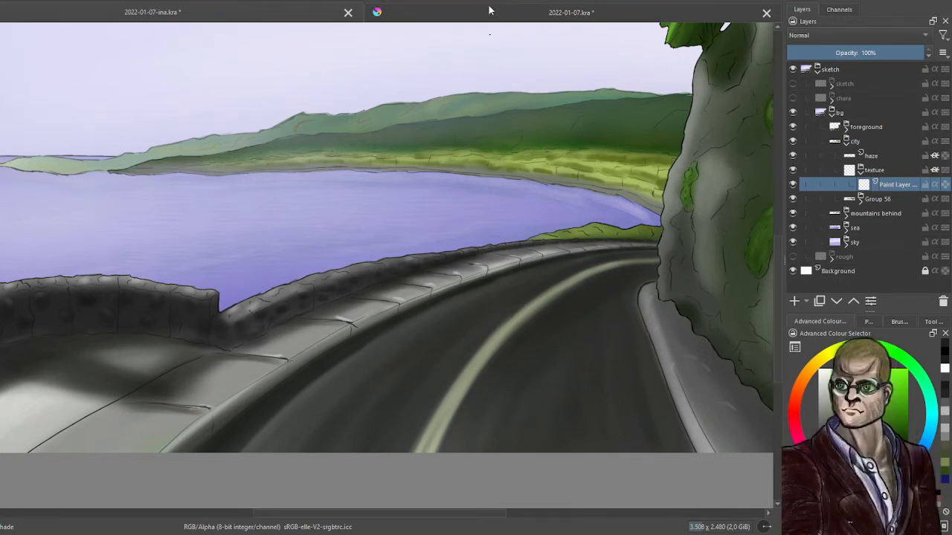
scroll(486, 275, up, 6)
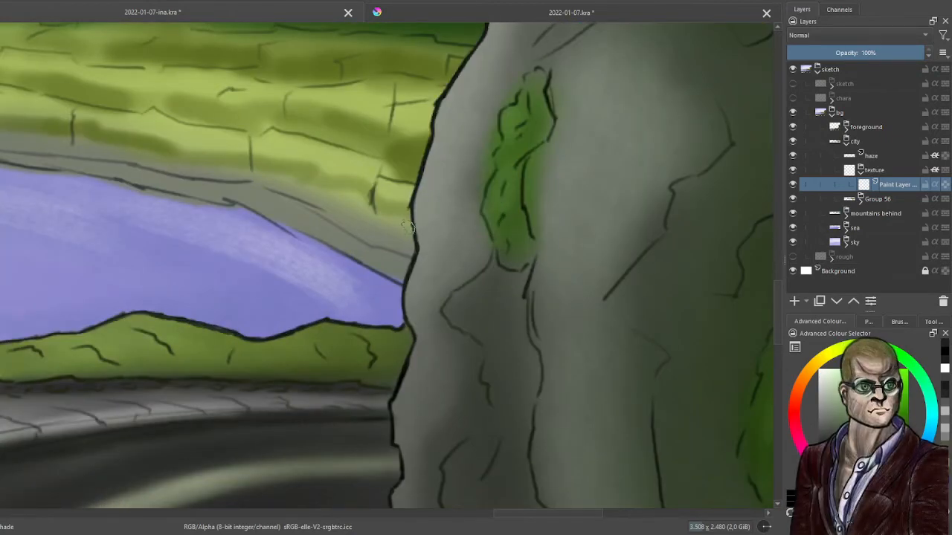
mouse_move(407, 186)
mouse_down()
mouse_move(390, 214)
mouse_move(394, 192)
mouse_move(369, 160)
mouse_move(368, 200)
mouse_move(346, 182)
mouse_move(341, 156)
mouse_move(327, 161)
mouse_move(320, 191)
mouse_move(248, 146)
mouse_up()
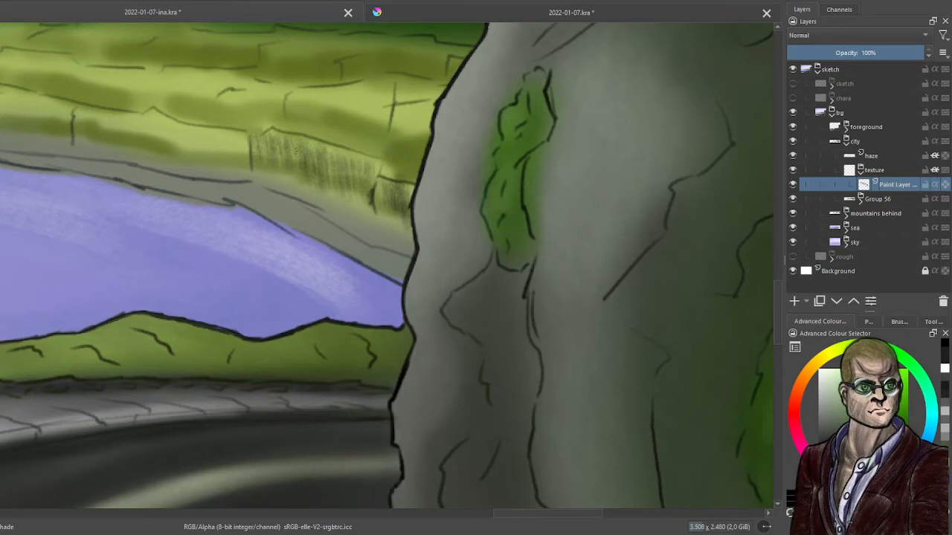
drag(305, 148, 372, 186)
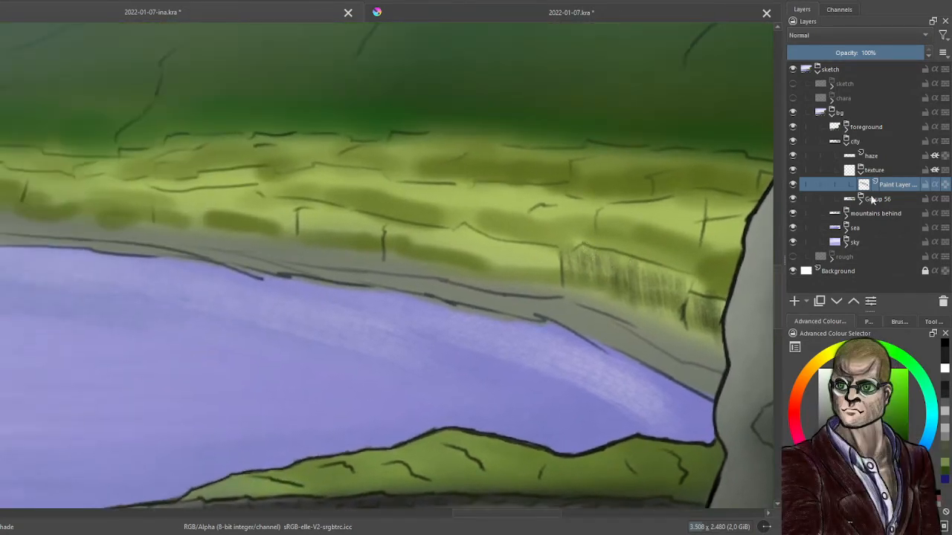
Rename the hatched paint layer in the texture group to walls, and add a new paint layer above it named roofs.
double_click(897, 185)
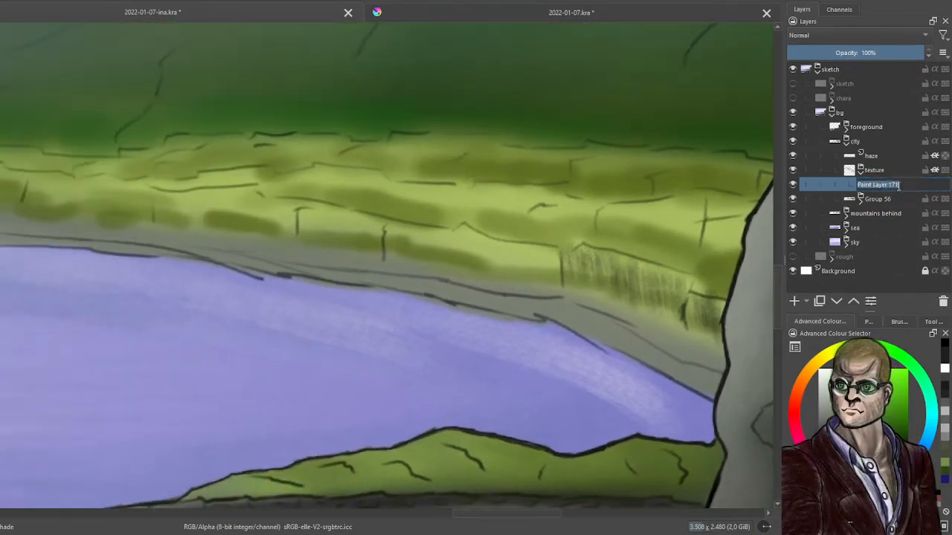
text(walls)
key(Return)
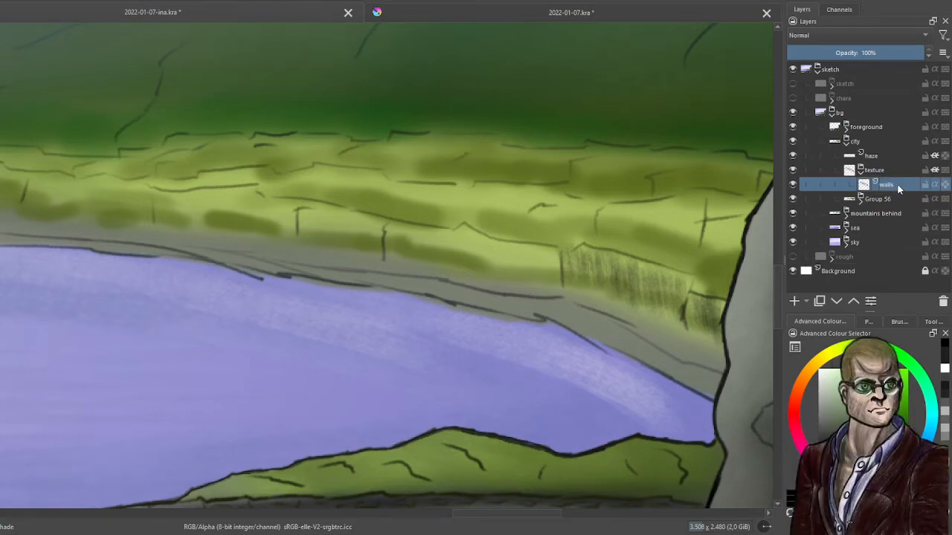
click(793, 301)
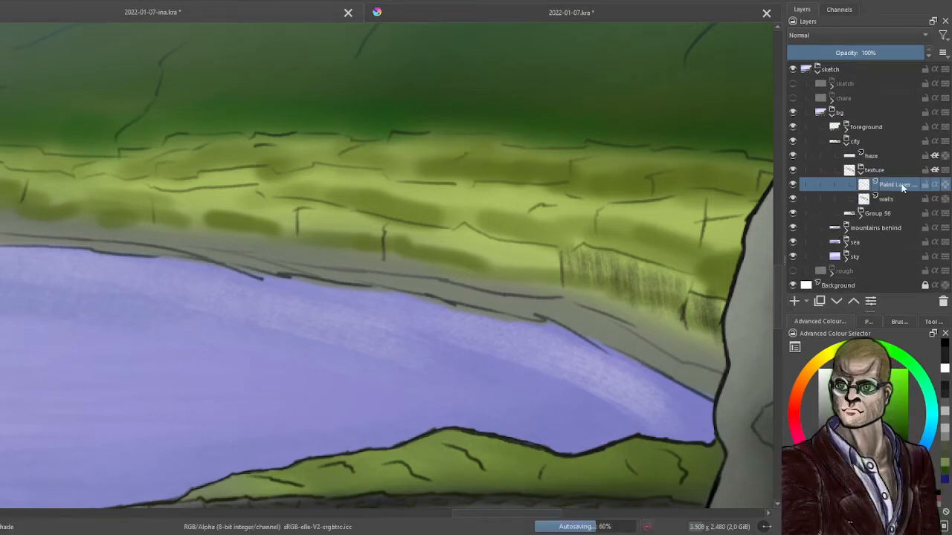
double_click(897, 186)
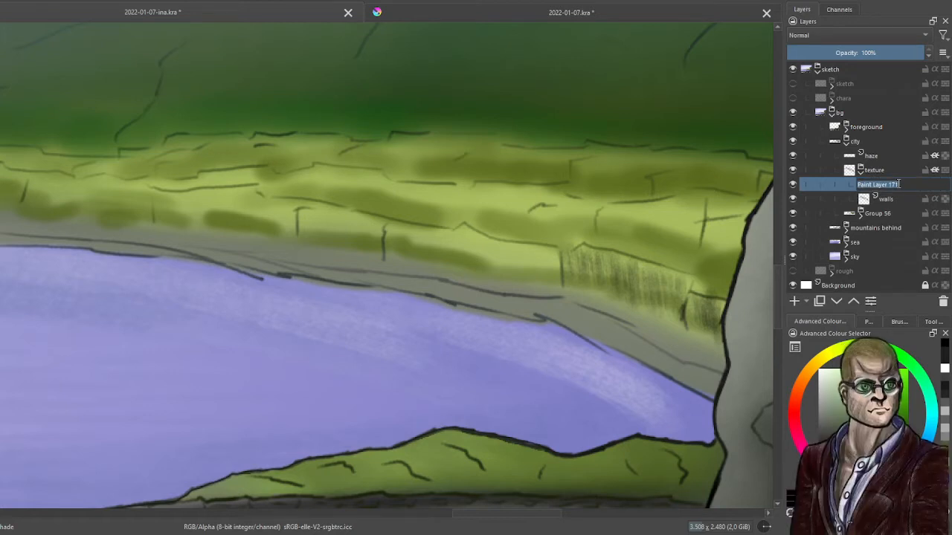
text(roofs)
key(Return)
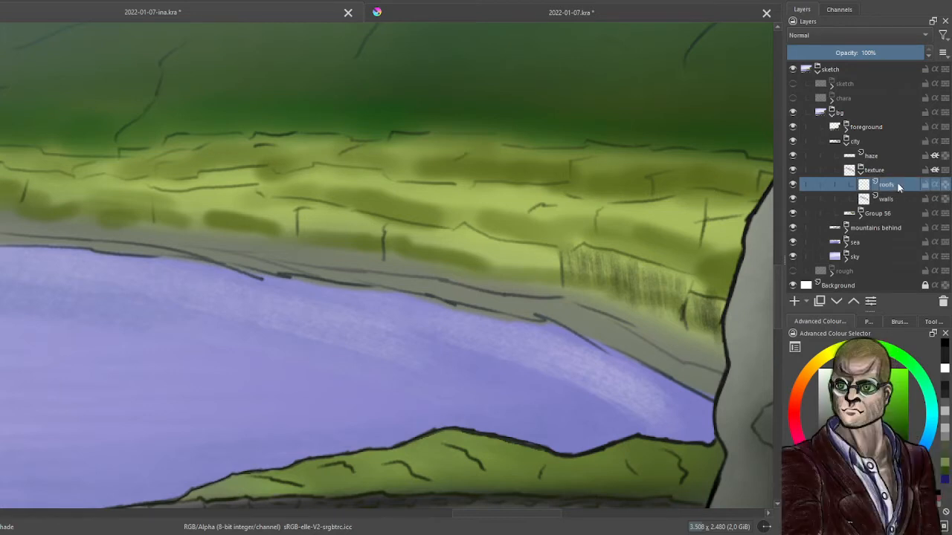
Hatch dark vertical strokes on the walls layer along the lowest dark field band, from beside the existing hatching away from the cliff.
click(898, 198)
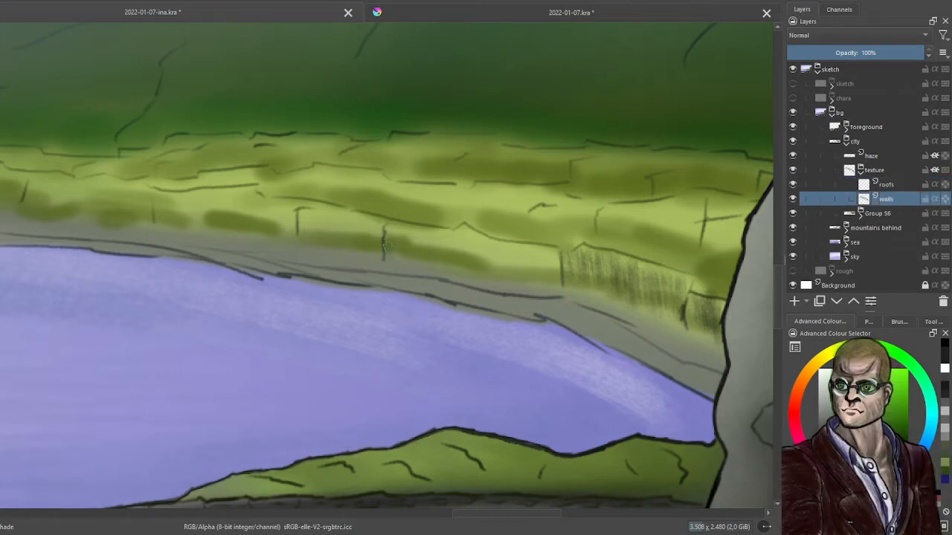
mouse_move(384, 245)
mouse_down()
mouse_move(416, 238)
mouse_move(423, 256)
mouse_move(456, 242)
mouse_move(465, 254)
mouse_move(558, 267)
mouse_up()
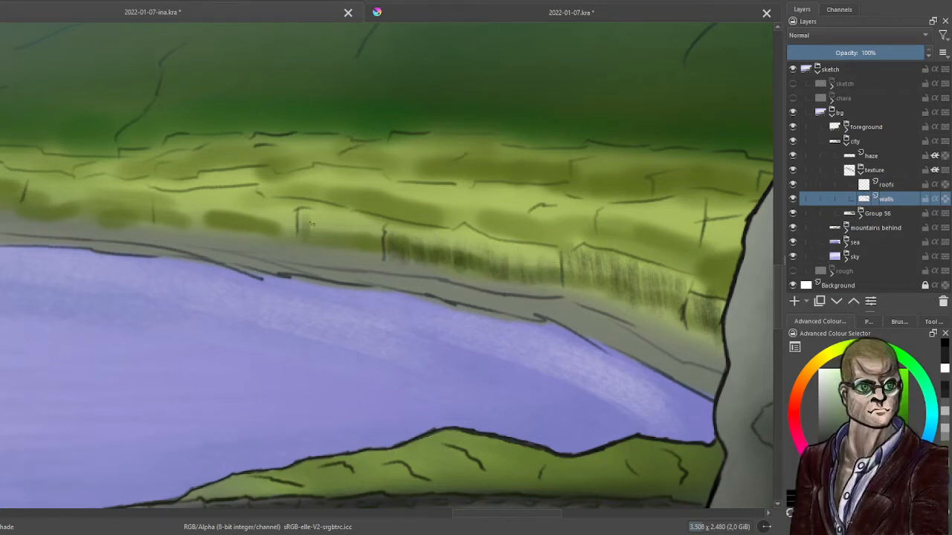
mouse_move(311, 222)
mouse_down()
mouse_move(349, 245)
mouse_move(368, 229)
mouse_move(386, 251)
mouse_up()
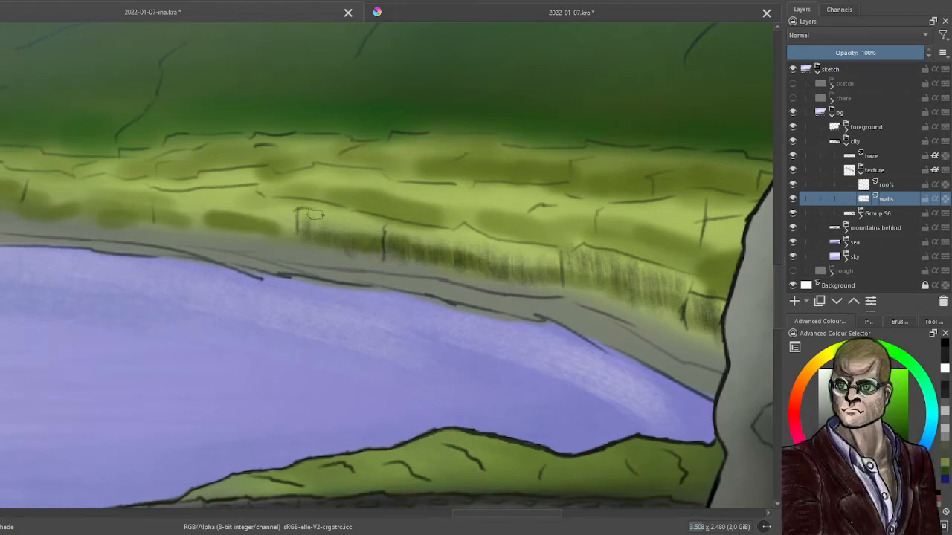
mouse_move(166, 198)
mouse_down()
mouse_move(180, 209)
mouse_move(239, 206)
mouse_move(296, 223)
mouse_move(641, 272)
mouse_up()
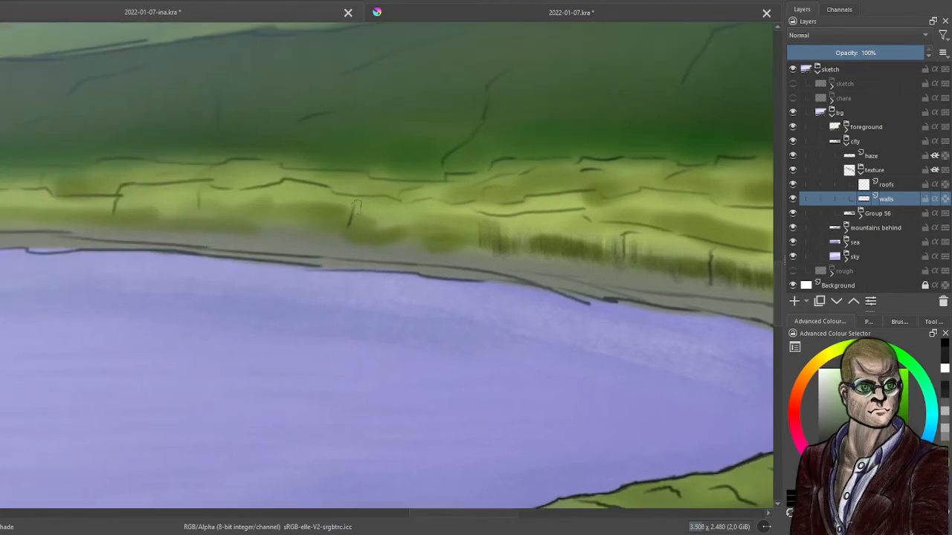
mouse_move(355, 209)
mouse_down()
mouse_move(375, 235)
mouse_move(406, 217)
mouse_move(447, 222)
mouse_move(449, 237)
mouse_move(472, 237)
mouse_up()
mouse_move(204, 199)
mouse_down()
mouse_move(243, 212)
mouse_move(314, 201)
mouse_move(344, 221)
mouse_up()
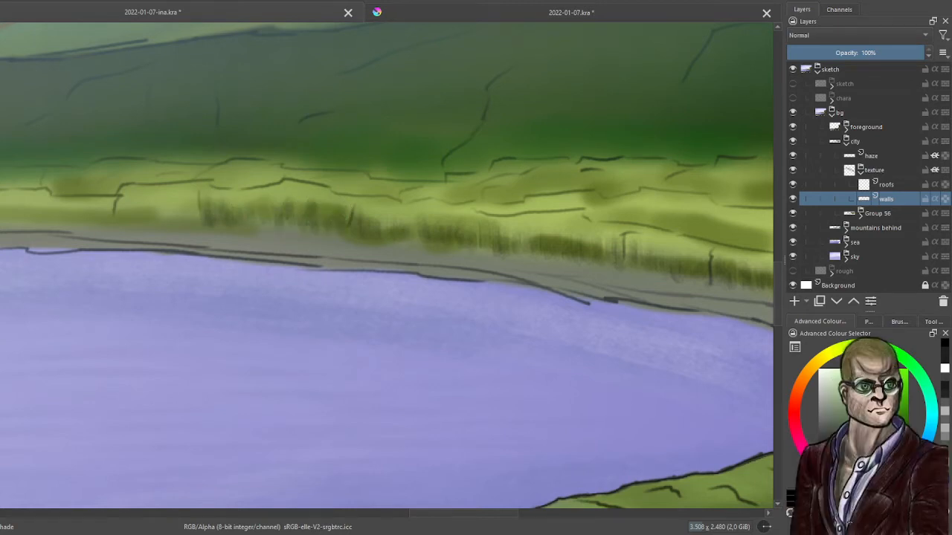
drag(136, 200, 203, 214)
mouse_move(3, 201)
mouse_down()
mouse_move(83, 208)
mouse_move(122, 207)
mouse_up()
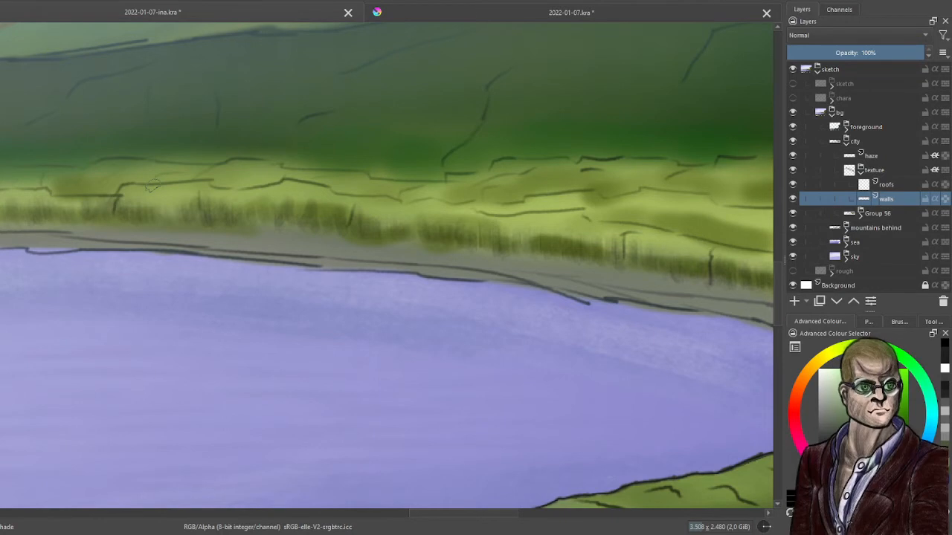
Continue the vertical hatching on the lowest field band along the central shoreline, below the dark green hills.
scroll(499, 278, down, 3)
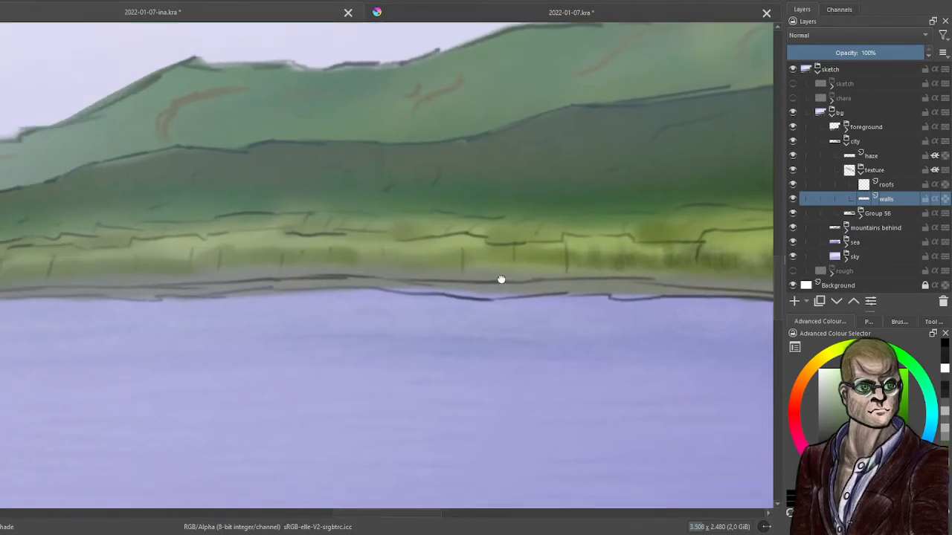
mouse_move(502, 253)
mouse_down()
mouse_move(501, 229)
mouse_move(501, 244)
mouse_move(511, 240)
mouse_move(533, 254)
mouse_move(552, 254)
mouse_move(583, 233)
mouse_up()
mouse_move(421, 236)
mouse_down()
mouse_move(425, 253)
mouse_move(486, 232)
mouse_up()
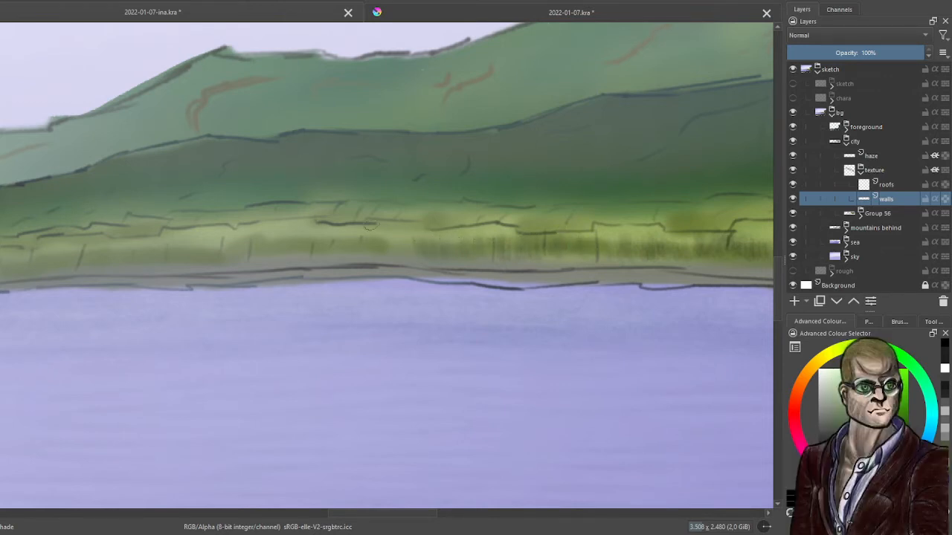
mouse_move(370, 227)
mouse_down()
mouse_move(322, 235)
mouse_move(349, 249)
mouse_up()
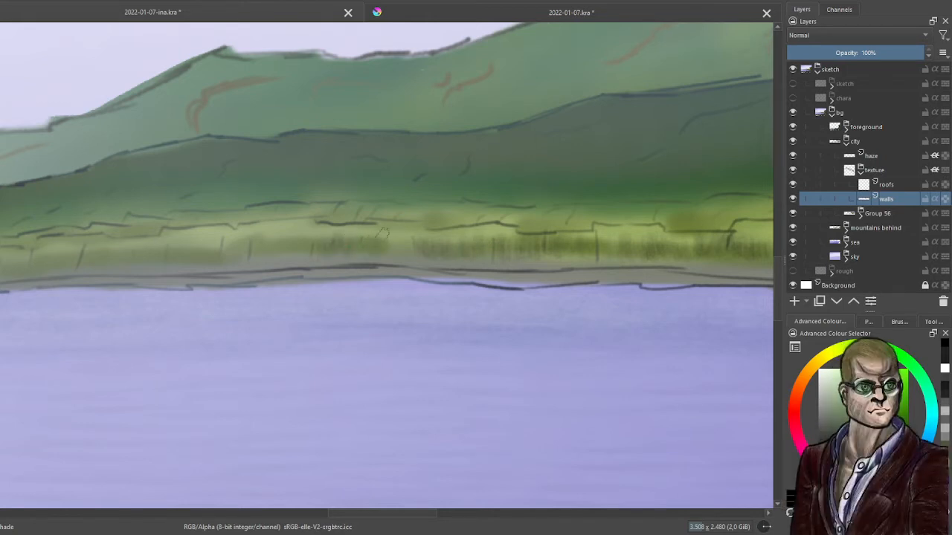
mouse_move(257, 246)
mouse_down()
mouse_move(280, 255)
mouse_move(307, 258)
mouse_up()
mouse_move(225, 242)
mouse_down()
mouse_move(250, 233)
mouse_move(176, 246)
mouse_move(221, 244)
mouse_move(221, 292)
mouse_move(398, 251)
mouse_move(347, 267)
mouse_move(420, 267)
mouse_up()
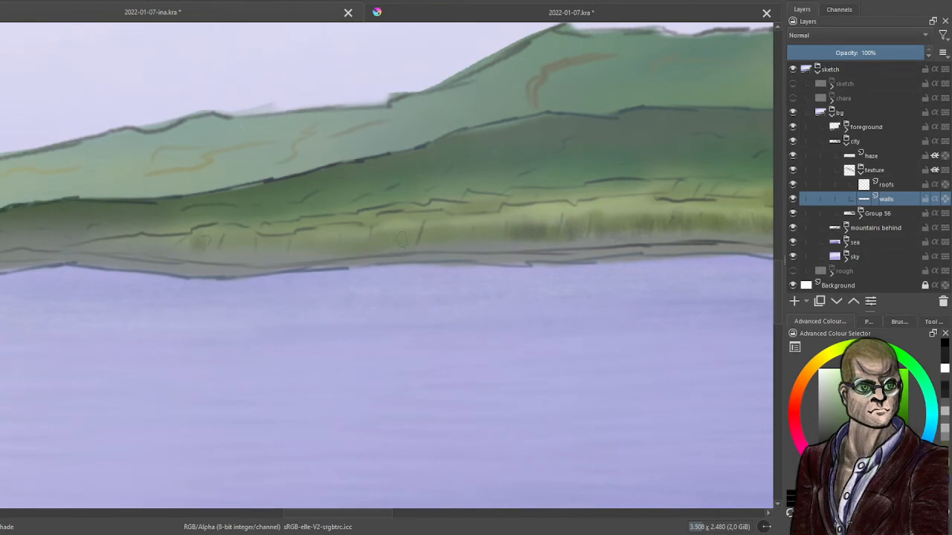
Hatch short vertical strokes over the far, narrowing end of the lowest field band, joining them to the existing hatching.
drag(222, 247, 223, 259)
mouse_move(232, 240)
mouse_down()
mouse_move(237, 255)
mouse_move(256, 259)
mouse_up()
mouse_move(262, 247)
mouse_down()
mouse_move(264, 259)
mouse_move(280, 258)
mouse_up()
mouse_move(292, 247)
mouse_down()
mouse_move(295, 260)
mouse_move(305, 258)
mouse_up()
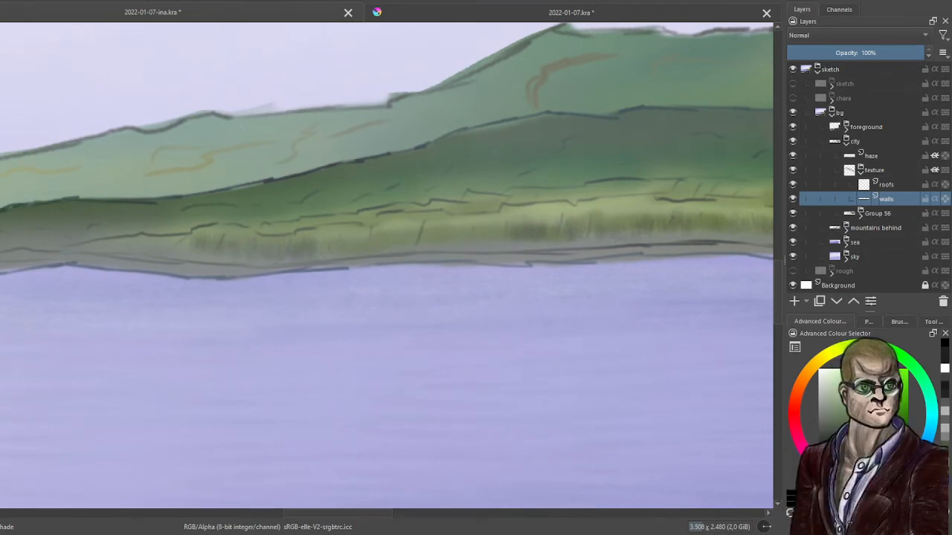
drag(357, 227, 359, 238)
mouse_move(353, 242)
mouse_down()
mouse_move(354, 253)
mouse_move(403, 250)
mouse_up()
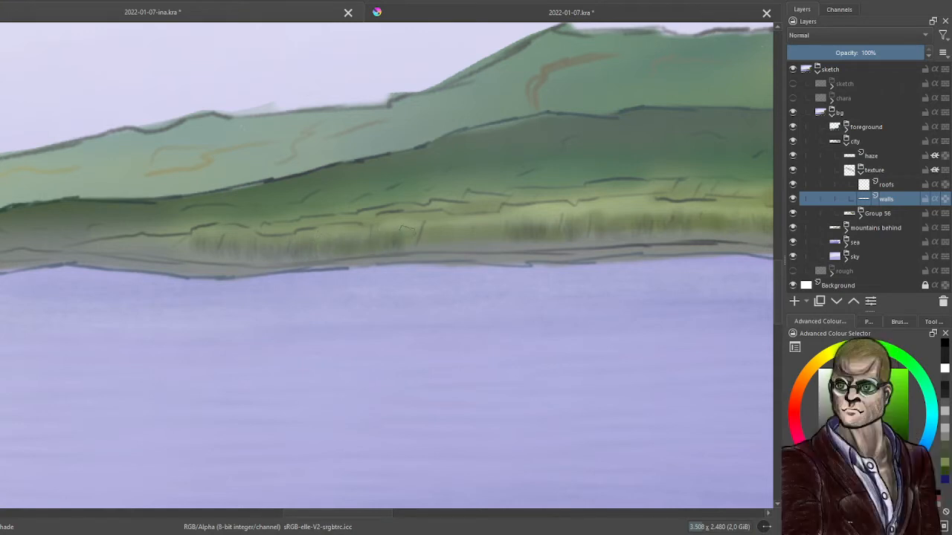
mouse_move(434, 217)
mouse_down()
mouse_move(447, 243)
mouse_move(483, 246)
mouse_up()
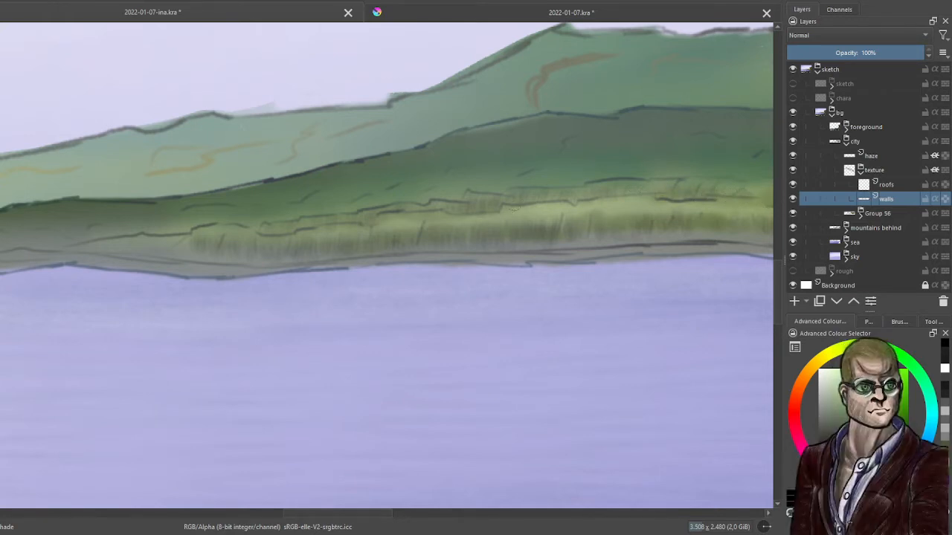
Hatch vertical strokes along the uppermost dark field band, working from the far end of the shore to the cliff edge.
drag(457, 227, 387, 199)
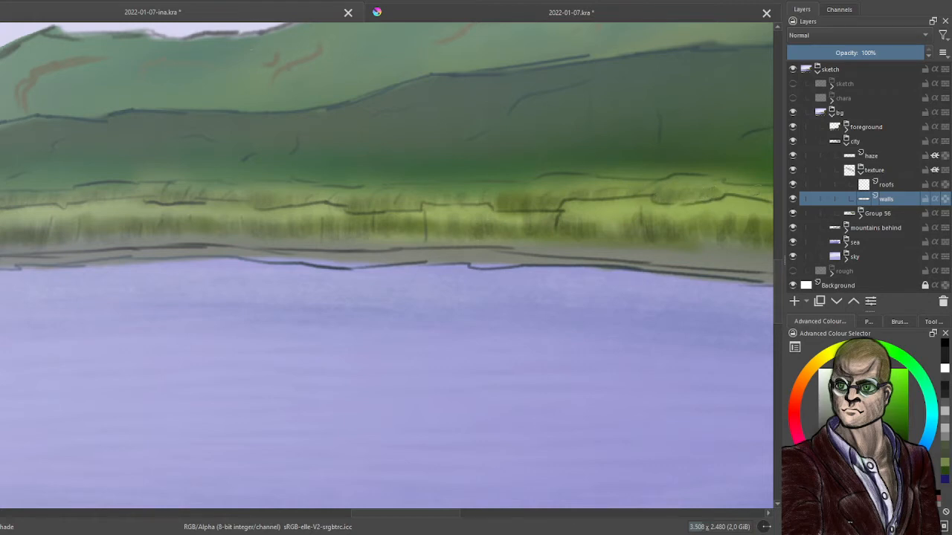
mouse_move(733, 212)
mouse_down()
mouse_move(329, 182)
mouse_move(247, 192)
mouse_up()
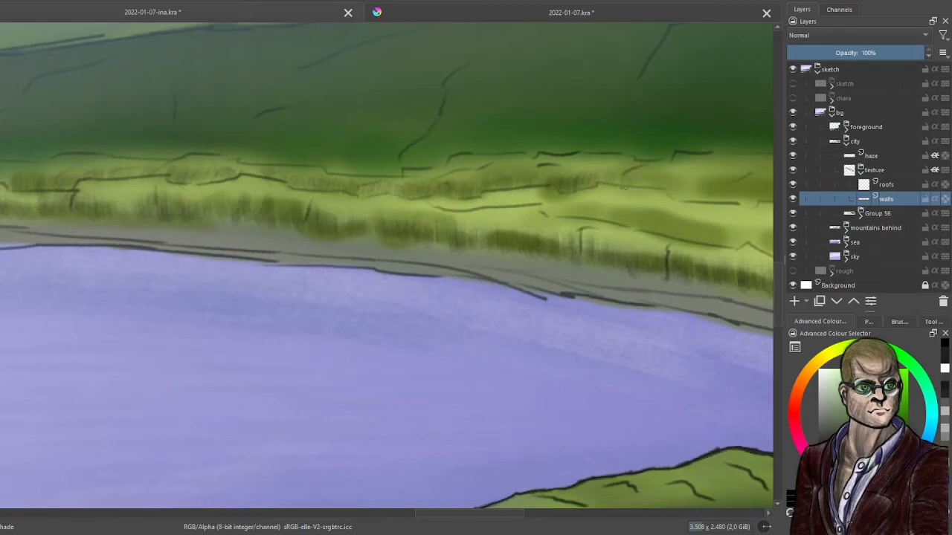
mouse_move(672, 180)
mouse_down()
mouse_move(683, 200)
mouse_move(735, 199)
mouse_up()
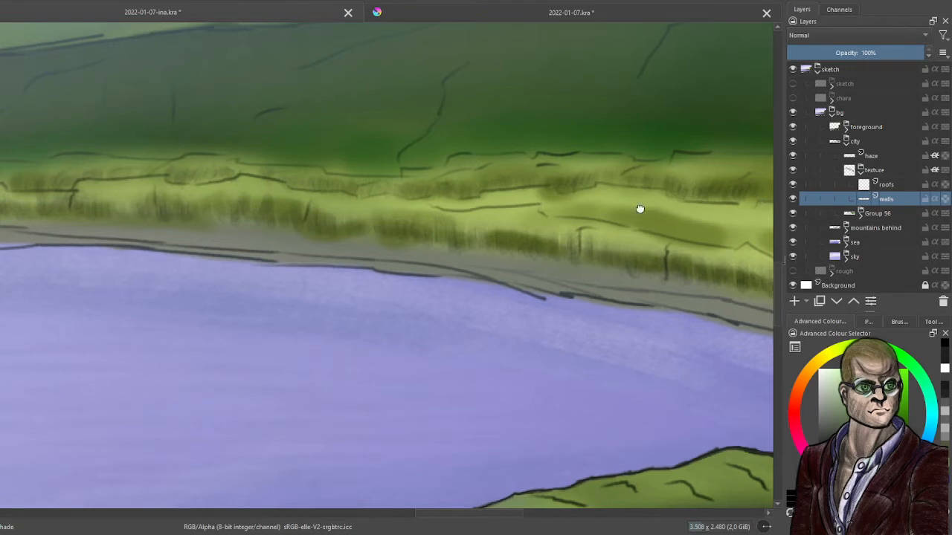
drag(641, 207, 153, 160)
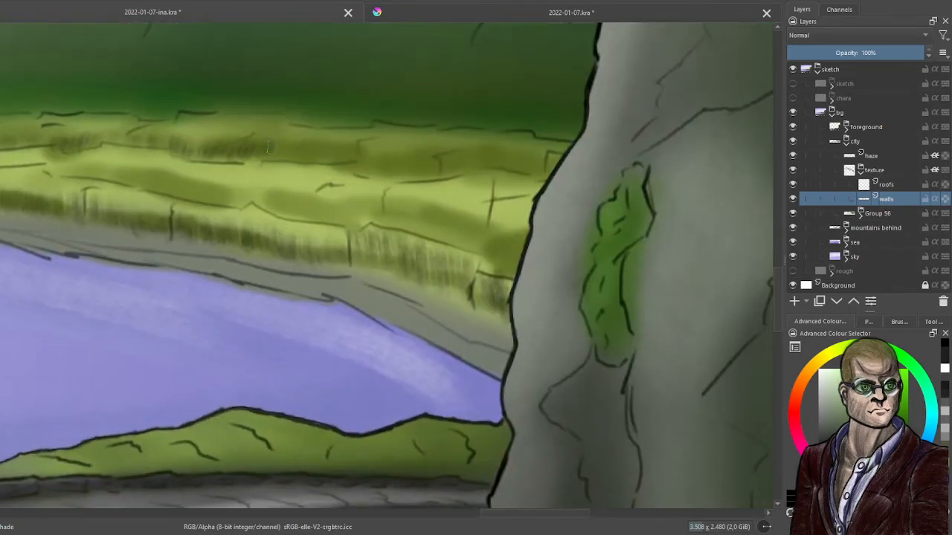
mouse_move(301, 147)
mouse_down()
mouse_move(336, 143)
mouse_move(382, 163)
mouse_move(423, 154)
mouse_move(428, 165)
mouse_move(452, 153)
mouse_move(547, 164)
mouse_up()
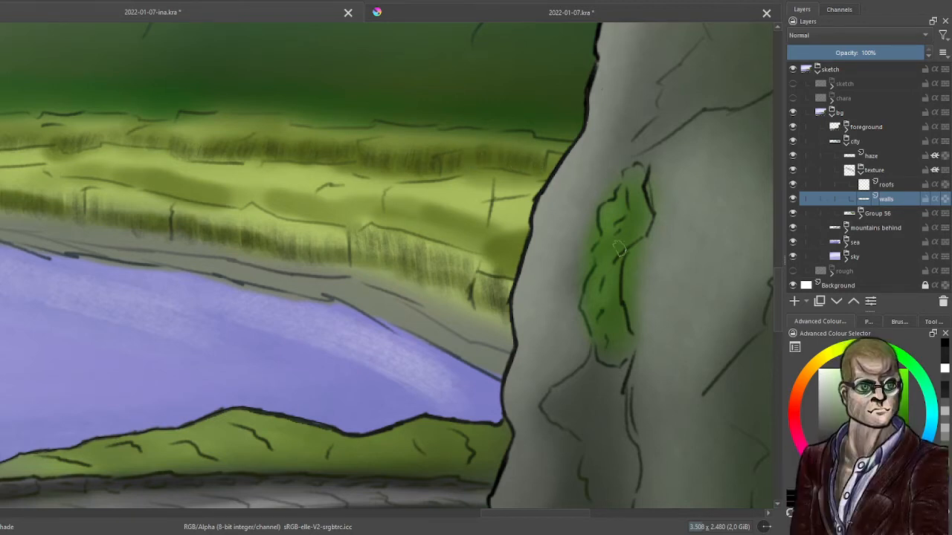
Hatch vertical strokes along the middle dark field band, ending at the cliff edge.
drag(611, 323, 755, 321)
mouse_move(198, 158)
mouse_down()
mouse_move(192, 169)
mouse_move(217, 175)
mouse_up()
drag(231, 158, 232, 180)
mouse_move(250, 159)
mouse_down()
mouse_move(244, 179)
mouse_move(269, 180)
mouse_up()
mouse_move(288, 167)
mouse_down()
mouse_move(282, 184)
mouse_move(316, 195)
mouse_up()
drag(345, 167, 330, 195)
mouse_move(351, 173)
mouse_down()
mouse_move(339, 194)
mouse_move(349, 198)
mouse_up()
mouse_move(384, 181)
mouse_down()
mouse_move(366, 202)
mouse_move(386, 203)
mouse_up()
mouse_move(423, 180)
mouse_down()
mouse_move(397, 204)
mouse_move(410, 211)
mouse_up()
mouse_move(452, 186)
mouse_down()
mouse_move(439, 214)
mouse_move(464, 218)
mouse_up()
drag(494, 183, 488, 221)
mouse_move(512, 187)
mouse_down()
mouse_move(499, 221)
mouse_move(510, 220)
mouse_up()
drag(539, 189, 533, 223)
mouse_move(562, 192)
mouse_down()
mouse_move(564, 217)
mouse_move(581, 226)
mouse_move(615, 211)
mouse_move(596, 240)
mouse_up()
mouse_move(625, 207)
mouse_down()
mouse_move(612, 247)
mouse_move(625, 244)
mouse_up()
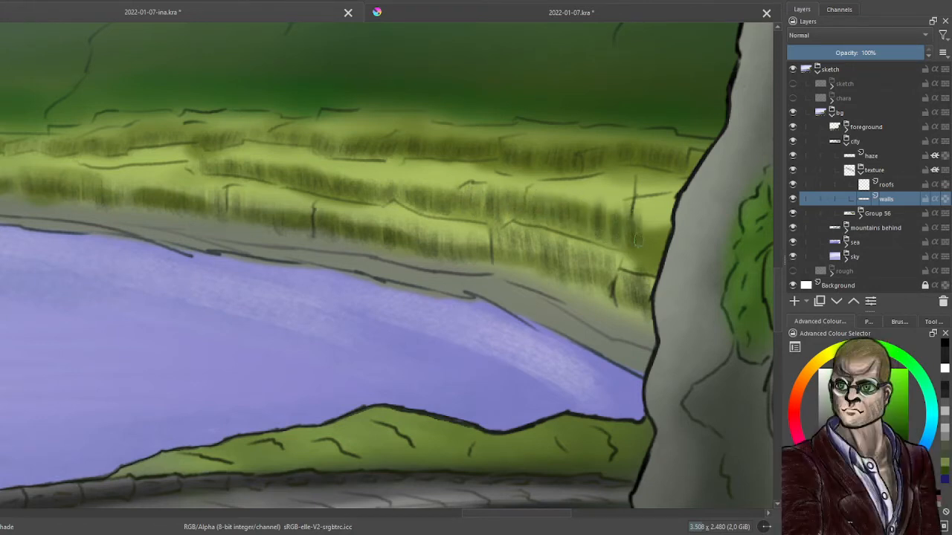
drag(651, 212, 636, 249)
drag(673, 198, 656, 236)
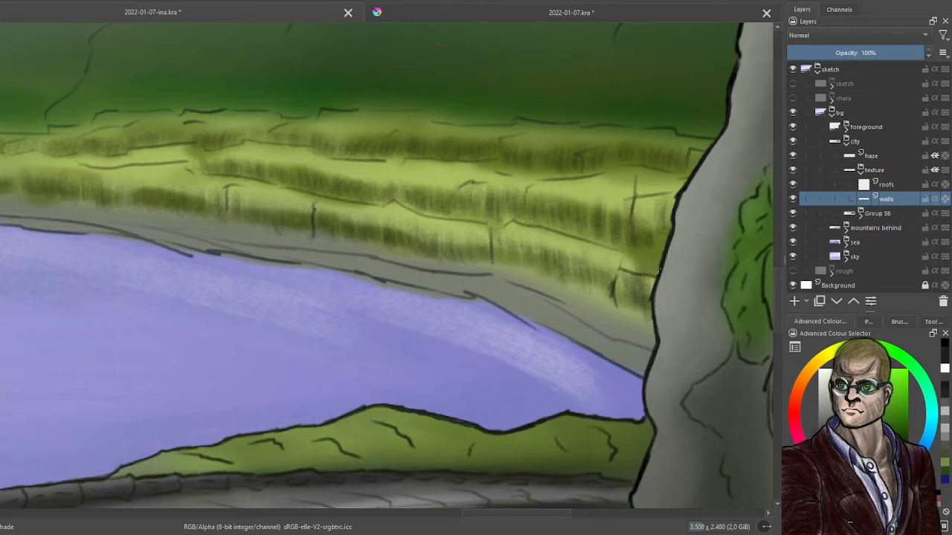
On the roofs layer, with the canvas rotated, shade long lengthwise strokes along the uppermost field band beside the dark green hill.
click(893, 185)
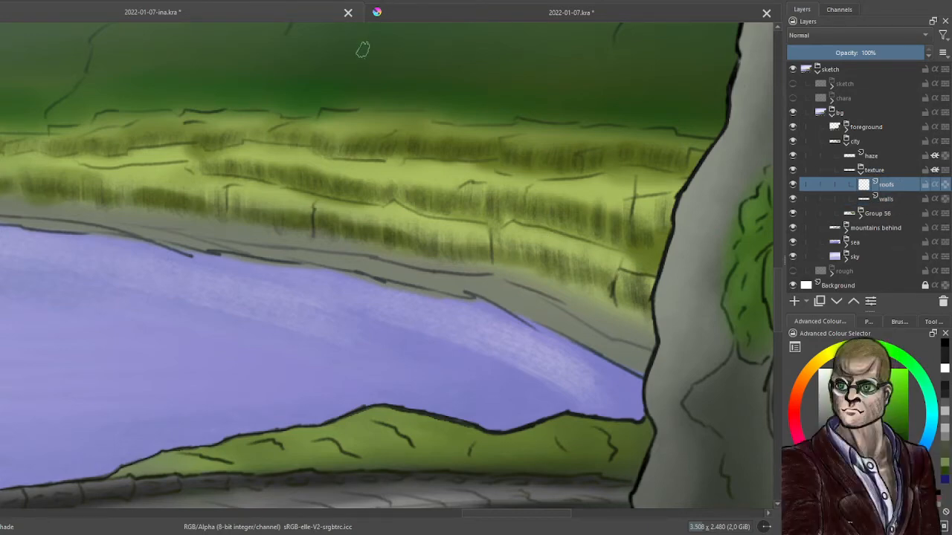
key(minus)
key(minus)
key(minus)
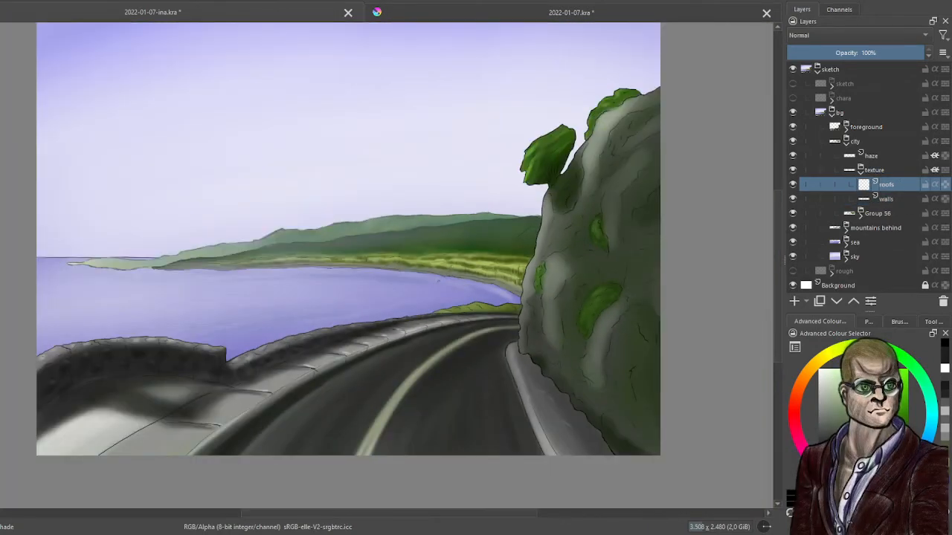
key(plus)
key(plus)
key(plus)
key(plus)
right_click(556, 244)
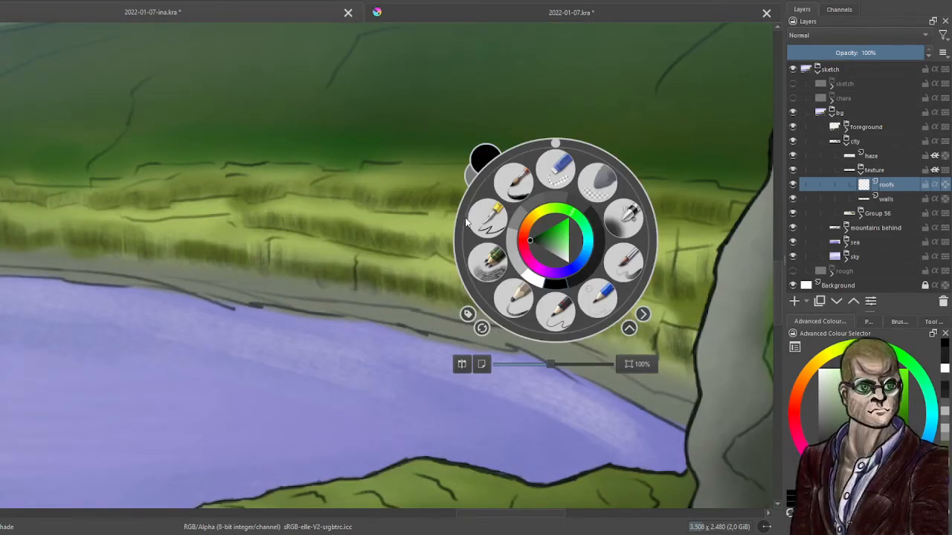
drag(557, 151, 459, 209)
drag(393, 121, 396, 274)
drag(387, 34, 368, 100)
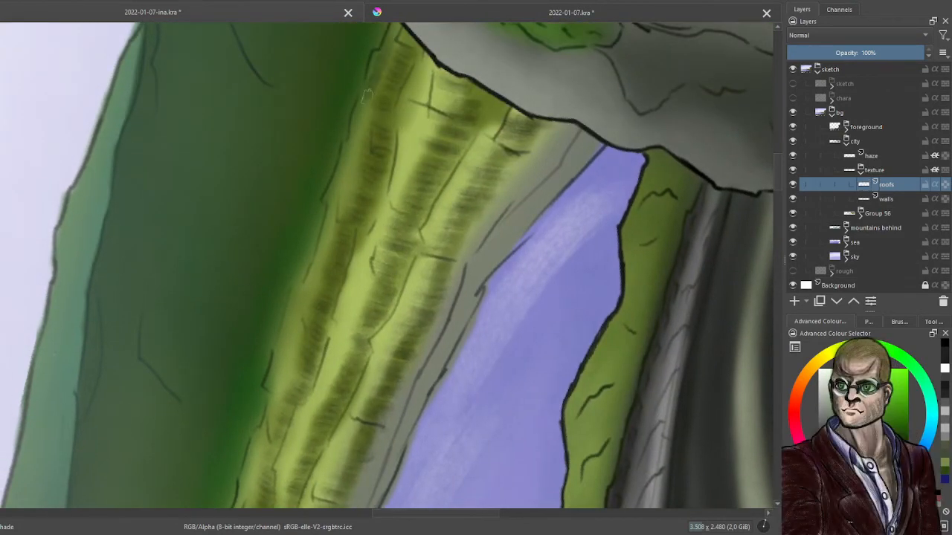
drag(381, 53, 342, 199)
mouse_move(350, 136)
mouse_down()
mouse_move(336, 219)
mouse_move(243, 492)
mouse_up()
Shade long lengthwise strokes on the roofs layer along the light strip between the uppermost and middle hatched bands.
drag(432, 50, 403, 131)
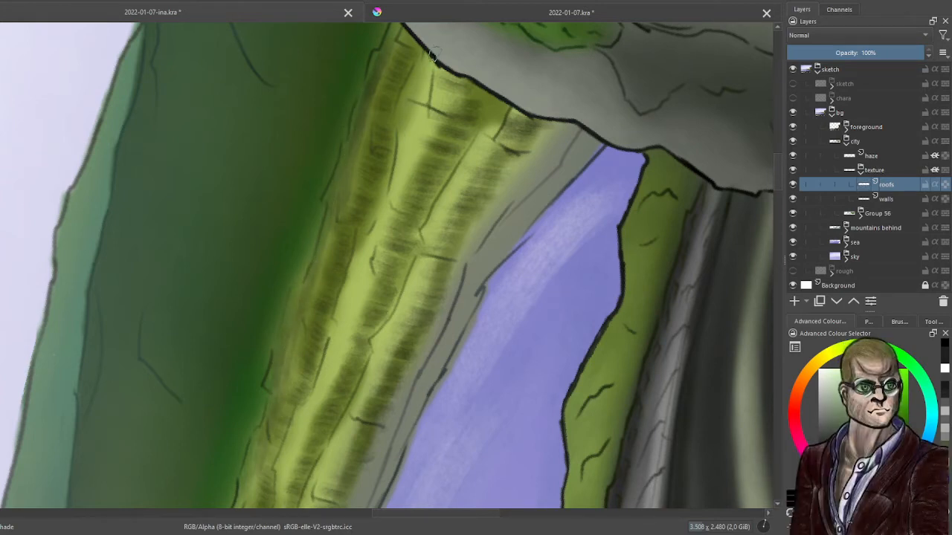
drag(428, 73, 395, 184)
mouse_move(461, 64)
mouse_down()
mouse_move(387, 203)
mouse_move(355, 298)
mouse_up()
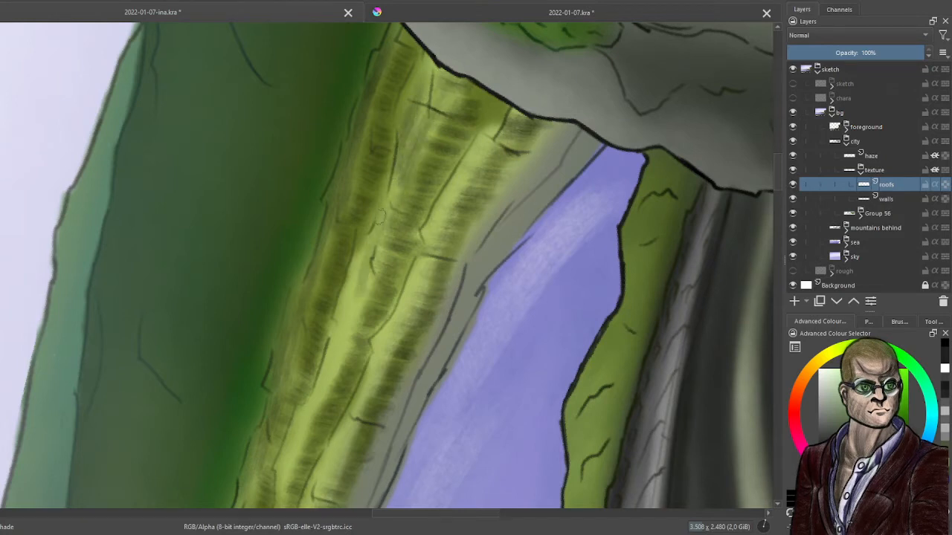
drag(382, 219, 332, 368)
drag(359, 266, 320, 393)
drag(351, 317, 281, 467)
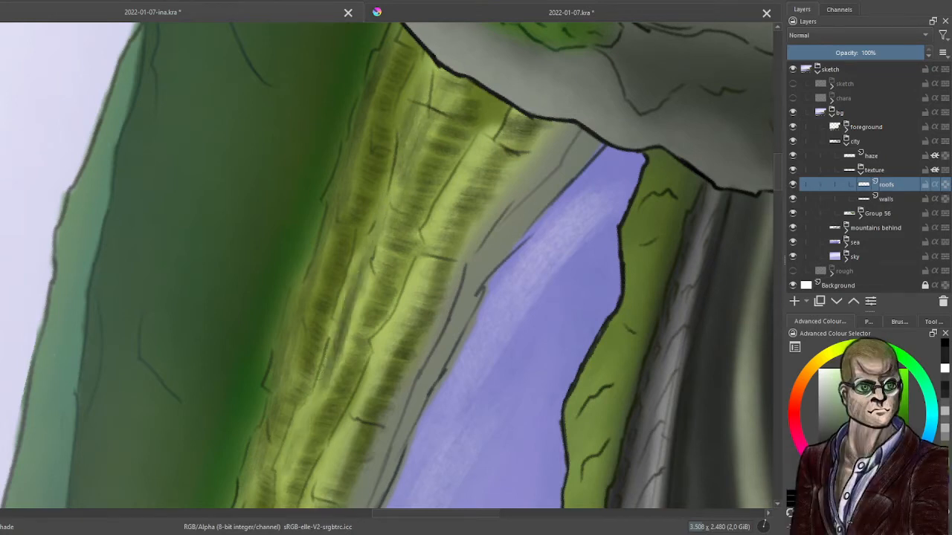
drag(314, 391, 279, 485)
Shade lengthwise strokes along the light strip between the middle and lowest hatched bands, working up to the cliff edge.
drag(368, 381, 306, 504)
drag(388, 340, 322, 477)
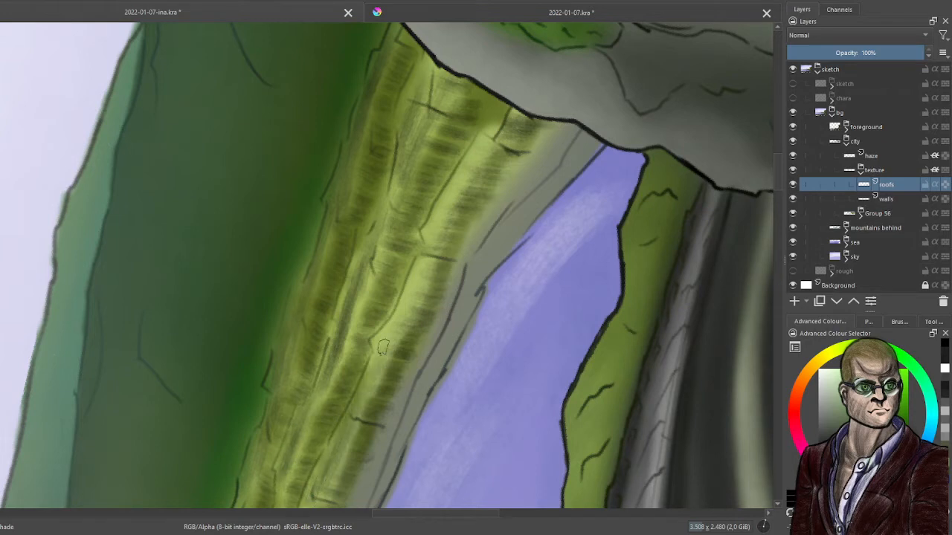
mouse_move(388, 318)
mouse_down()
mouse_move(361, 382)
mouse_move(370, 364)
mouse_up()
mouse_move(432, 245)
mouse_down()
mouse_move(384, 347)
mouse_move(392, 324)
mouse_up()
drag(449, 202, 424, 255)
drag(488, 131, 418, 238)
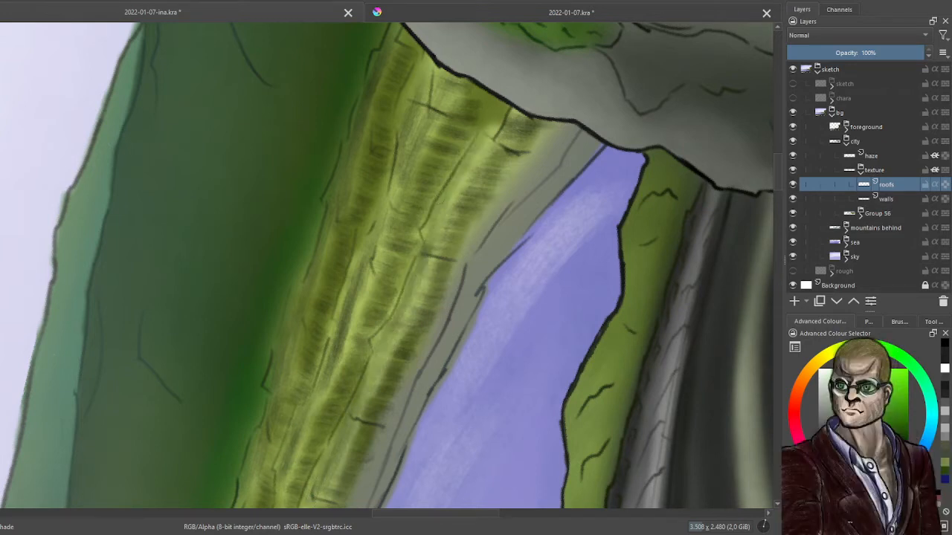
mouse_move(512, 107)
mouse_down()
mouse_move(440, 199)
mouse_move(464, 191)
mouse_up()
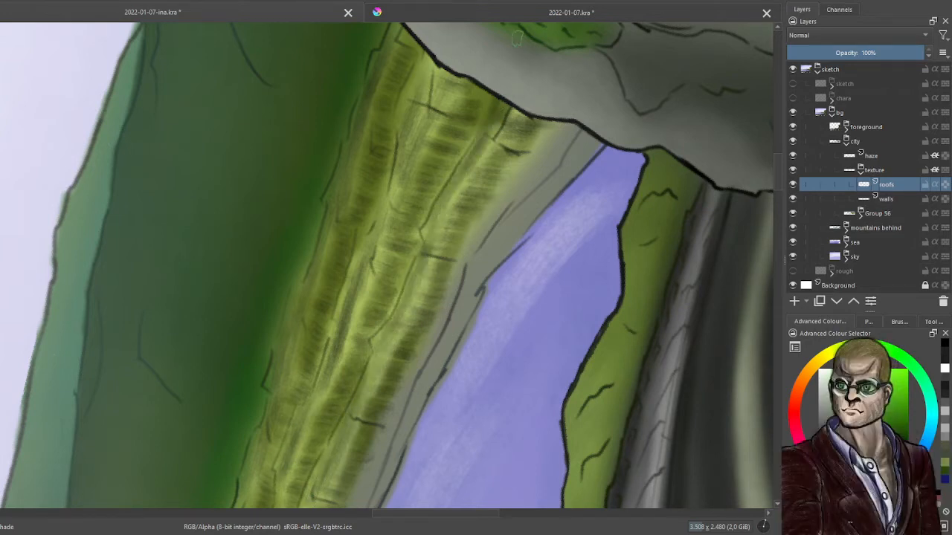
Continue the lengthwise roof strokes along the light strips where the field terraces narrow, away from the cliff.
scroll(520, 48, down, 1)
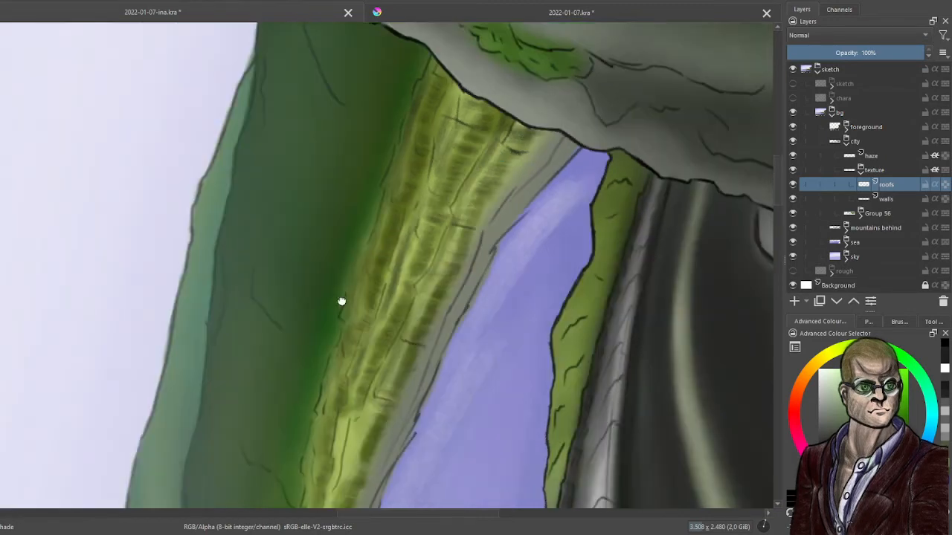
drag(341, 301, 431, 202)
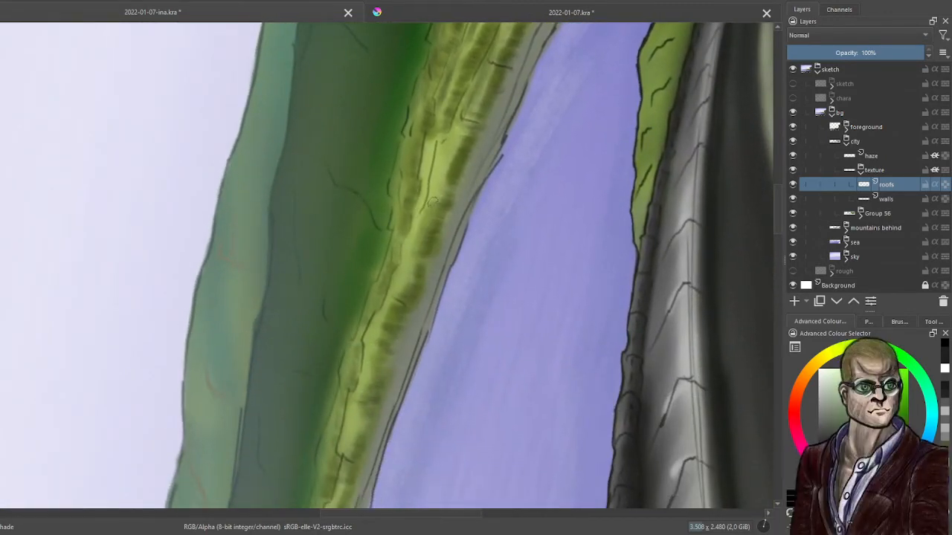
scroll(432, 201, up, 3)
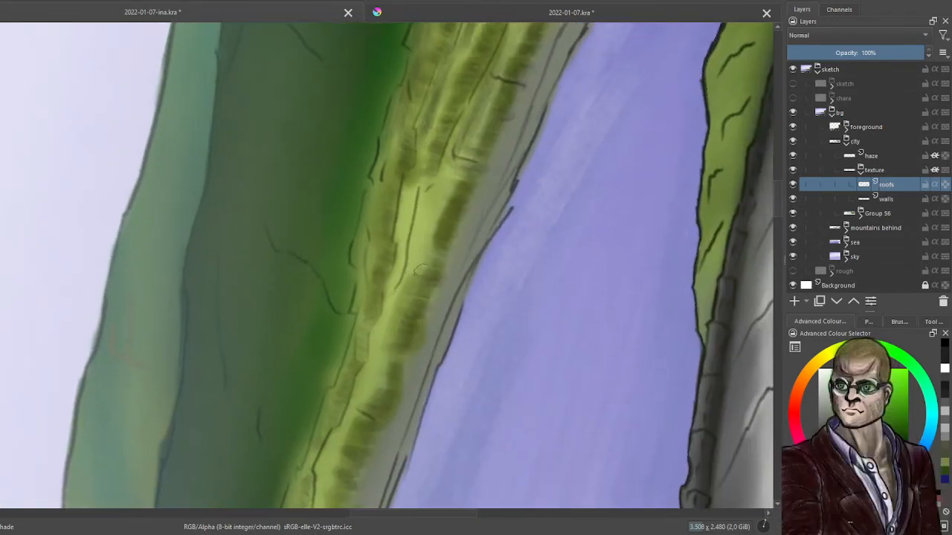
drag(451, 166, 408, 277)
drag(443, 185, 391, 321)
drag(409, 272, 374, 368)
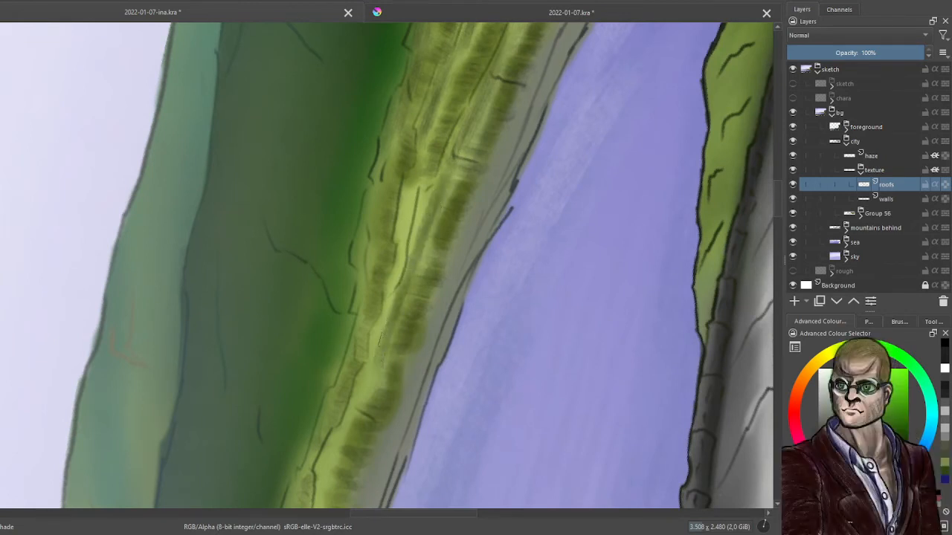
drag(385, 334, 322, 488)
drag(422, 165, 402, 228)
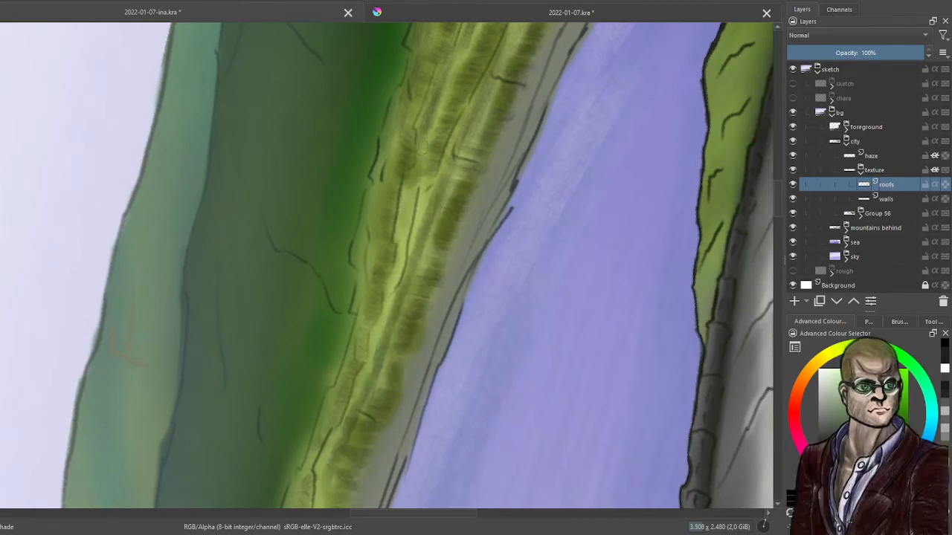
drag(418, 189, 390, 314)
drag(405, 260, 370, 375)
drag(384, 325, 369, 360)
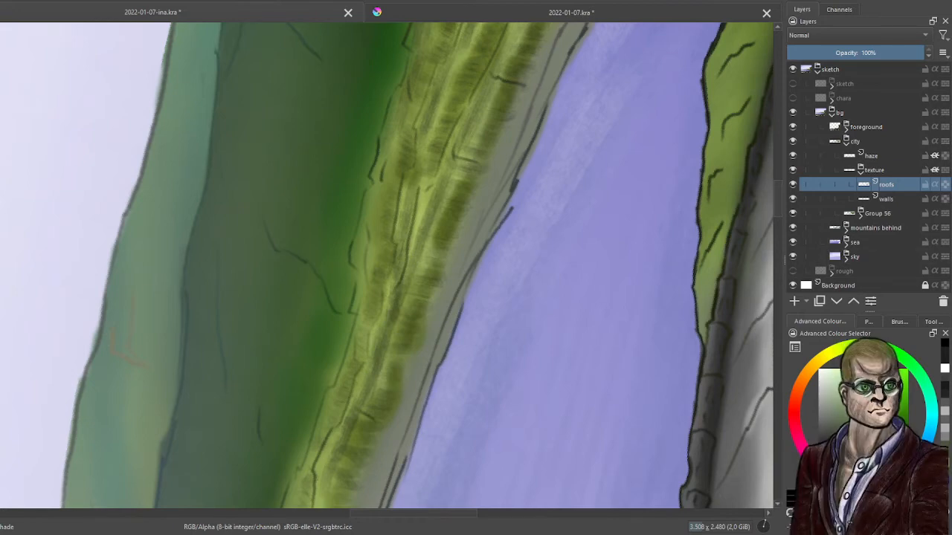
Shade lengthwise strokes along the narrowing terraces' upper edge, beside the dark green hill.
drag(394, 129, 375, 204)
drag(385, 163, 358, 305)
drag(373, 222, 353, 273)
drag(363, 299, 321, 436)
drag(331, 401, 299, 481)
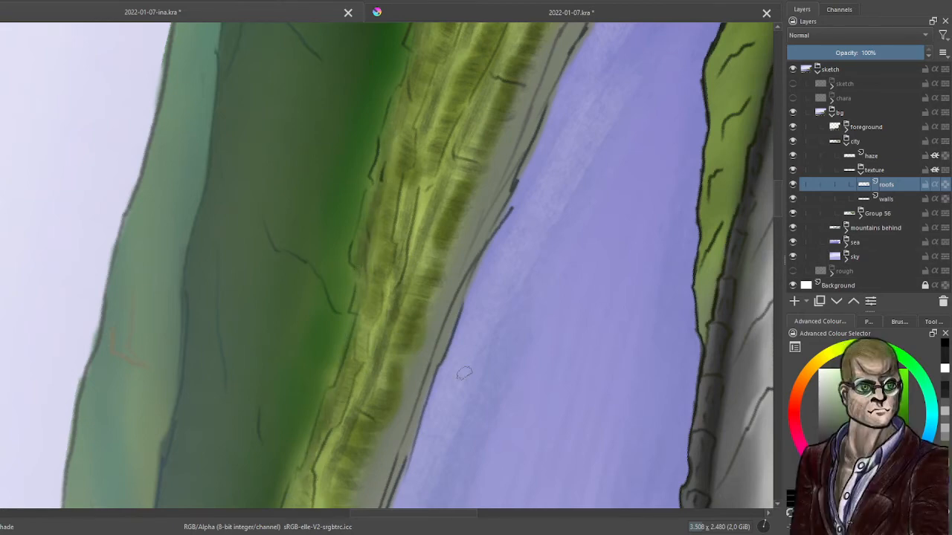
Shade long strokes along the next stretch of terraces farther down the coast, on both the hill edge and the light strip.
drag(531, 352, 640, 26)
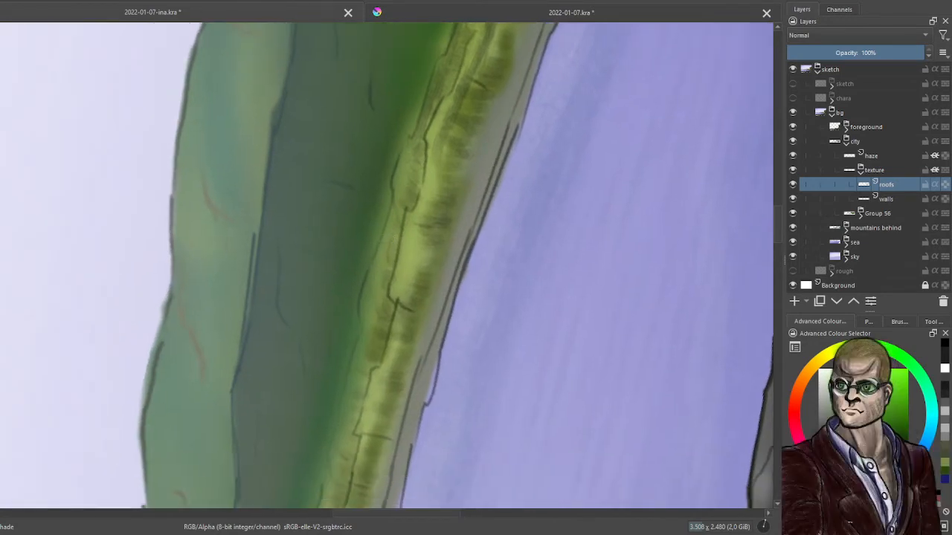
drag(407, 157, 367, 315)
drag(379, 256, 354, 353)
drag(349, 398, 338, 436)
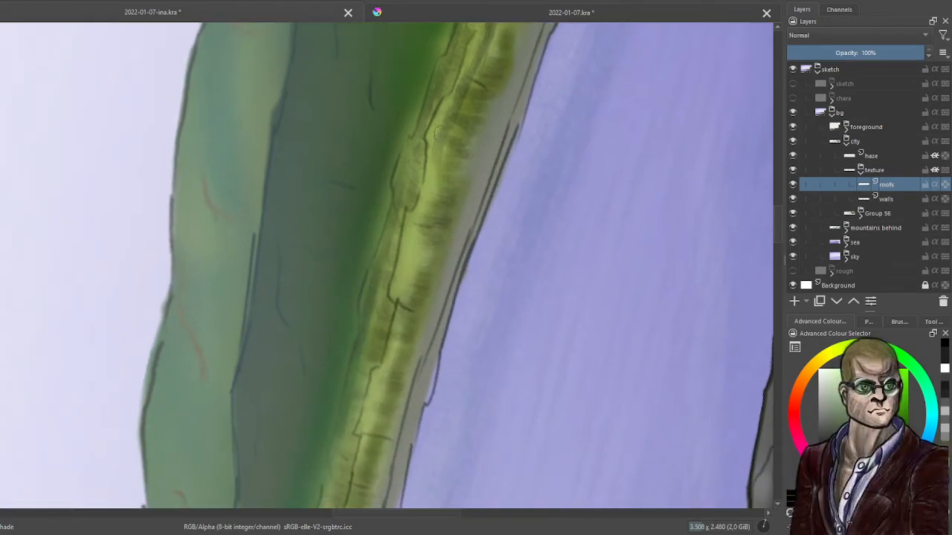
drag(438, 141, 355, 479)
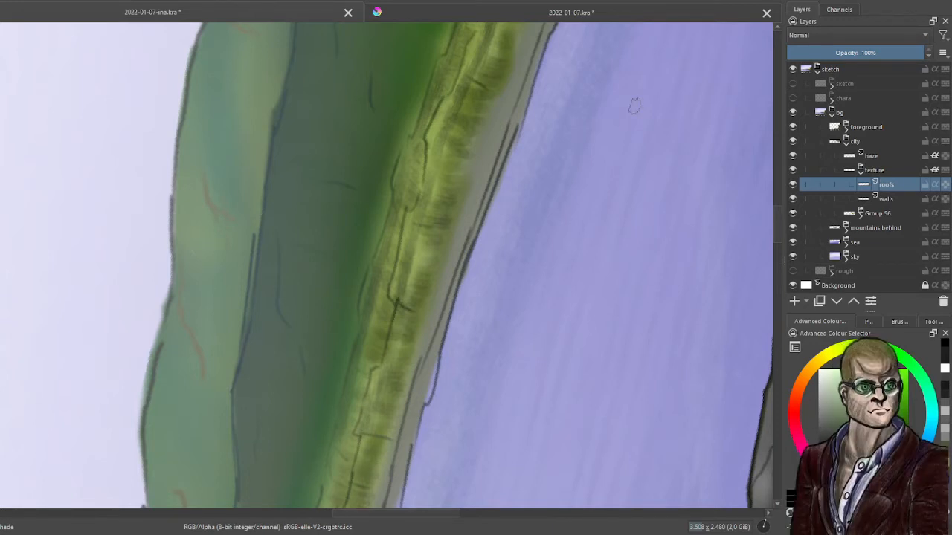
Extend the lengthwise strokes along the thinner field strip farther towards the headland.
mouse_move(633, 105)
mouse_down()
mouse_move(493, 293)
mouse_move(522, 397)
mouse_move(523, 387)
mouse_up()
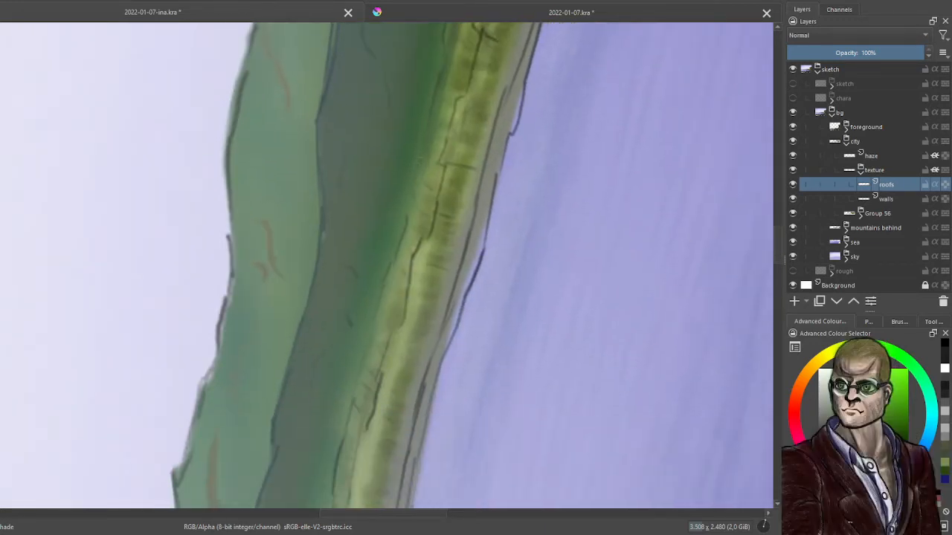
drag(413, 215, 370, 351)
drag(424, 253, 357, 481)
drag(365, 385, 348, 461)
drag(375, 347, 355, 403)
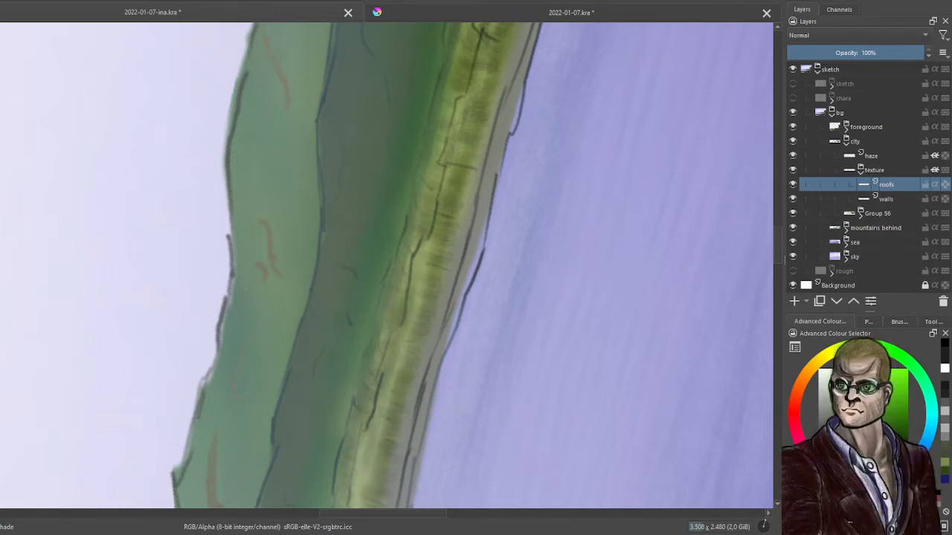
Finish the roof strokes along the pale, thinnest part of the field strip, up to where the hatching ends.
drag(487, 446, 478, 331)
drag(428, 128, 388, 333)
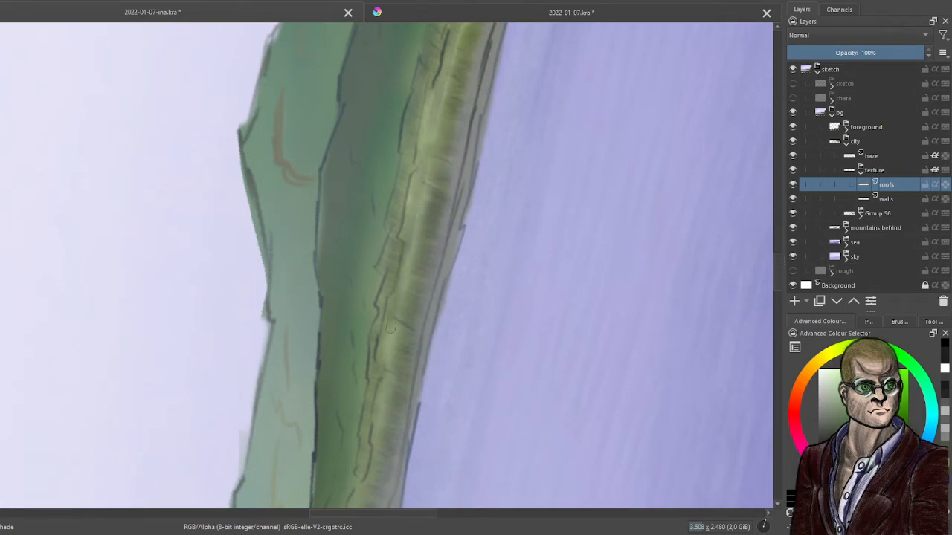
drag(395, 300, 377, 396)
drag(406, 147, 387, 224)
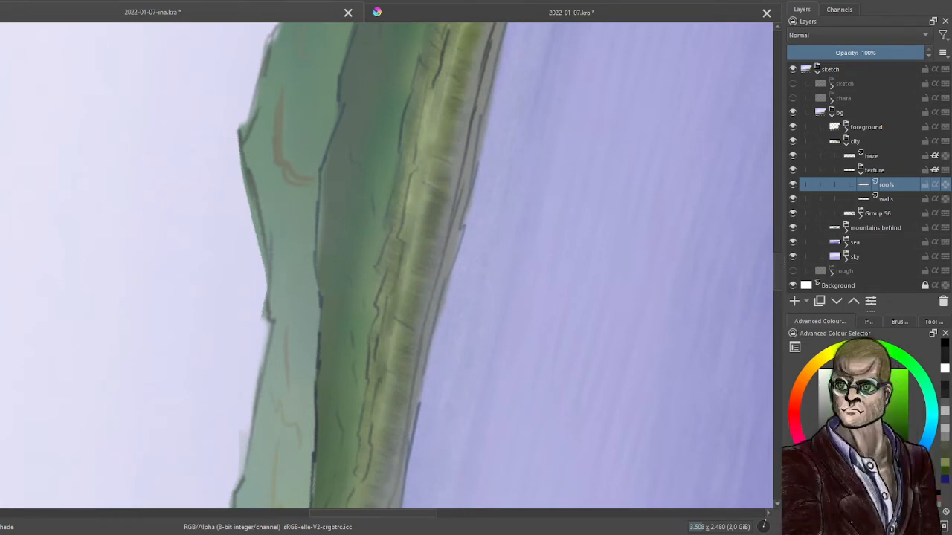
drag(380, 430, 370, 473)
drag(513, 285, 604, 32)
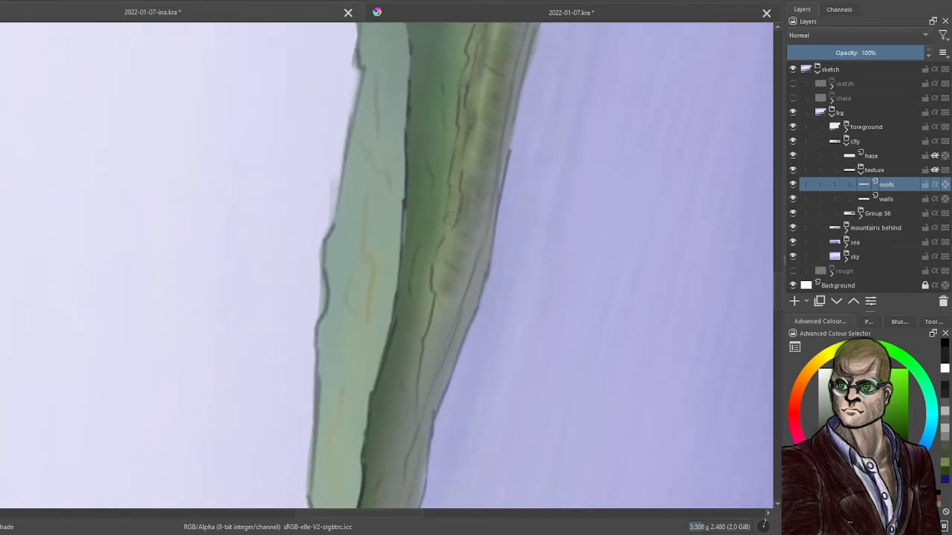
drag(448, 238, 438, 266)
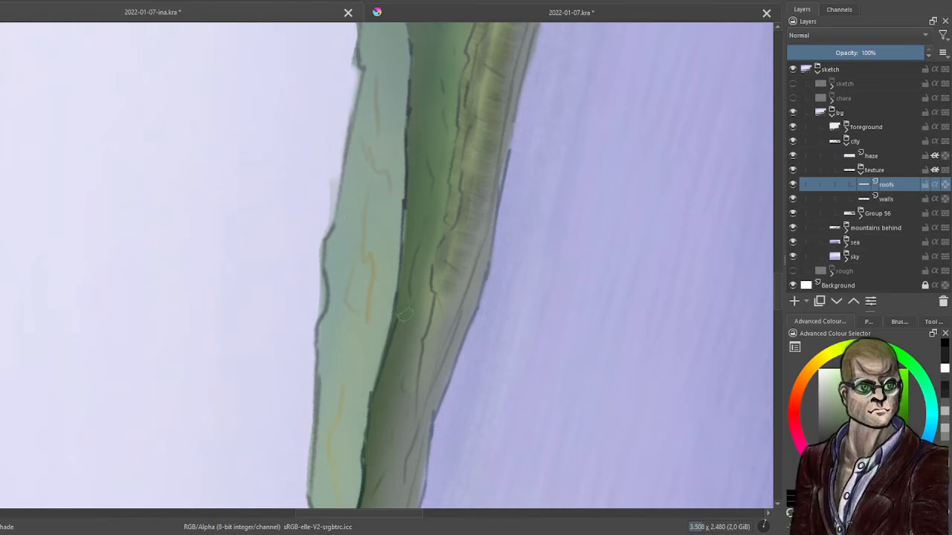
Reset the canvas rotation to level and show the whole painting.
drag(620, 190, 488, 337)
right_click(488, 250)
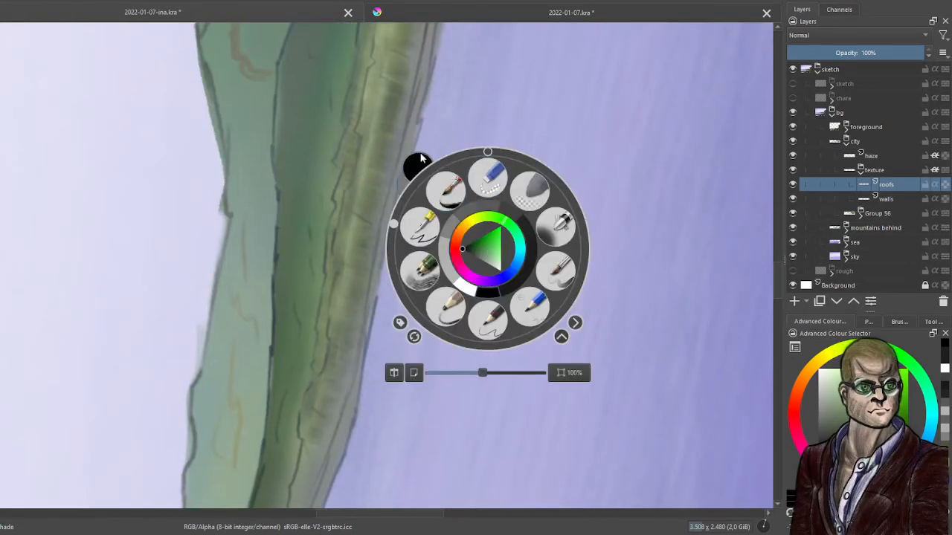
click(416, 118)
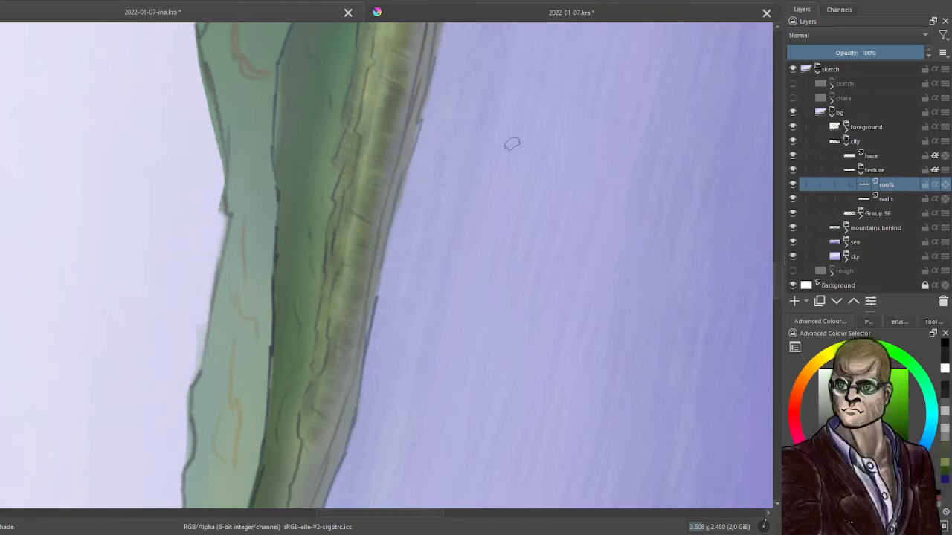
right_click(524, 136)
click(524, 39)
scroll(292, 310, down, 3)
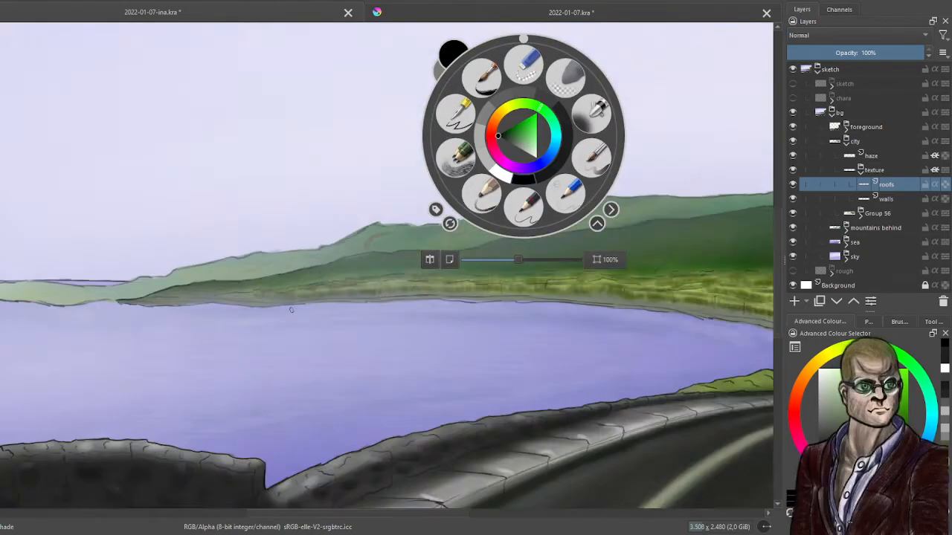
scroll(291, 310, down, 3)
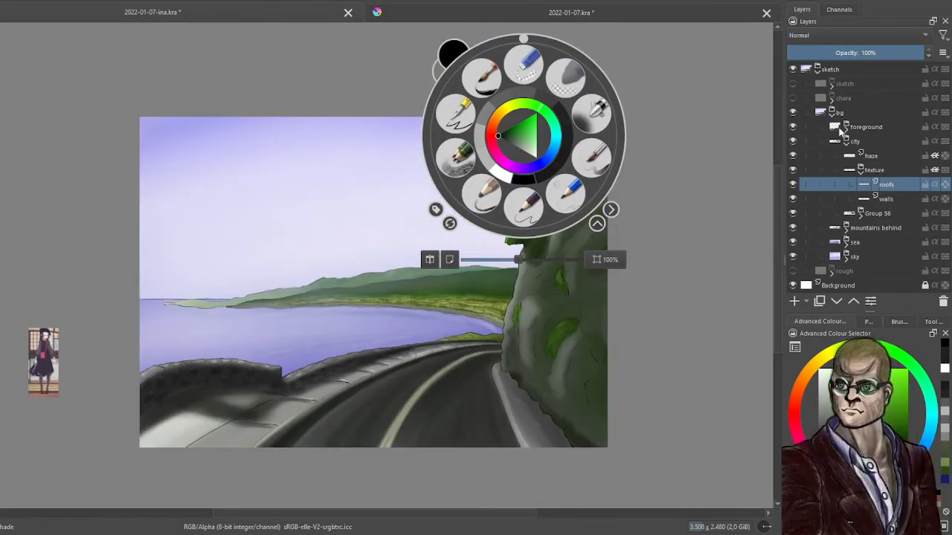
key(Escape)
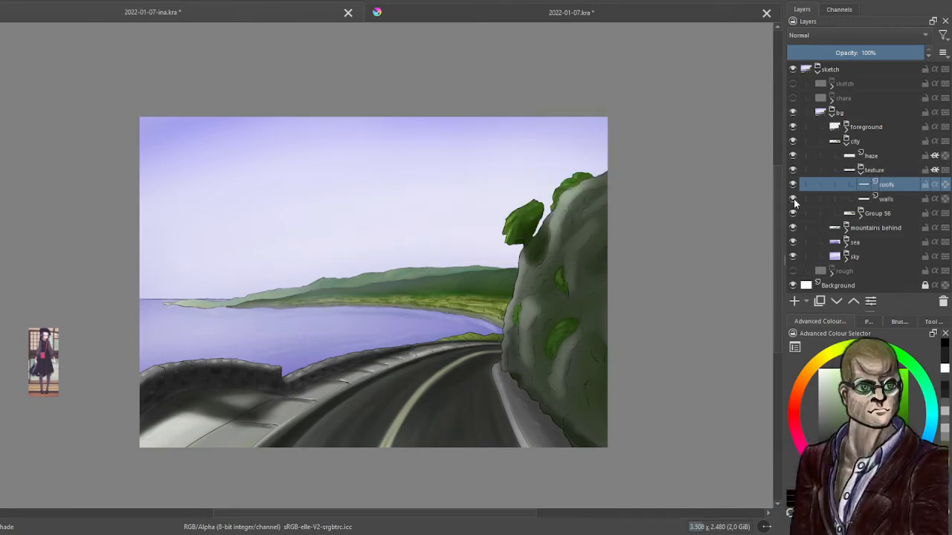
Set the roofs layer's opacity to 81%.
click(885, 171)
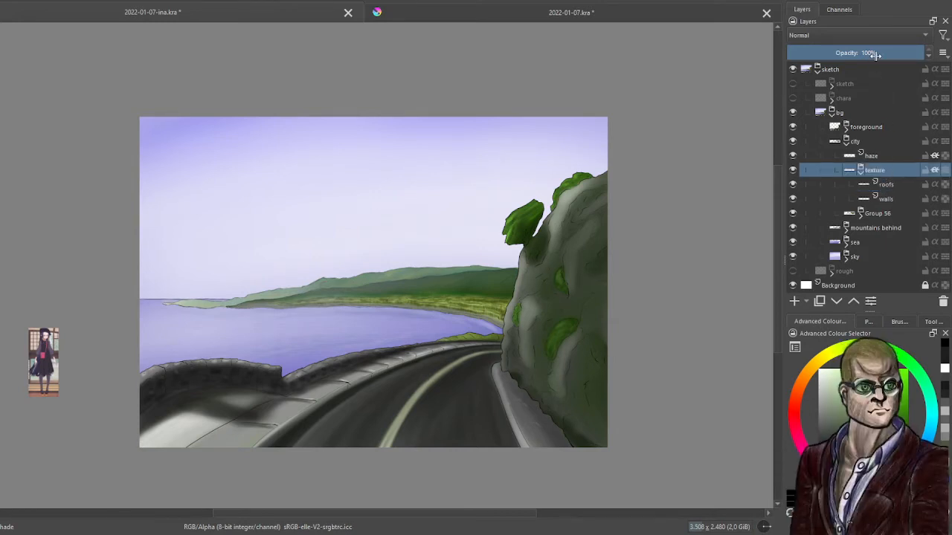
mouse_move(873, 53)
mouse_down()
mouse_move(864, 54)
mouse_move(874, 54)
mouse_up()
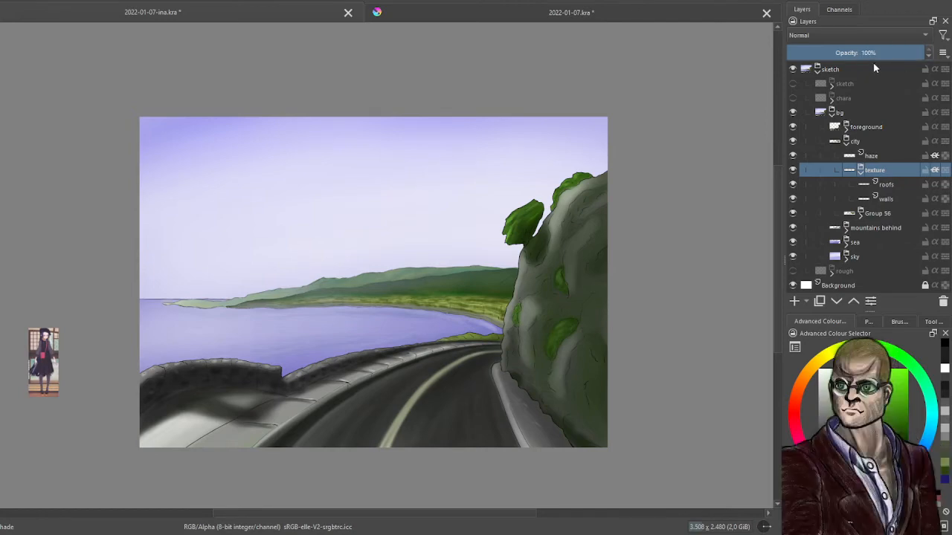
scroll(495, 331, up, 5)
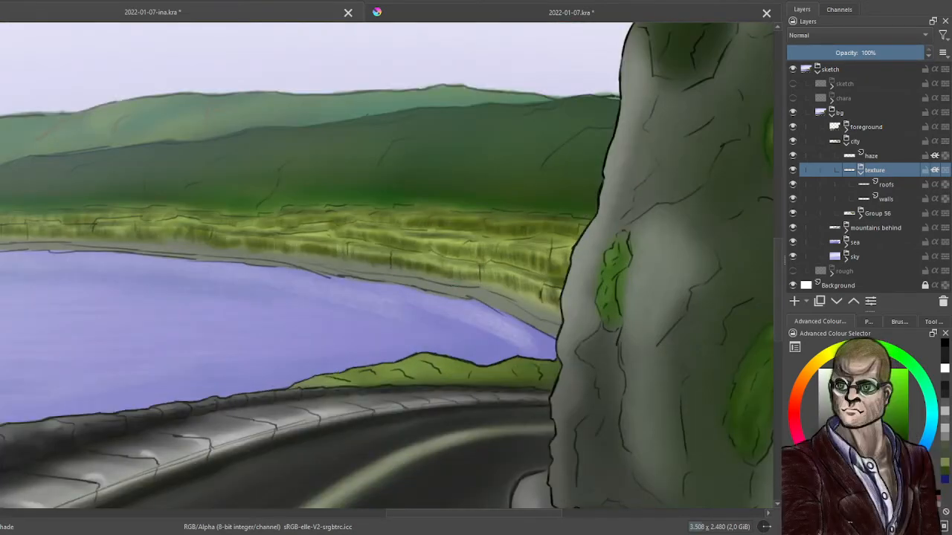
drag(495, 332, 643, 348)
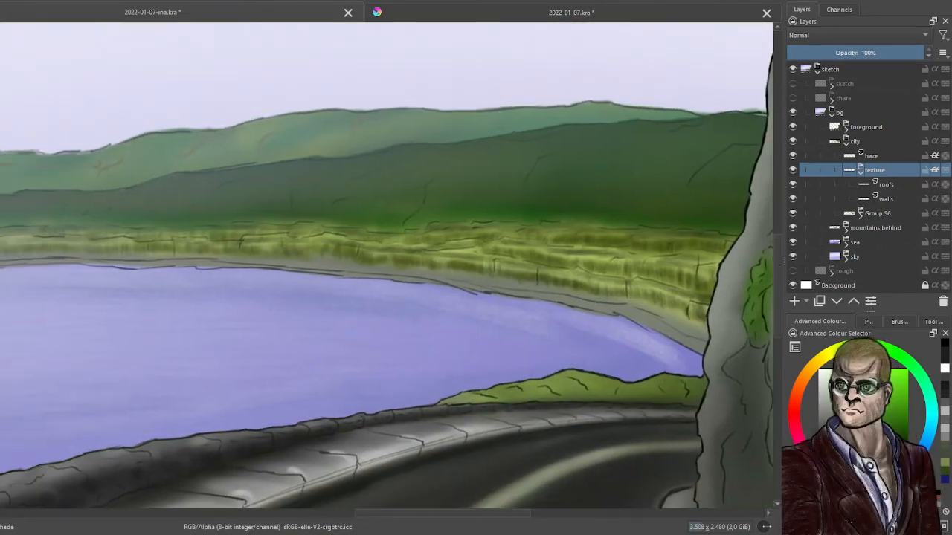
click(897, 186)
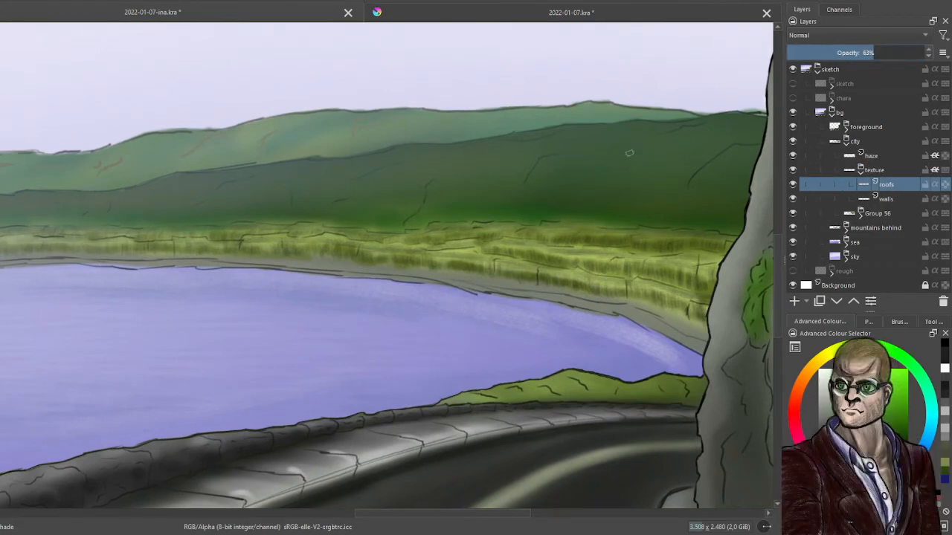
scroll(408, 210, down, 2)
click(886, 52)
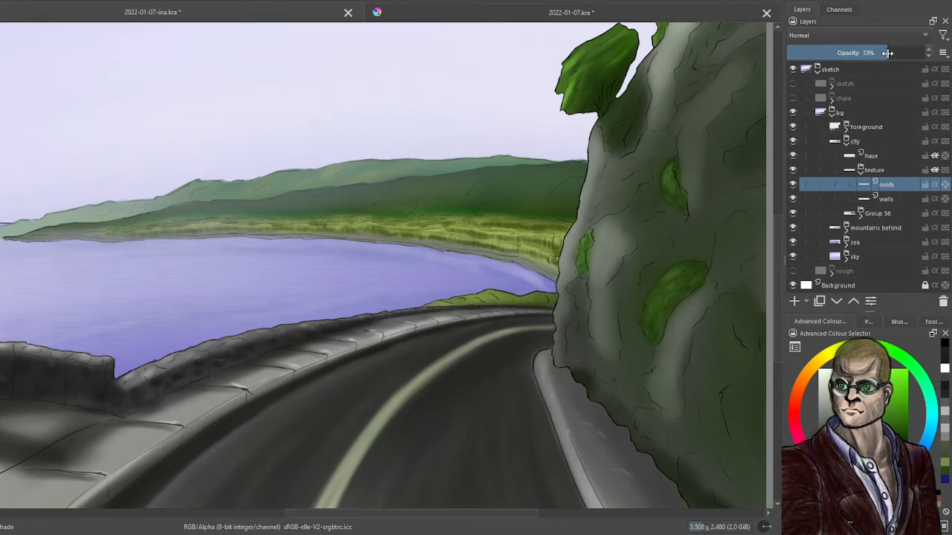
click(897, 52)
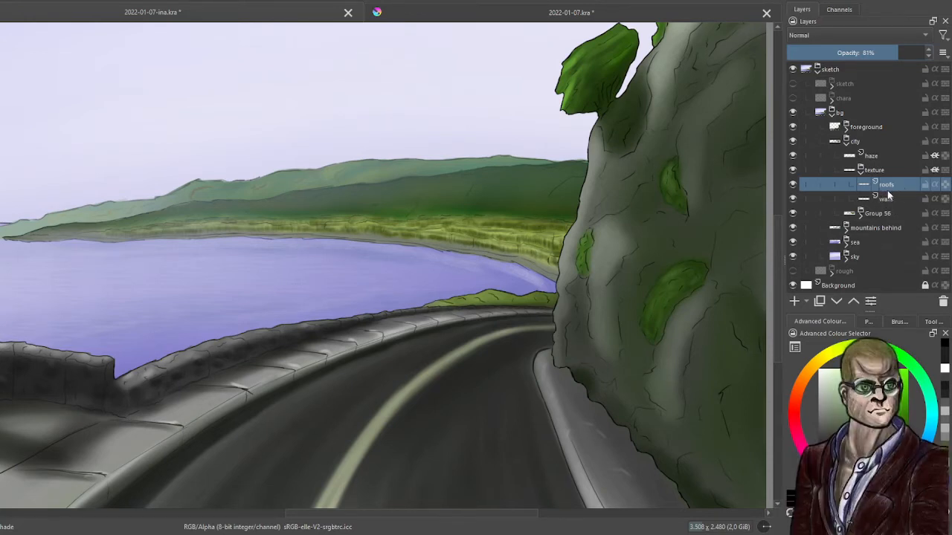
Group the roofs and walls layers within texture, and add a paint layer with inherited alpha above that group.
ctrl+click(894, 197)
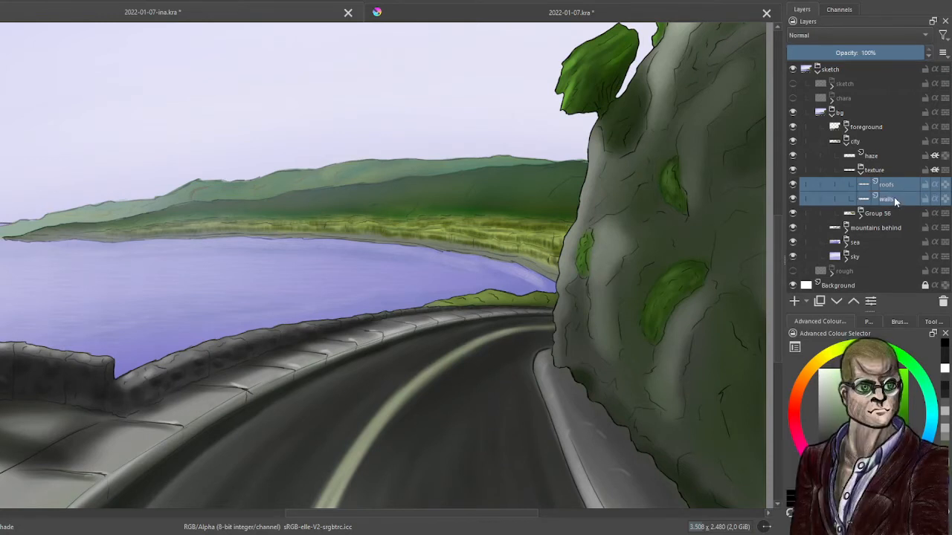
key(ctrl+g)
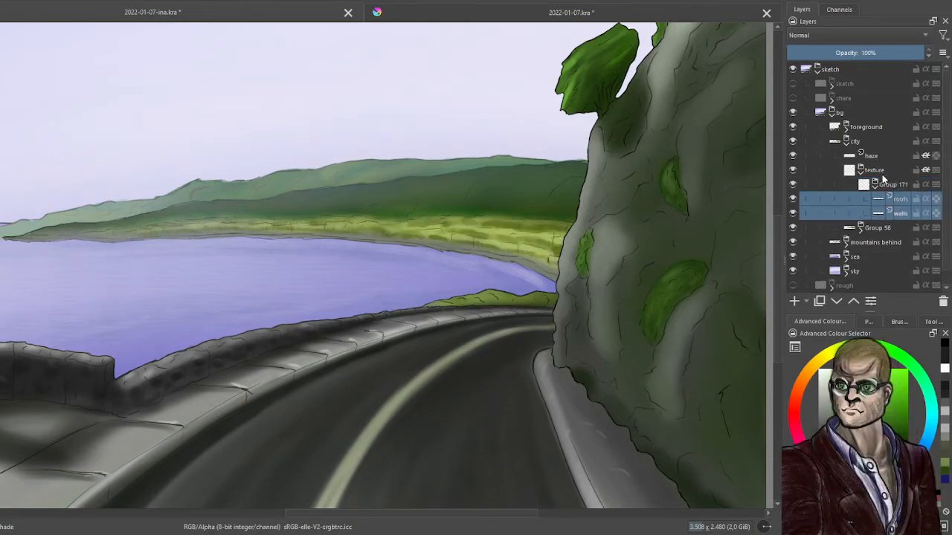
click(794, 302)
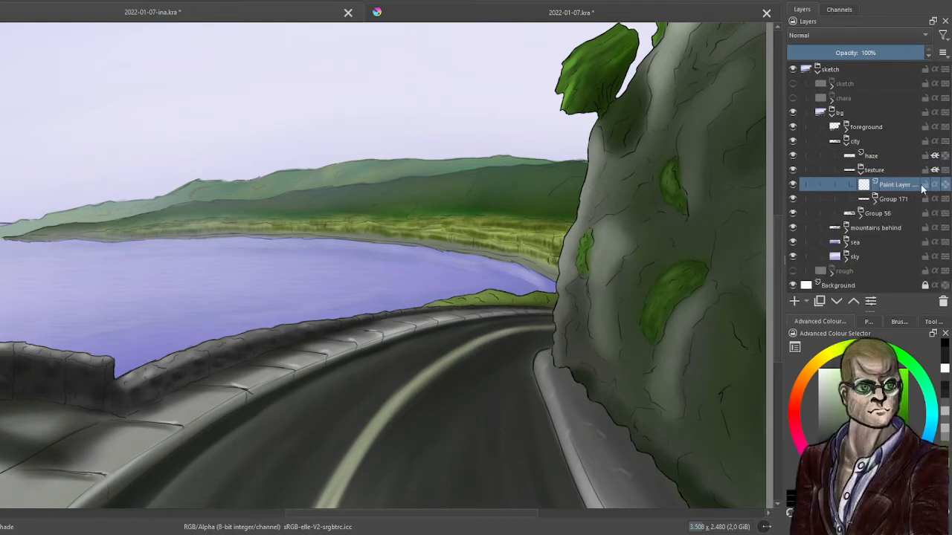
click(935, 185)
Set the new paint layer's blending mode to Hard Light and look through the palette for a paint colour.
scroll(385, 208, up, 5)
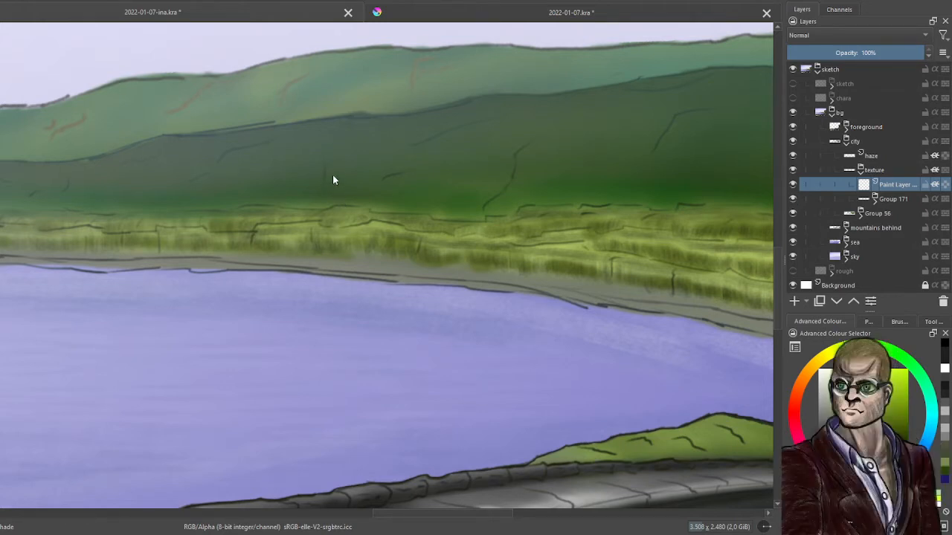
key(alt+shift+h)
click(869, 321)
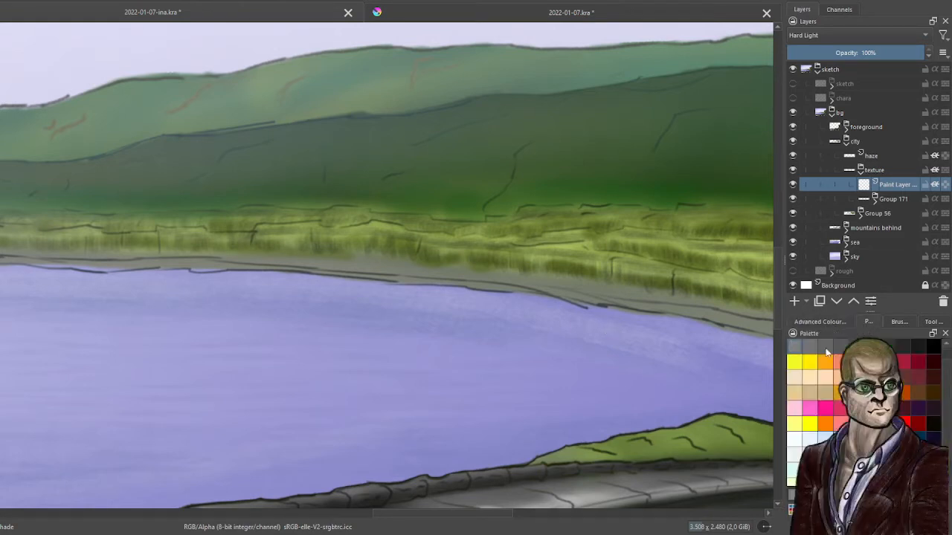
scroll(947, 376, up, 1)
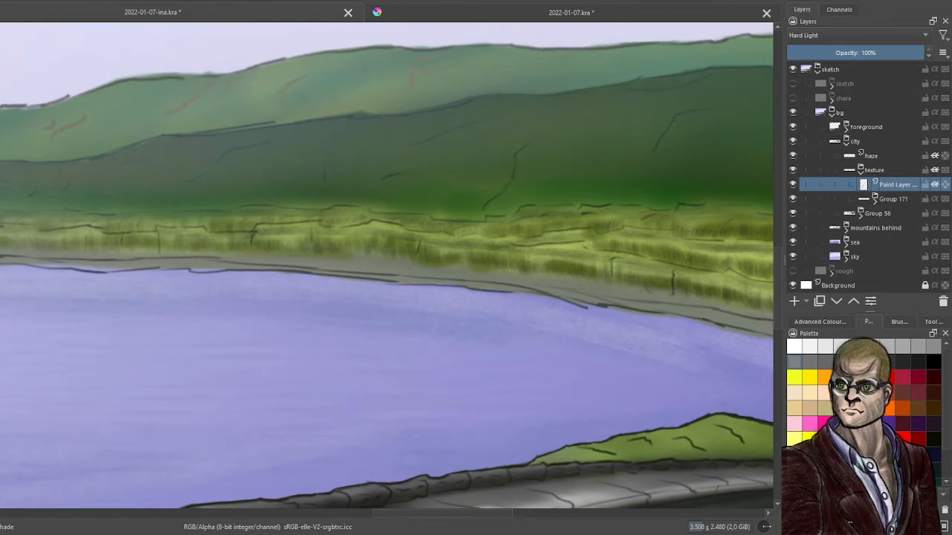
click(824, 325)
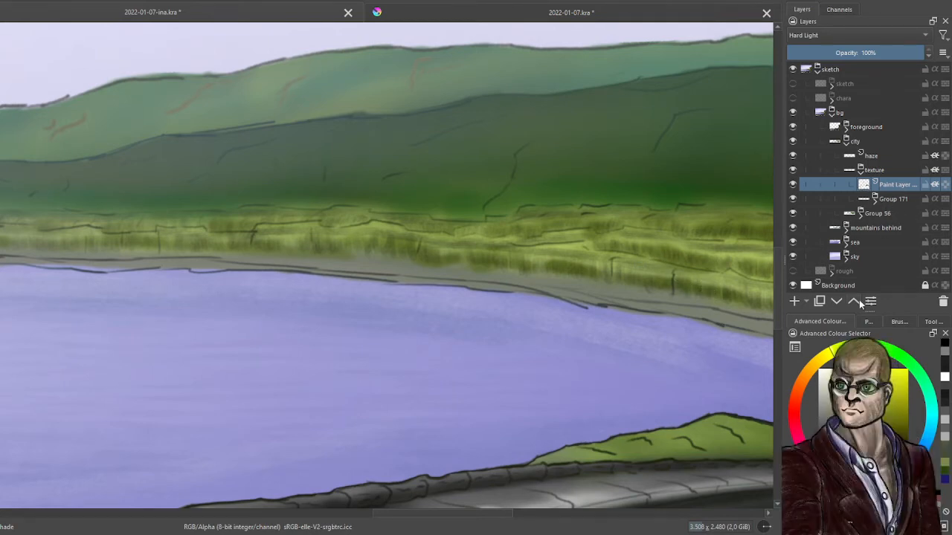
Set the paint layer above the roofs-and-walls group back to Normal blending mode, keeping its inherited alpha.
click(935, 185)
click(935, 185)
key(alt+shift+n)
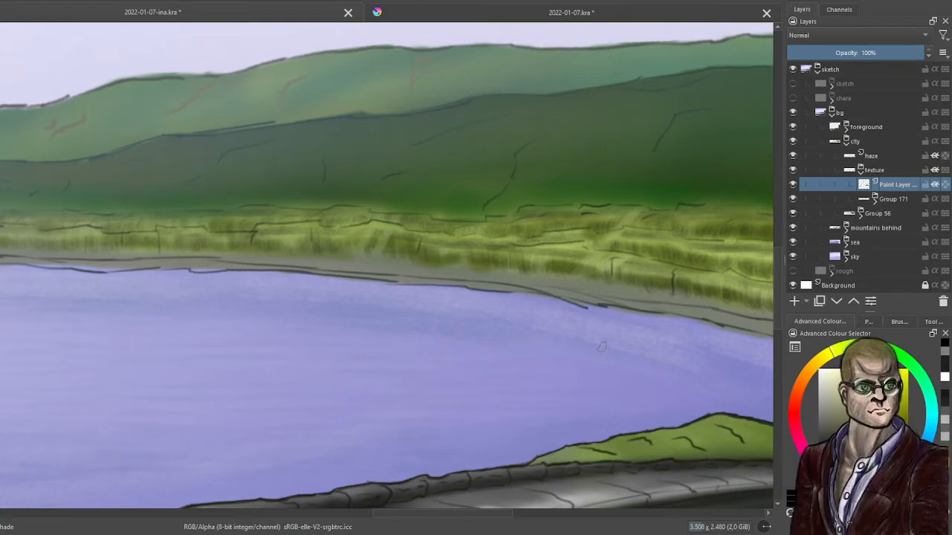
drag(602, 346, 528, 321)
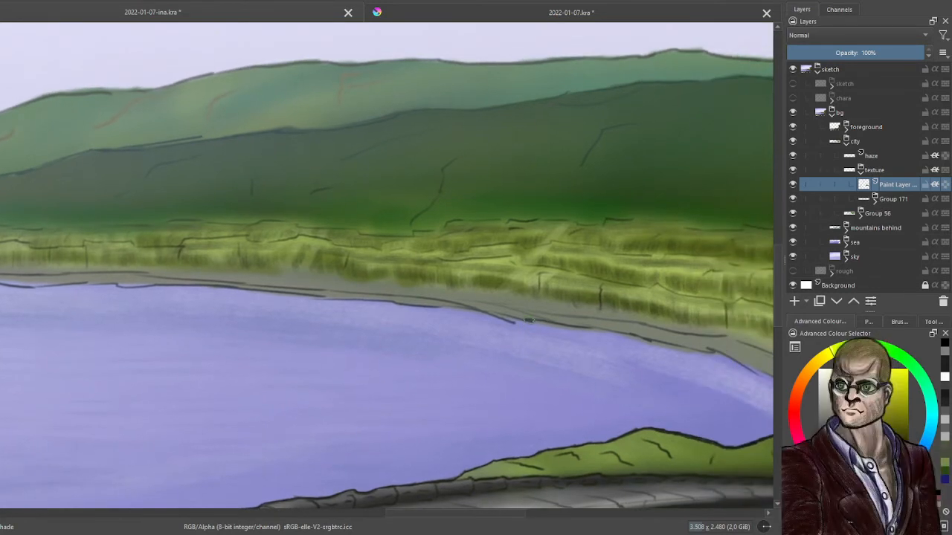
click(891, 200)
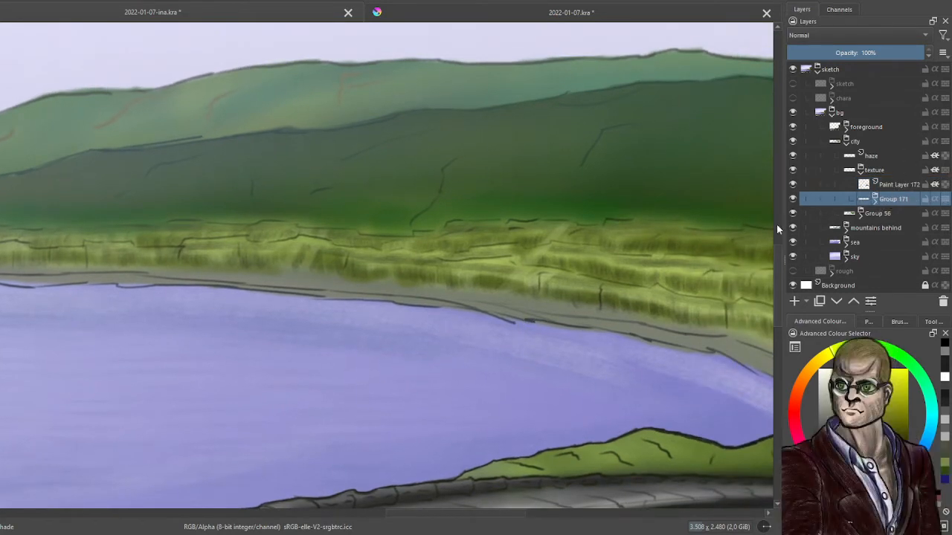
click(900, 186)
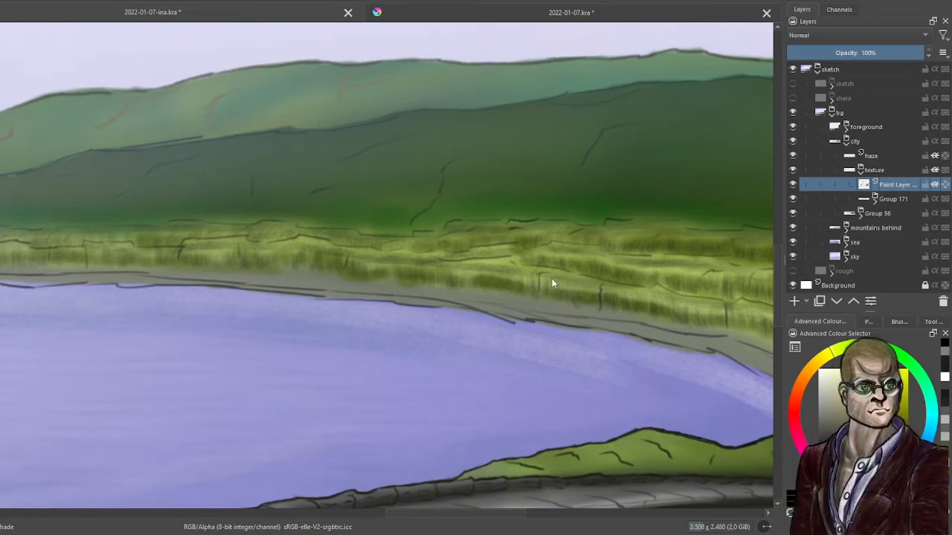
Swap the paint colours and brush strokes along the field terraces near the cliff, undoing the last stroke.
scroll(533, 278, down, 2)
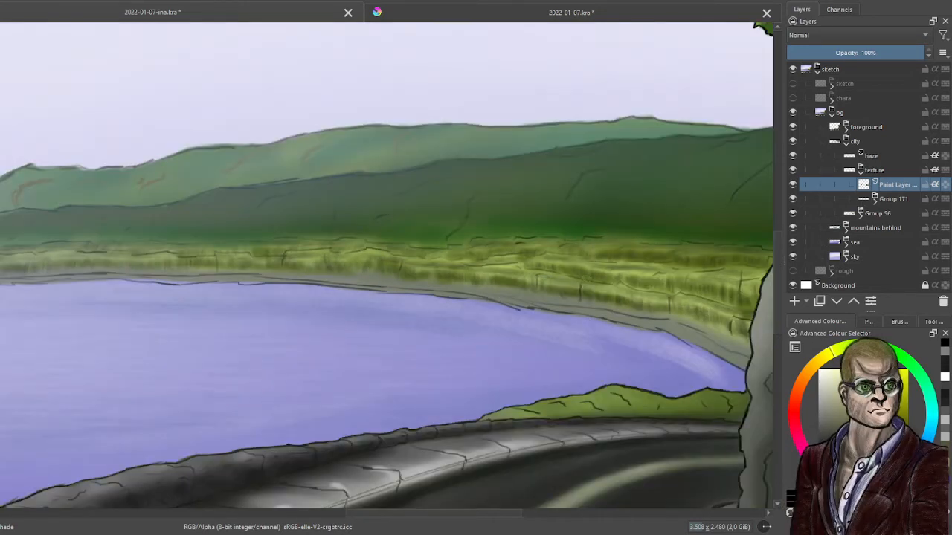
drag(549, 271, 445, 269)
scroll(469, 262, up, 2)
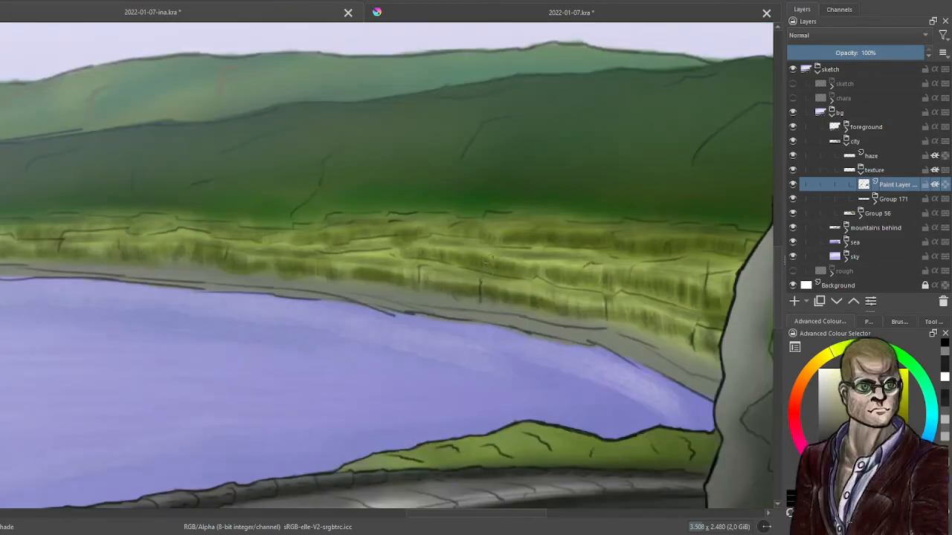
key(x)
mouse_move(481, 247)
mouse_down()
mouse_move(431, 287)
mouse_move(607, 256)
mouse_up()
key(ctrl+z)
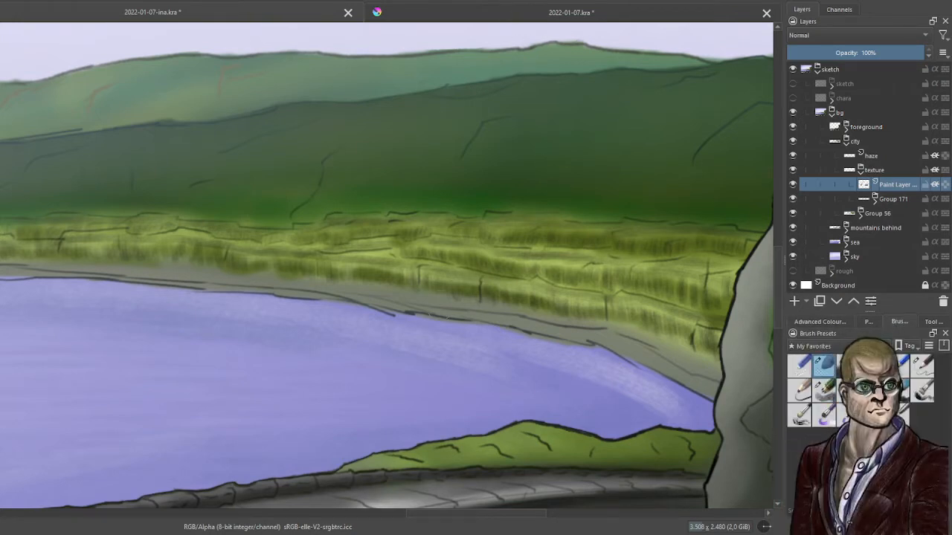
Choose a brush and colours, and brush olive and light yellow-green shading over the field terraces beside the cliff.
scroll(219, 285, down, 10)
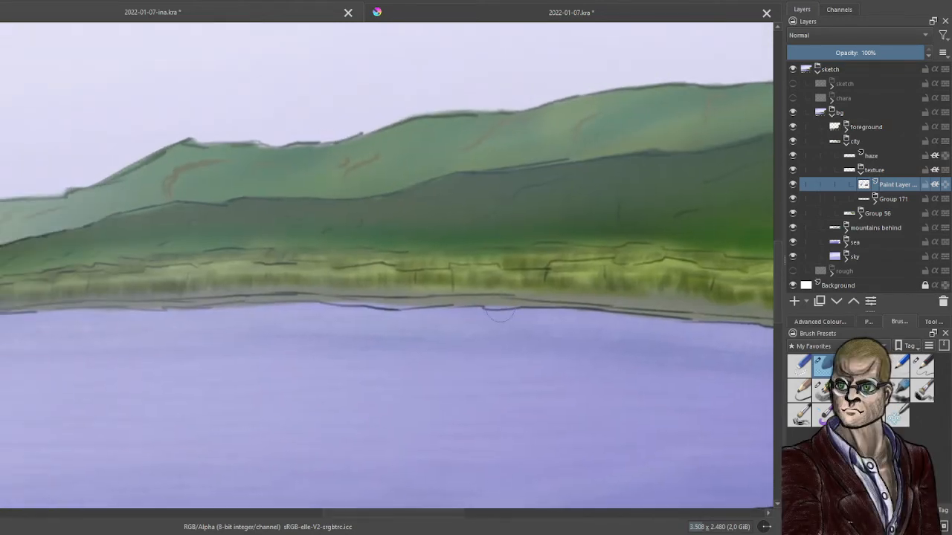
scroll(560, 367, up, 4)
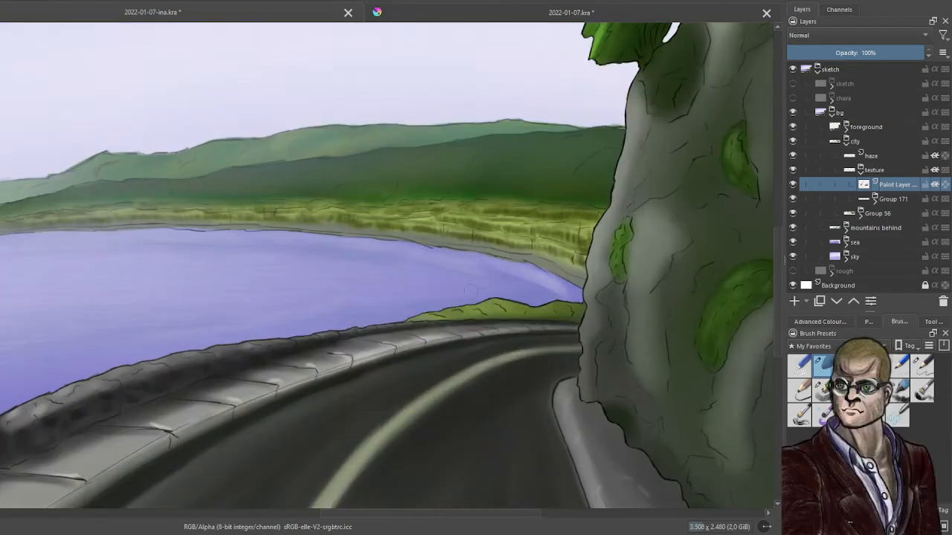
click(841, 322)
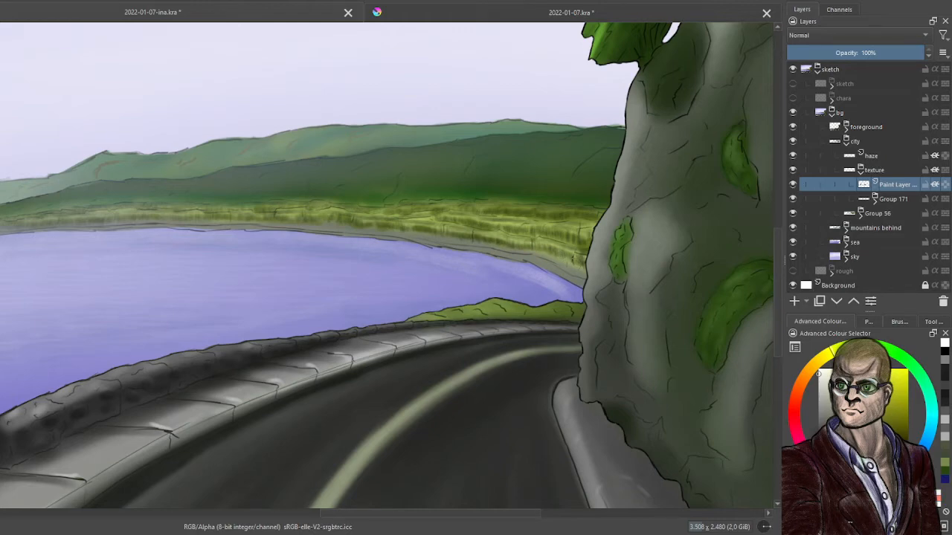
scroll(575, 257, up, 4)
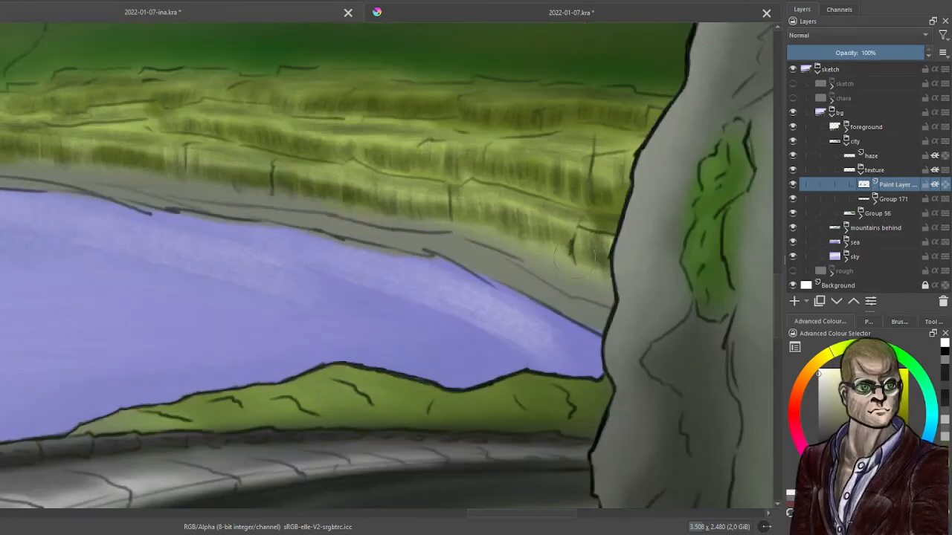
scroll(574, 257, down, 2)
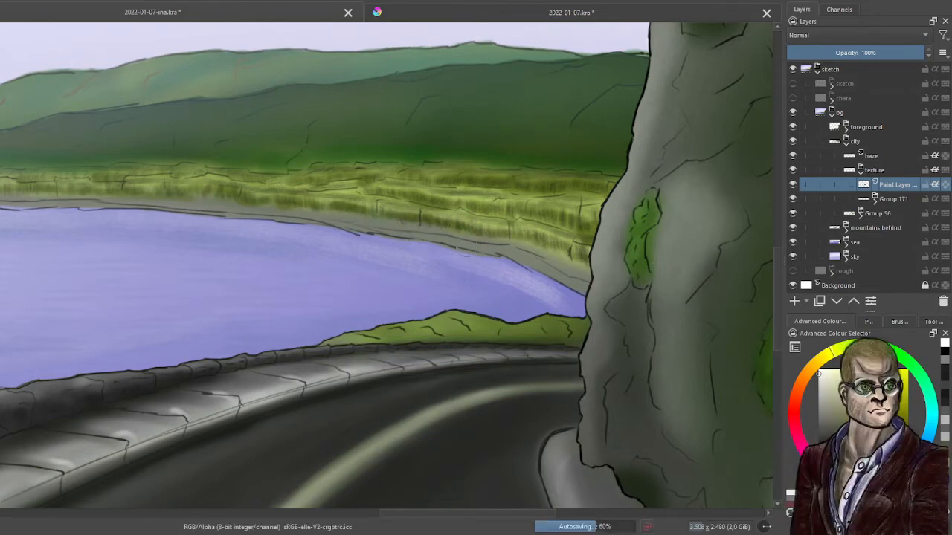
click(897, 323)
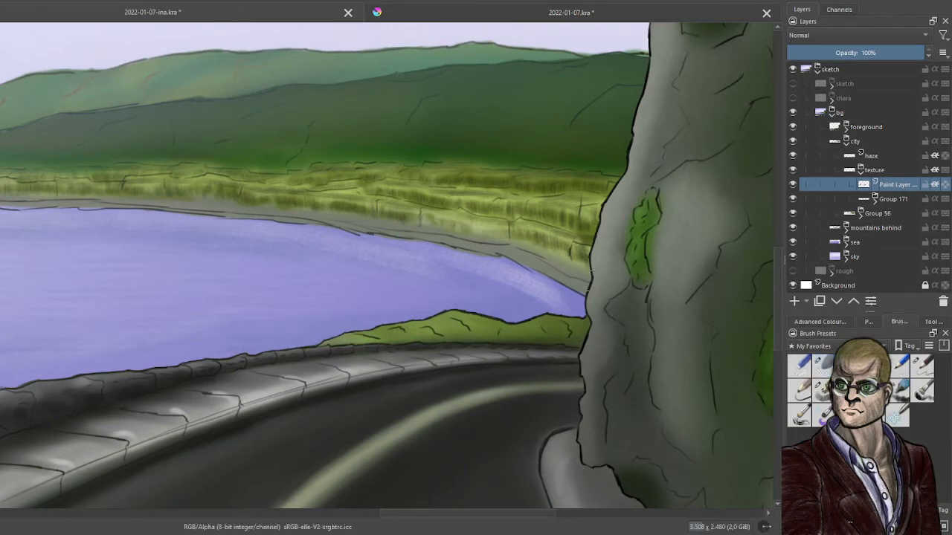
click(868, 321)
click(819, 322)
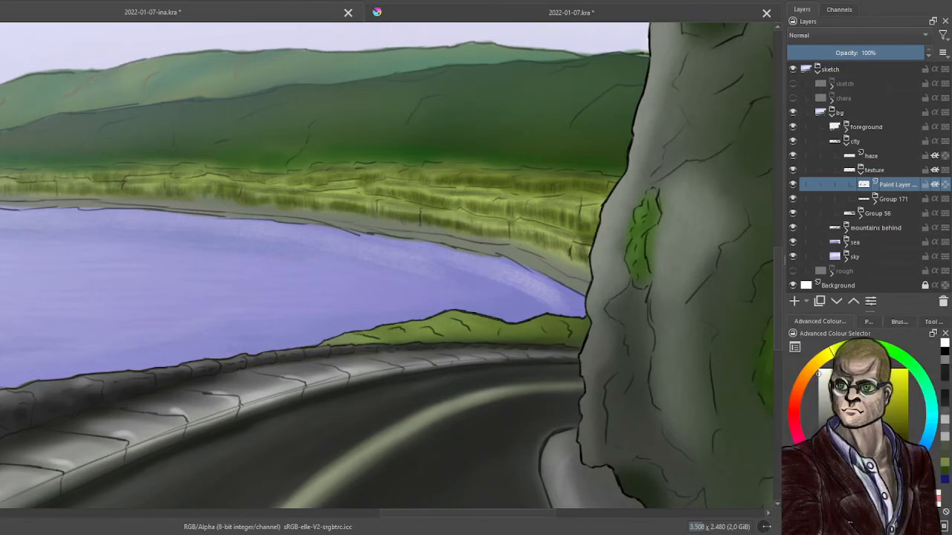
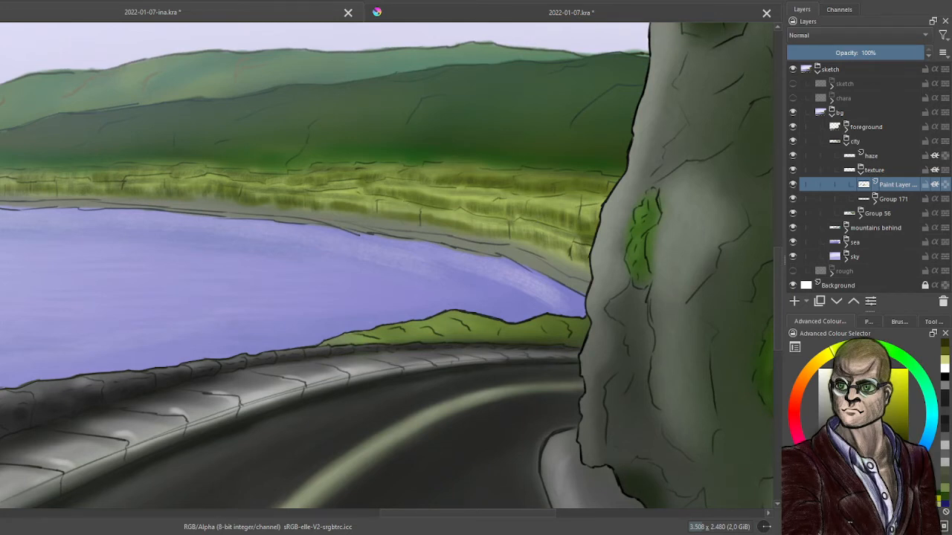
Continue the green terrace shading along the middle and far end of the shoreline on the same paint layer.
scroll(618, 238, down, 3)
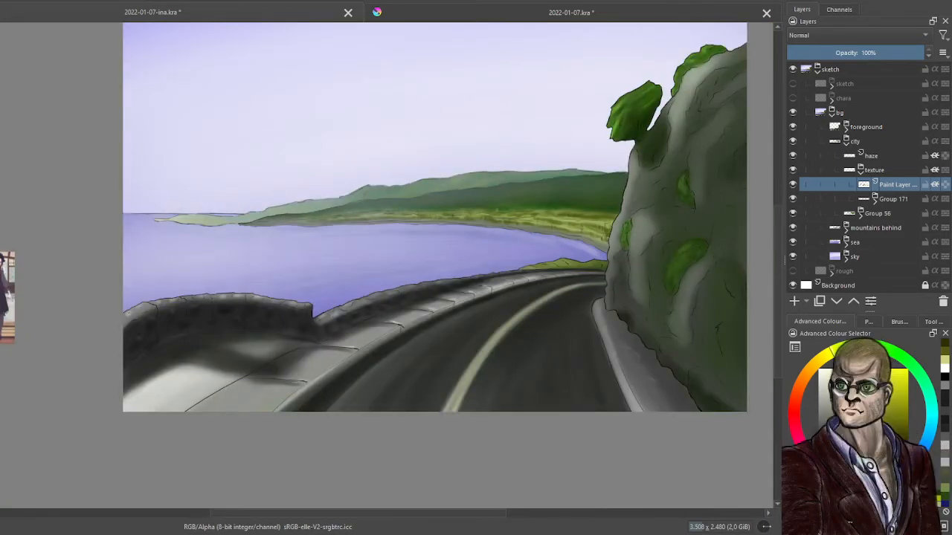
drag(504, 227, 524, 269)
scroll(523, 269, up, 3)
scroll(461, 290, up, 5)
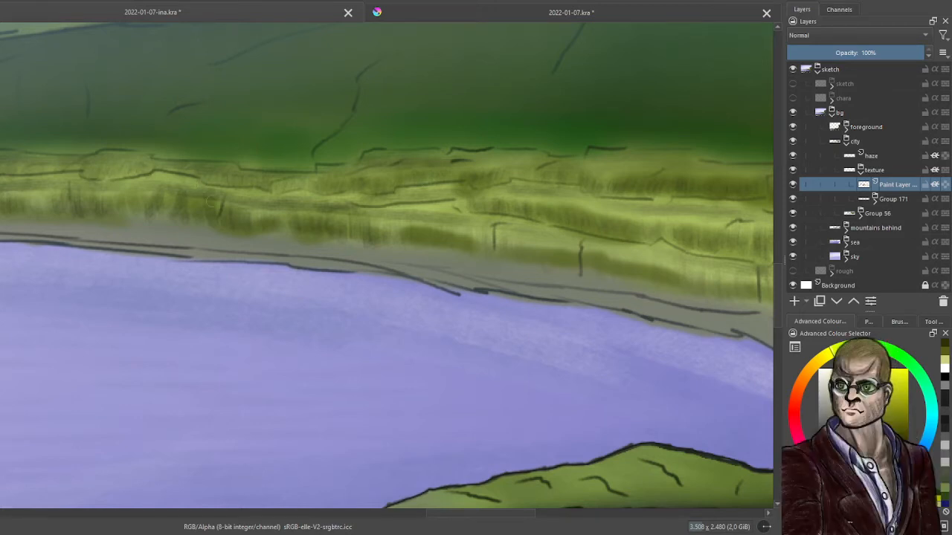
scroll(386, 268, up, 5)
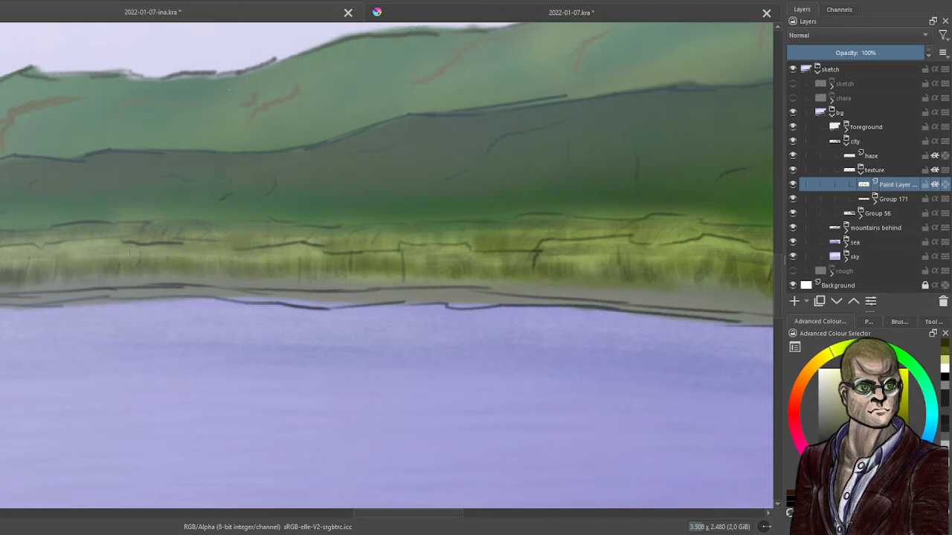
drag(144, 249, 665, 234)
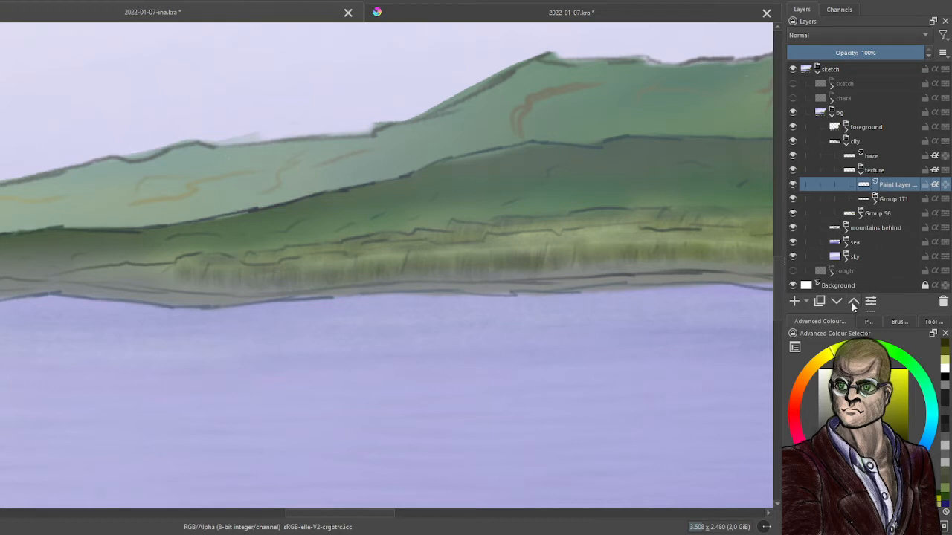
Add another paint layer with inherited alpha to the texture group and move it below the existing paint layer.
key(Insert)
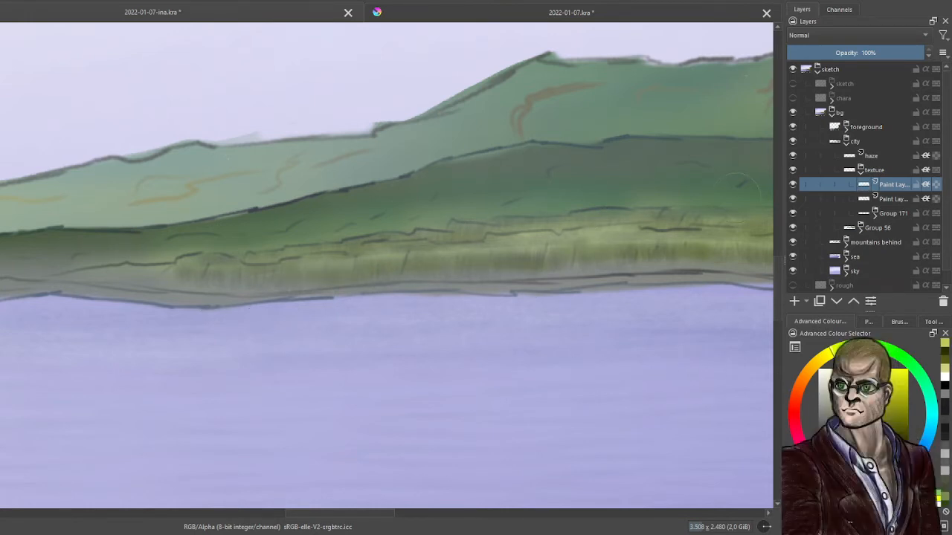
click(836, 302)
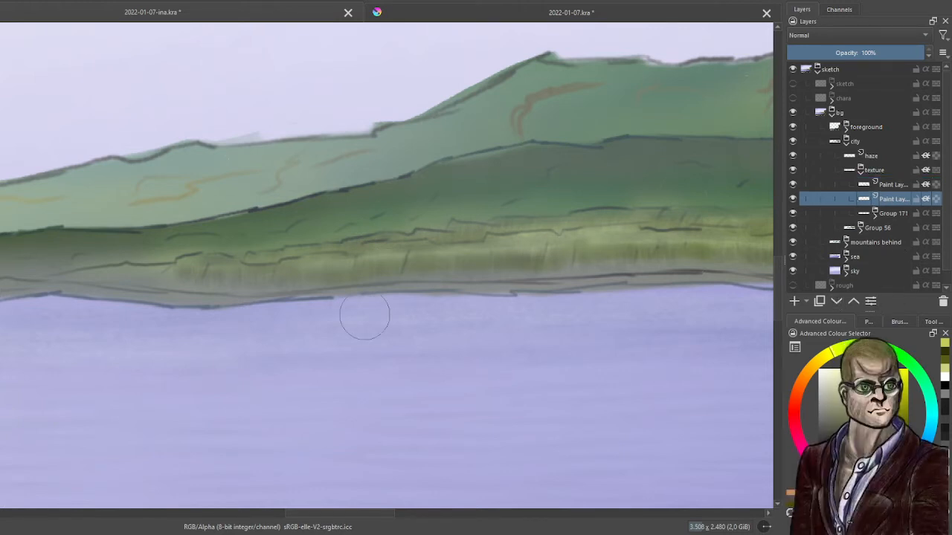
scroll(364, 316, down, 6)
scroll(223, 318, up, 4)
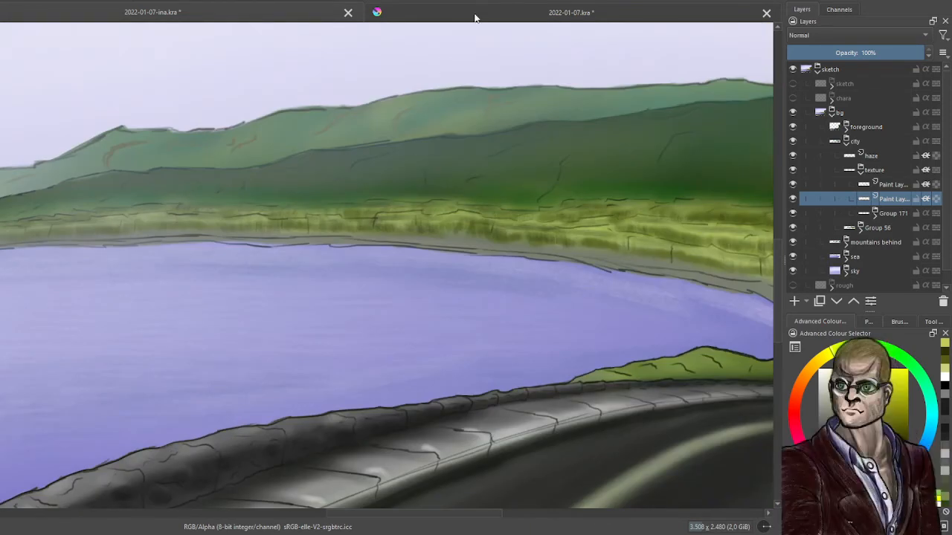
Brush soft green tones over the field terraces from the middle of the shore to the cliff on the lower paint layer.
drag(151, 243, 177, 234)
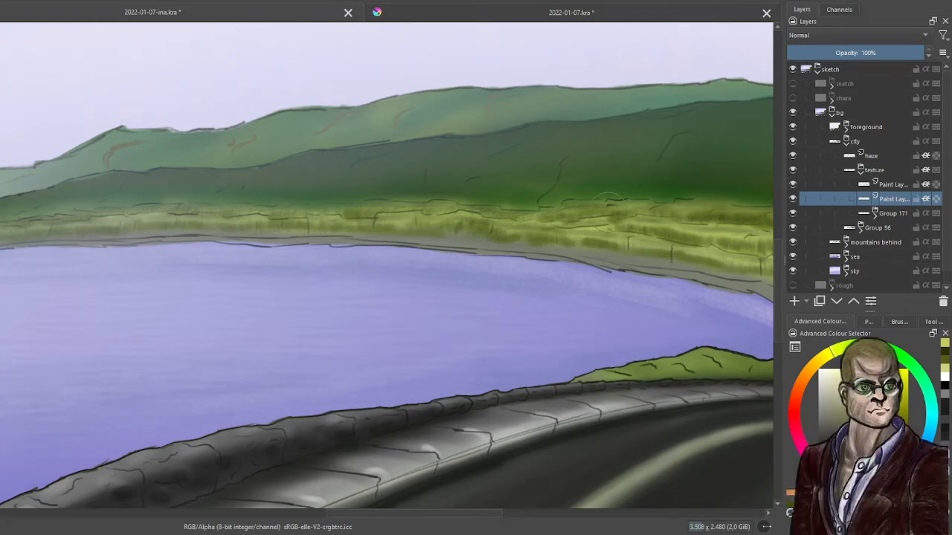
drag(606, 250, 329, 243)
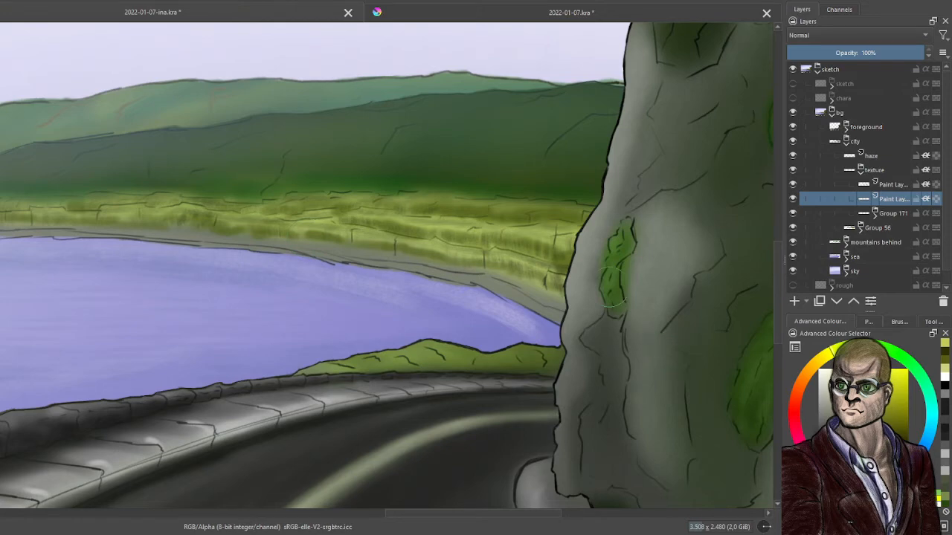
scroll(673, 352, down, 5)
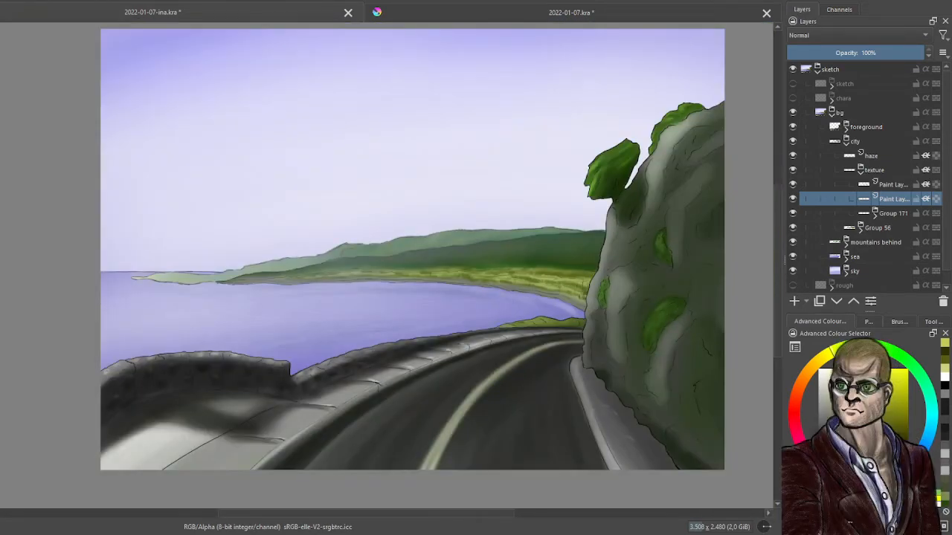
Collapse the texture group and toggle its visibility to compare the whole painting with and without it.
click(862, 170)
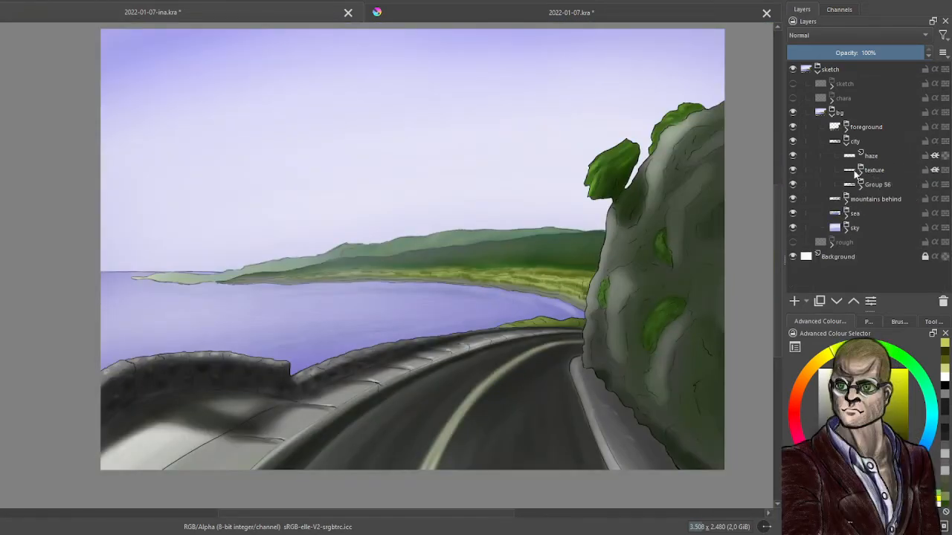
click(793, 171)
click(793, 171)
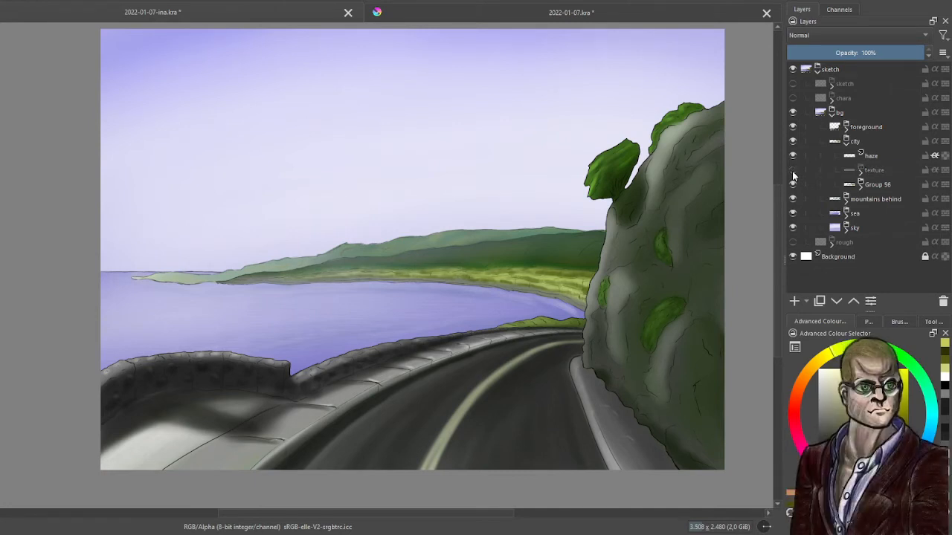
click(792, 172)
scroll(657, 285, down, 1)
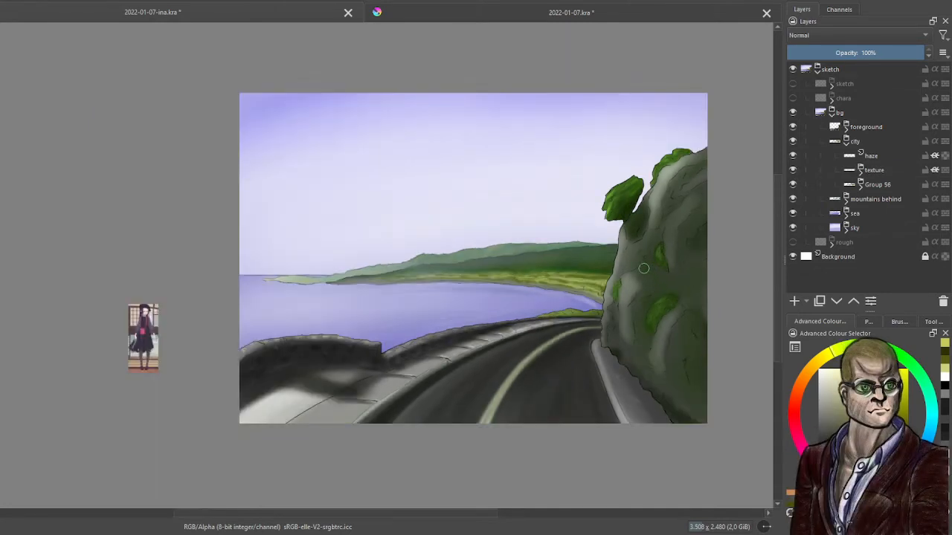
scroll(506, 278, up, 1)
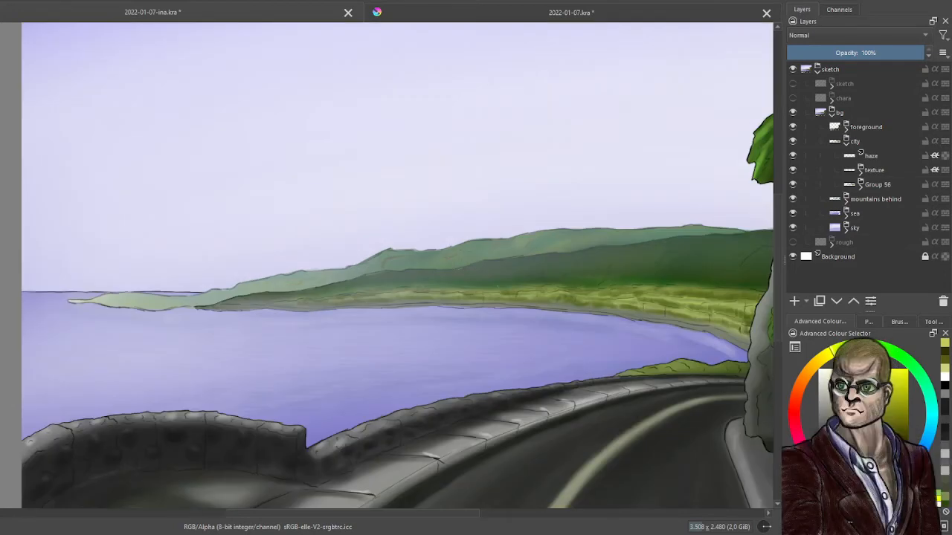
Look through the mountains behind group's layers and toggle the group's visibility to judge the distant hills.
click(847, 142)
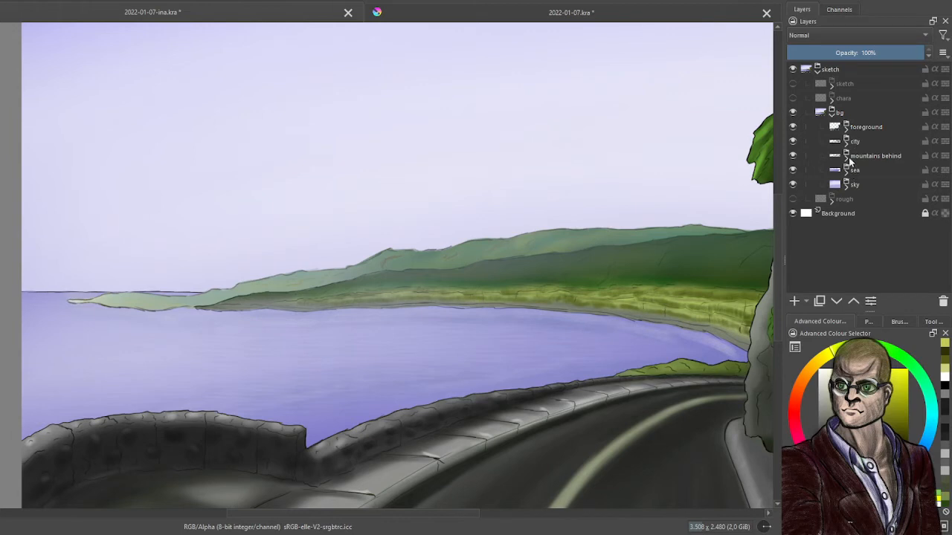
click(845, 155)
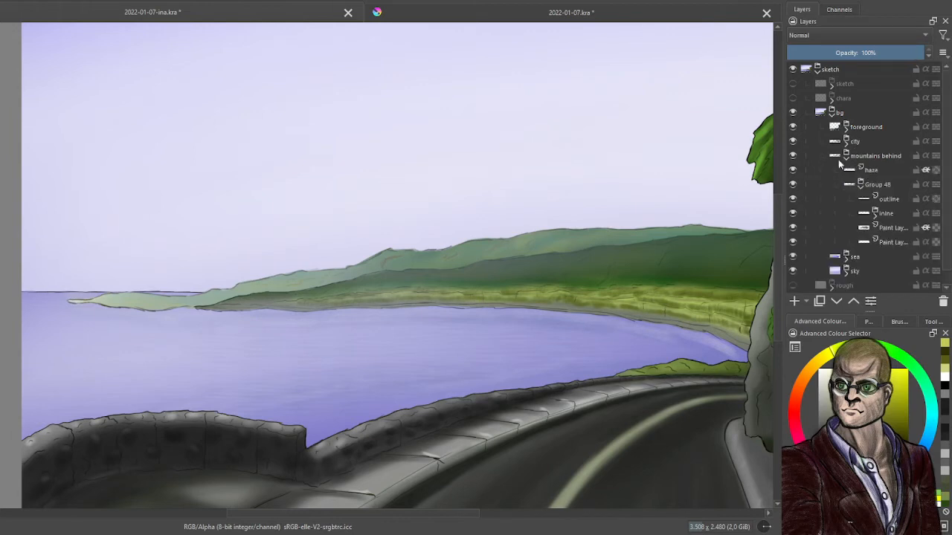
click(794, 156)
click(794, 156)
click(846, 156)
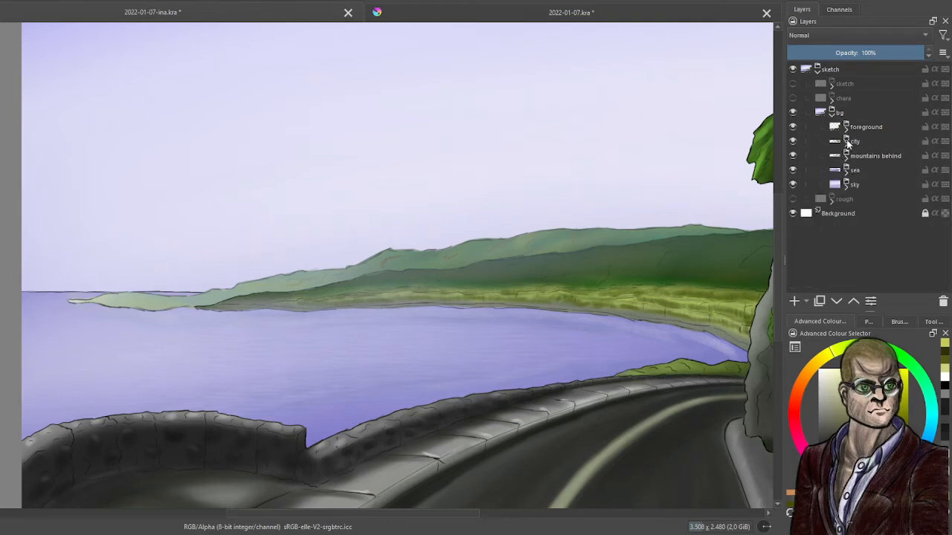
Expand the city group's texture layers and select the roofs layer in the group below the two paint layers.
click(846, 142)
click(866, 173)
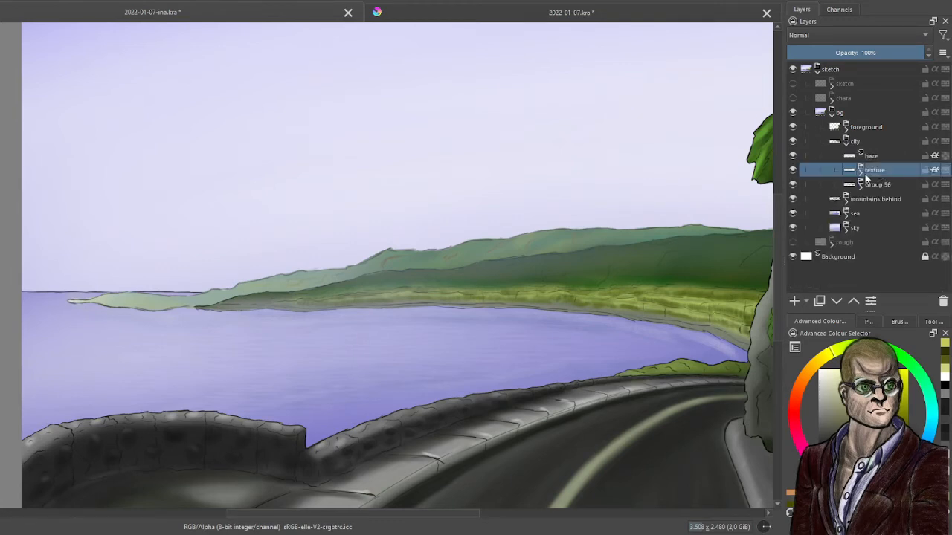
click(861, 171)
click(898, 186)
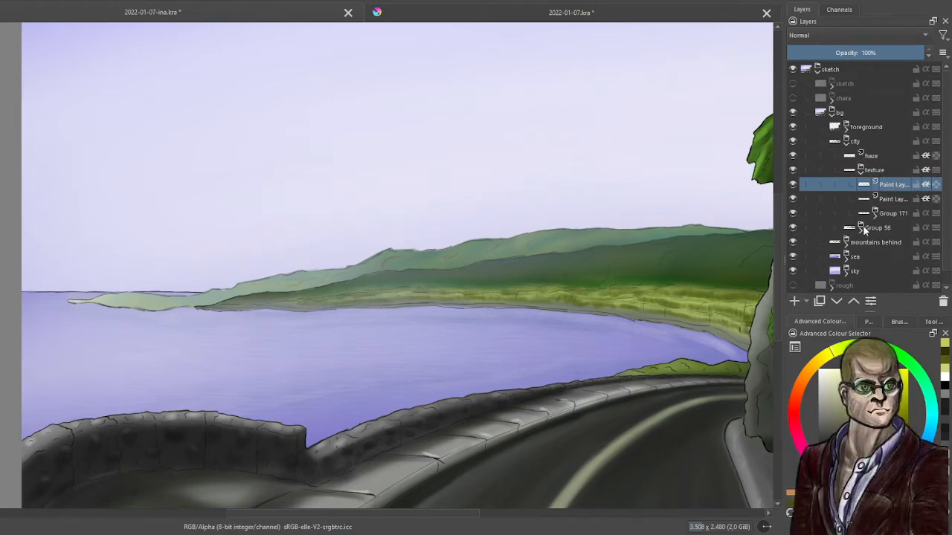
click(875, 214)
click(902, 228)
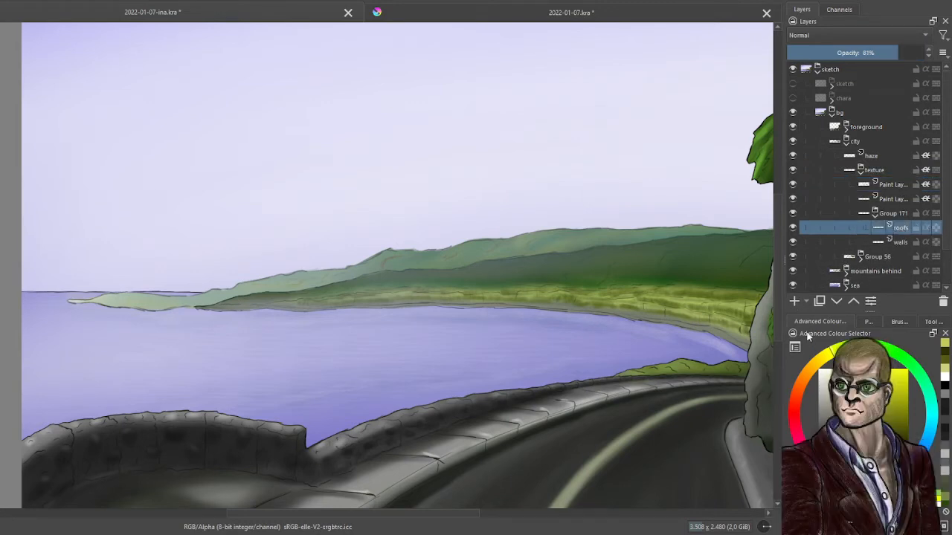
Add a paint layer above the roofs layer in the texture subgroup and name it "mountains".
click(795, 302)
double_click(900, 228)
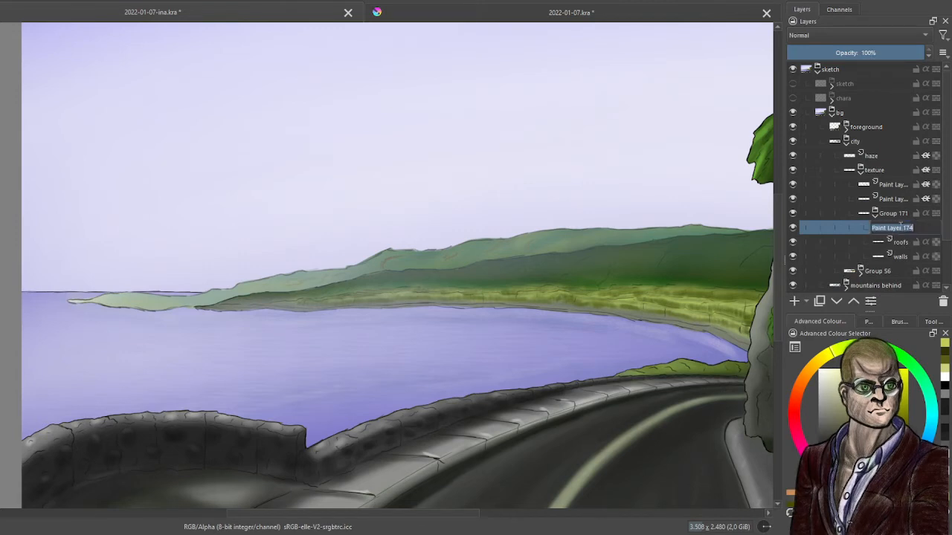
text(mountains)
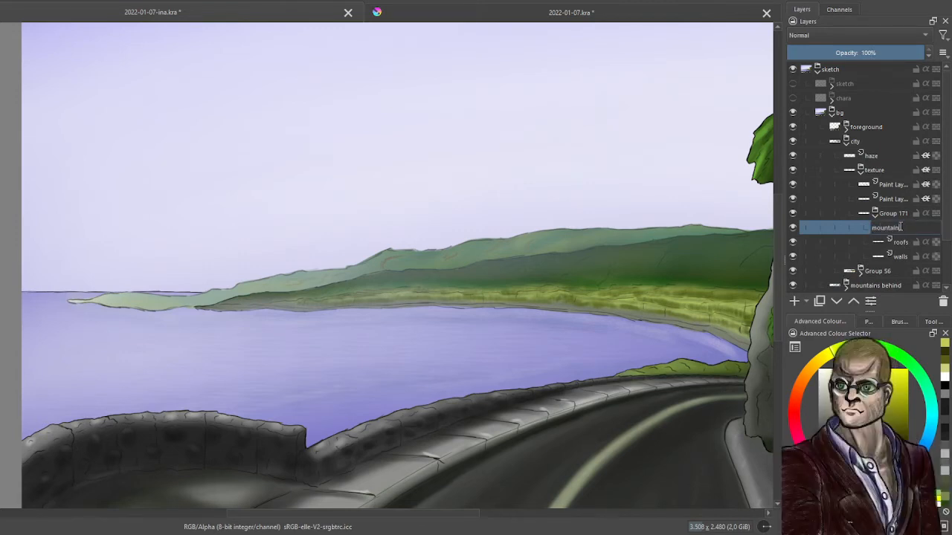
key(Return)
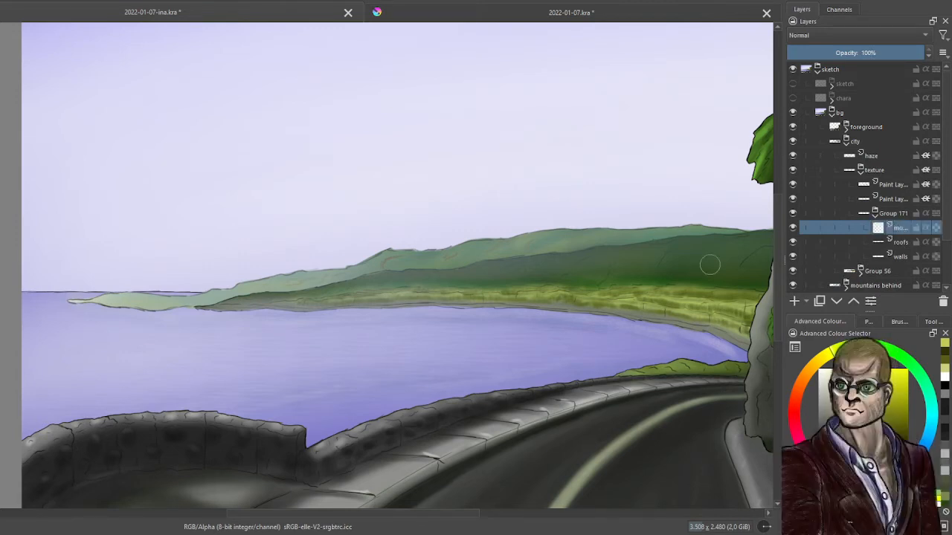
Choose a shading brush preset and shade the dark hill behind the headland on the mountains layer.
click(899, 322)
click(821, 390)
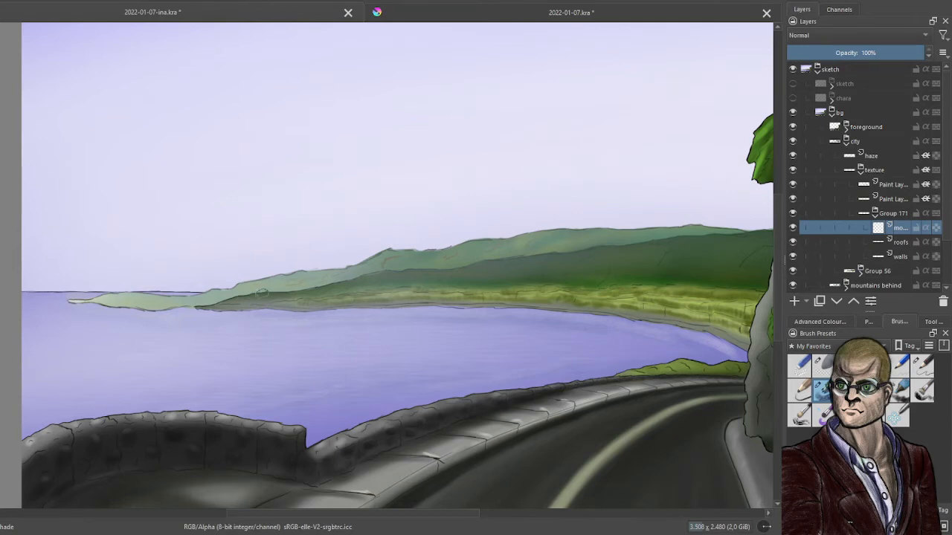
scroll(262, 293, up, 2)
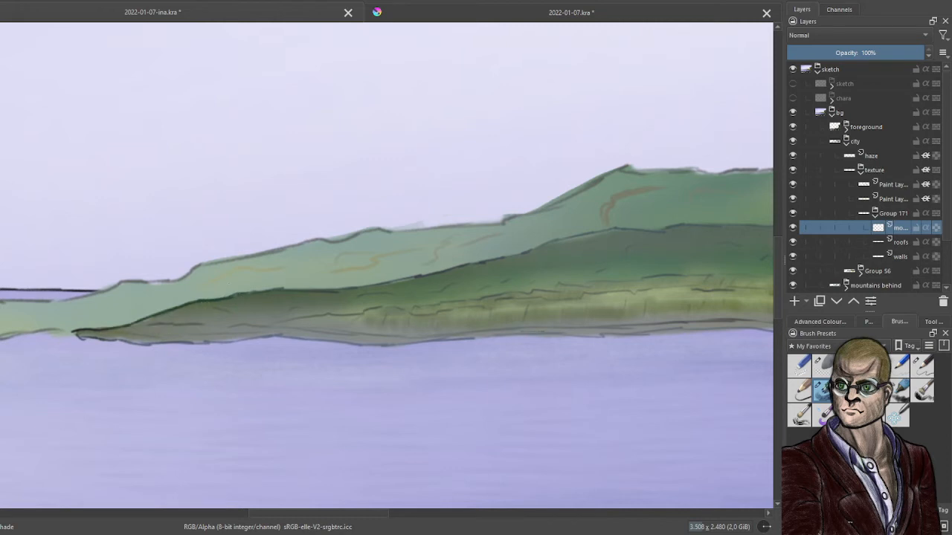
click(824, 323)
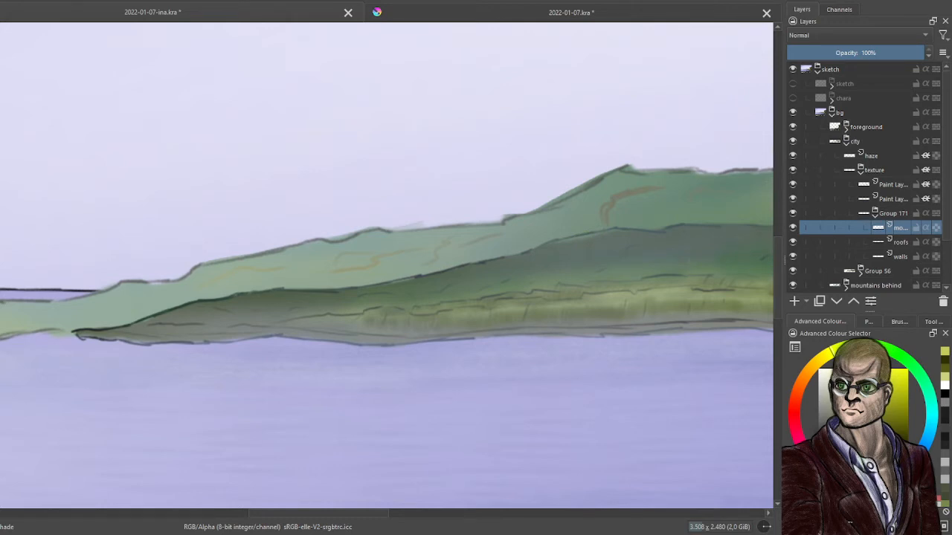
drag(524, 300, 170, 294)
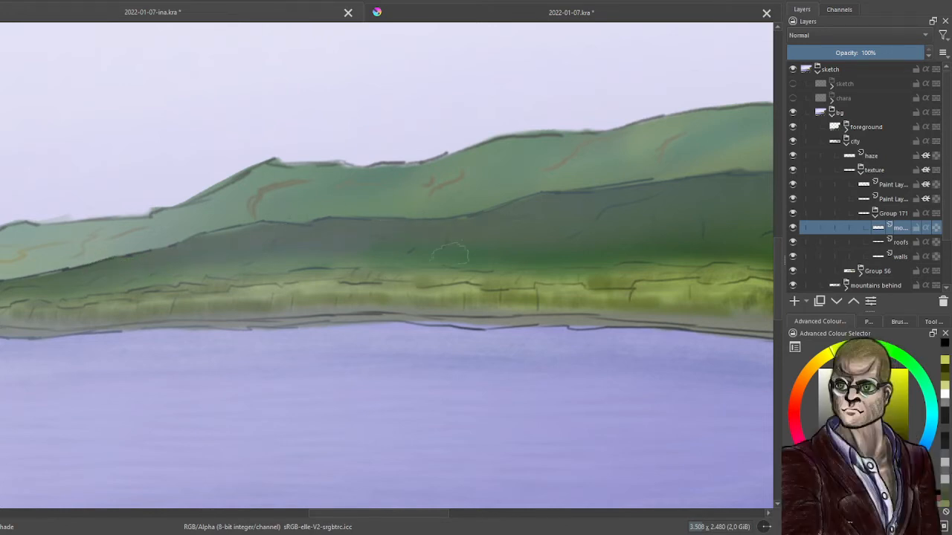
Hide the haze layer and brush dark green shadows into the middle of the hill above the terraces.
click(793, 155)
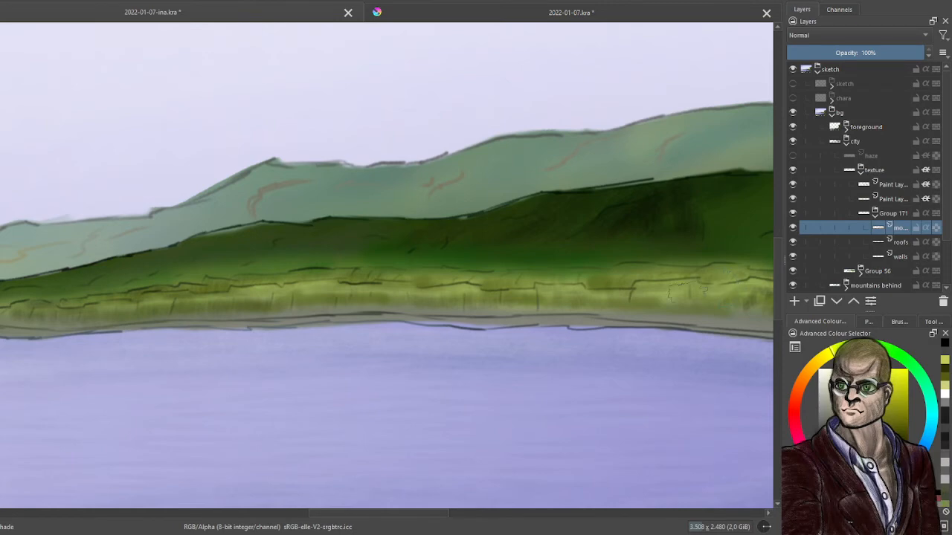
drag(686, 292, 556, 295)
scroll(108, 287, down, 2)
scroll(284, 295, up, 2)
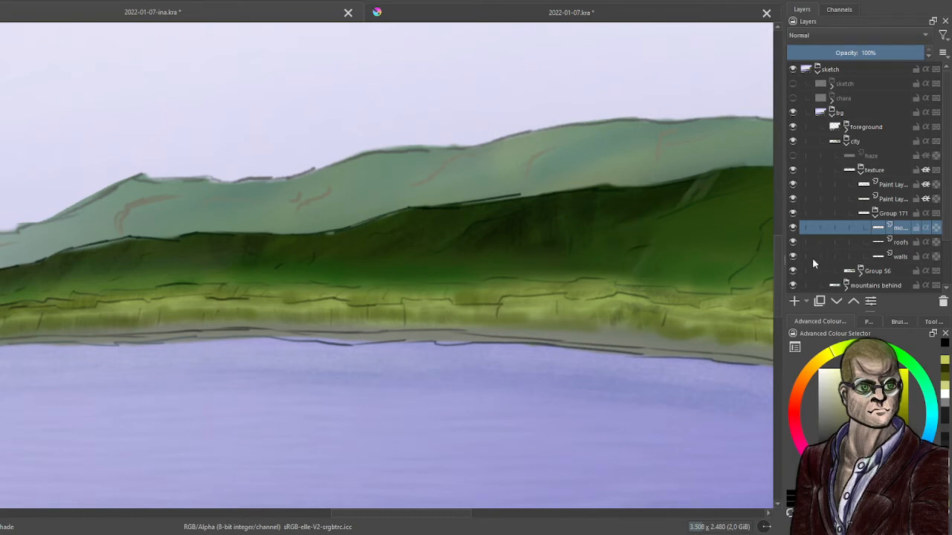
Brush dark diagonal slope shading over the hill from the pale streak to the cliff.
drag(551, 312, 119, 273)
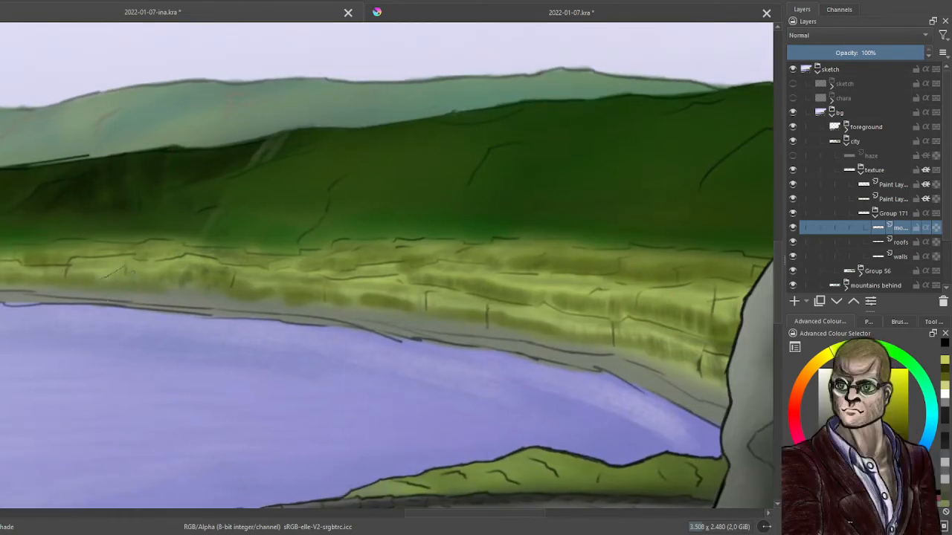
drag(233, 213, 251, 191)
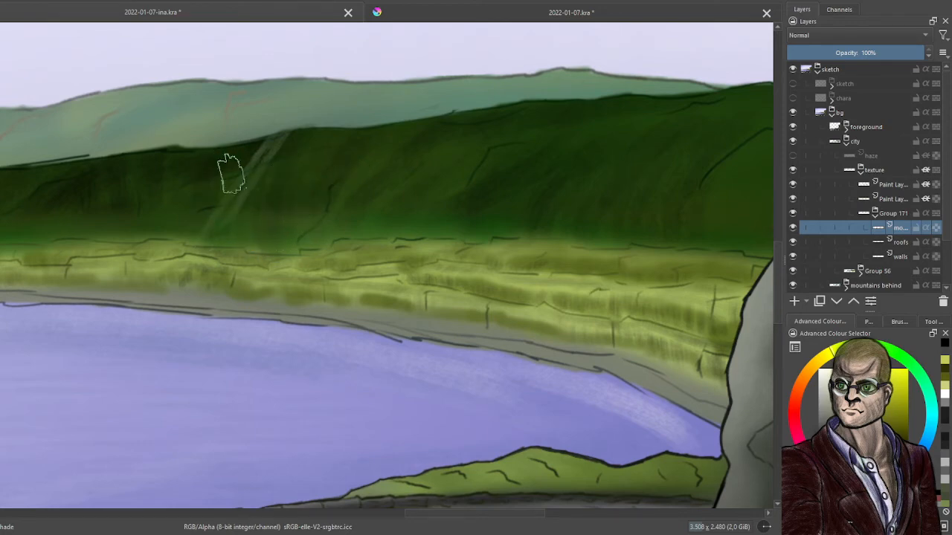
scroll(229, 230, down, 2)
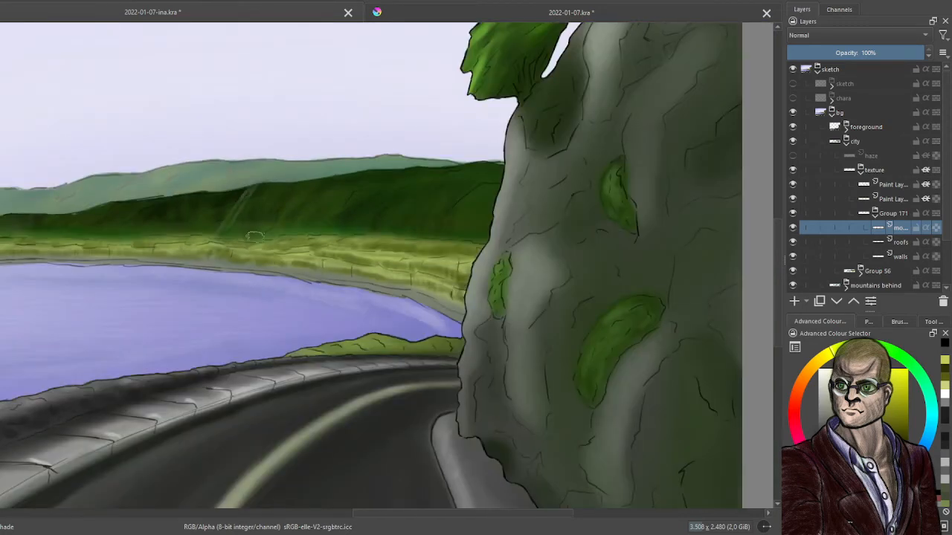
scroll(418, 220, up, 3)
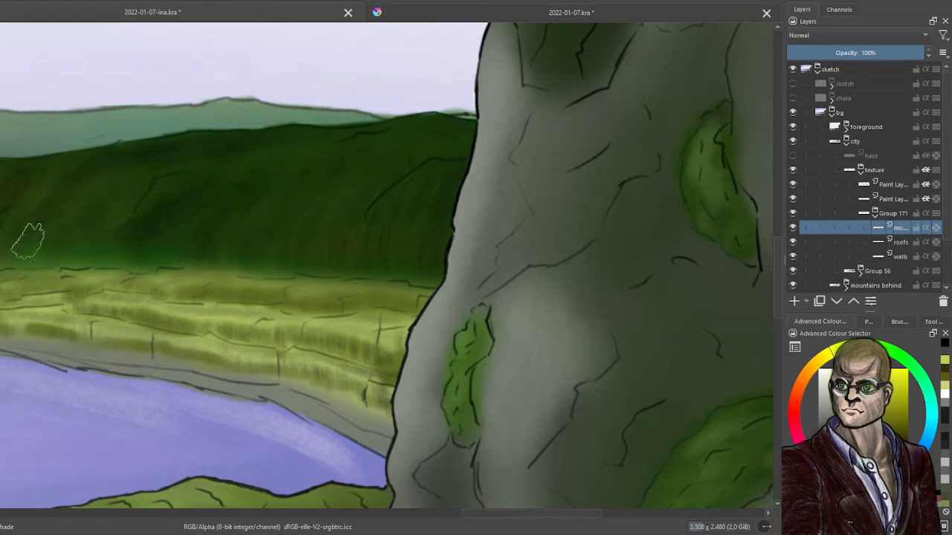
drag(86, 163, 552, 270)
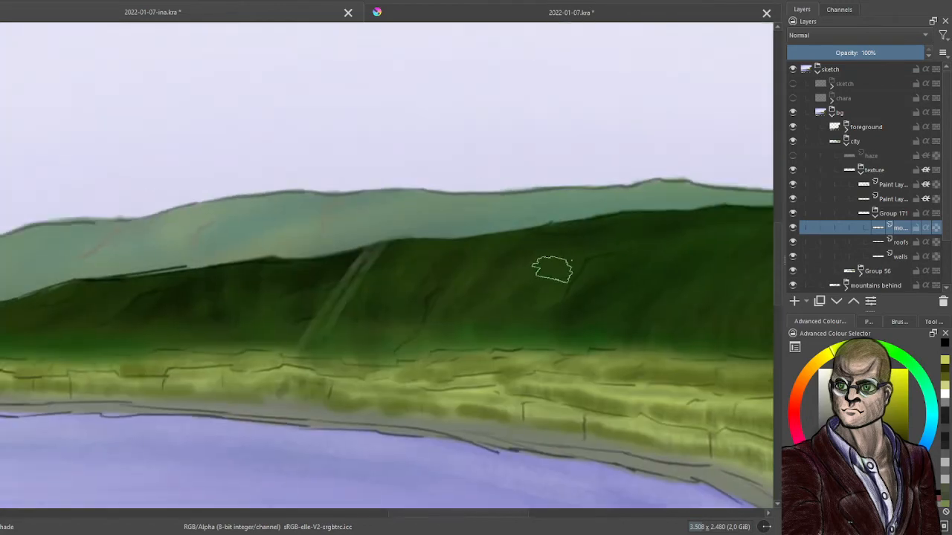
Extend the dark slope shading along the hill toward the headland and back to its middle.
scroll(550, 270, down, 2)
scroll(129, 304, up, 1)
drag(130, 303, 431, 264)
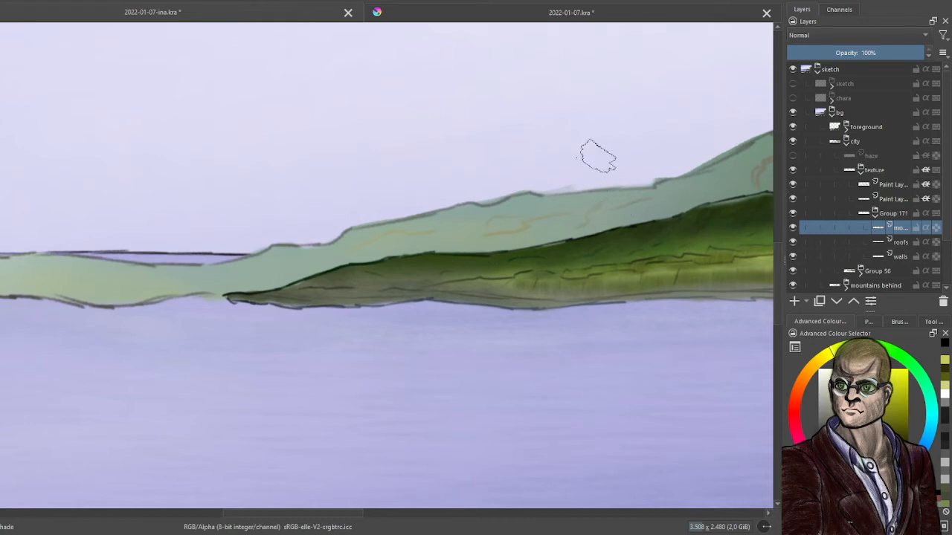
scroll(602, 190, up, 3)
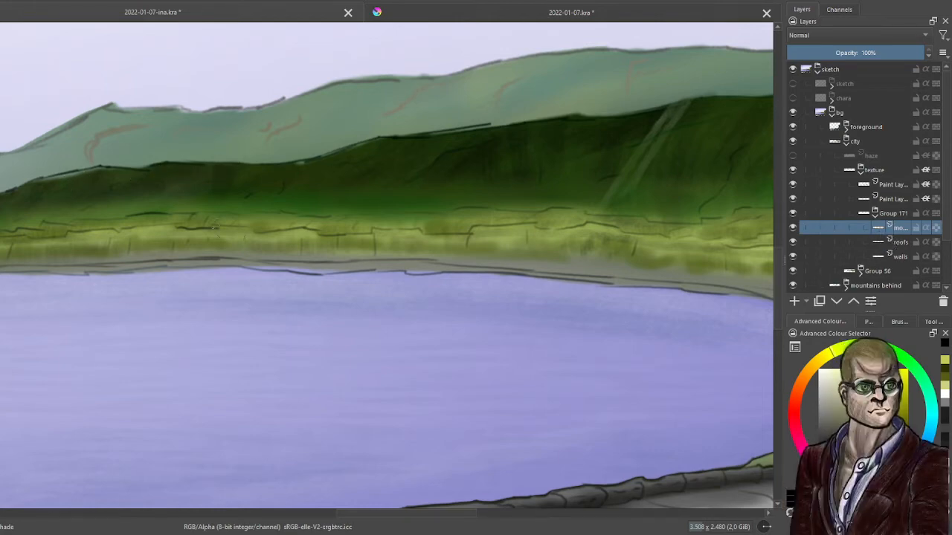
Collapse Group 171, expand Group 56, select its lowest paint layer and switch to the brush presets for touch-ups.
key(minus)
scroll(249, 222, down, 3)
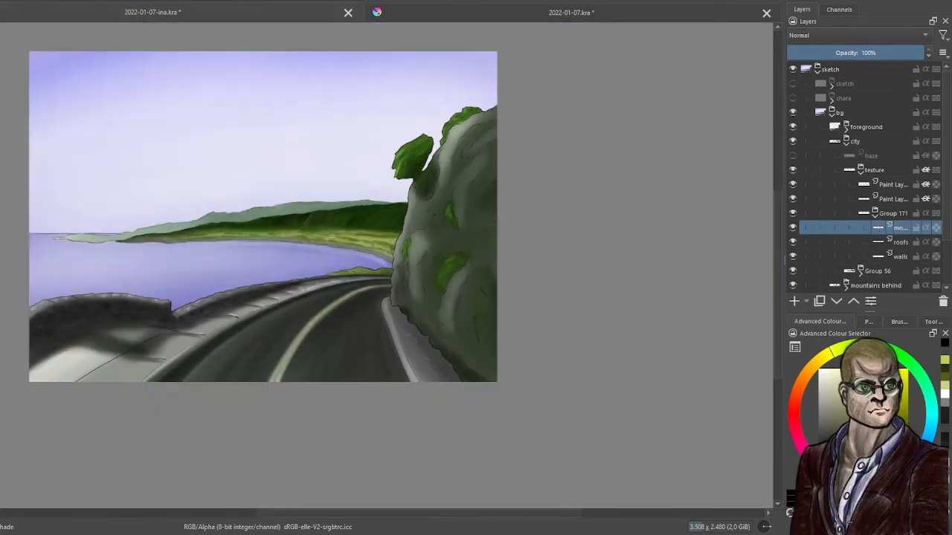
drag(173, 235, 276, 267)
scroll(276, 267, up, 4)
scroll(388, 237, up, 2)
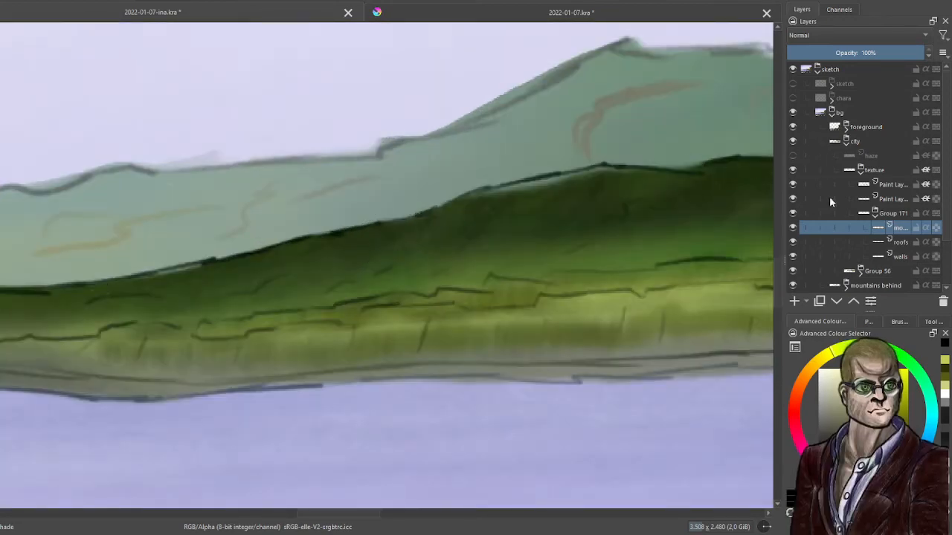
click(872, 214)
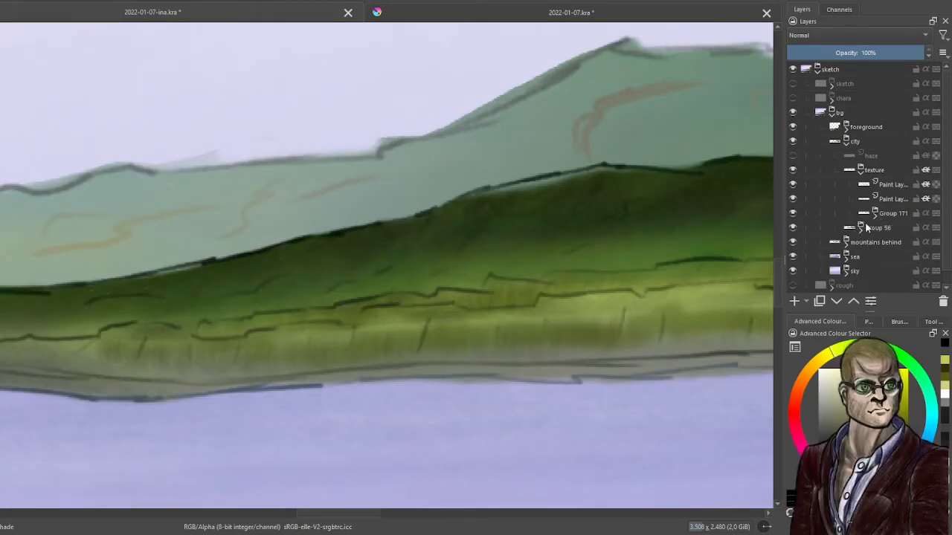
click(860, 228)
scroll(865, 235, down, 1)
click(883, 245)
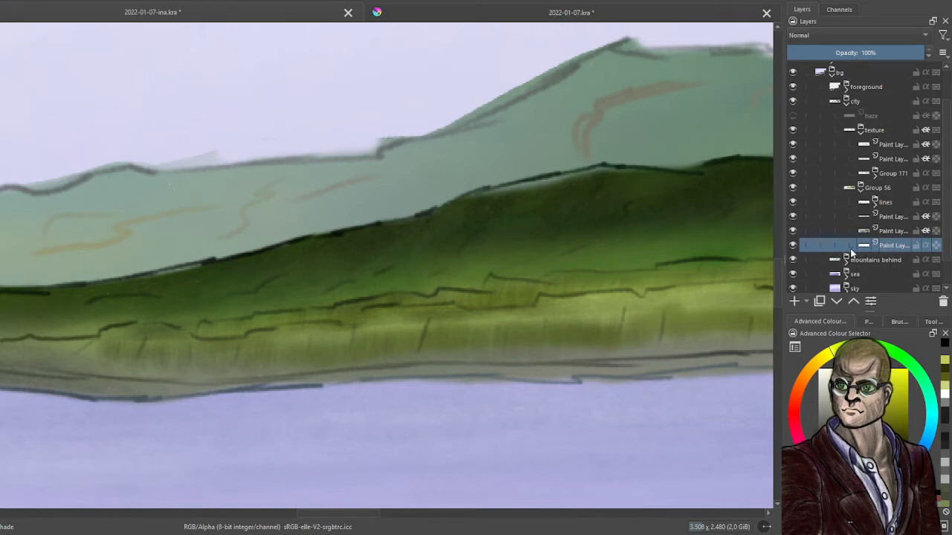
click(862, 320)
click(898, 322)
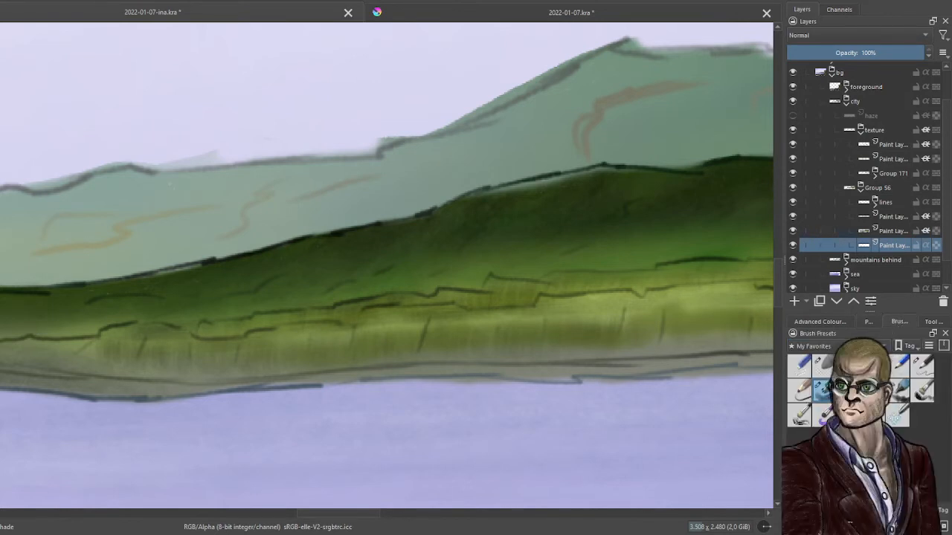
Paint the light gaps beneath the hill's upper outline on the base layer, undoing the first stroke.
scroll(488, 225, up, 1)
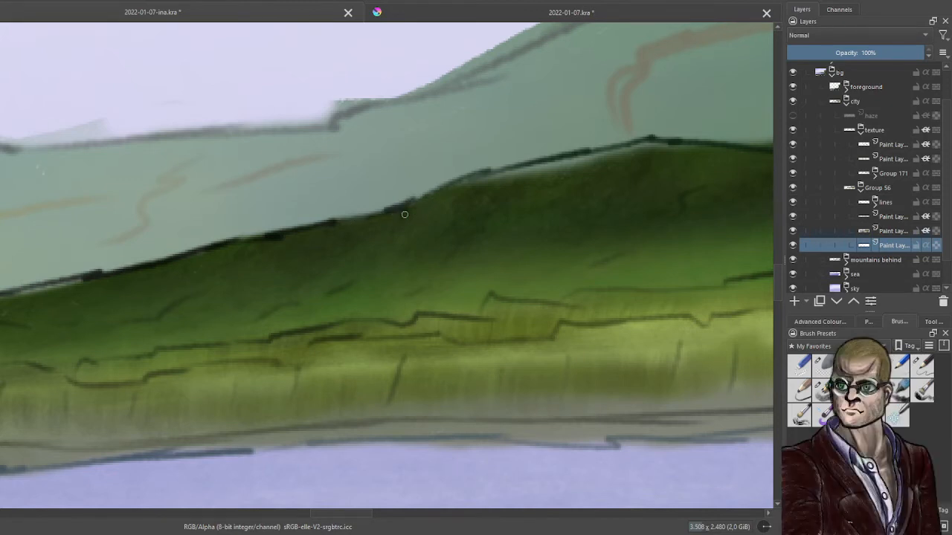
drag(505, 178, 466, 186)
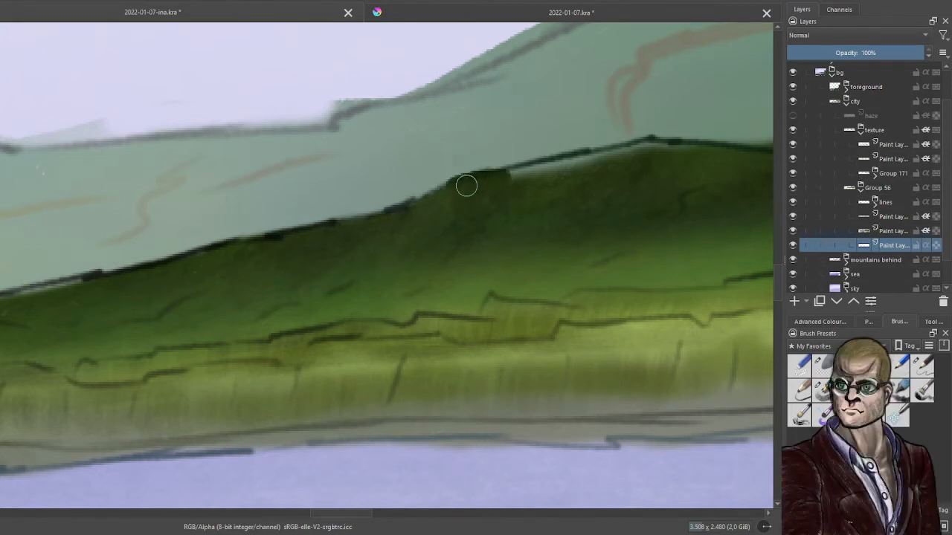
key(ctrl+z)
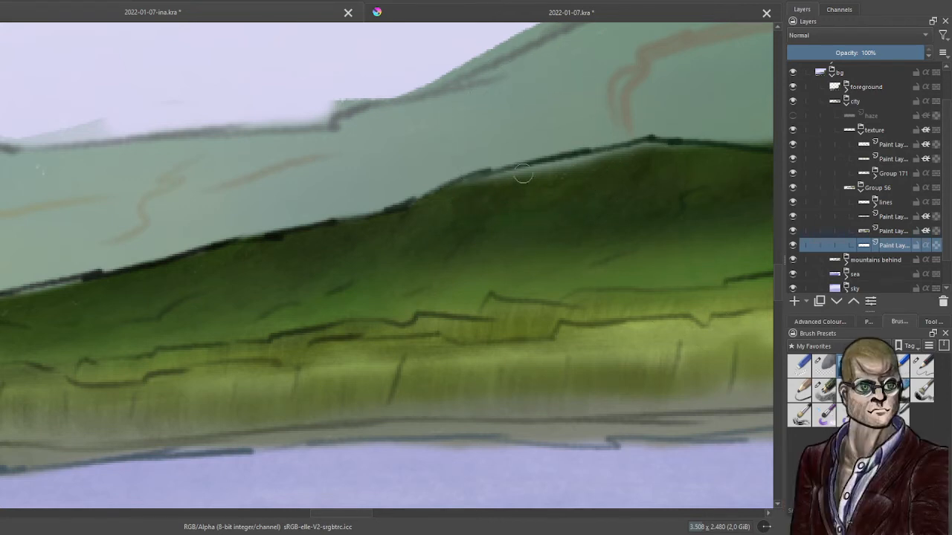
mouse_move(523, 175)
mouse_down()
mouse_move(535, 170)
mouse_move(491, 183)
mouse_move(613, 154)
mouse_move(684, 153)
mouse_move(651, 147)
mouse_up()
drag(485, 178, 393, 221)
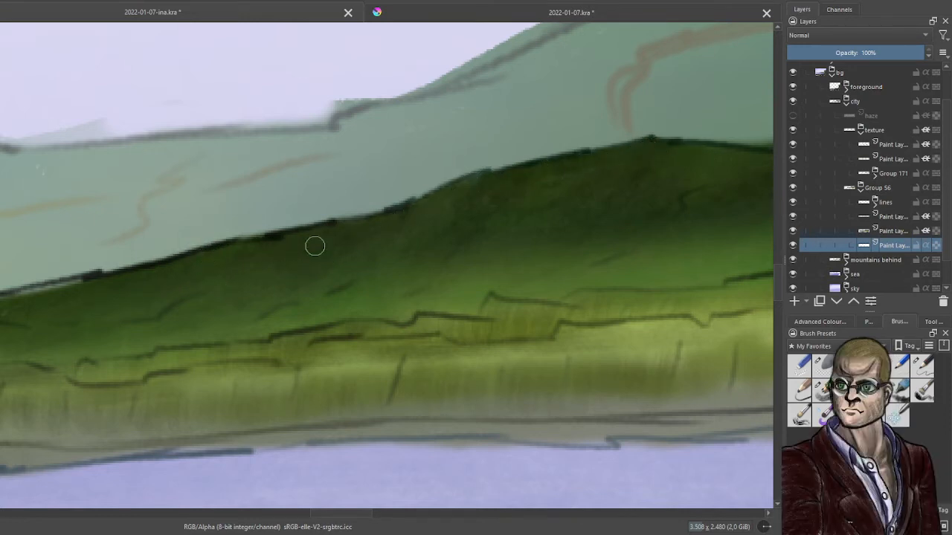
drag(228, 292, 647, 232)
mouse_move(713, 168)
mouse_down()
mouse_move(638, 185)
mouse_move(687, 177)
mouse_up()
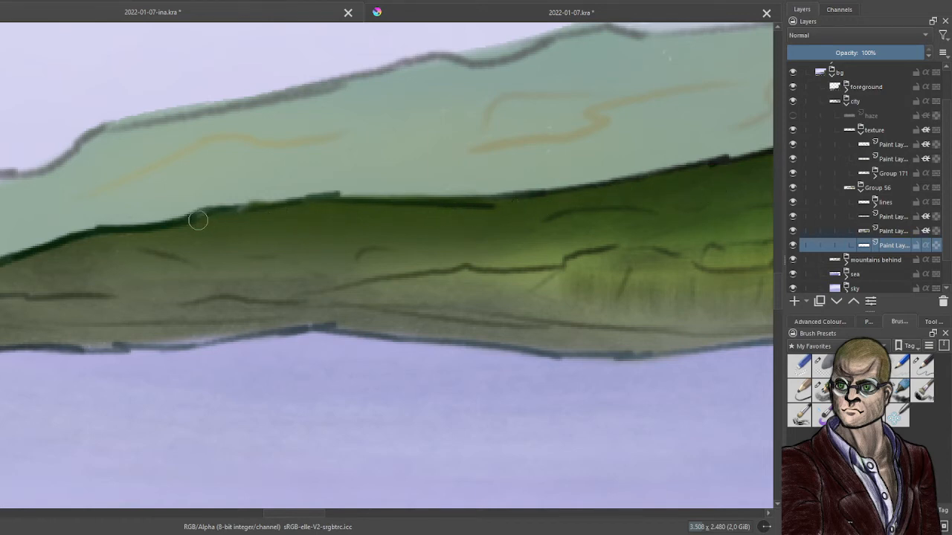
Touch up the base colour along the headland's lower shoreline and clean up the edges around its tip.
drag(159, 345, 201, 340)
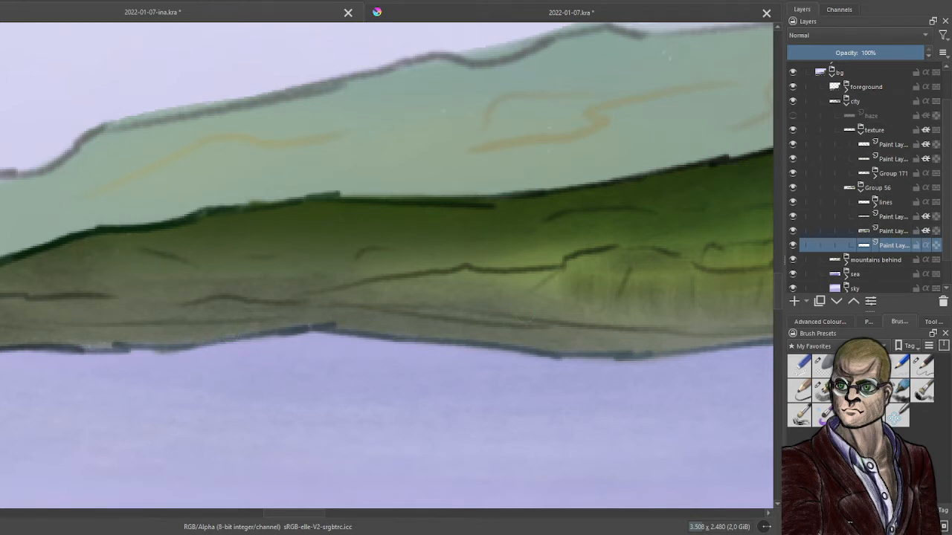
mouse_move(3, 265)
mouse_down()
mouse_move(265, 272)
mouse_move(288, 262)
mouse_up()
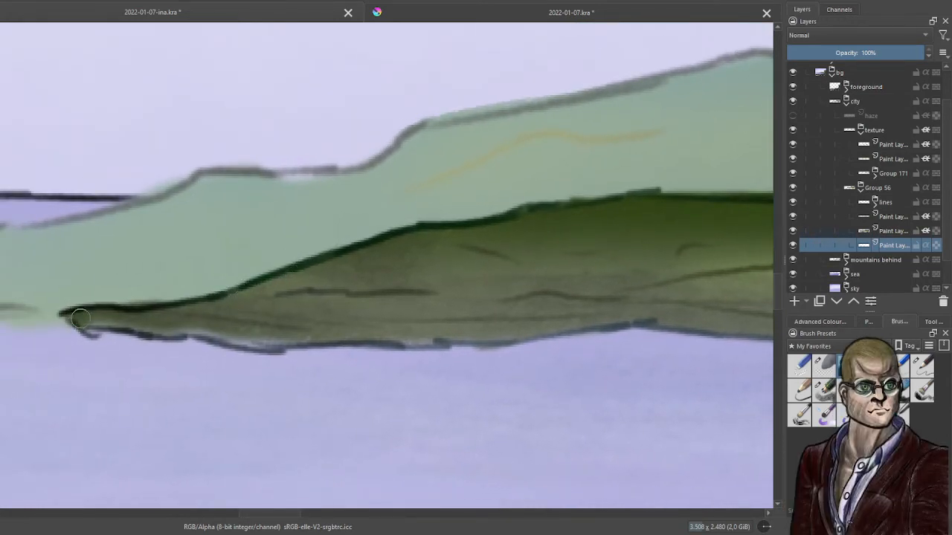
drag(80, 319, 301, 355)
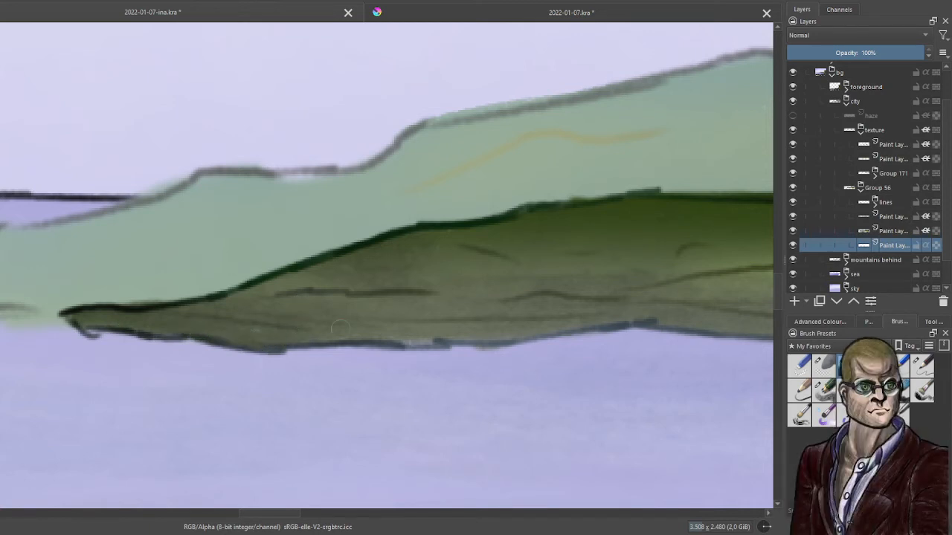
drag(338, 331, 435, 344)
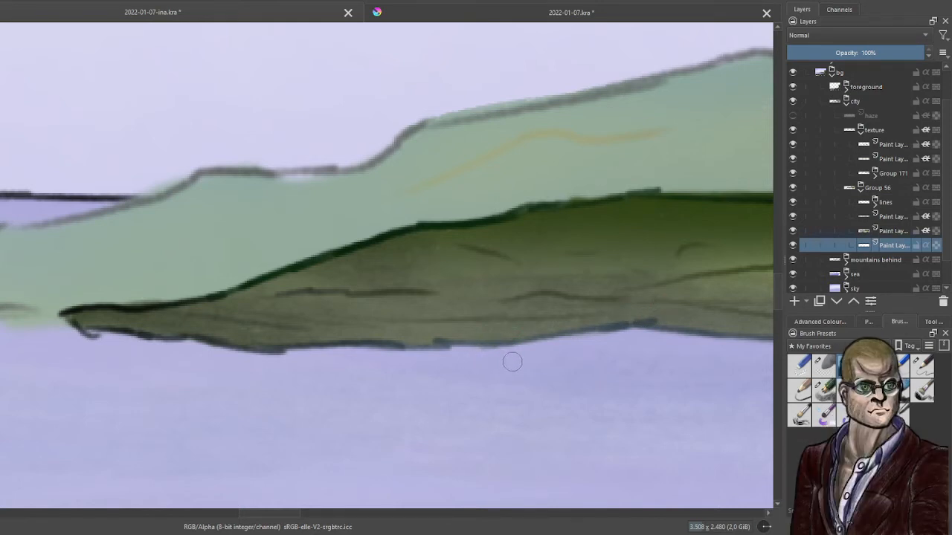
scroll(513, 316, down, 2)
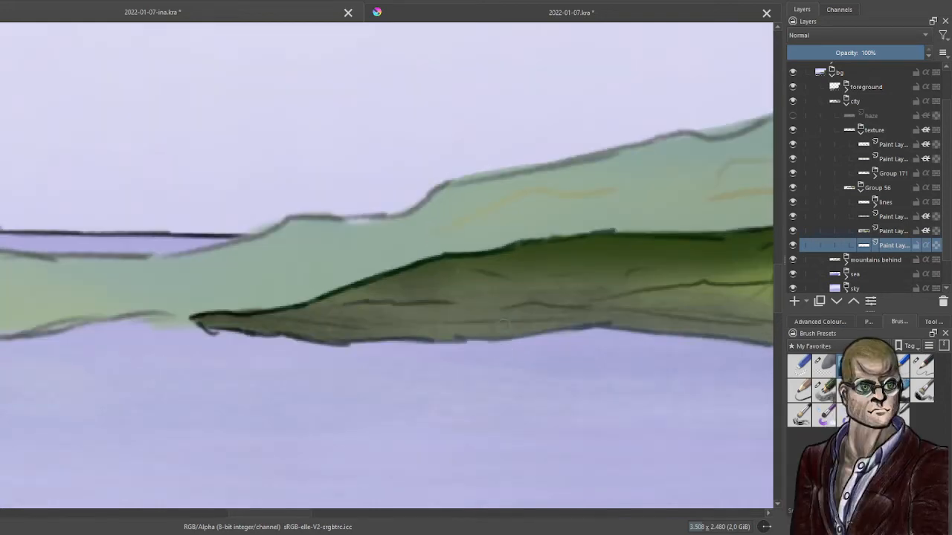
scroll(565, 282, up, 4)
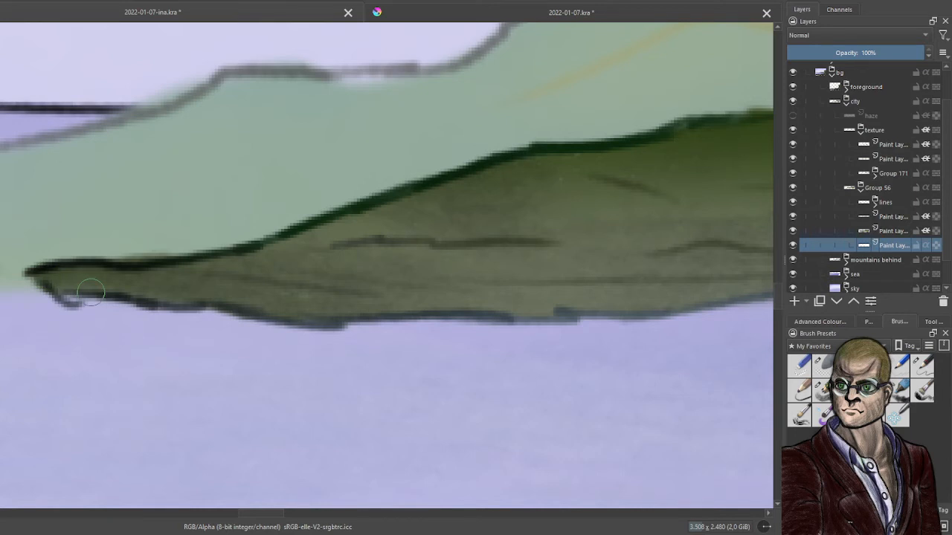
drag(69, 283, 236, 280)
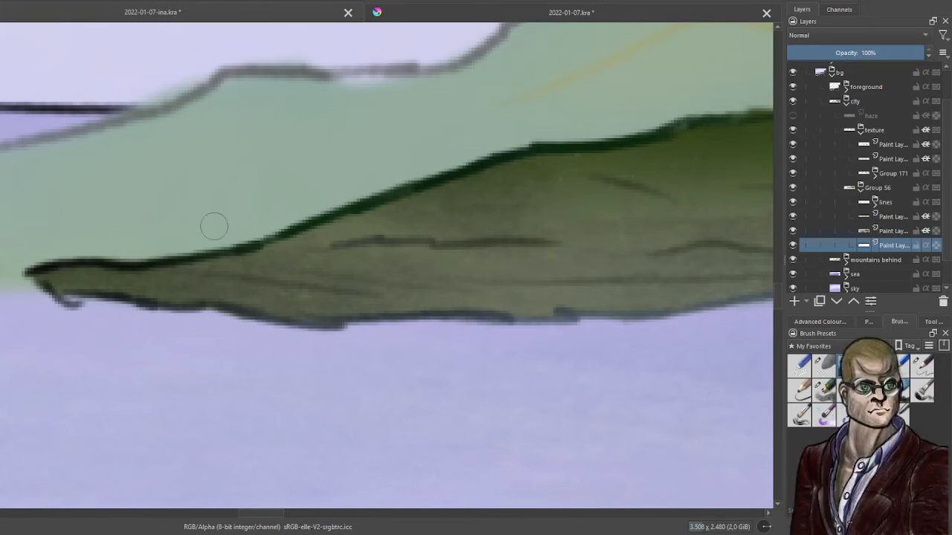
Clean up the base colour spilling below the shoreline outline along the middle stretch of the coast.
scroll(261, 179, down, 3)
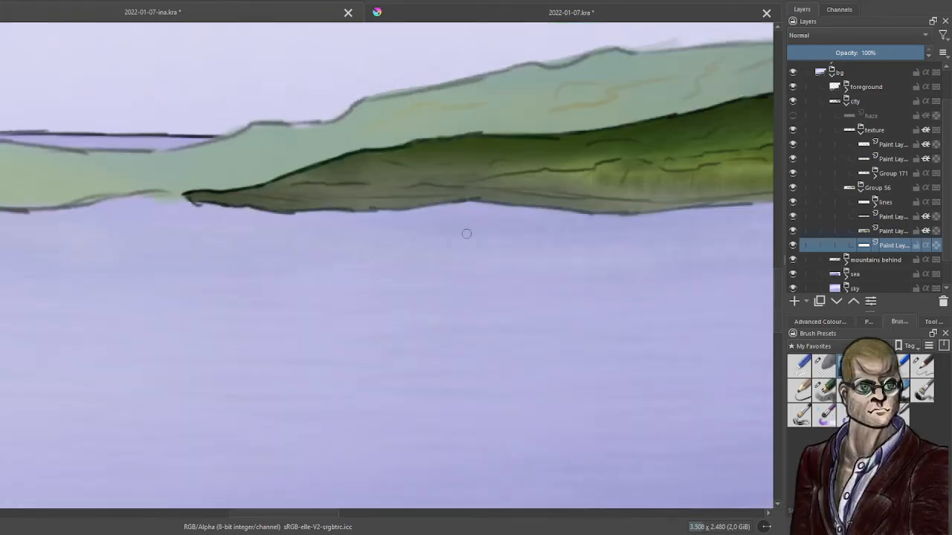
drag(714, 234, 322, 254)
scroll(320, 256, up, 2)
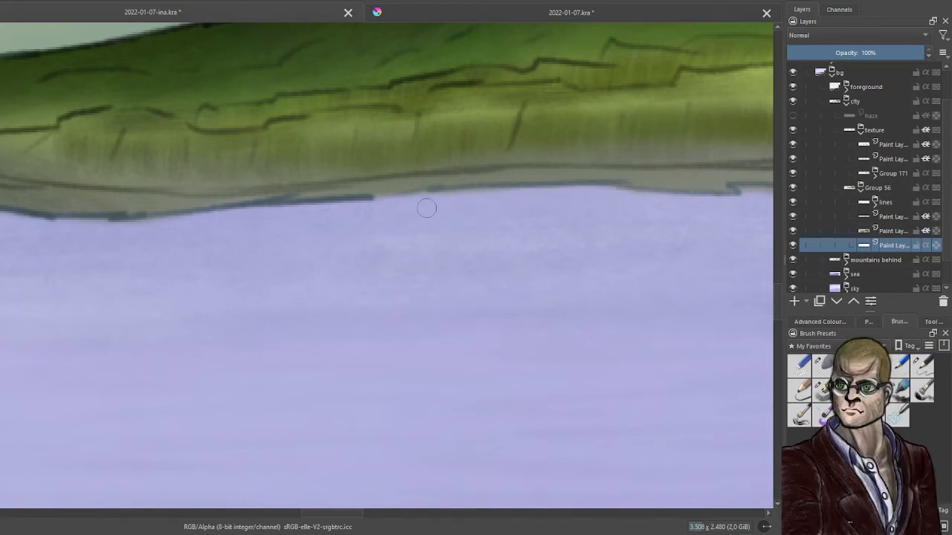
drag(545, 209, 372, 222)
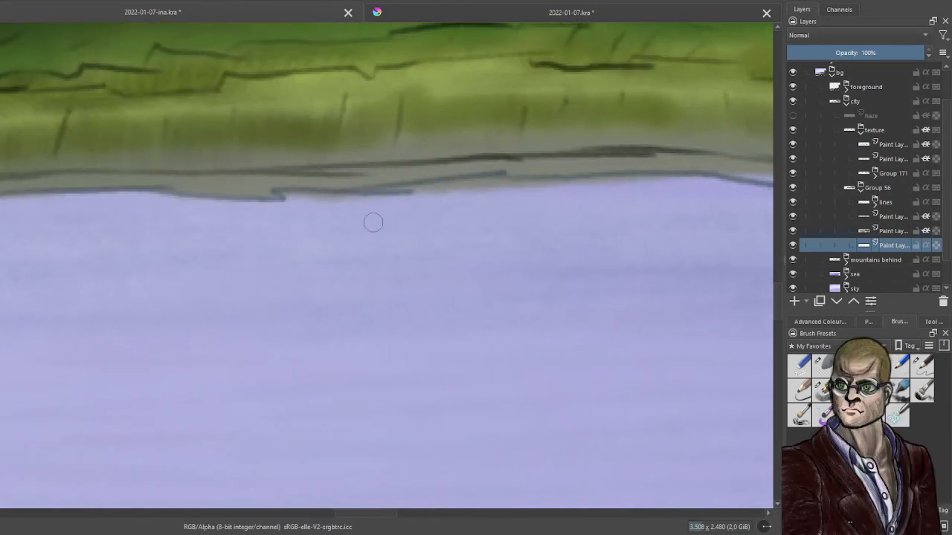
drag(651, 189, 484, 187)
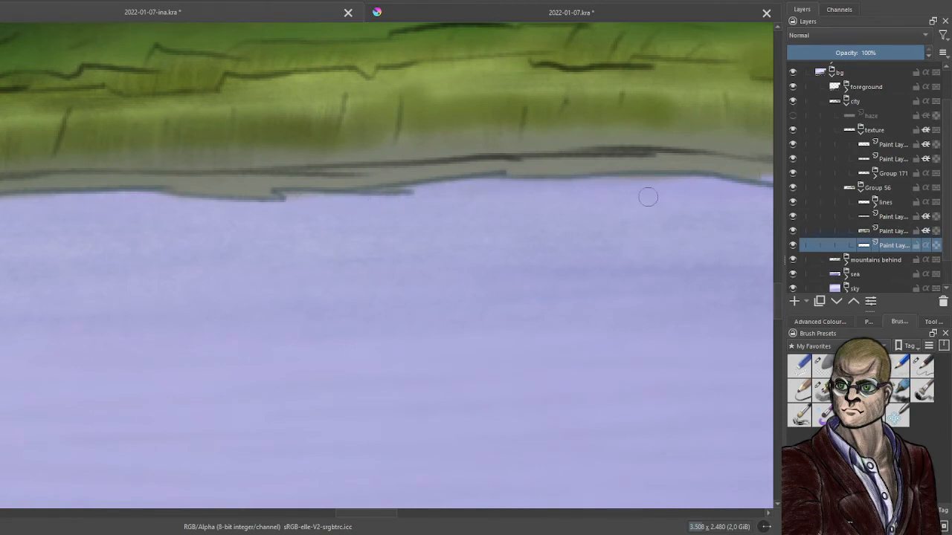
Fill the light gaps between the grey shore and its lower outline on the base layer.
mouse_move(648, 197)
mouse_down()
mouse_move(324, 158)
mouse_move(321, 192)
mouse_up()
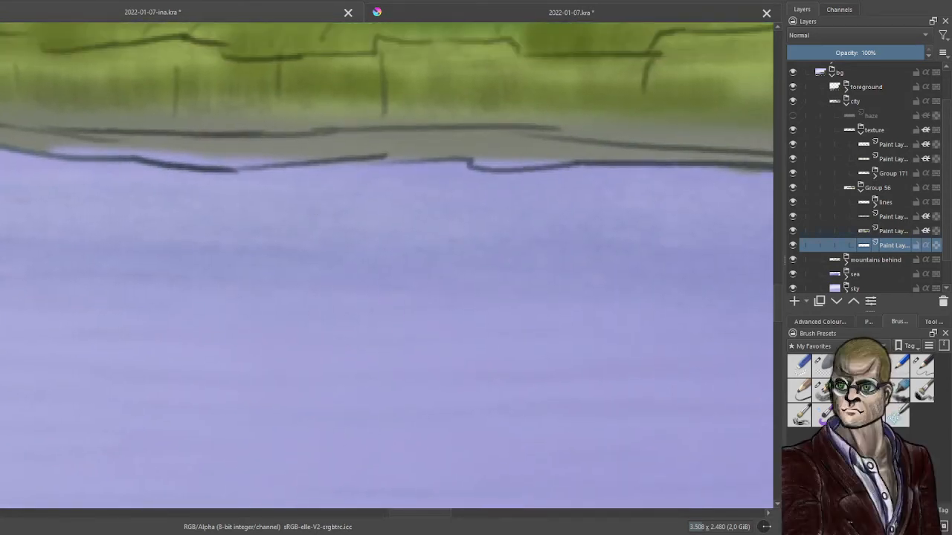
mouse_move(87, 151)
mouse_down()
mouse_move(66, 150)
mouse_move(235, 168)
mouse_move(285, 160)
mouse_up()
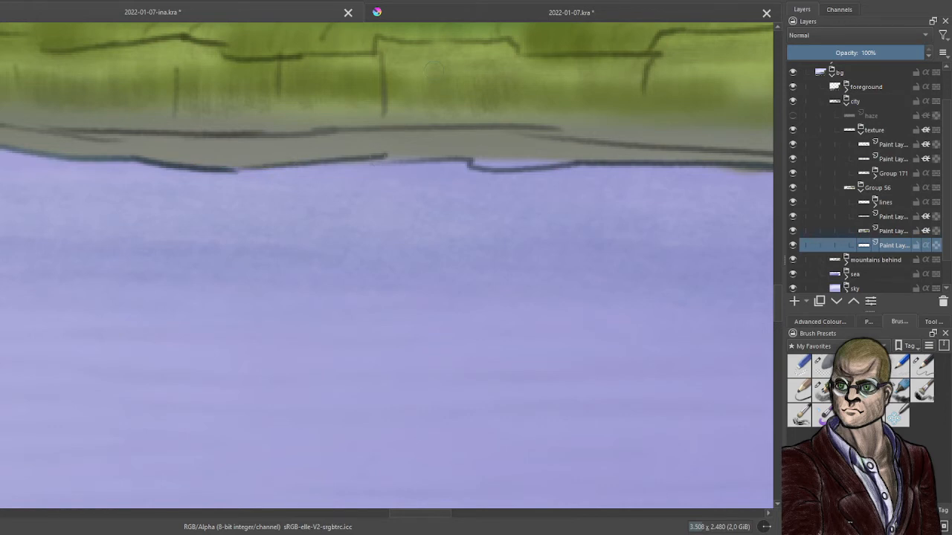
drag(387, 157, 560, 164)
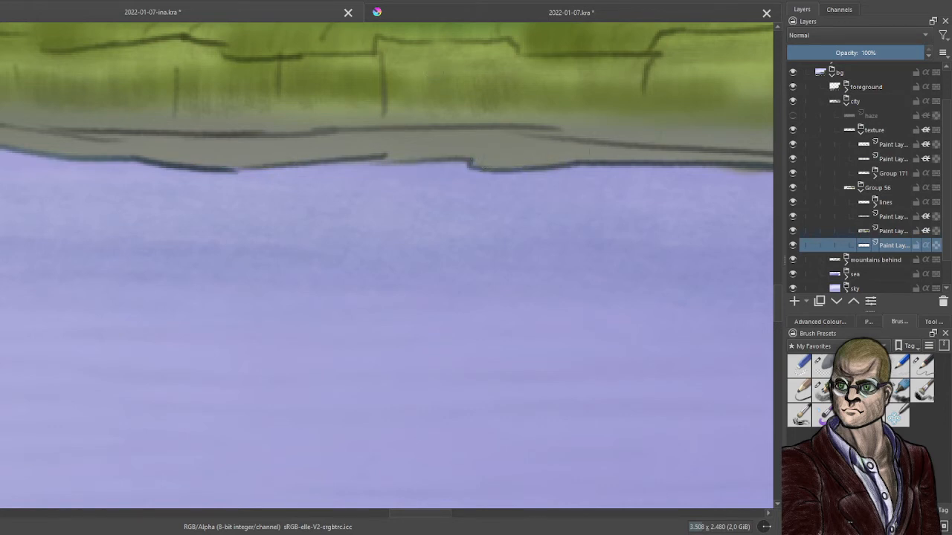
Touch up the base colour where the shore outlines overlap, and tidy its edge against the water.
scroll(649, 142, down, 1)
drag(649, 140, 160, 144)
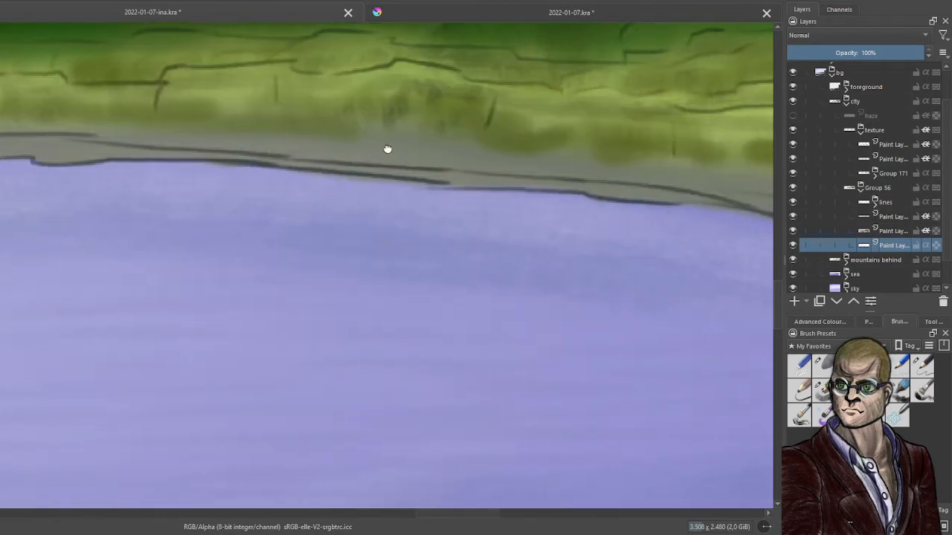
drag(388, 148, 348, 149)
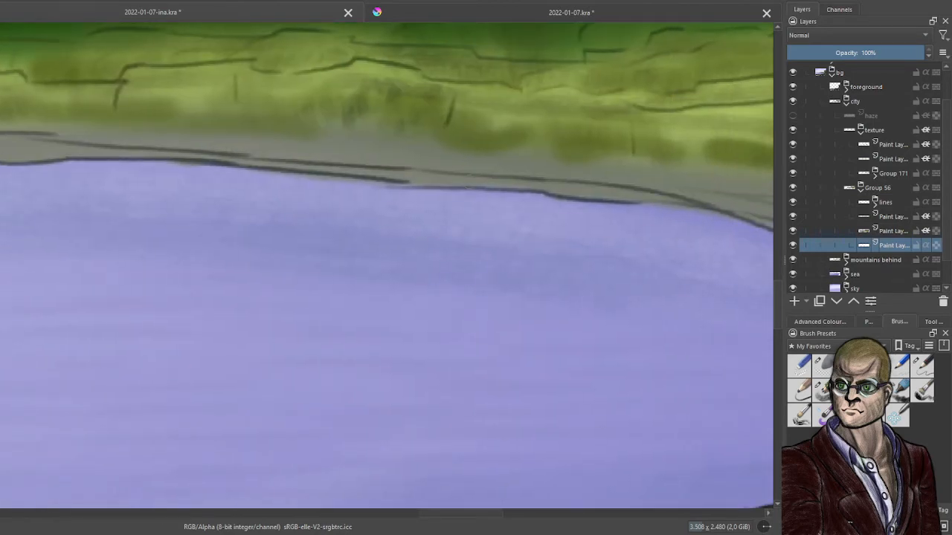
mouse_move(400, 187)
mouse_down()
mouse_move(428, 187)
mouse_move(397, 193)
mouse_move(467, 191)
mouse_up()
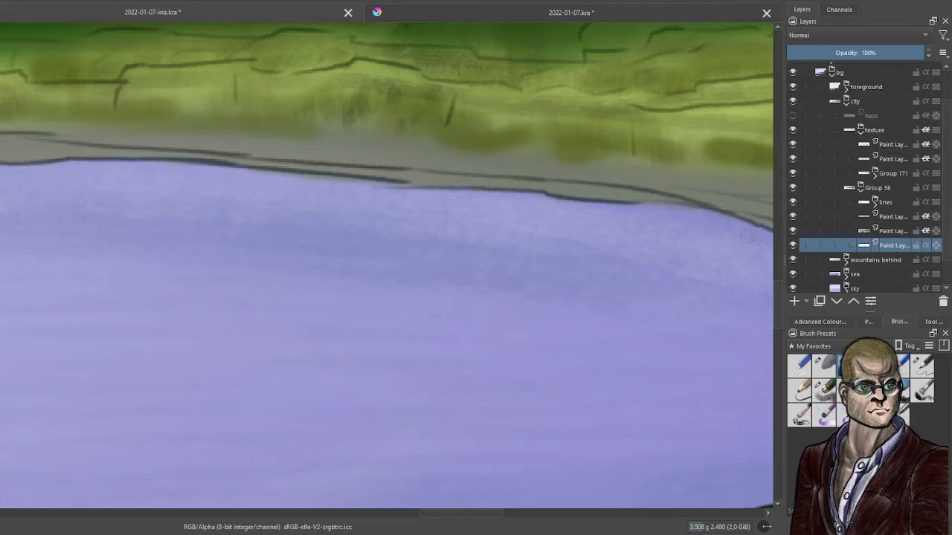
Tidy the base colour along the curving shoreline between the yellow-green fields and the bay, toward the rock cliff.
scroll(748, 237, down, 3)
drag(657, 272, 293, 253)
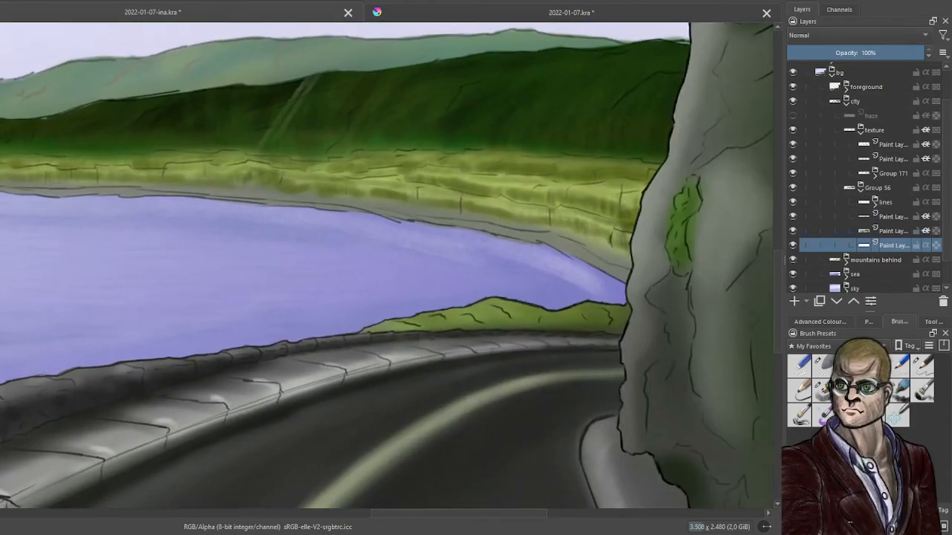
scroll(487, 241, up, 3)
drag(504, 239, 446, 245)
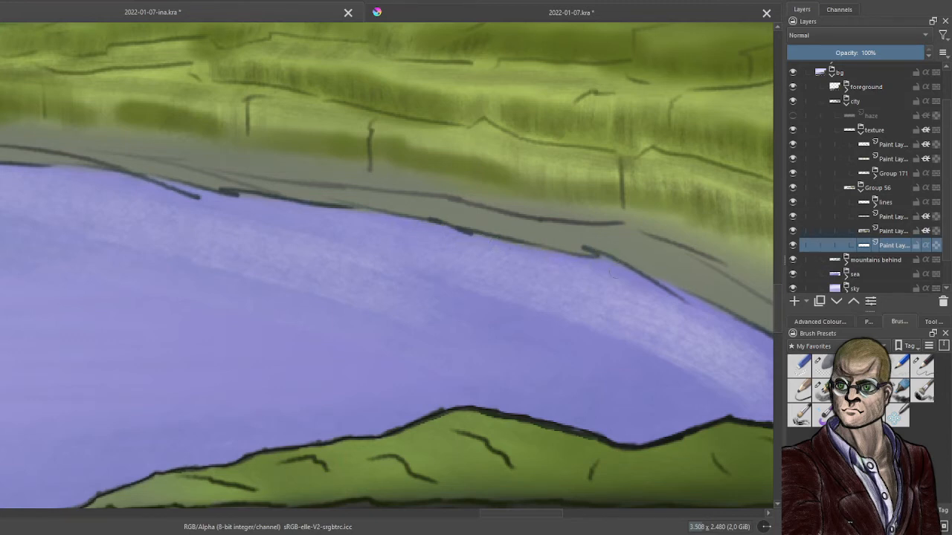
drag(657, 319, 323, 275)
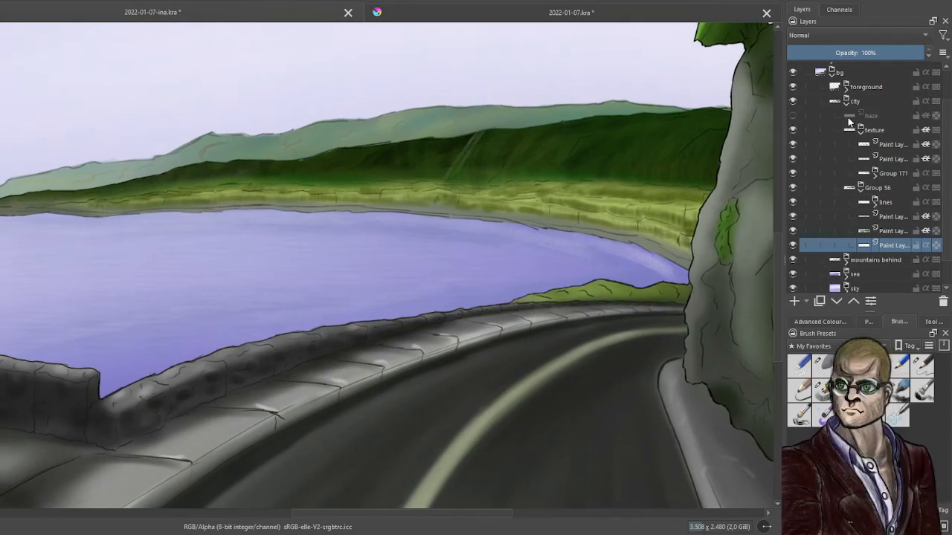
Collapse Group 56, select Group 171 and toggle the texture group's two paint layers to check what each contributes.
click(861, 187)
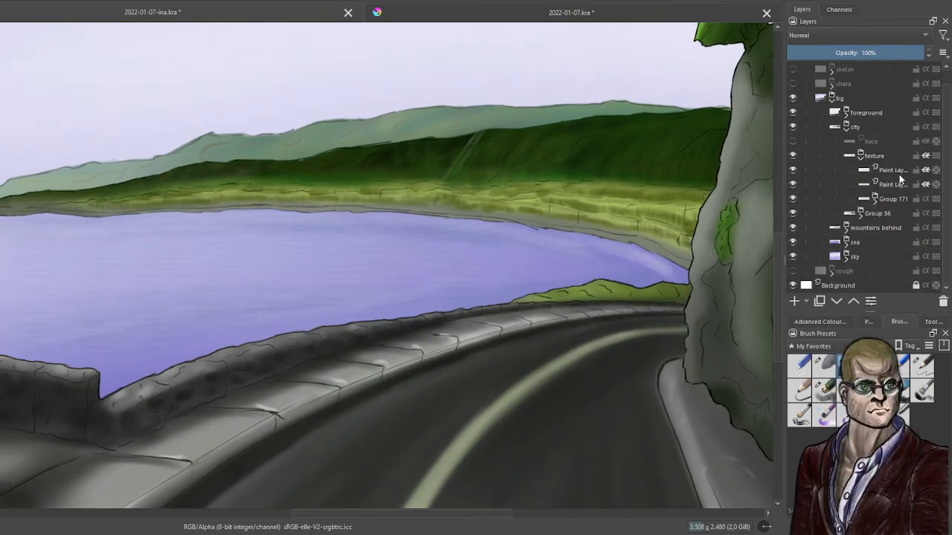
click(894, 198)
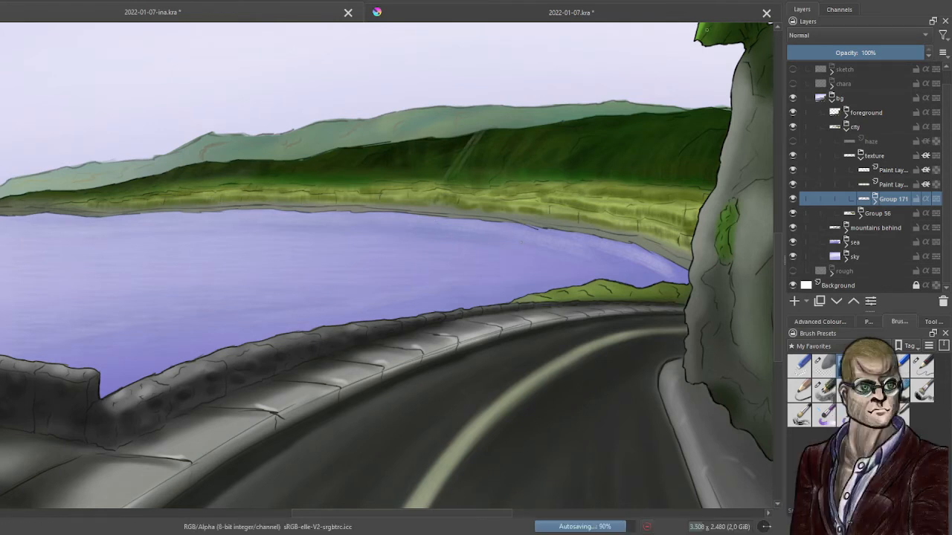
scroll(572, 295, up, 5)
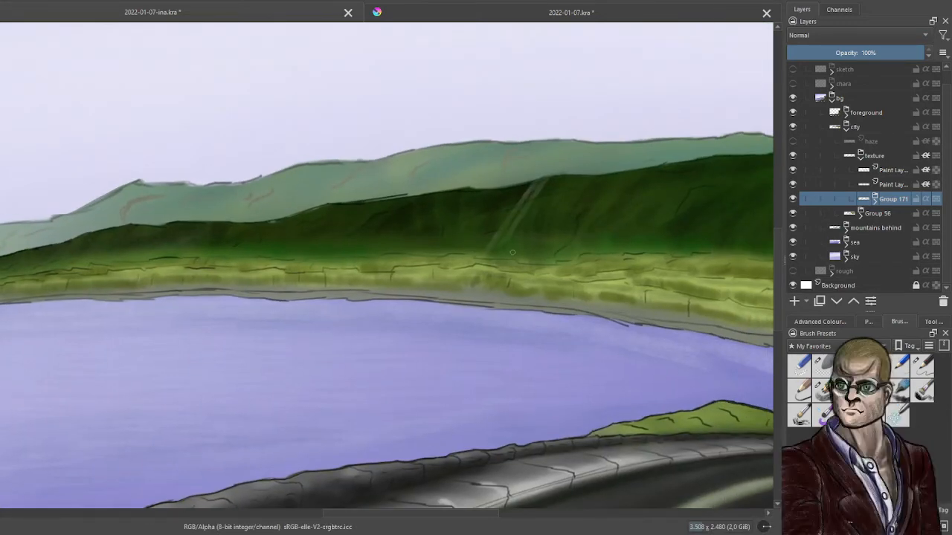
scroll(513, 253, up, 1)
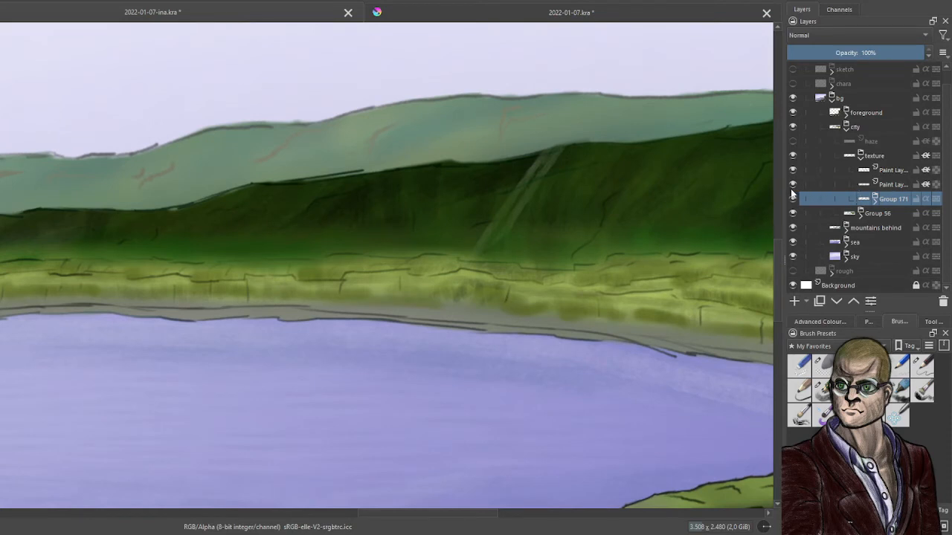
click(793, 184)
click(792, 184)
click(793, 171)
click(793, 170)
Paint out the pale diagonal streaks on the dark hill on the texture group's uppermost paint layer, using another brush preset.
click(888, 170)
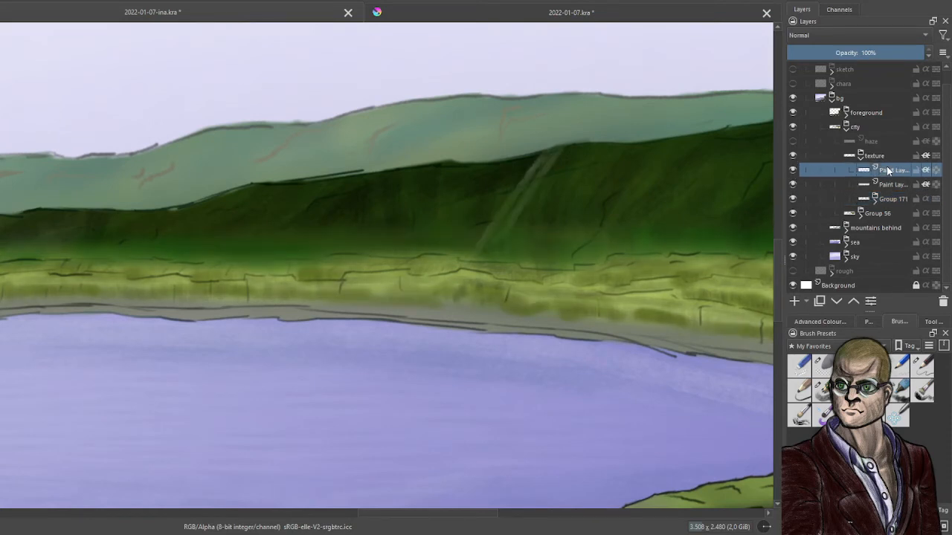
click(822, 364)
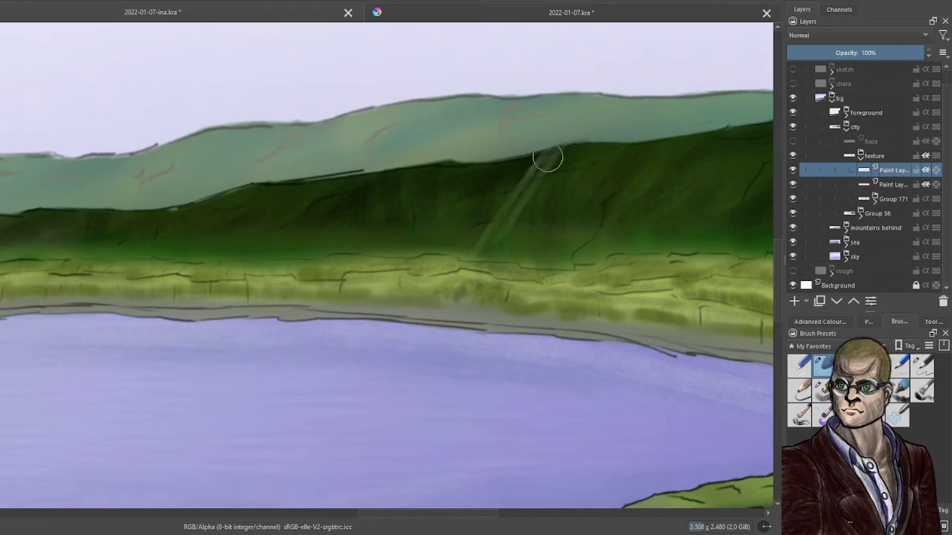
mouse_move(548, 155)
mouse_down()
mouse_move(512, 175)
mouse_move(508, 185)
mouse_move(534, 191)
mouse_move(479, 245)
mouse_move(514, 226)
mouse_up()
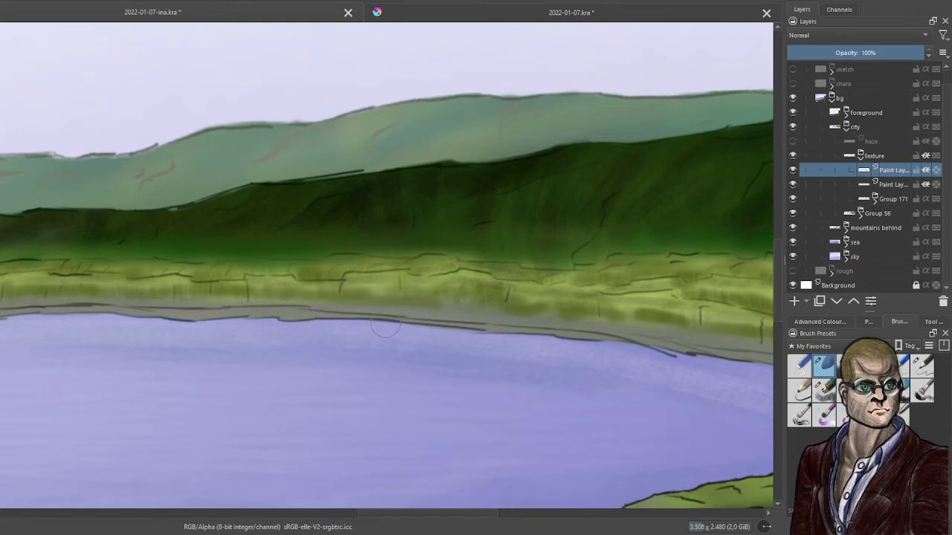
Expand Group 56, select its lowest paint layer and fill the light gaps beneath the hill's rising upper outline.
scroll(385, 327, down, 3)
scroll(414, 300, up, 1)
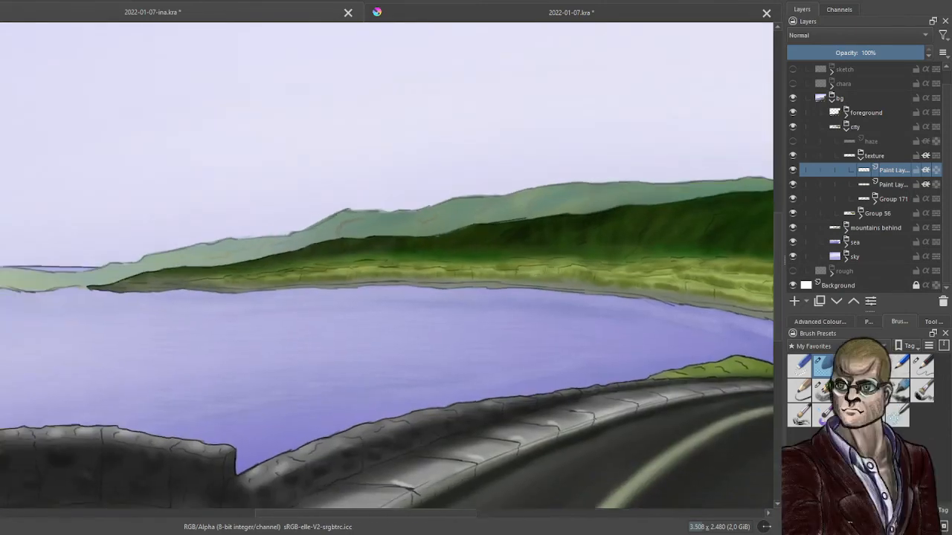
scroll(478, 298, up, 5)
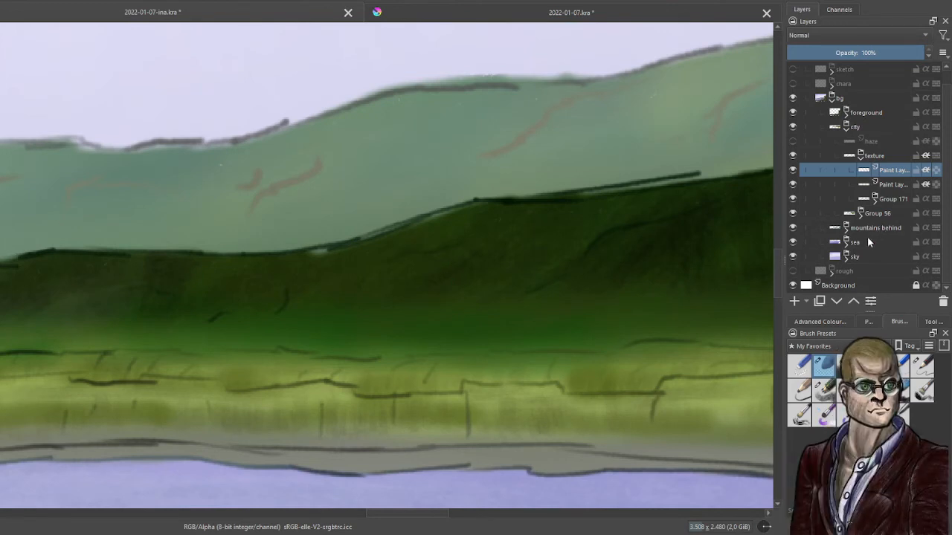
click(862, 214)
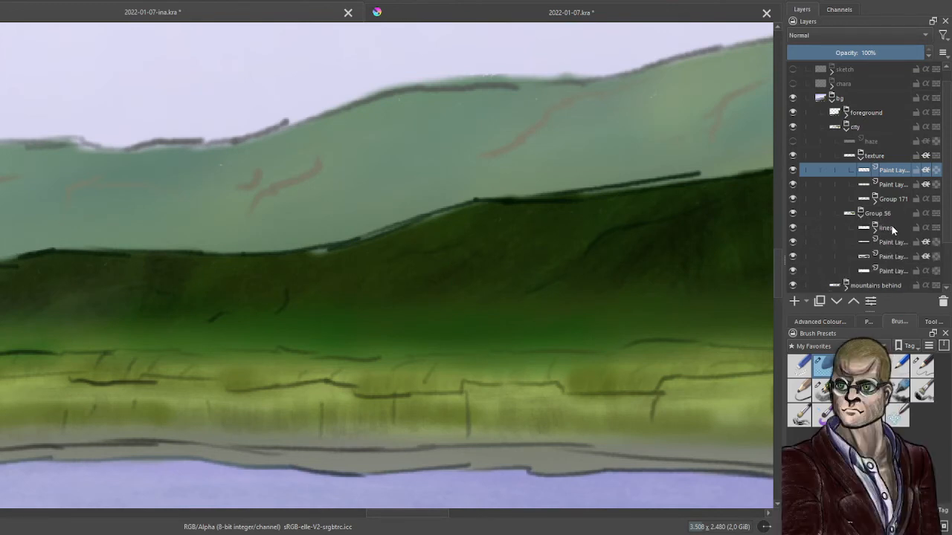
click(895, 272)
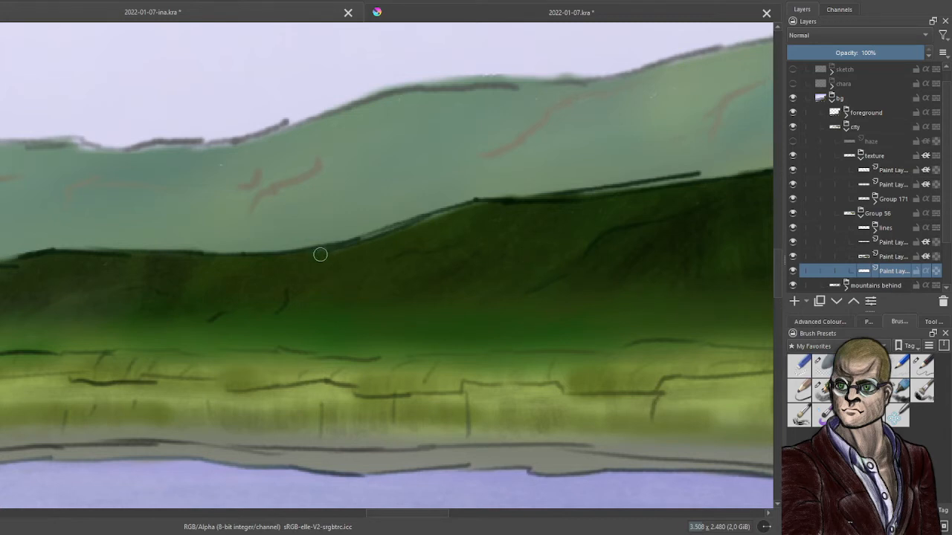
drag(320, 254, 484, 199)
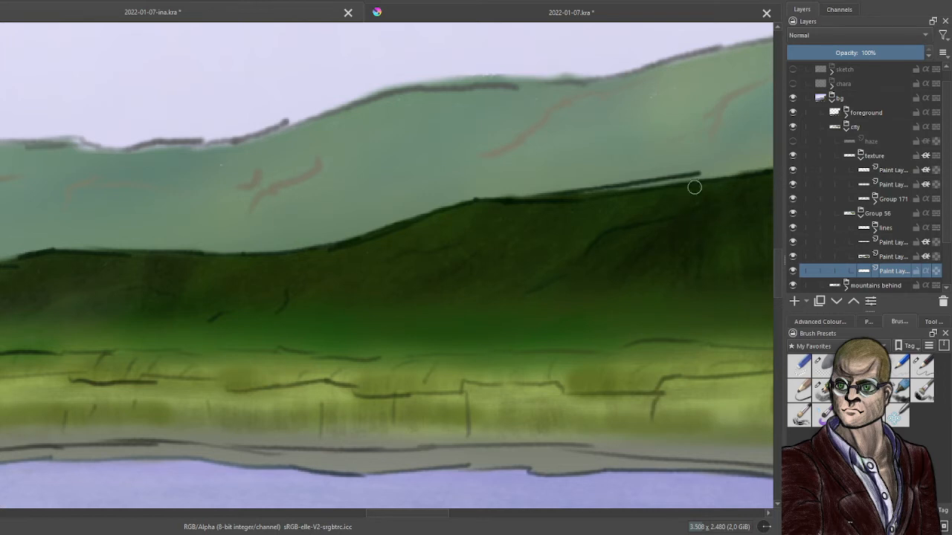
mouse_move(697, 181)
mouse_down()
mouse_move(726, 180)
mouse_move(591, 196)
mouse_up()
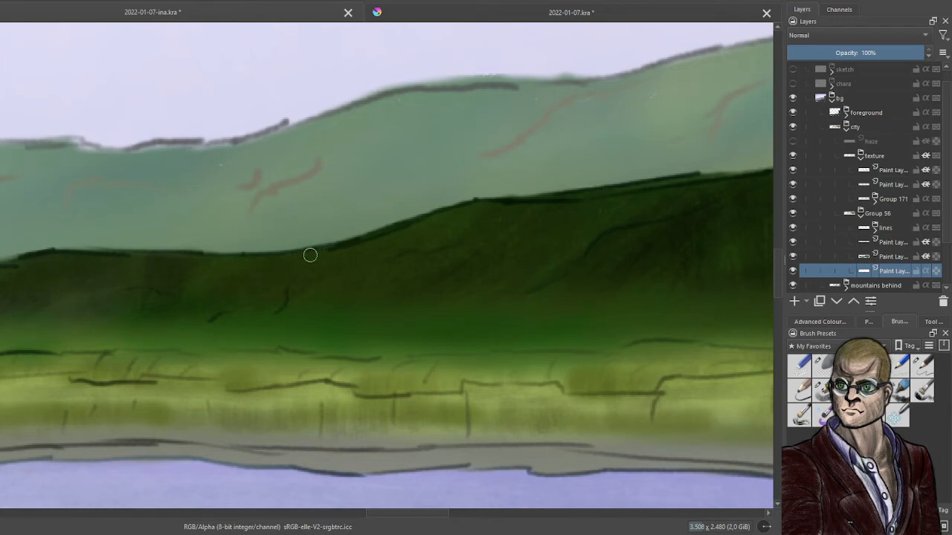
Fill the gaps under the middle of the hill's ridge outline and clean up the base colour's edge there.
scroll(419, 263, down, 3)
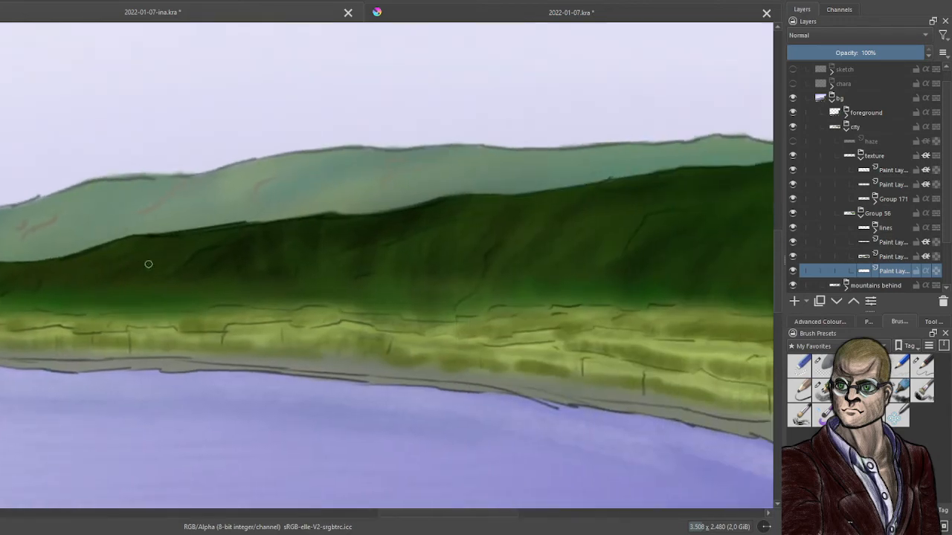
scroll(344, 249, up, 5)
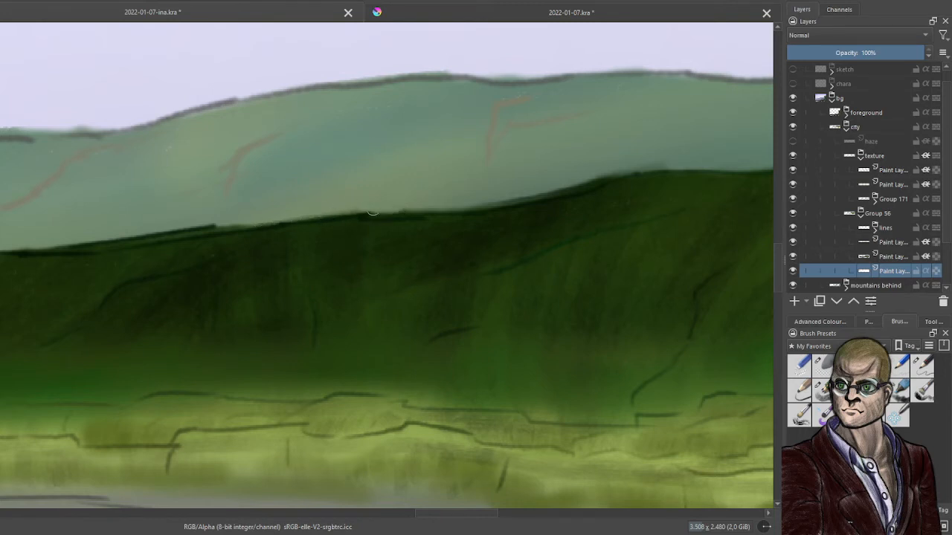
drag(394, 212, 592, 190)
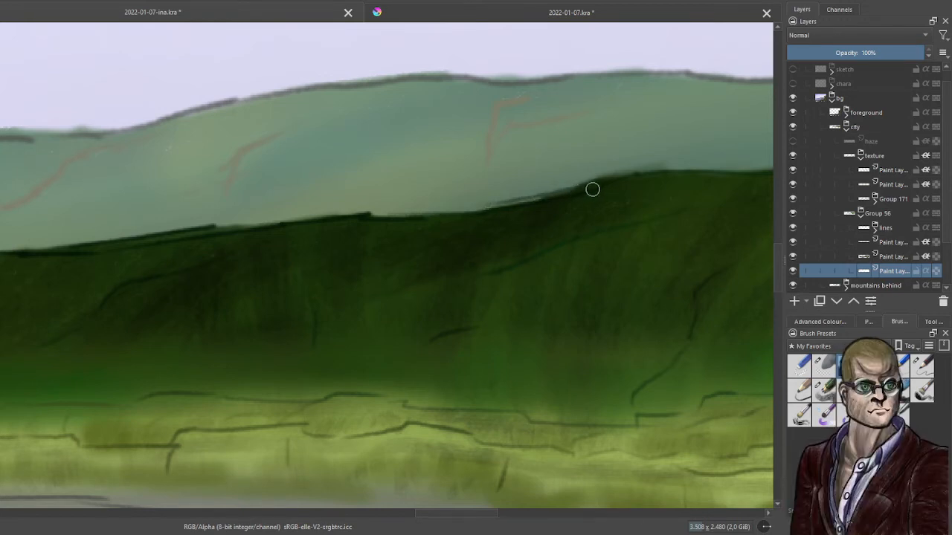
drag(495, 215, 570, 196)
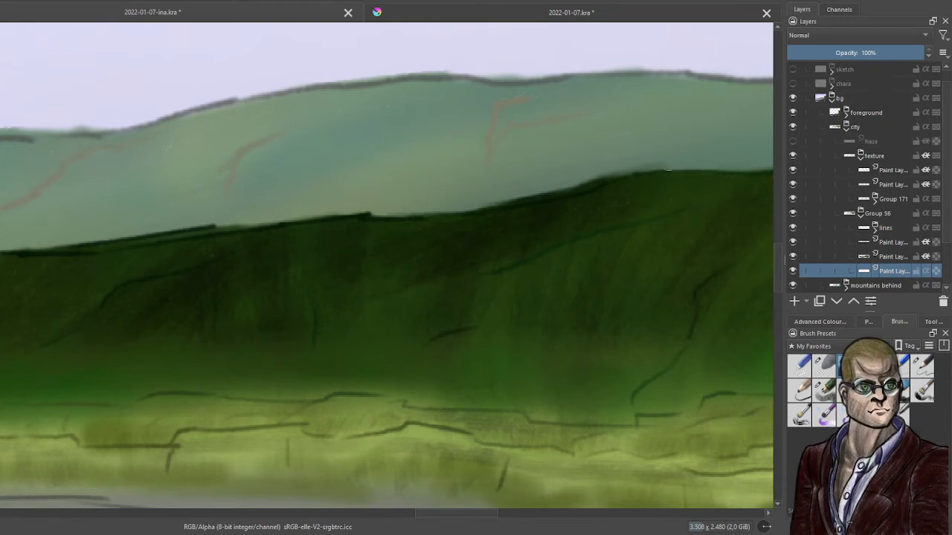
drag(631, 171, 599, 176)
Touch up the base colour along the rest of the hill's ridge, up to the rock cliff's edge.
drag(666, 138, 253, 159)
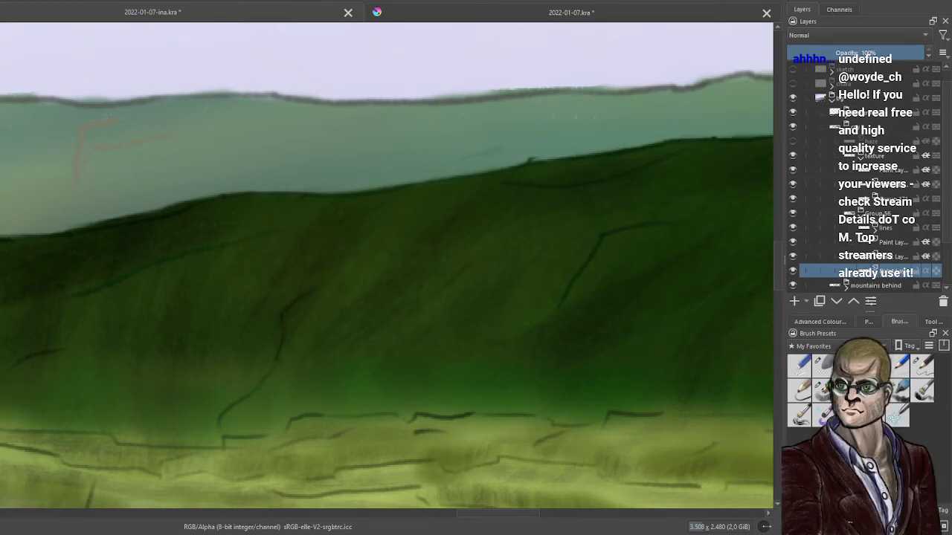
drag(481, 158, 57, 163)
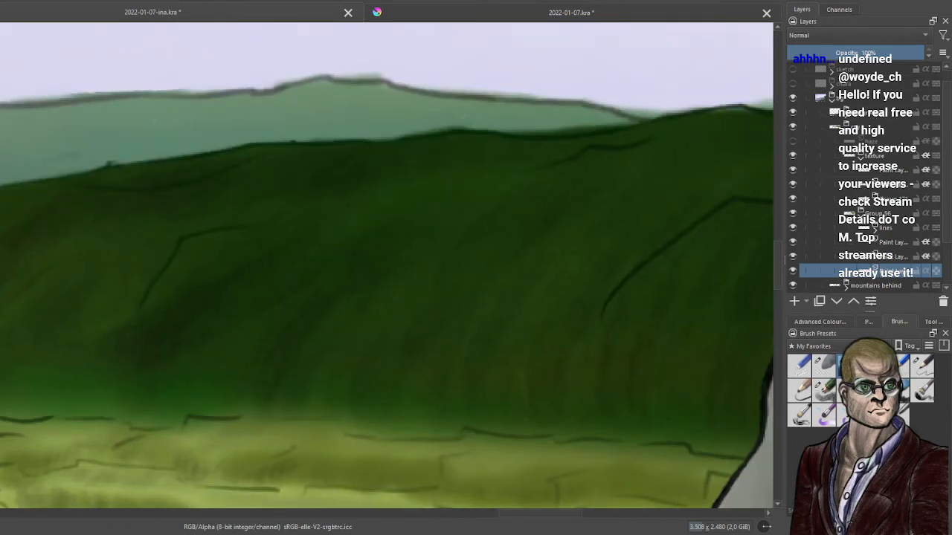
mouse_move(370, 139)
mouse_down()
mouse_move(457, 126)
mouse_move(590, 129)
mouse_move(684, 100)
mouse_up()
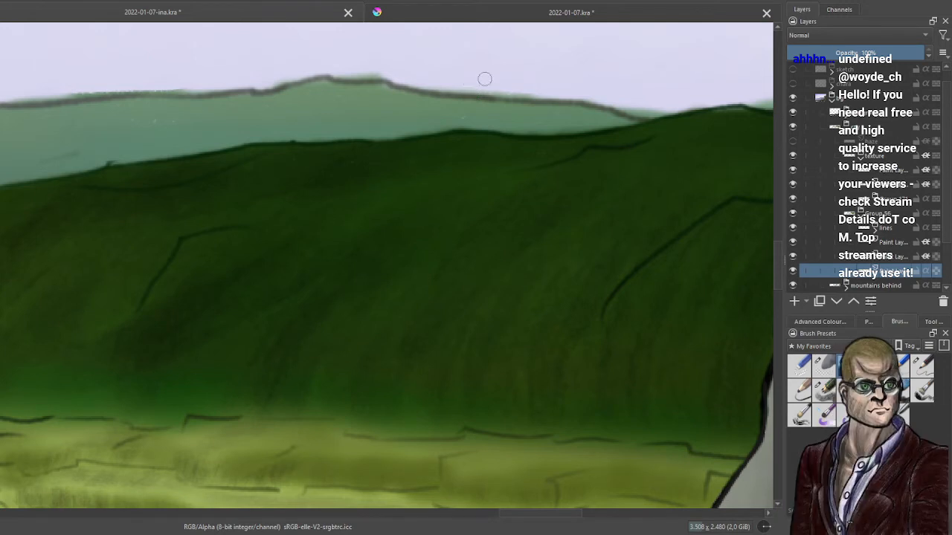
drag(610, 147, 362, 177)
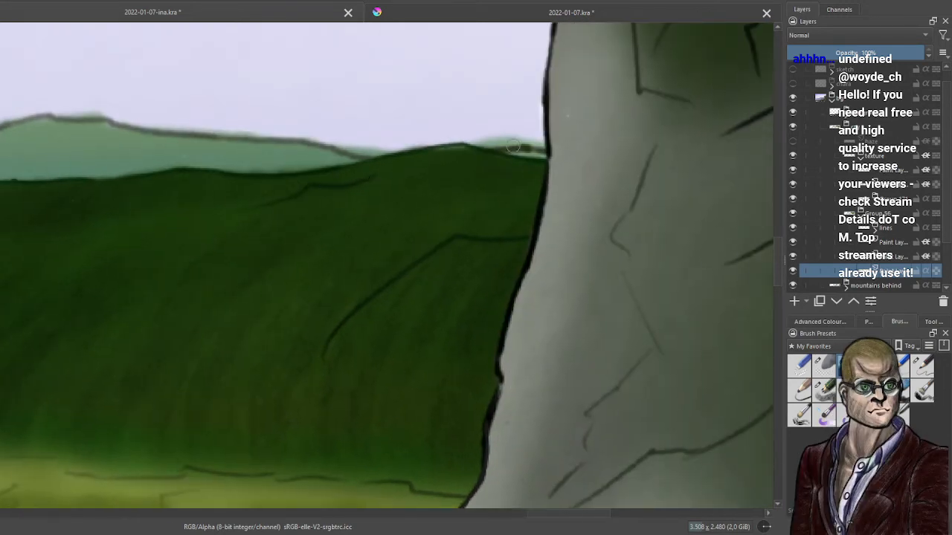
mouse_move(545, 160)
mouse_down()
mouse_move(437, 154)
mouse_move(457, 147)
mouse_move(385, 157)
mouse_move(392, 146)
mouse_move(540, 145)
mouse_up()
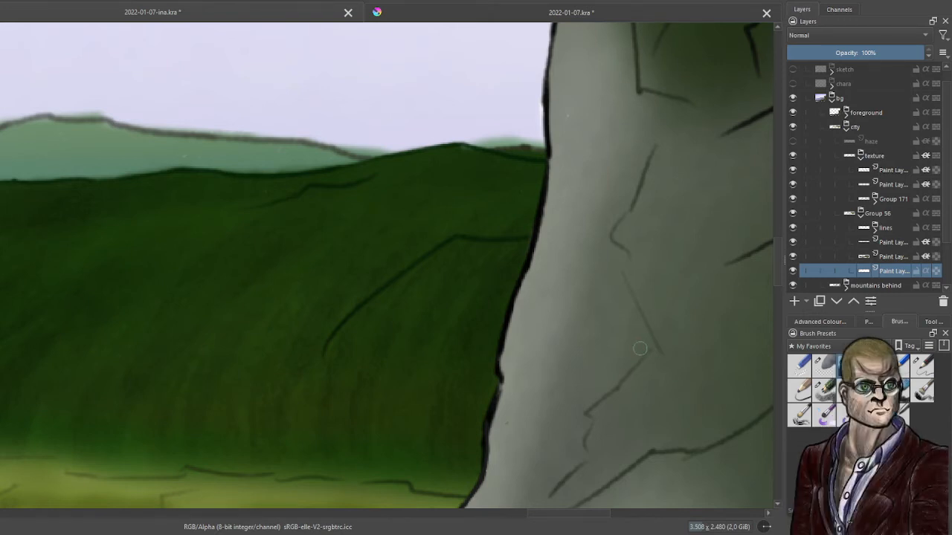
Clean up the base colour's edge between the hill's ridge and the rock cliff, around the short distant mountain outline.
drag(461, 149, 466, 151)
key(ctrl+z)
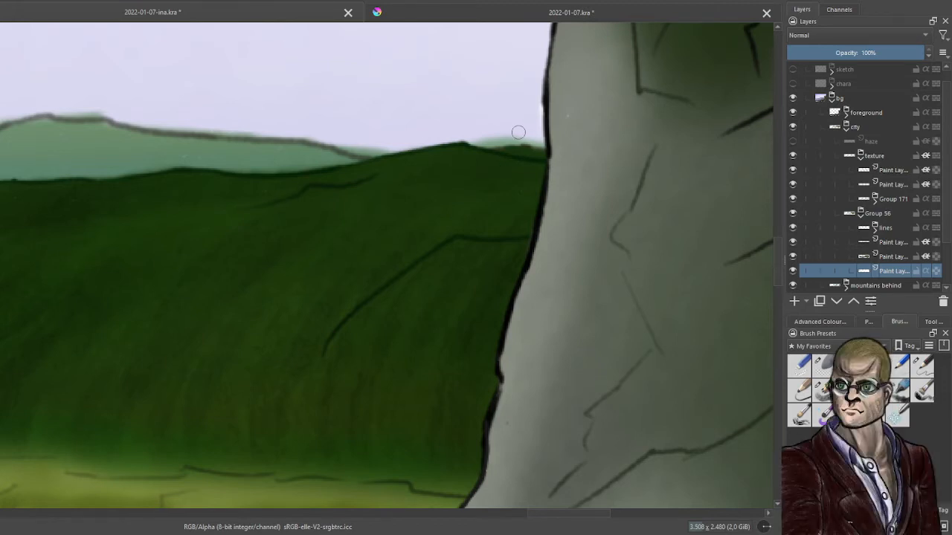
mouse_move(530, 145)
mouse_down()
mouse_move(496, 146)
mouse_move(537, 151)
mouse_move(491, 142)
mouse_move(552, 150)
mouse_move(524, 149)
mouse_up()
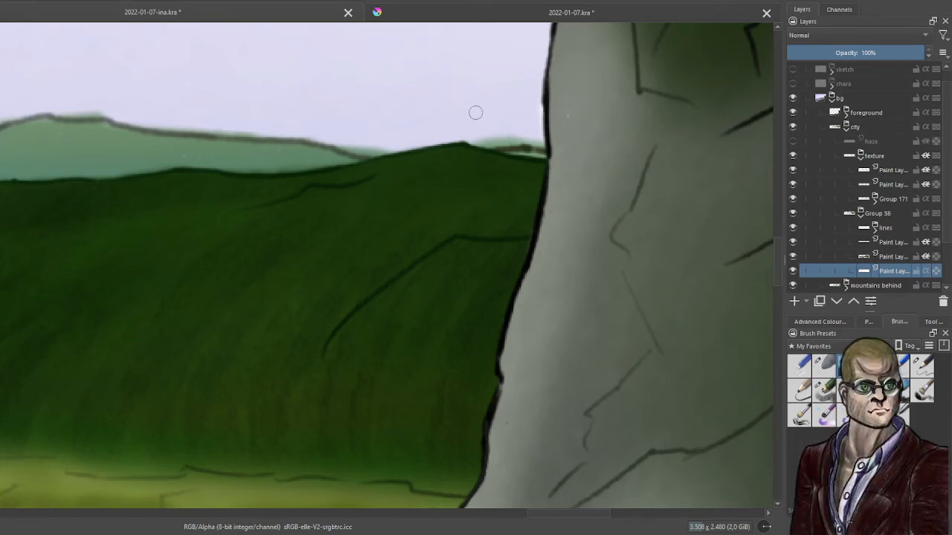
Collapse Group 56, add a new paint layer directly above Group 171 in the texture group and choose a textured brush preset.
scroll(272, 240, down, 2)
drag(273, 240, 696, 264)
drag(270, 316, 435, 242)
scroll(436, 243, up, 1)
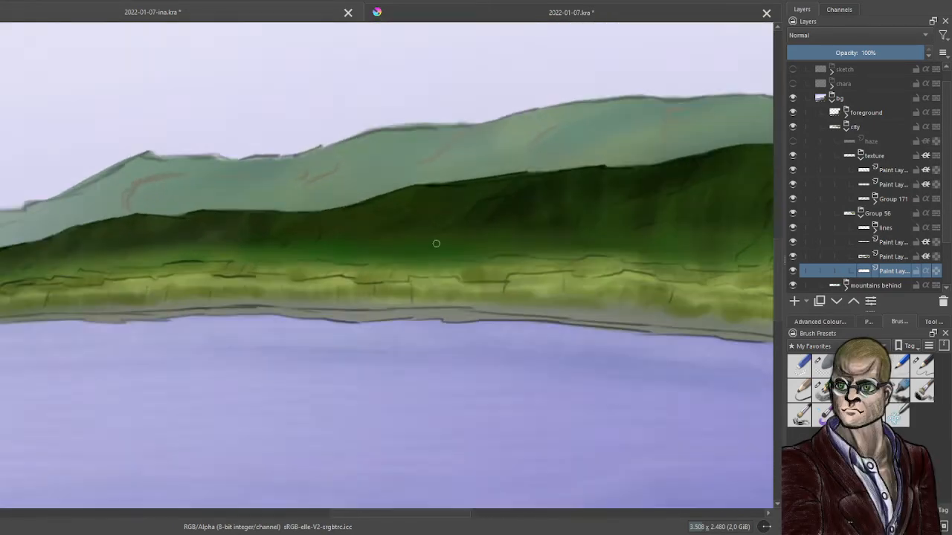
scroll(436, 242, down, 2)
click(860, 214)
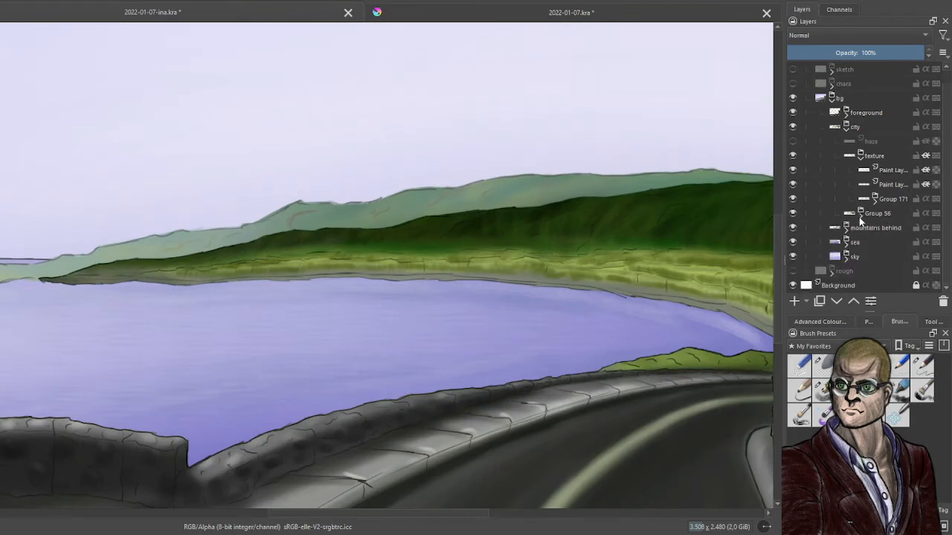
click(893, 199)
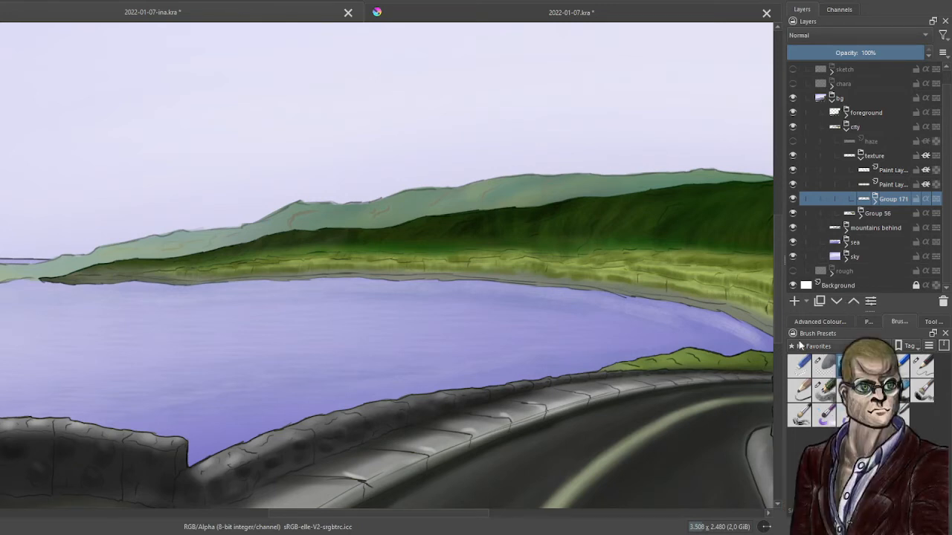
click(803, 393)
scroll(704, 277, up, 1)
drag(704, 277, 586, 242)
scroll(736, 335, up, 4)
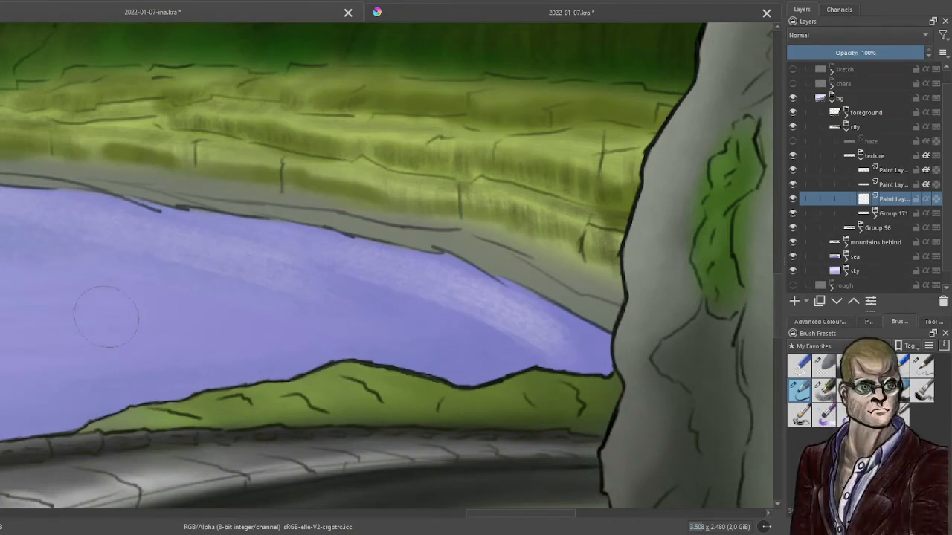
Paint dark grainy texture on the grey shore strip along the waterline, starting at the rock cliff.
click(835, 323)
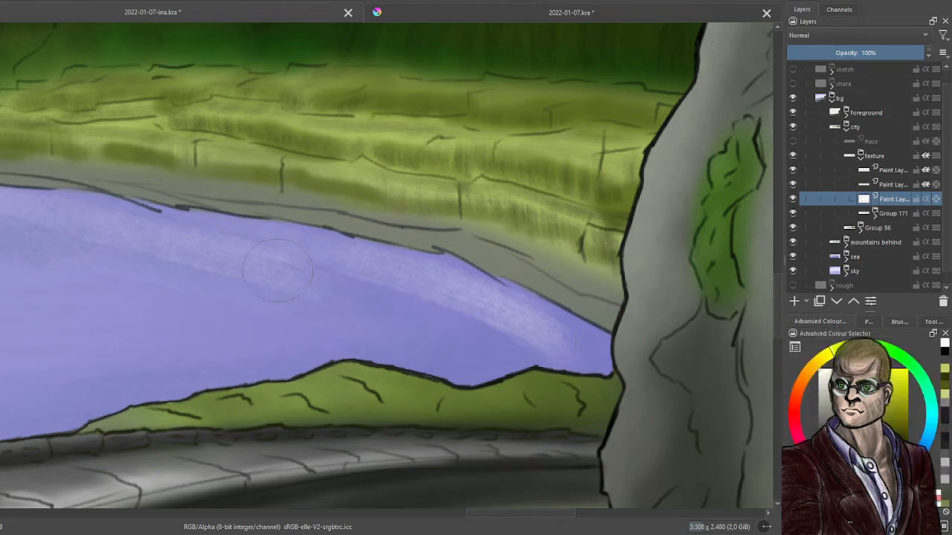
mouse_move(491, 167)
mouse_down()
mouse_move(420, 268)
mouse_move(589, 182)
mouse_up()
key(ctrl+z)
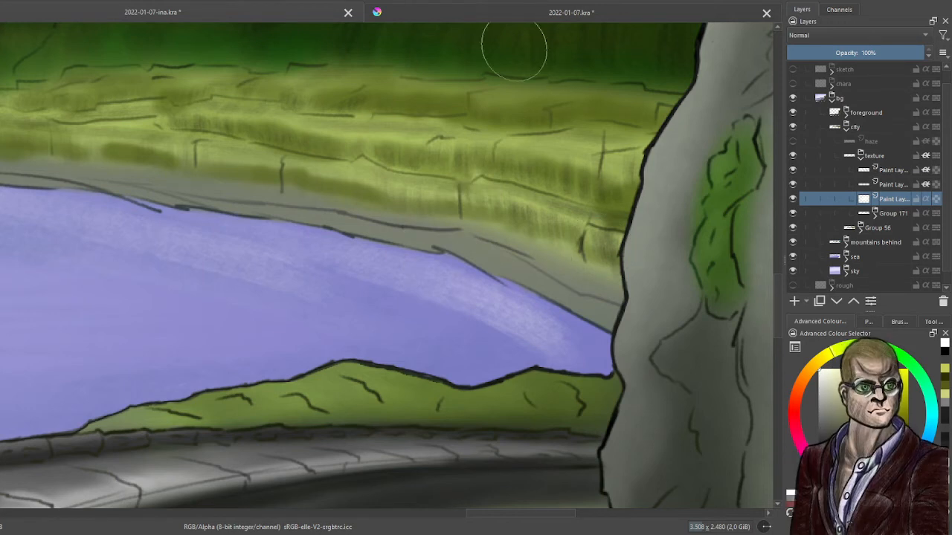
drag(476, 260, 531, 287)
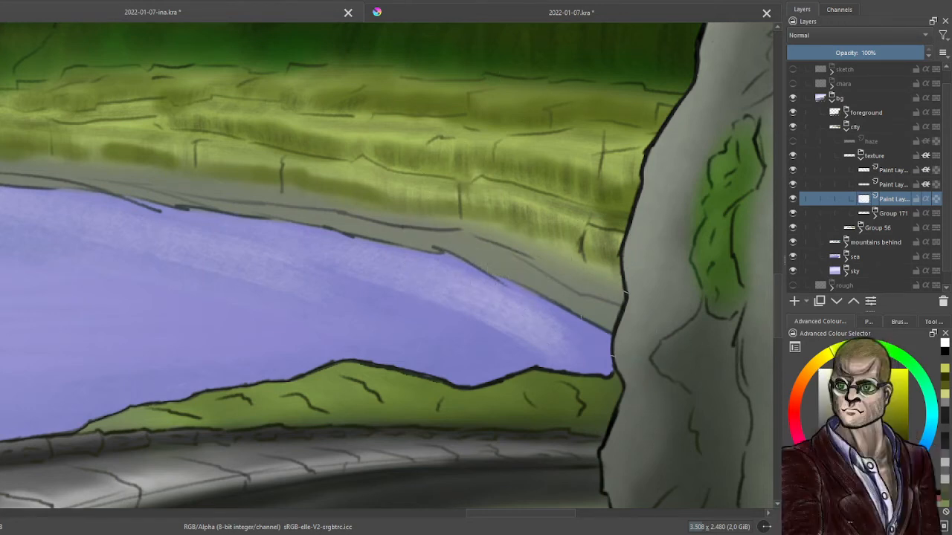
drag(614, 321, 494, 293)
key(ctrl+z)
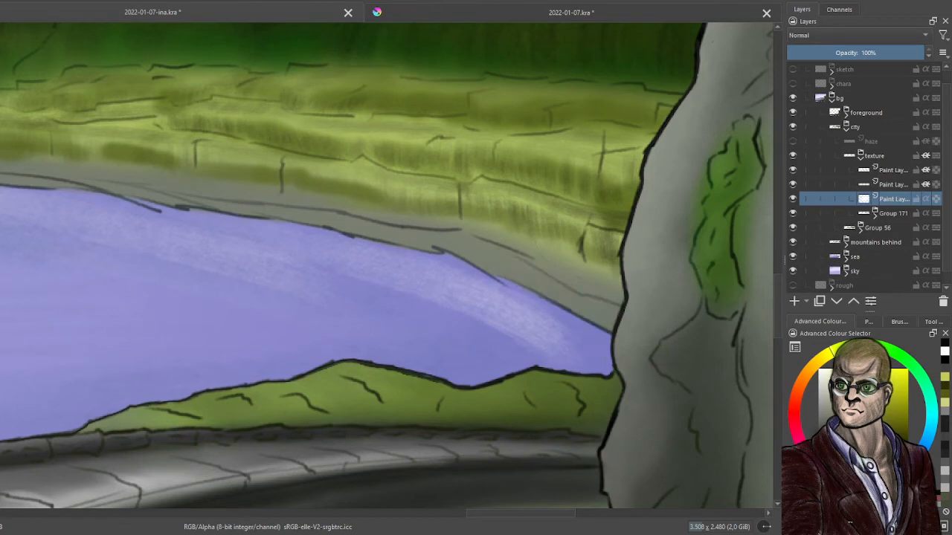
mouse_move(618, 327)
mouse_down()
mouse_move(476, 260)
mouse_move(156, 217)
mouse_move(97, 186)
mouse_up()
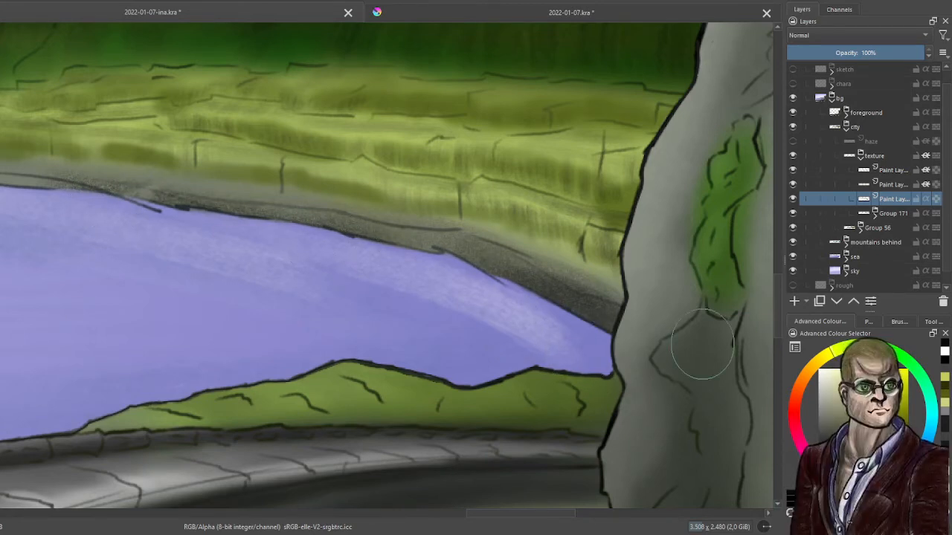
Lower the shore texture layer's opacity to 56%.
click(888, 54)
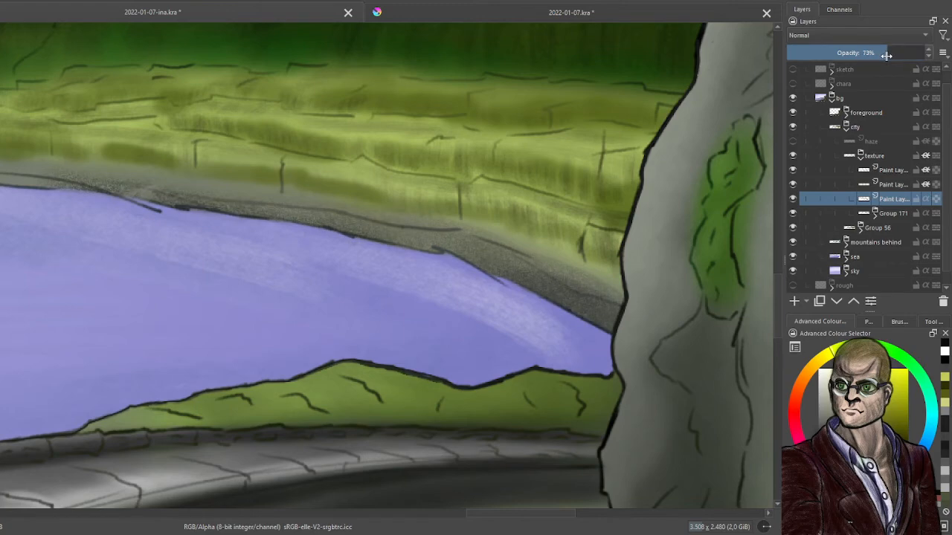
click(849, 55)
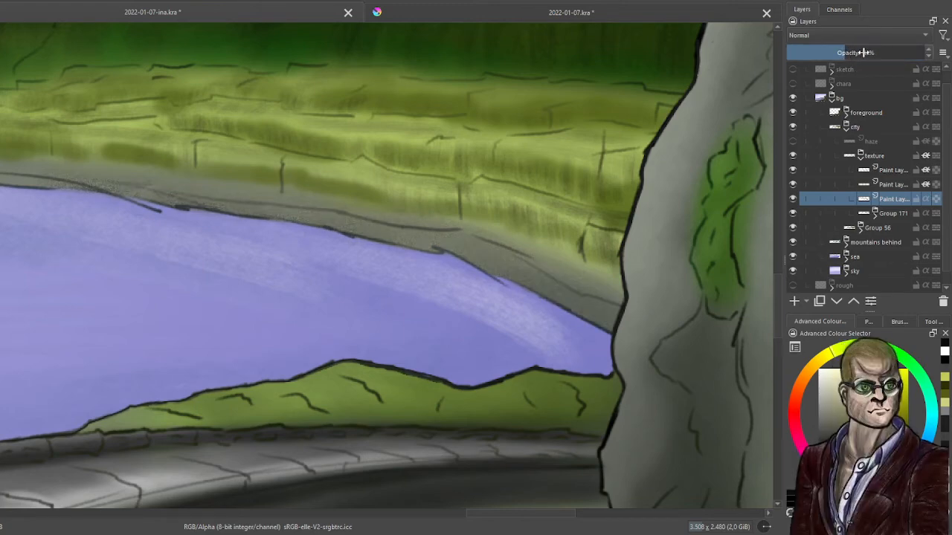
click(862, 53)
Rotate the canvas so the shoreline runs upright and continue the dark texture along the shore strip's middle stretch.
scroll(661, 96, down, 2)
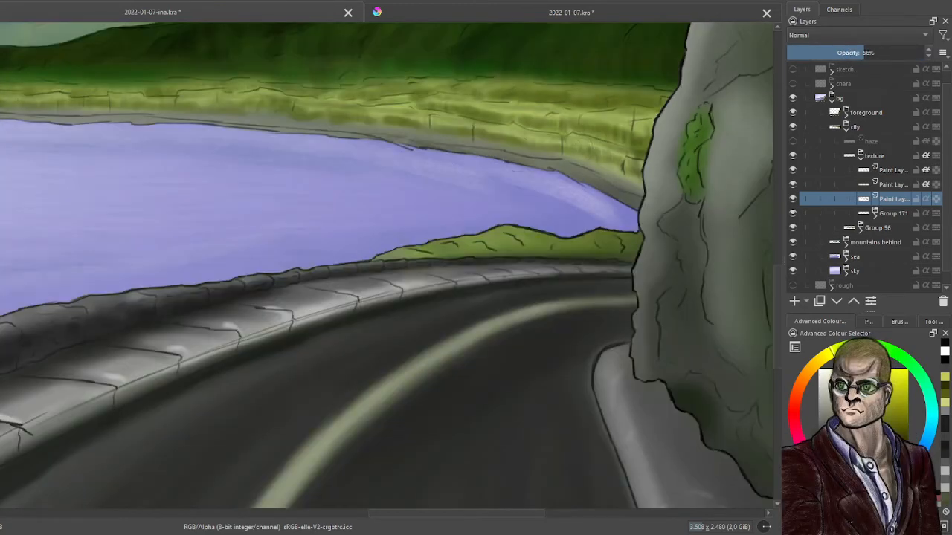
drag(402, 161, 514, 276)
scroll(513, 276, up, 2)
drag(324, 300, 433, 311)
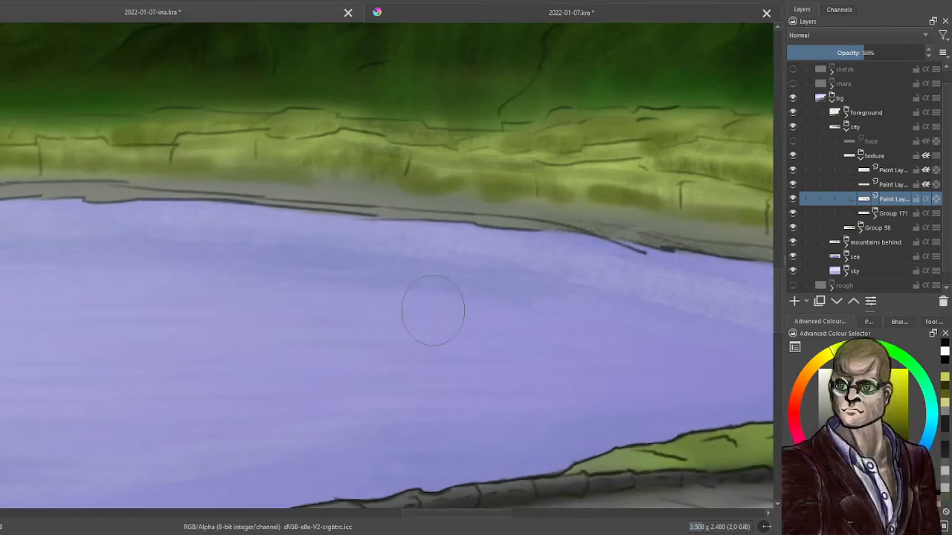
right_click(432, 311)
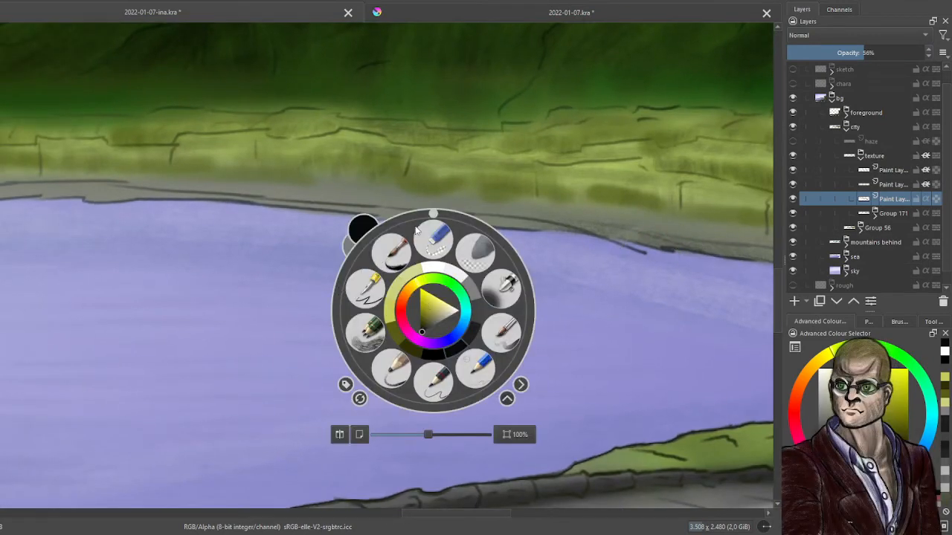
mouse_move(434, 217)
mouse_down()
mouse_move(351, 253)
mouse_move(344, 277)
mouse_up()
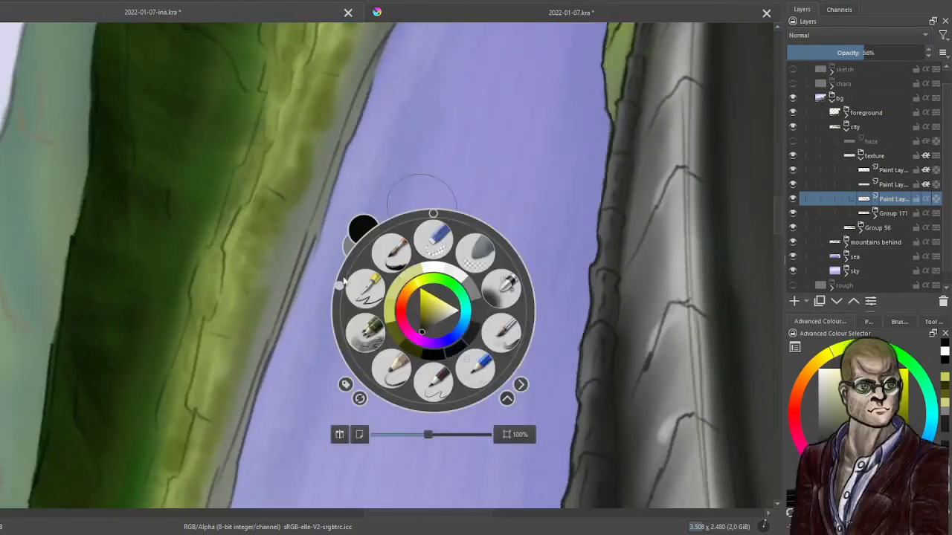
click(423, 117)
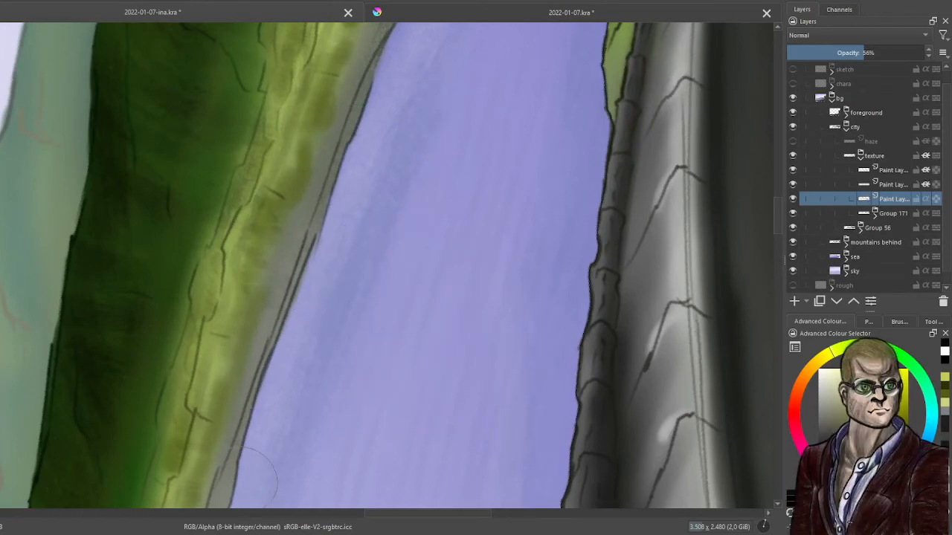
drag(452, 383, 476, 194)
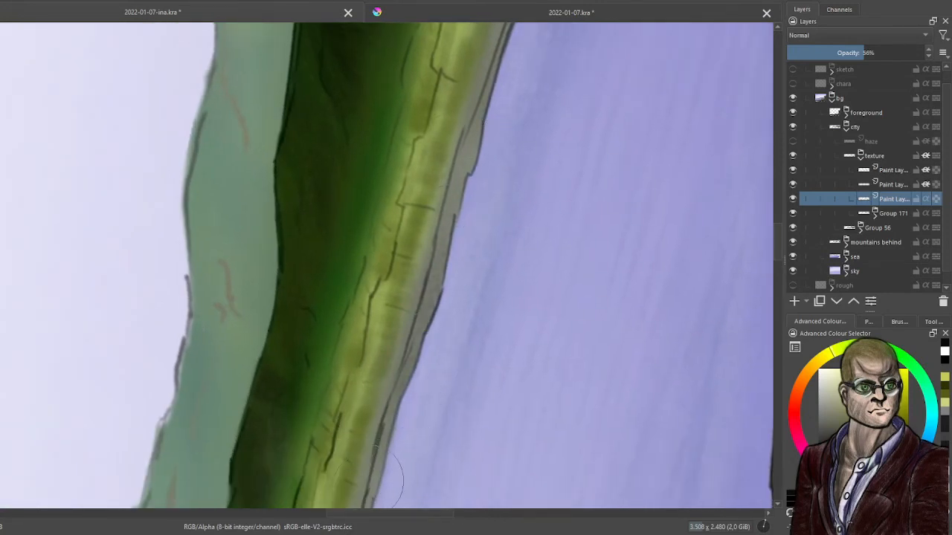
Texture the rest of the narrow shore strip down to the headland's far tip, and reset the canvas rotation.
mouse_move(416, 446)
mouse_down()
mouse_move(585, 159)
mouse_move(591, 168)
mouse_up()
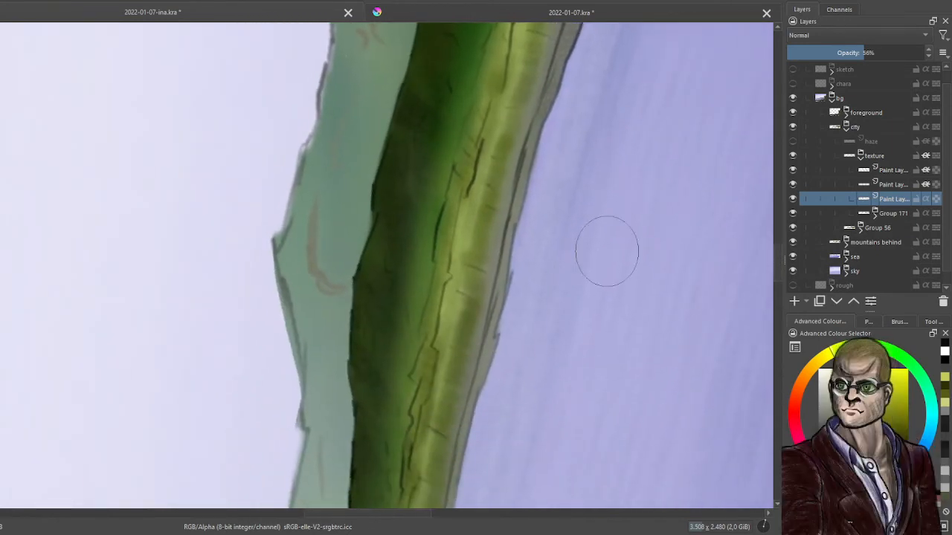
drag(606, 252, 567, 229)
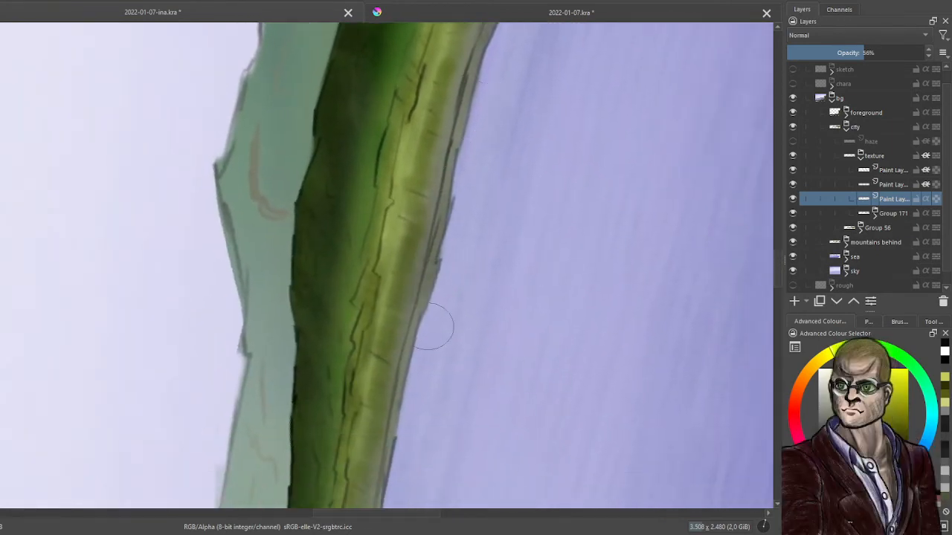
mouse_move(413, 410)
mouse_down()
mouse_move(388, 476)
mouse_move(483, 144)
mouse_up()
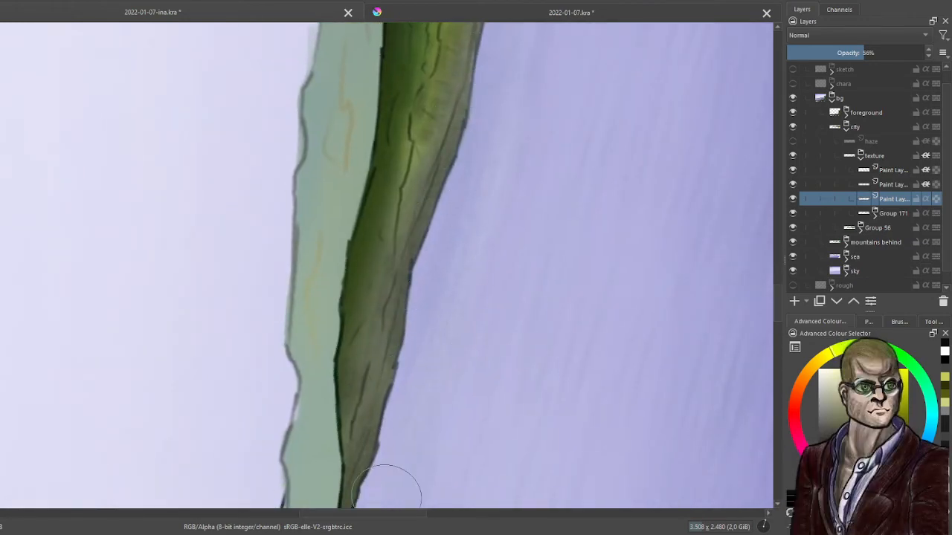
drag(386, 491, 461, 108)
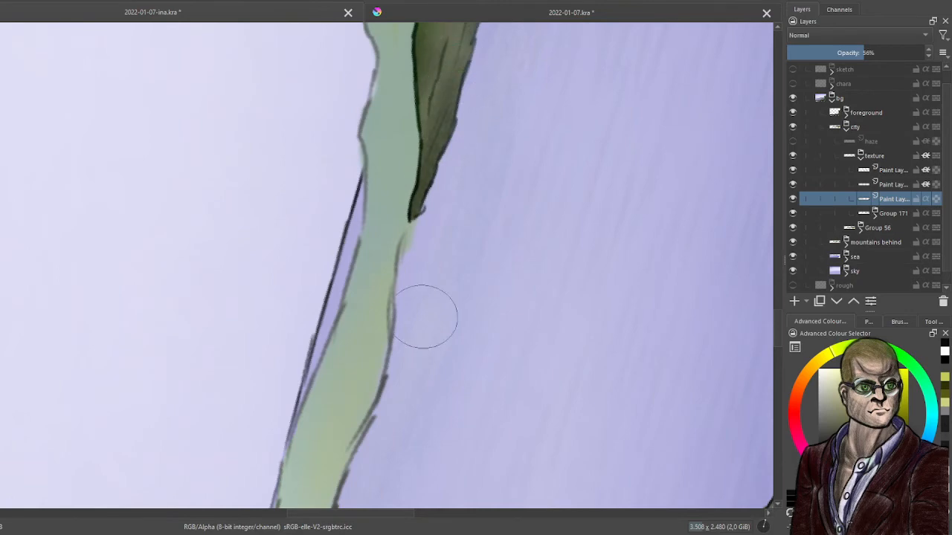
right_click(506, 268)
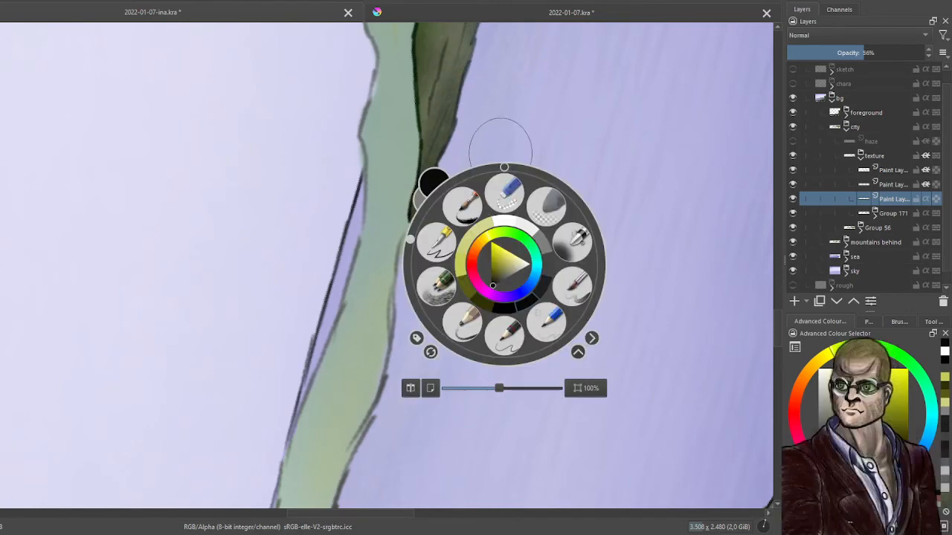
click(504, 168)
click(413, 126)
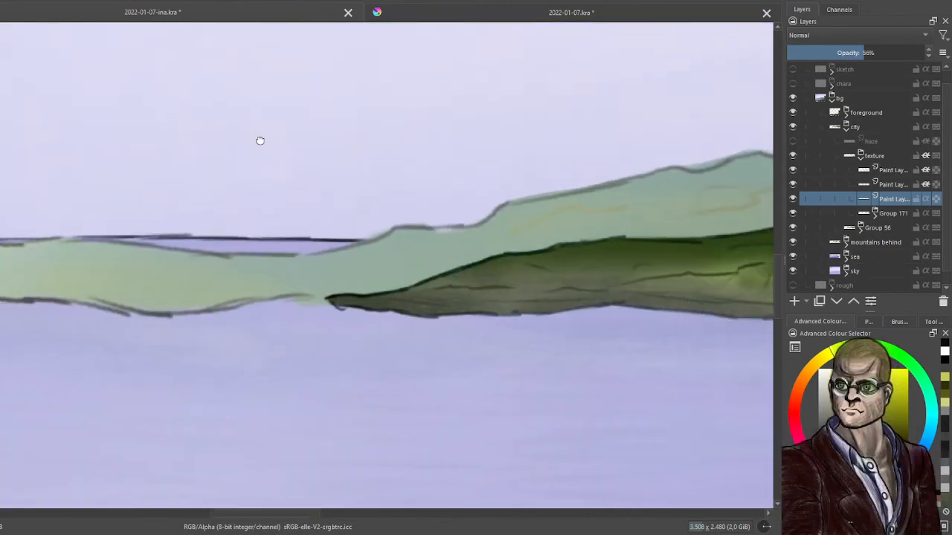
Compare the picture with and without the shore texture layer and set its opacity to 42%.
scroll(260, 141, down, 5)
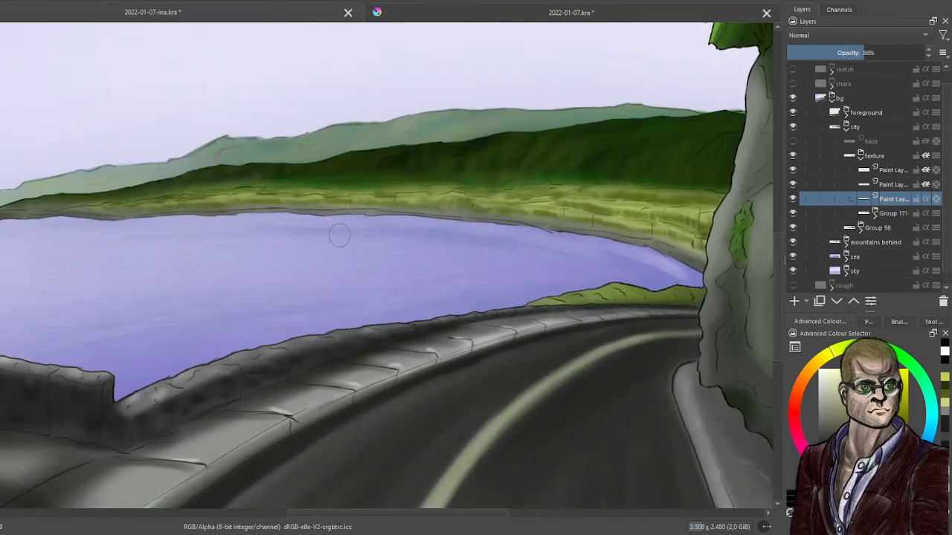
scroll(339, 235, down, 2)
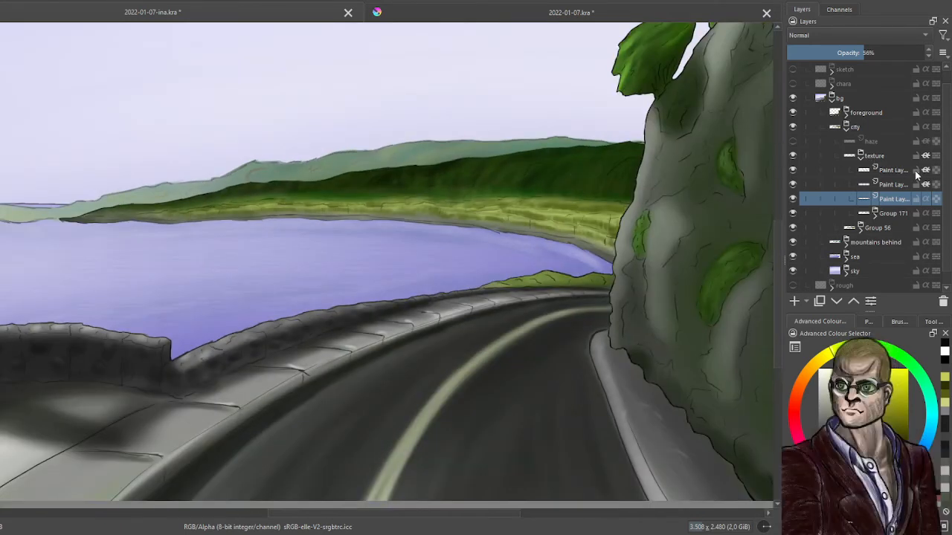
click(794, 199)
click(794, 199)
click(846, 53)
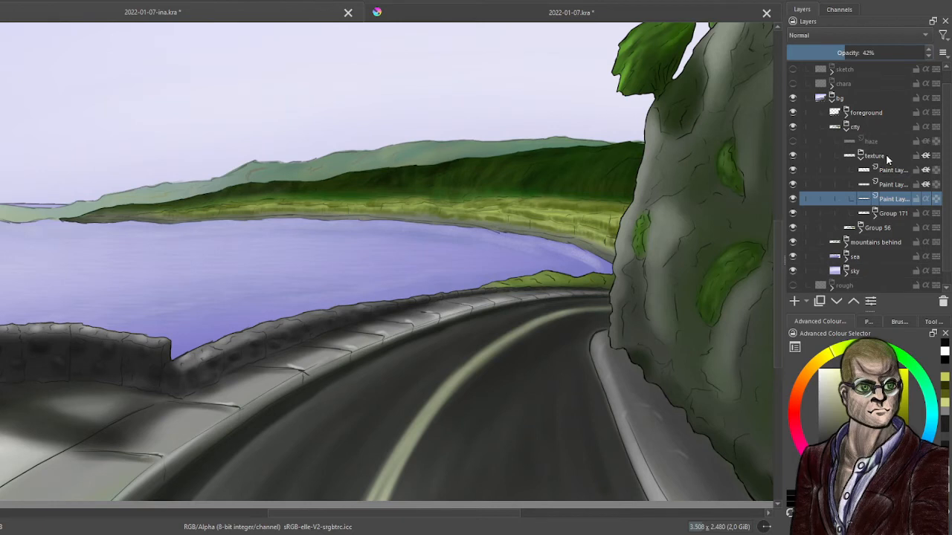
Compare the texture group's middle paint layer on and off, select it and work along the dark hill's base with another brush preset.
click(792, 187)
click(793, 188)
click(793, 186)
click(793, 186)
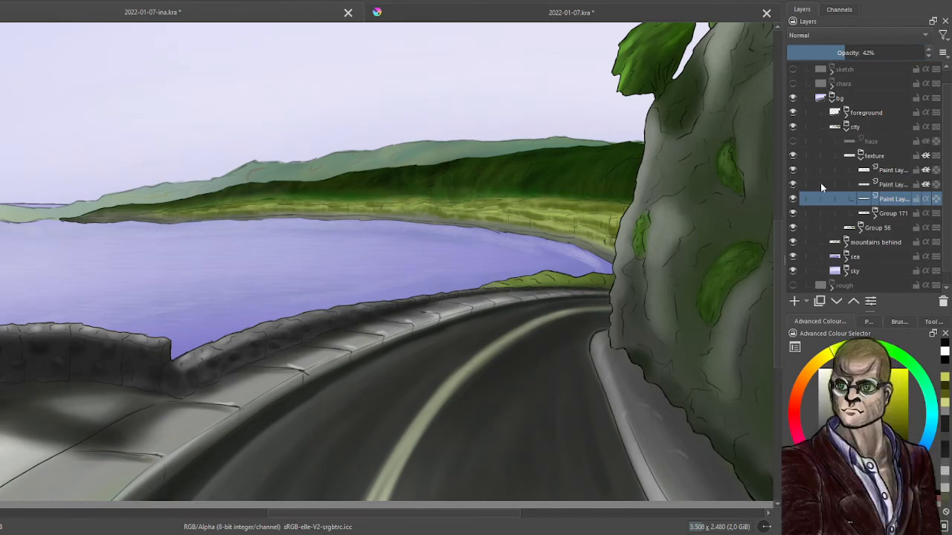
click(898, 186)
click(901, 321)
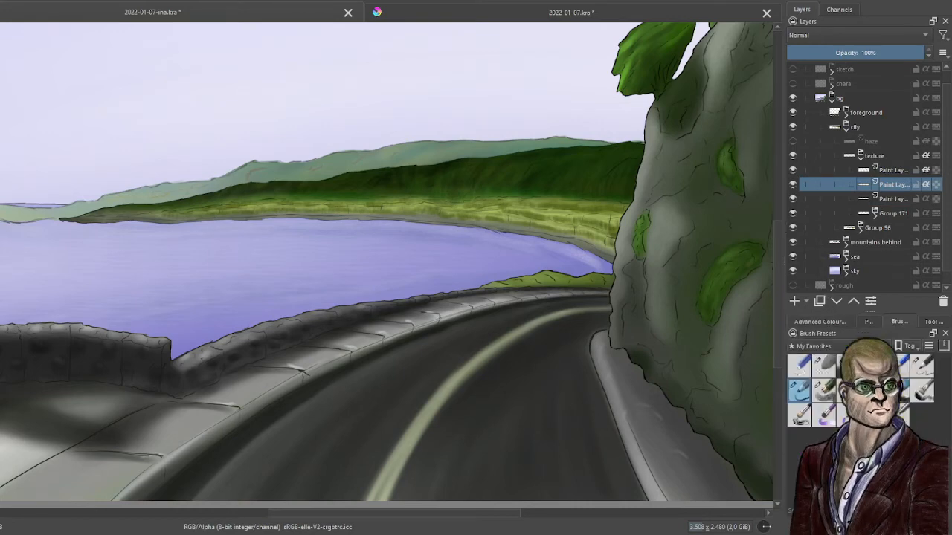
scroll(553, 261, up, 3)
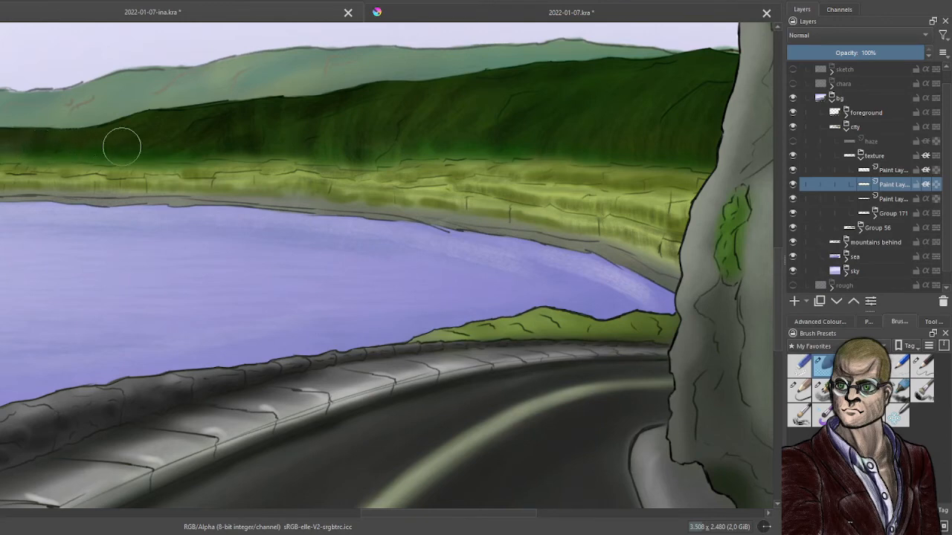
drag(26, 132, 458, 378)
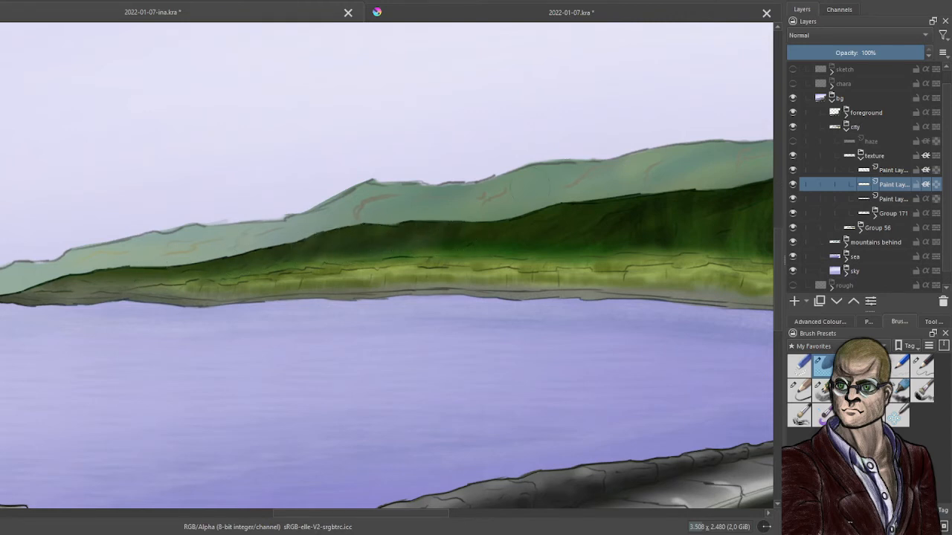
click(796, 185)
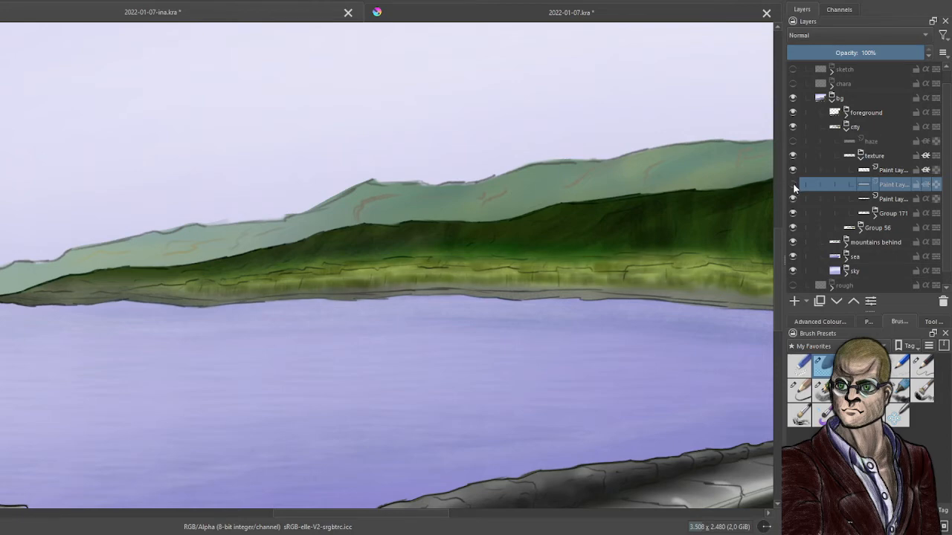
click(796, 186)
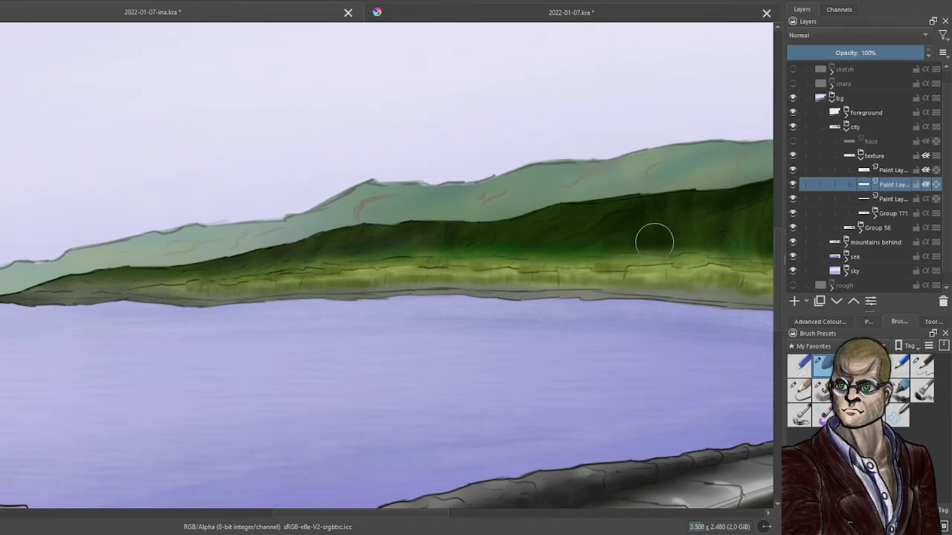
drag(673, 254, 229, 247)
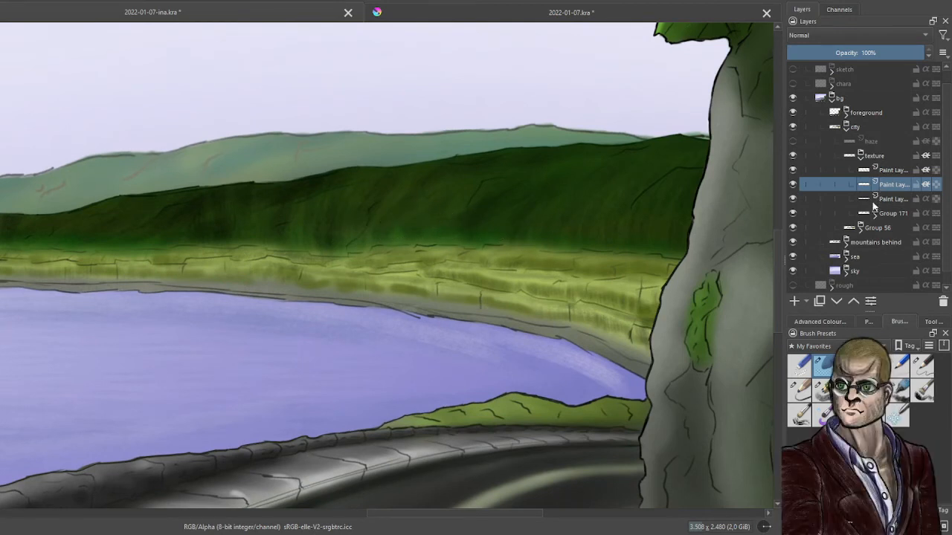
Add two paint layers with inherited alpha at the top of the texture group and make the lower one active.
click(895, 172)
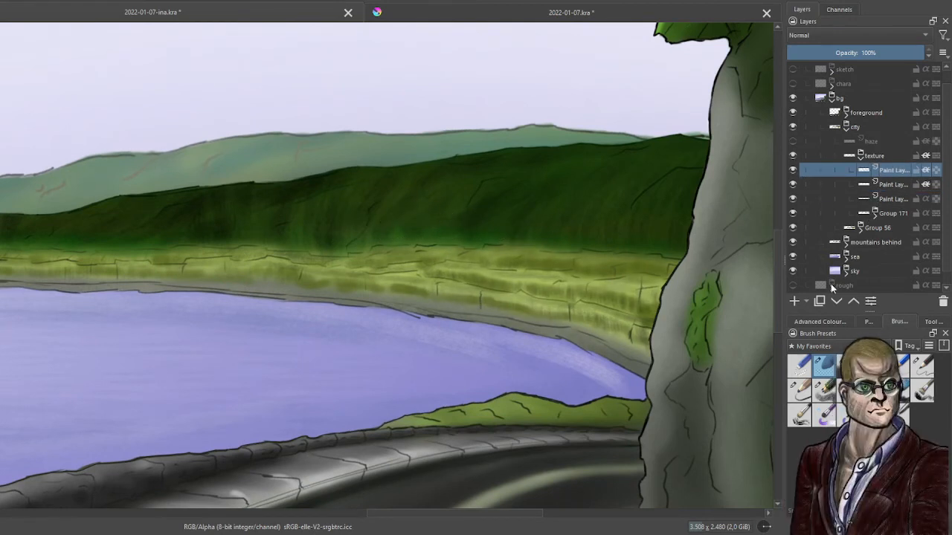
click(794, 302)
click(794, 302)
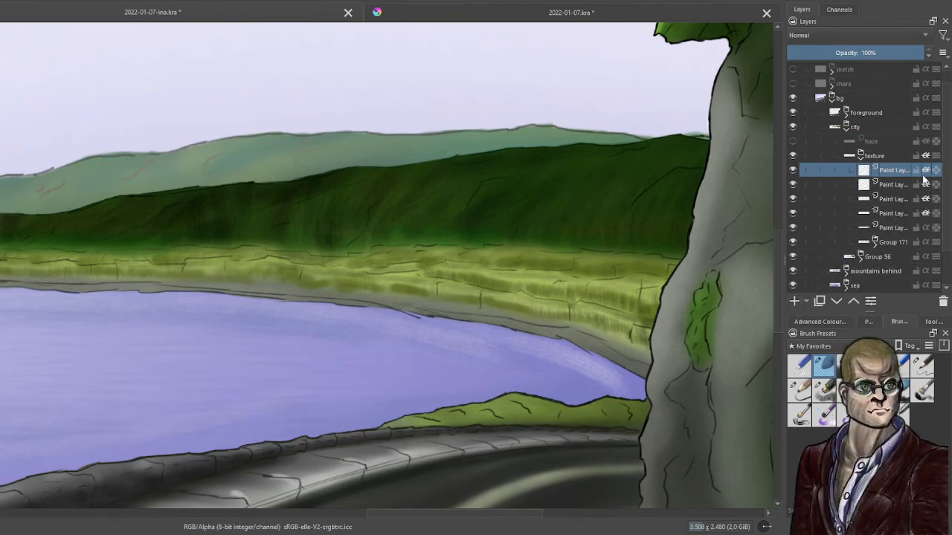
click(900, 186)
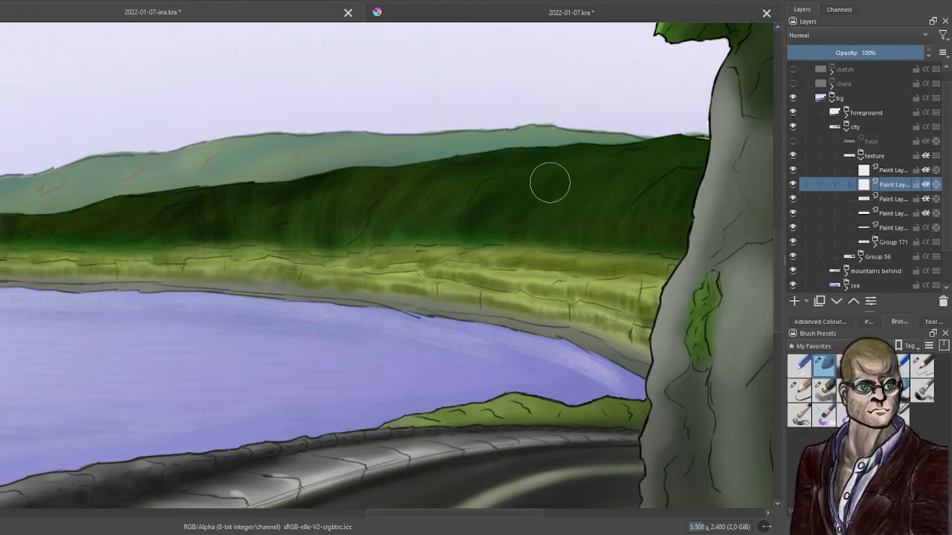
Shade the dark hill on the lower new paint layer with a larger brush.
click(819, 321)
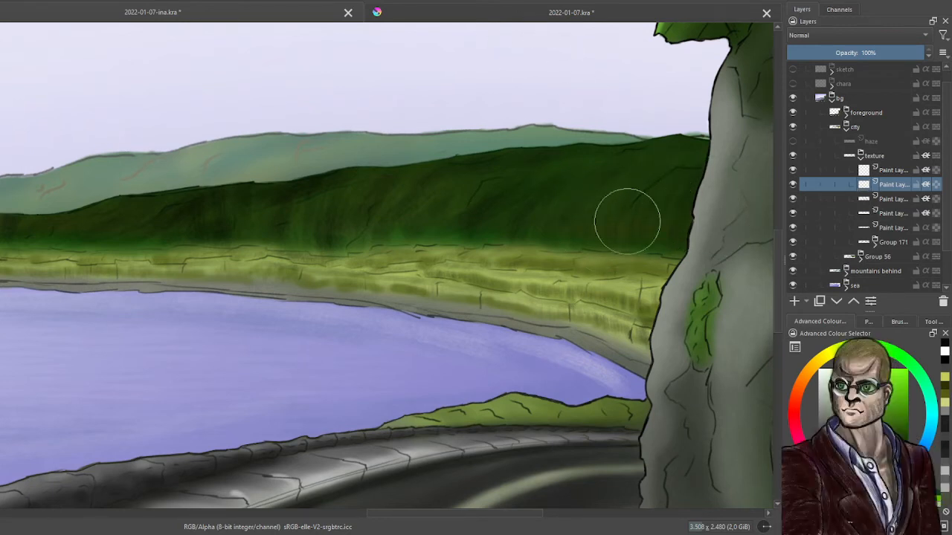
key(bracketright)
key(bracketright)
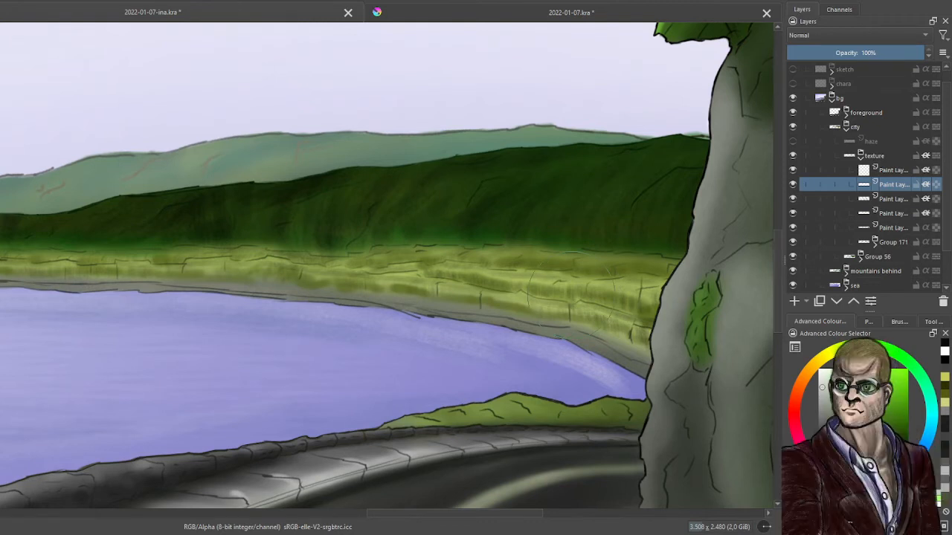
click(892, 226)
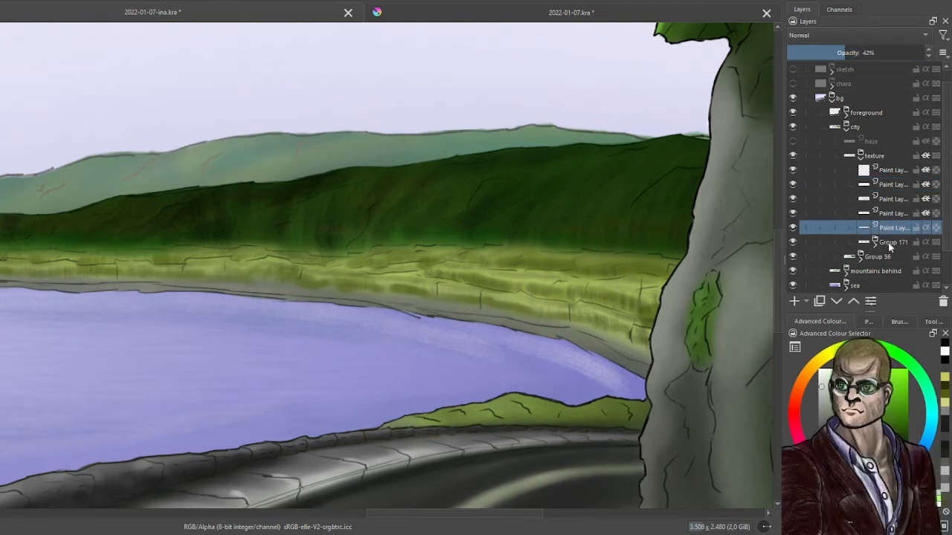
click(891, 184)
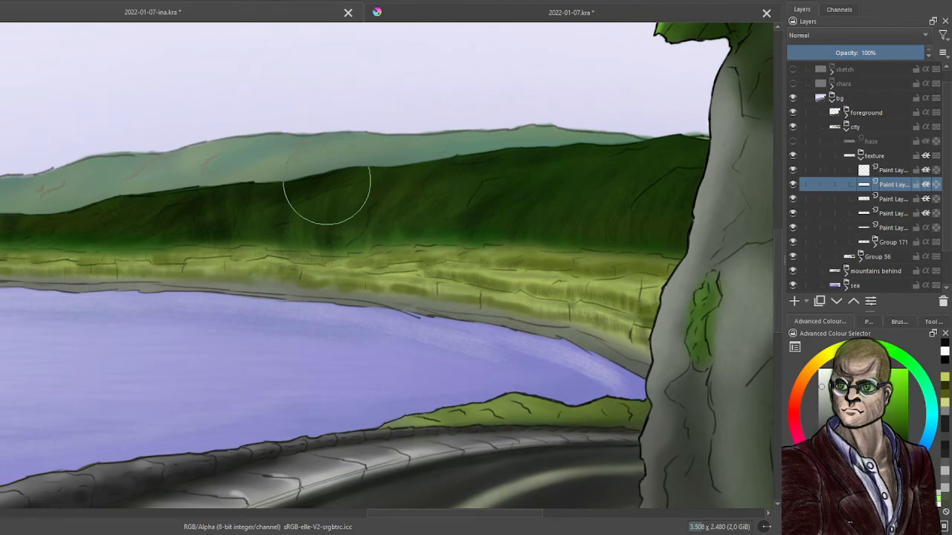
Continue shading the middle stretch of the dark hill and try another brush preset on it.
drag(281, 212, 398, 208)
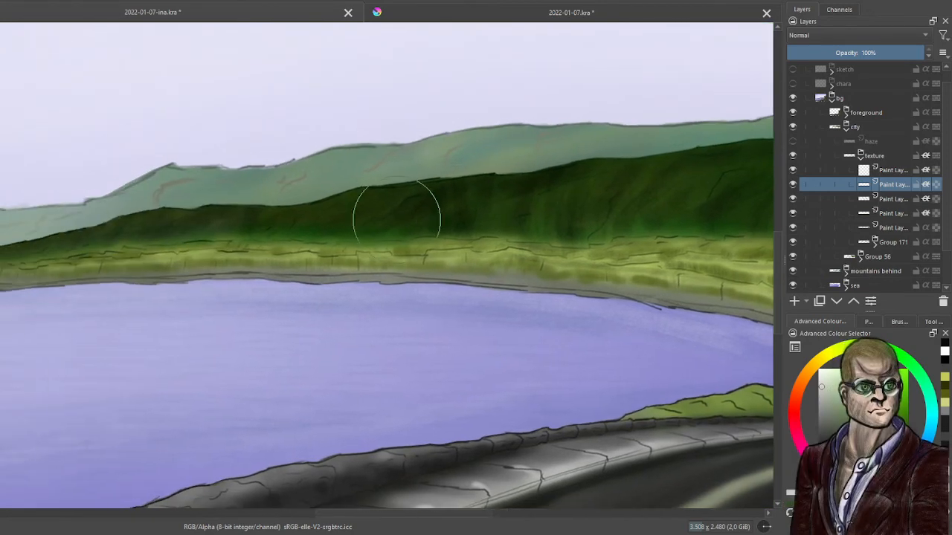
scroll(397, 218, up, 1)
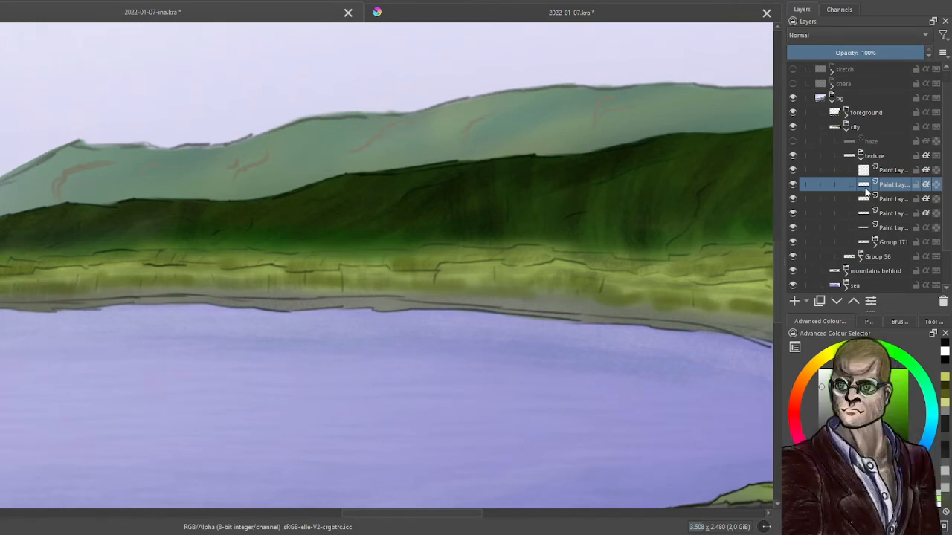
click(868, 325)
click(895, 324)
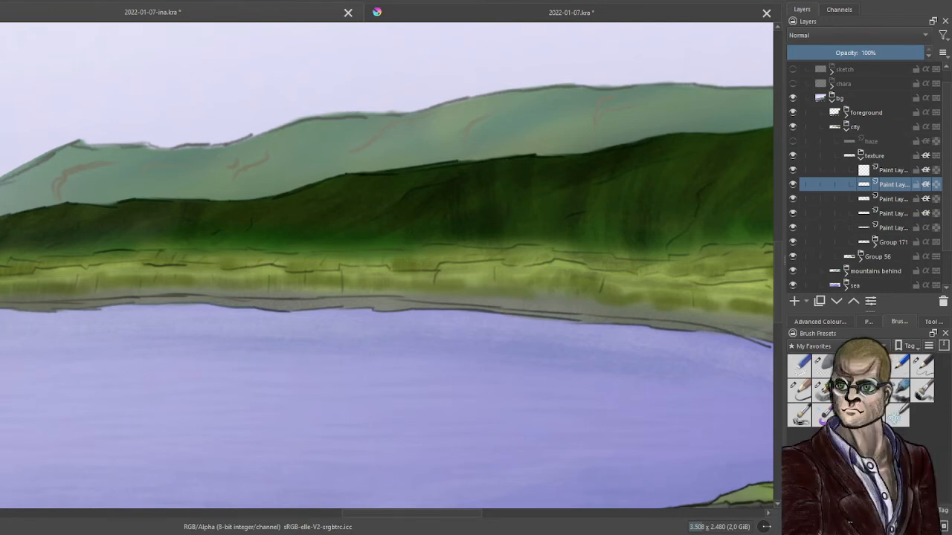
click(828, 323)
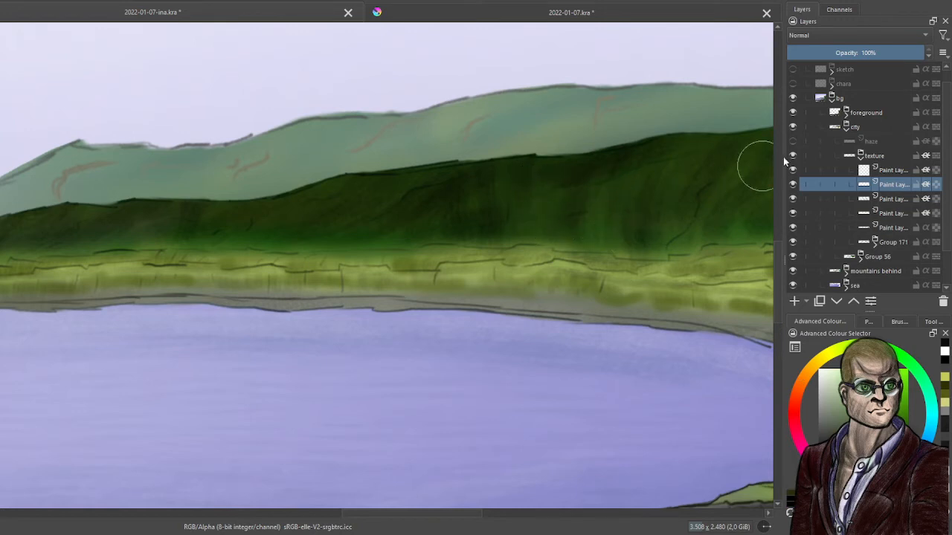
Set the shore texture layer's opacity to 50% and compare the picture with and without that layer.
click(893, 242)
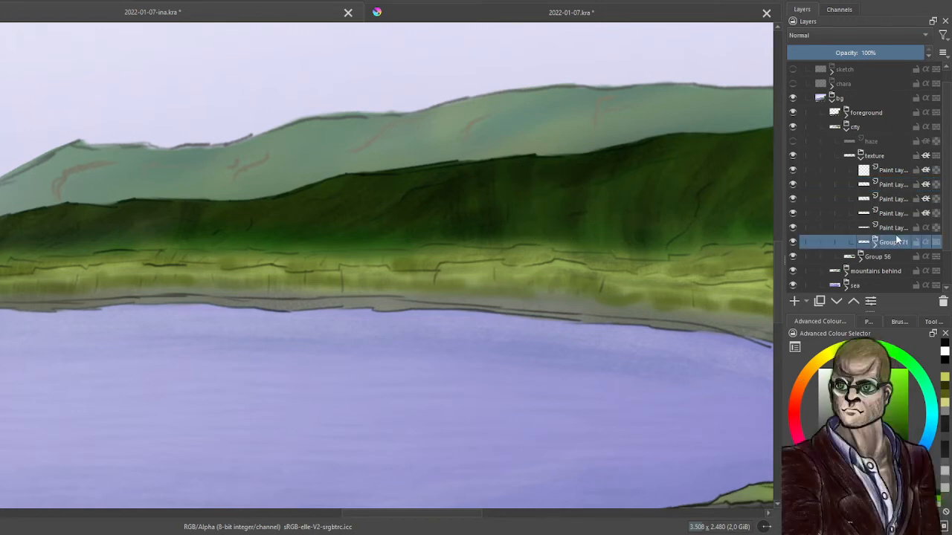
click(899, 228)
drag(825, 54, 831, 54)
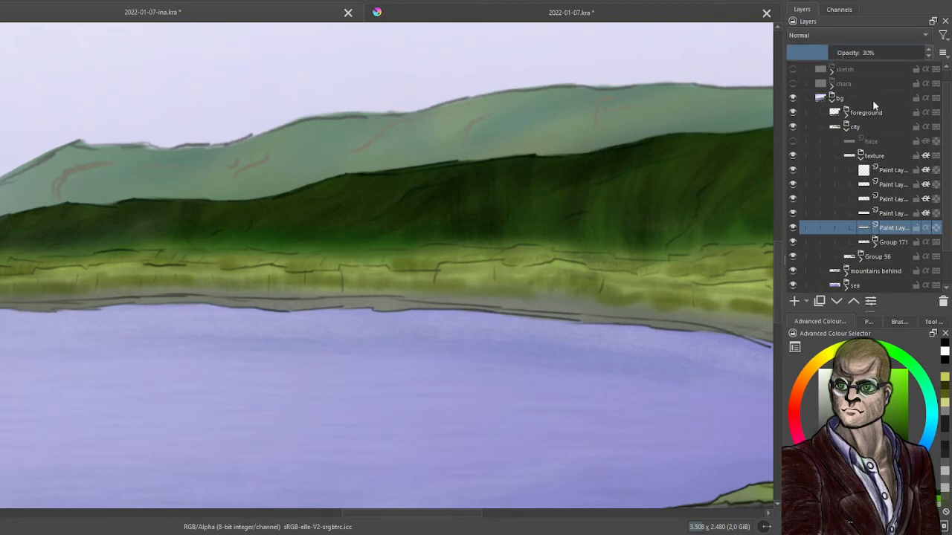
click(856, 52)
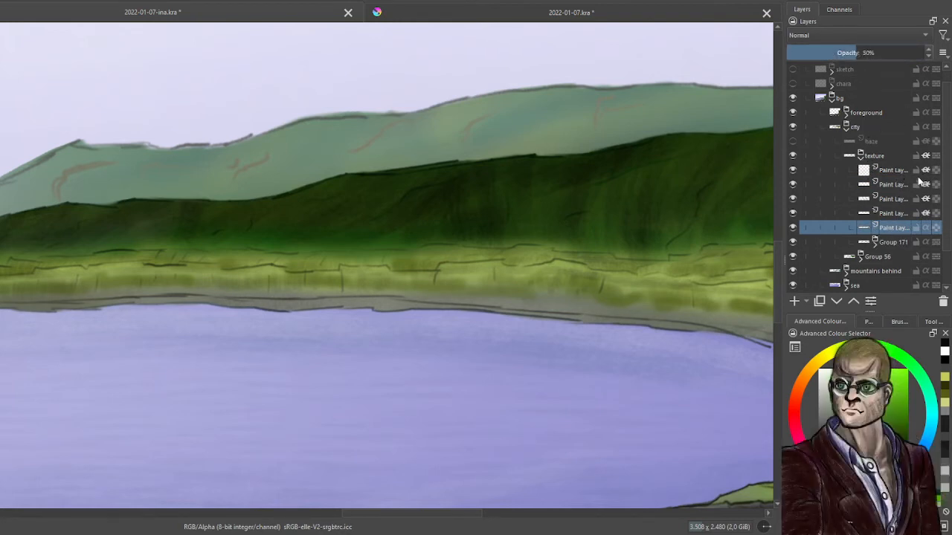
click(793, 228)
click(793, 228)
Try a flatter green over the dark hill's middle on the lower new layer and undo it.
click(896, 186)
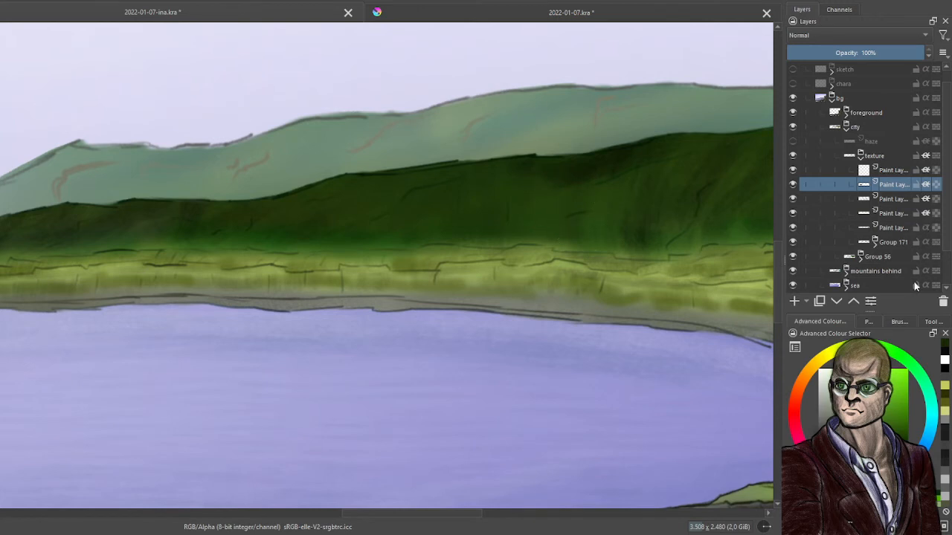
key(ctrl+z)
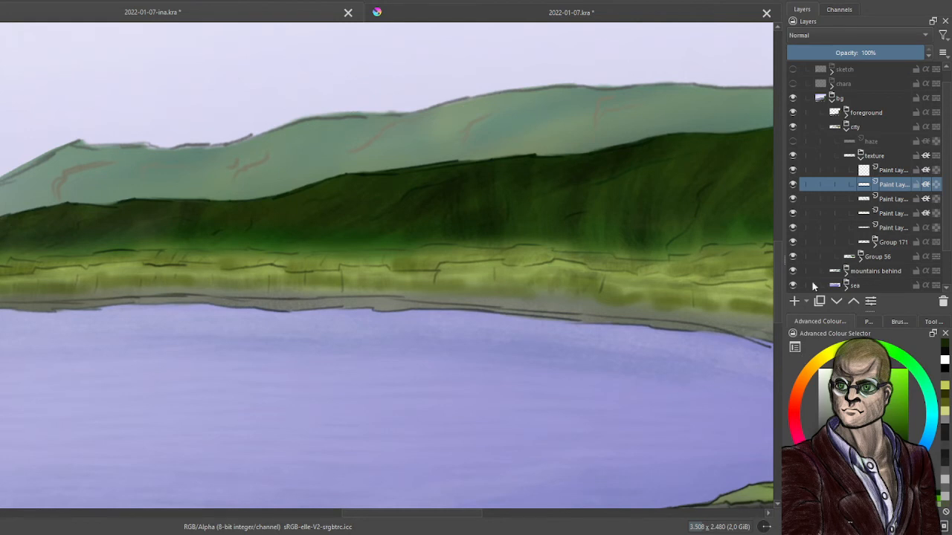
click(517, 20)
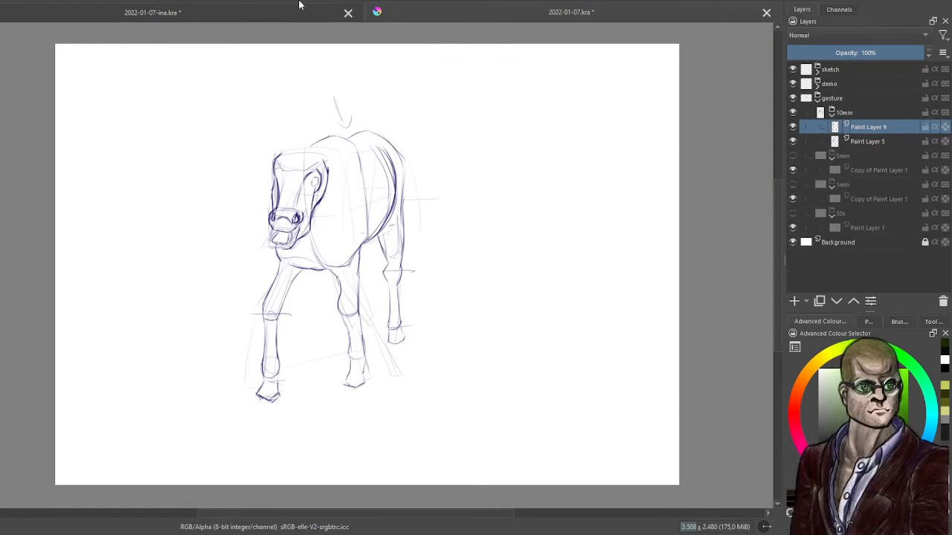
click(227, 13)
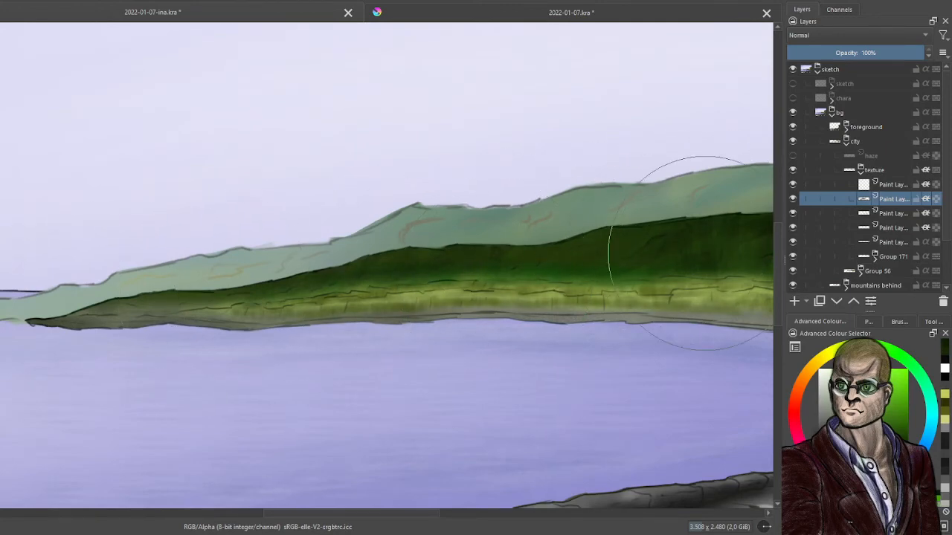
Work over the dark hill's shading toward the headland with a large brush and switch back to the previous, smaller brush.
scroll(707, 253, down, 2)
drag(578, 298, 64, 212)
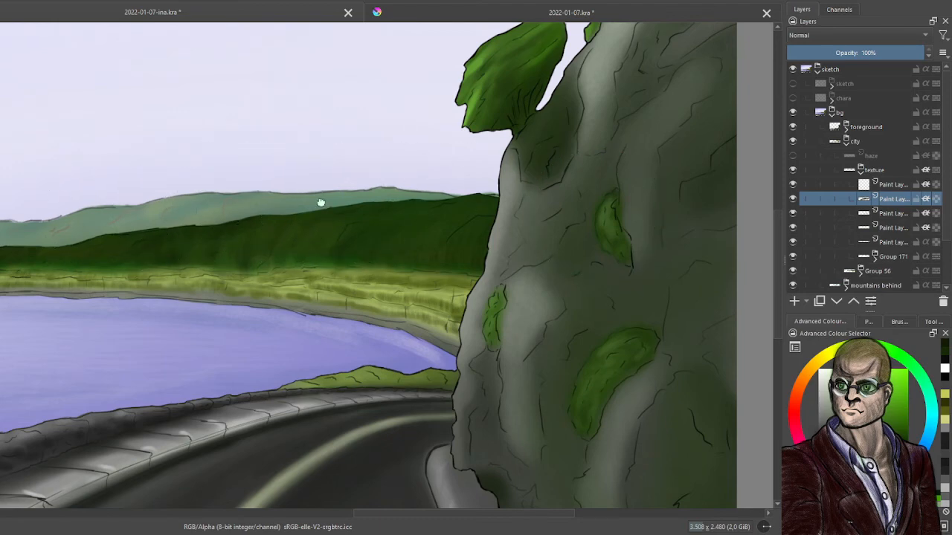
drag(321, 202, 423, 201)
drag(72, 189, 472, 227)
scroll(389, 249, up, 1)
drag(445, 287, 394, 249)
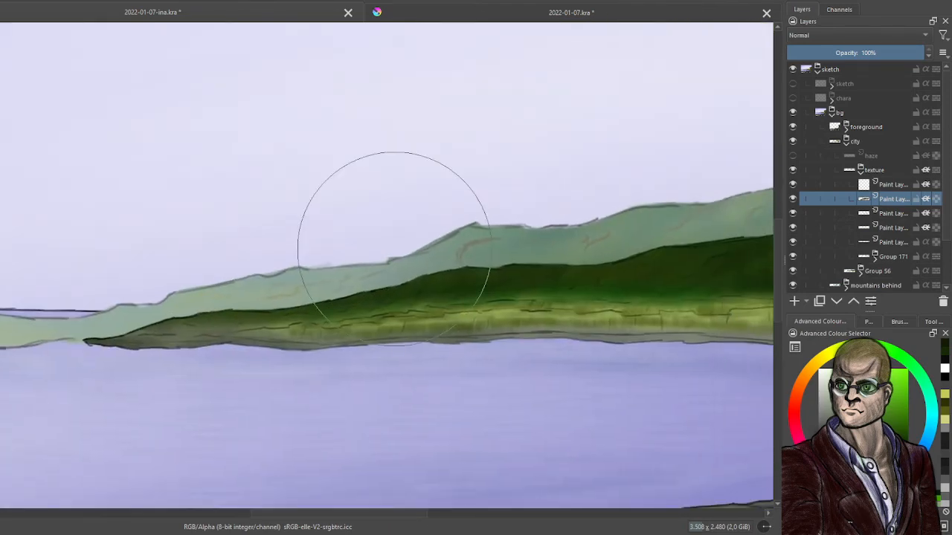
key(slash)
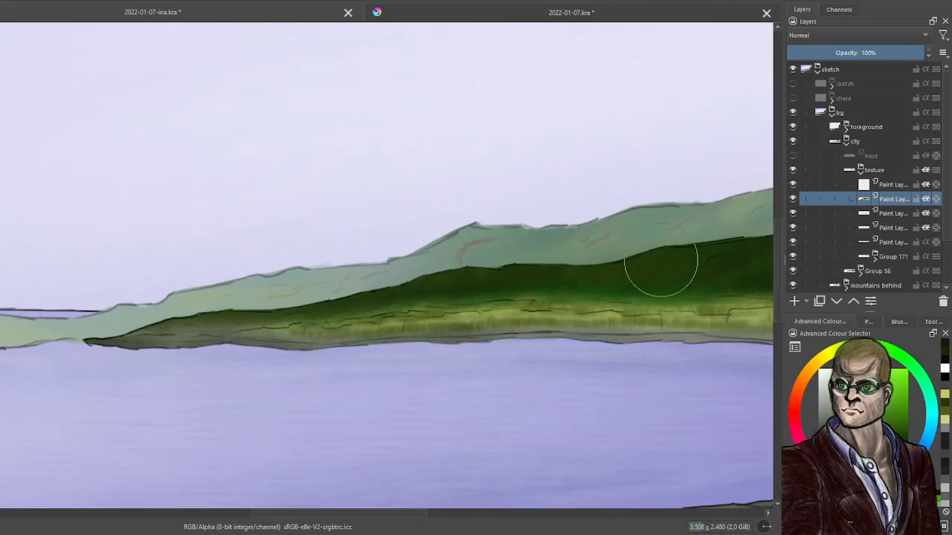
Paint green texture on the topmost paint layer along the dark hill, from the headland to its middle.
click(903, 187)
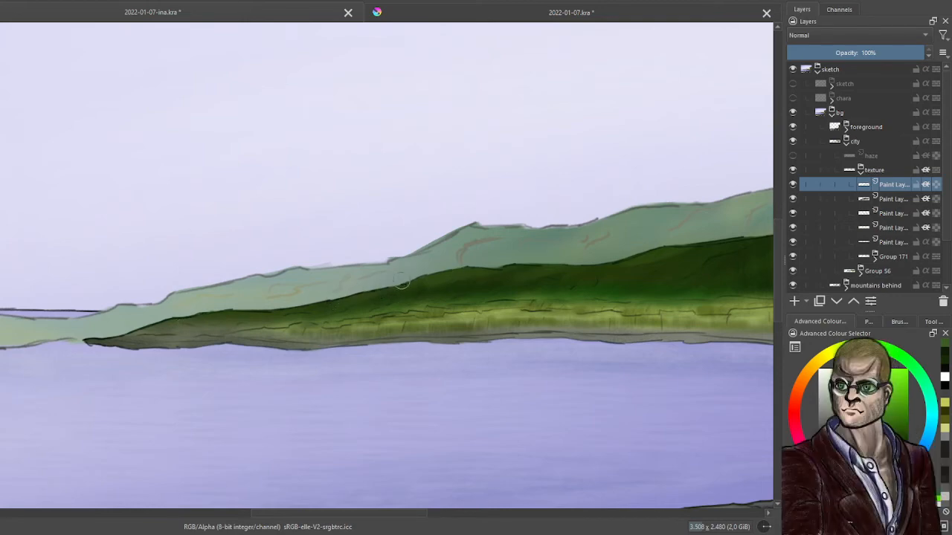
scroll(238, 302, down, 6)
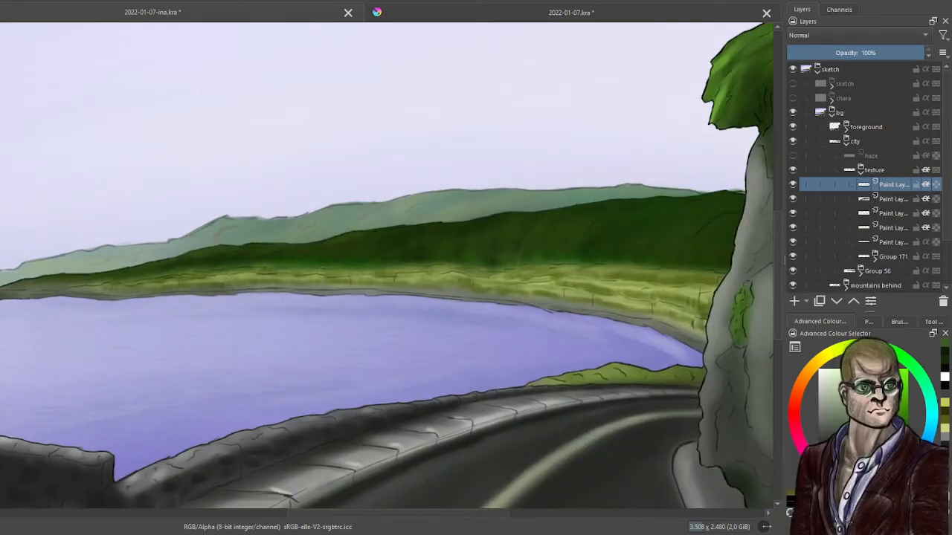
scroll(367, 258, up, 4)
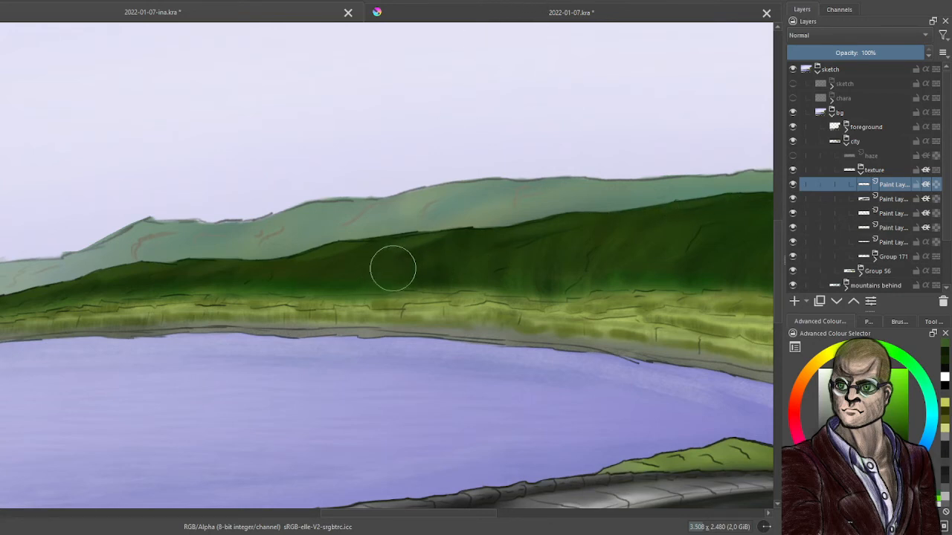
mouse_move(393, 268)
mouse_down()
mouse_move(424, 268)
mouse_move(476, 267)
mouse_move(470, 259)
mouse_move(509, 266)
mouse_move(468, 275)
mouse_move(508, 254)
mouse_move(533, 275)
mouse_move(505, 258)
mouse_move(499, 273)
mouse_move(518, 249)
mouse_move(557, 285)
mouse_move(530, 268)
mouse_move(407, 258)
mouse_move(428, 263)
mouse_move(428, 279)
mouse_move(416, 251)
mouse_move(425, 279)
mouse_up()
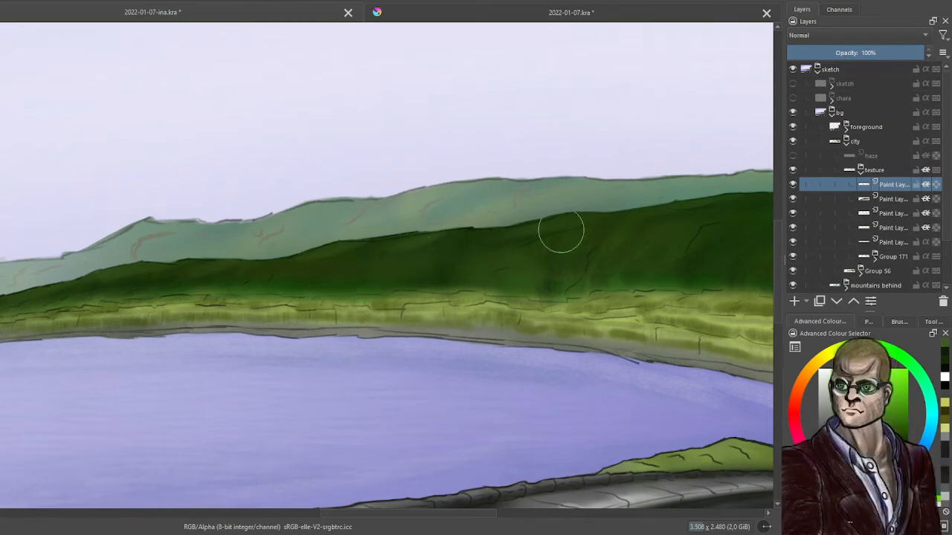
Extend the green texture over the dark hill toward the cliff and check it against the whole picture.
scroll(561, 231, down, 8)
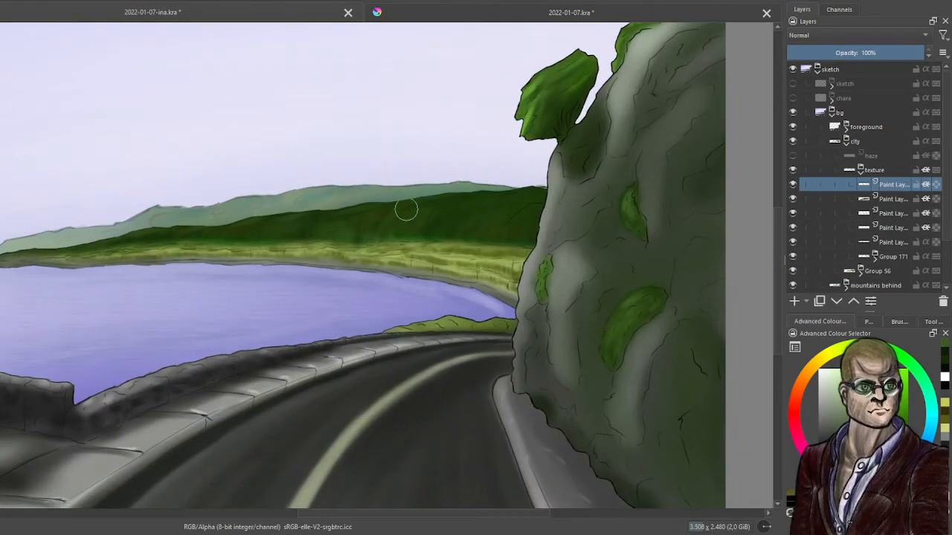
scroll(434, 211, up, 5)
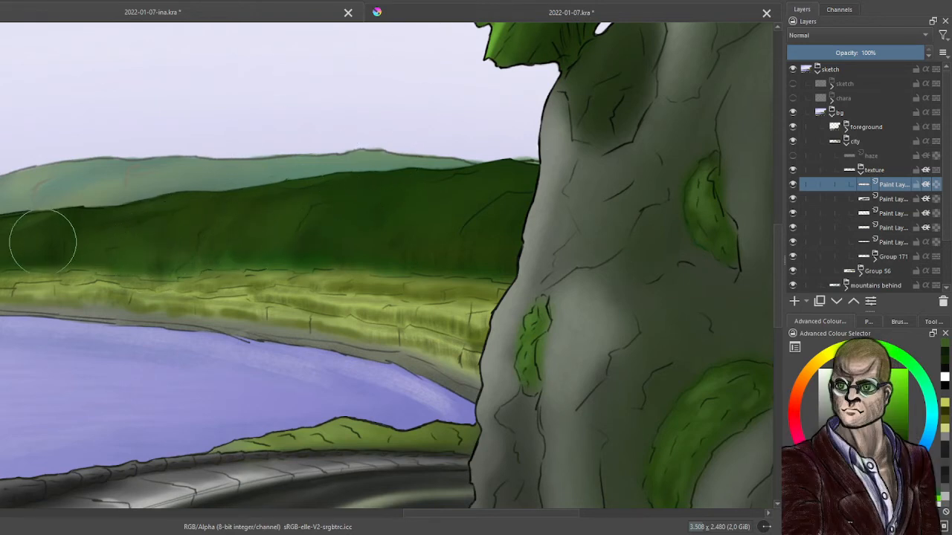
scroll(158, 85, down, 3)
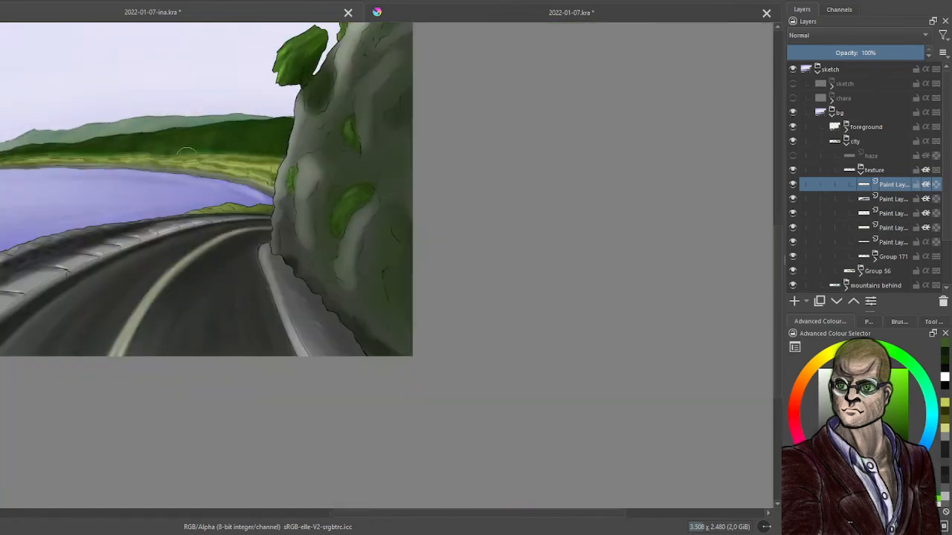
mouse_move(133, 128)
mouse_down()
mouse_move(425, 314)
mouse_move(518, 235)
mouse_up()
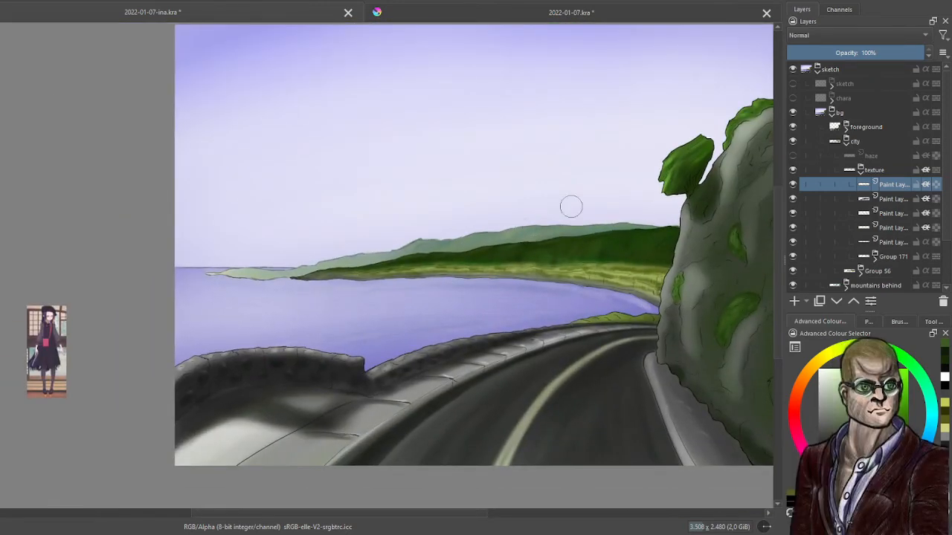
Collapse the texture group and set its opacity to 75%.
click(860, 173)
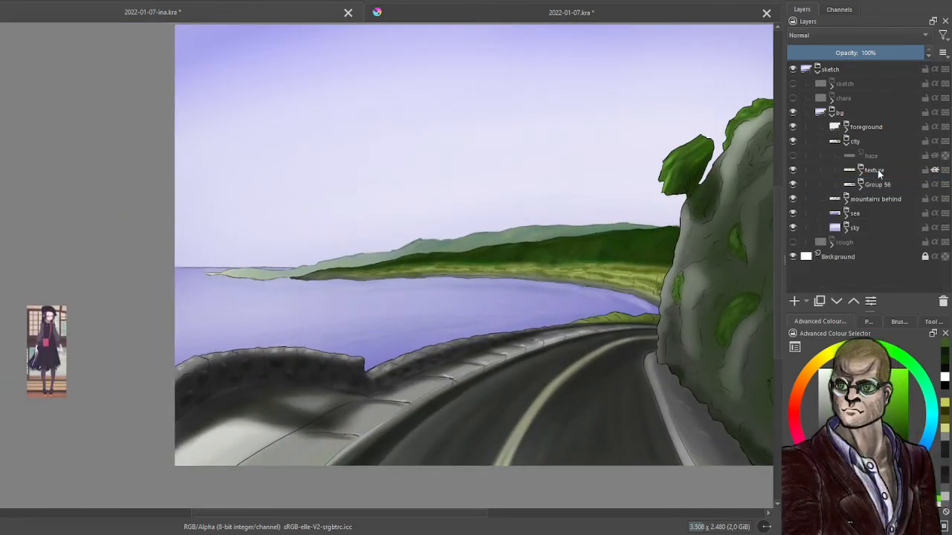
click(877, 169)
click(849, 54)
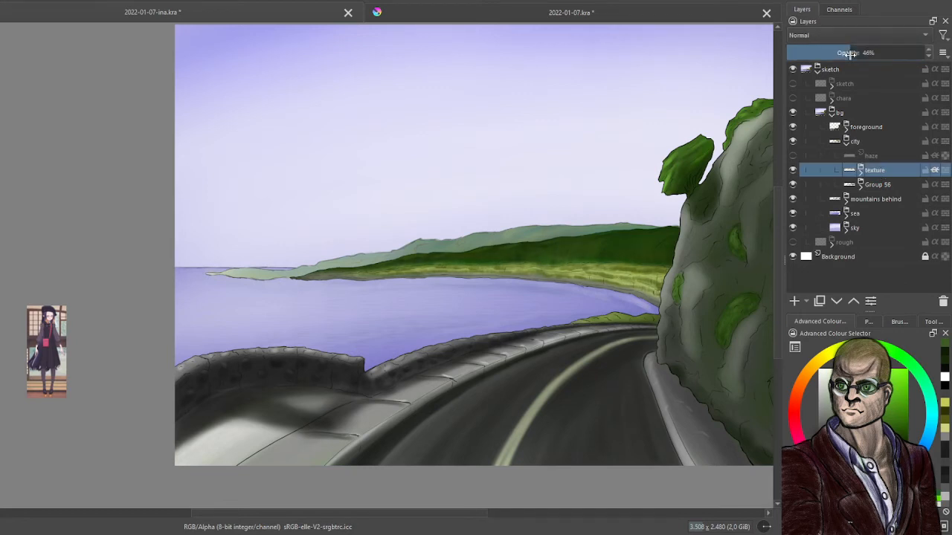
drag(890, 53, 913, 57)
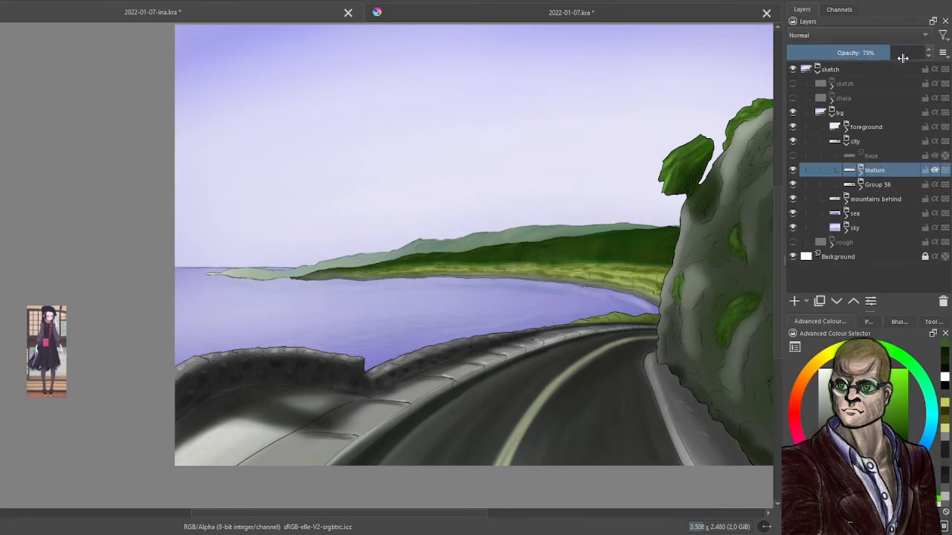
Show the haze layer over the textured hill, check the effect, and collapse the city group.
click(792, 156)
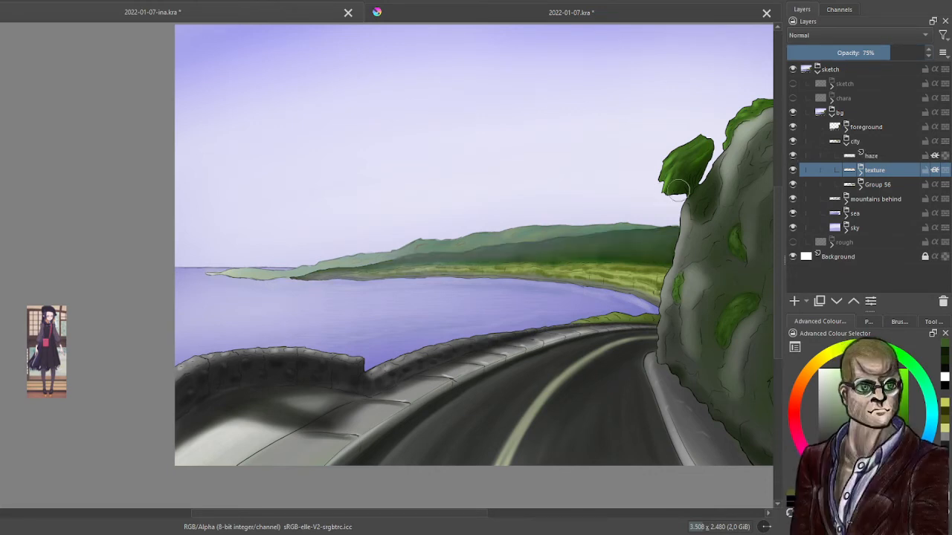
scroll(570, 206, up, 3)
scroll(558, 269, down, 3)
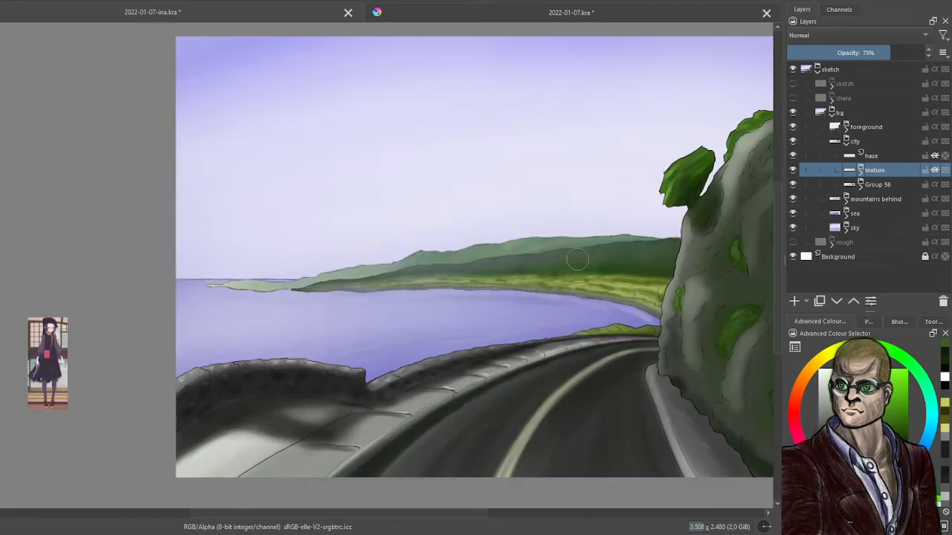
click(846, 142)
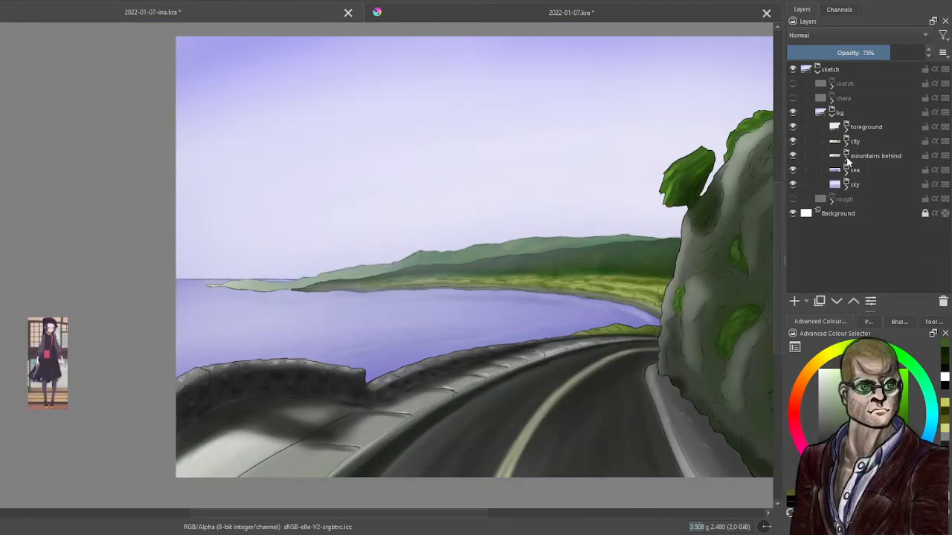
Select the lowest paint layer in the mountains behind group and erase the colour spilling past the outline at the headland's tip.
click(846, 158)
scroll(276, 310, up, 4)
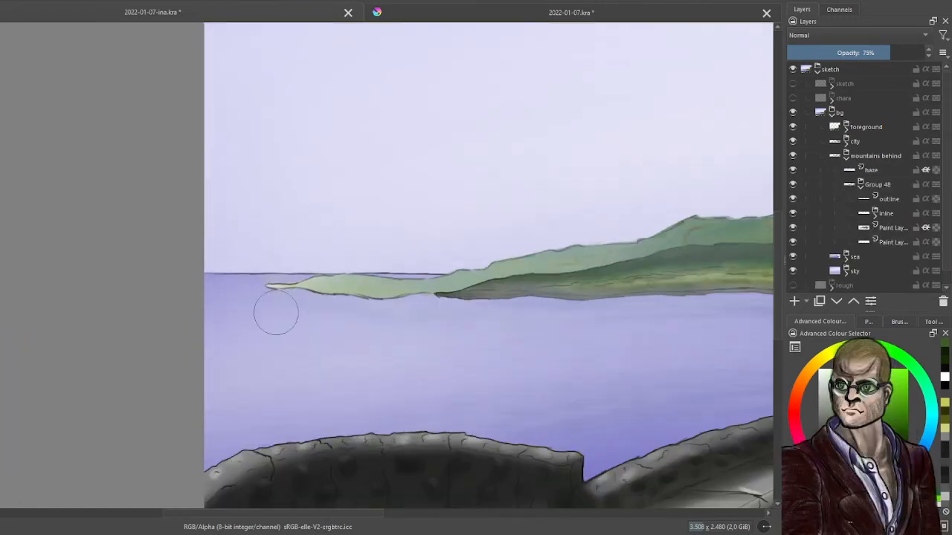
scroll(298, 301, up, 2)
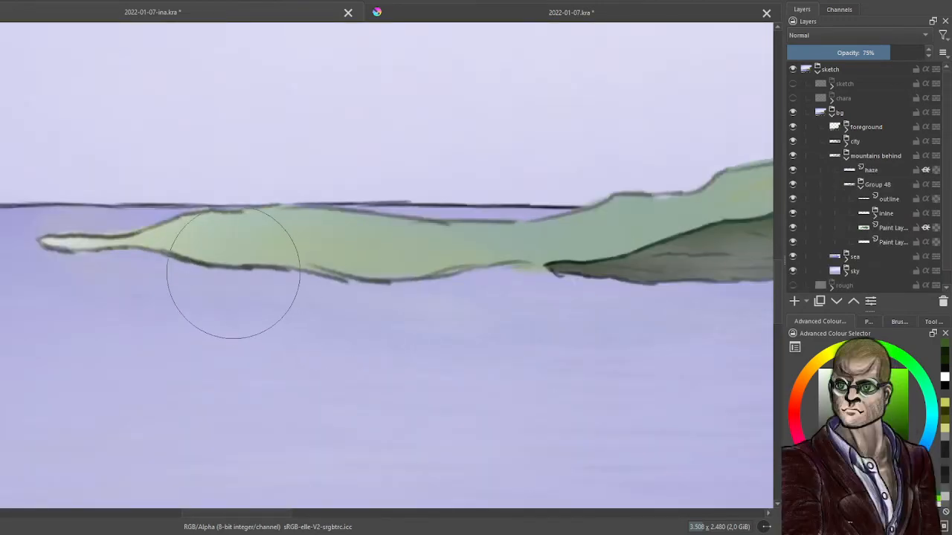
click(885, 241)
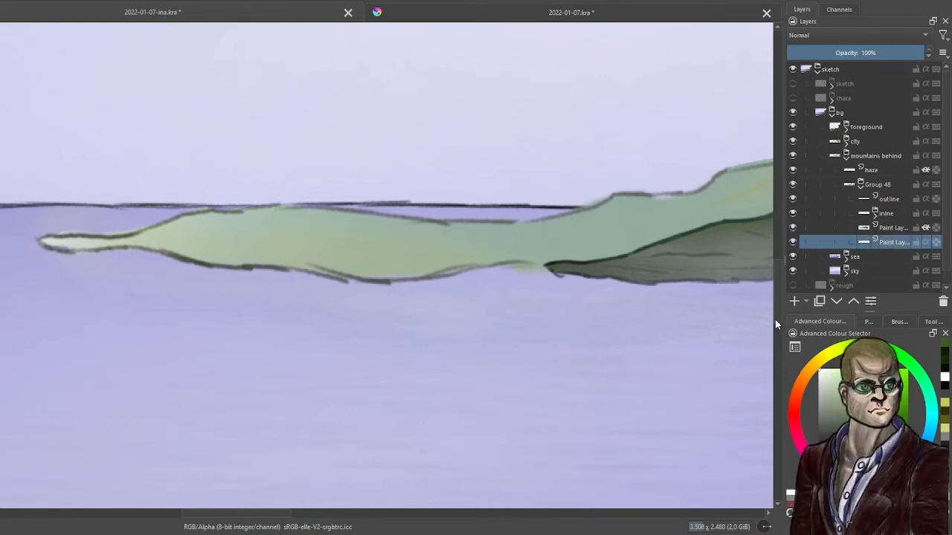
click(896, 325)
drag(189, 198, 450, 248)
scroll(446, 251, up, 1)
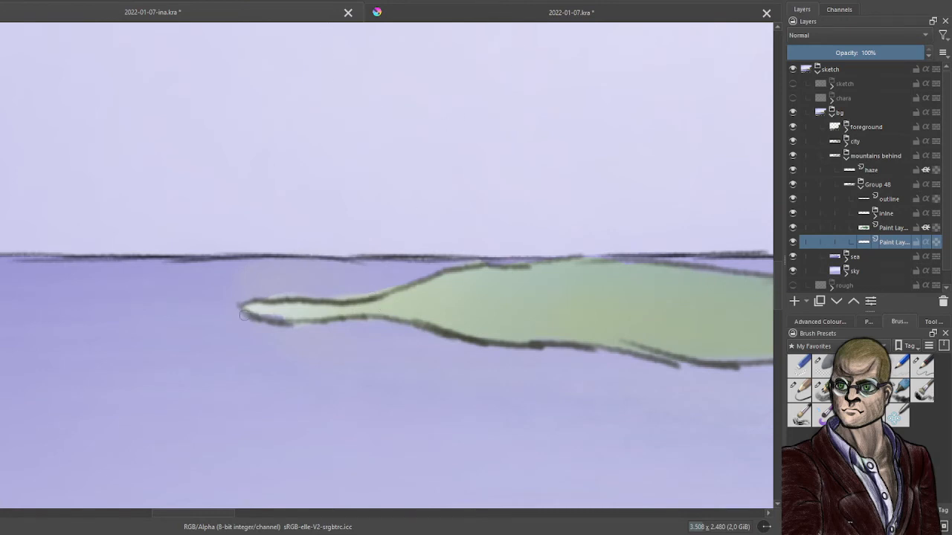
drag(242, 315, 287, 318)
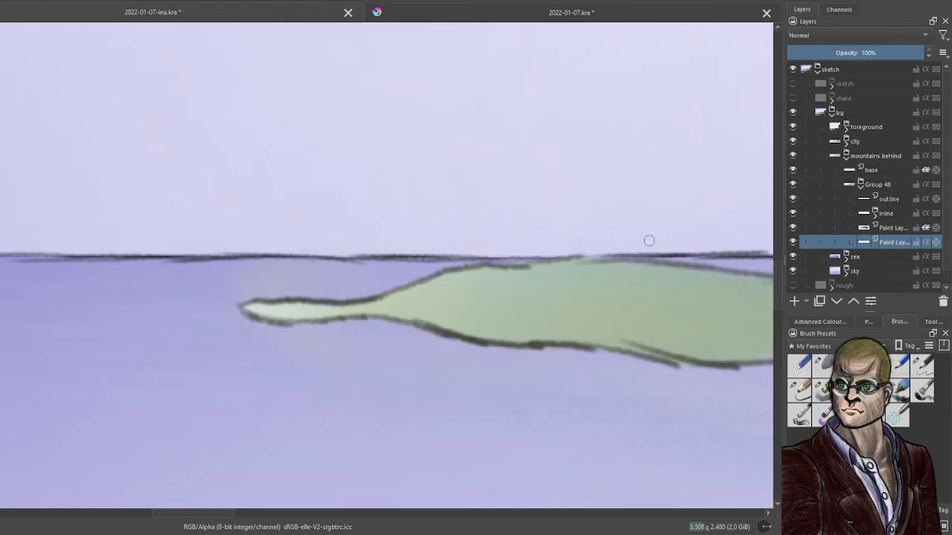
Erase the green spilling above the outline of the distant mountains, from the horizon line along the first low slopes.
drag(639, 239, 139, 156)
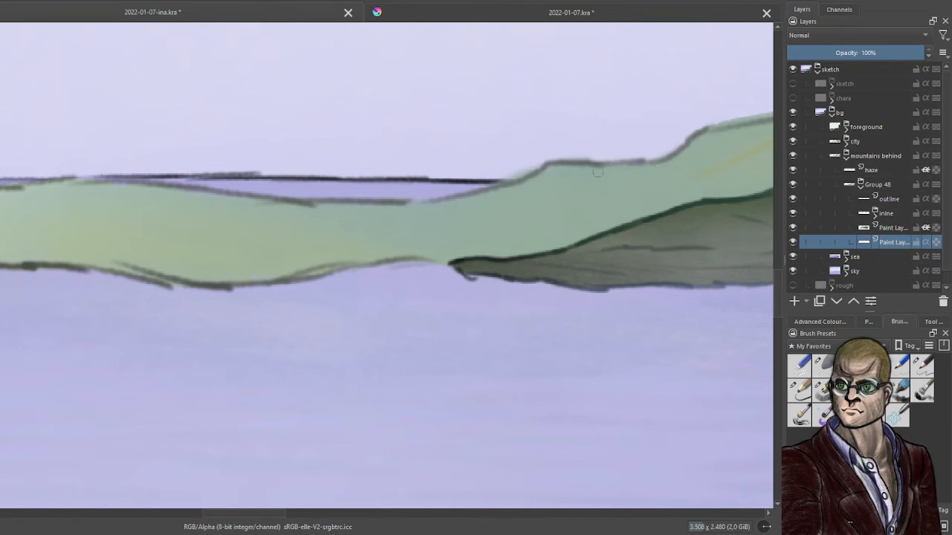
drag(493, 178, 492, 181)
drag(582, 116, 20, 221)
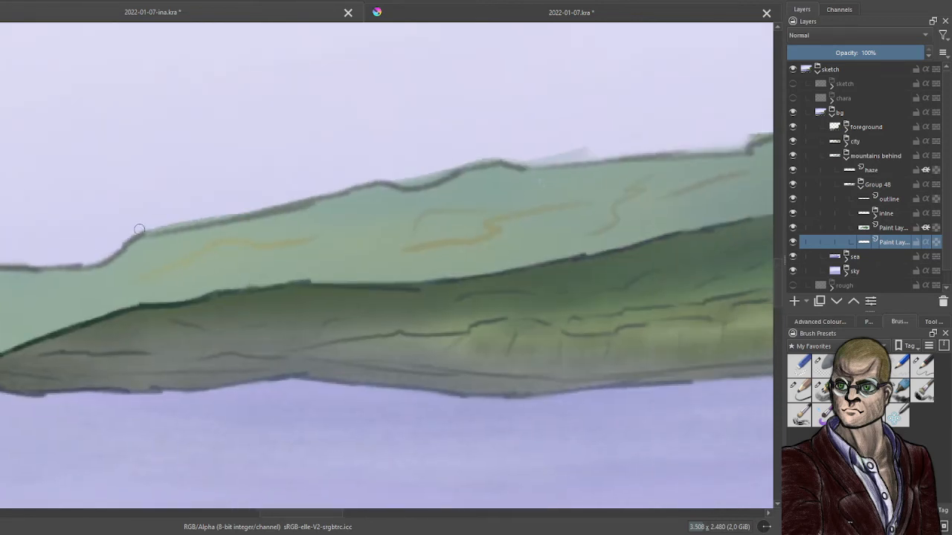
mouse_move(139, 230)
mouse_down()
mouse_move(172, 215)
mouse_move(142, 221)
mouse_move(177, 224)
mouse_up()
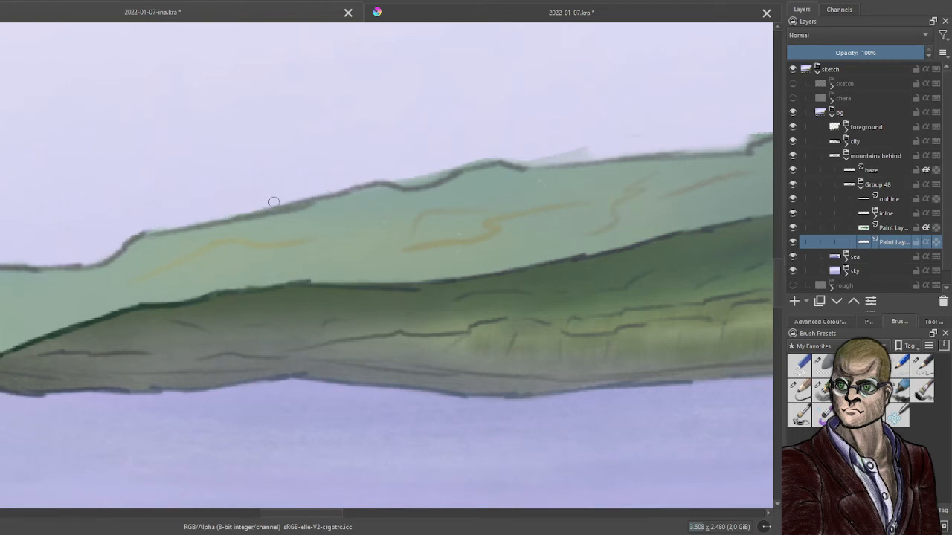
mouse_move(406, 170)
mouse_down()
mouse_move(521, 147)
mouse_move(499, 155)
mouse_move(625, 152)
mouse_move(559, 157)
mouse_move(604, 137)
mouse_move(587, 157)
mouse_up()
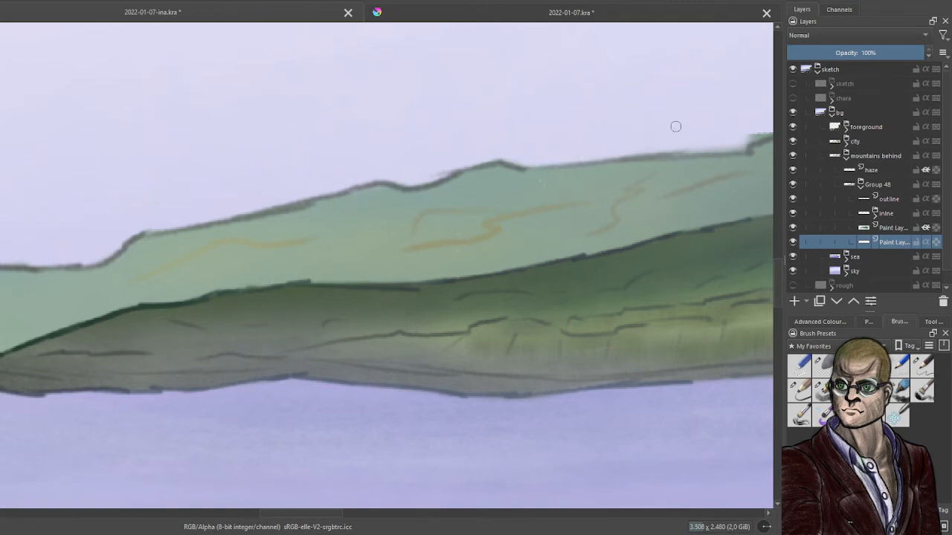
Trim the excess green above the outline up the slope to the sharp peak and just past it.
scroll(604, 187, down, 3)
scroll(260, 215, up, 3)
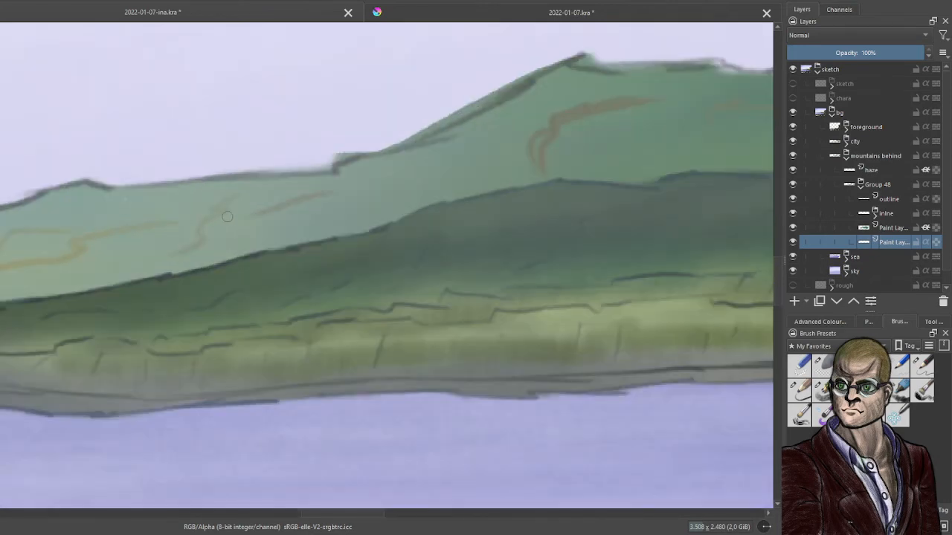
mouse_move(298, 159)
mouse_down()
mouse_move(327, 168)
mouse_move(341, 151)
mouse_move(401, 138)
mouse_move(521, 76)
mouse_up()
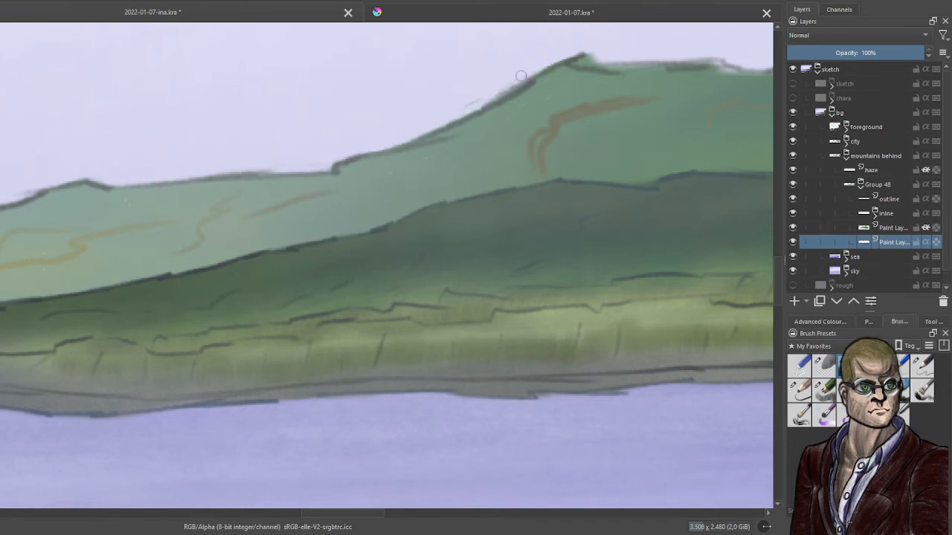
drag(569, 57, 718, 60)
drag(635, 72, 591, 66)
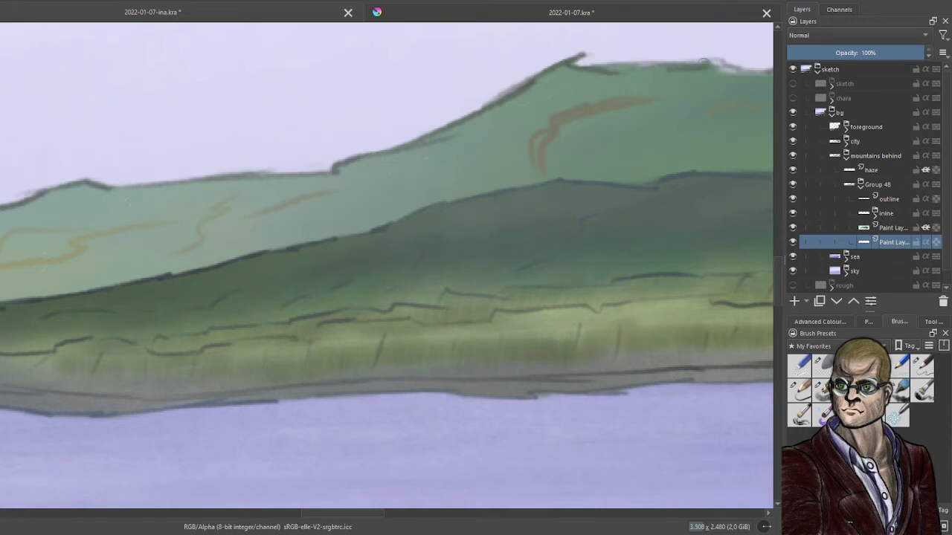
drag(702, 62, 639, 65)
drag(722, 65, 735, 71)
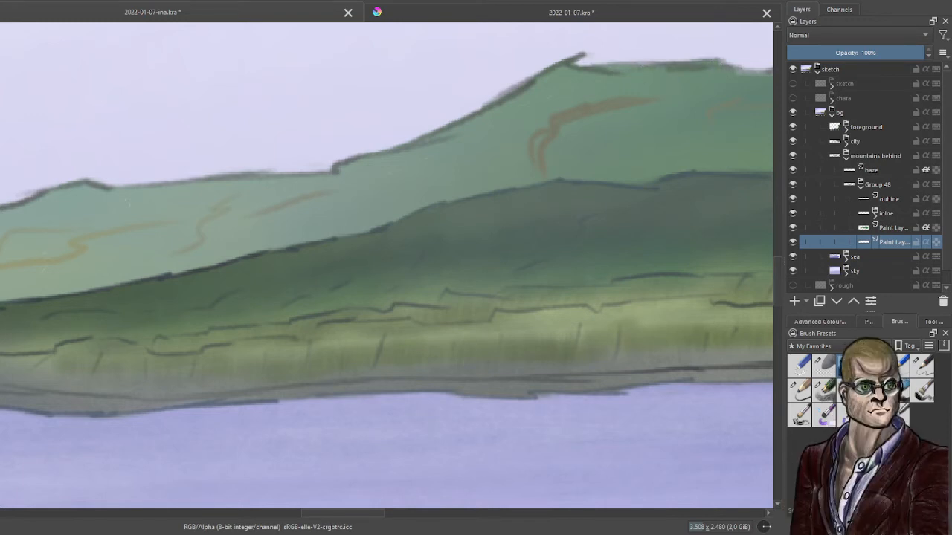
Clean the green edge along the ridge outline from the dip behind the sharp peak over the rounded hilltops.
drag(692, 104, 238, 267)
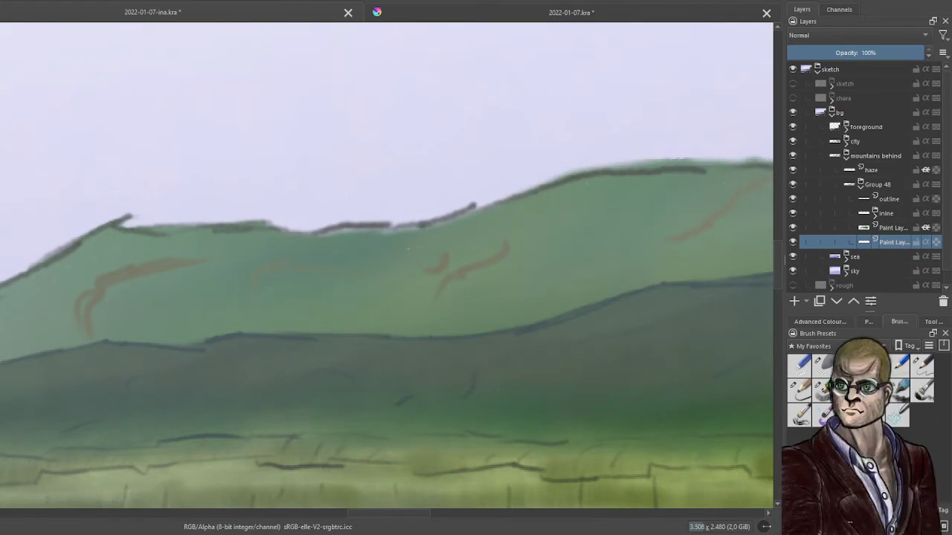
mouse_move(360, 232)
mouse_down()
mouse_move(412, 227)
mouse_move(511, 197)
mouse_up()
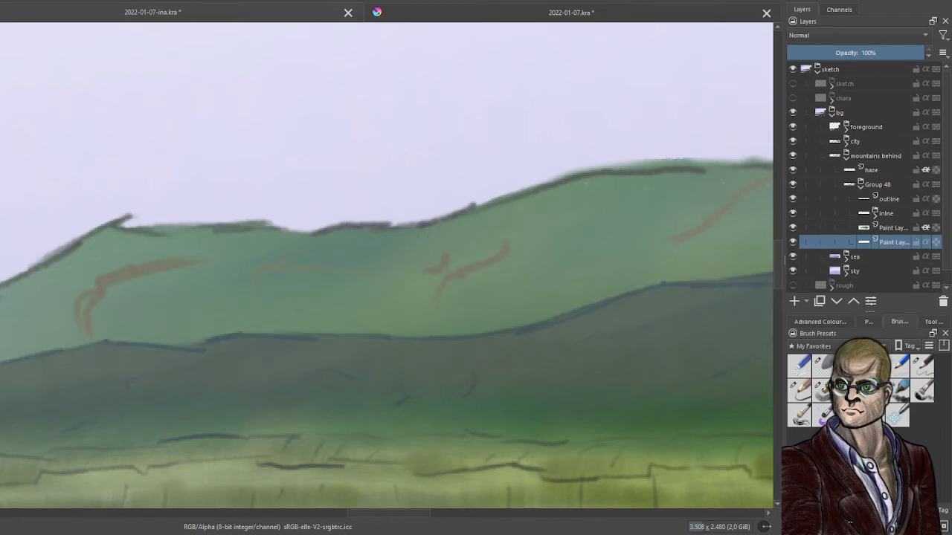
drag(490, 197, 614, 160)
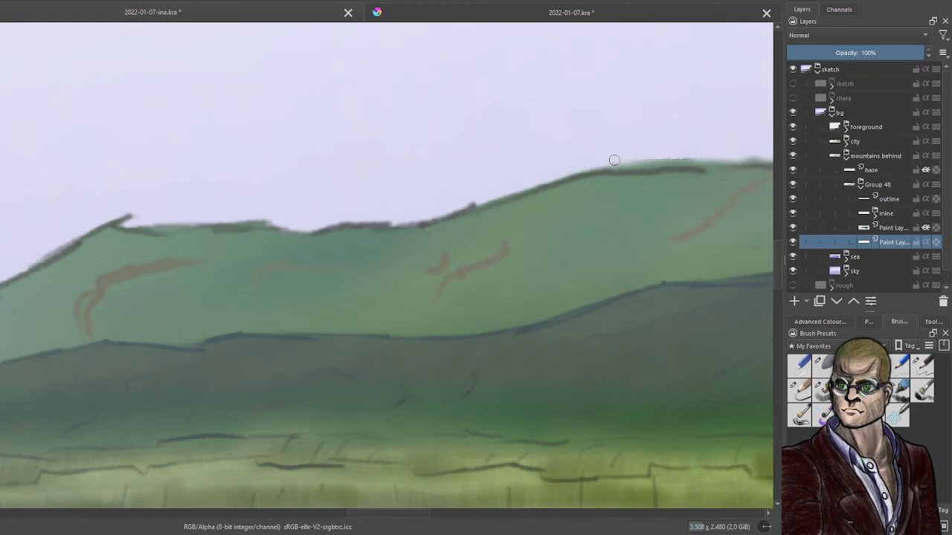
mouse_move(559, 173)
mouse_down()
mouse_move(707, 159)
mouse_move(661, 161)
mouse_up()
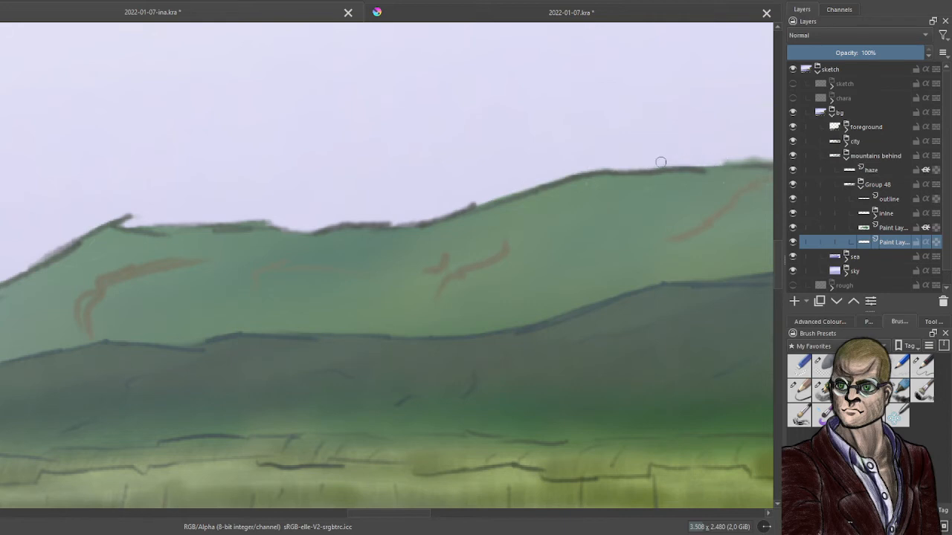
scroll(365, 153, up, 1)
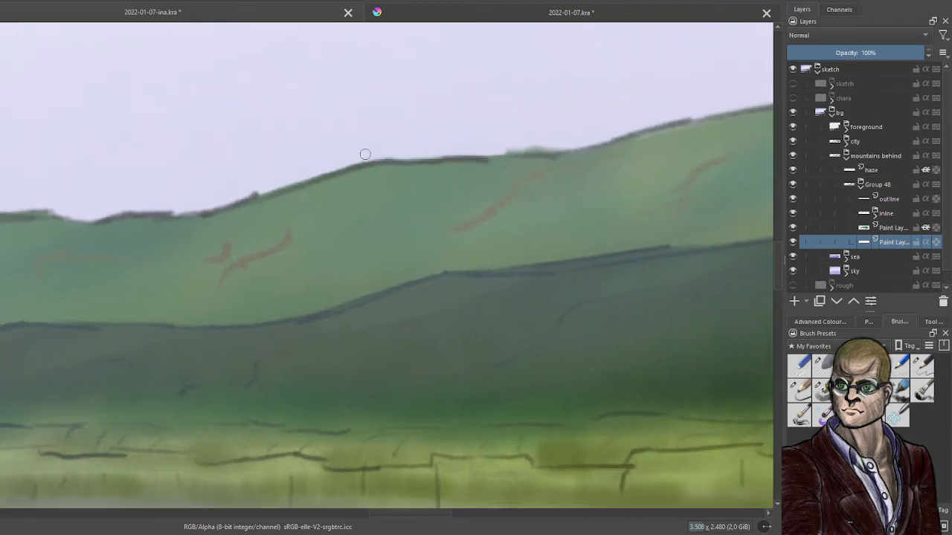
scroll(563, 187, up, 1)
mouse_move(305, 167)
mouse_down()
mouse_move(334, 165)
mouse_move(300, 174)
mouse_move(382, 167)
mouse_up()
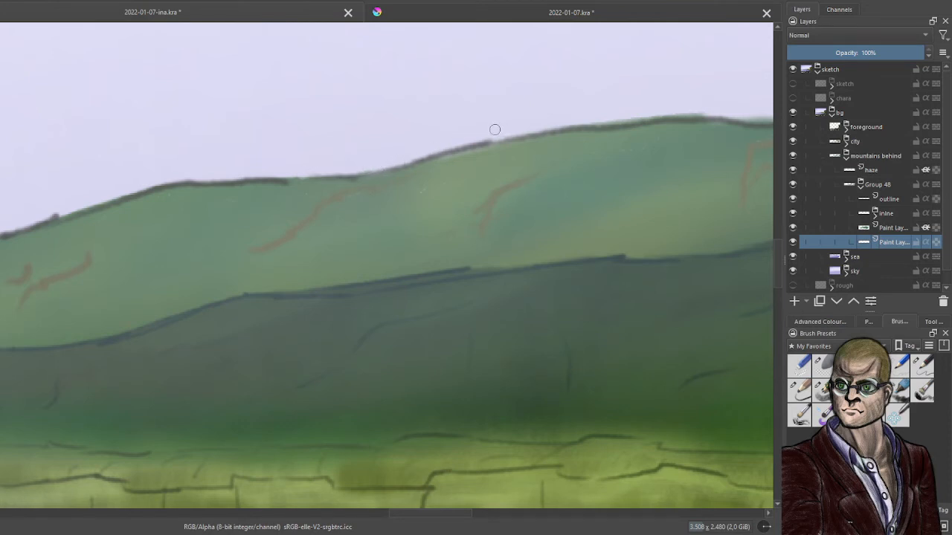
drag(441, 158, 518, 141)
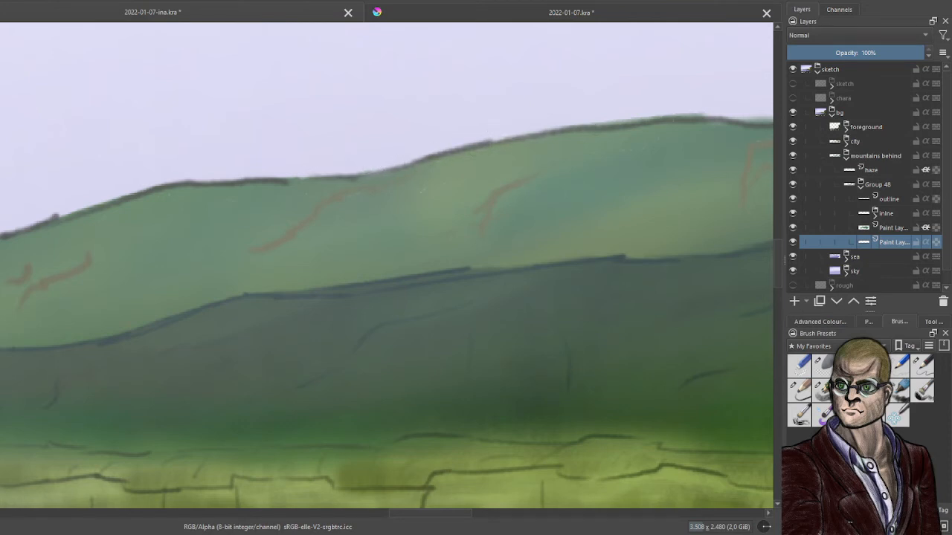
drag(598, 120, 655, 116)
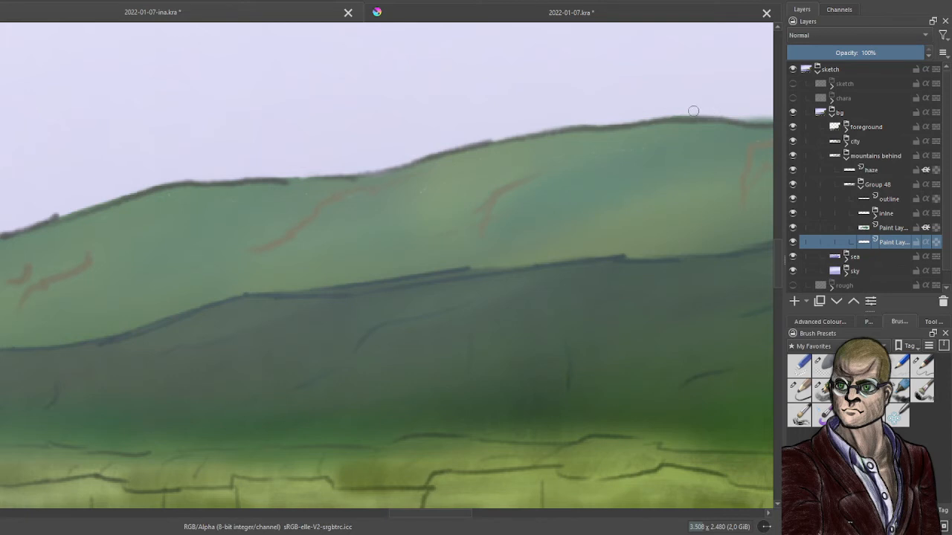
Continue erasing the stray green above the distant ridge outline along its flatter stretch toward the cliff.
drag(568, 151, 23, 95)
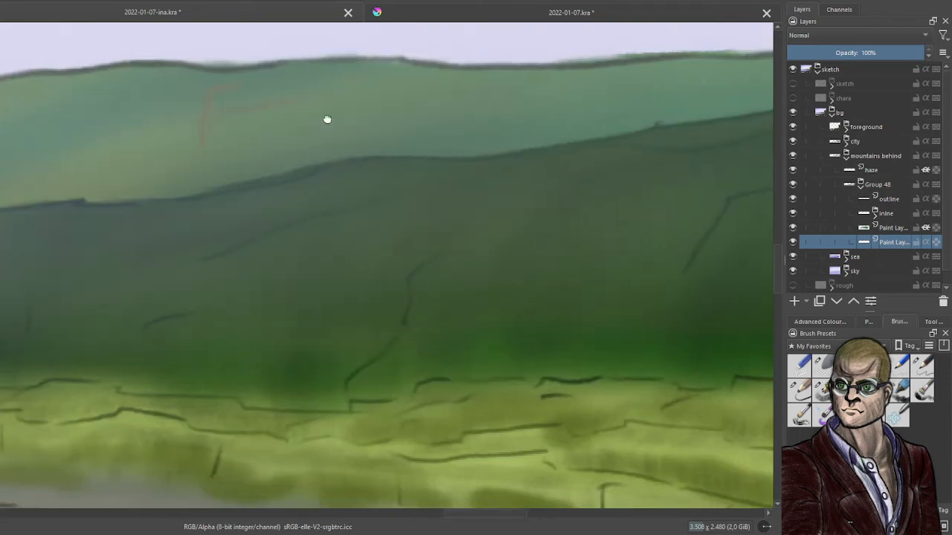
drag(327, 121, 320, 220)
mouse_move(195, 158)
mouse_down()
mouse_move(212, 160)
mouse_move(202, 159)
mouse_up()
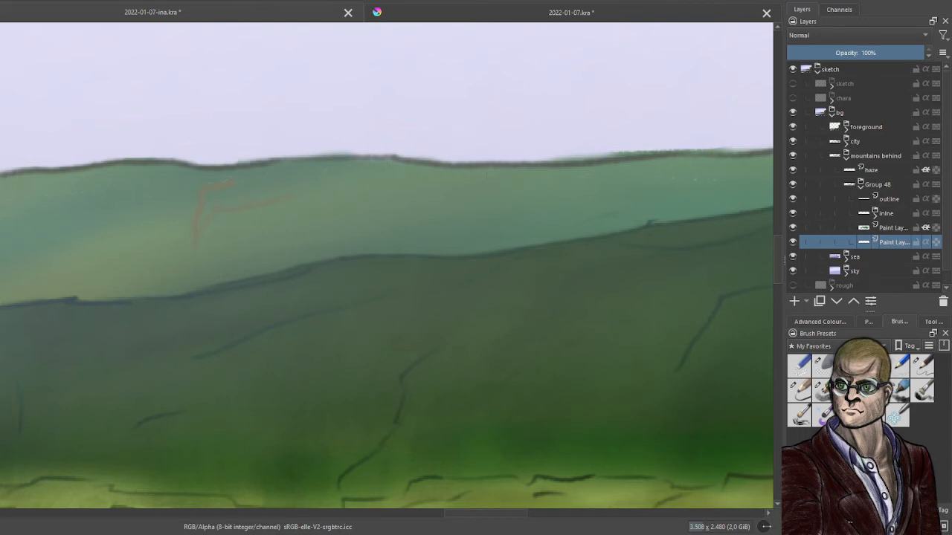
mouse_move(582, 157)
mouse_down()
mouse_move(665, 145)
mouse_move(747, 151)
mouse_up()
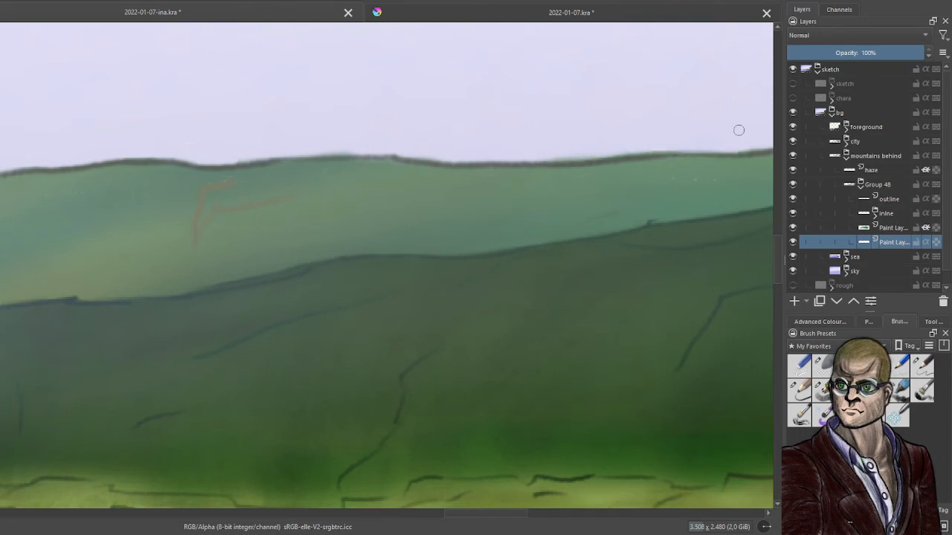
mouse_move(531, 155)
mouse_down()
mouse_move(666, 152)
mouse_move(274, 132)
mouse_move(276, 143)
mouse_up()
scroll(712, 131, down, 2)
scroll(280, 144, up, 2)
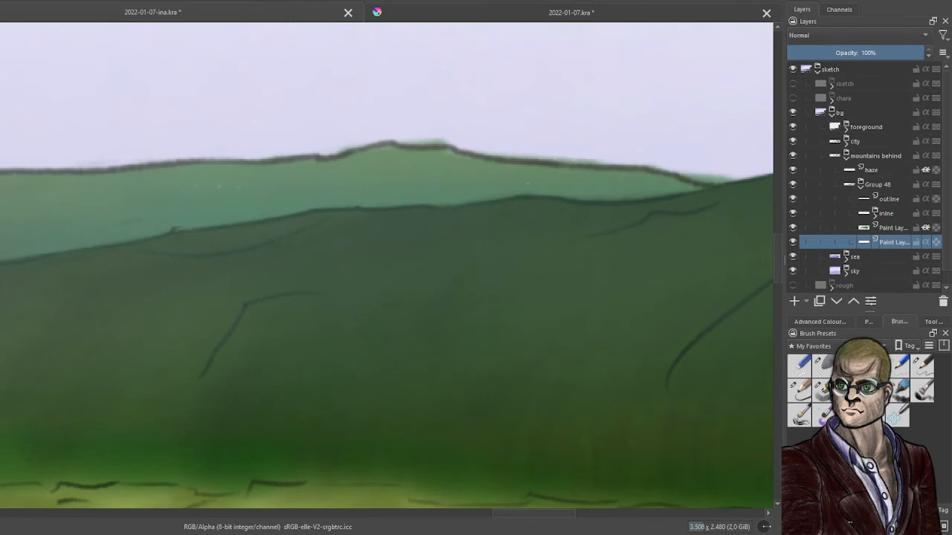
Erase the green paint spilling above the far mountain ridge's outline, along the ridge as far as the cliff.
mouse_move(441, 138)
mouse_down()
mouse_move(408, 143)
mouse_move(451, 141)
mouse_up()
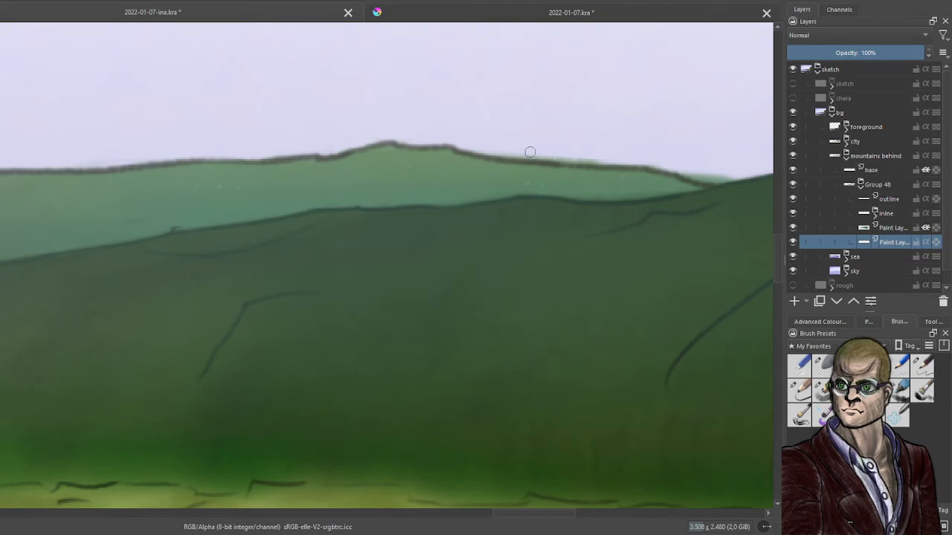
mouse_move(530, 152)
mouse_down()
mouse_move(692, 164)
mouse_move(714, 178)
mouse_up()
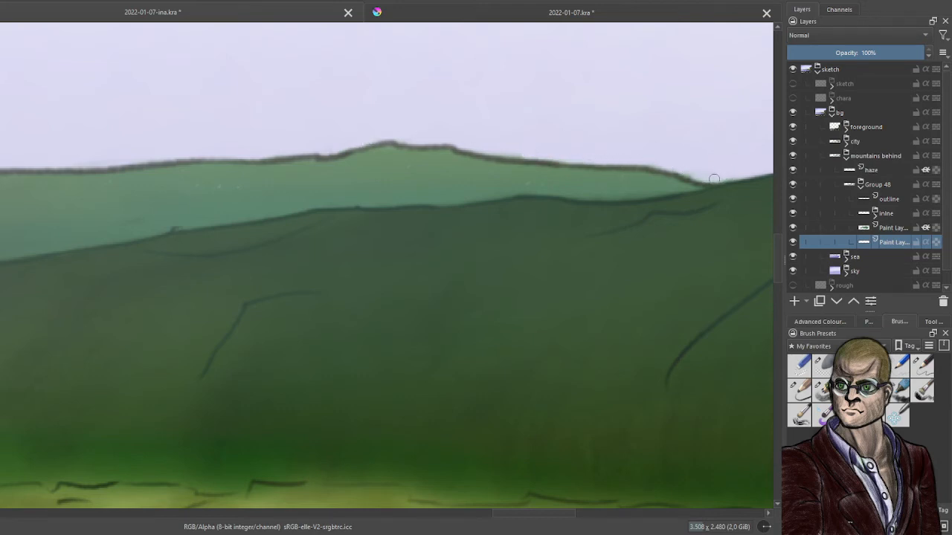
drag(491, 147, 533, 148)
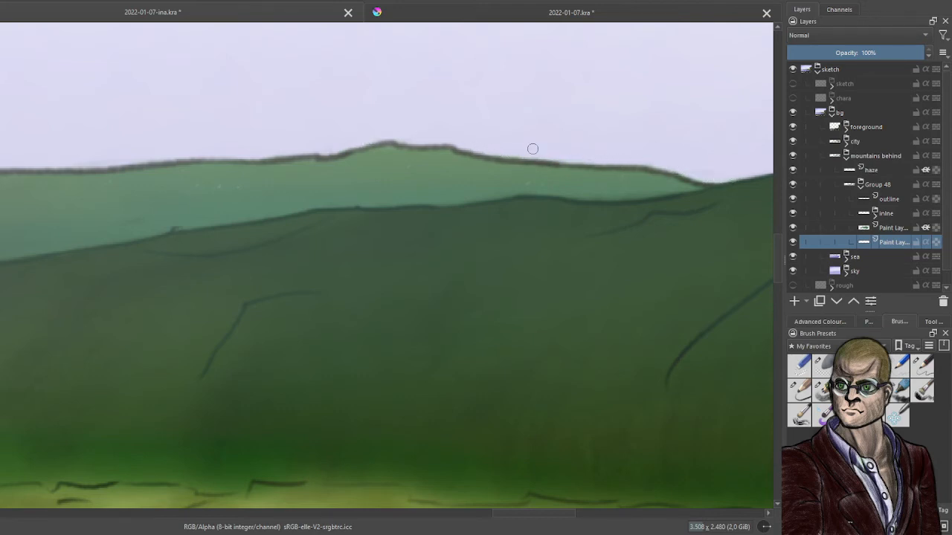
drag(633, 160, 472, 189)
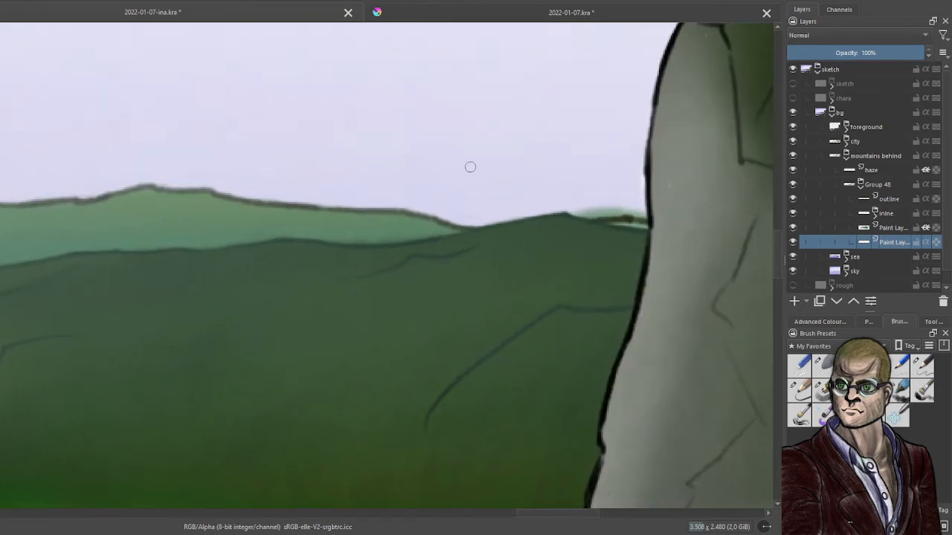
drag(578, 203, 648, 214)
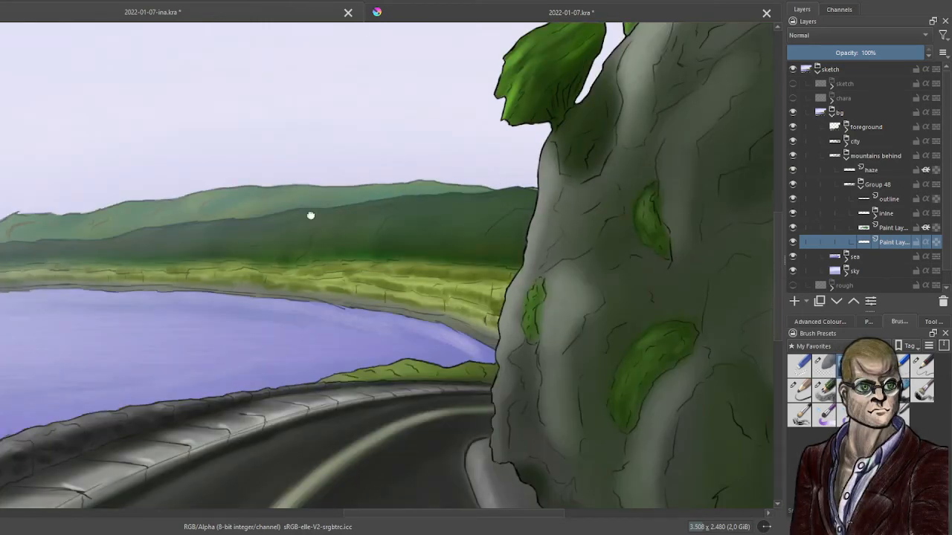
Collapse Group 48 and hide the haze layer over the mountains.
drag(311, 216, 413, 212)
scroll(412, 213, down, 1)
drag(180, 218, 374, 233)
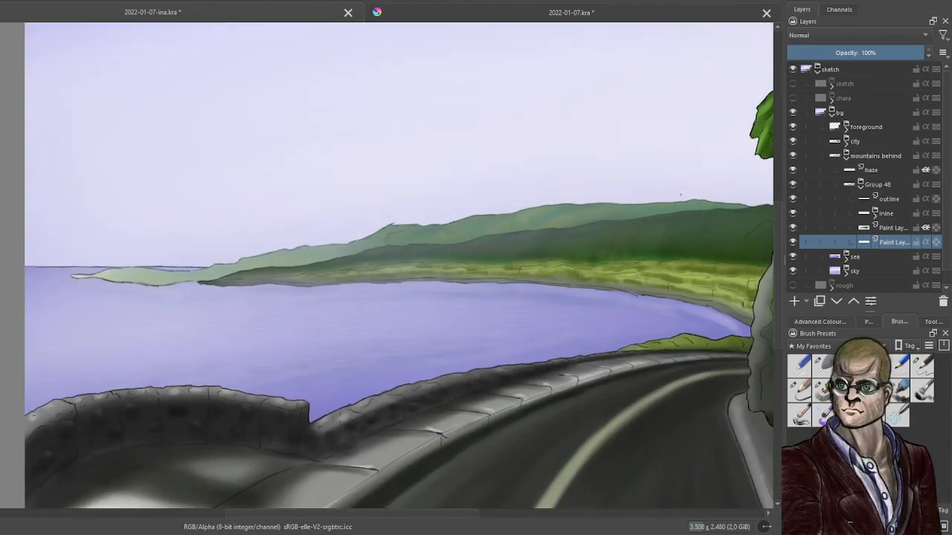
click(861, 184)
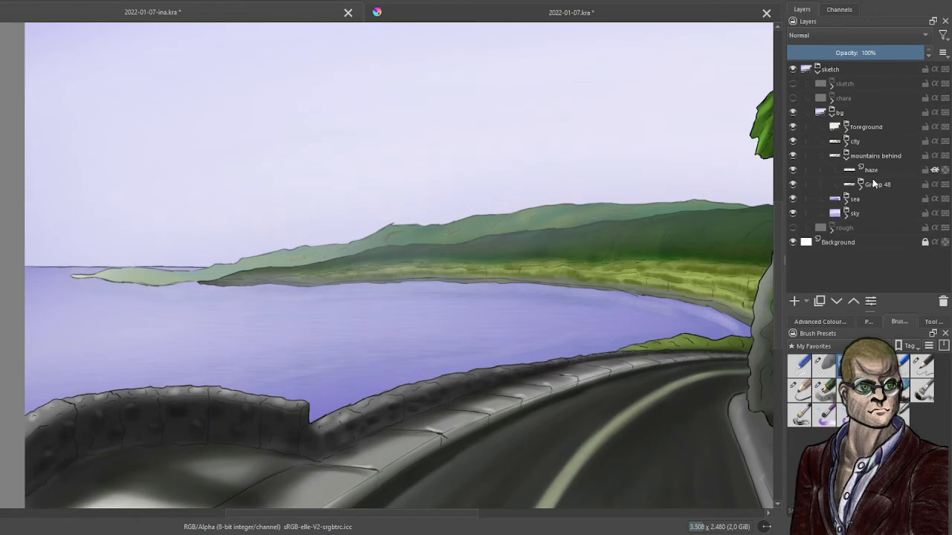
click(793, 173)
click(793, 172)
click(793, 173)
click(876, 173)
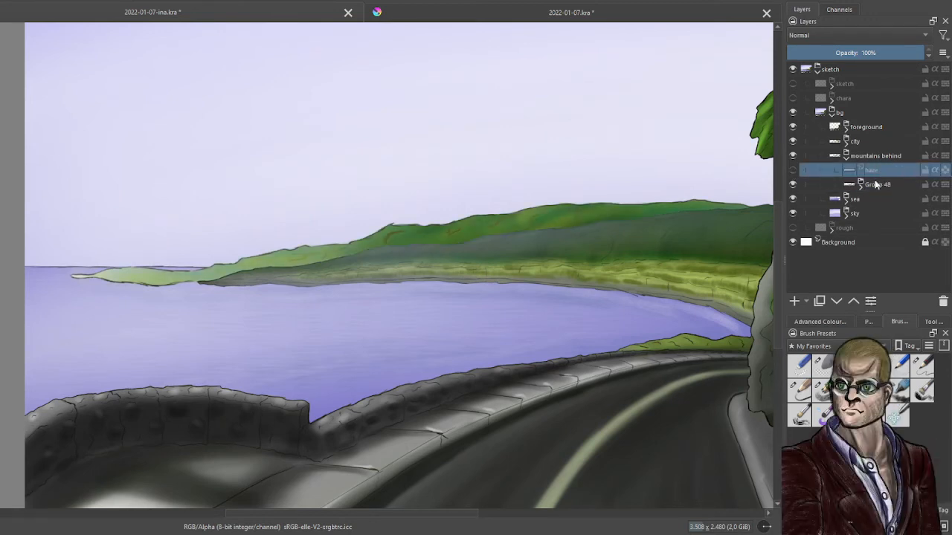
Add a paint layer above Group 48 and place it in a new group named "texture".
click(899, 186)
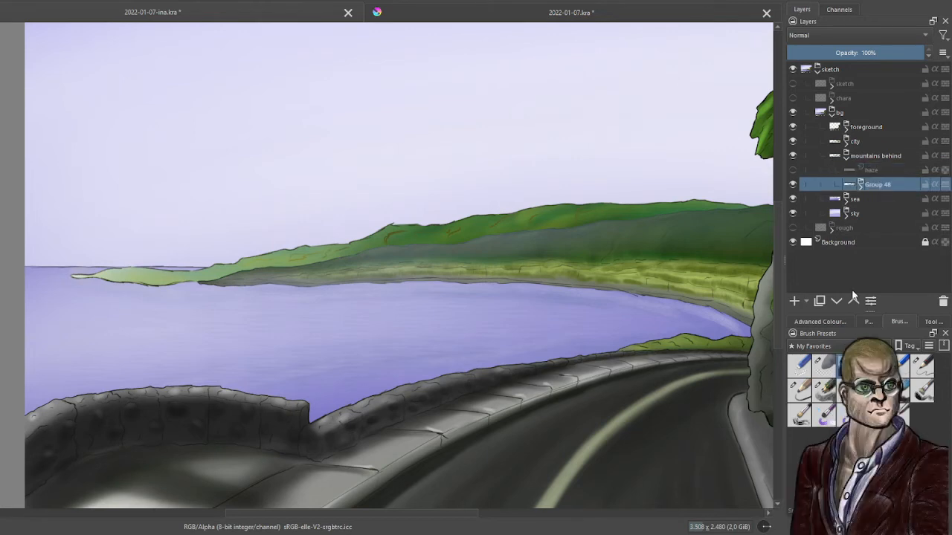
click(793, 301)
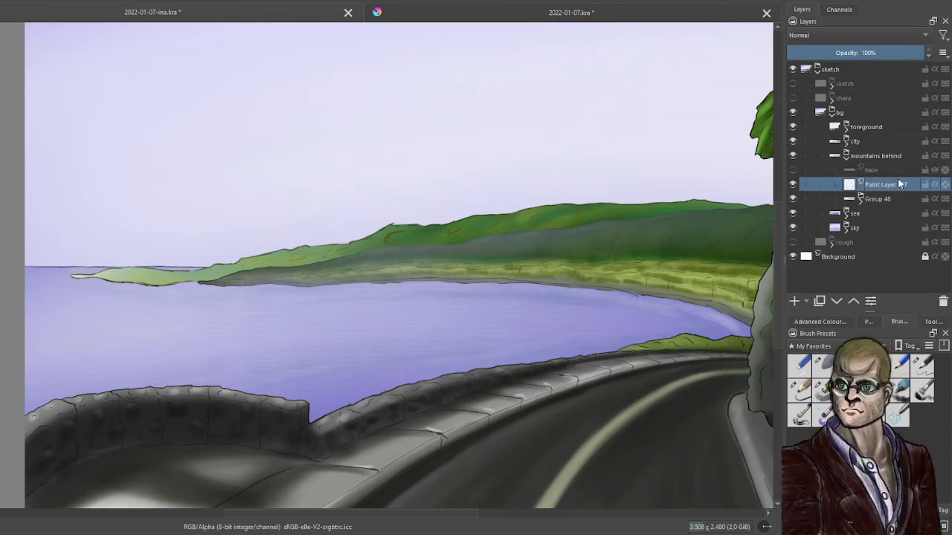
key(ctrl+g)
double_click(885, 184)
text(texture)
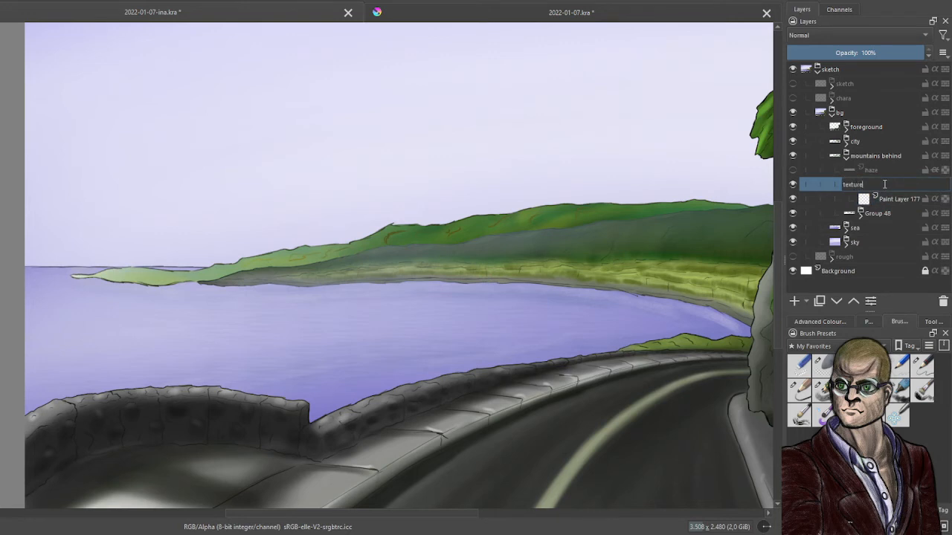
key(Return)
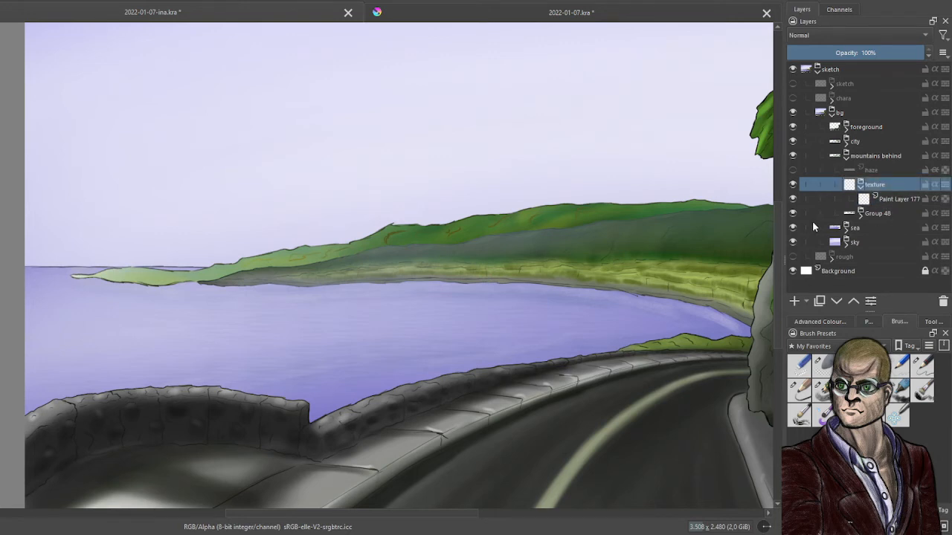
On the texture group's paint layer, choose the textured shade brush and a dark colour, and brush texture over the distant headland.
key(minus)
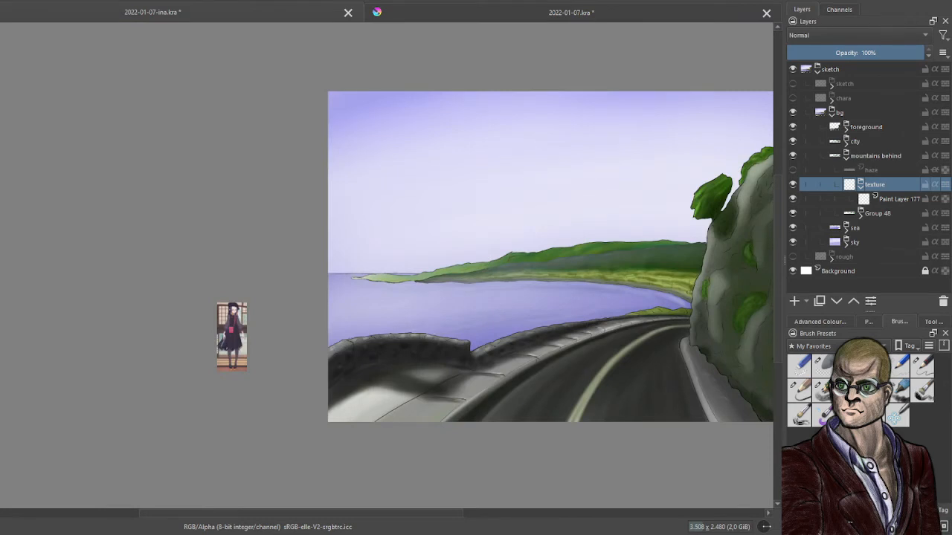
scroll(548, 246, up, 2)
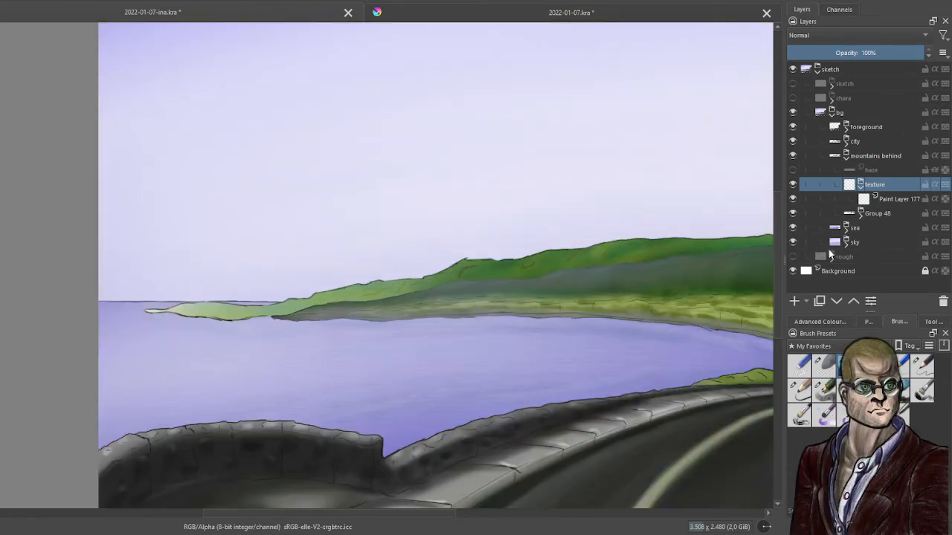
click(895, 200)
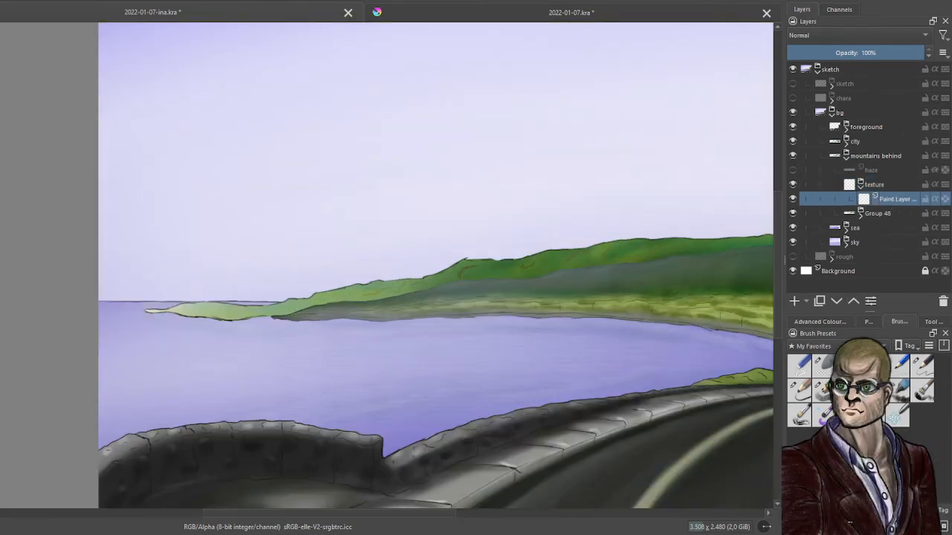
click(822, 391)
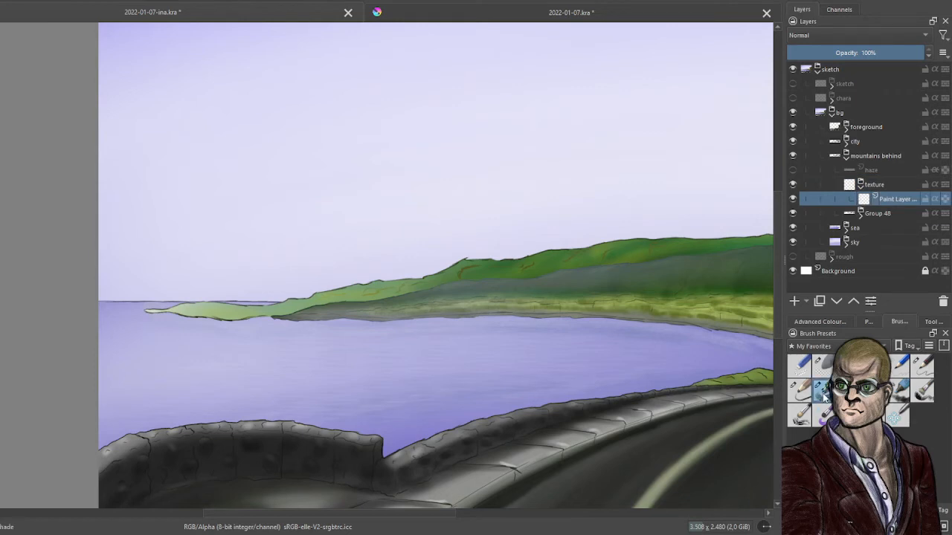
click(833, 325)
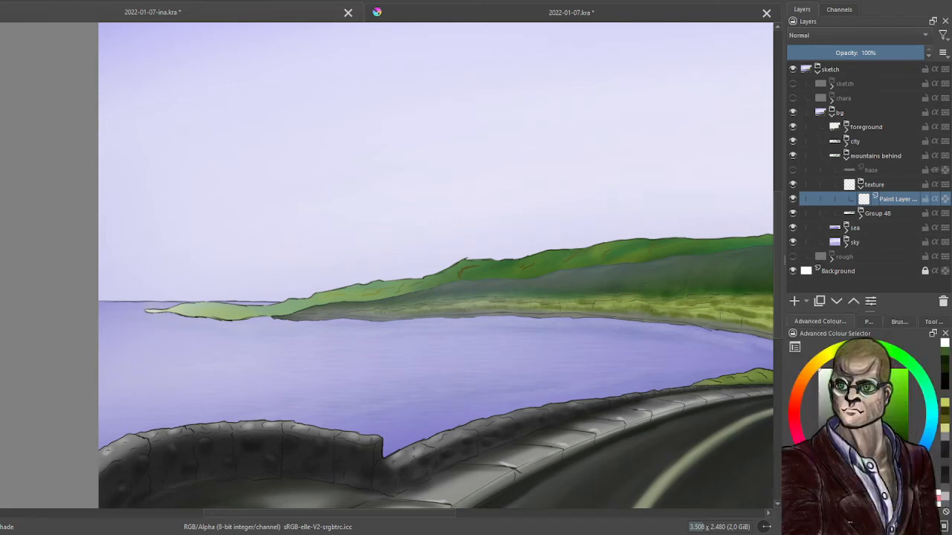
scroll(527, 289, up, 1)
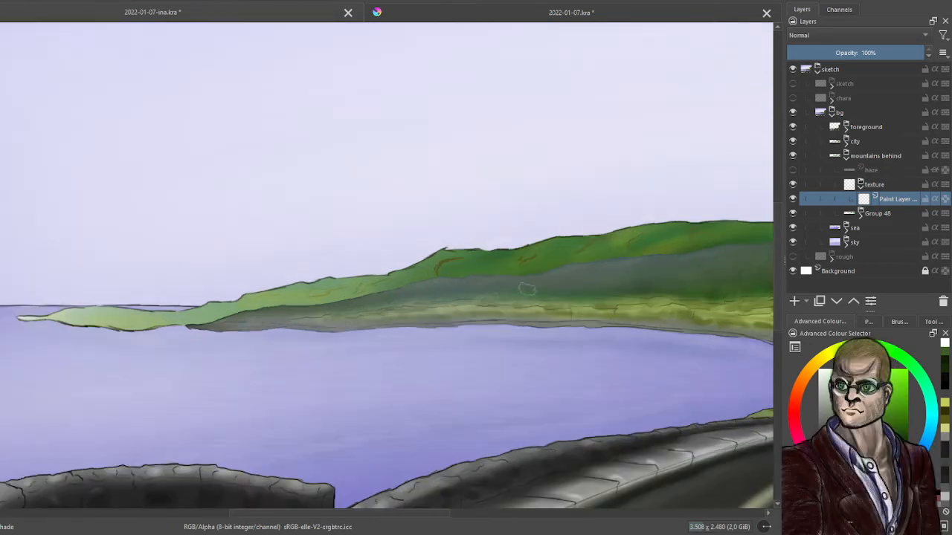
drag(479, 291, 577, 291)
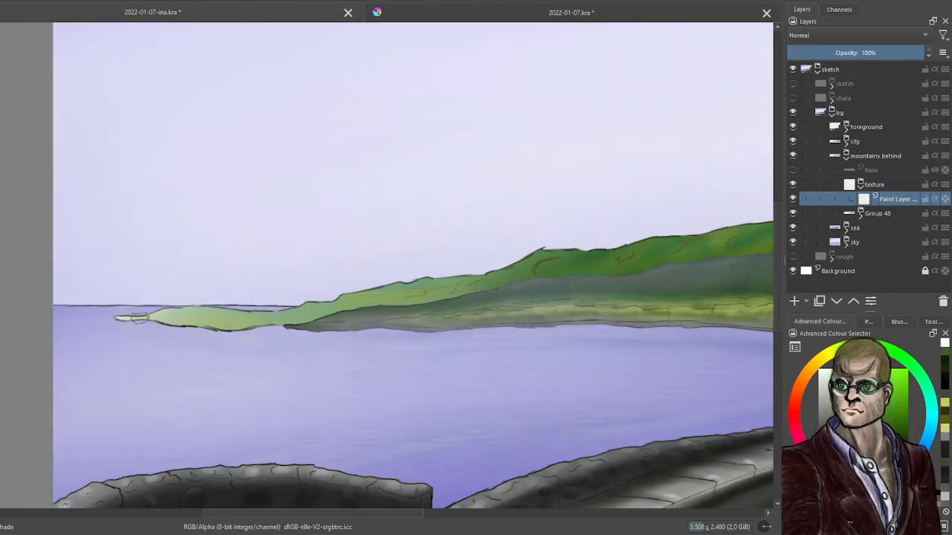
drag(183, 303, 213, 302)
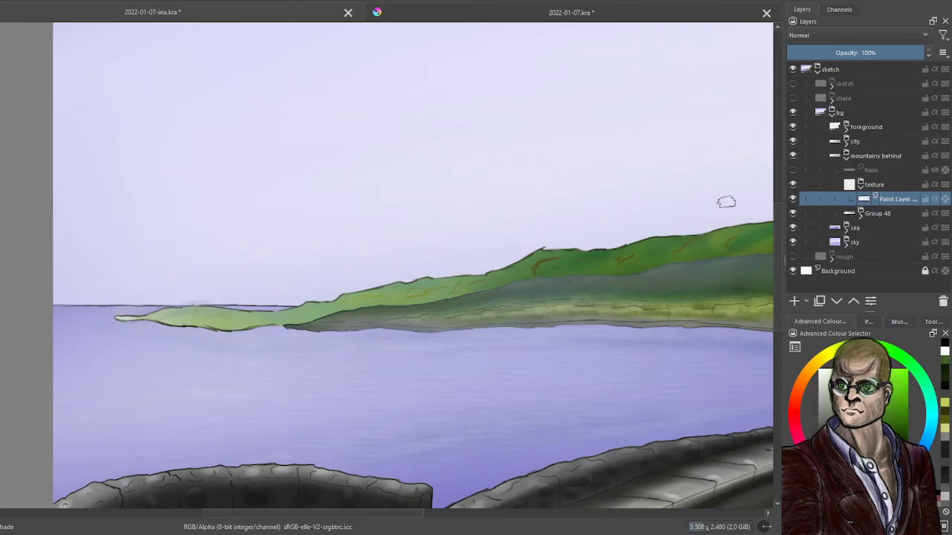
Turn on alpha inheritance for the texture group and brush texture across the mountains toward the cliff.
click(935, 185)
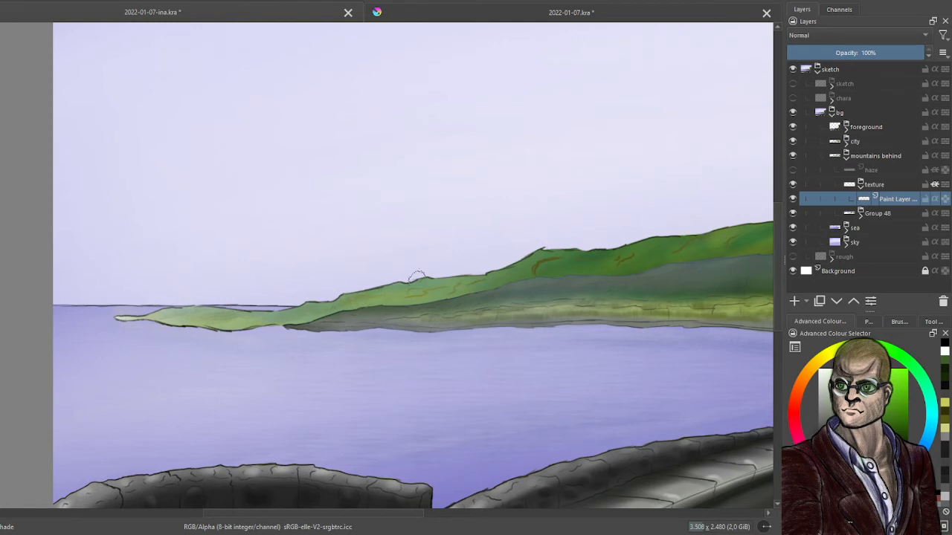
mouse_move(418, 278)
mouse_down()
mouse_move(378, 305)
mouse_move(421, 295)
mouse_move(409, 301)
mouse_up()
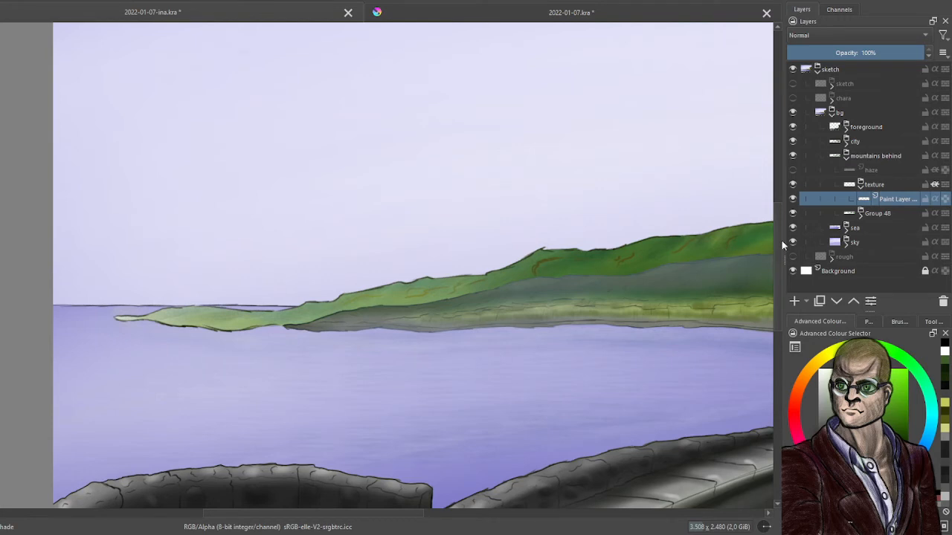
drag(457, 271, 170, 270)
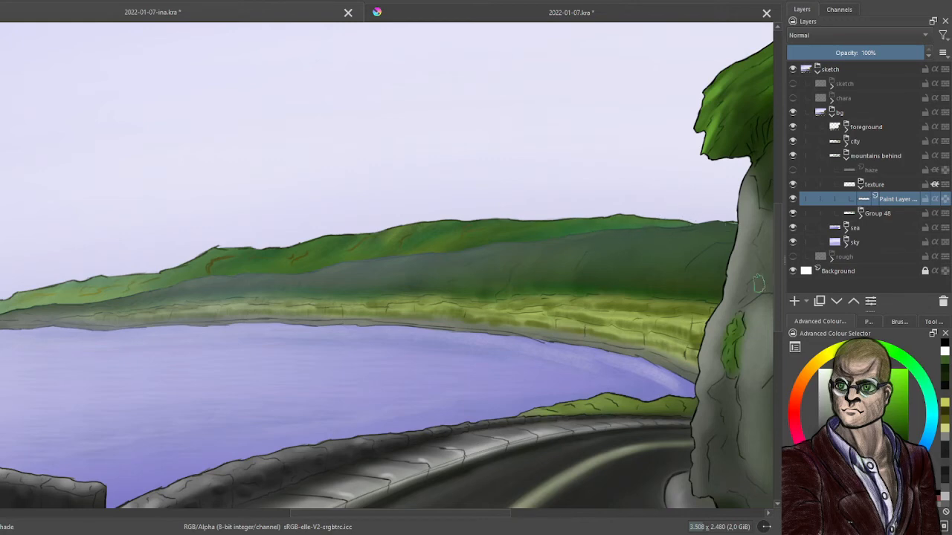
scroll(423, 289, down, 3)
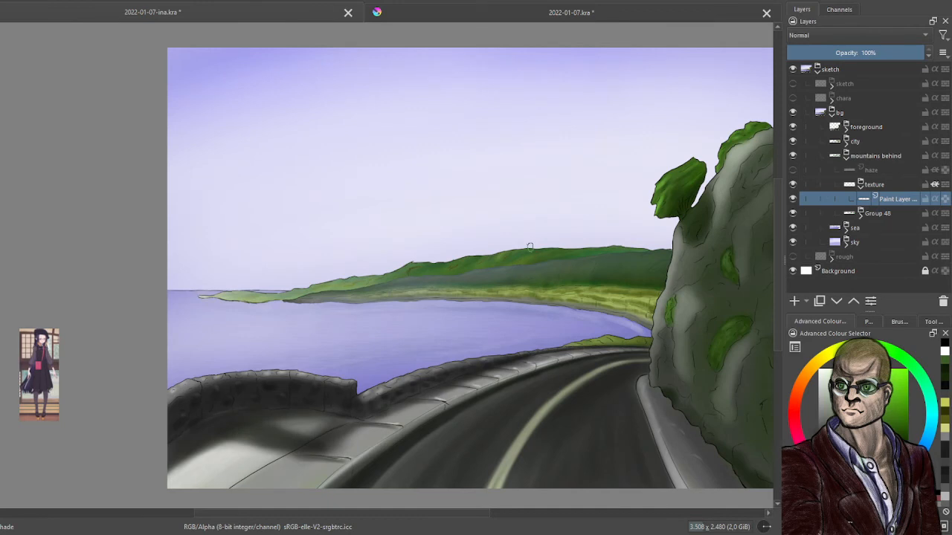
scroll(529, 247, up, 1)
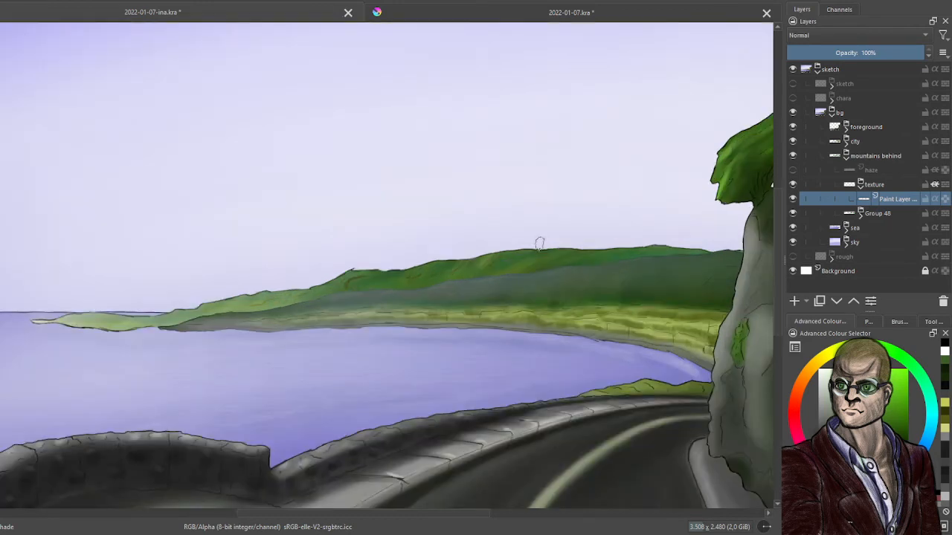
Add two more paint layers to the texture group and turn on alpha inheritance for both.
click(795, 301)
click(795, 302)
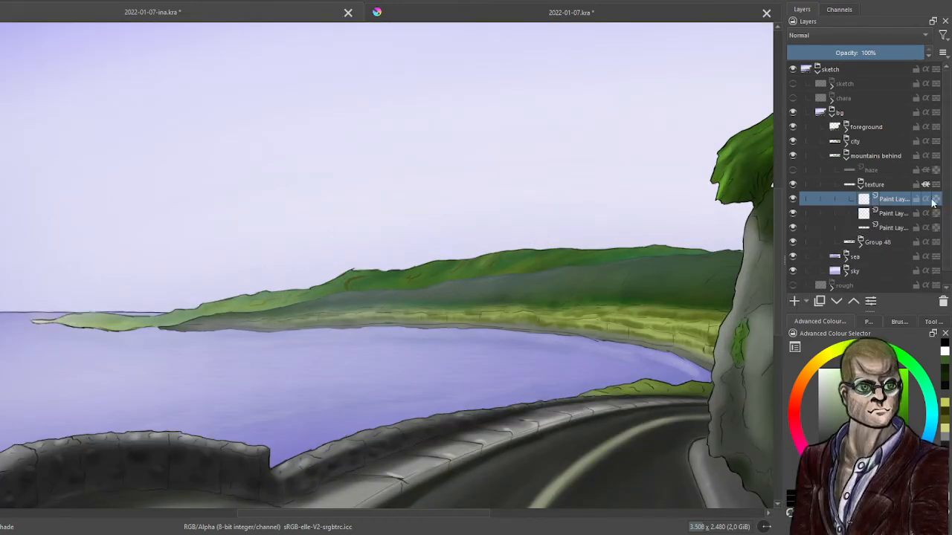
click(890, 215)
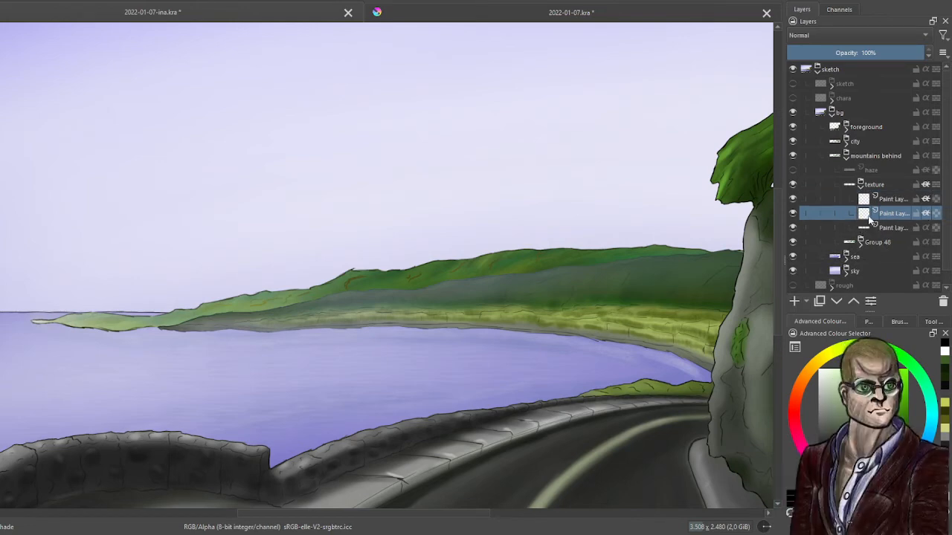
scroll(554, 273, up, 1)
scroll(554, 274, down, 1)
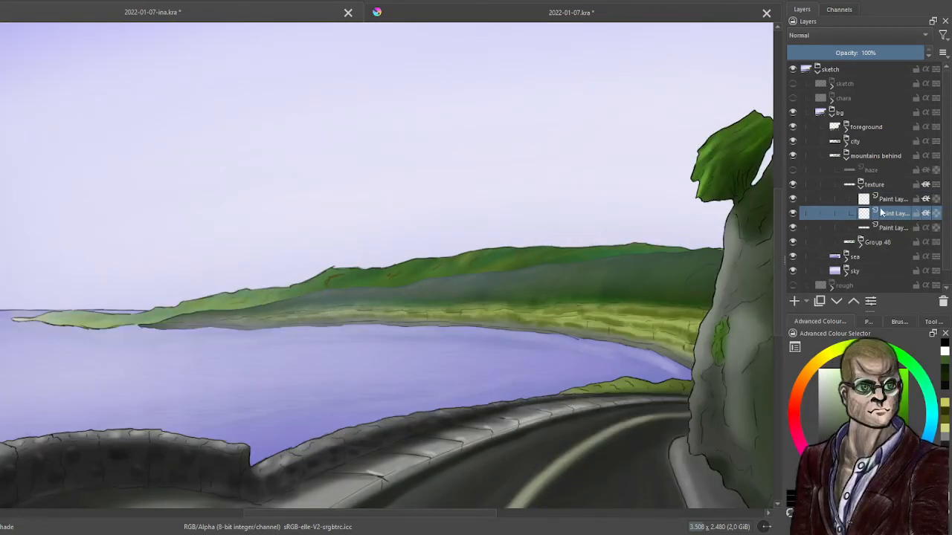
Show the haze layer and delete the two empty paint layers from the texture group.
click(793, 170)
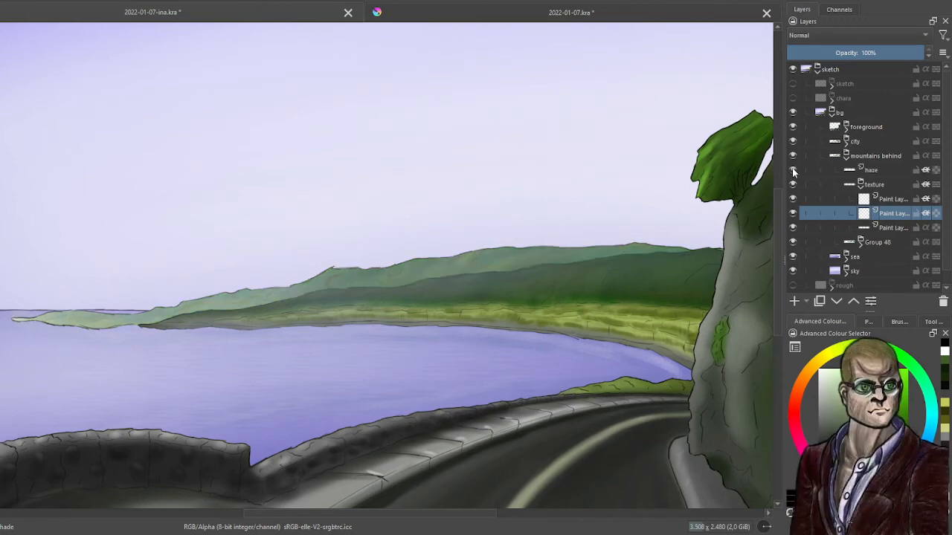
scroll(424, 386, down, 1)
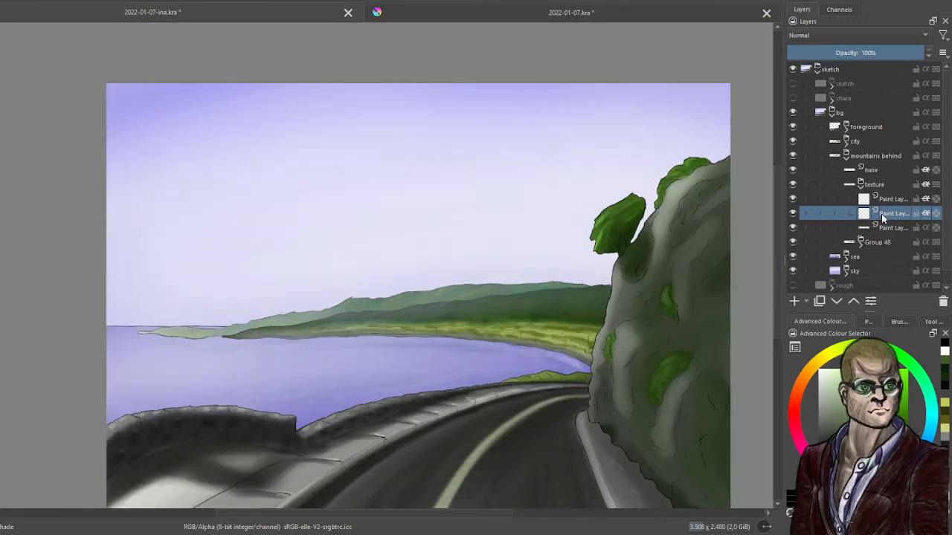
click(943, 301)
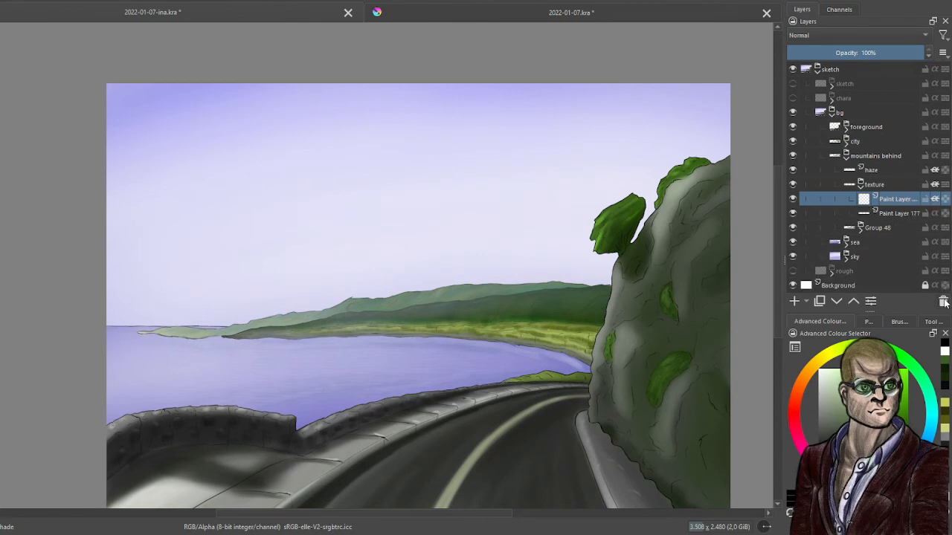
click(943, 301)
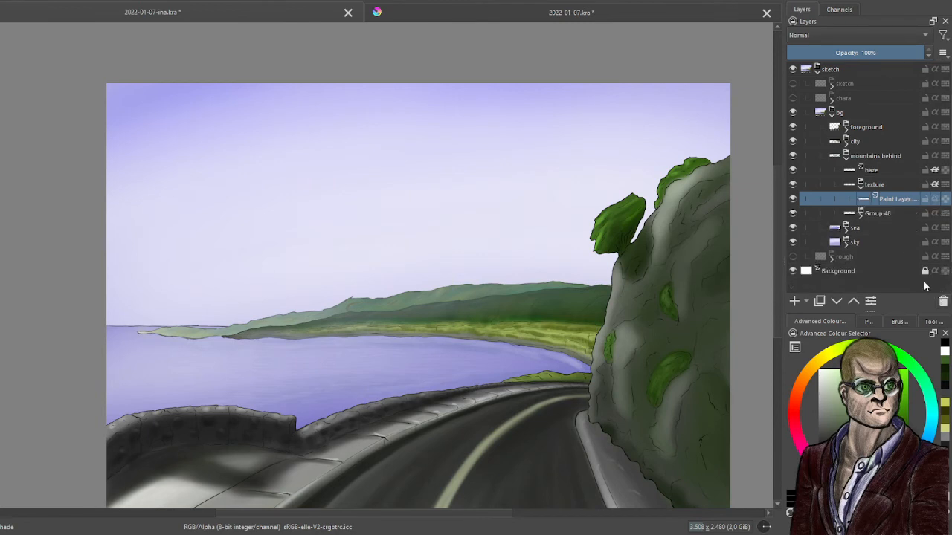
Collapse the texture and mountains behind groups and view the whole painting.
click(860, 185)
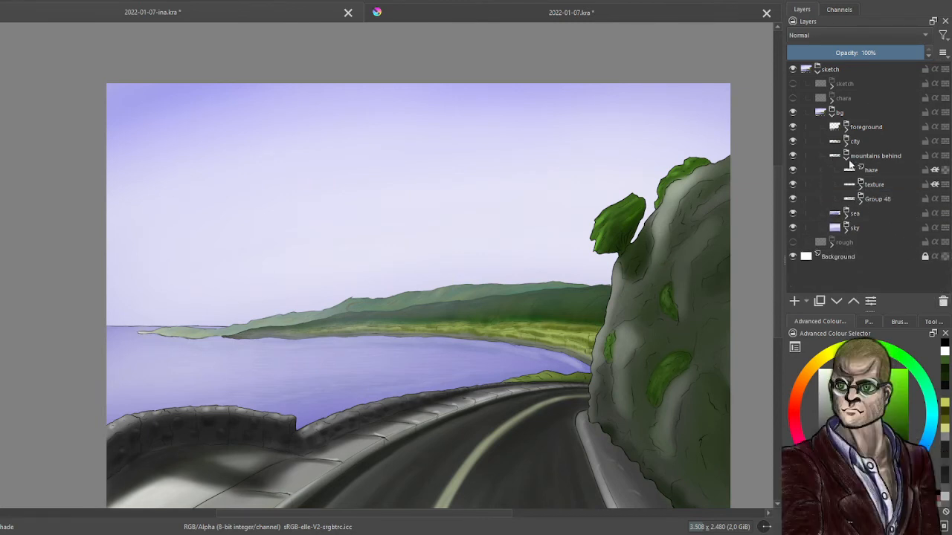
click(845, 155)
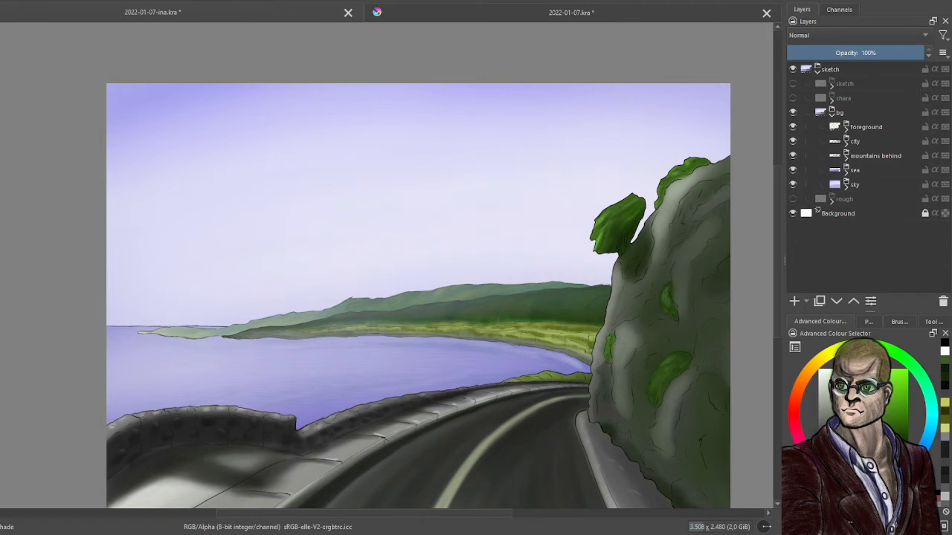
scroll(421, 297, down, 3)
scroll(419, 251, down, 1)
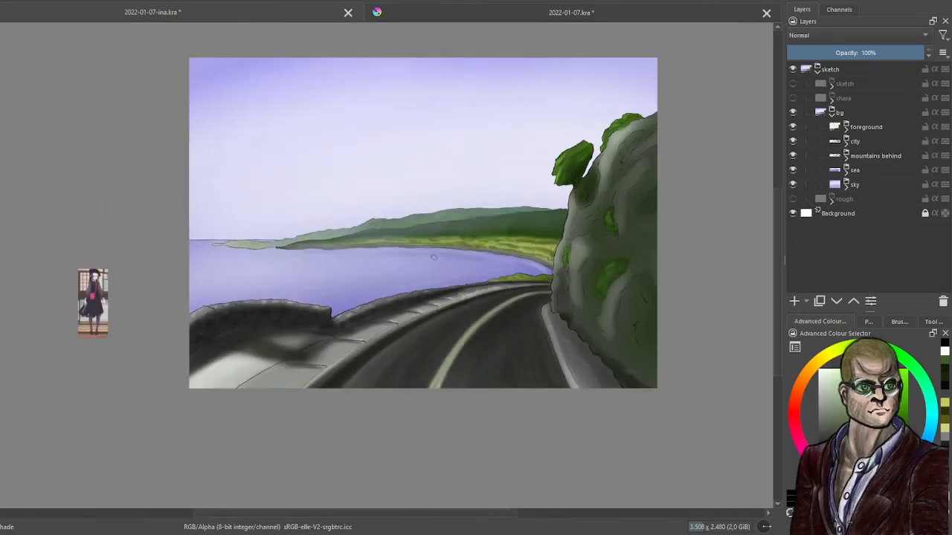
Centre the whole painting in view and save the file.
drag(430, 256, 419, 291)
scroll(425, 292, up, 1)
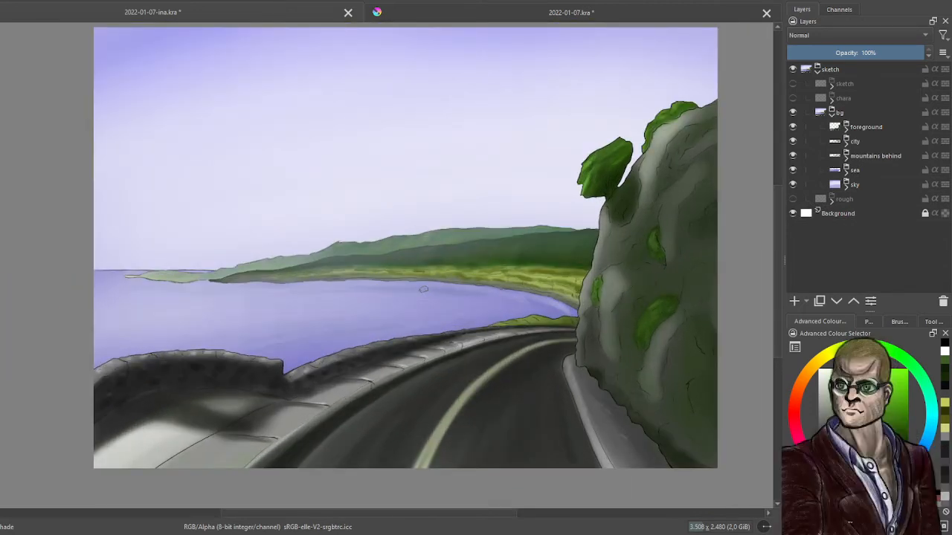
key(ctrl)
key(ctrl+s)
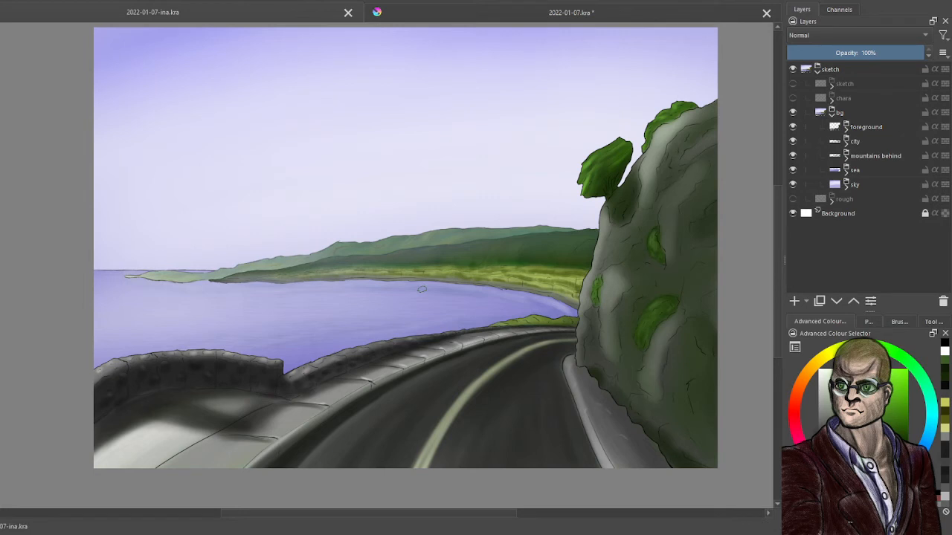
Show and expand the chara group, then briefly toggle the visibility of the Copy of take 1 group.
click(793, 98)
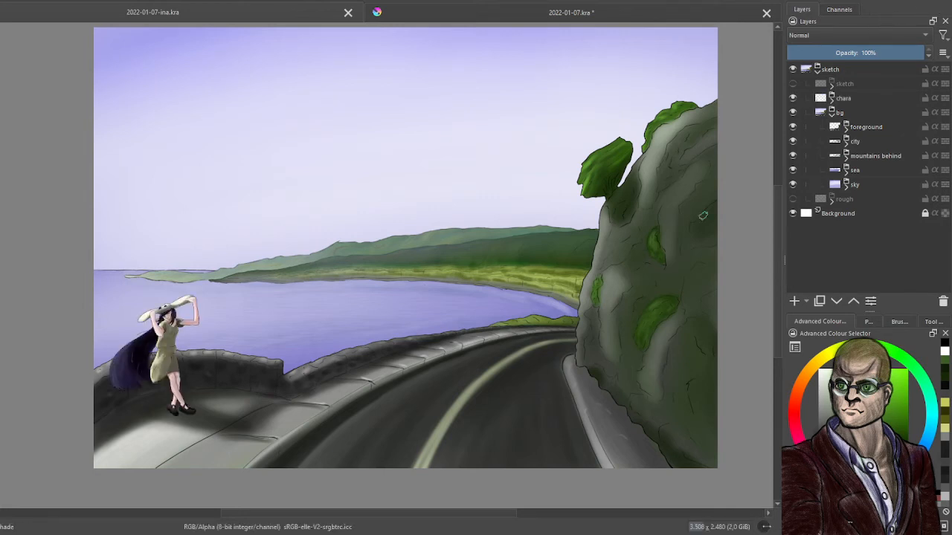
drag(237, 339, 420, 278)
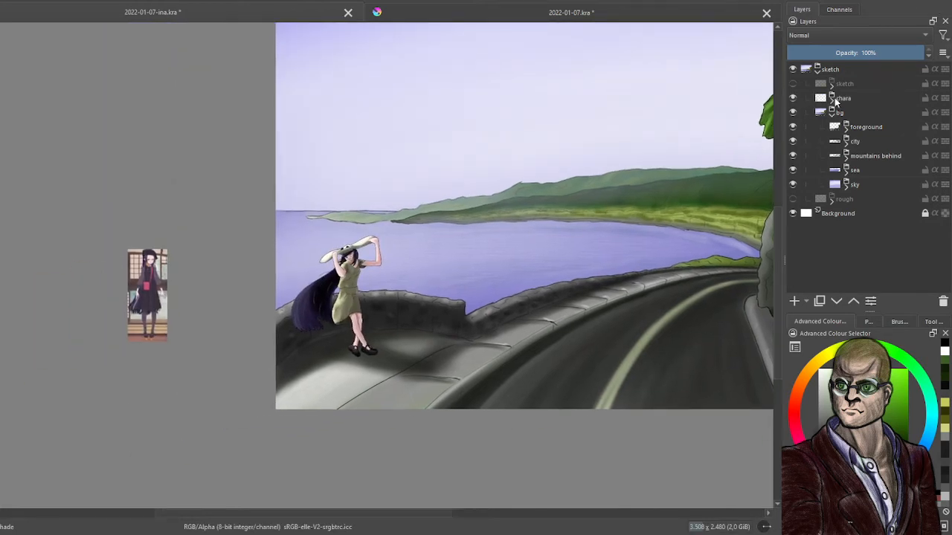
click(833, 98)
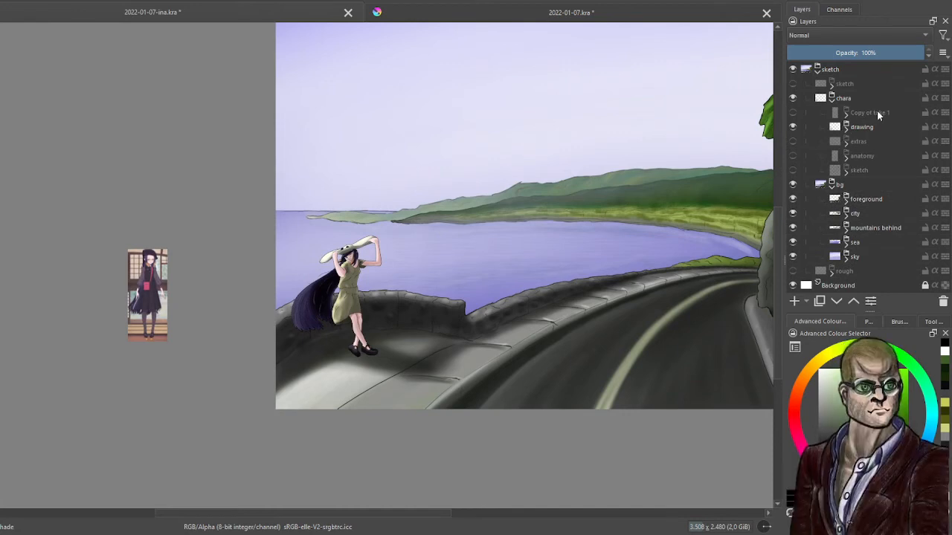
click(793, 112)
click(793, 113)
Add a paint layer above Copy of take 1 in the chara group and place it in its own group.
click(872, 115)
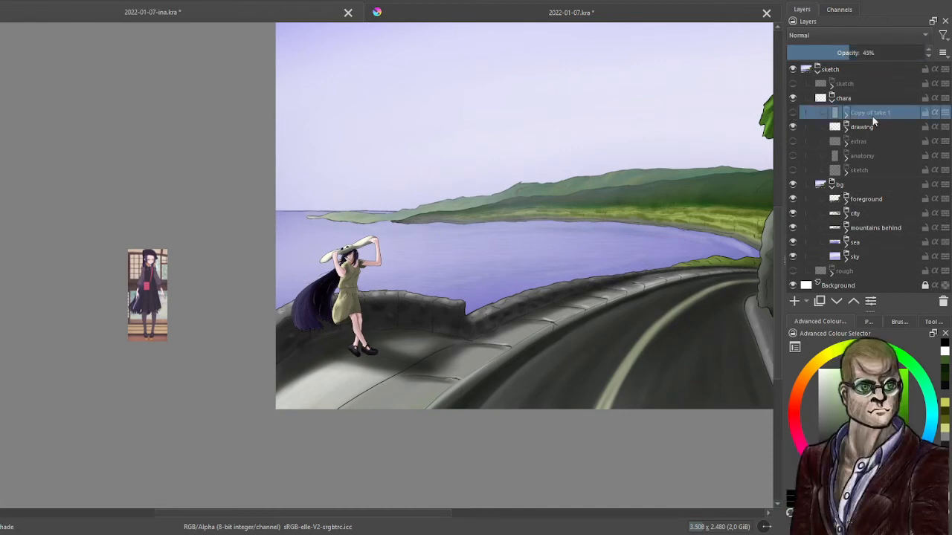
click(794, 301)
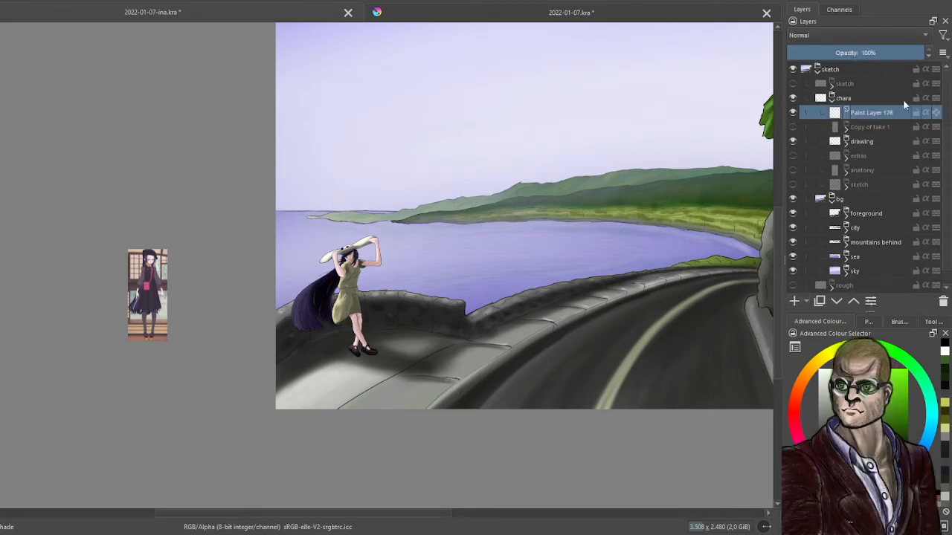
key(ctrl+g)
Rename the Copy of take 1 group as structure.
double_click(880, 137)
text(s)
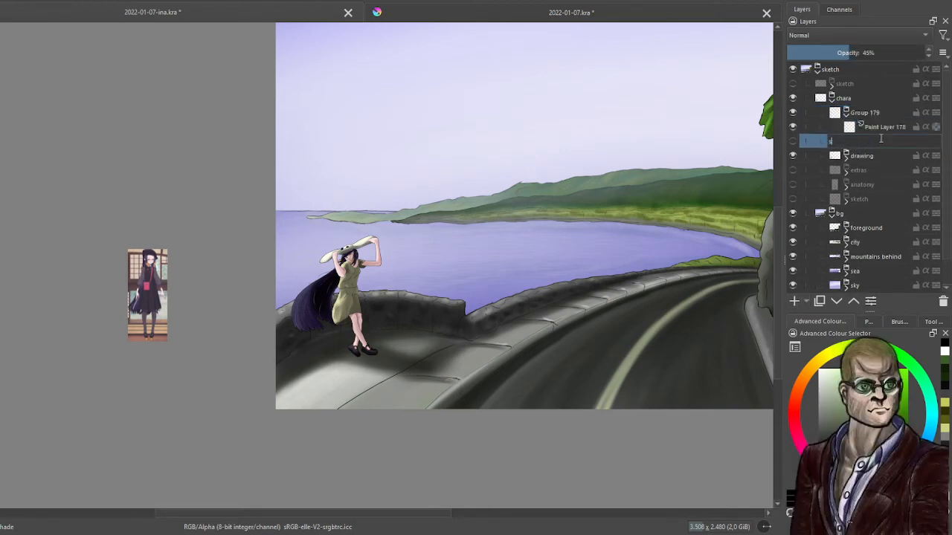
text(tructure)
key(Return)
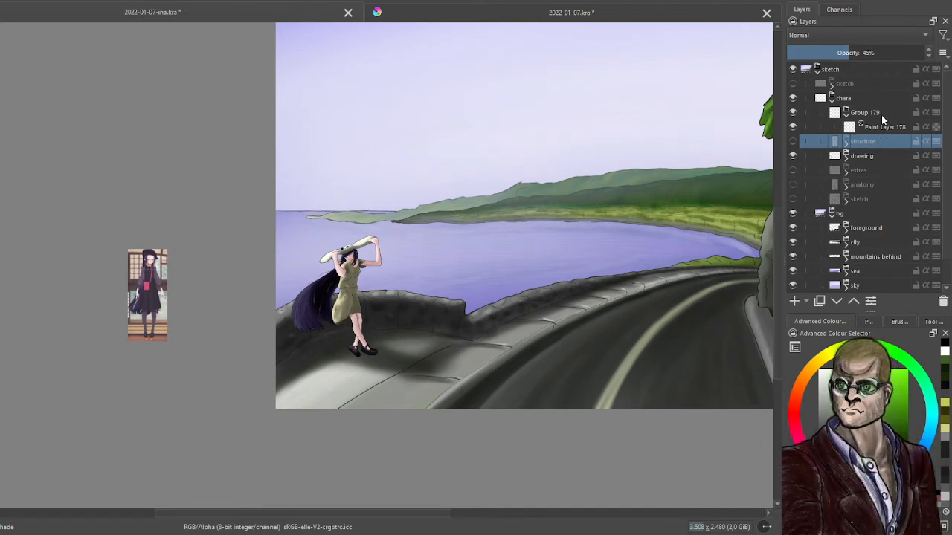
Rename the new group above structure as texture and turn on alpha inheritance for it.
double_click(882, 114)
text(textur)
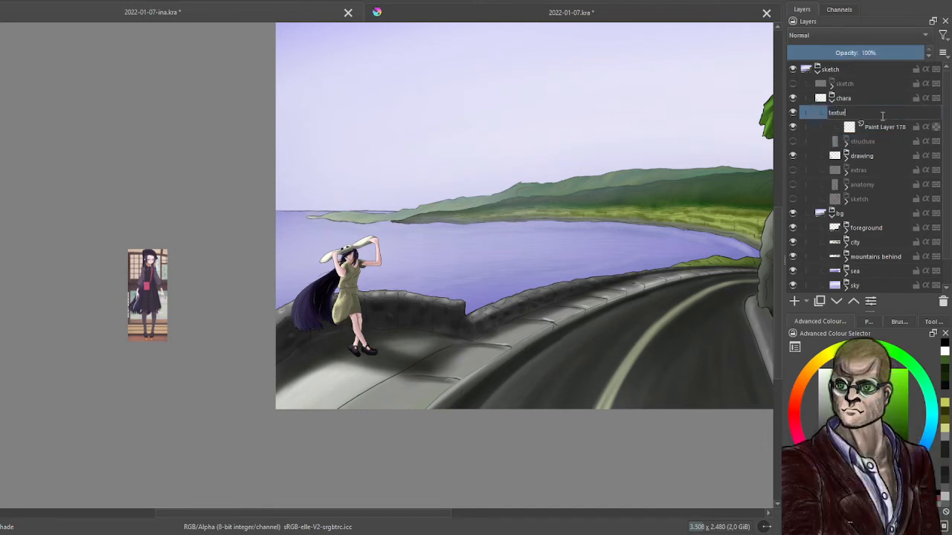
text(e)
key(Return)
click(885, 127)
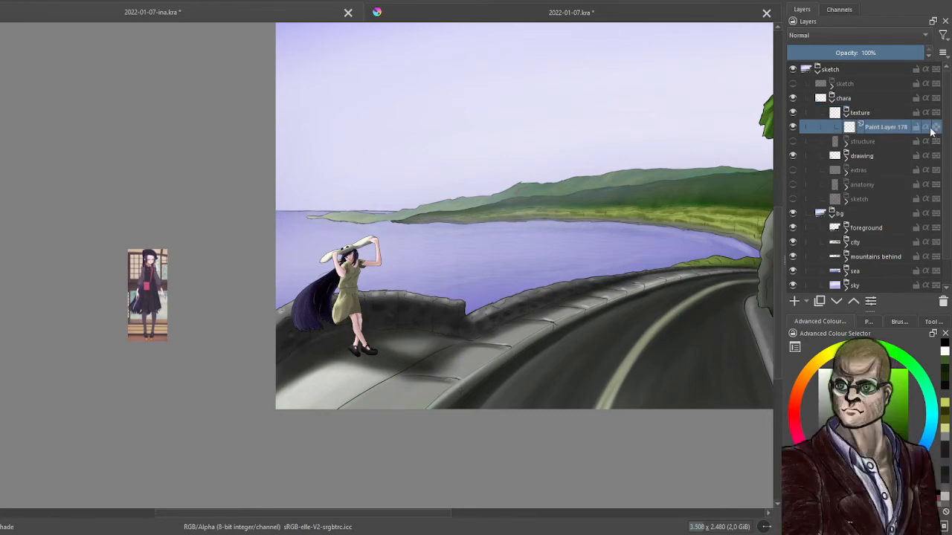
click(925, 112)
Rename the character's texture group as tex chara.
scroll(374, 251, up, 3)
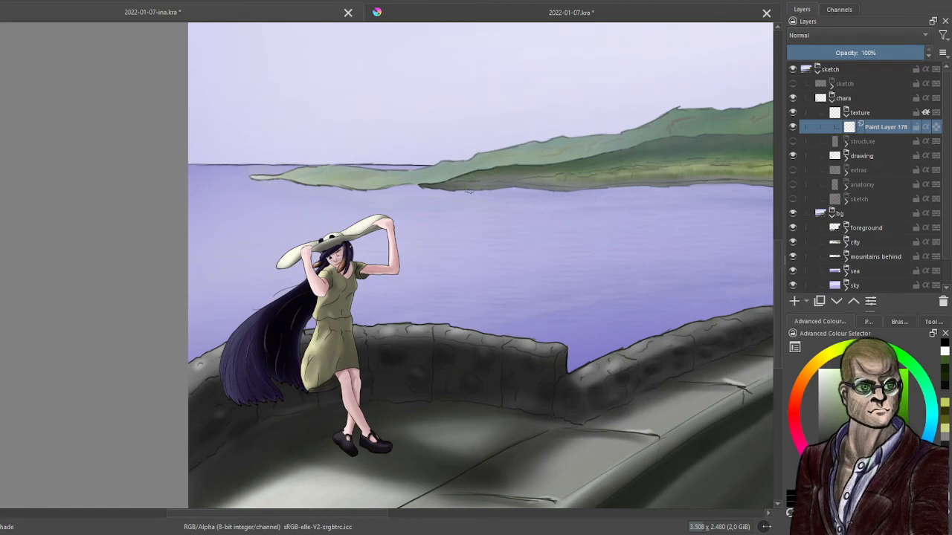
scroll(292, 264, up, 3)
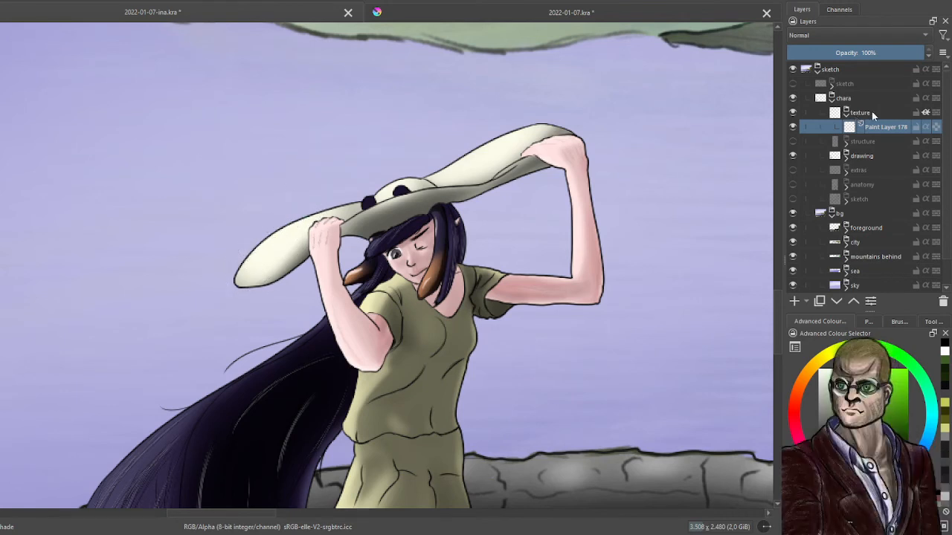
double_click(863, 113)
text(tex)
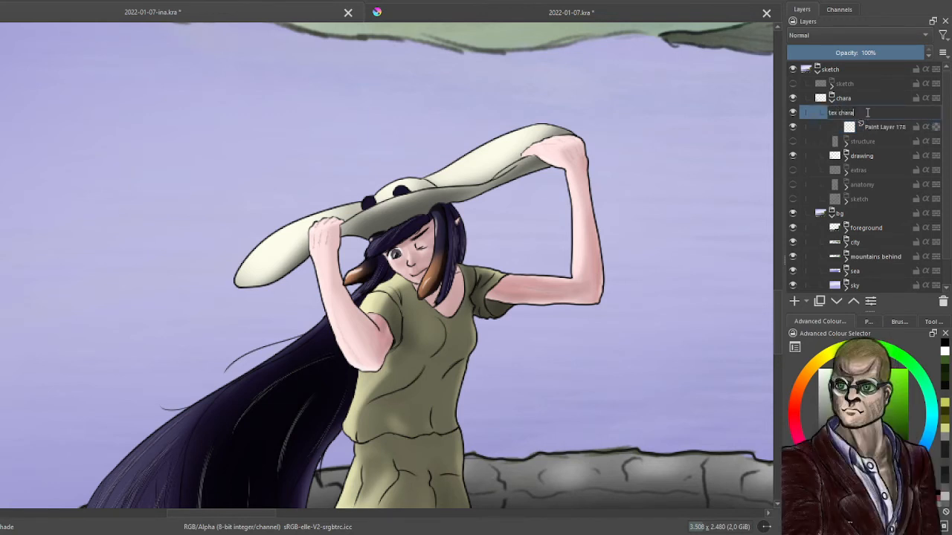
text( chara)
key(Return)
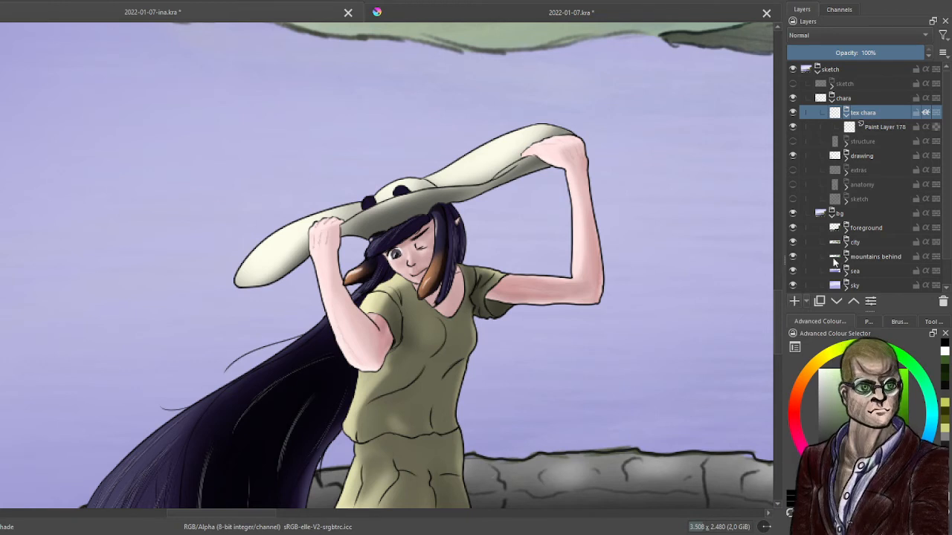
Add a paint layer above tex chara, wrap it in a group named tex cloth, and turn on the group's alpha inheritance.
click(794, 301)
click(855, 302)
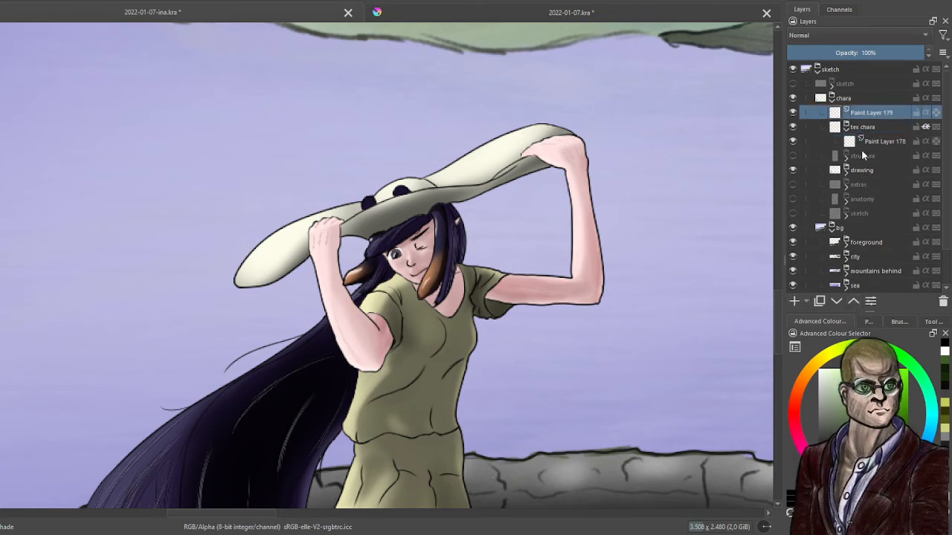
key(ctrl+g)
double_click(869, 113)
text(te)
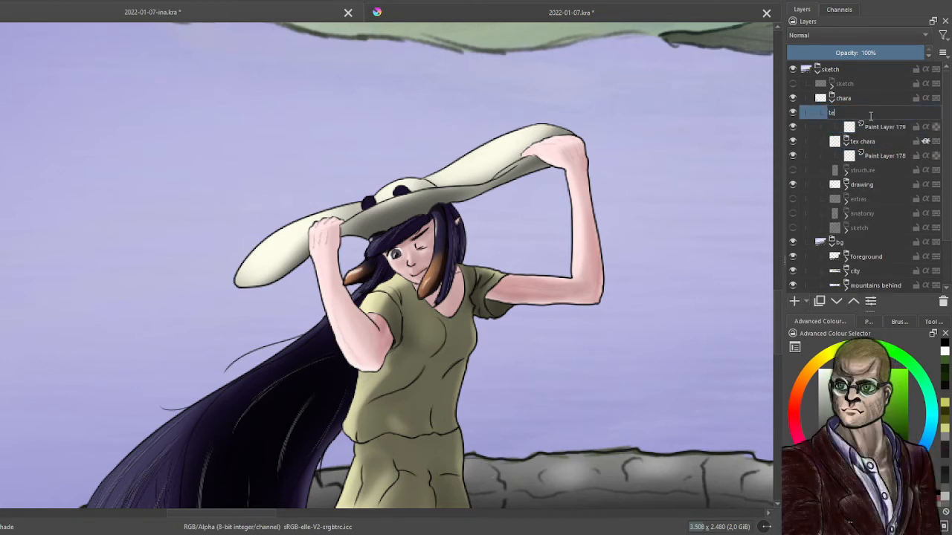
text(x cloth)
key(Return)
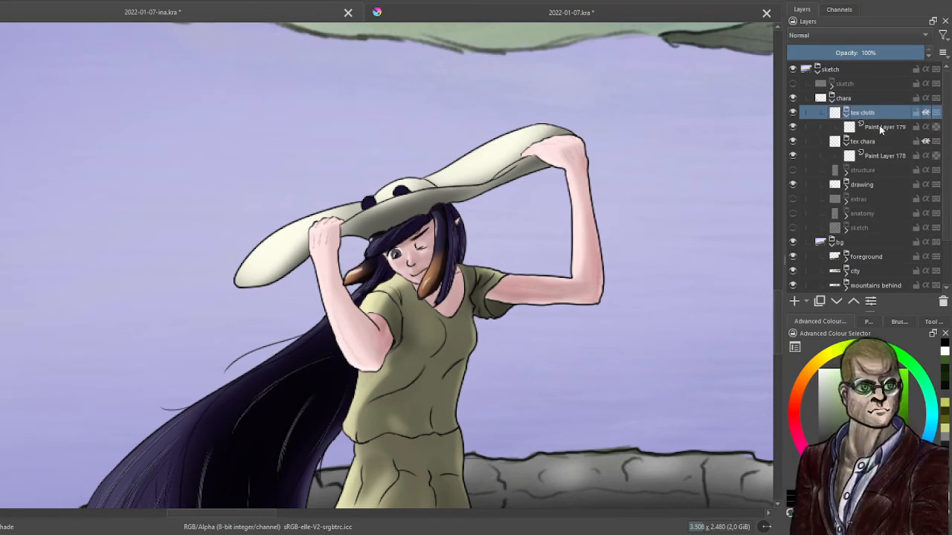
Brush fabric texture over the character's hat and dress on the paint layer inside tex cloth.
click(881, 128)
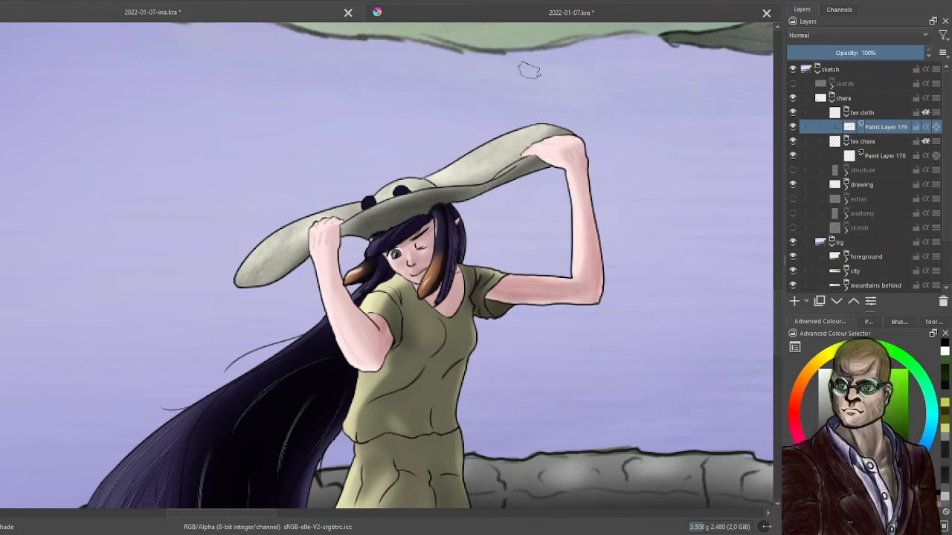
scroll(492, 156, down, 4)
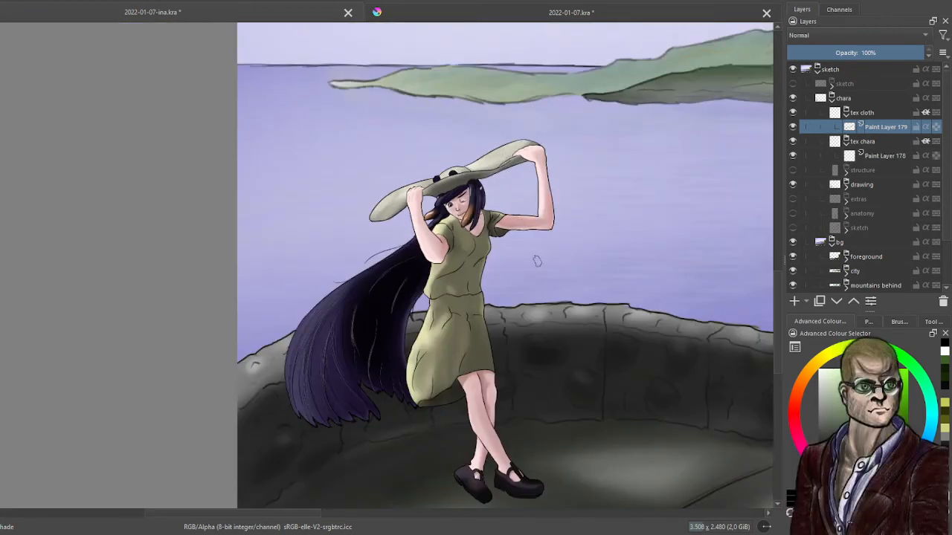
scroll(494, 230, up, 2)
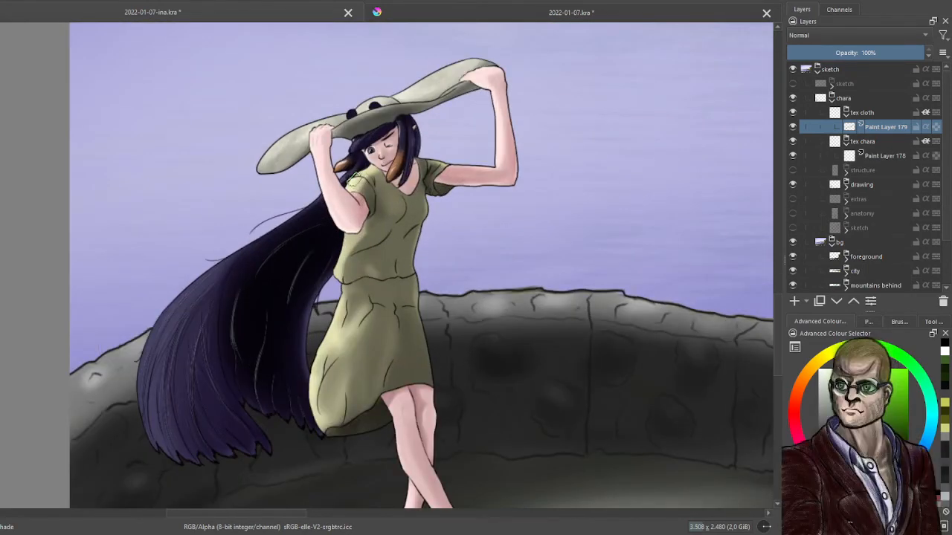
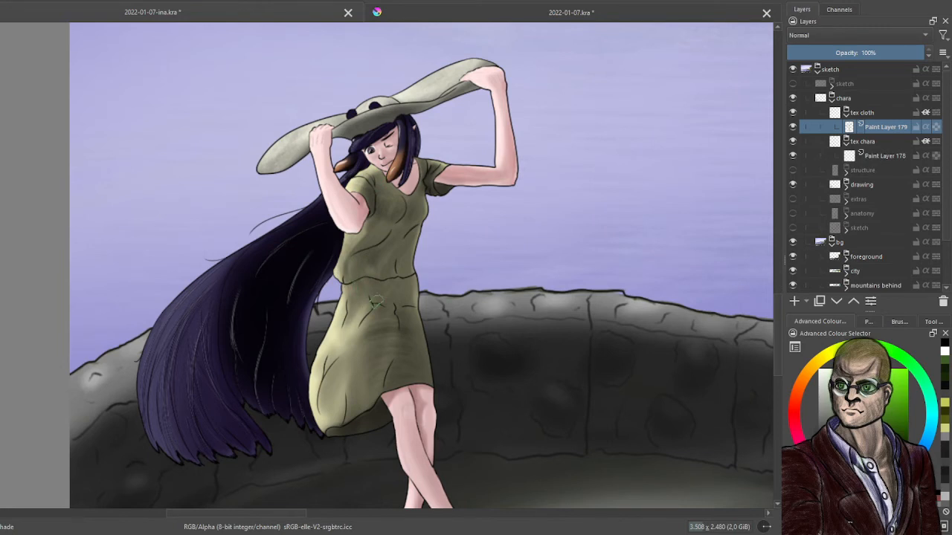
drag(349, 314, 314, 401)
drag(336, 321, 320, 424)
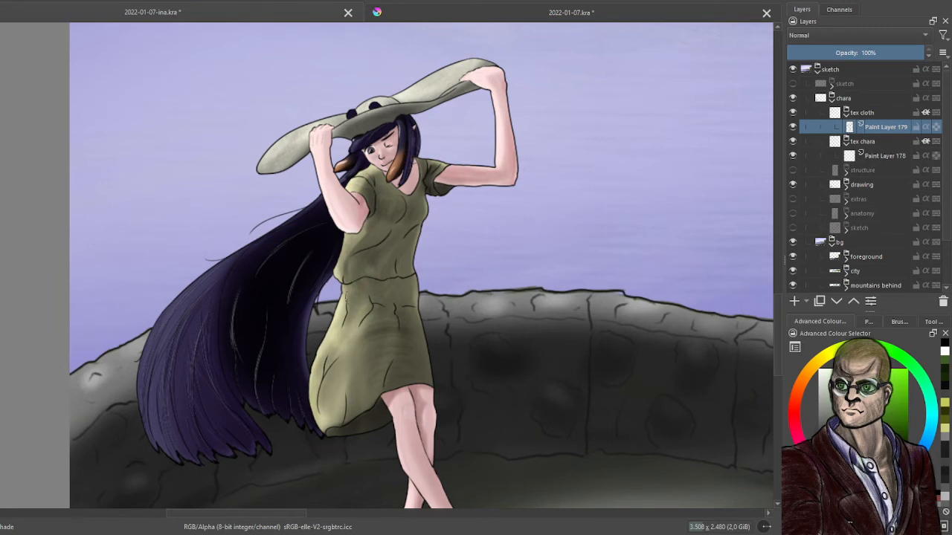
mouse_move(338, 312)
mouse_down()
mouse_move(328, 357)
mouse_move(342, 394)
mouse_move(316, 439)
mouse_up()
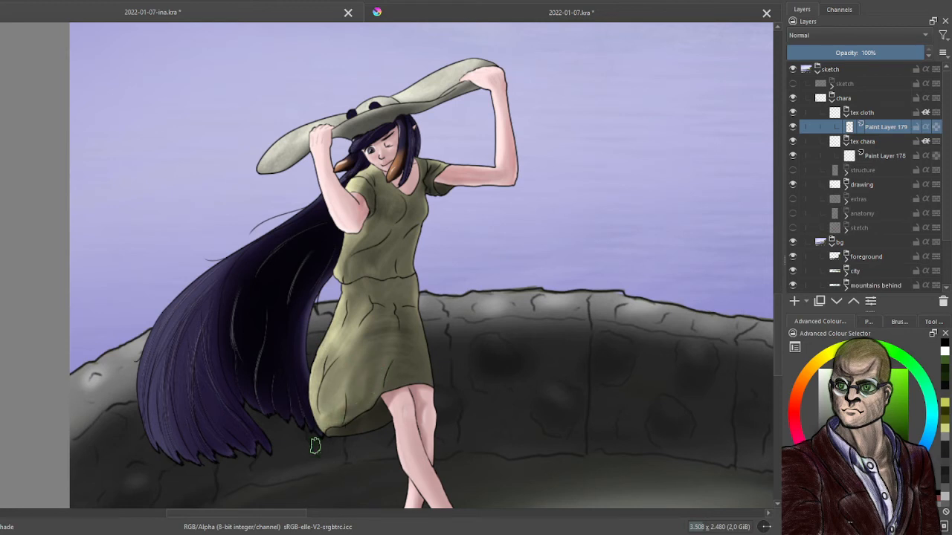
mouse_move(376, 406)
mouse_down()
mouse_move(325, 445)
mouse_move(330, 432)
mouse_move(390, 408)
mouse_move(351, 446)
mouse_up()
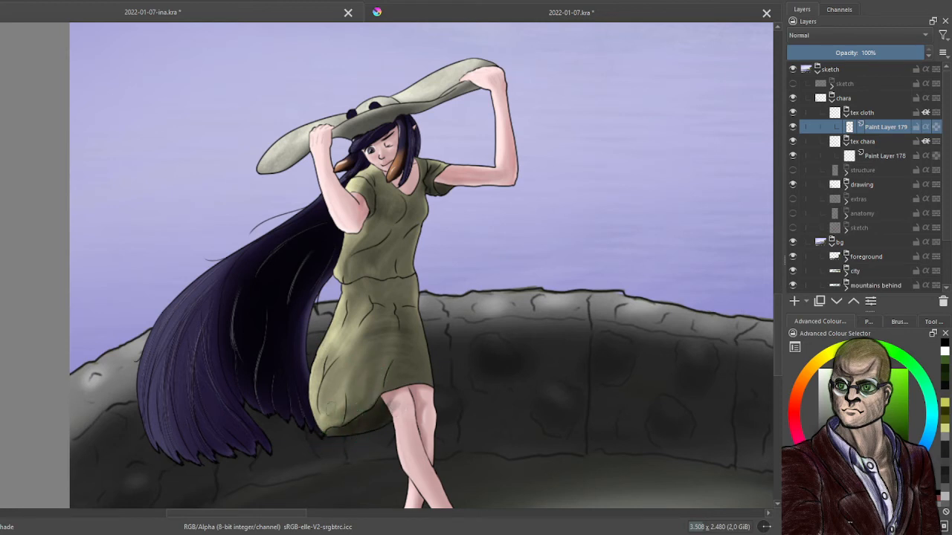
Add a second paint layer with alpha inheritance in tex cloth and softly lighten the hat with a large round brush.
click(794, 301)
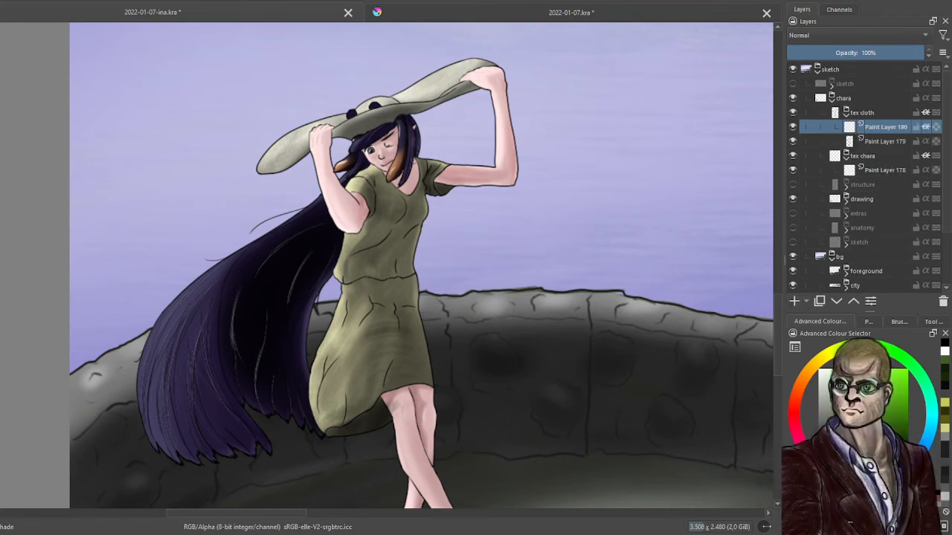
click(896, 321)
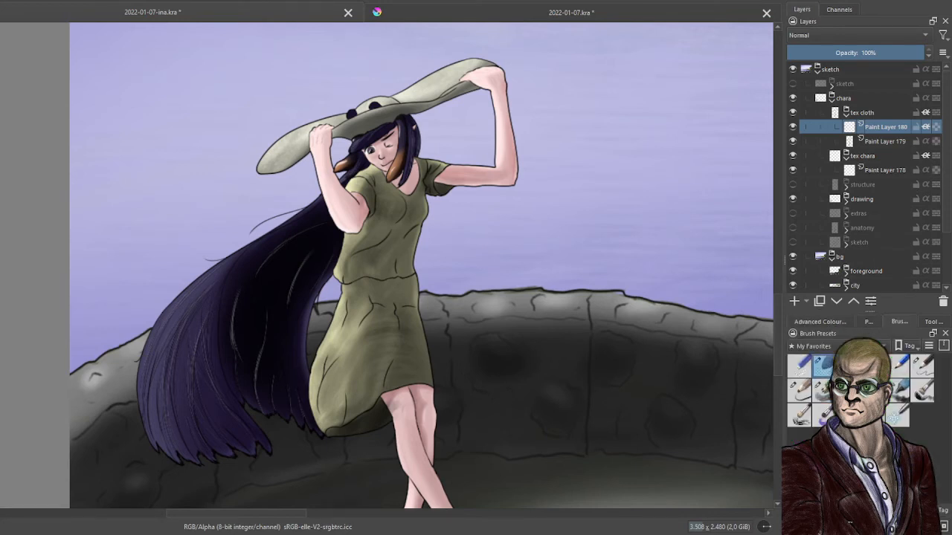
click(839, 320)
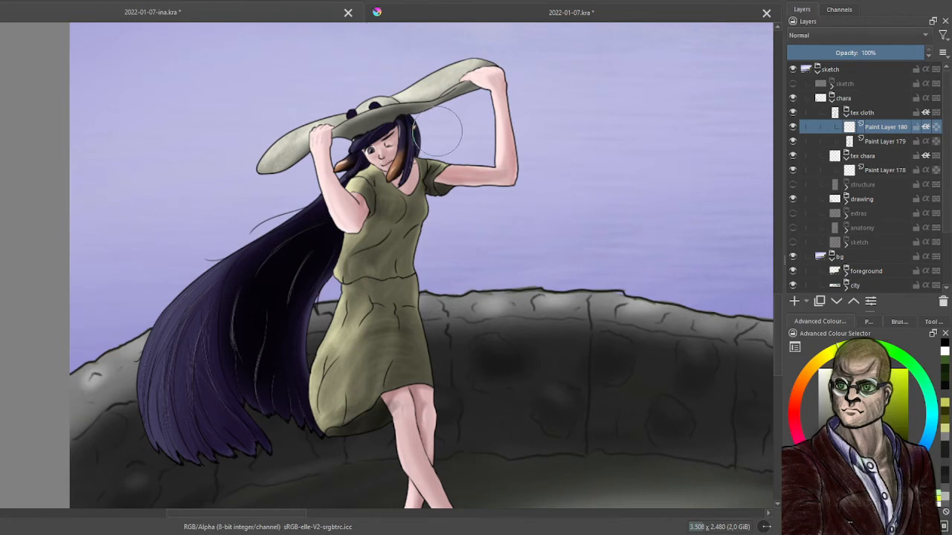
drag(368, 135, 499, 95)
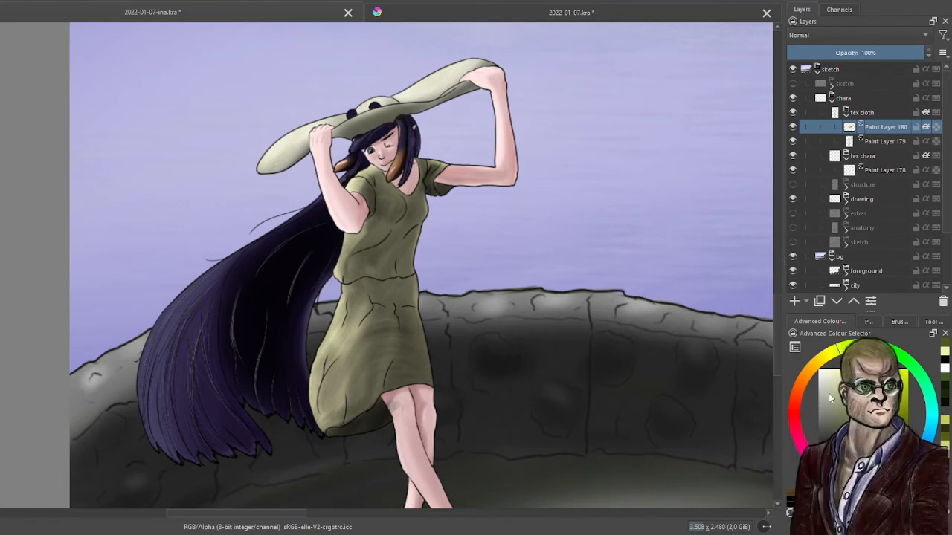
Choose a muted yellow-green, undo the trial dab on the skirt, and softly shade the dress down to its hem.
click(834, 395)
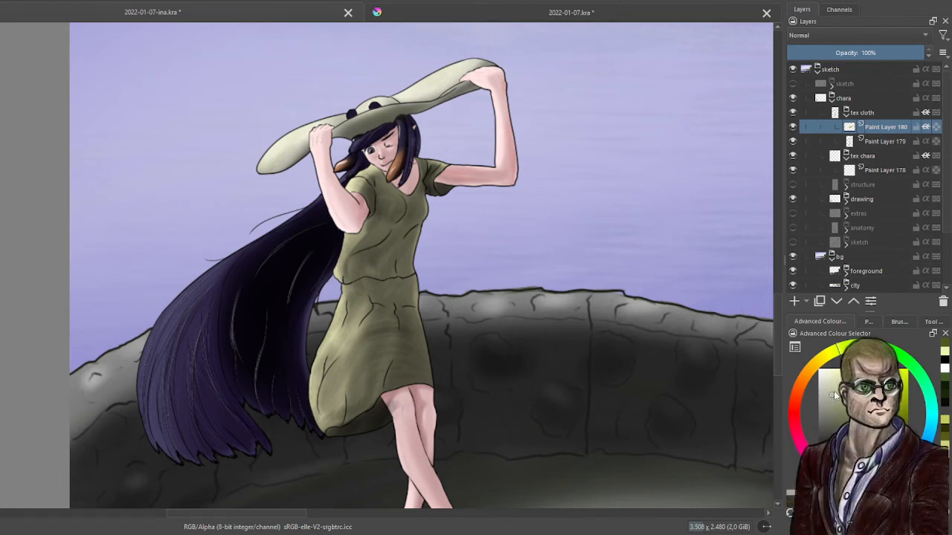
click(366, 304)
key(ctrl+z)
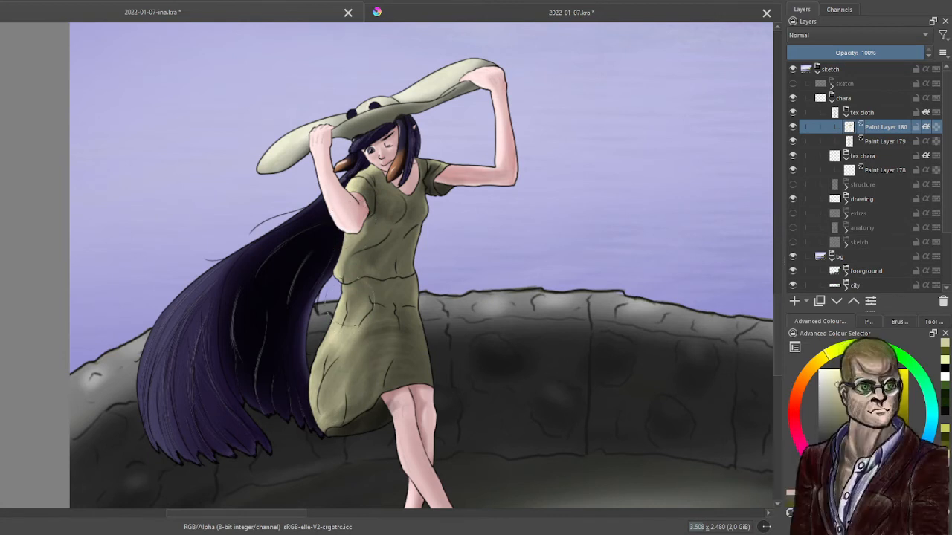
drag(328, 417, 321, 437)
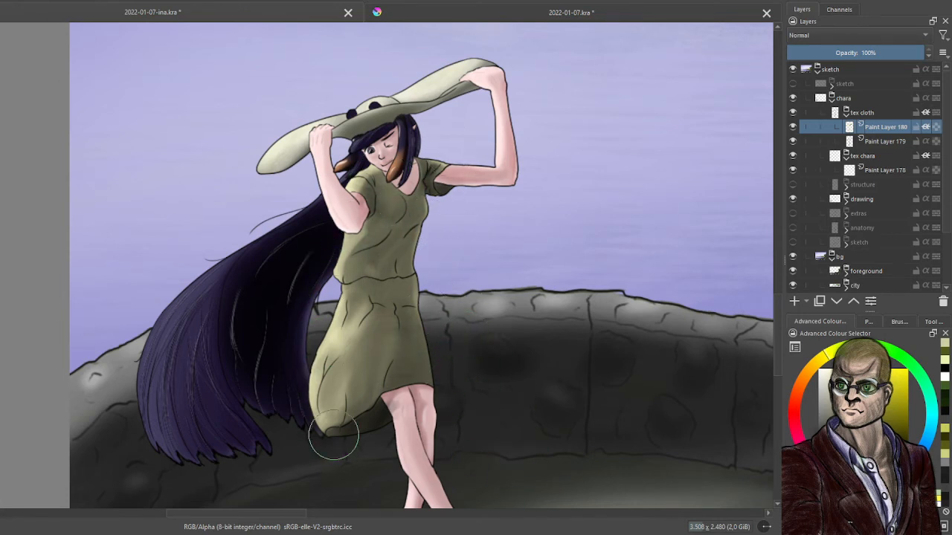
Try alpha inheritance on Paint Layer 179 in tex cloth, turn it back off, and return to Paint Layer 180.
scroll(459, 394, down, 2)
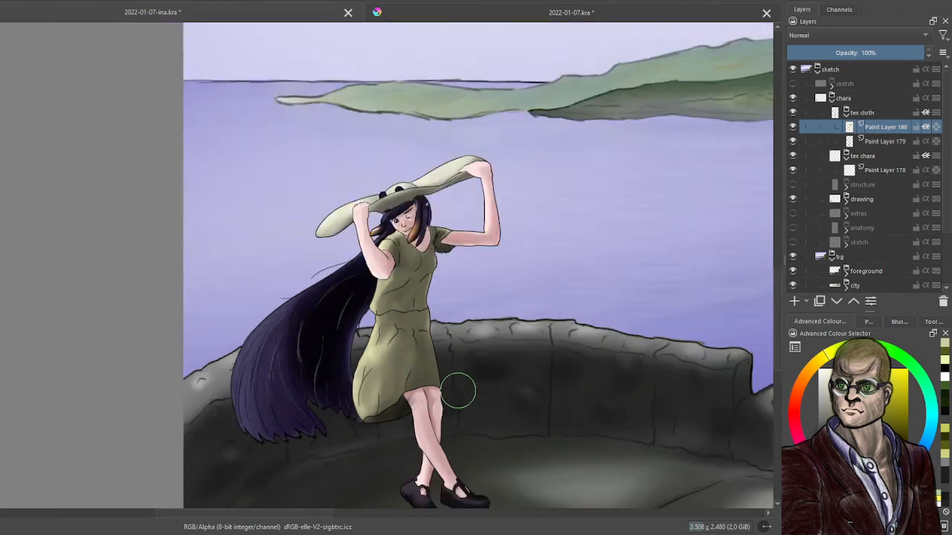
scroll(481, 325, up, 3)
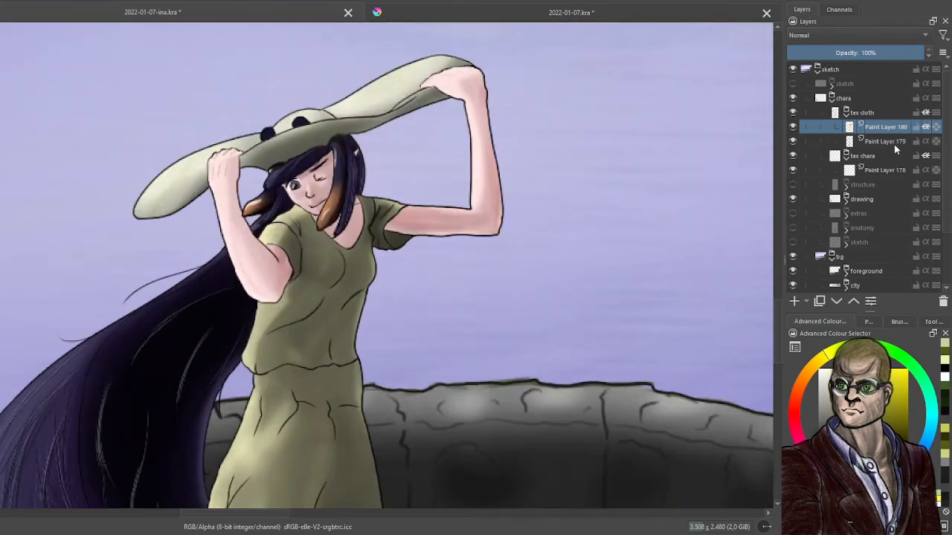
click(894, 144)
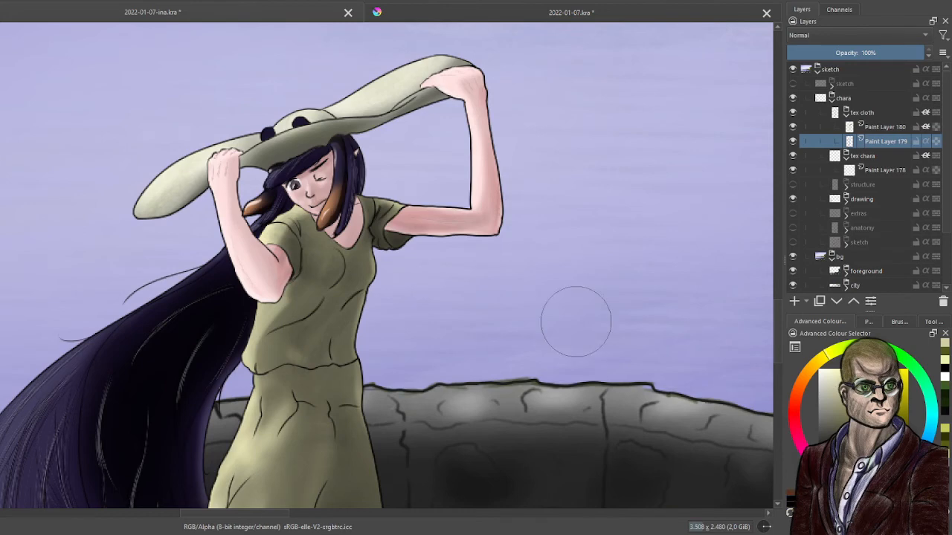
scroll(576, 322, up, 1)
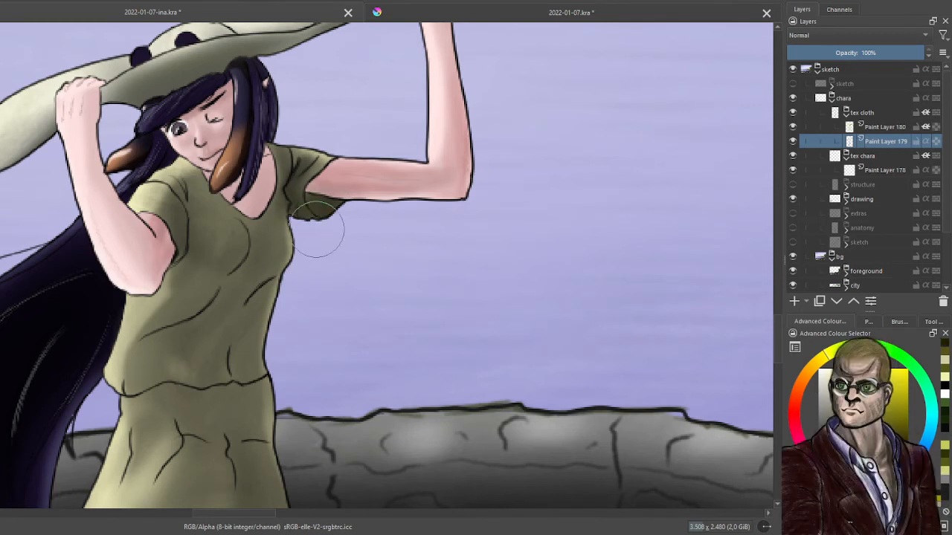
click(929, 143)
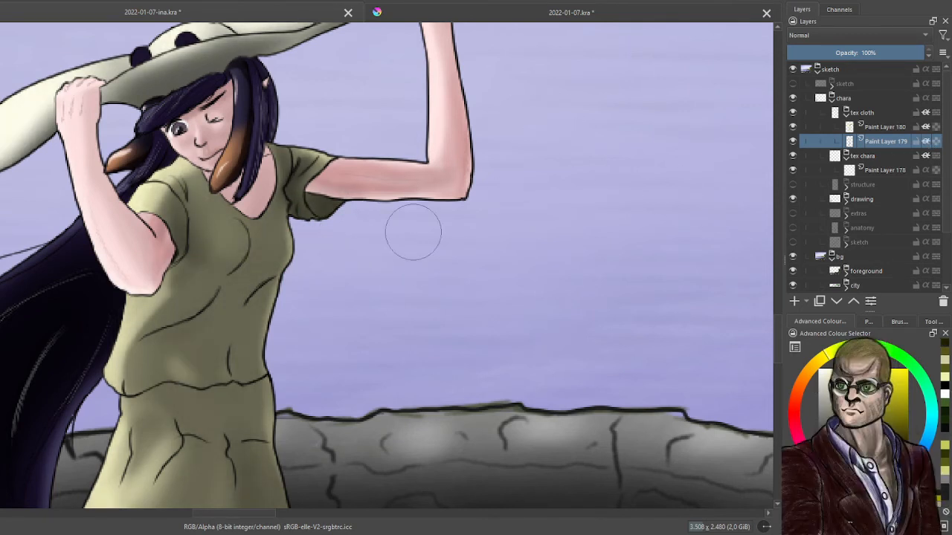
click(928, 144)
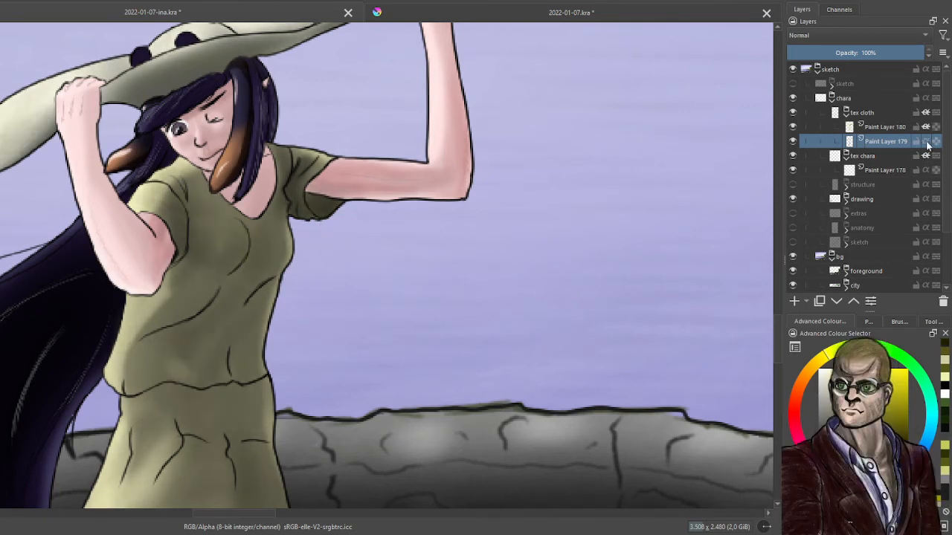
click(888, 130)
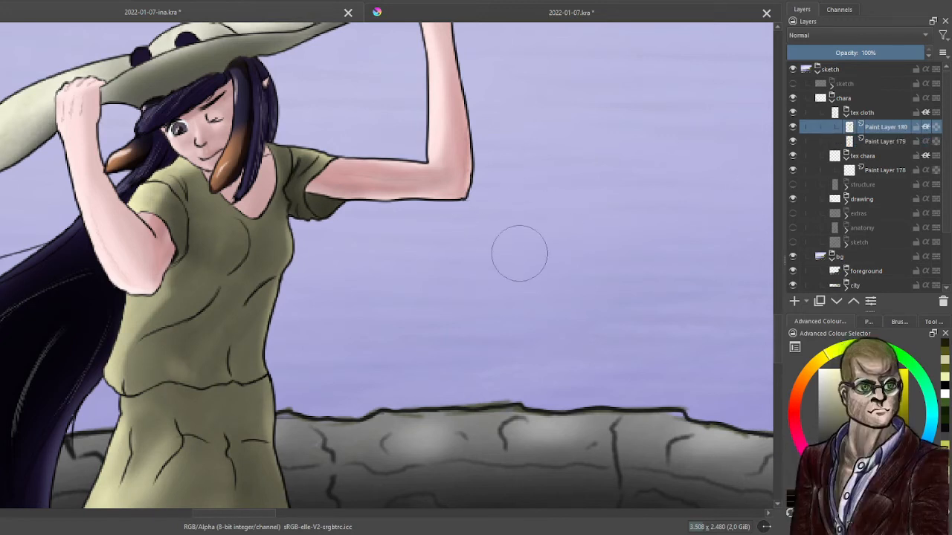
Add a paint layer between the two existing layers in tex cloth, turn on its alpha inheritance, and softly shade the dress.
click(794, 301)
click(837, 301)
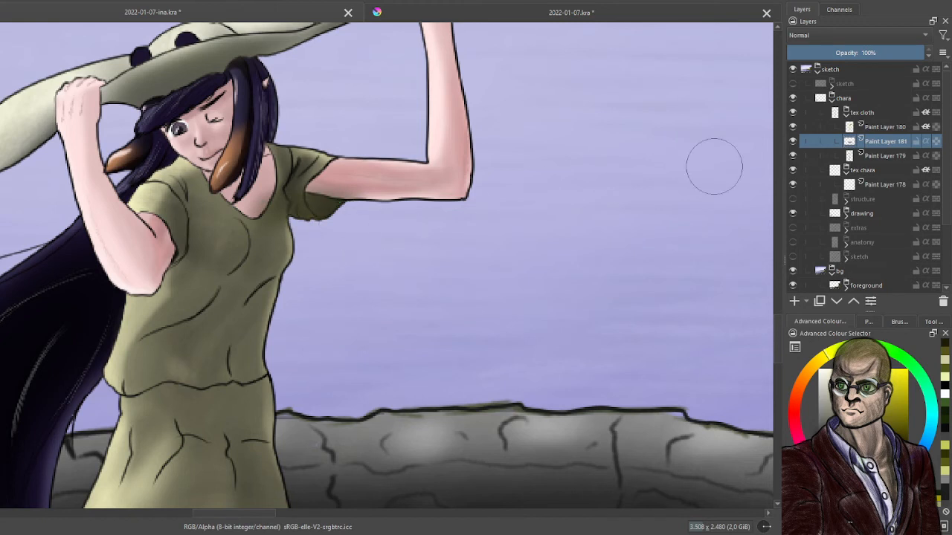
click(926, 142)
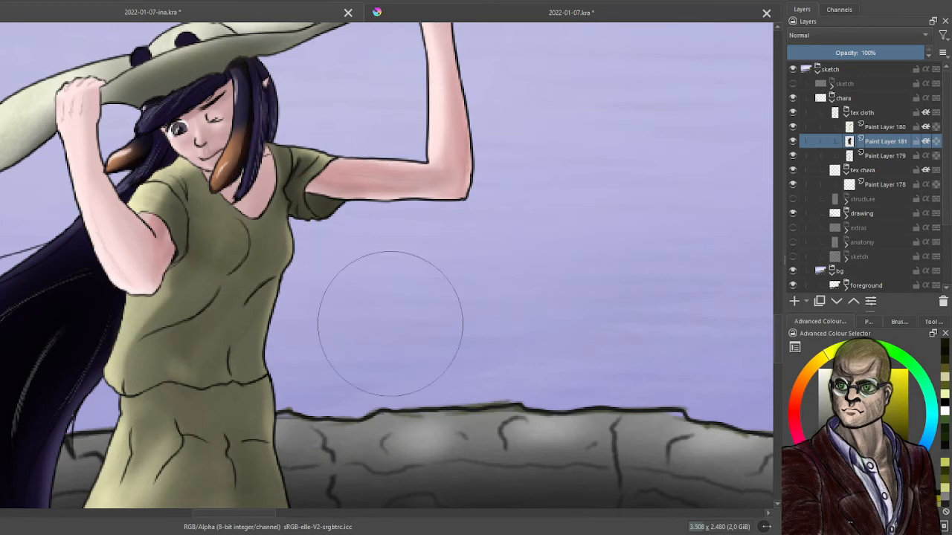
scroll(450, 398, down, 4)
scroll(425, 153, up, 1)
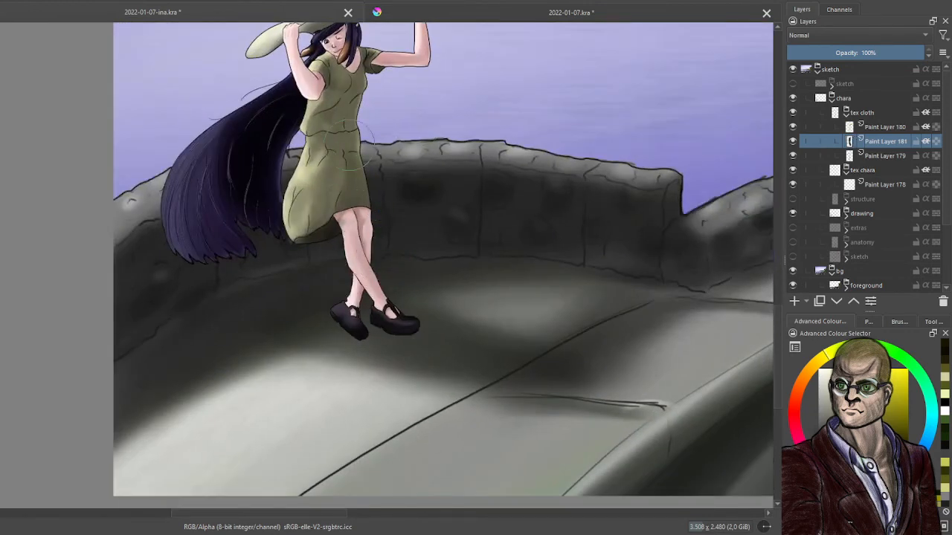
Collapse the tex cloth group and toggle its visibility to compare the hat and dress with and without the texture.
click(891, 155)
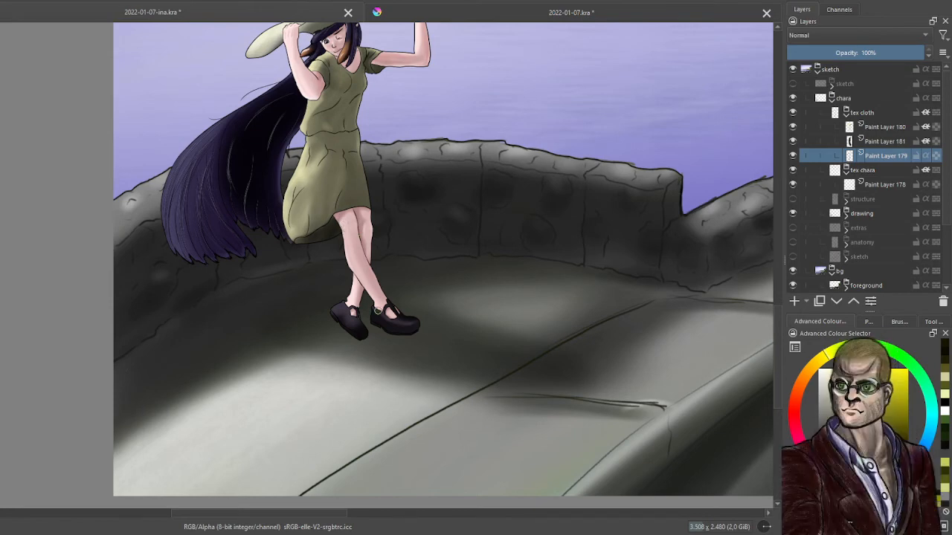
scroll(396, 167, down, 1)
drag(408, 129, 403, 215)
scroll(404, 215, down, 1)
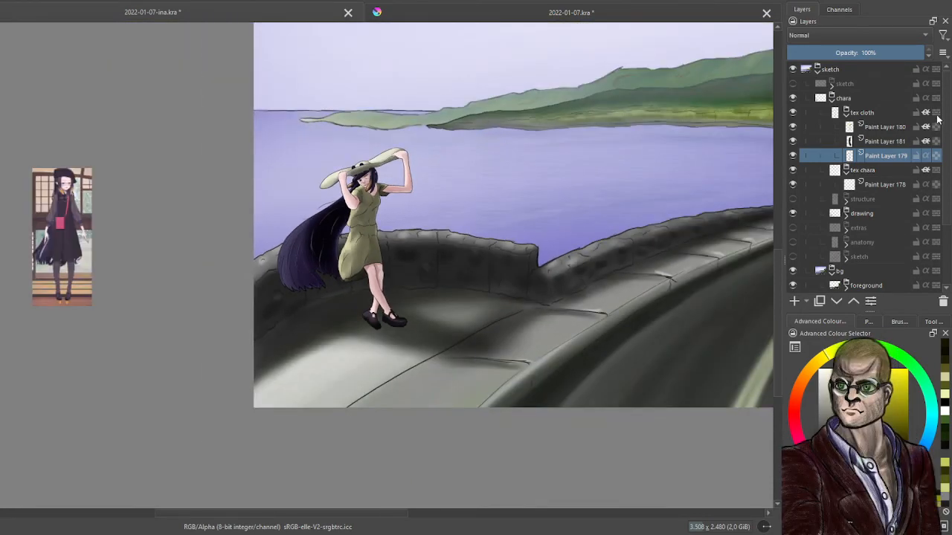
click(847, 112)
scroll(369, 272, up, 2)
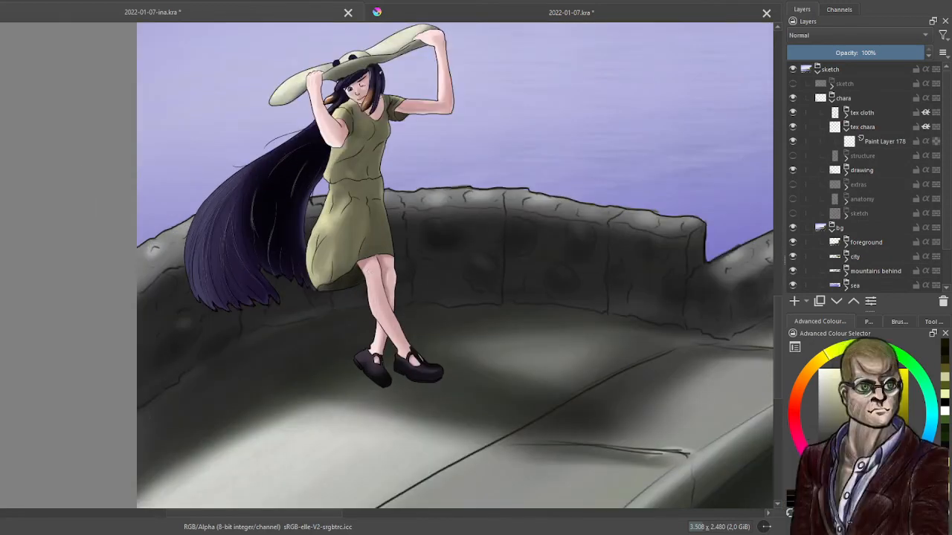
drag(392, 214, 407, 282)
scroll(407, 281, up, 1)
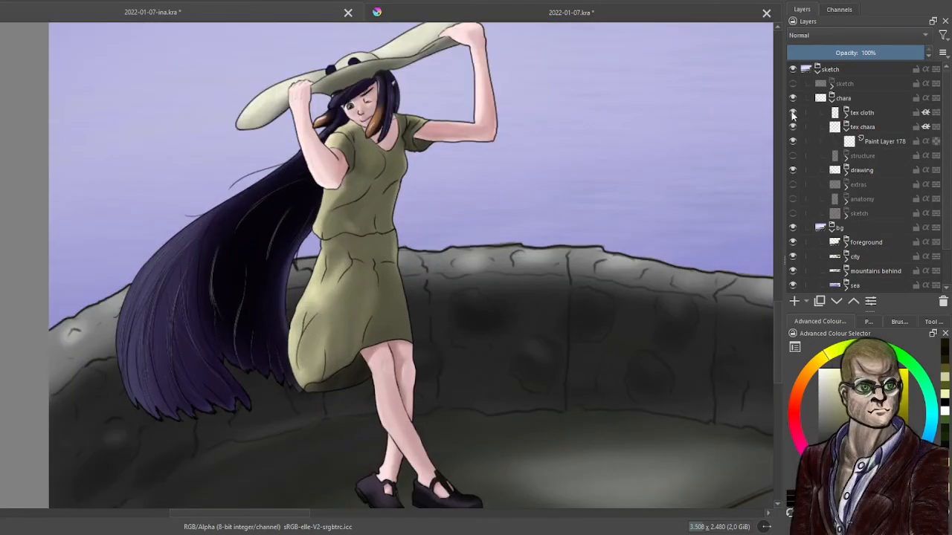
click(793, 112)
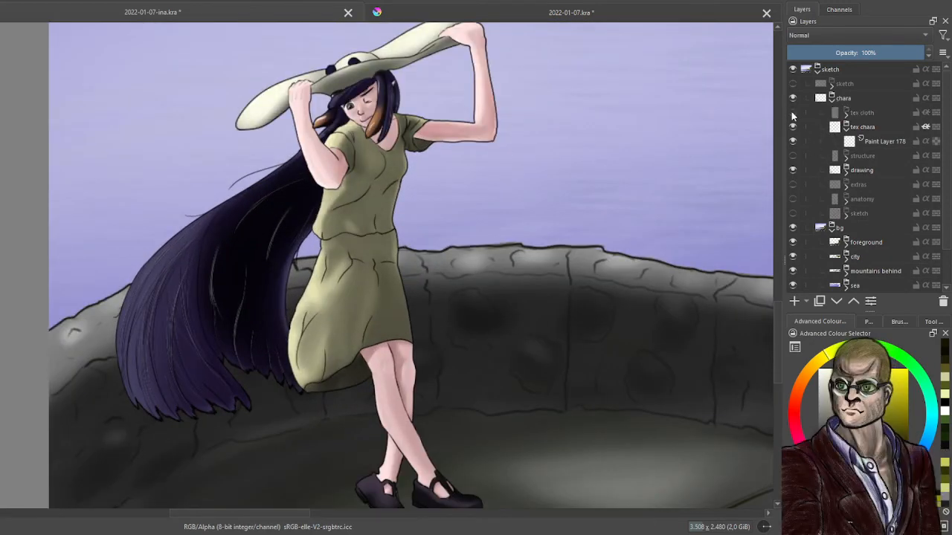
click(793, 113)
click(793, 113)
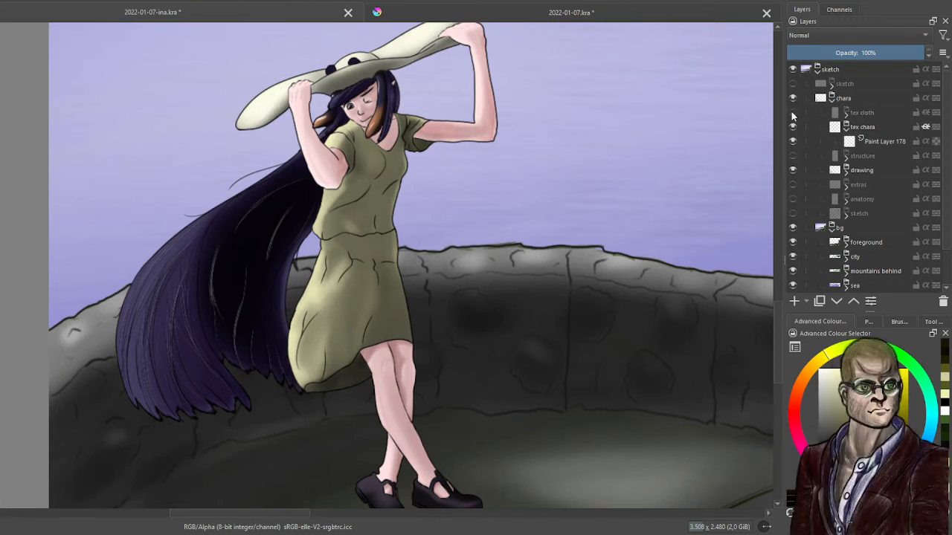
click(792, 113)
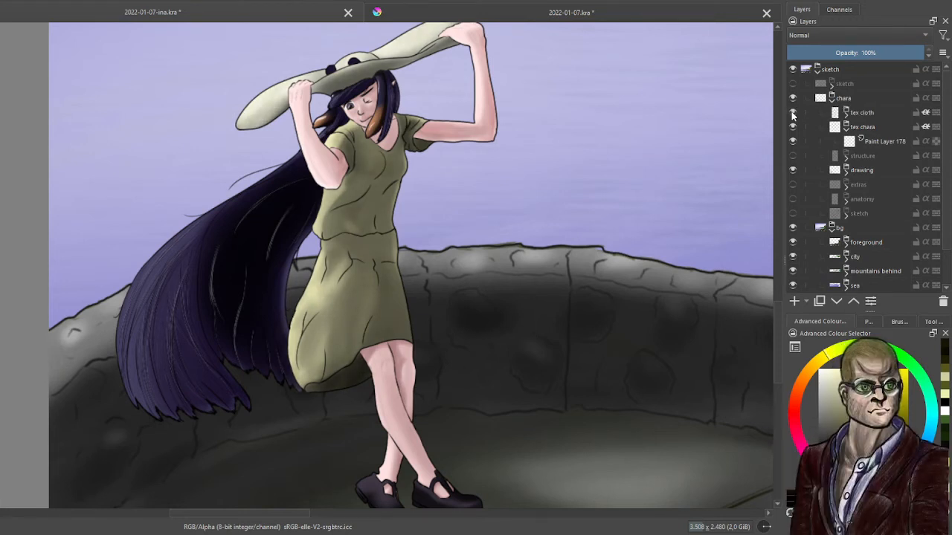
On the paint layer in tex chara, use a textured shade brush to add strand texture to the character's long hair.
click(873, 141)
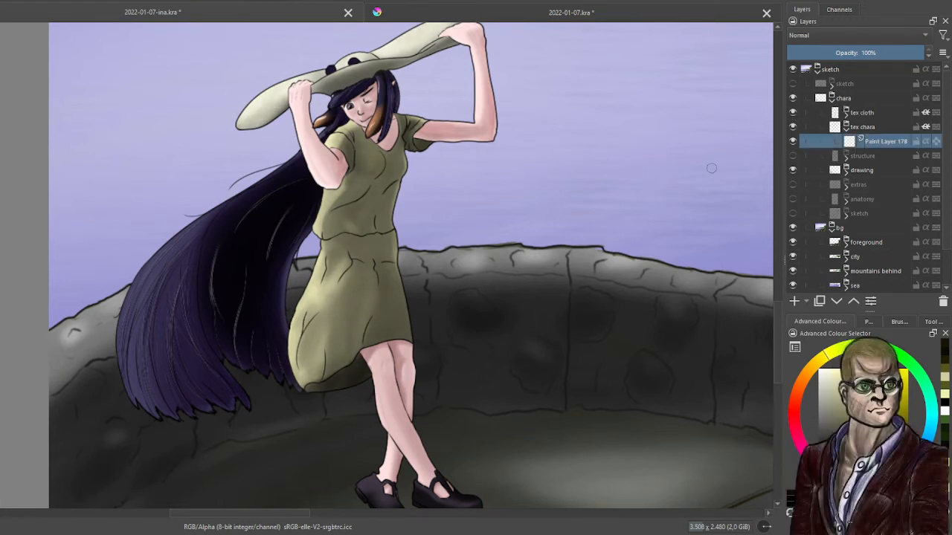
scroll(510, 159, up, 3)
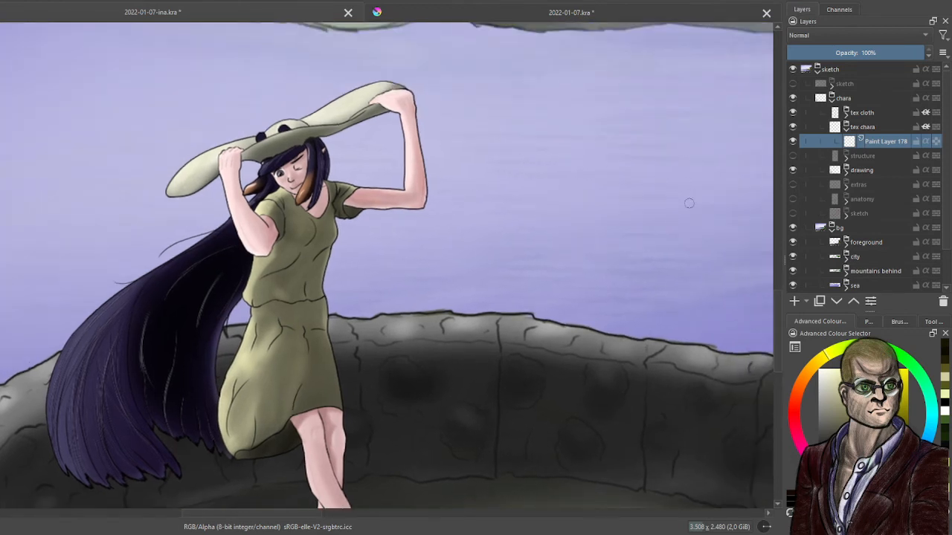
click(869, 325)
click(899, 322)
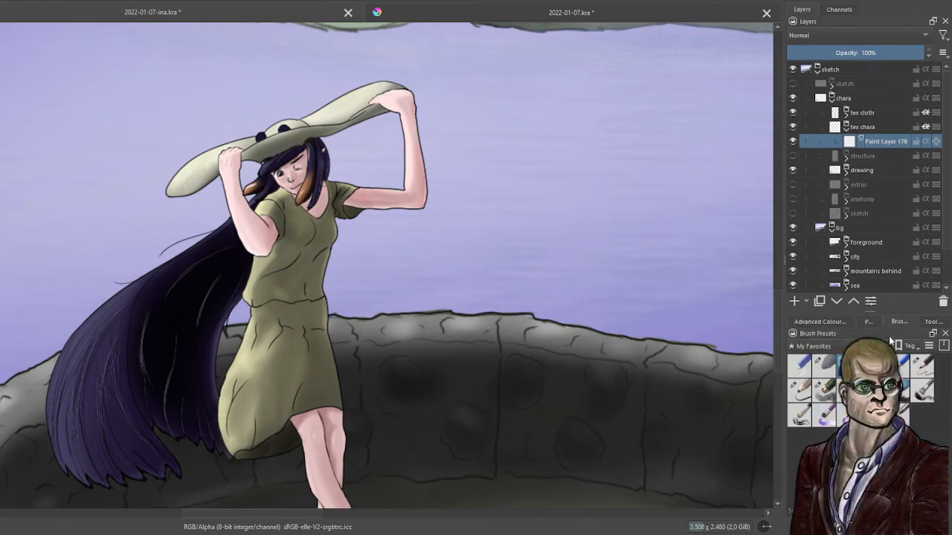
click(825, 392)
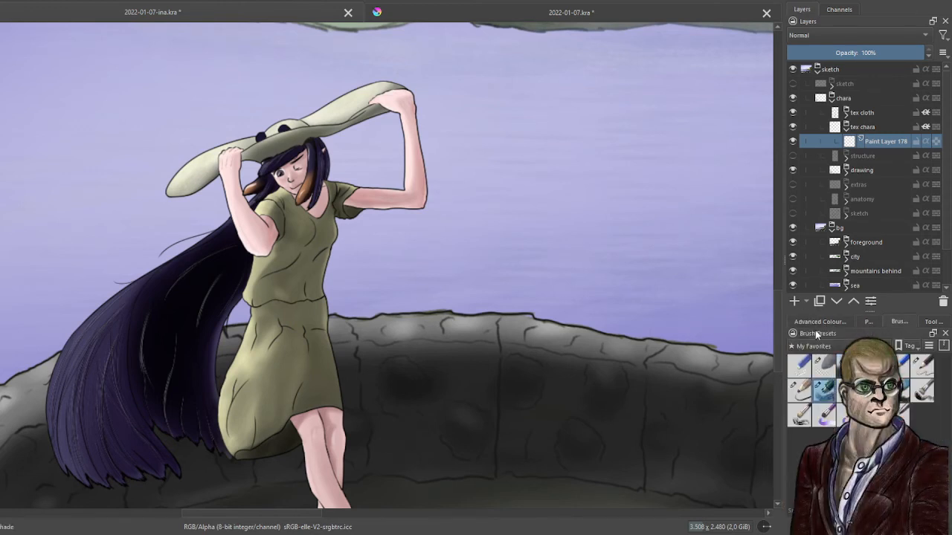
click(833, 322)
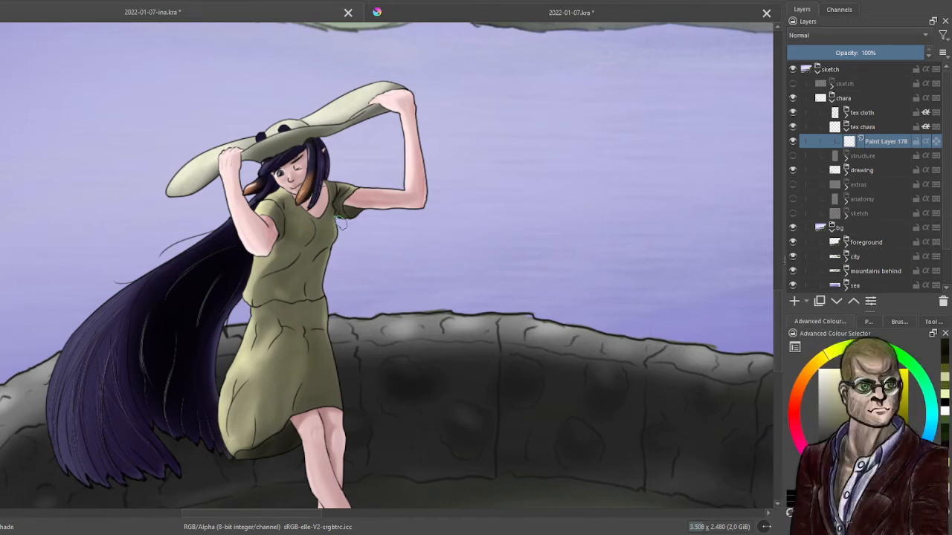
scroll(341, 224, down, 2)
scroll(485, 192, up, 4)
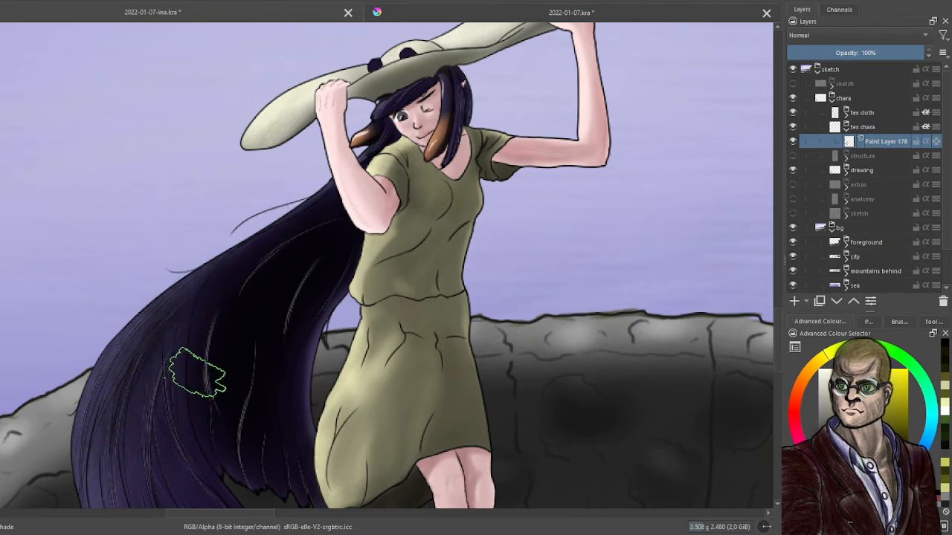
mouse_move(197, 372)
mouse_down()
mouse_move(212, 308)
mouse_move(275, 193)
mouse_up()
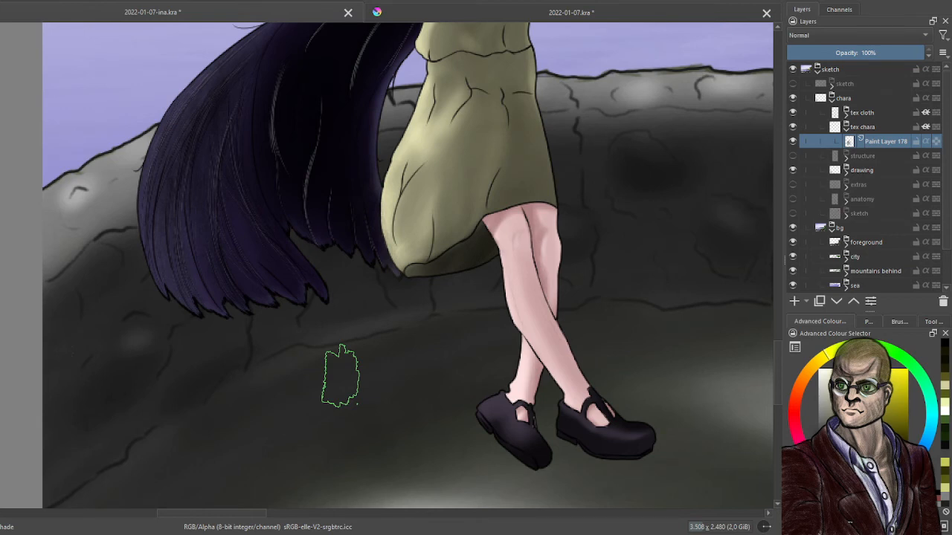
scroll(340, 375, up, 5)
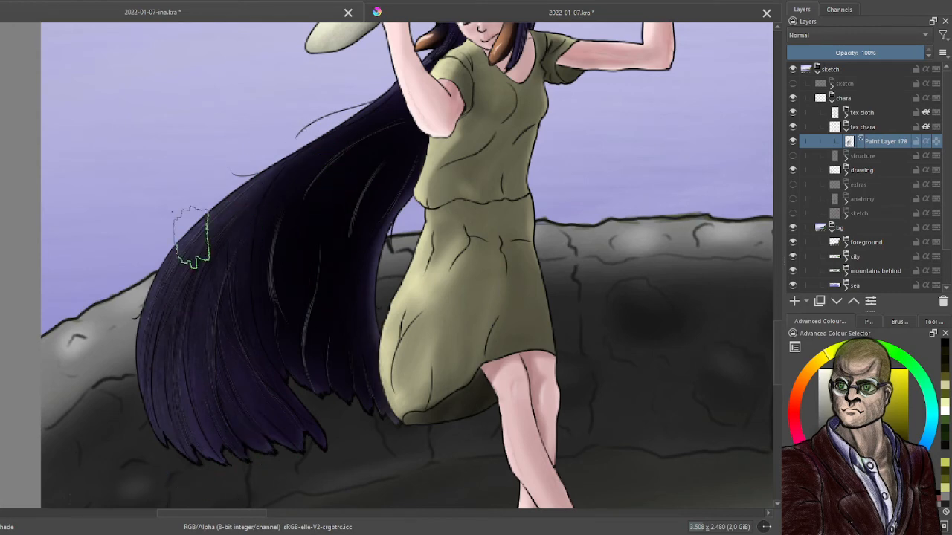
scroll(569, 329, down, 2)
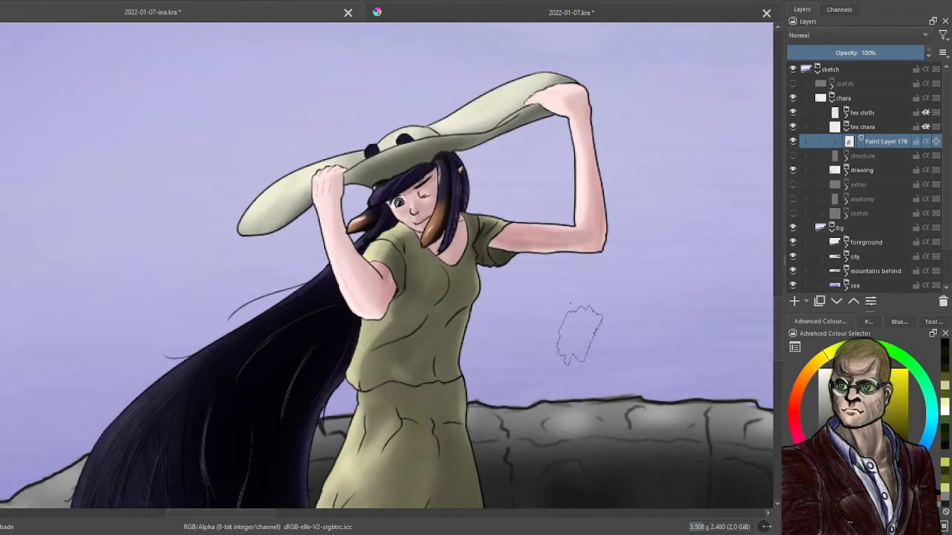
scroll(524, 294, up, 4)
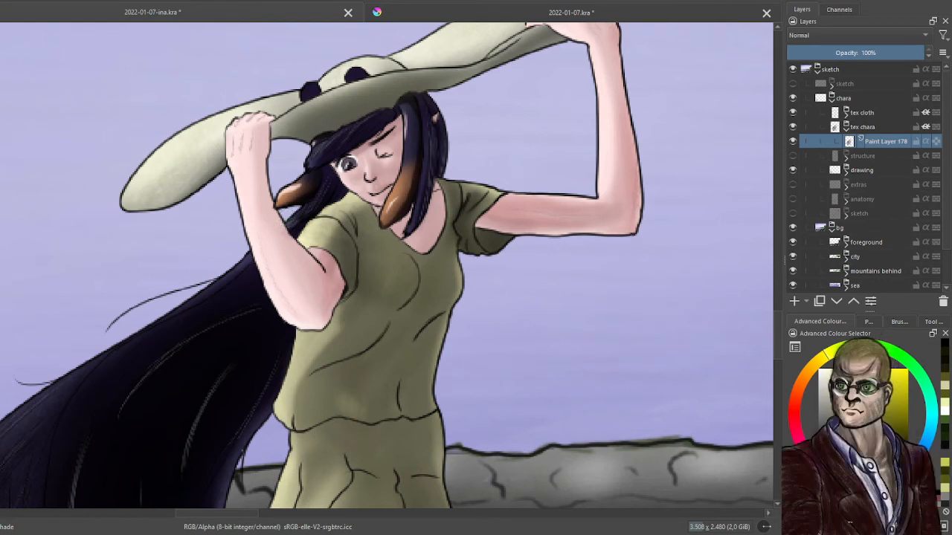
Switch to a round texture brush preset, add a paint layer above Paint Layer 178 in tex chara, and set its opacity to 36%.
click(869, 322)
click(896, 322)
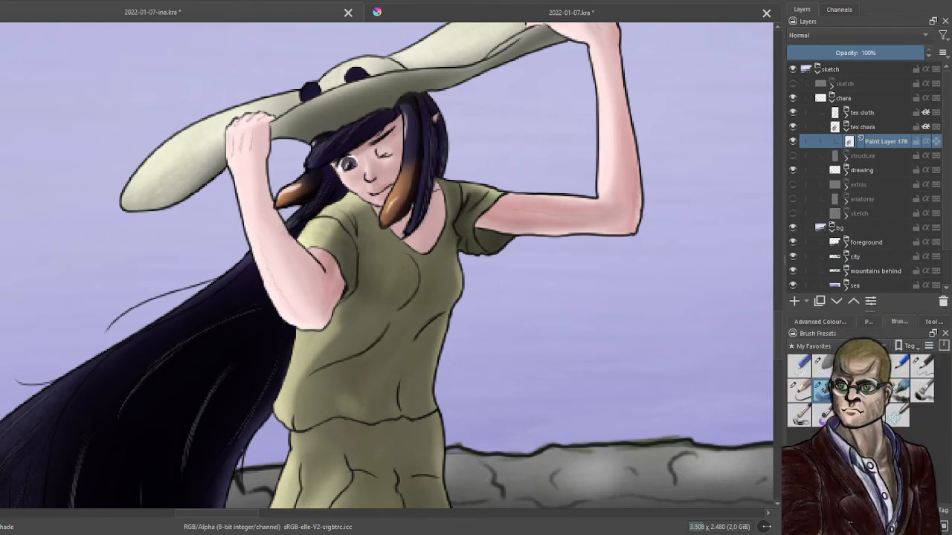
click(800, 389)
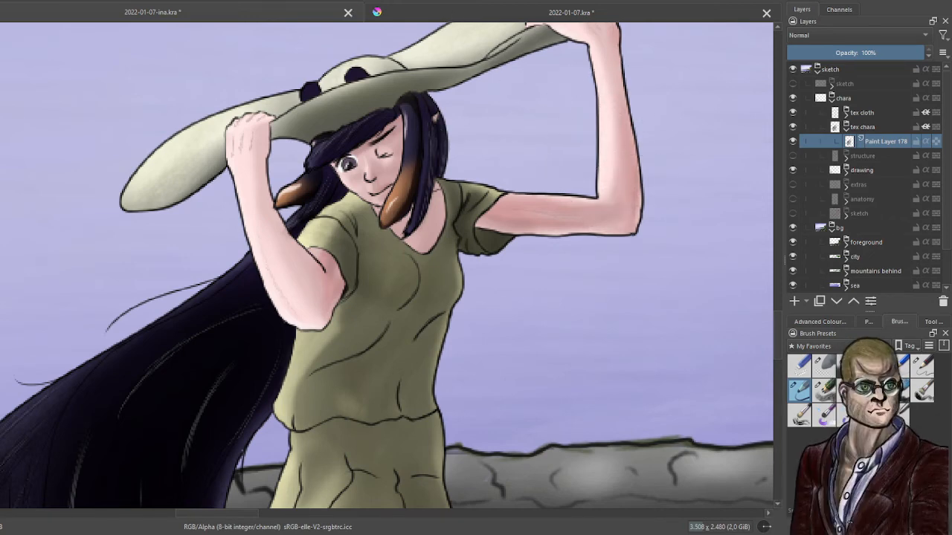
click(793, 302)
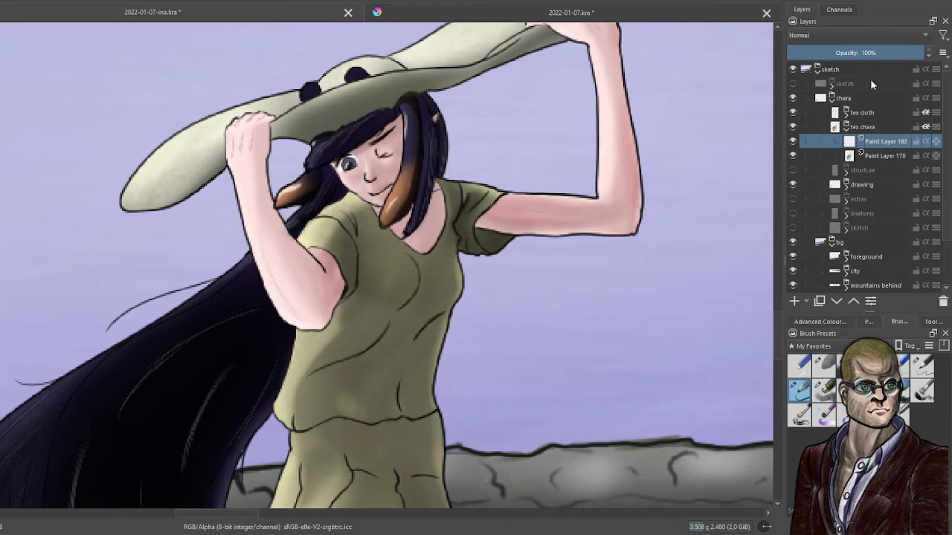
click(851, 52)
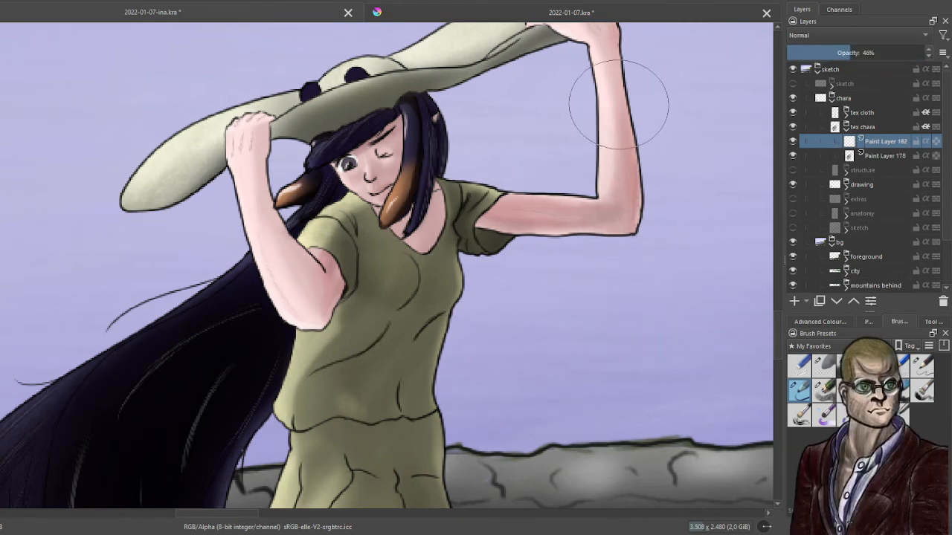
click(836, 54)
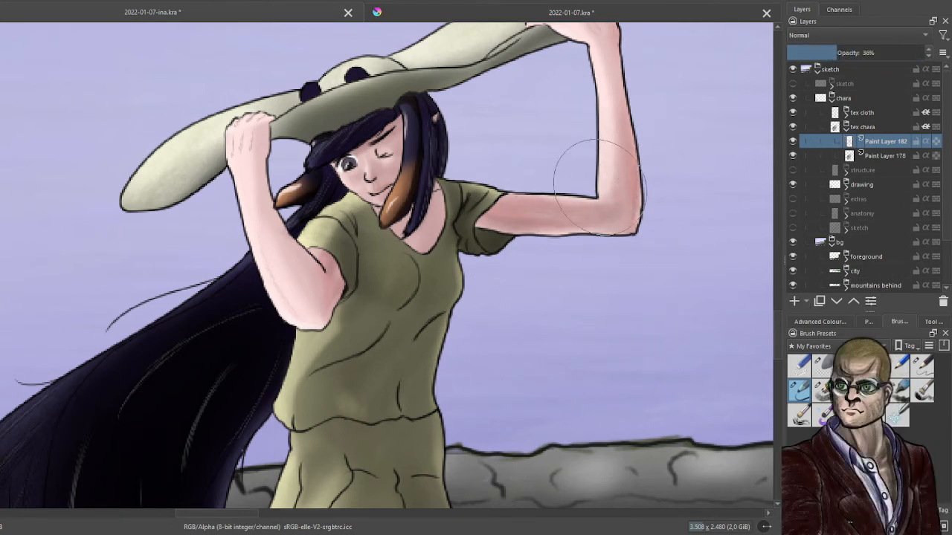
Brush subtle skin texture over the character's hands, arms, face and legs on the 36% opacity layer.
drag(669, 160, 616, 383)
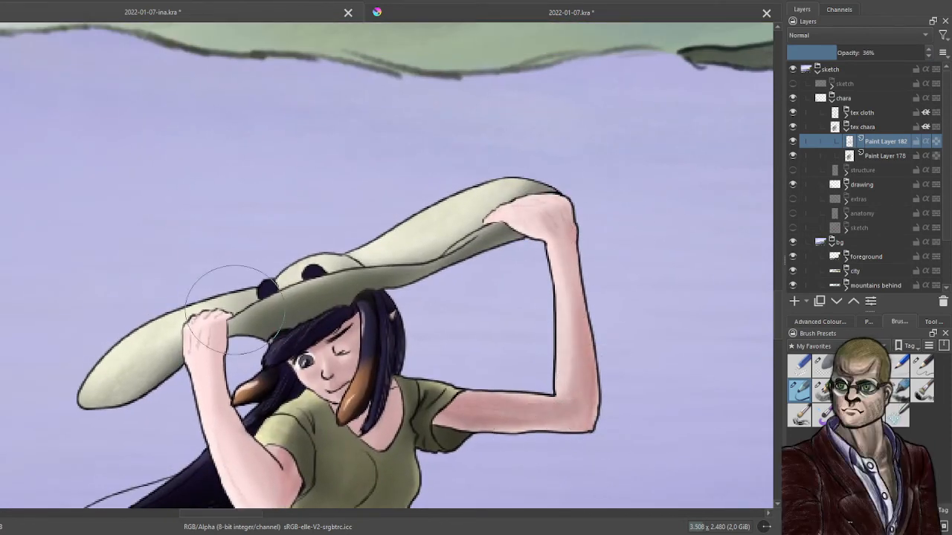
mouse_move(231, 469)
mouse_down()
mouse_move(215, 327)
mouse_move(242, 246)
mouse_up()
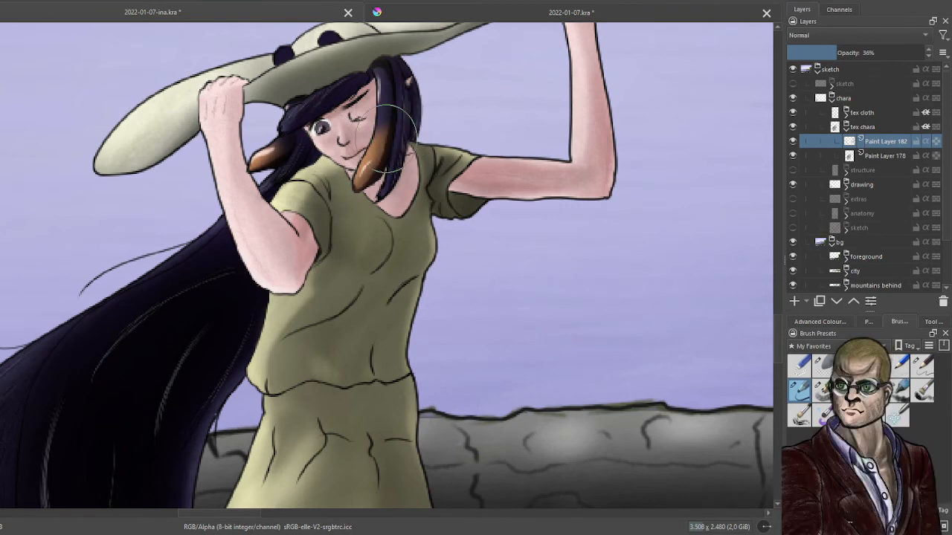
scroll(401, 268, down, 3)
drag(433, 357, 431, 67)
scroll(446, 82, up, 2)
mouse_move(546, 160)
mouse_down()
mouse_move(534, 137)
mouse_move(500, 182)
mouse_up()
scroll(534, 136, up, 1)
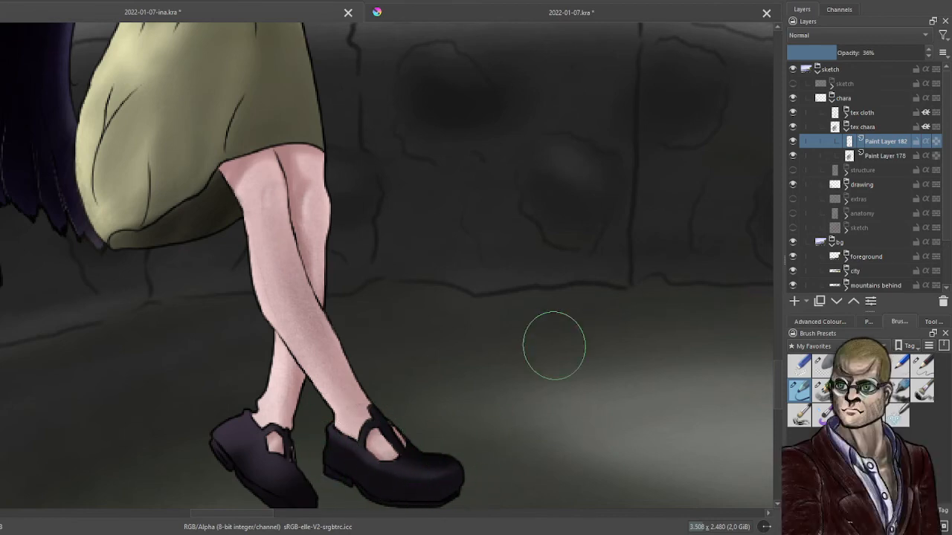
Toggle the tex chara group's visibility to compare the character's hair and skin with and without the texture.
scroll(554, 345, down, 4)
scroll(542, 350, up, 6)
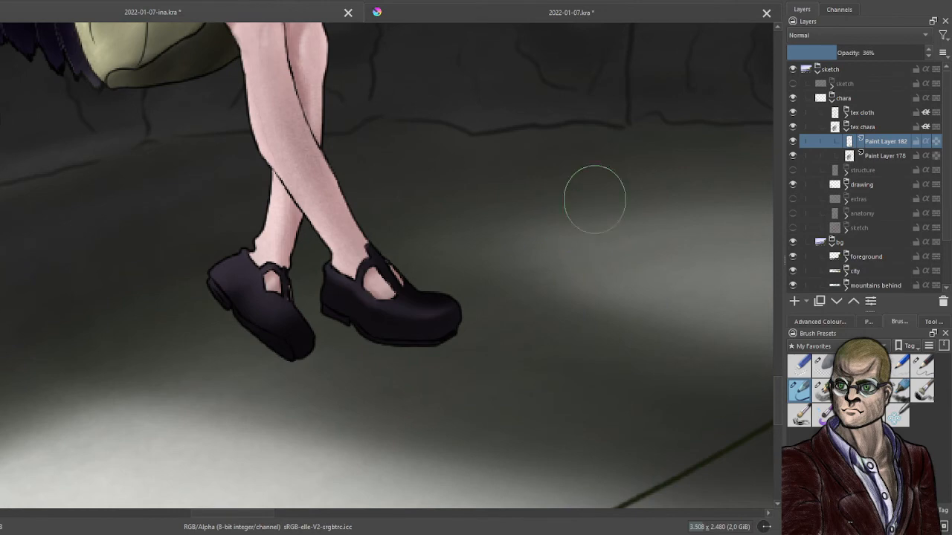
scroll(598, 182, down, 5)
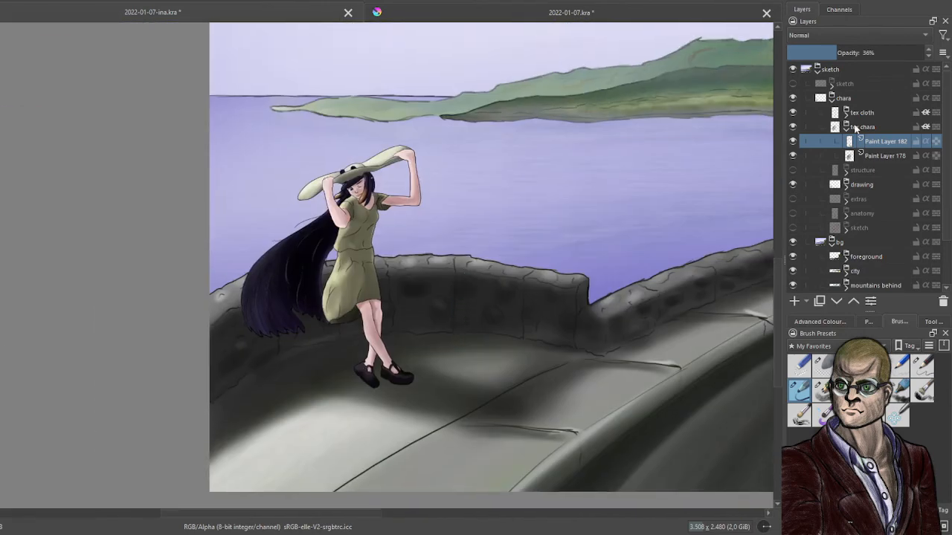
scroll(493, 229, up, 1)
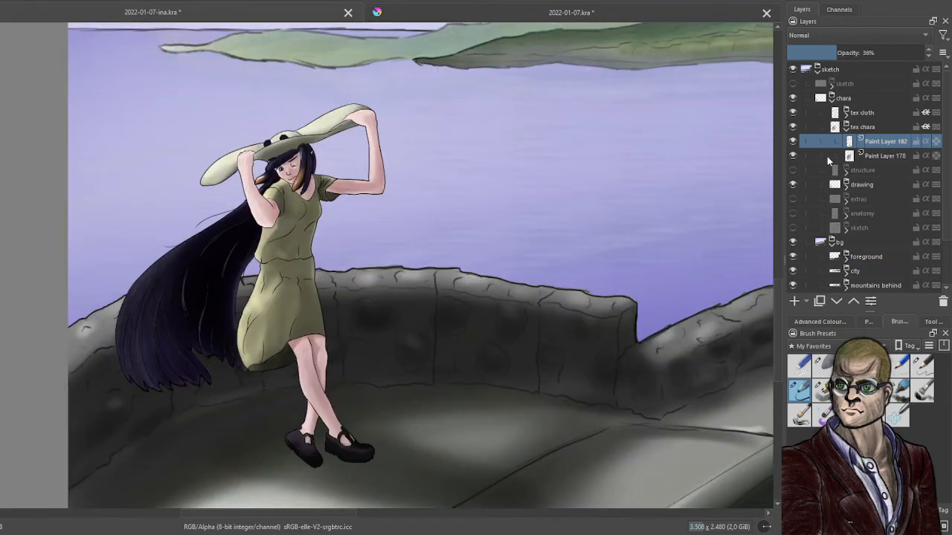
click(793, 126)
click(793, 126)
click(792, 126)
click(793, 126)
click(792, 127)
click(793, 127)
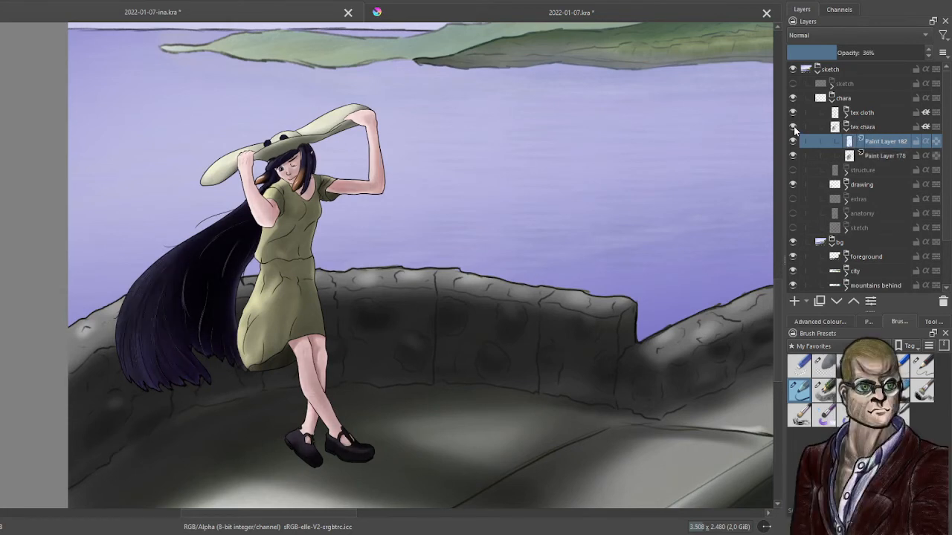
click(794, 128)
click(793, 128)
Add two paint layers above Paint Layer 182 in the tex chara group and turn on Inherit Alpha for both.
click(793, 302)
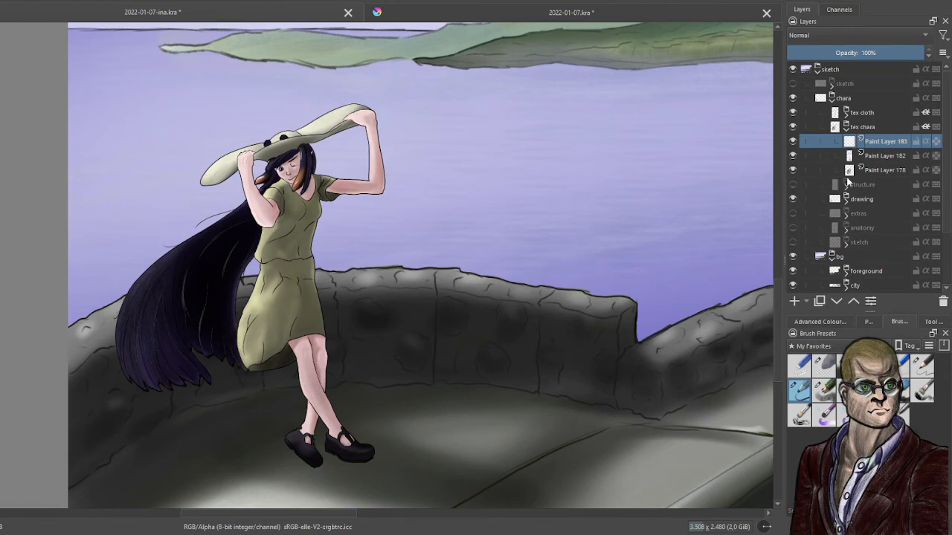
scroll(439, 206, up, 4)
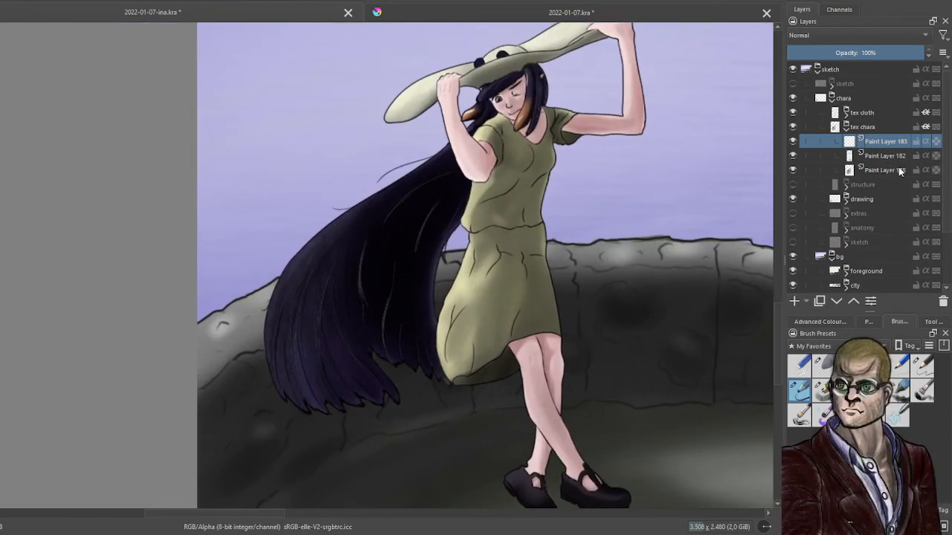
click(926, 142)
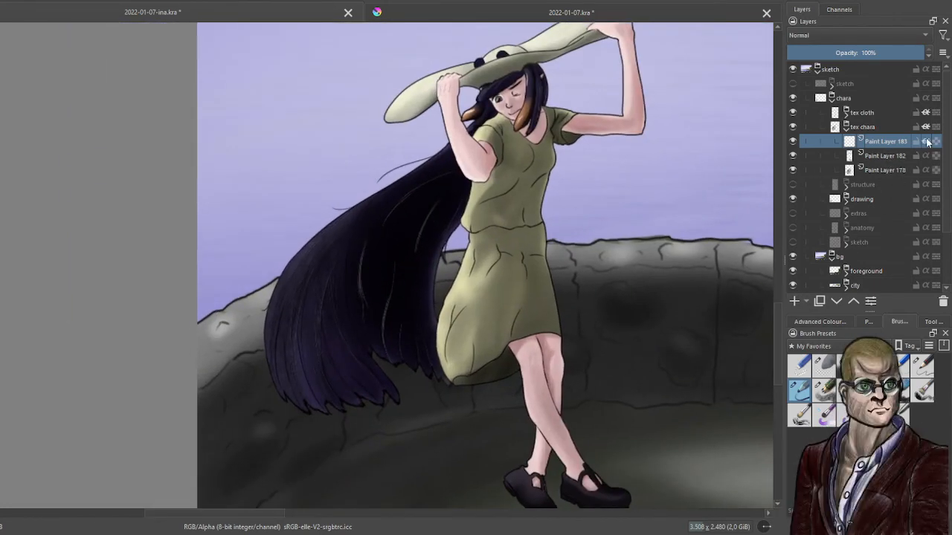
click(794, 301)
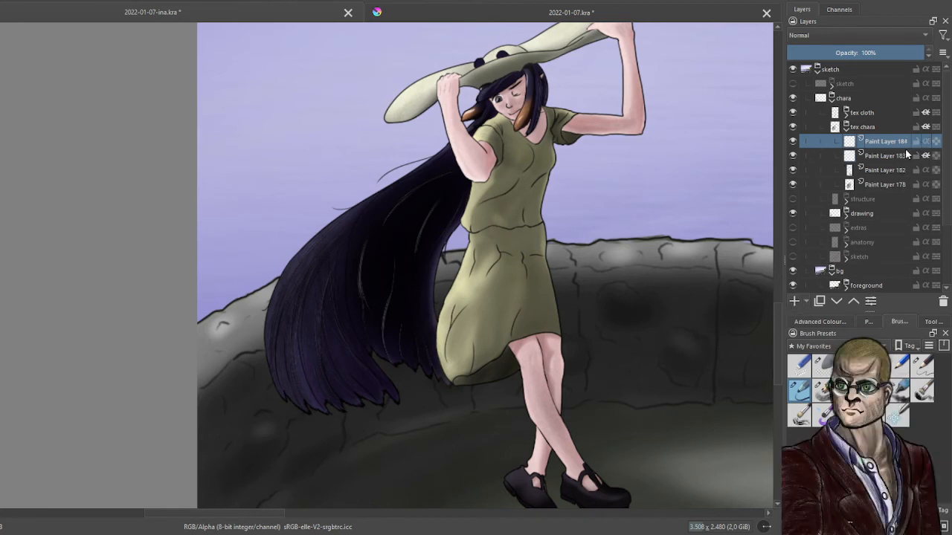
click(926, 142)
Sample the purple of the long hair, choose a brush preset and brush colour accents onto the character using Paint Layers 183 and 184.
click(895, 156)
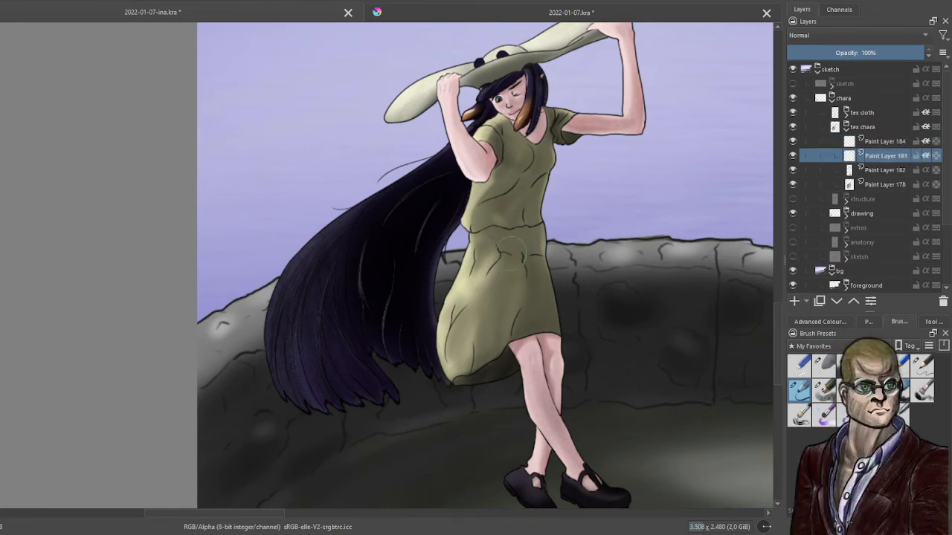
click(822, 322)
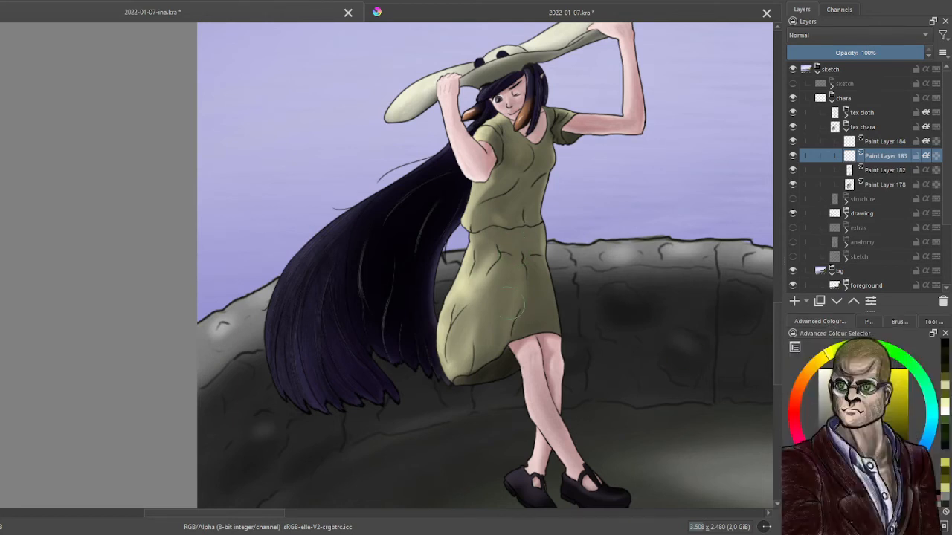
ctrl+click(384, 269)
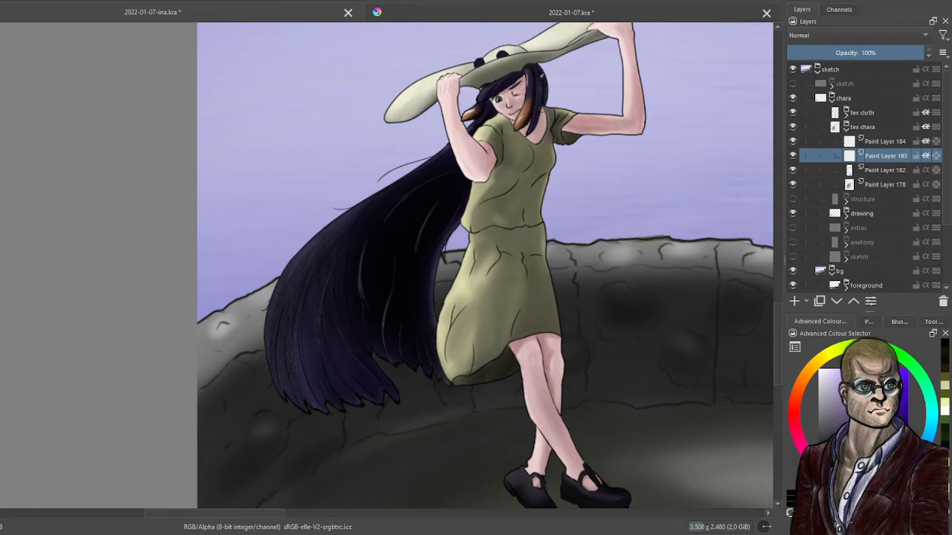
click(870, 322)
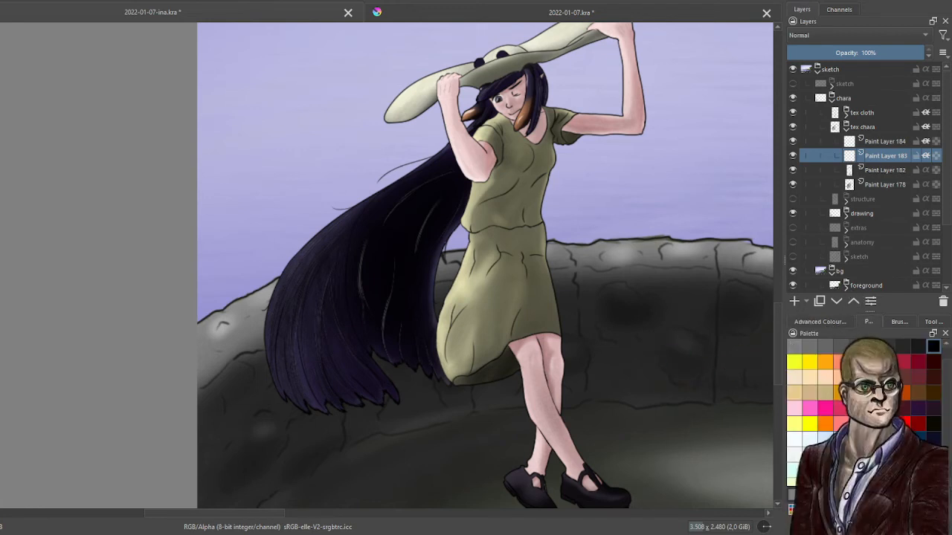
click(828, 322)
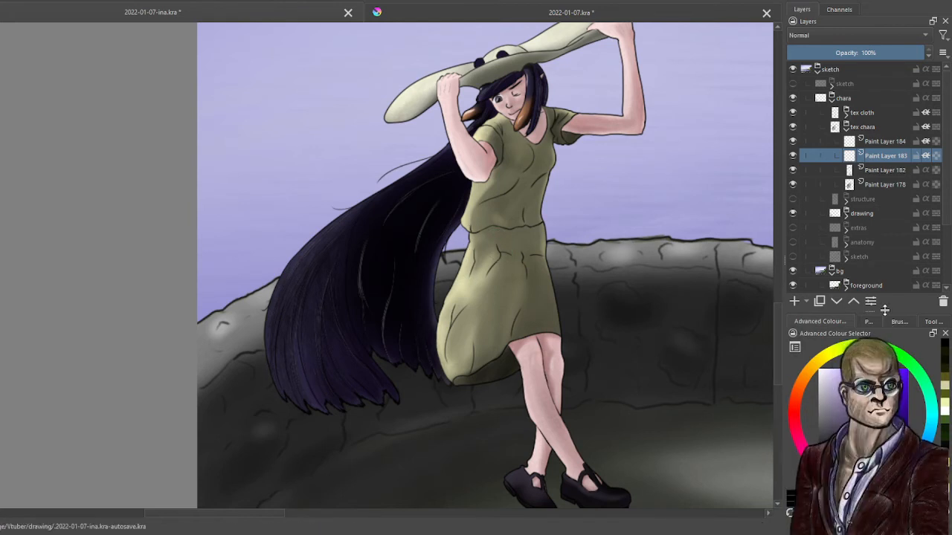
click(896, 322)
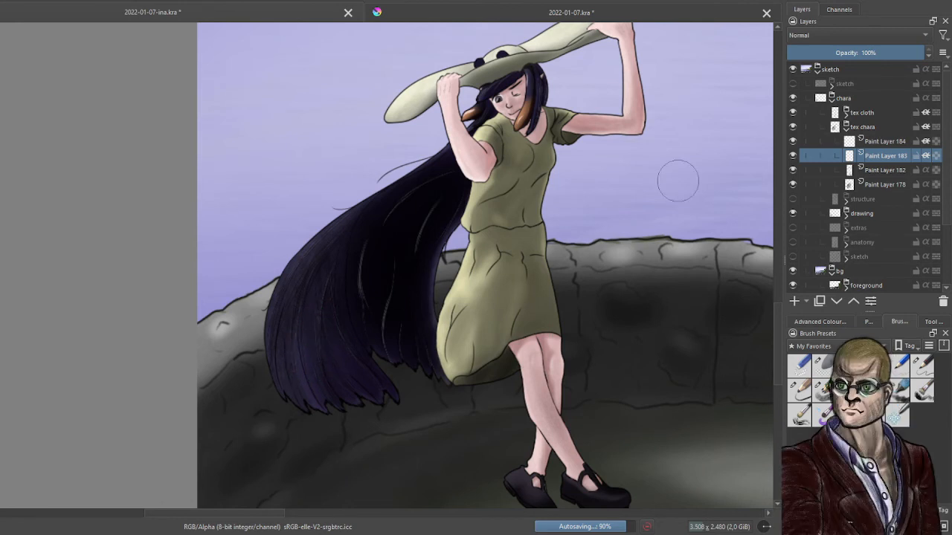
click(890, 141)
click(820, 321)
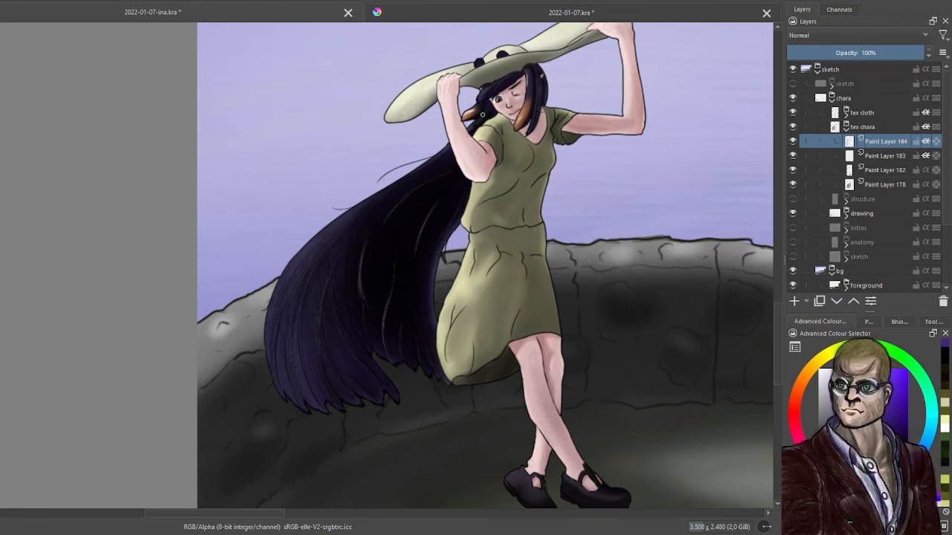
Collapse the tex chara group and toggle its visibility to compare the character at full-scene scale.
scroll(464, 153, down, 2)
drag(520, 171, 403, 263)
scroll(410, 265, down, 1)
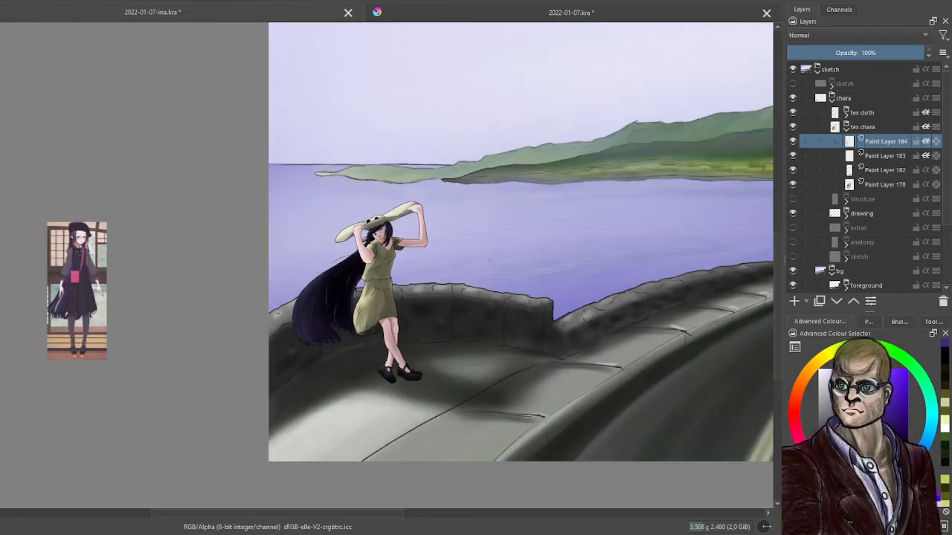
click(846, 128)
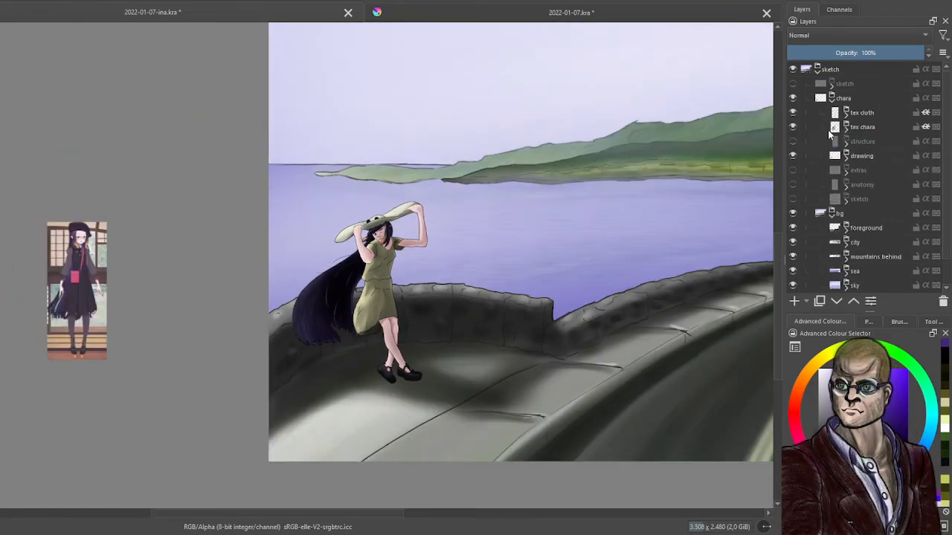
click(792, 127)
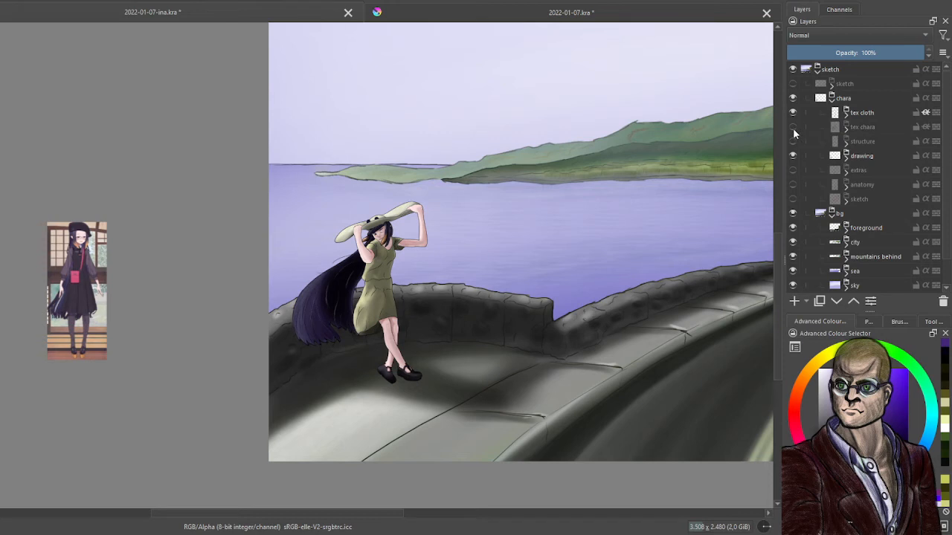
click(792, 127)
click(793, 128)
click(793, 128)
click(793, 128)
click(793, 129)
On Paint Layer 184 in tex chara, brush brighter purple over the outer and lower parts of the long hair with a large brush.
scroll(290, 341, up, 5)
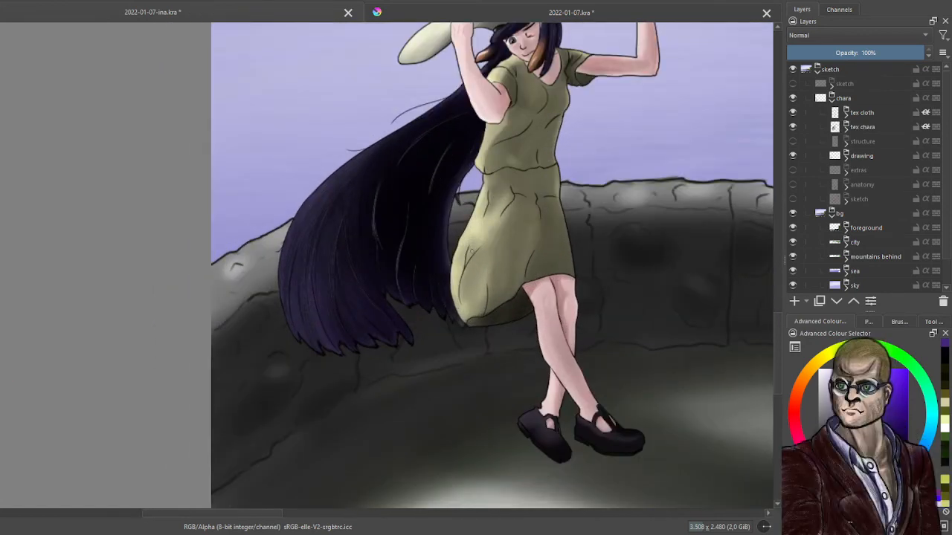
click(867, 128)
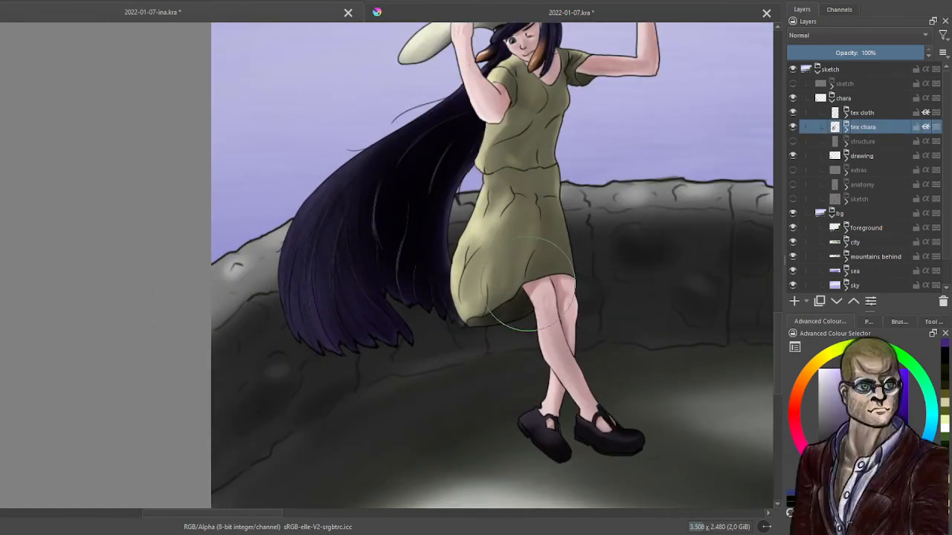
click(845, 127)
click(889, 141)
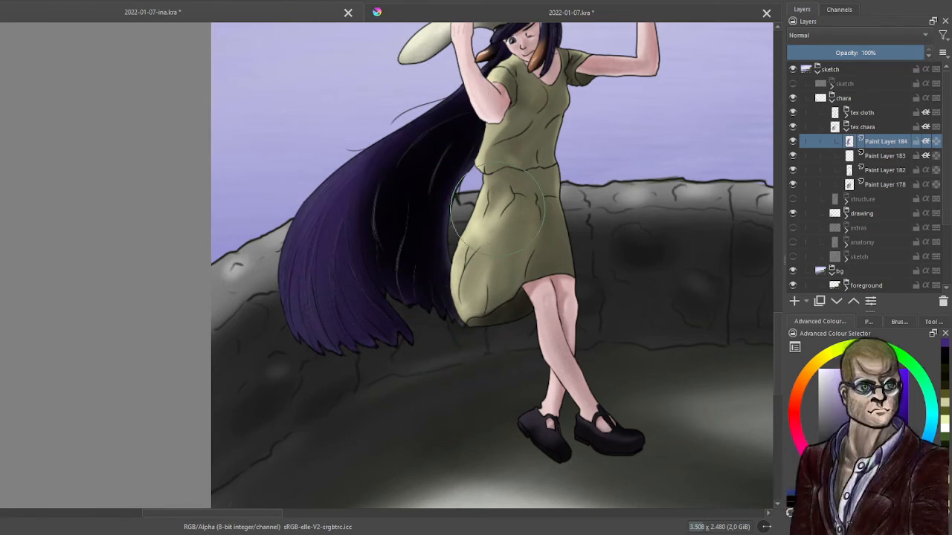
Collapse the tex chara group and toggle its visibility to compare the hair with and without the brighter purple.
key(minus)
key(minus)
key(minus)
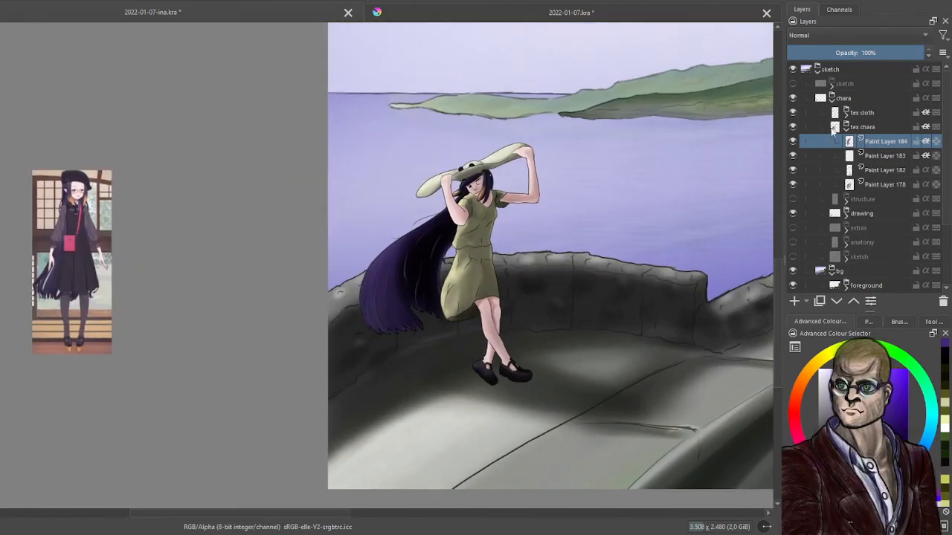
click(846, 127)
click(793, 128)
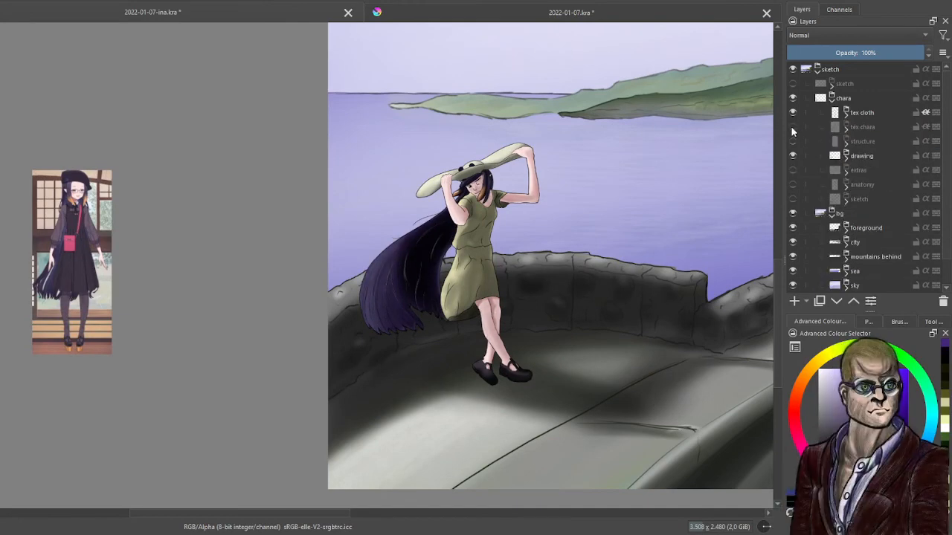
click(792, 127)
click(793, 128)
click(793, 128)
key(plus)
key(plus)
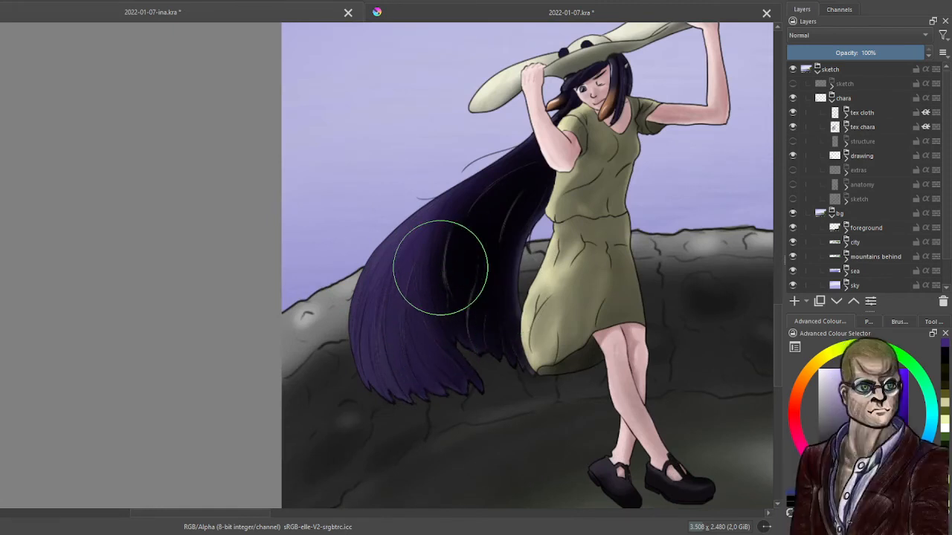
key(minus)
key(minus)
key(minus)
key(plus)
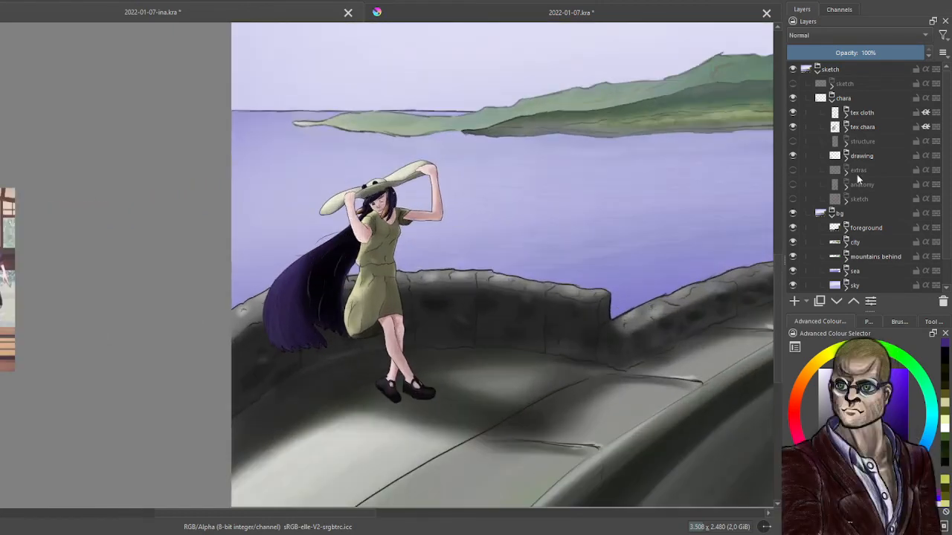
click(793, 127)
click(793, 127)
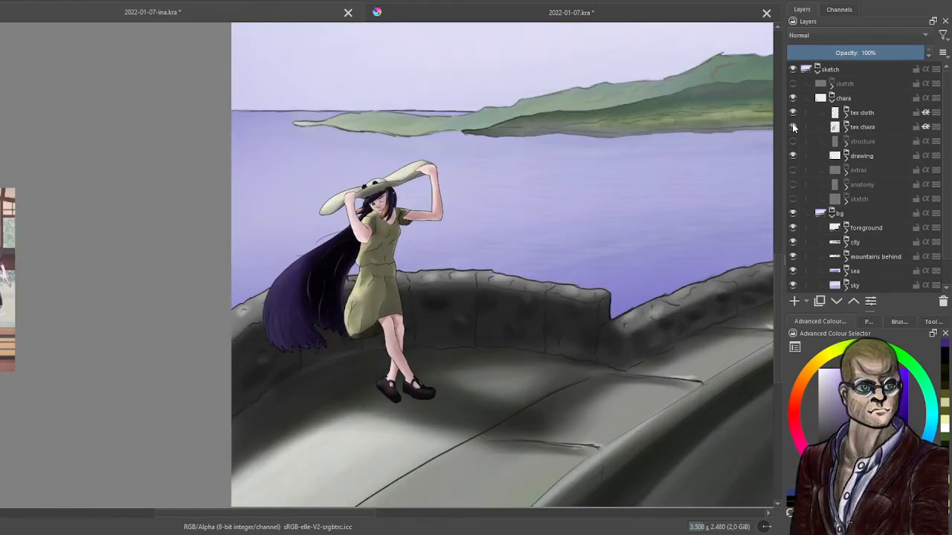
click(792, 127)
click(793, 127)
click(793, 128)
click(792, 128)
click(793, 128)
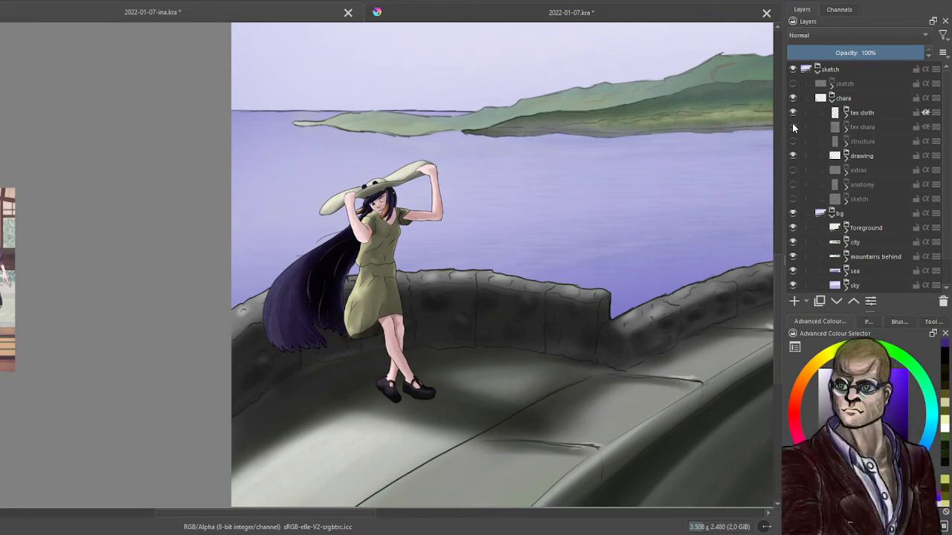
click(793, 127)
click(792, 127)
click(792, 127)
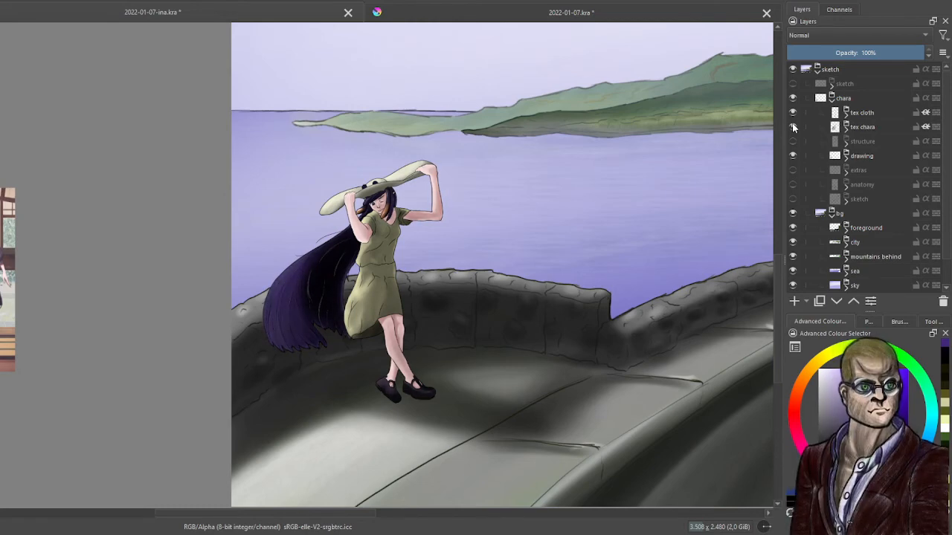
Collapse the chara group, select the hidden sketch group above it and save the painting.
scroll(442, 336, down, 3)
scroll(443, 335, down, 2)
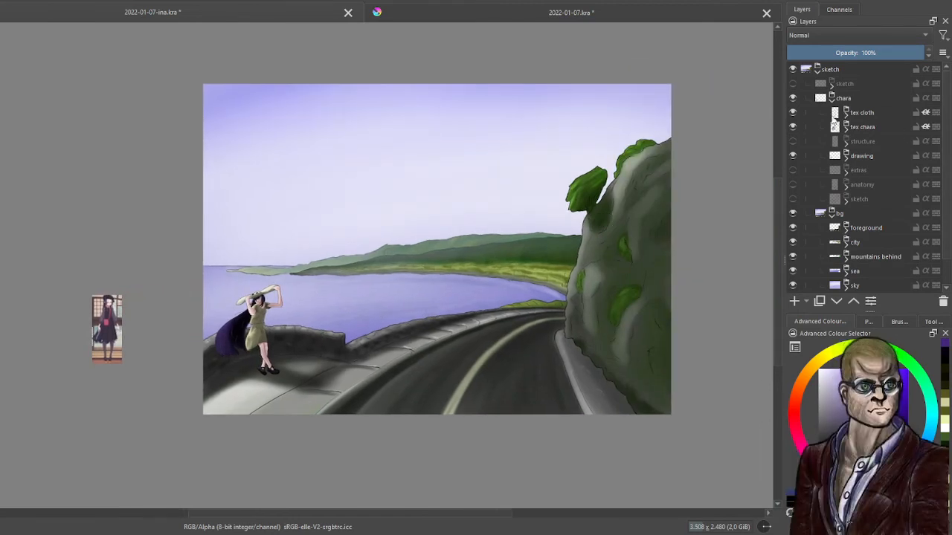
click(831, 98)
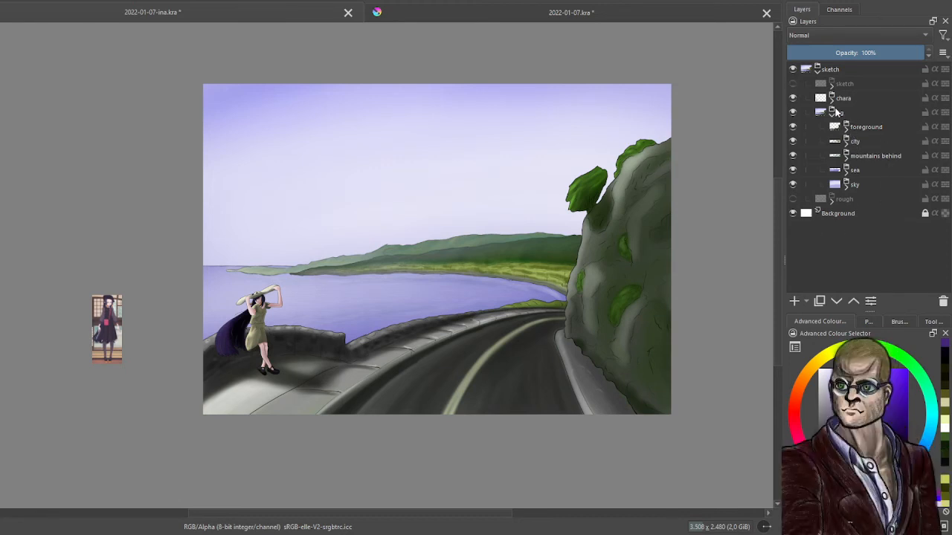
click(852, 87)
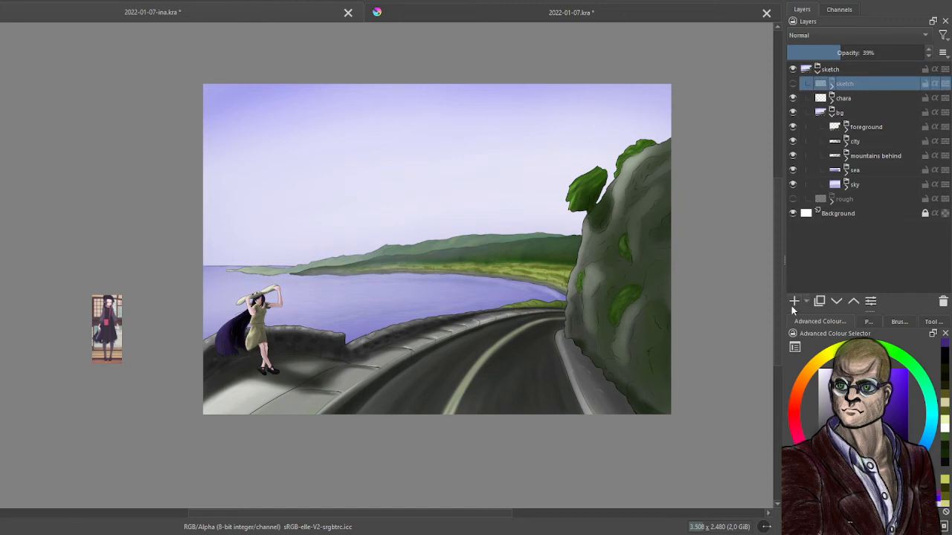
key(ctrl+s)
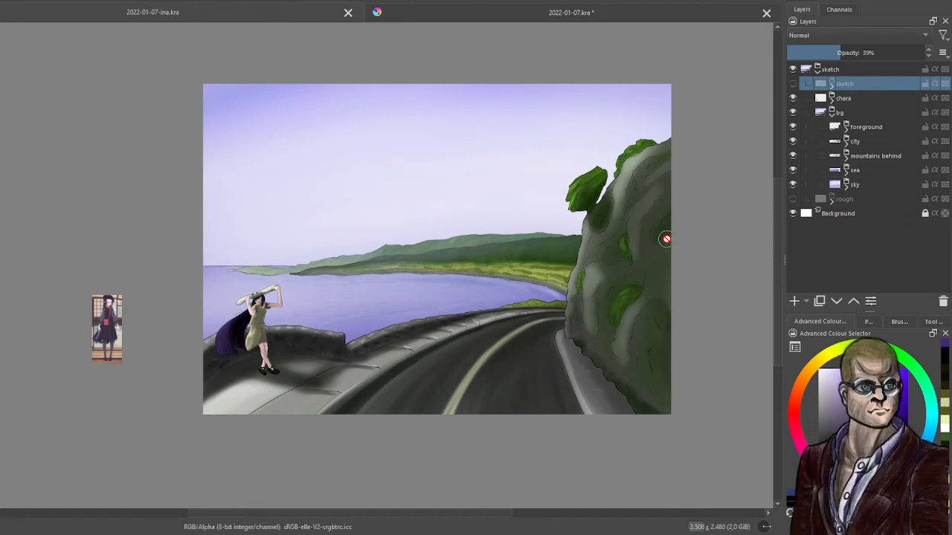
Add a paint layer directly below the hidden sketch group and put it in a new group named clouds.
click(795, 301)
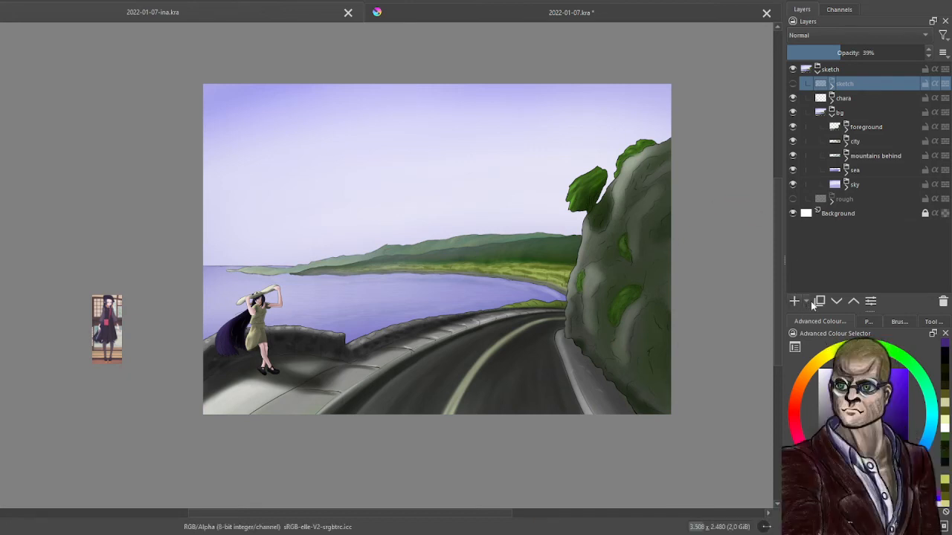
click(836, 301)
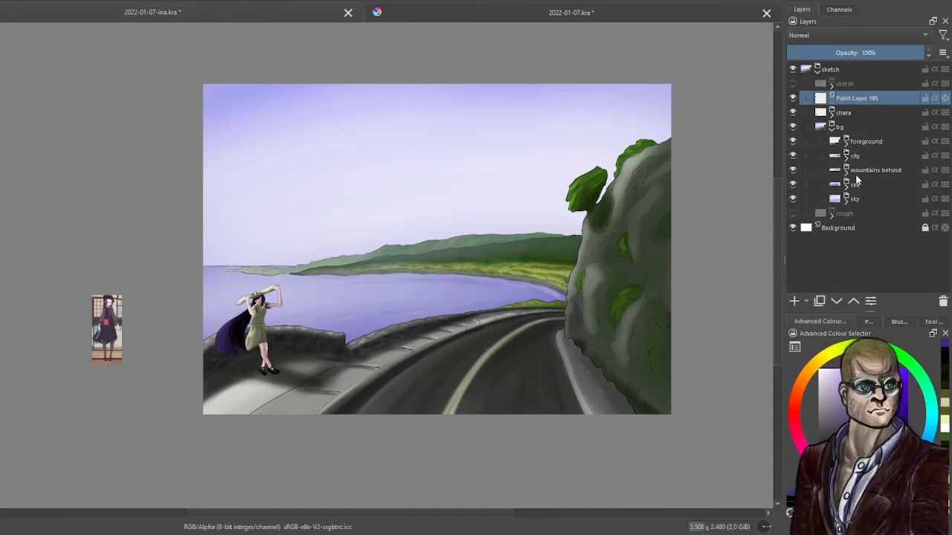
key(ctrl+g)
double_click(862, 98)
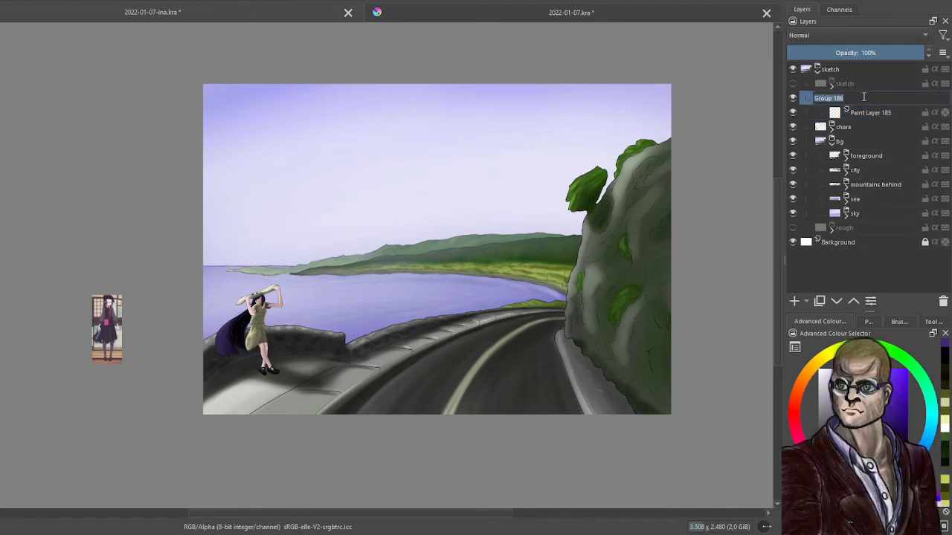
text(ds)
key(Return)
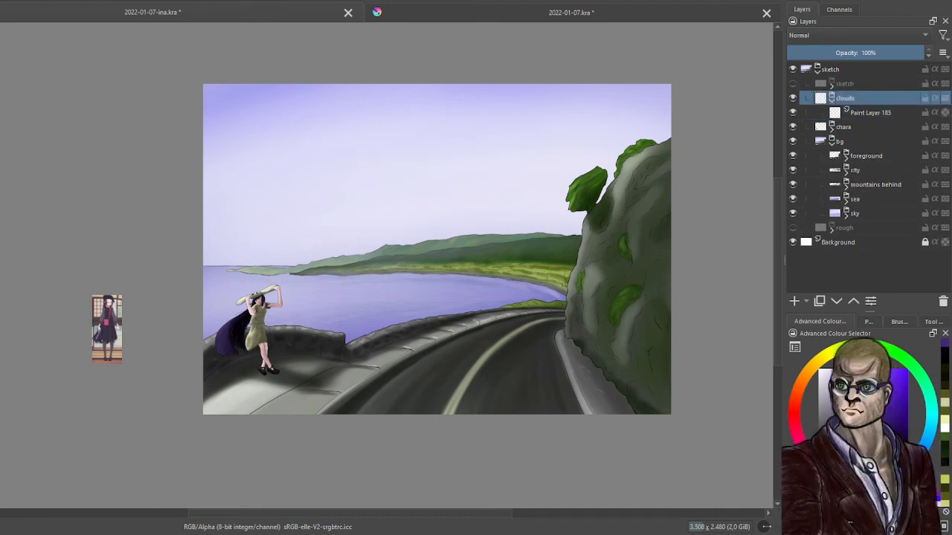
Show the hidden sketch group and examine its rough cloud outlines across the sky.
click(793, 83)
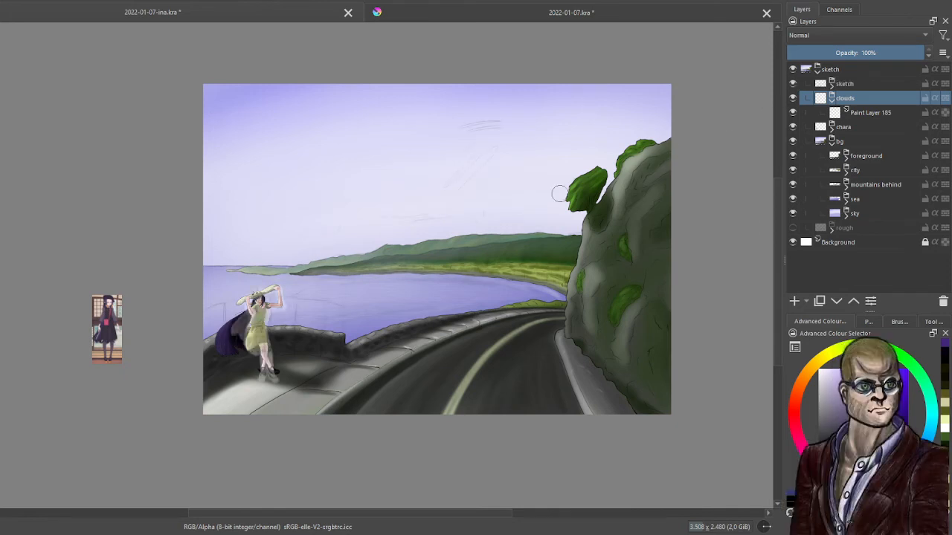
drag(347, 233, 466, 249)
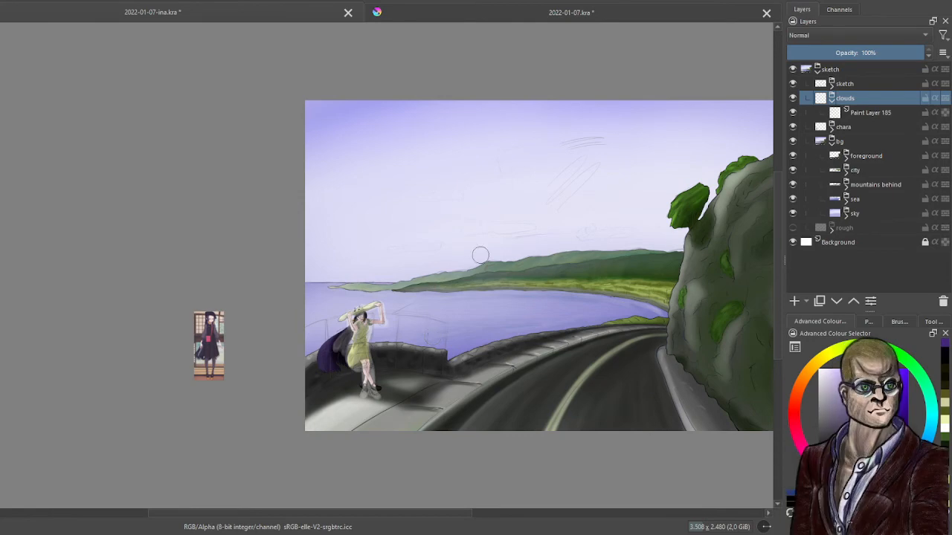
scroll(487, 264, up, 1)
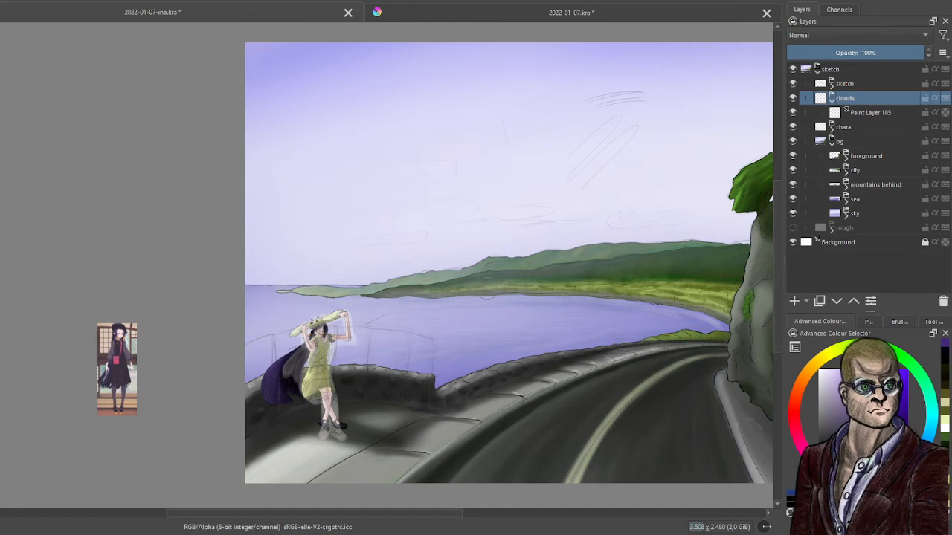
scroll(438, 248, up, 1)
scroll(531, 263, up, 4)
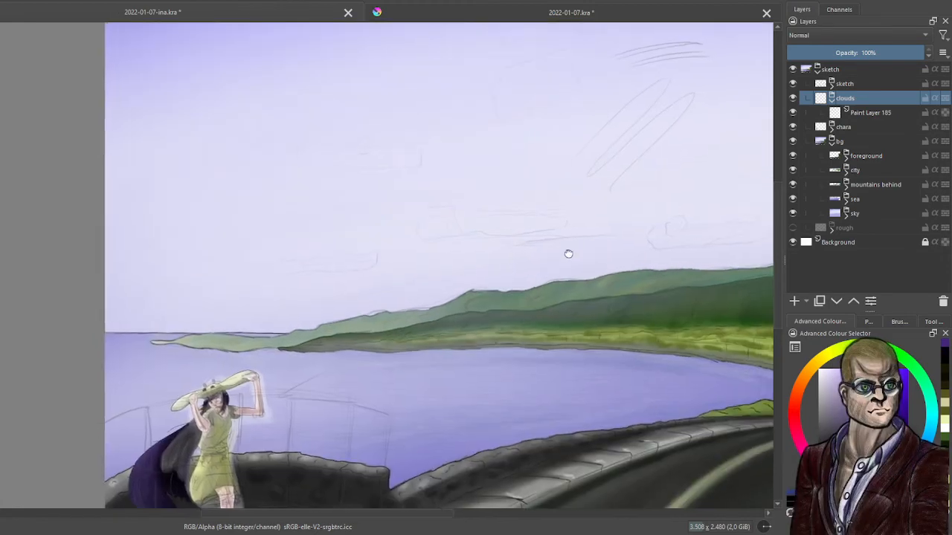
scroll(662, 236, down, 4)
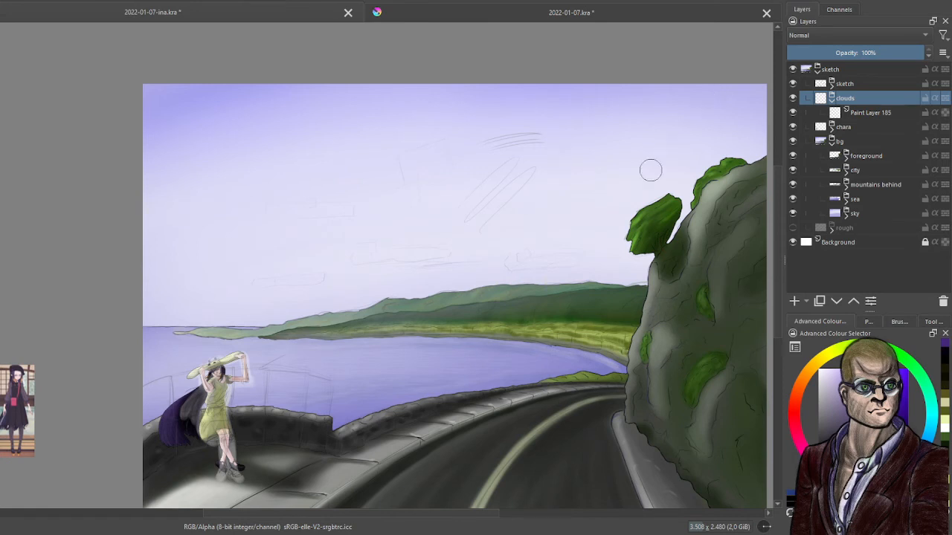
mouse_move(610, 274)
mouse_down()
mouse_move(592, 285)
mouse_move(506, 226)
mouse_move(525, 196)
mouse_move(561, 186)
mouse_move(552, 202)
mouse_up()
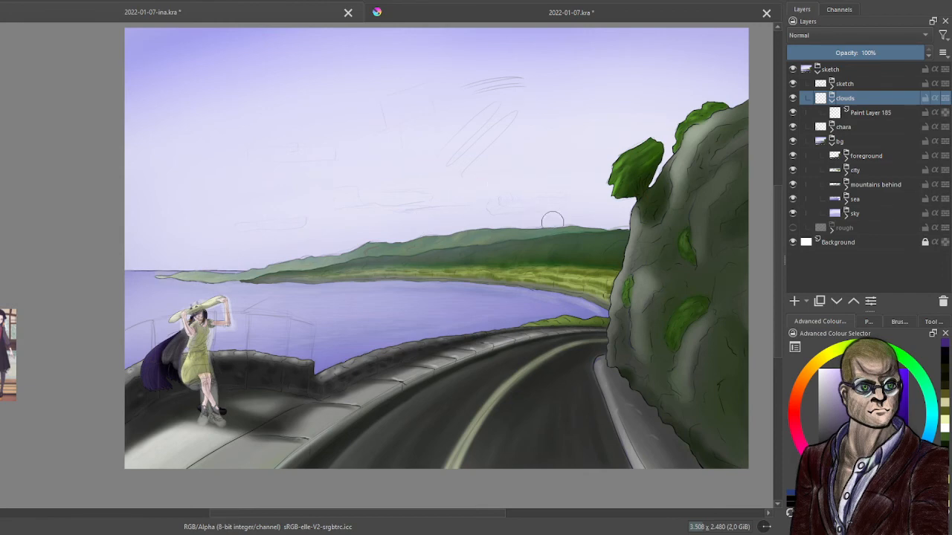
scroll(558, 208, up, 5)
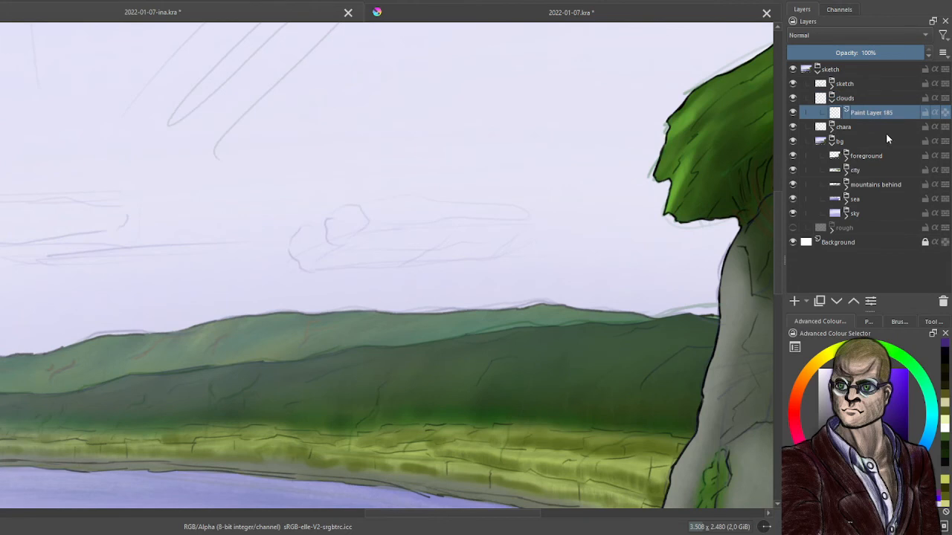
Put Paint Layer 185 in a subgroup named sketch inside clouds, and ready that layer and a fine brush for drawing.
key(ctrl+g)
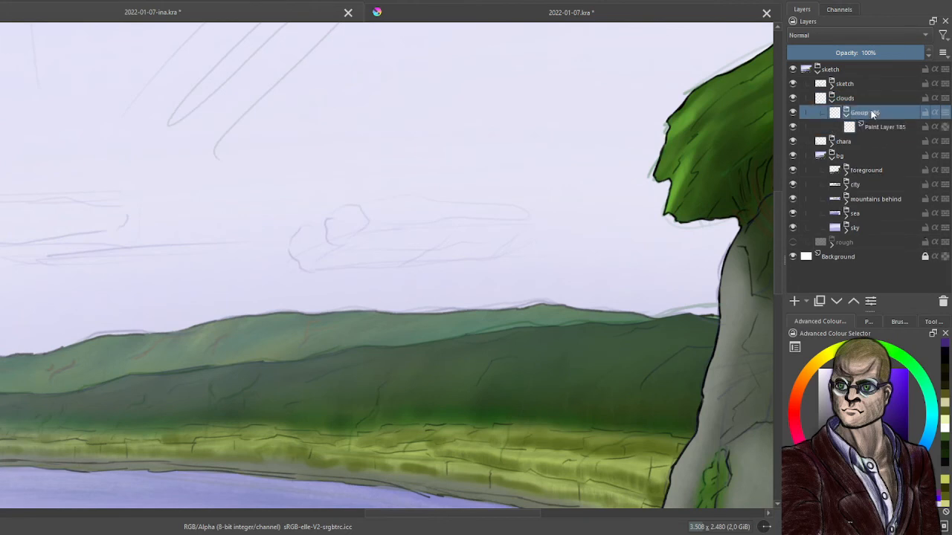
double_click(872, 112)
text(sketch)
key(Return)
click(897, 322)
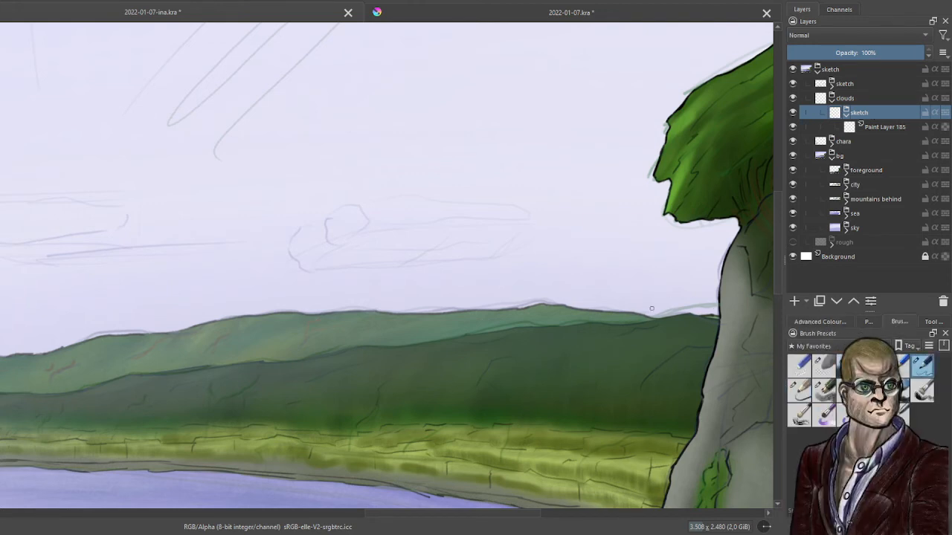
click(826, 322)
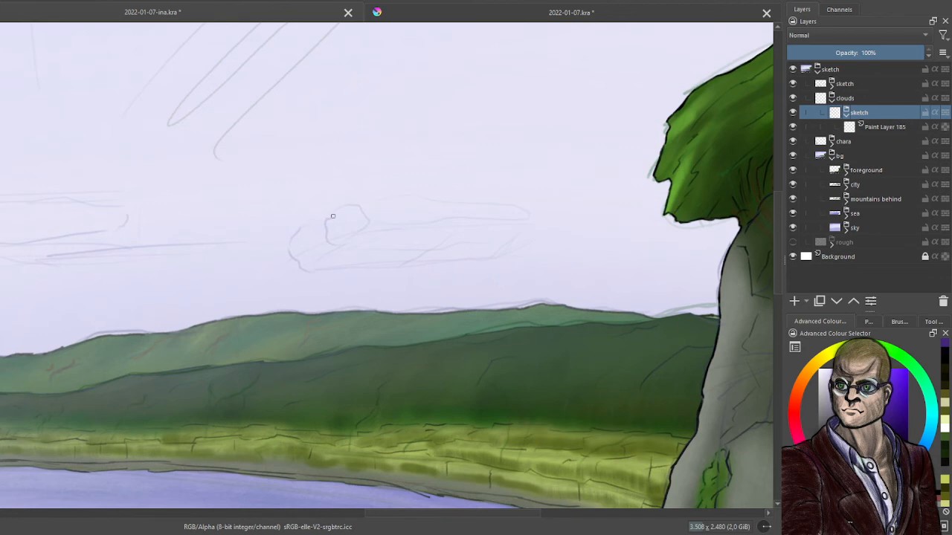
click(874, 128)
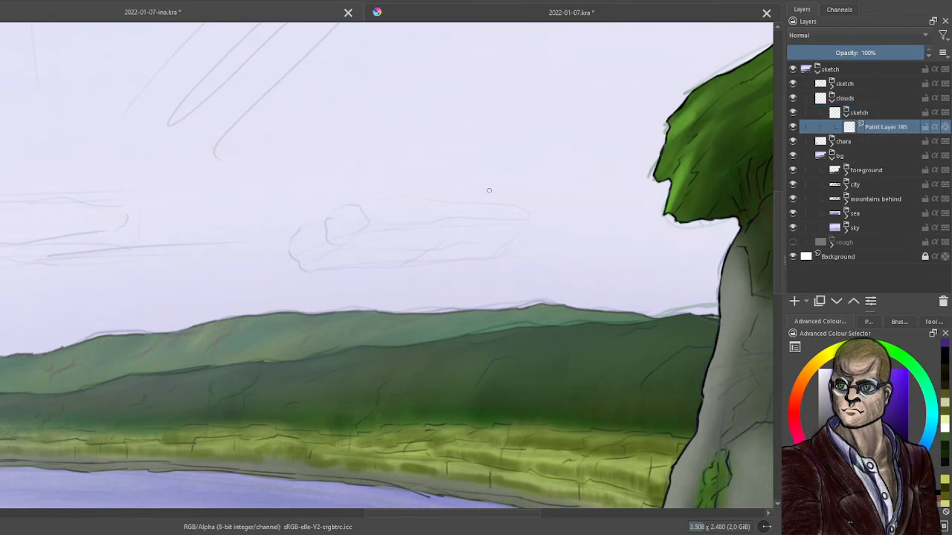
mouse_move(304, 225)
mouse_down()
mouse_move(349, 223)
mouse_move(300, 249)
mouse_up()
mouse_move(349, 225)
mouse_down()
mouse_move(302, 251)
mouse_move(351, 248)
mouse_up()
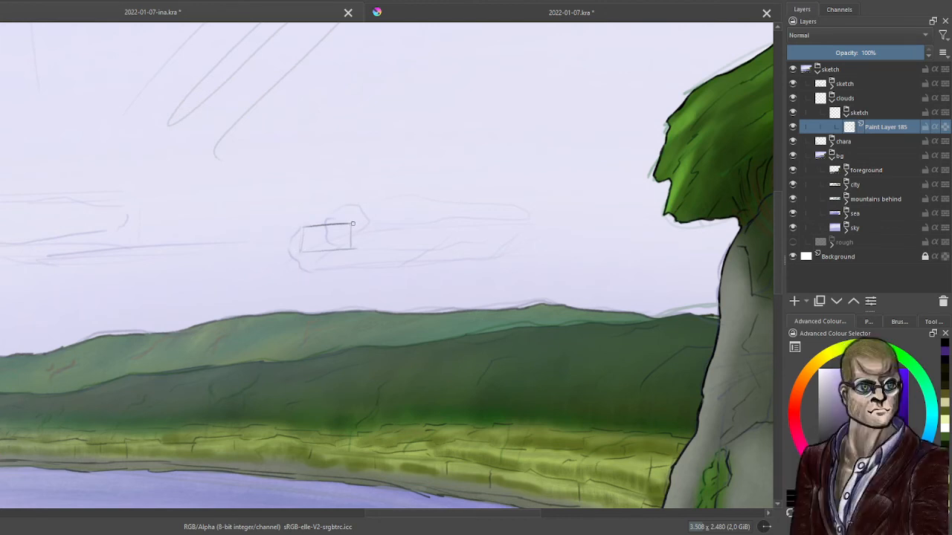
key(ctrl+z)
key(ctrl+z)
key(ctrl+z)
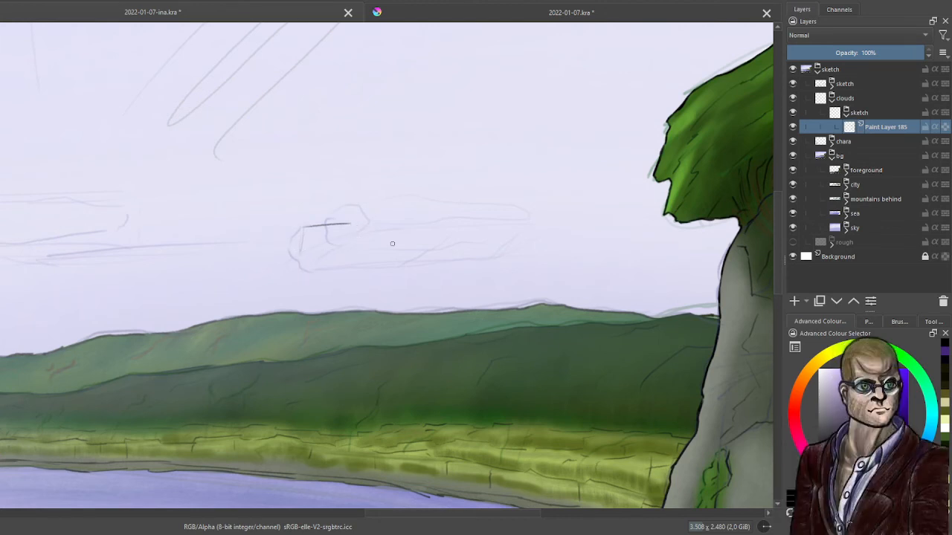
key(ctrl+z)
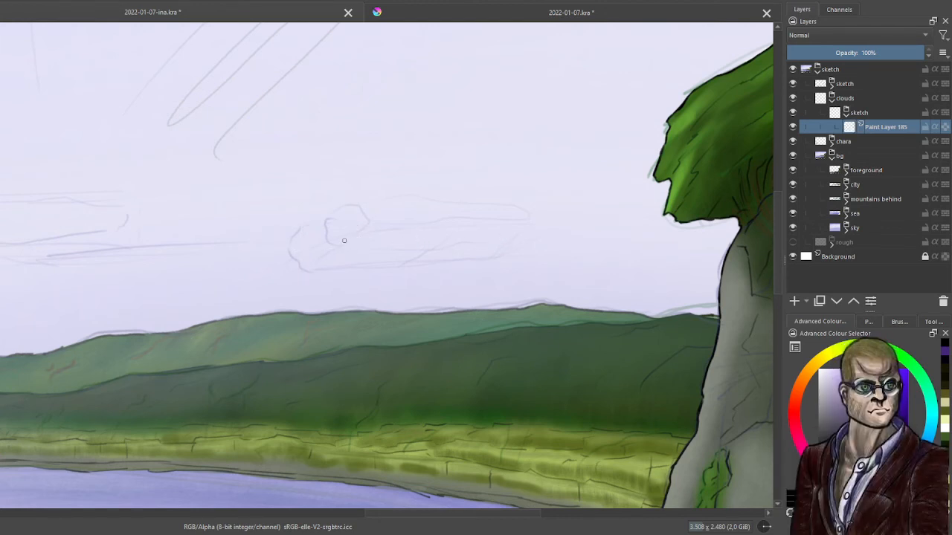
On Paint Layer 185, sketch the angular left end of the cloud above the hills beside the cliff tree.
drag(362, 223, 305, 262)
key(ctrl+z)
drag(302, 269, 369, 224)
key(ctrl+z)
drag(316, 265, 364, 223)
key(ctrl+z)
drag(313, 264, 364, 222)
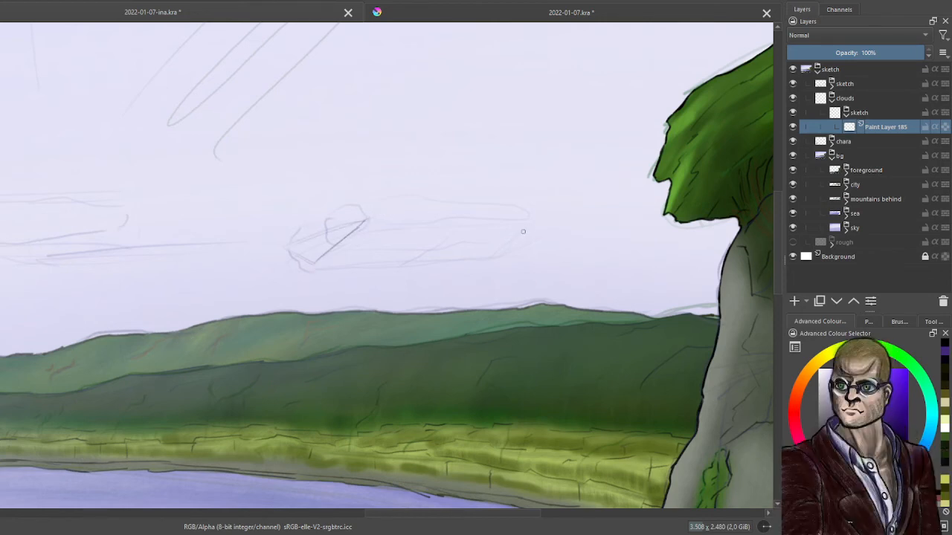
Sketch the cloud's angular right end and join both ends with long lines to finish its perspective framework.
drag(525, 224, 488, 253)
key(ctrl+z)
drag(522, 221, 489, 252)
mouse_move(314, 267)
mouse_down()
mouse_move(533, 240)
mouse_move(510, 226)
mouse_move(368, 224)
mouse_move(526, 222)
mouse_up()
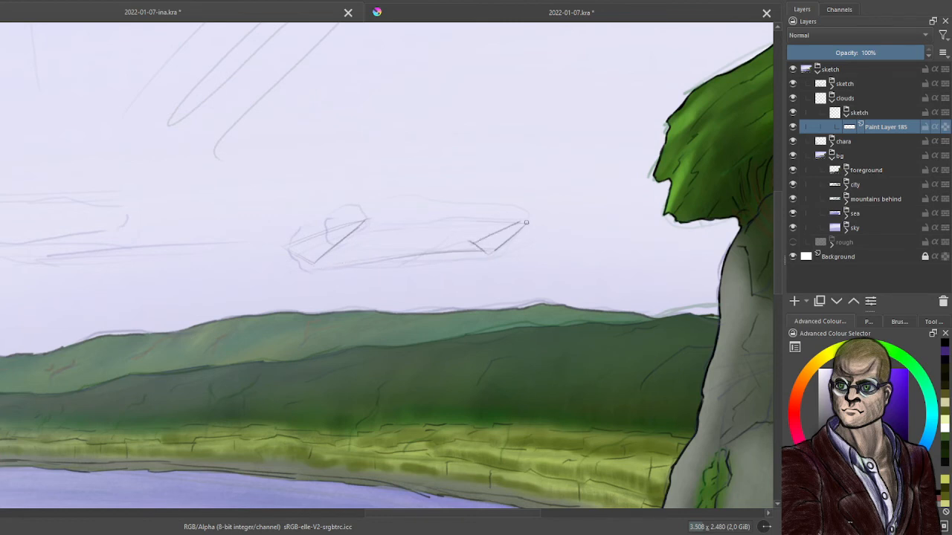
drag(293, 246, 481, 246)
Add a second paint layer in the clouds sketch group and sketch small box-like facets along the cloud's front.
key(Insert)
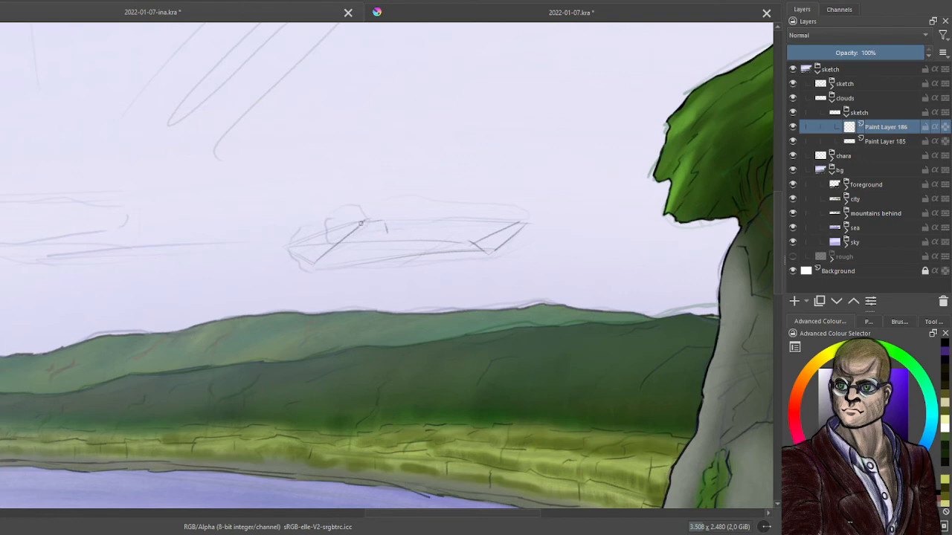
drag(389, 231, 360, 242)
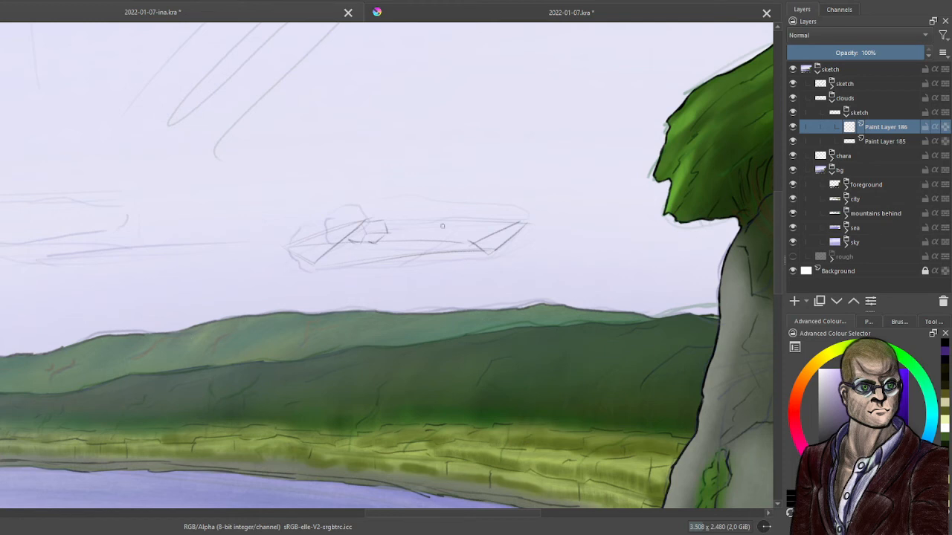
mouse_move(424, 226)
mouse_down()
mouse_move(450, 225)
mouse_move(429, 234)
mouse_move(454, 233)
mouse_move(423, 247)
mouse_move(437, 247)
mouse_up()
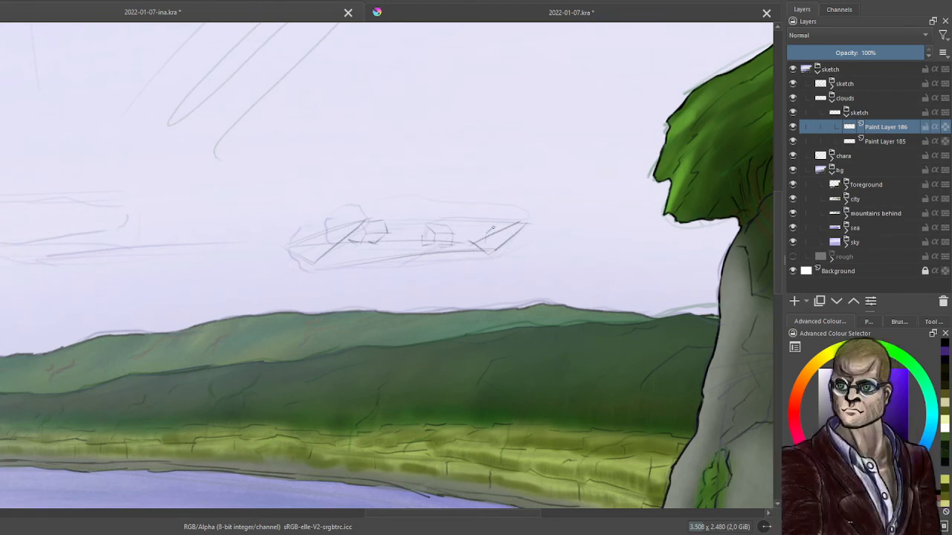
mouse_move(486, 239)
mouse_down()
mouse_move(511, 235)
mouse_move(485, 233)
mouse_move(493, 248)
mouse_up()
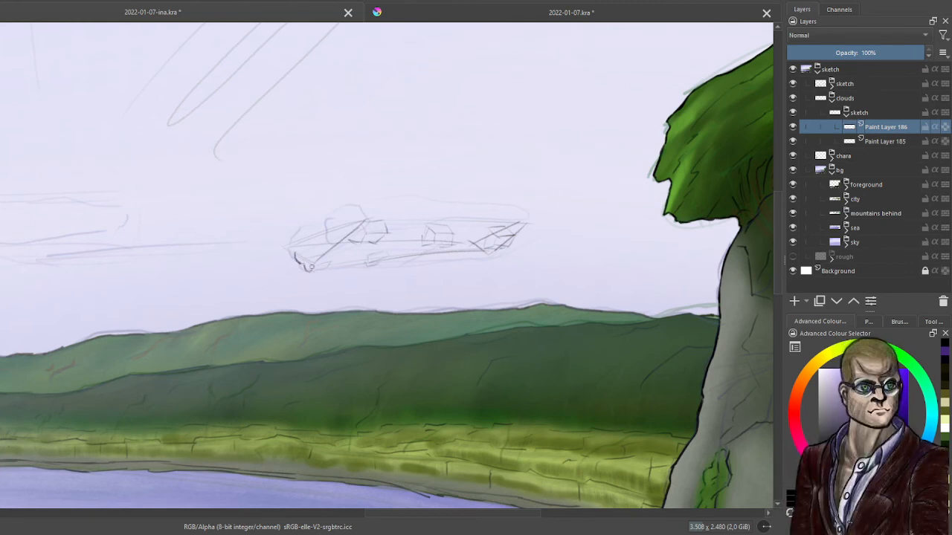
Sketch the cloud's lumpy underside and irregular top edge along the framework on Paint Layer 186.
mouse_move(303, 261)
mouse_down()
mouse_move(328, 272)
mouse_move(487, 257)
mouse_up()
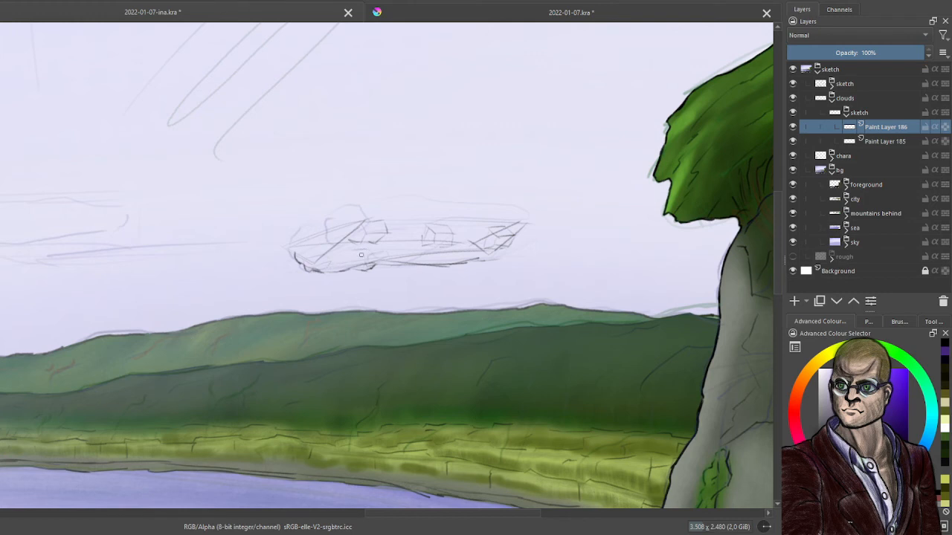
mouse_move(361, 256)
mouse_down()
mouse_move(354, 261)
mouse_move(374, 259)
mouse_up()
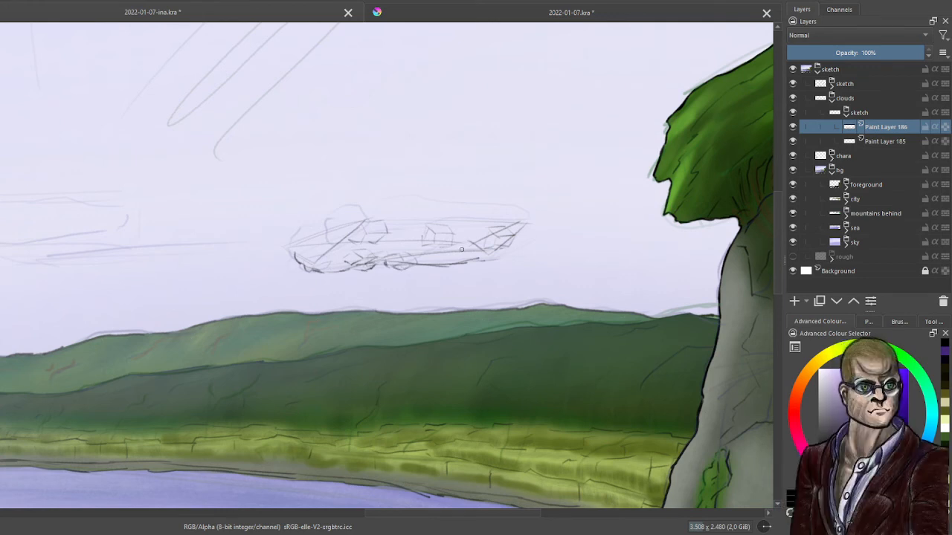
drag(445, 251, 461, 249)
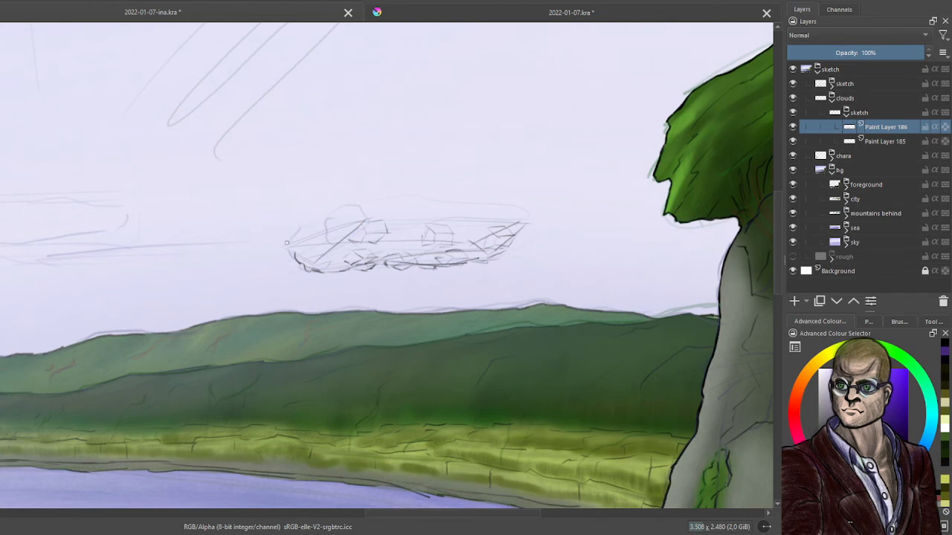
drag(291, 244, 315, 236)
mouse_move(521, 222)
mouse_down()
mouse_move(364, 220)
mouse_move(292, 242)
mouse_up()
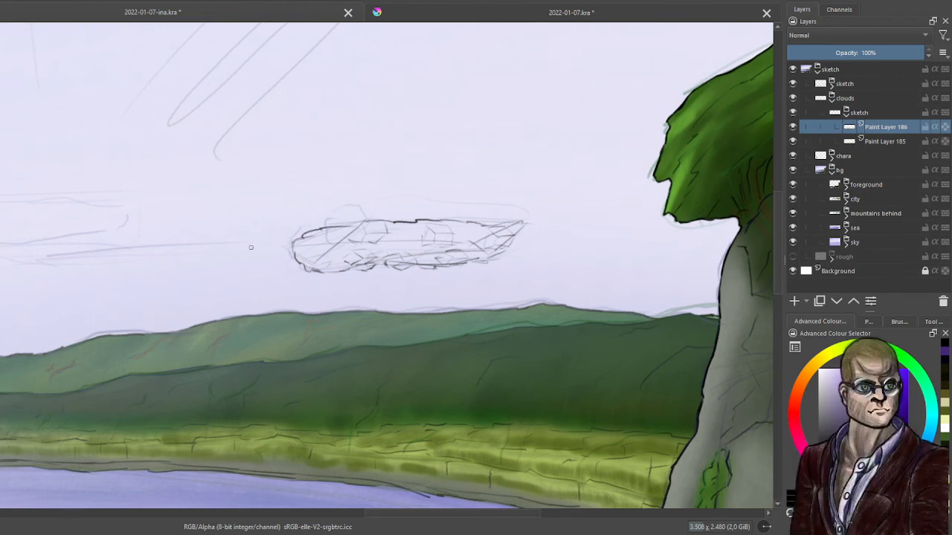
Set Paint Layer 186's opacity to 59%, add a paint layer above it and collapse the clouds sketch subgroup.
click(867, 53)
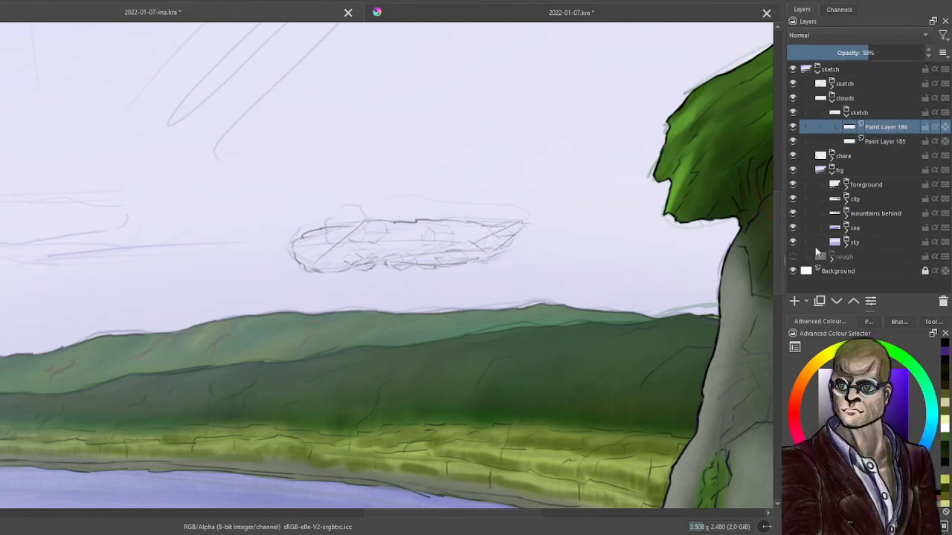
click(794, 301)
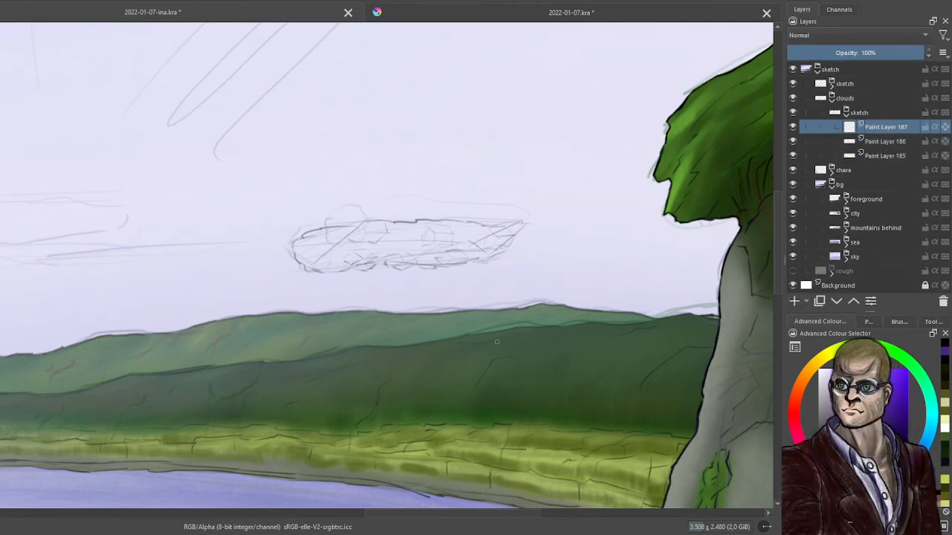
click(846, 112)
Add a paint layer at the top of the clouds group and put it in a new subgroup named colors.
click(856, 97)
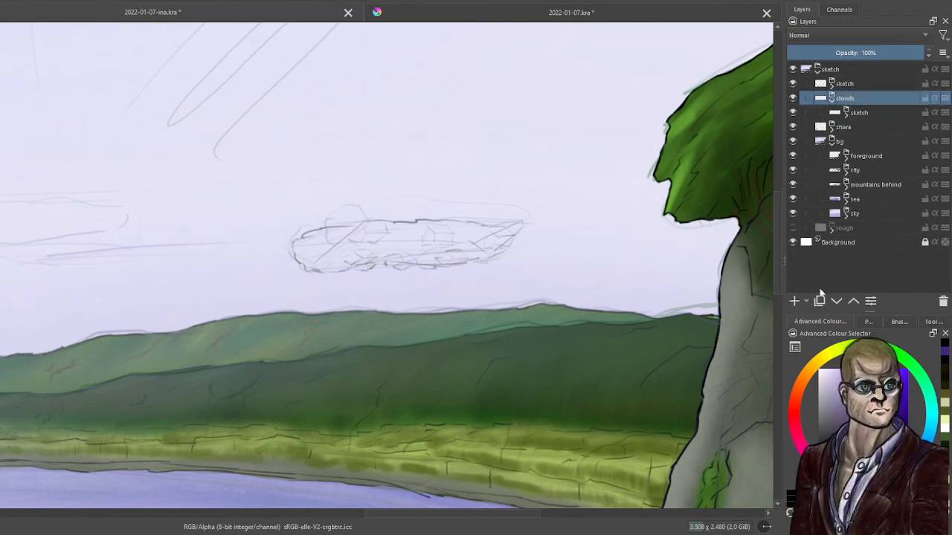
click(795, 301)
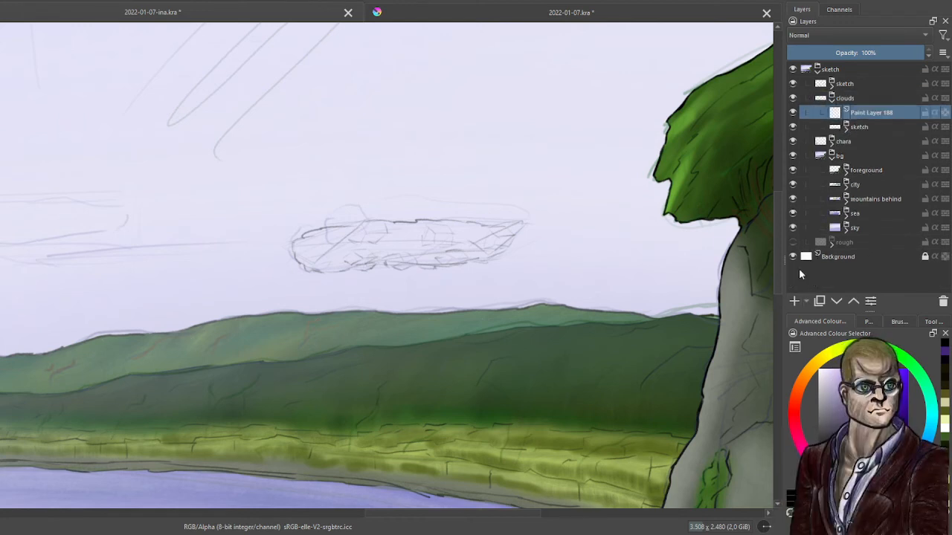
key(ctrl+g)
double_click(875, 114)
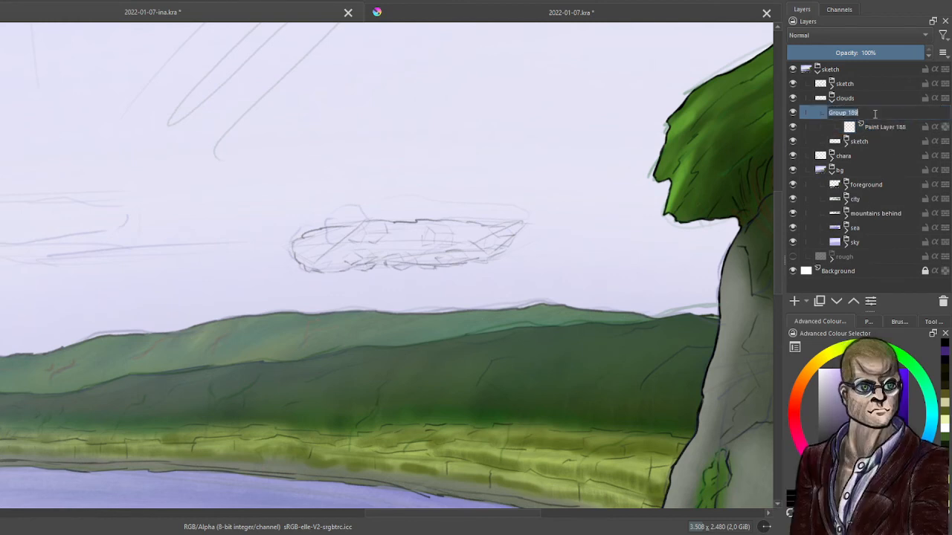
text(cl)
text(lor)
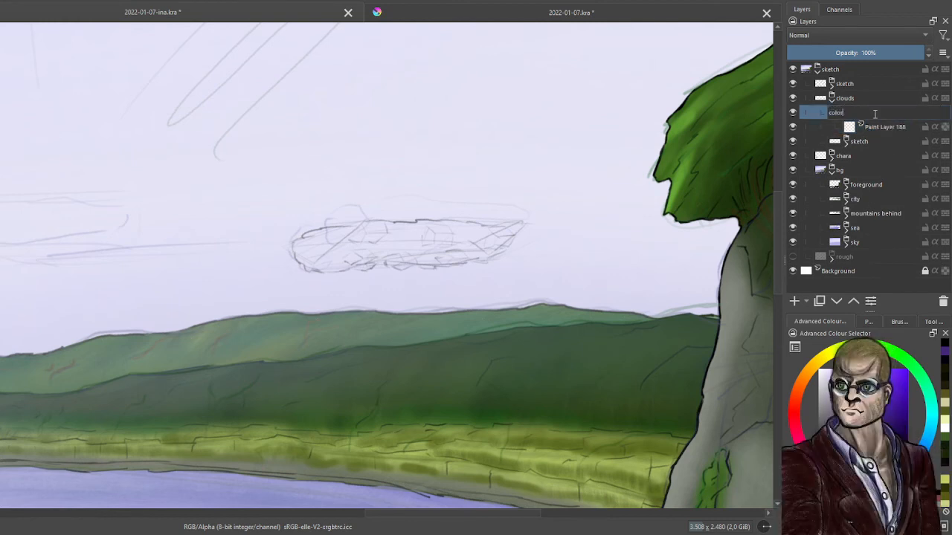
text(s)
key(Return)
click(855, 99)
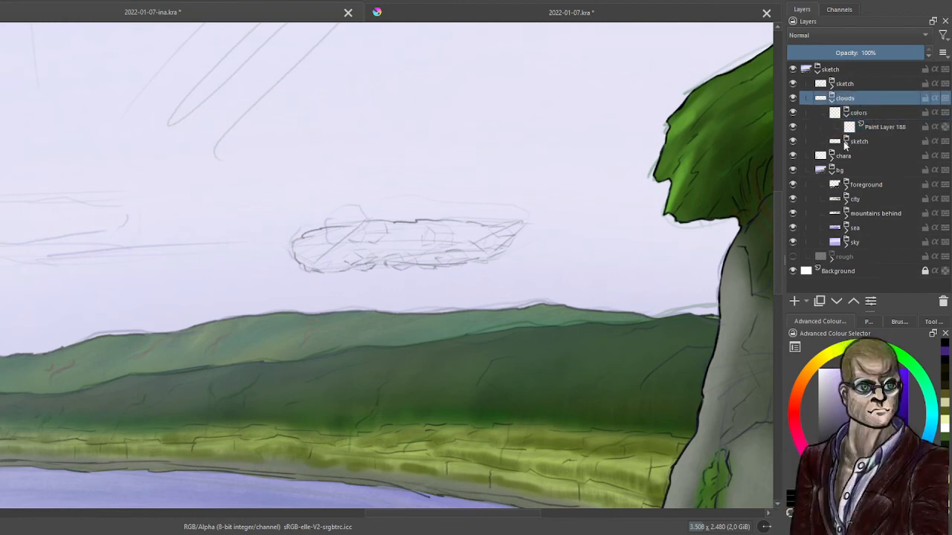
Add a paint layer at the top of the clouds group and put it in a new subgroup named lines.
click(795, 302)
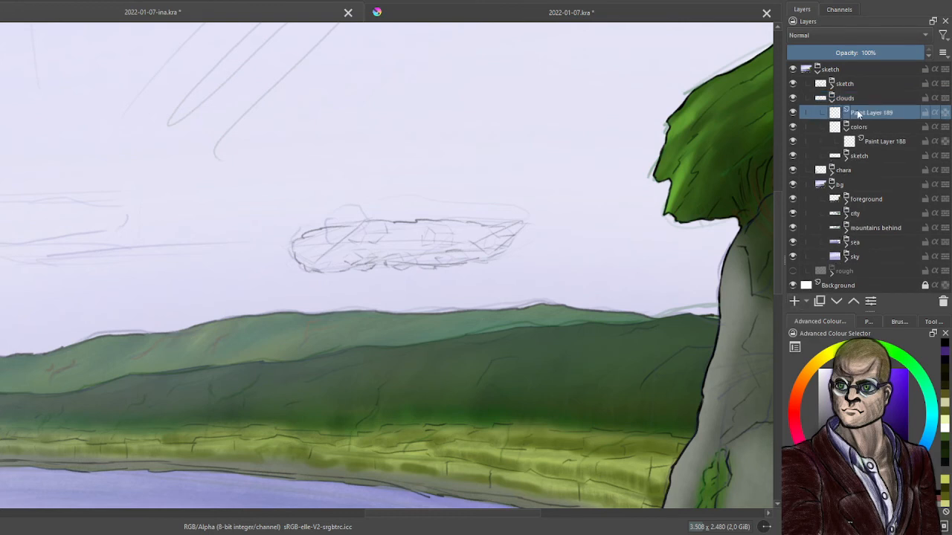
key(ctrl+g)
double_click(863, 112)
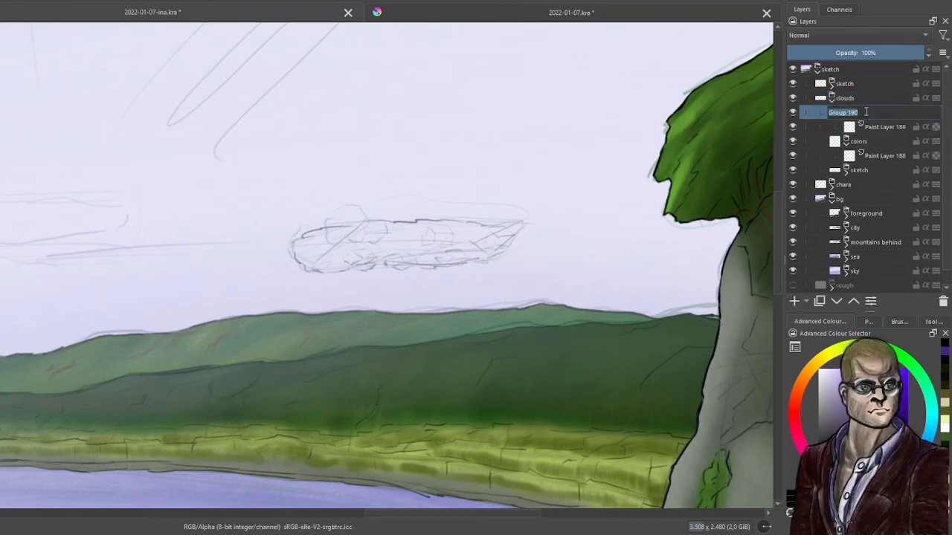
text(lines)
key(Return)
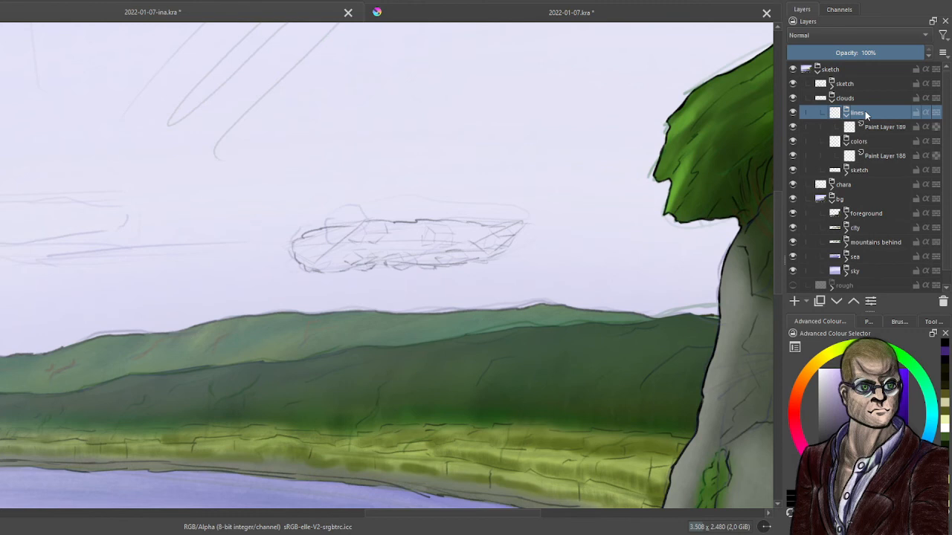
Select Paint Layer 188 in the colors subgroup, choose a solid painting brush and start filling the cloud's middle with white.
click(879, 157)
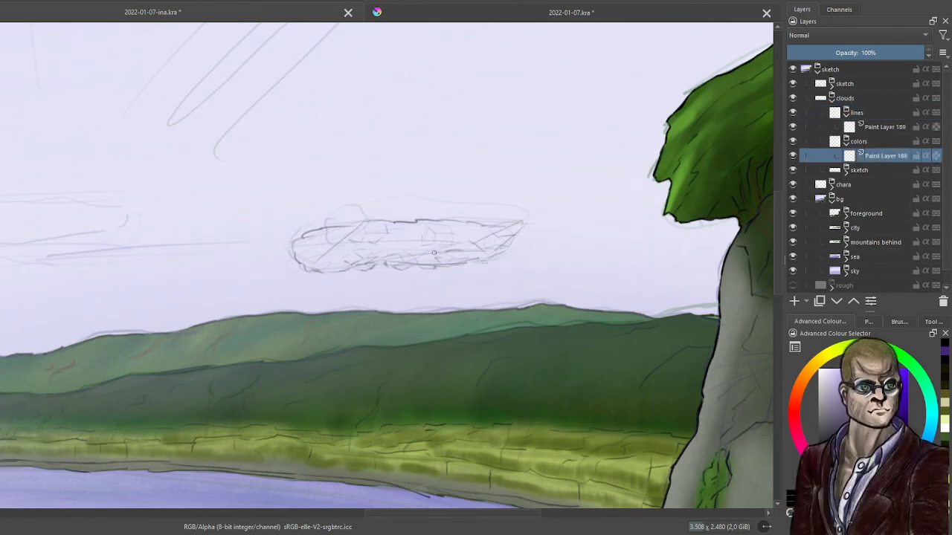
drag(434, 252, 522, 248)
scroll(532, 225, up, 2)
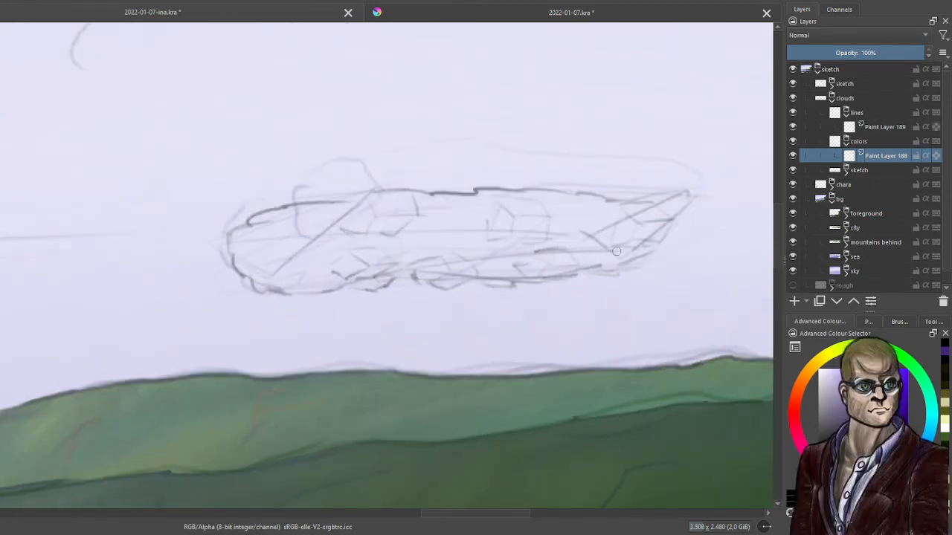
mouse_move(619, 250)
mouse_down()
mouse_move(614, 240)
mouse_move(539, 243)
mouse_up()
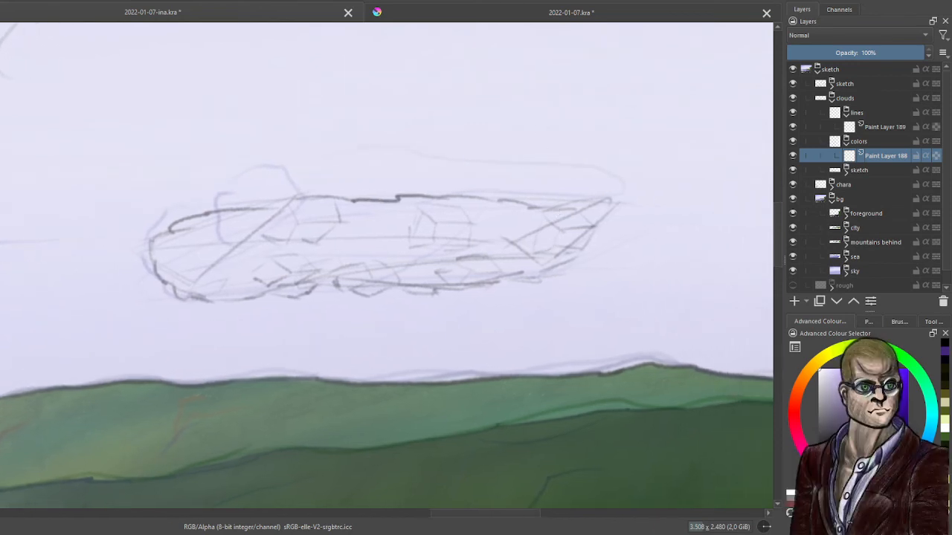
click(868, 322)
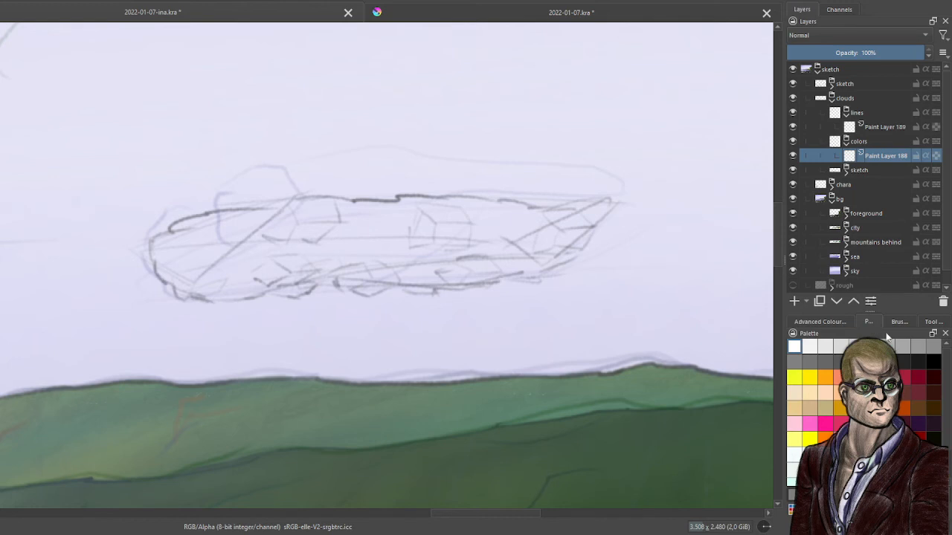
click(899, 322)
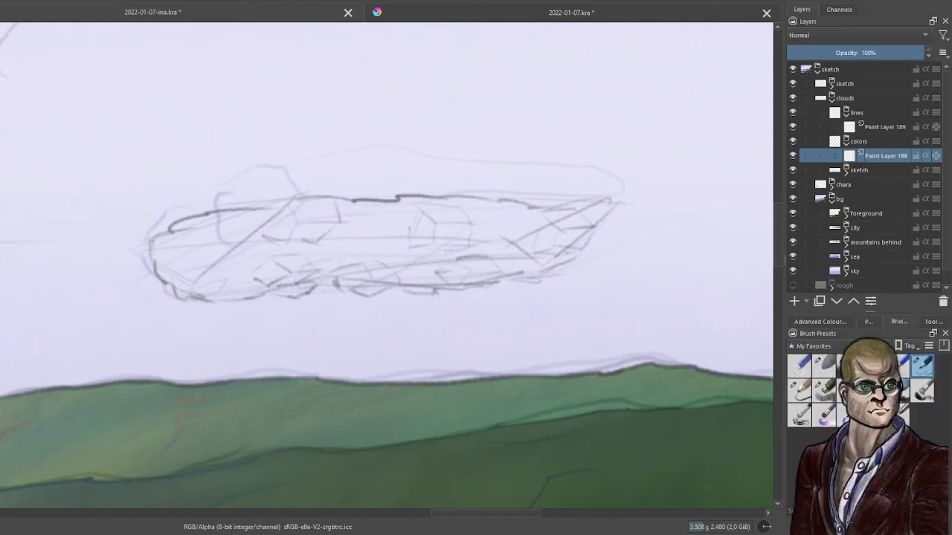
key(slash)
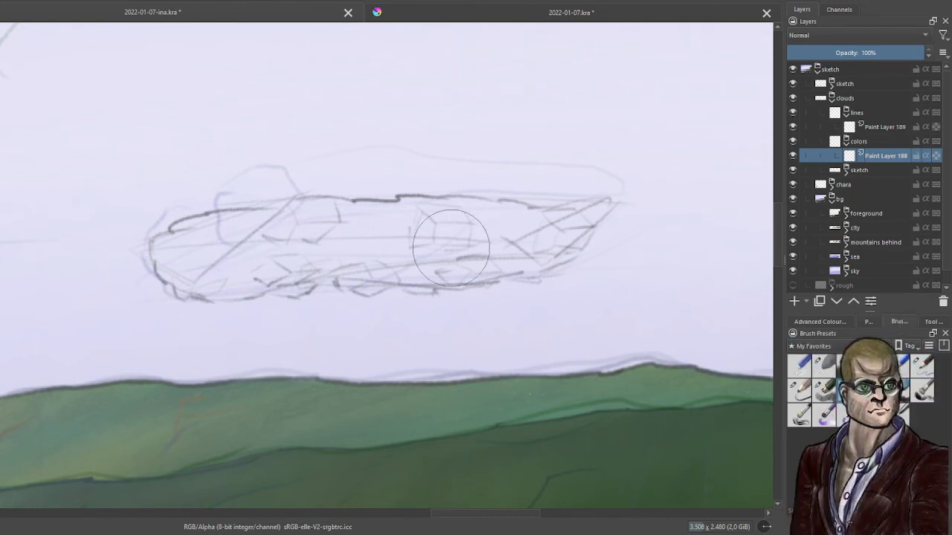
mouse_move(346, 241)
mouse_down()
mouse_move(450, 245)
mouse_move(348, 253)
mouse_move(474, 249)
mouse_up()
Move the clouds sketch subgroup above lines, and fill the rest of the cloud's main body with white on Paint Layer 188.
mouse_move(855, 171)
mouse_down()
mouse_move(876, 101)
mouse_move(882, 119)
mouse_up()
click(883, 172)
mouse_move(424, 238)
mouse_down()
mouse_move(313, 240)
mouse_move(436, 220)
mouse_move(411, 229)
mouse_move(421, 234)
mouse_move(417, 254)
mouse_move(461, 265)
mouse_move(335, 255)
mouse_move(197, 279)
mouse_move(183, 269)
mouse_move(205, 243)
mouse_move(232, 234)
mouse_move(334, 223)
mouse_move(267, 230)
mouse_move(206, 259)
mouse_move(233, 265)
mouse_move(336, 230)
mouse_move(398, 222)
mouse_move(577, 224)
mouse_move(520, 228)
mouse_move(537, 231)
mouse_move(438, 275)
mouse_up()
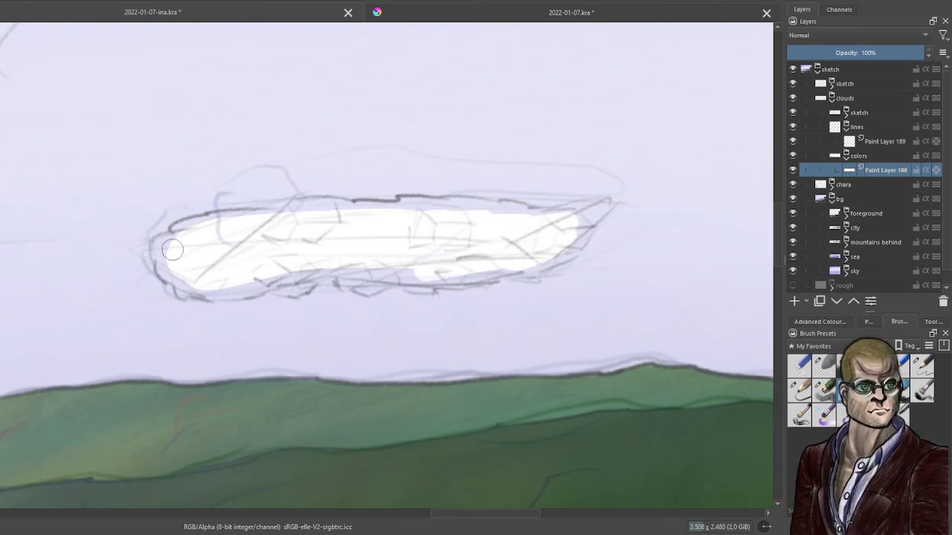
Extend the white fill to the cloud's rounded left end and along its upper edge, undoing the stroke into the pointed right tip.
mouse_move(174, 249)
mouse_down()
mouse_move(168, 258)
mouse_move(165, 246)
mouse_move(183, 231)
mouse_up()
drag(180, 232, 258, 217)
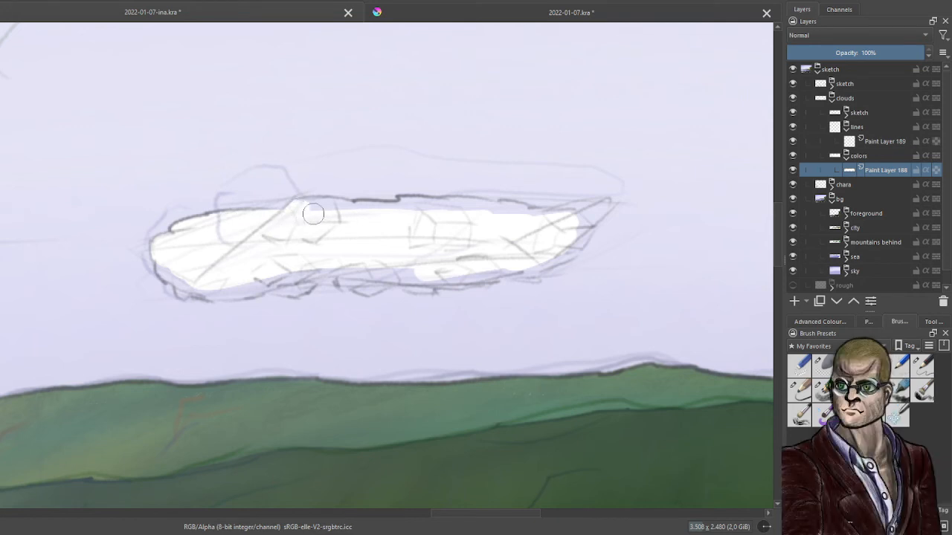
mouse_move(316, 207)
mouse_down()
mouse_move(382, 213)
mouse_move(484, 202)
mouse_move(426, 207)
mouse_move(534, 219)
mouse_move(605, 202)
mouse_up()
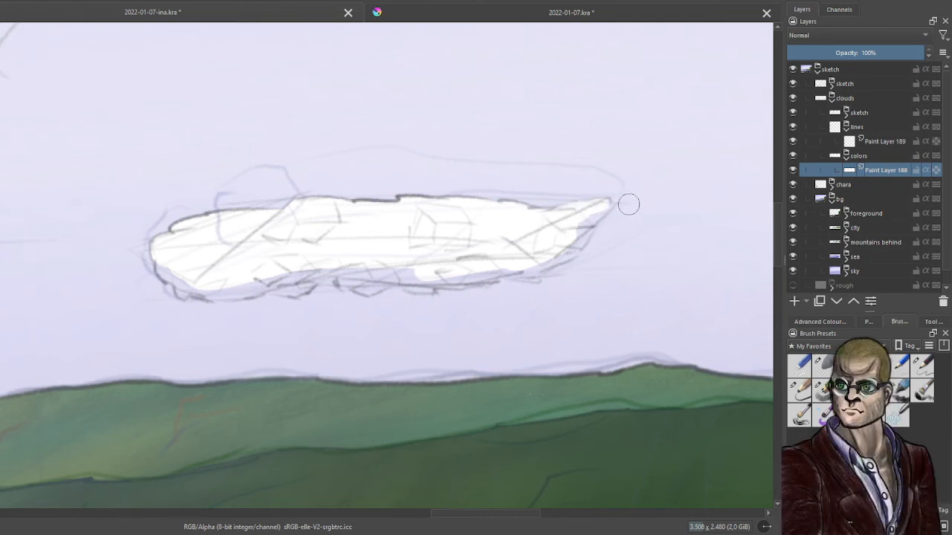
key(ctrl+z)
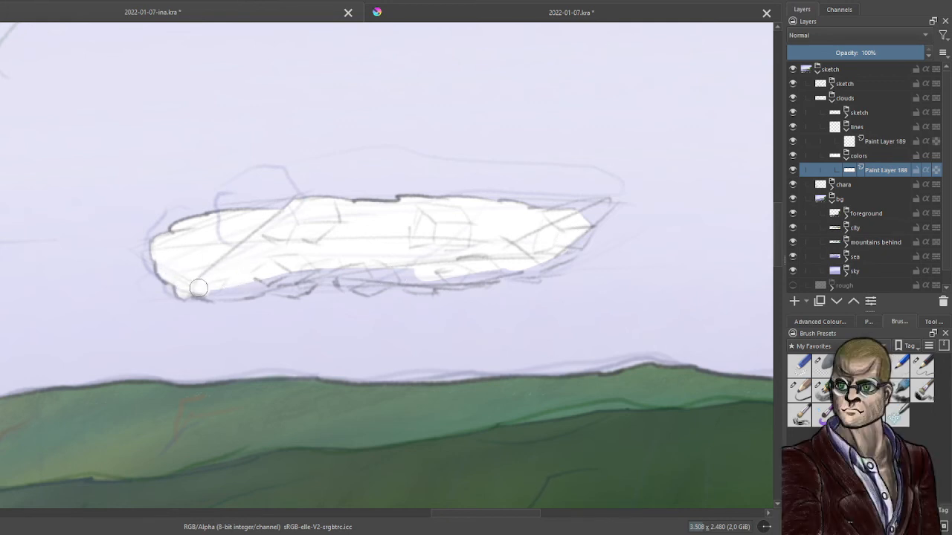
Fill the cloud's lumpy underside and lower right edge with white out to the sketched outline.
drag(199, 288, 261, 286)
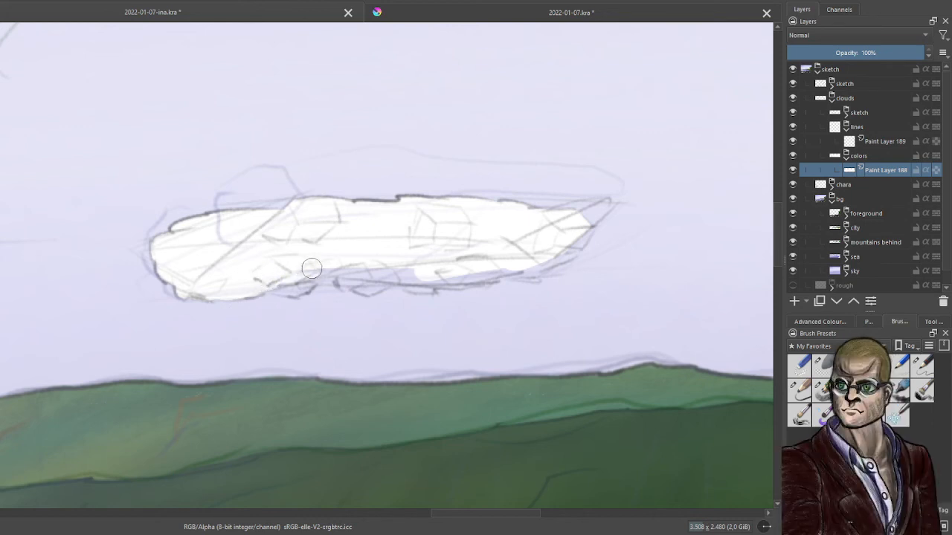
drag(276, 286, 315, 272)
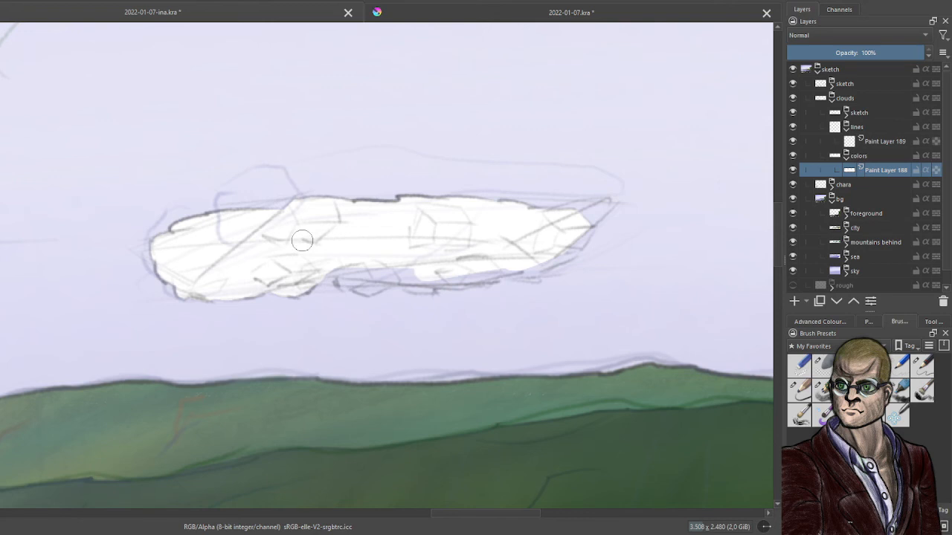
mouse_move(308, 276)
mouse_down()
mouse_move(357, 273)
mouse_move(335, 277)
mouse_move(365, 276)
mouse_move(366, 284)
mouse_move(407, 266)
mouse_move(432, 276)
mouse_move(405, 277)
mouse_move(413, 283)
mouse_move(441, 284)
mouse_move(432, 291)
mouse_move(400, 281)
mouse_move(488, 269)
mouse_up()
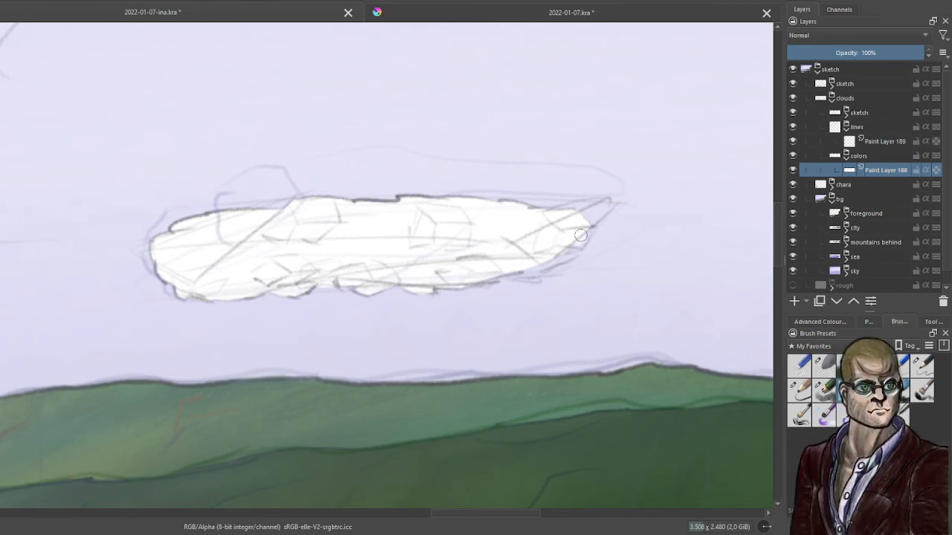
drag(579, 242, 542, 262)
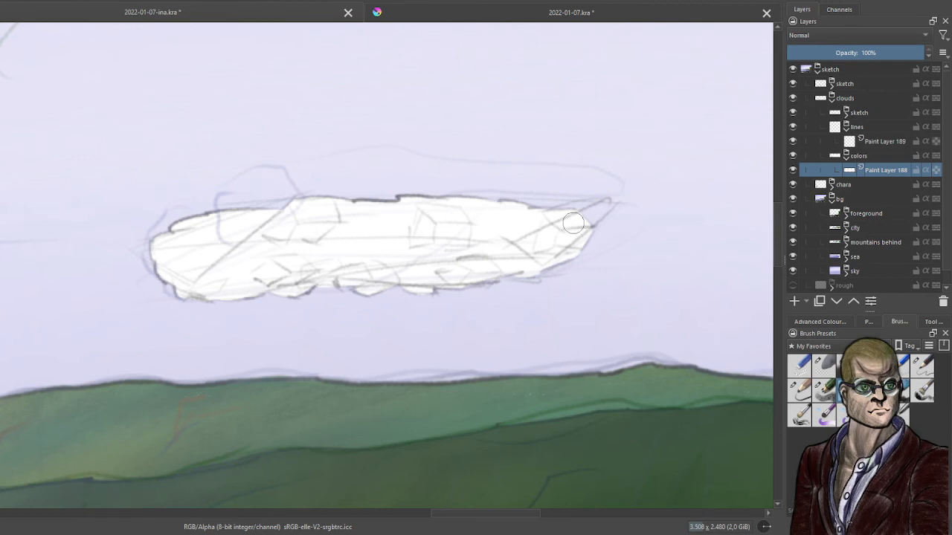
Hide the uppermost sketch group and check the white cloud against the whole scene.
click(793, 84)
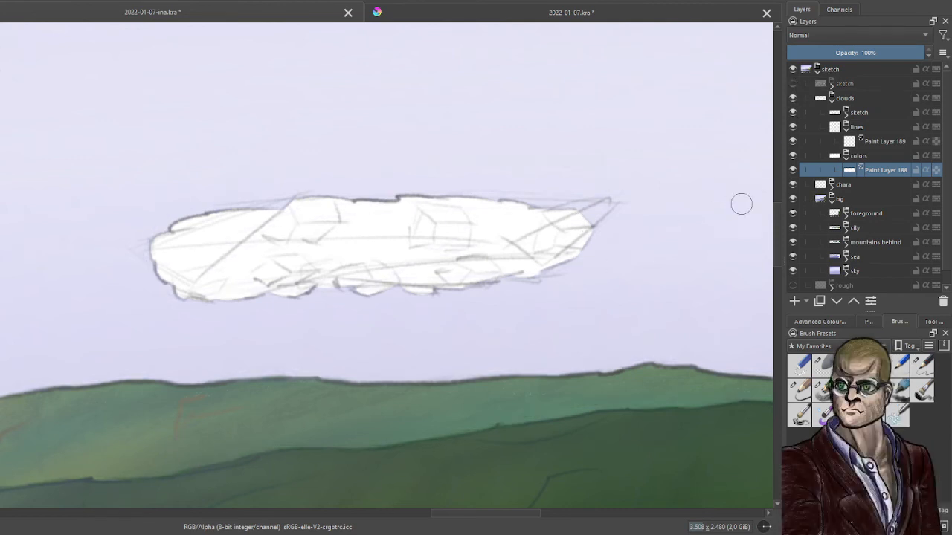
scroll(722, 210, down, 2)
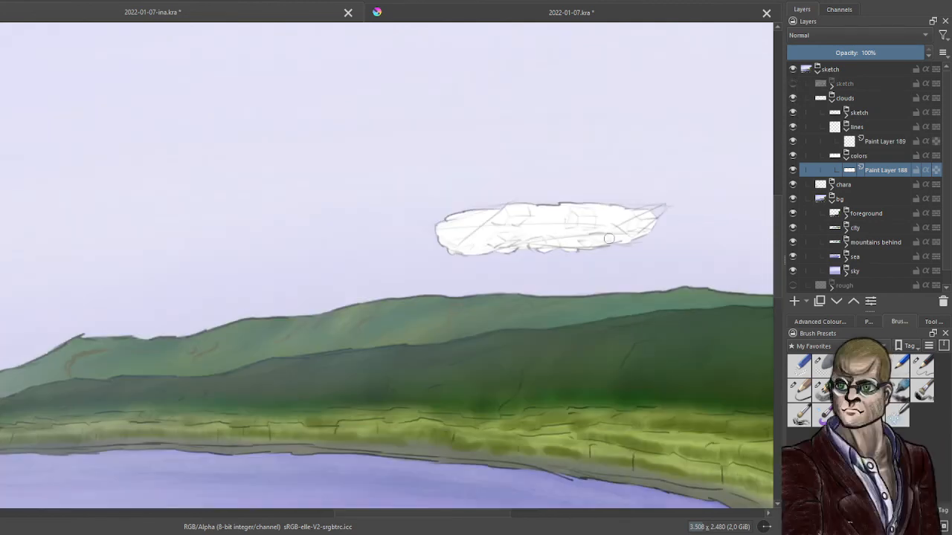
scroll(608, 238, down, 4)
scroll(621, 242, up, 6)
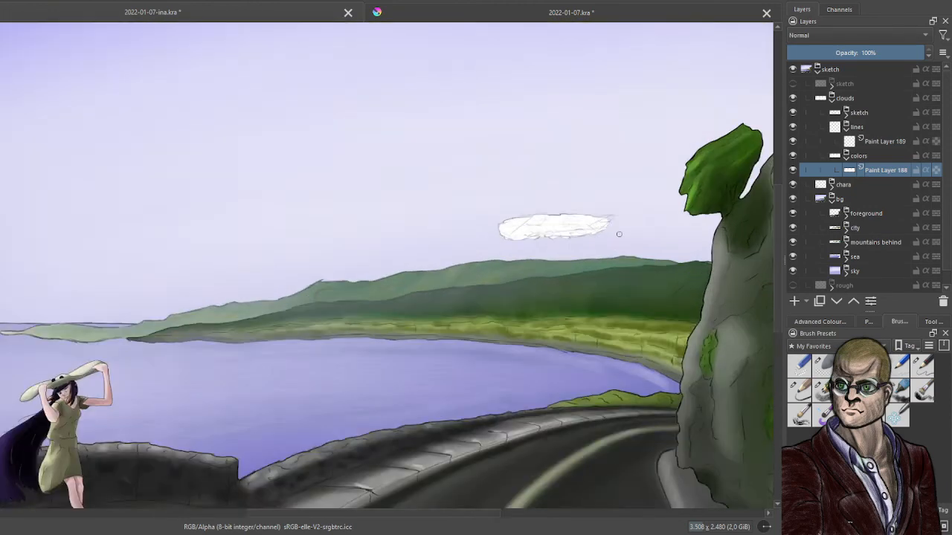
scroll(350, 238, up, 2)
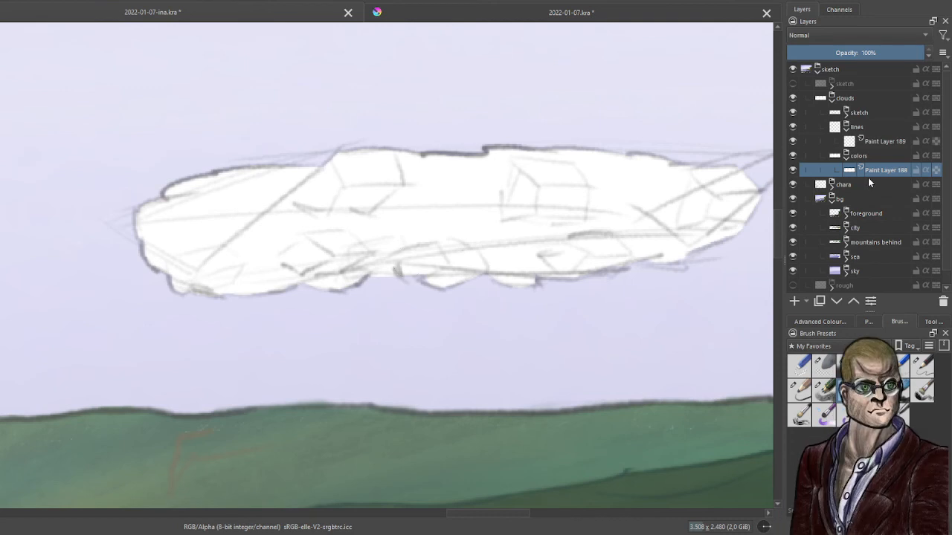
Add a paint layer above Paint Layer 188, set it to Hard Light, fill it with mid grey and make it inherit alpha.
click(795, 301)
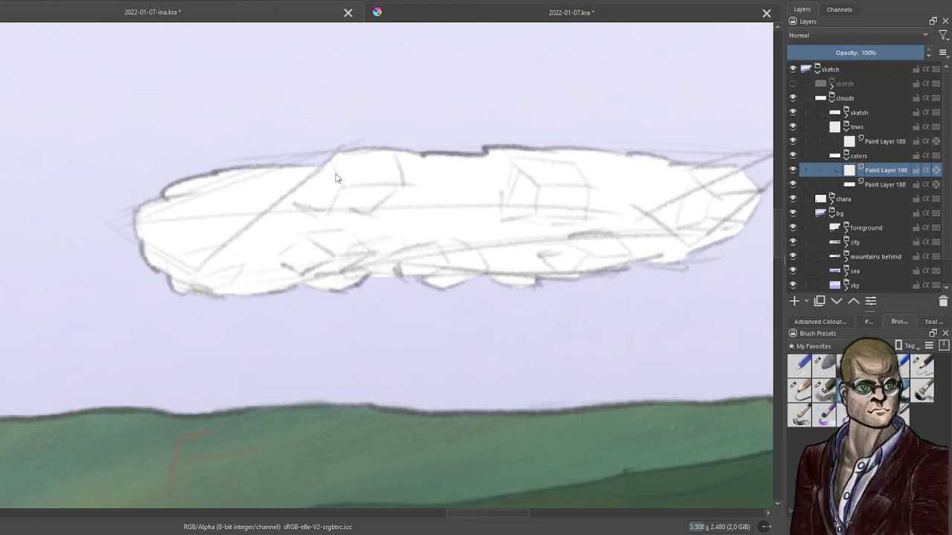
key(alt+shift+h)
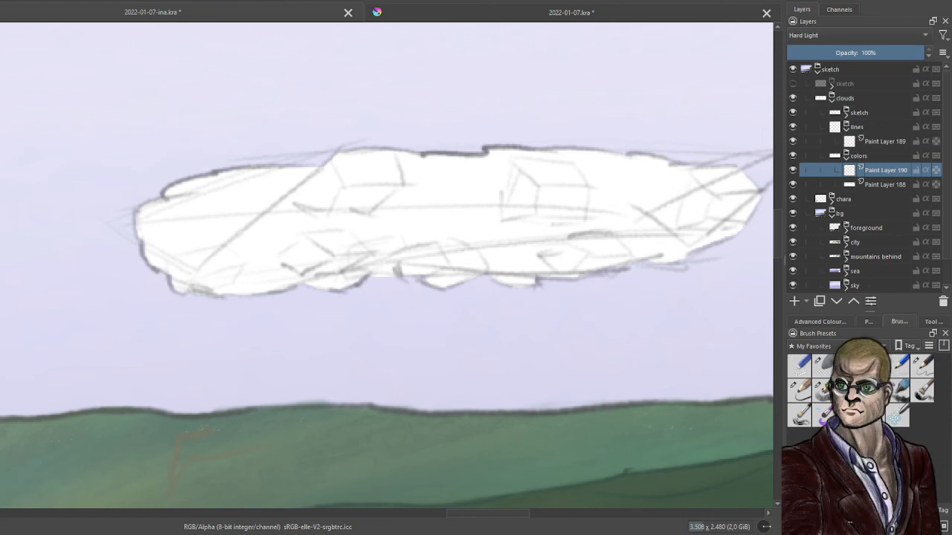
click(861, 323)
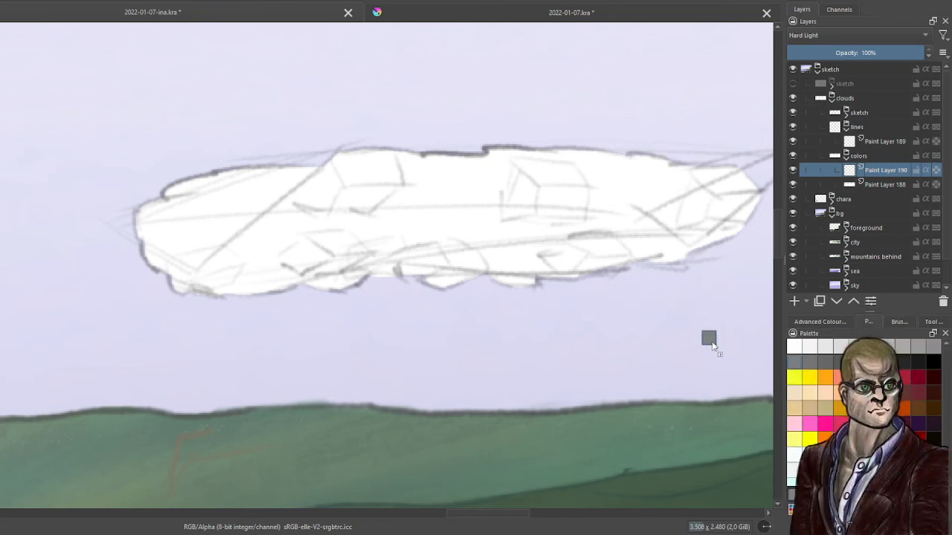
key(BackSpace)
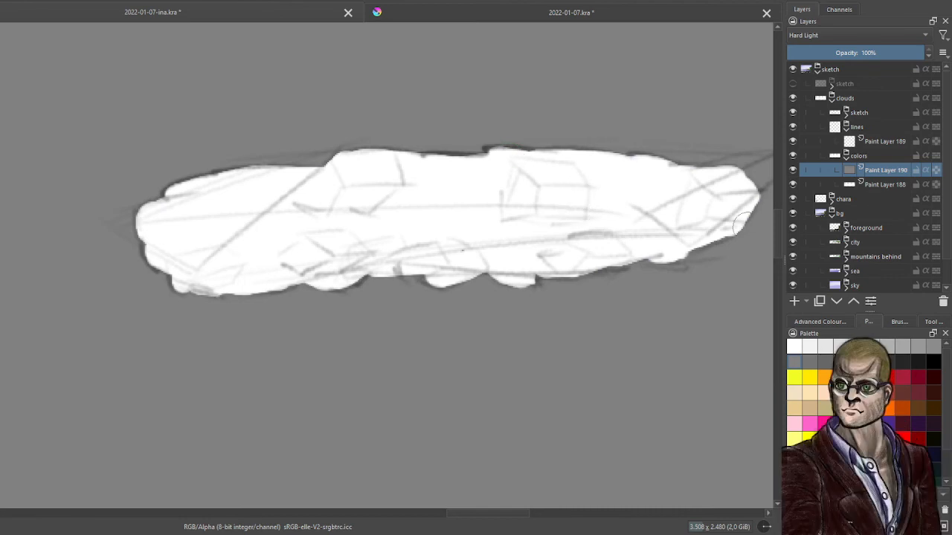
click(926, 171)
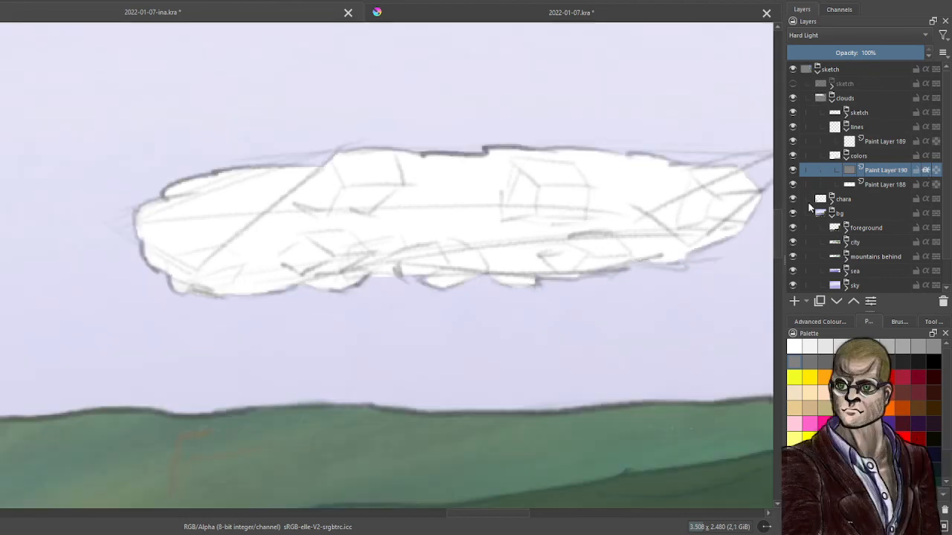
Try shading the cloud's left end dark grey on Paint Layer 190, and undo the stroke.
click(891, 183)
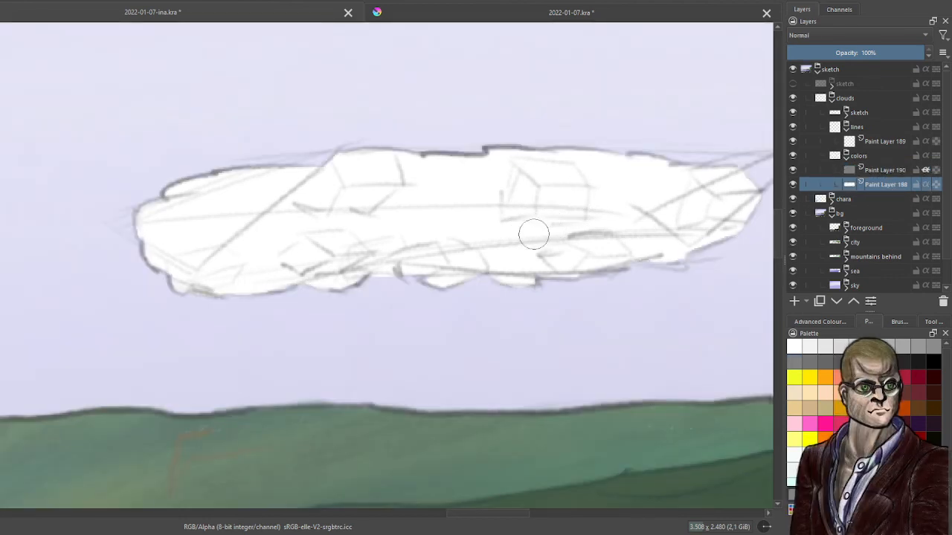
scroll(532, 289, down, 4)
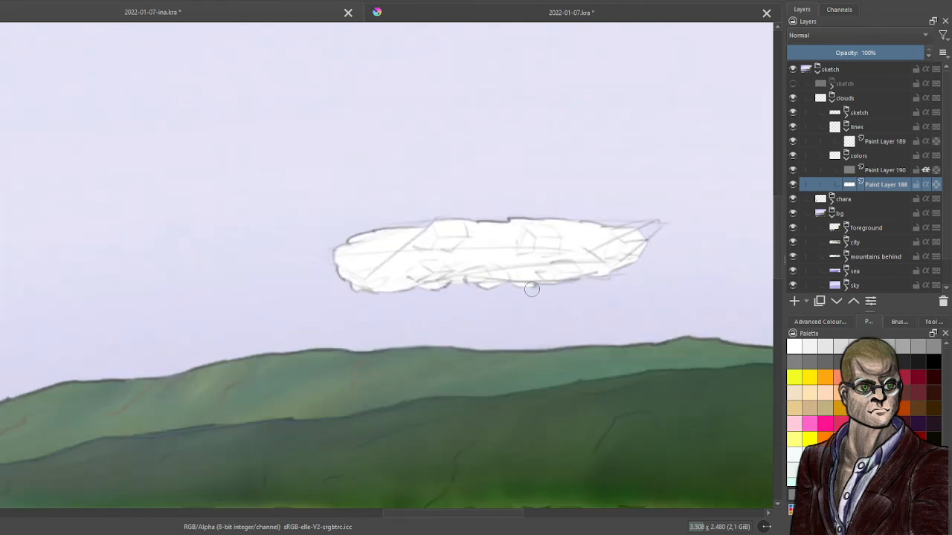
scroll(531, 288, up, 2)
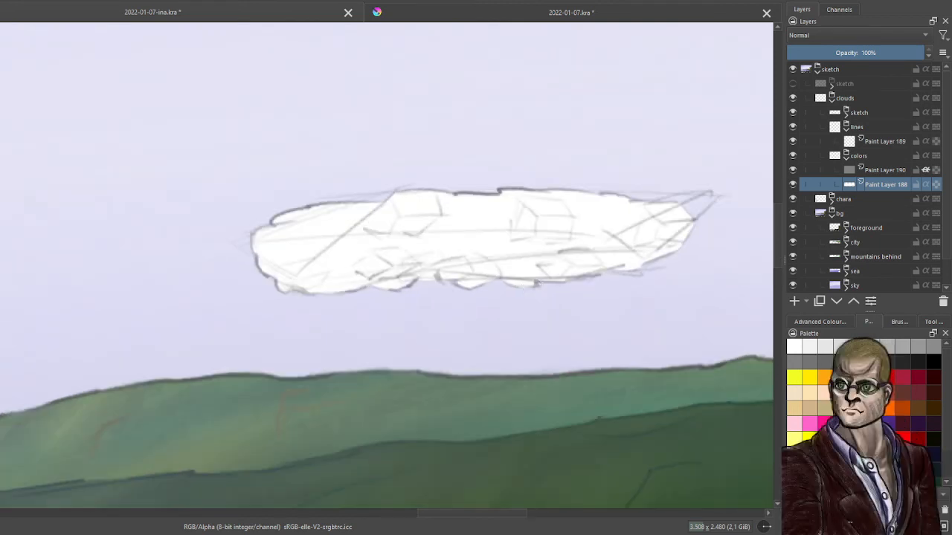
click(820, 321)
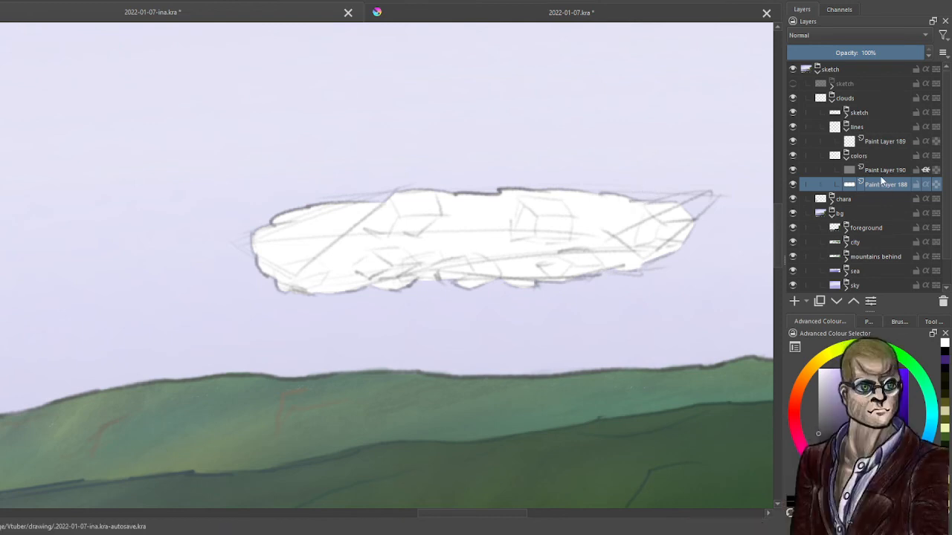
key(Page_Up)
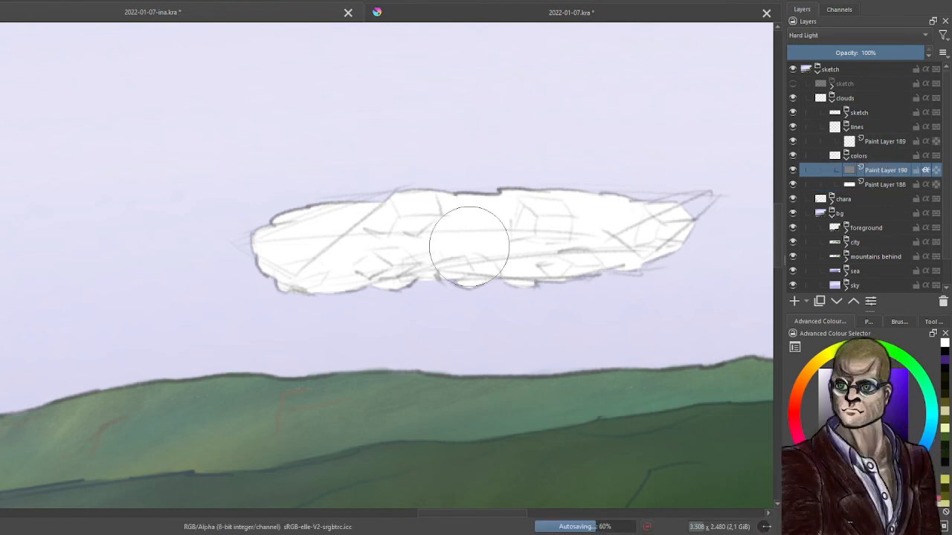
drag(349, 223, 249, 259)
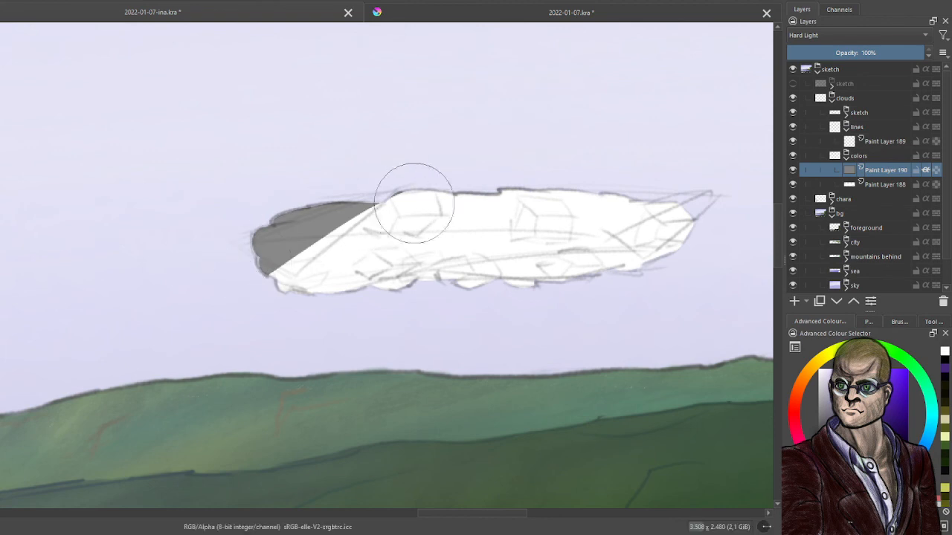
key(ctrl+z)
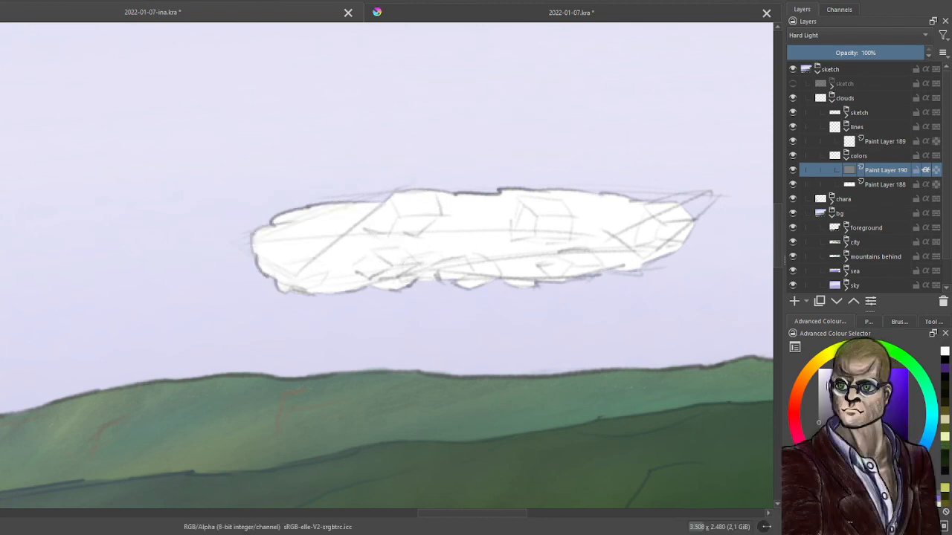
Shade the whole cloud light grey on Paint Layer 190 with an enlarged brush.
mouse_move(424, 216)
mouse_down()
mouse_move(251, 238)
mouse_move(459, 259)
mouse_move(673, 221)
mouse_up()
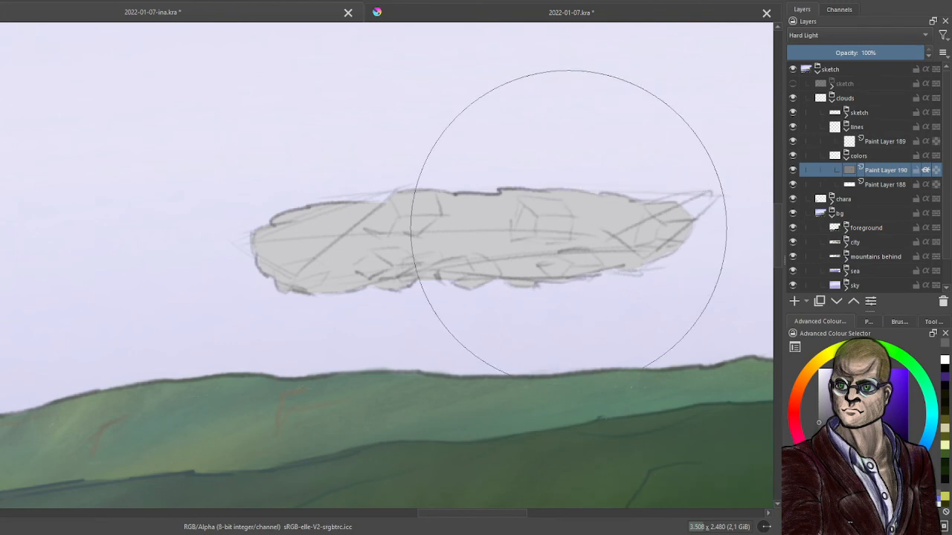
click(485, 2)
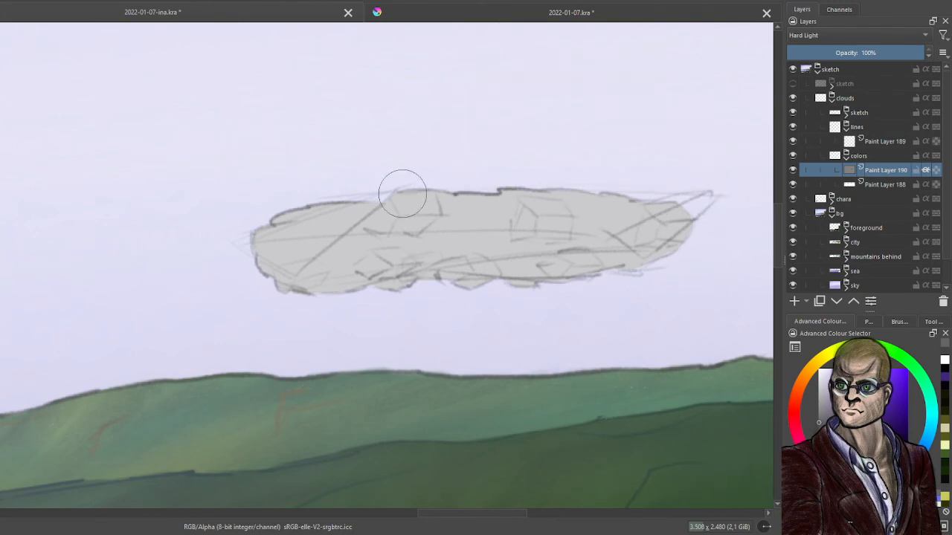
Try a hard-edged white highlight on the cloud's upper edge on Paint Layer 190, and undo the stroke.
scroll(402, 179, down, 7)
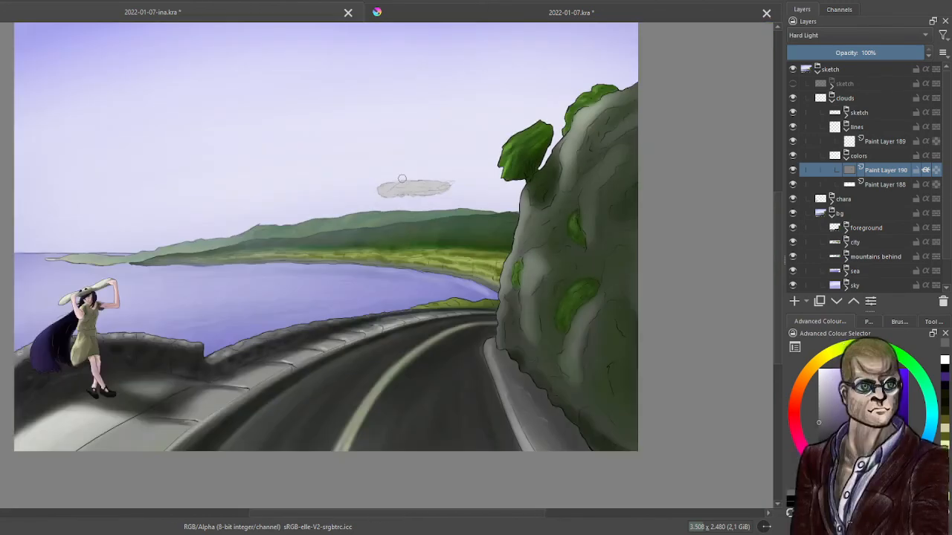
drag(382, 168, 392, 191)
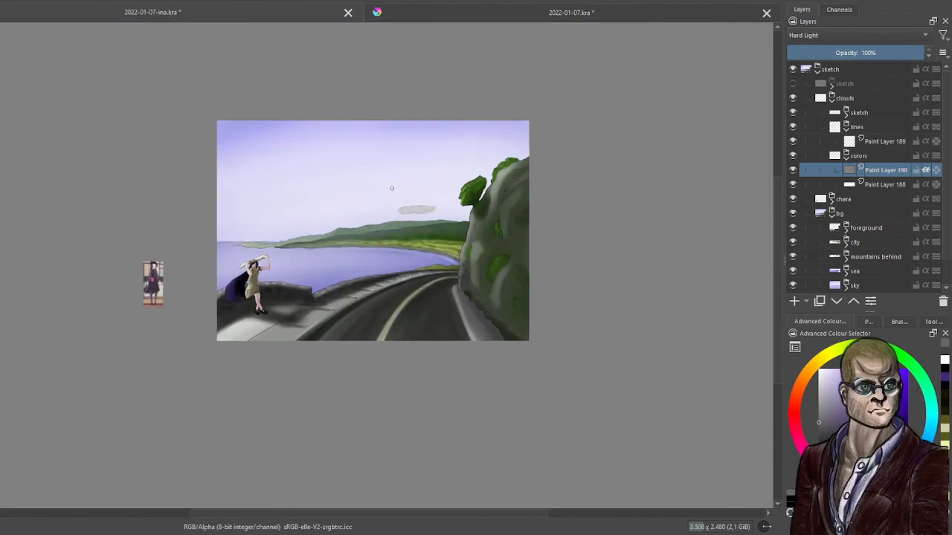
scroll(391, 189, up, 10)
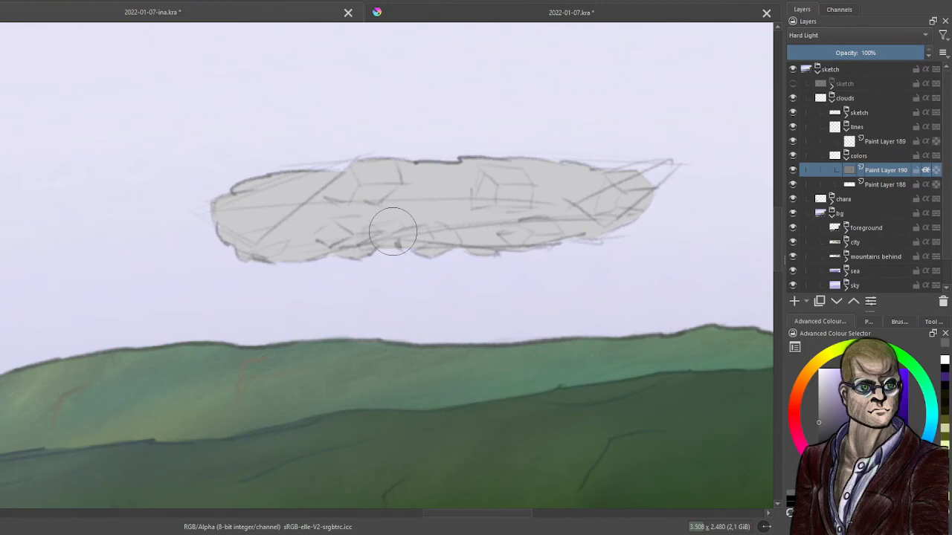
drag(345, 175, 363, 167)
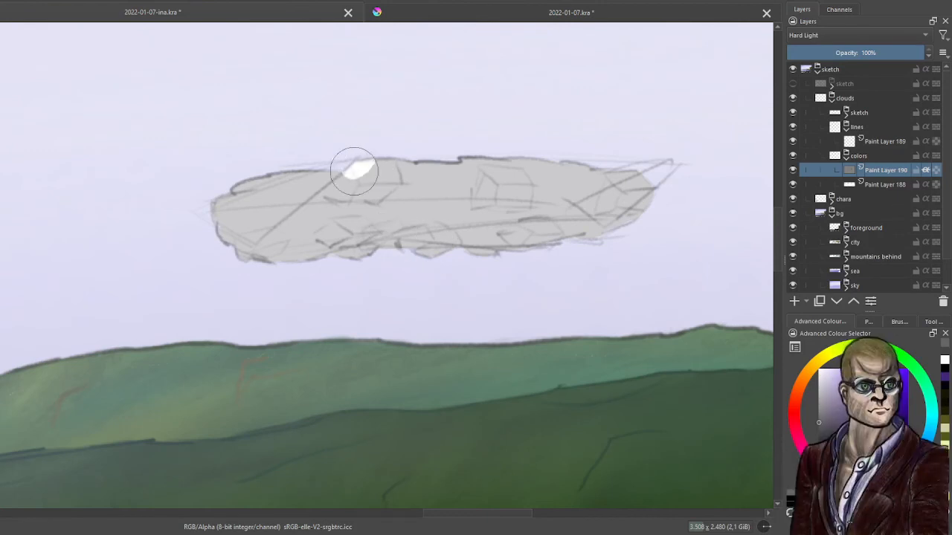
key(ctrl+z)
Switch to a soft brush preset and paint white highlights along the cloud's upper-left edge and its upper bumps.
click(869, 322)
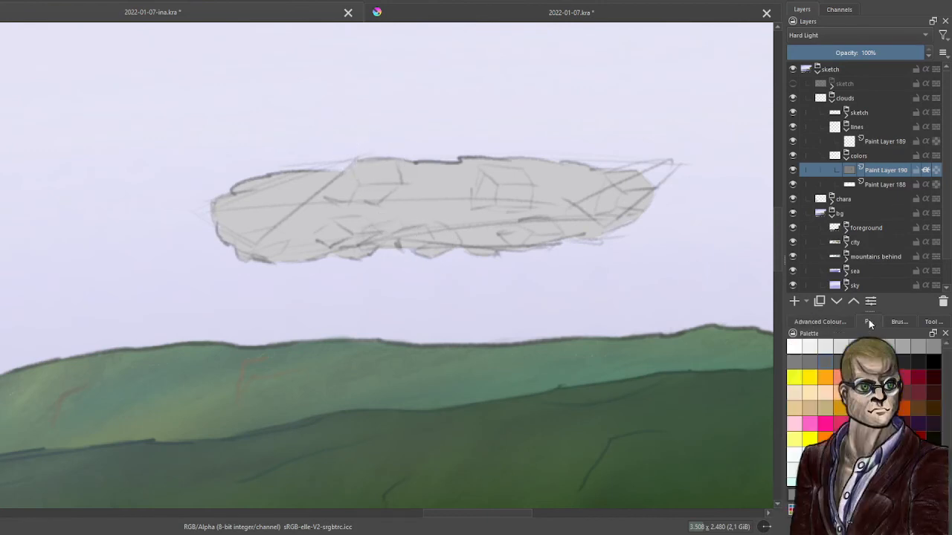
click(900, 323)
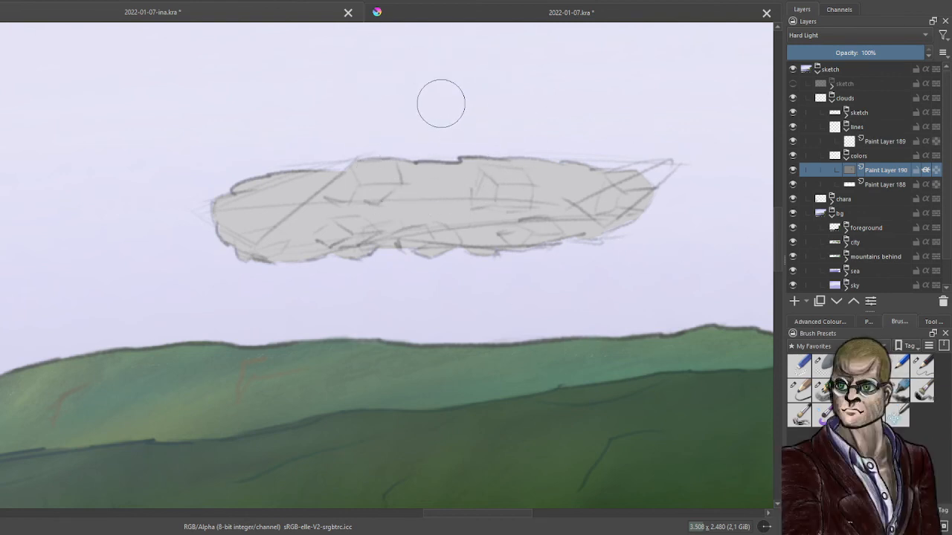
click(848, 365)
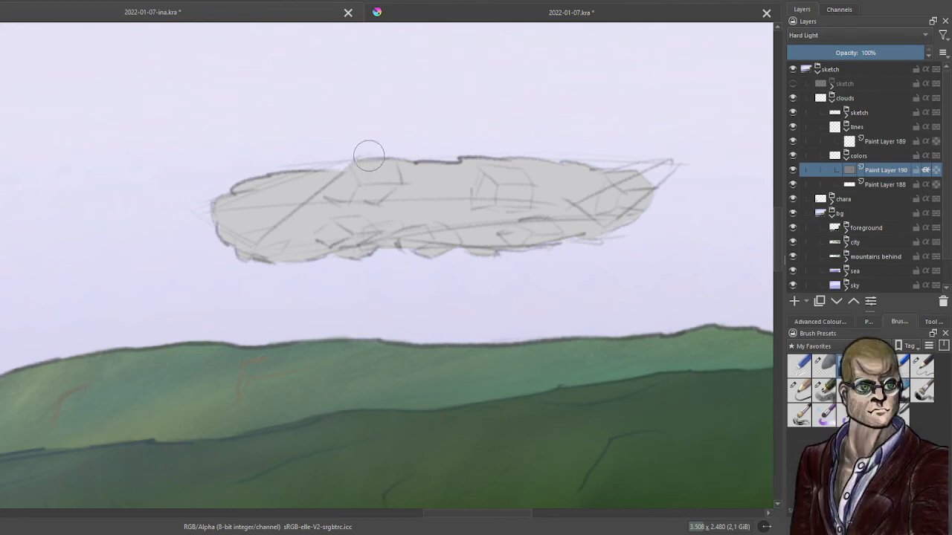
drag(370, 158, 364, 169)
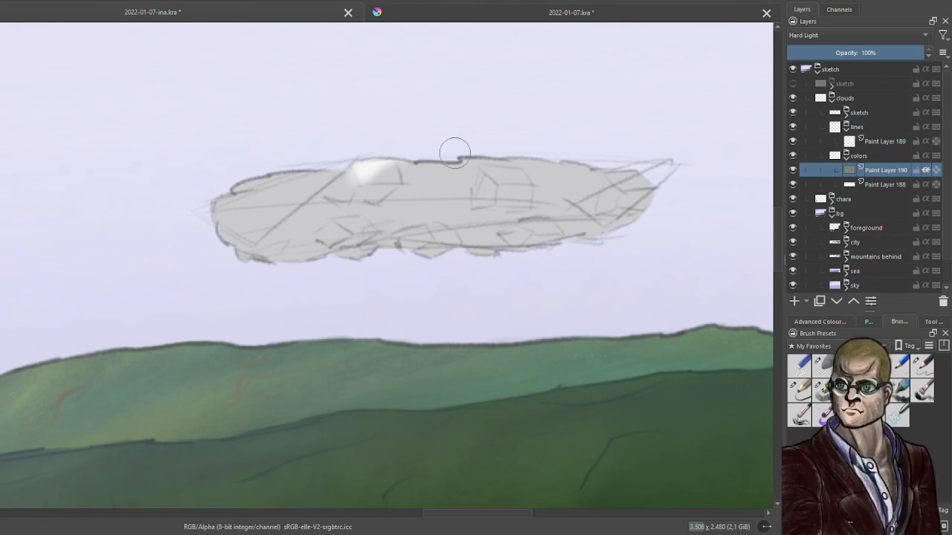
click(466, 174)
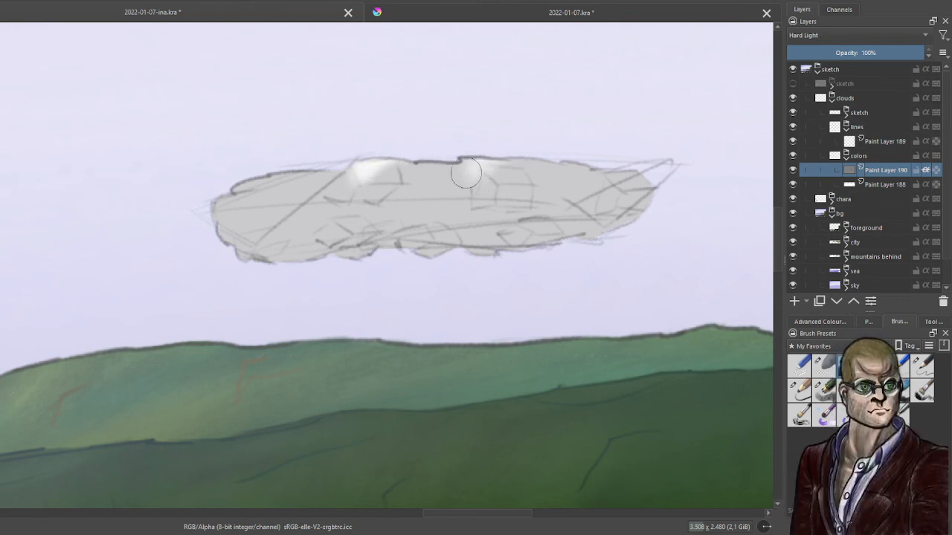
click(473, 173)
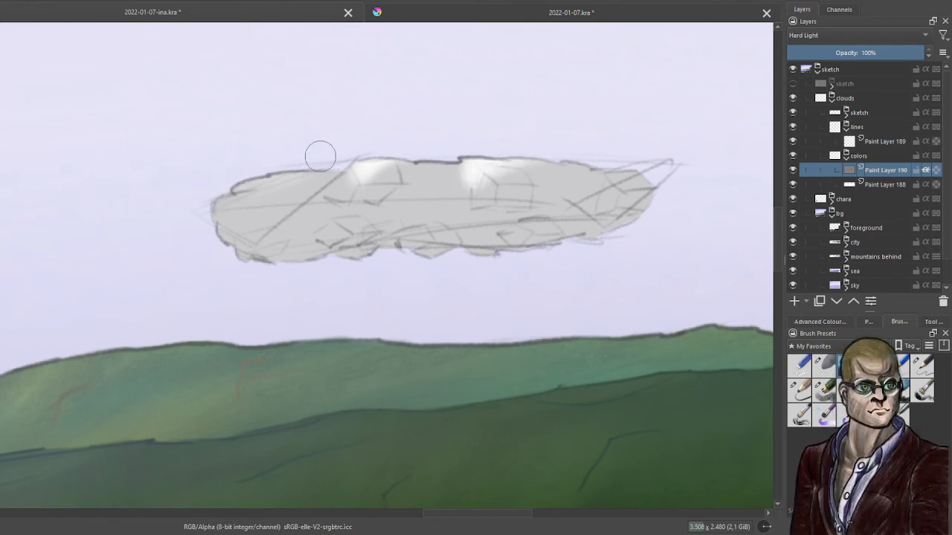
mouse_move(320, 156)
mouse_down()
mouse_move(206, 201)
mouse_move(324, 157)
mouse_move(285, 177)
mouse_move(225, 200)
mouse_move(330, 152)
mouse_up()
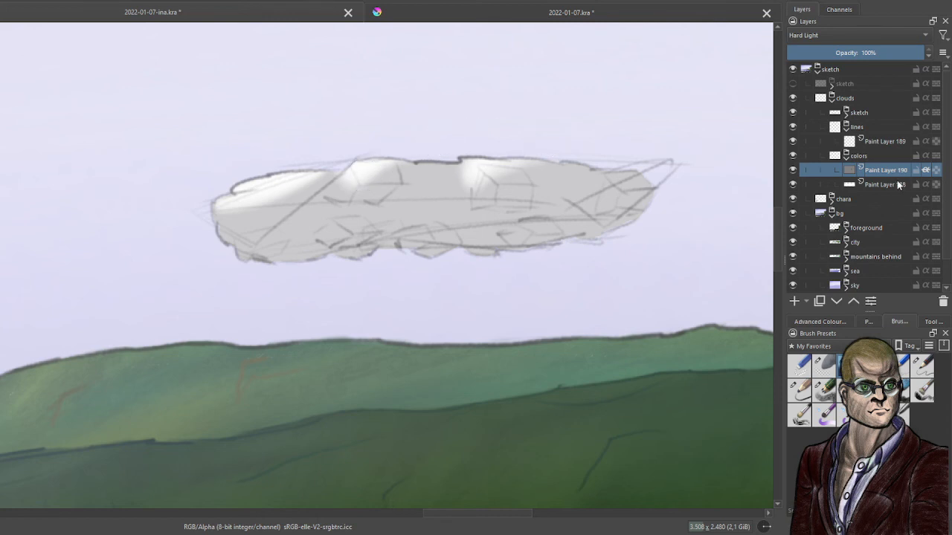
Add a paint layer above Paint Layer 187 in the clouds' sketch subgroup, and undo a test line on it.
click(847, 112)
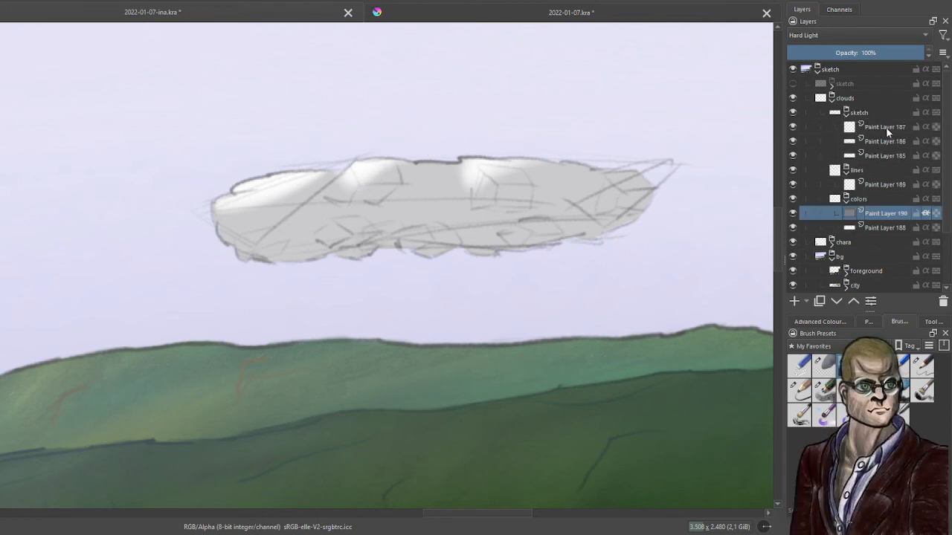
click(885, 126)
click(795, 302)
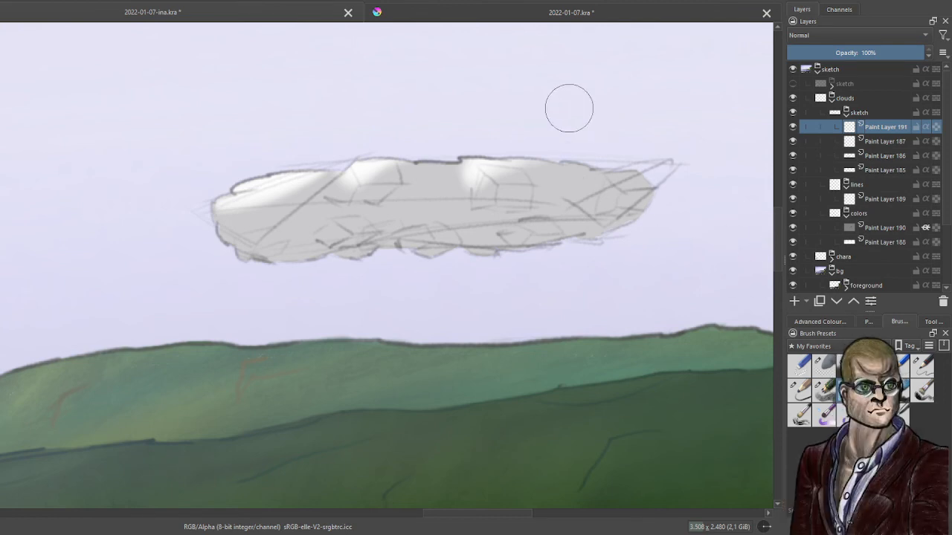
drag(431, 116, 482, 56)
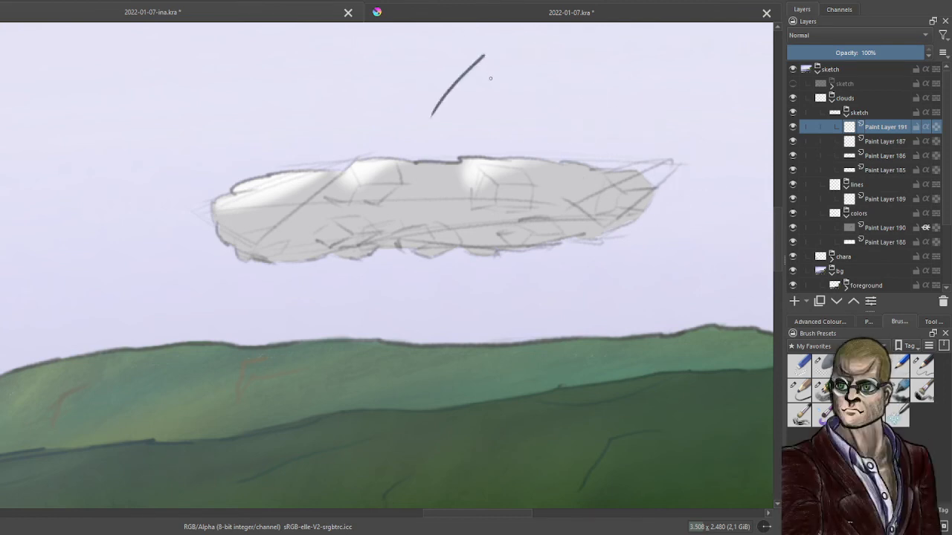
key(ctrl+z)
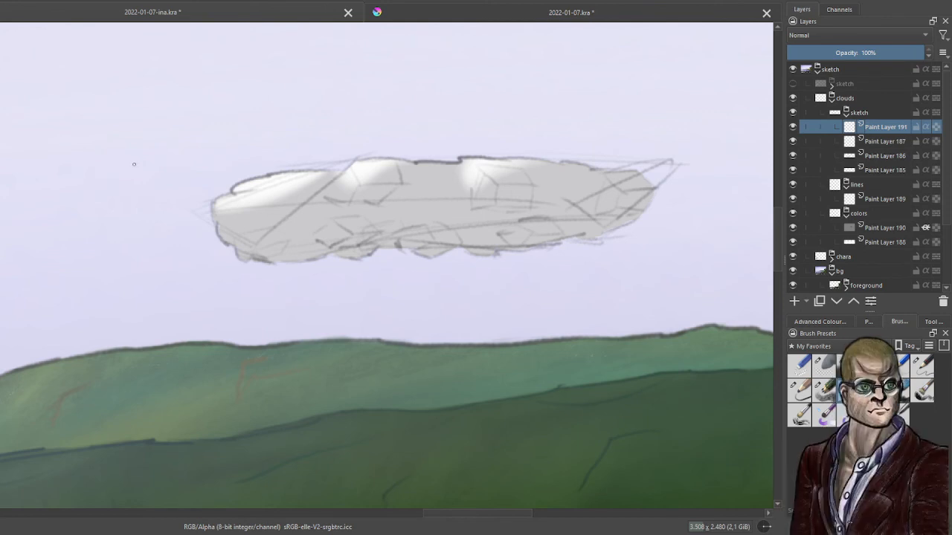
Sketch a small diagram in the sky left of the cloud, with a circle joined by lines to a box and a curved form.
mouse_move(134, 160)
mouse_down()
mouse_move(145, 149)
mouse_move(135, 169)
mouse_move(125, 123)
mouse_up()
mouse_move(153, 123)
mouse_down()
mouse_move(140, 93)
mouse_move(102, 90)
mouse_up()
drag(125, 51, 152, 55)
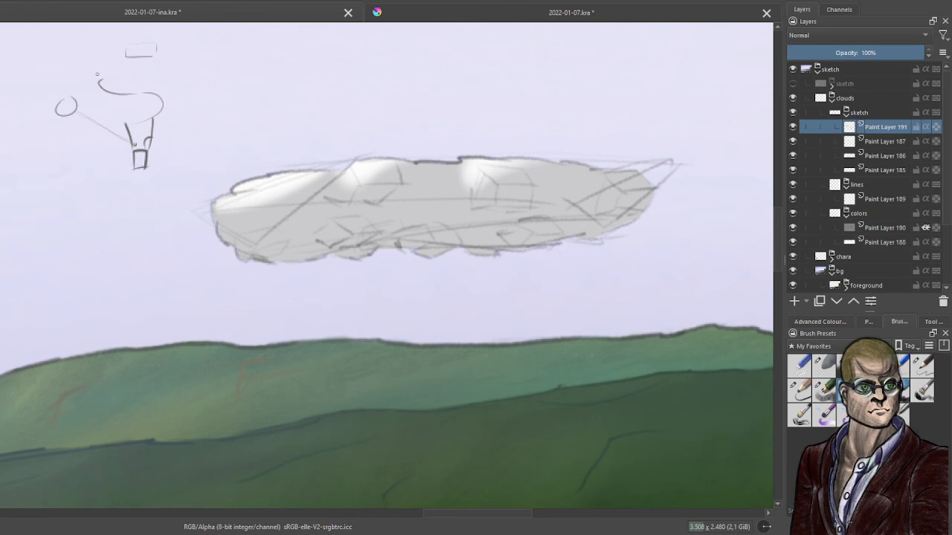
drag(77, 95, 131, 61)
drag(79, 96, 139, 51)
Paint soft white highlights on Paint Layer 190 at the cloud's upper-right edge, its lower edge and its lower bumps.
click(883, 227)
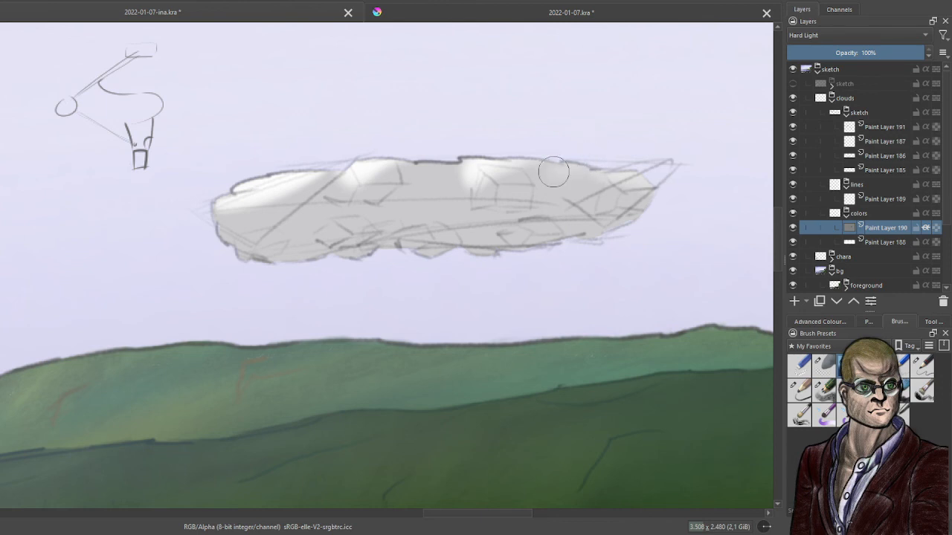
drag(554, 172, 595, 156)
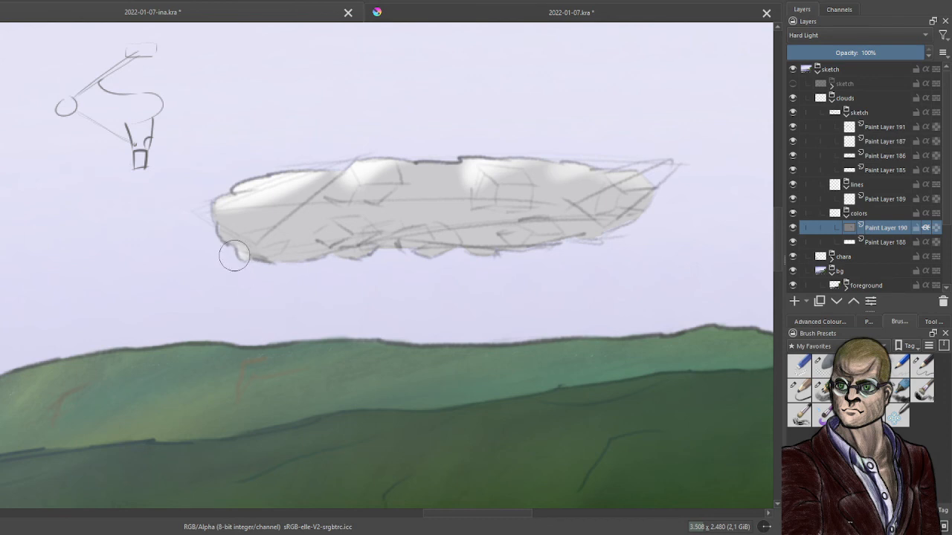
drag(210, 234, 226, 245)
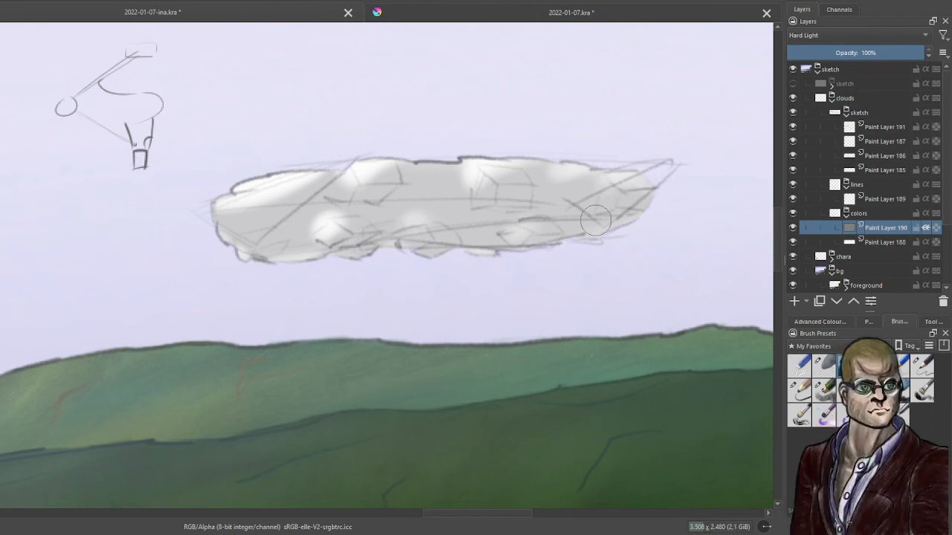
Collapse the clouds' sketch subgroup and check the highlighted cloud with that subgroup briefly hidden.
click(848, 114)
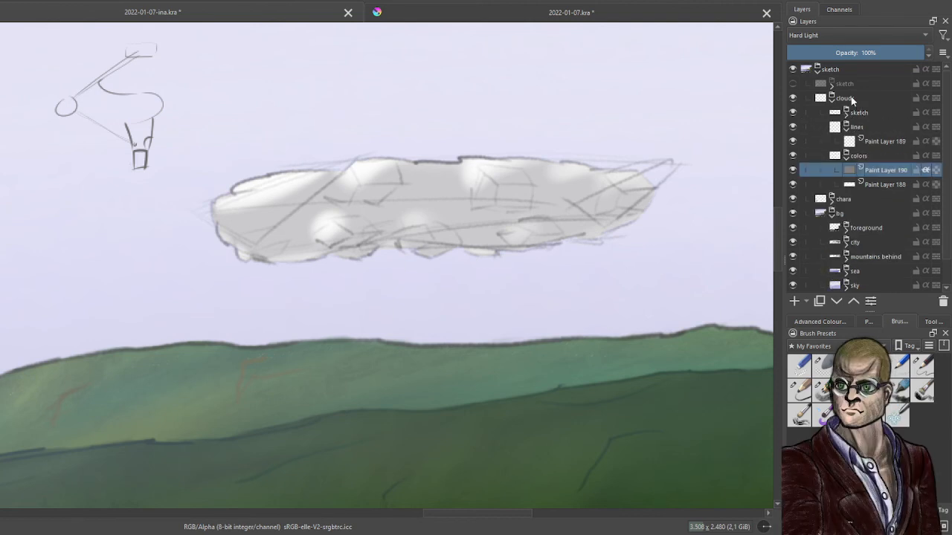
click(794, 112)
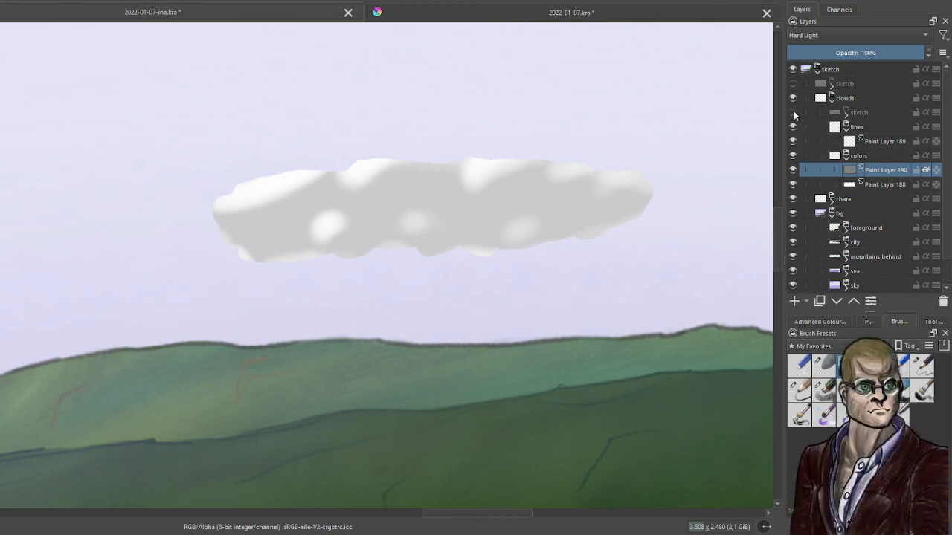
click(793, 112)
Add one paint layer between Paint Layers 188 and 190, make it inherit alpha and set it to Hard Light.
click(889, 185)
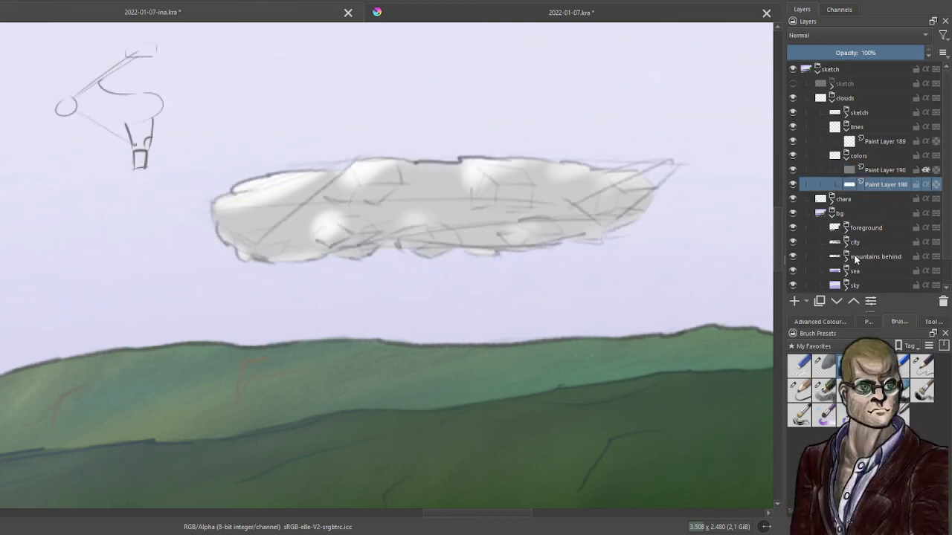
click(797, 301)
click(797, 300)
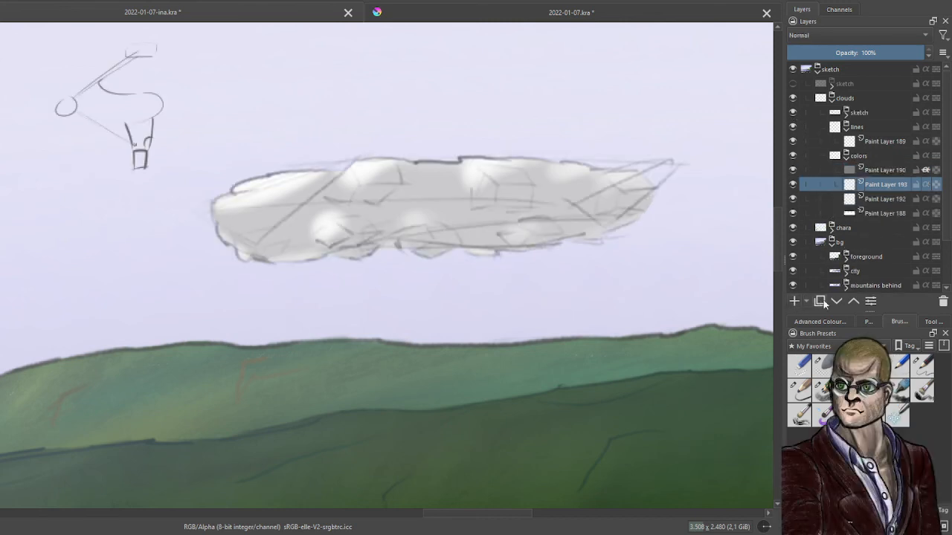
click(943, 302)
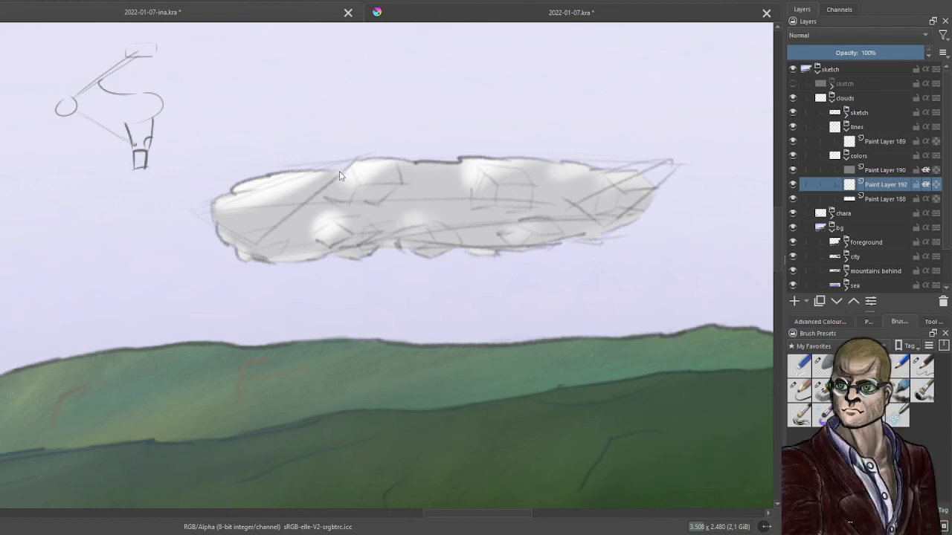
key(alt+shift+h)
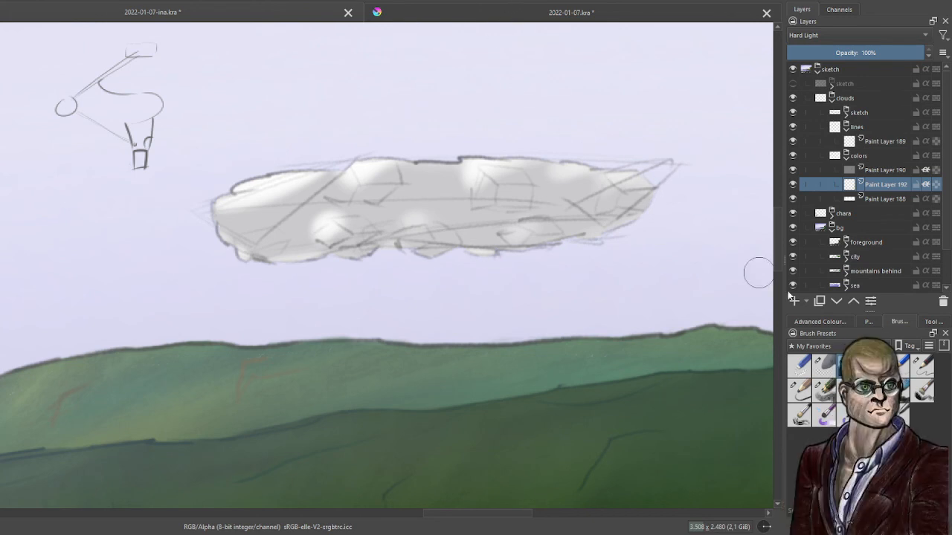
Shade the cloud's lower and right parts dark grey on Paint Layer 192 with a large soft brush, and hide the clouds' sketch subgroup.
click(825, 322)
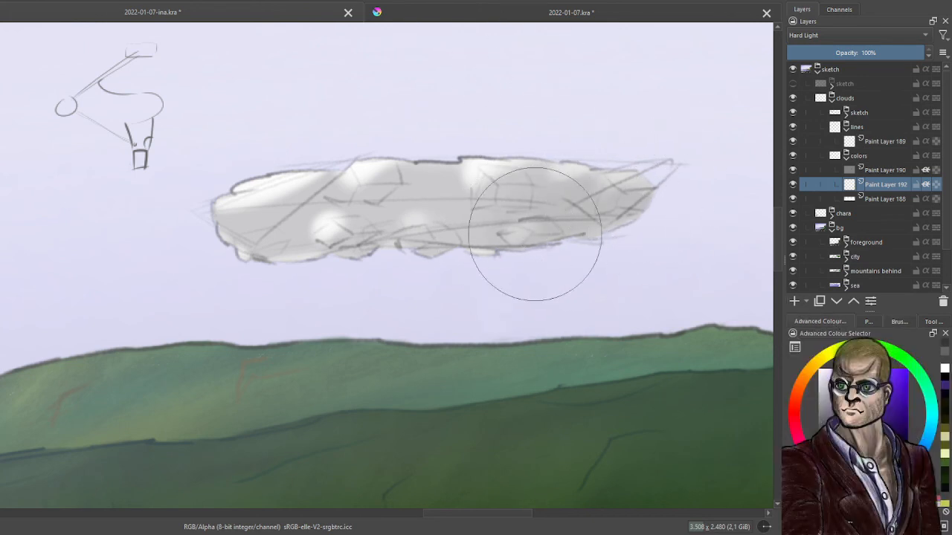
mouse_move(407, 245)
mouse_down()
mouse_move(665, 202)
mouse_move(258, 246)
mouse_move(211, 262)
mouse_move(512, 184)
mouse_move(657, 170)
mouse_move(296, 253)
mouse_move(701, 186)
mouse_up()
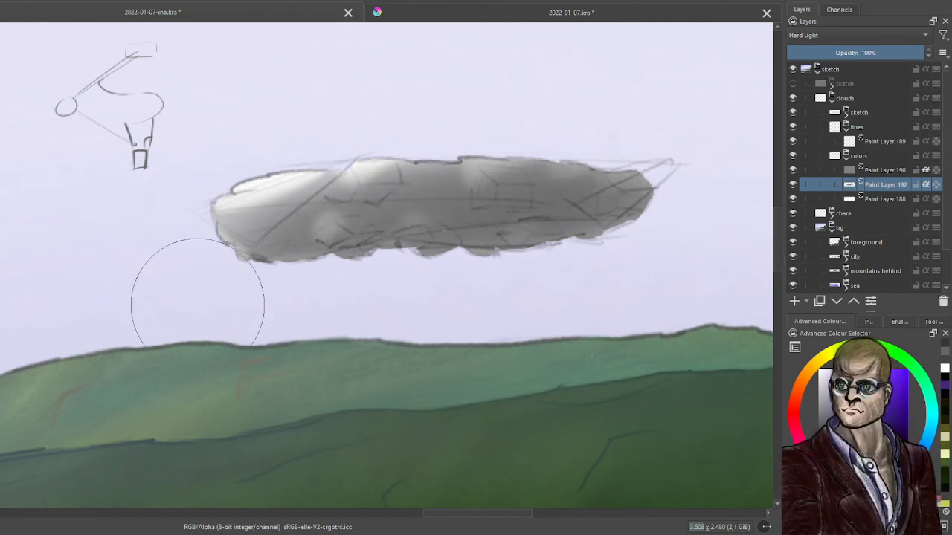
click(793, 127)
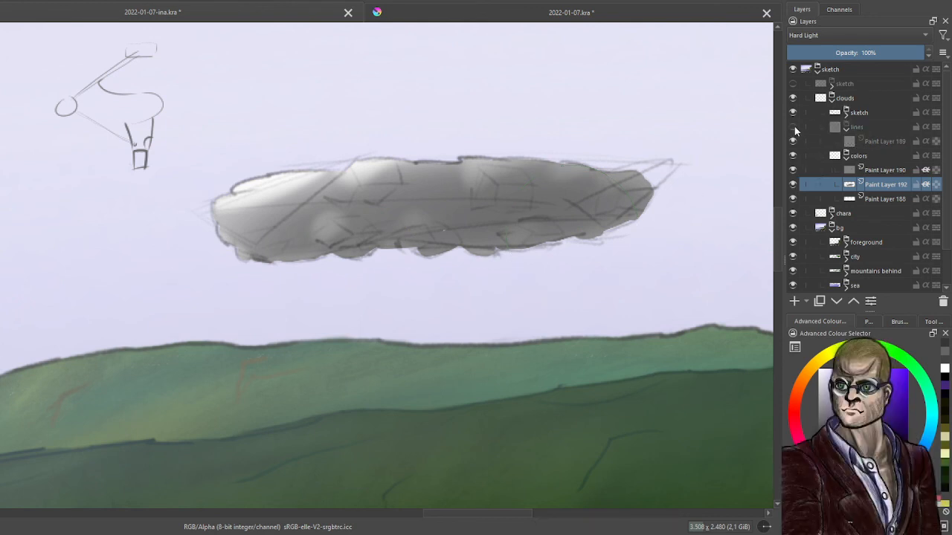
click(794, 127)
click(792, 113)
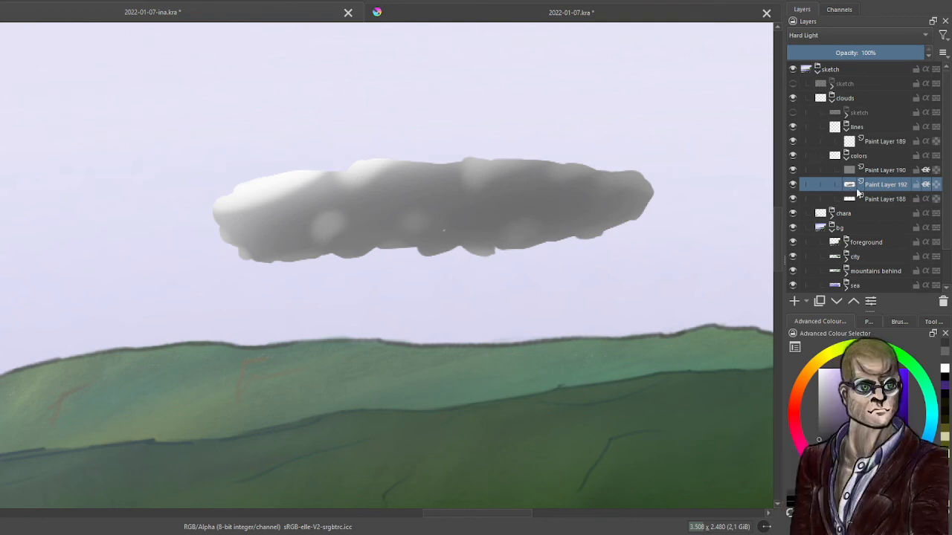
Compare the cloud with and without Paint Layer 192's dark shading, and check it against the whole scene.
click(793, 184)
click(793, 184)
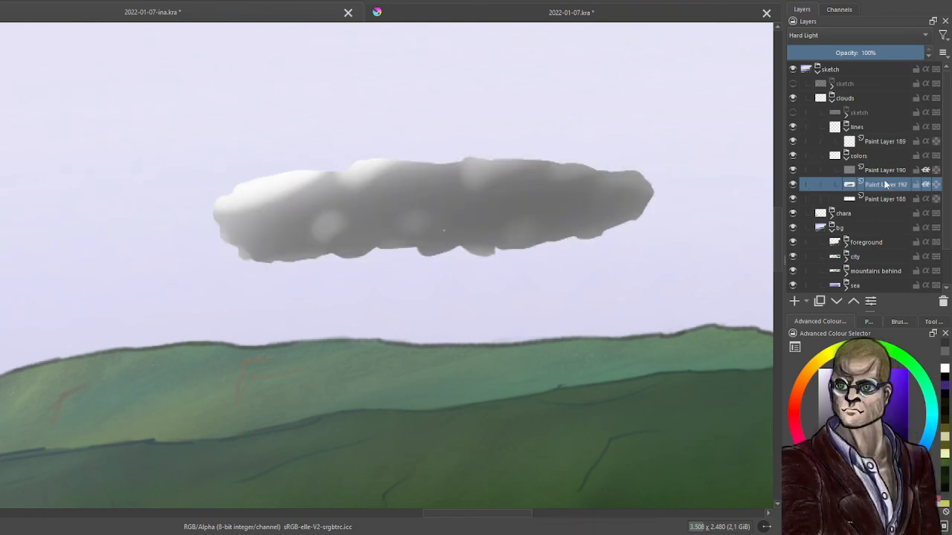
scroll(431, 208, down, 6)
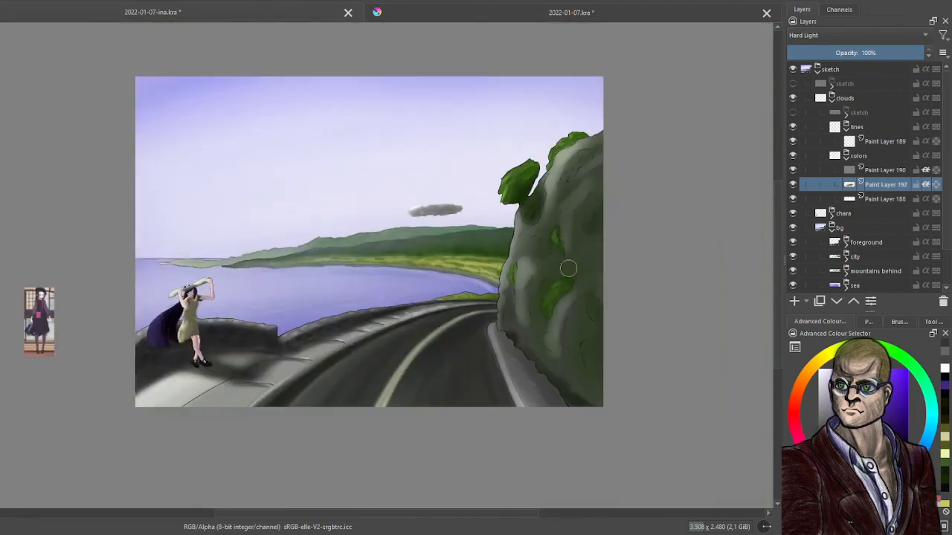
scroll(424, 182, up, 4)
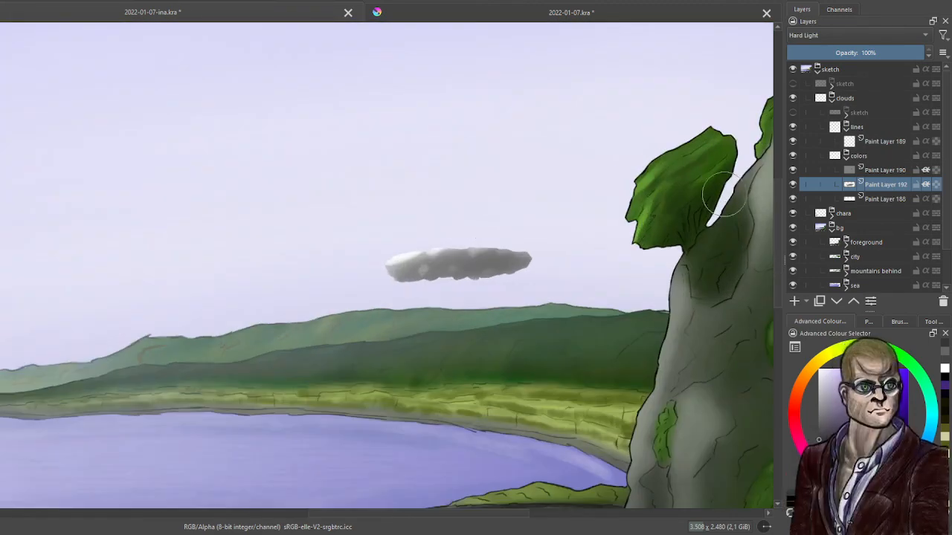
scroll(581, 259, down, 2)
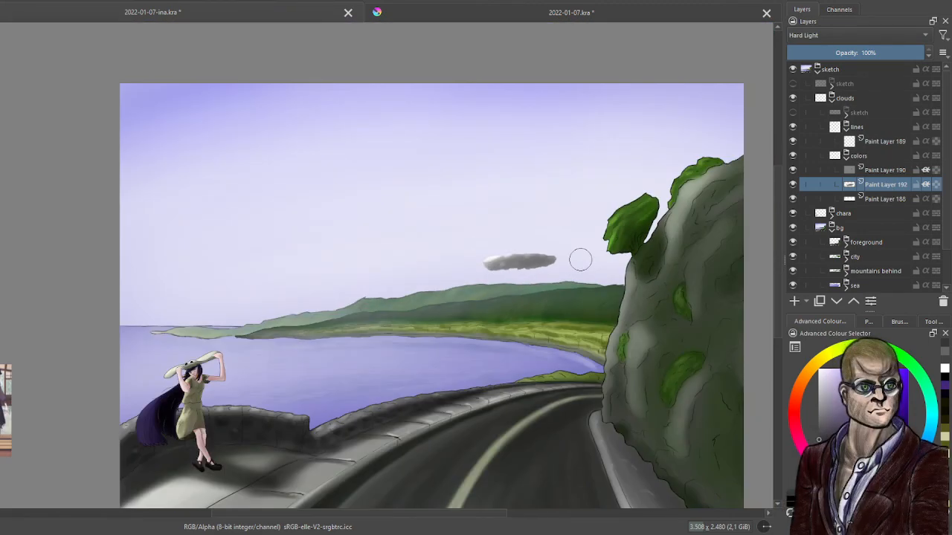
Lower the opacity of Paint Layer 192 to 46% and of Paint Layer 188 to 51%.
click(873, 54)
click(848, 53)
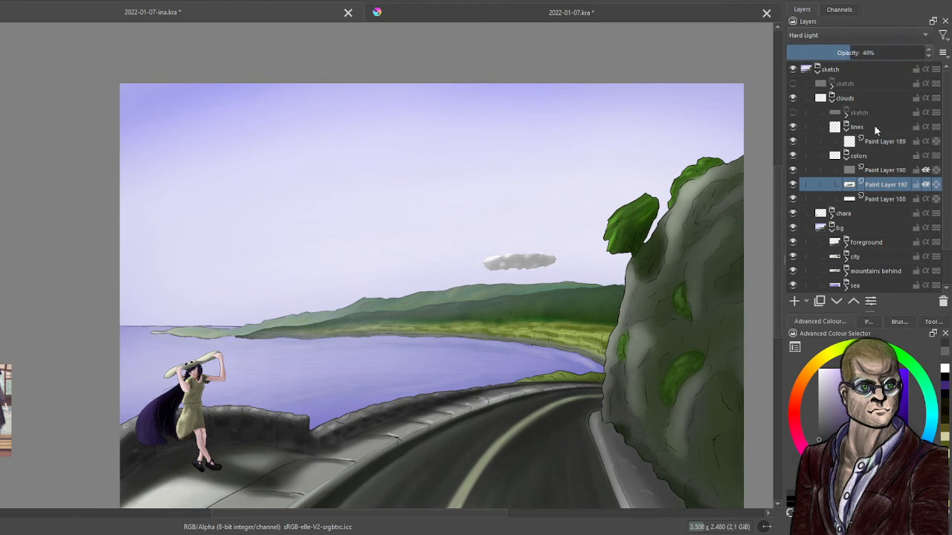
click(883, 200)
click(863, 53)
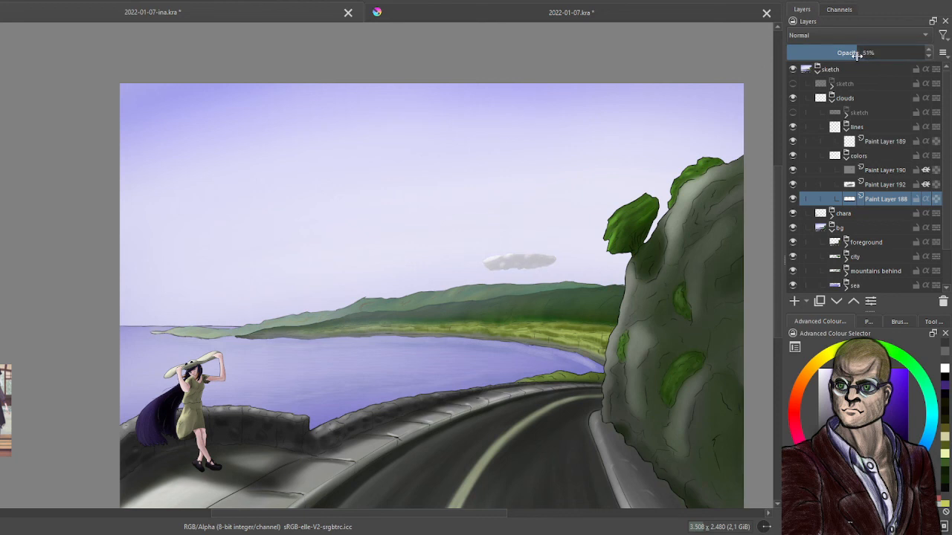
Raise the opacity of Paint Layer 188 to 100% and lower that of Paint Layer 192 to 22%.
drag(857, 53, 926, 54)
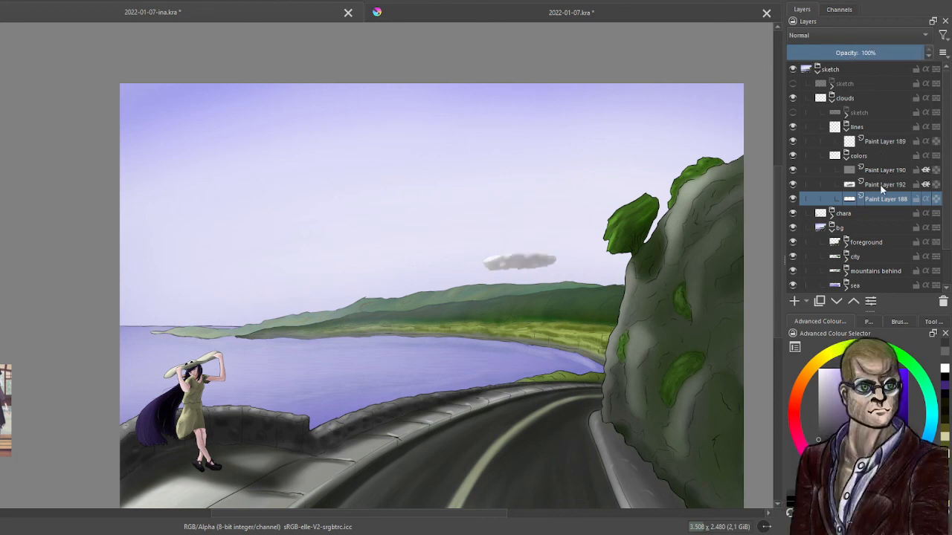
click(882, 184)
click(824, 52)
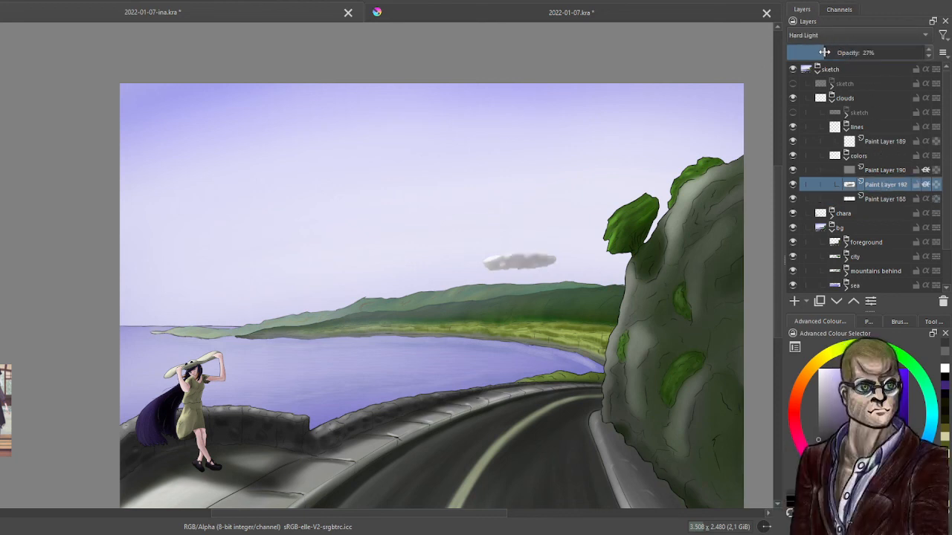
drag(809, 53, 816, 54)
scroll(546, 266, up, 3)
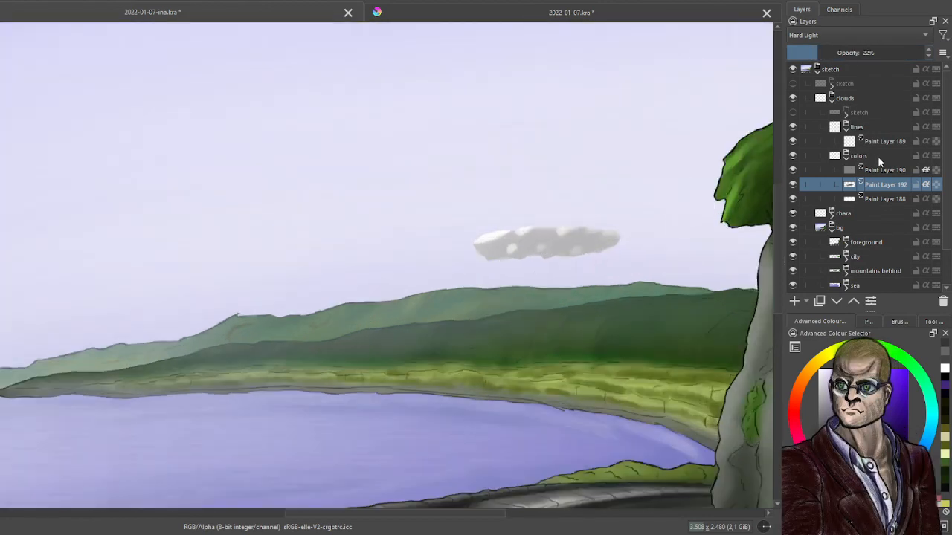
Set the opacity of Paint Layer 190 to 67% and that of Paint Layer 192 to 83%.
click(884, 168)
drag(882, 55, 857, 53)
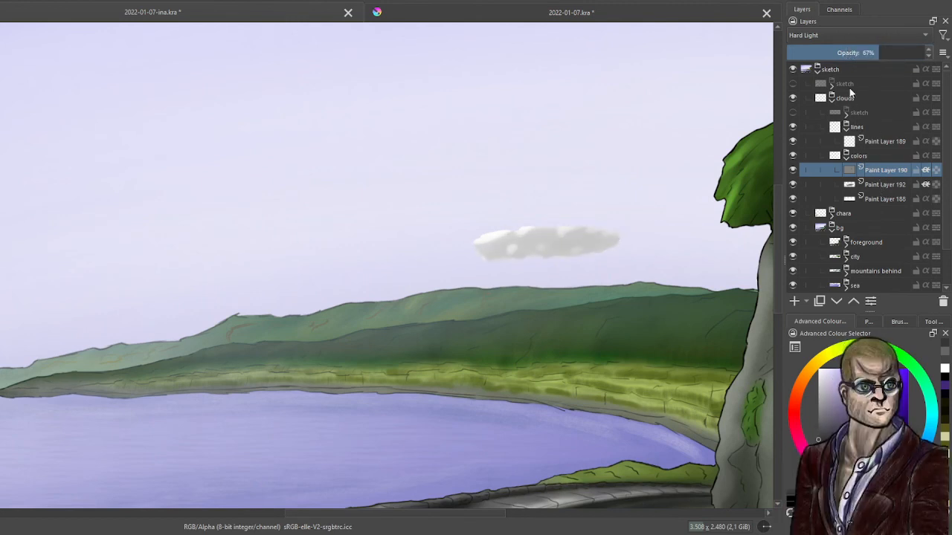
click(885, 185)
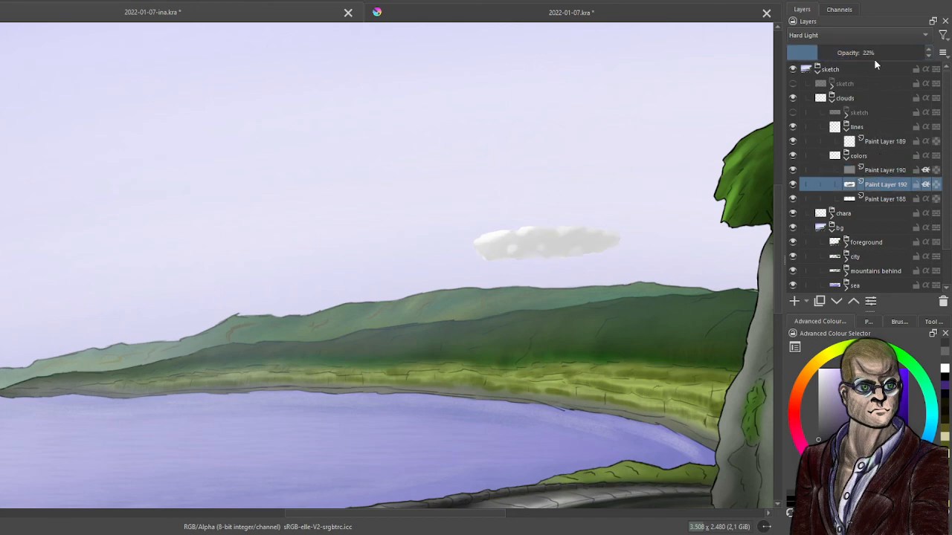
click(885, 52)
scroll(543, 229, down, 5)
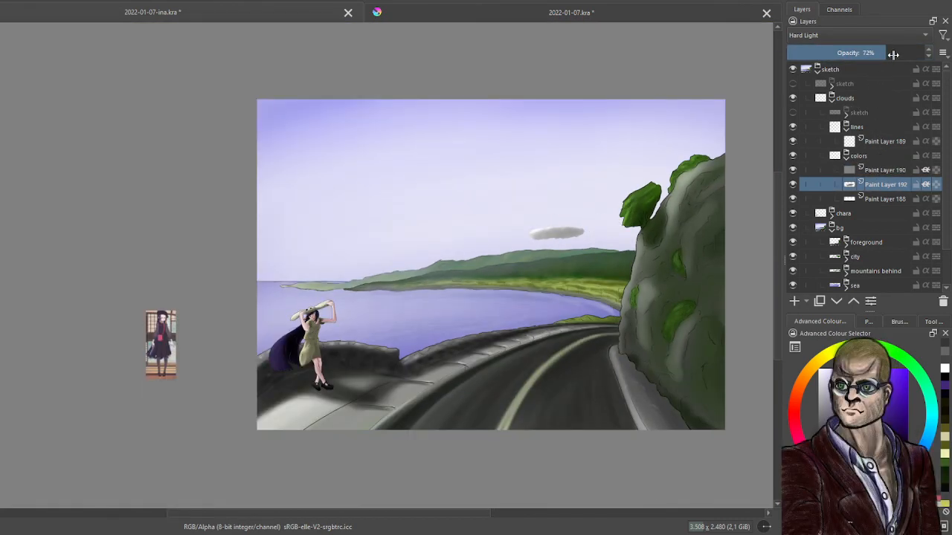
scroll(630, 250, up, 6)
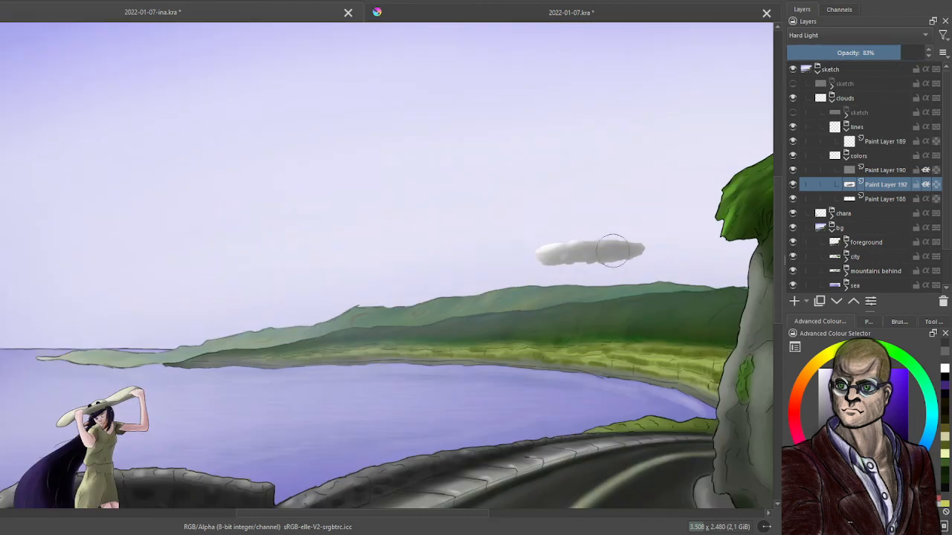
Lower the opacity of the clouds' colors group to 43%.
scroll(629, 253, down, 4)
scroll(629, 254, down, 4)
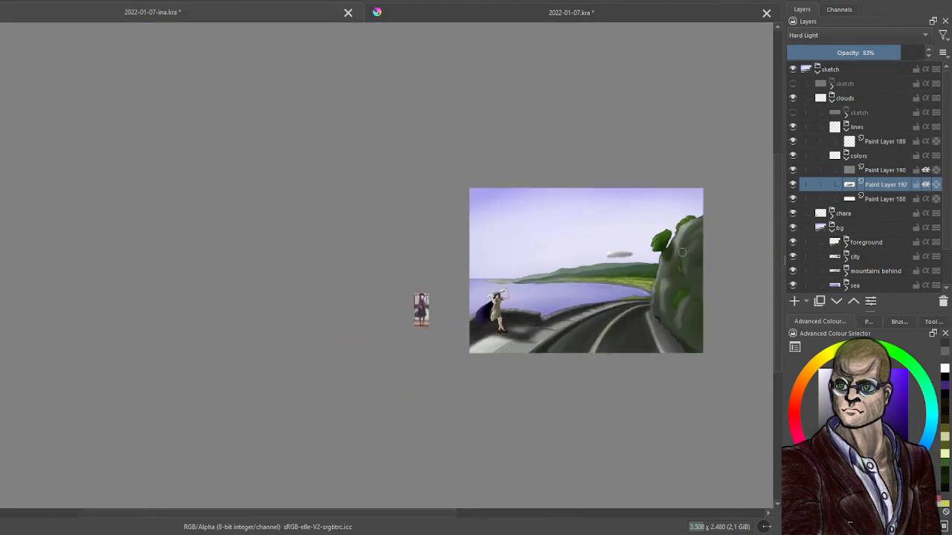
scroll(595, 247, up, 8)
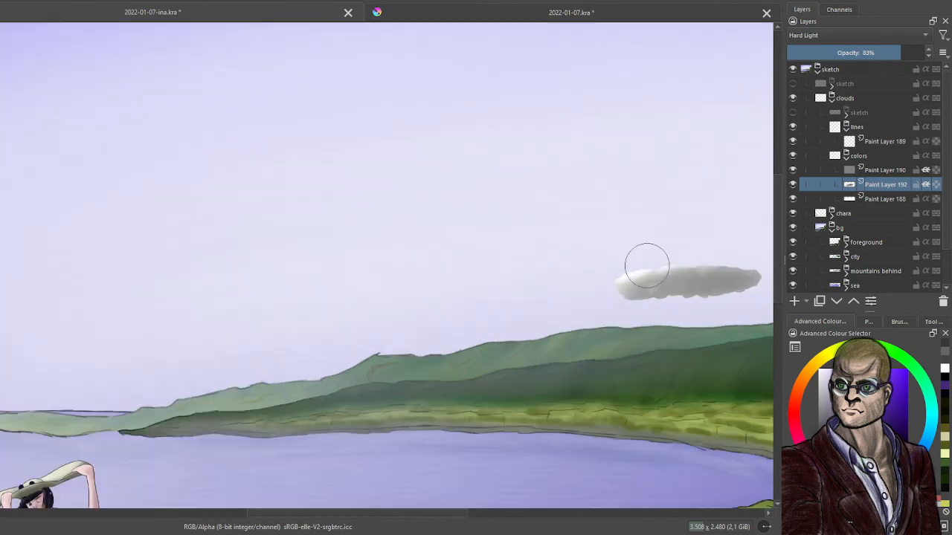
scroll(529, 264, down, 9)
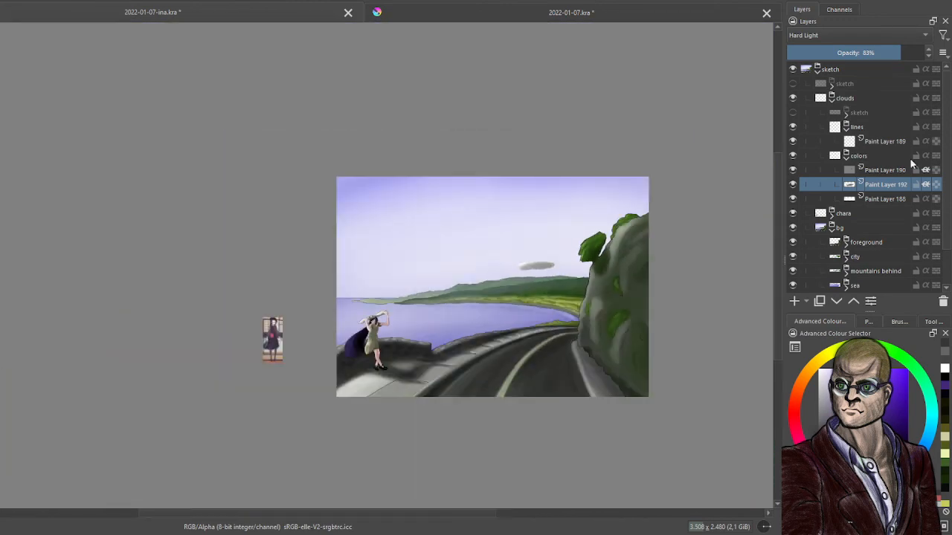
click(863, 157)
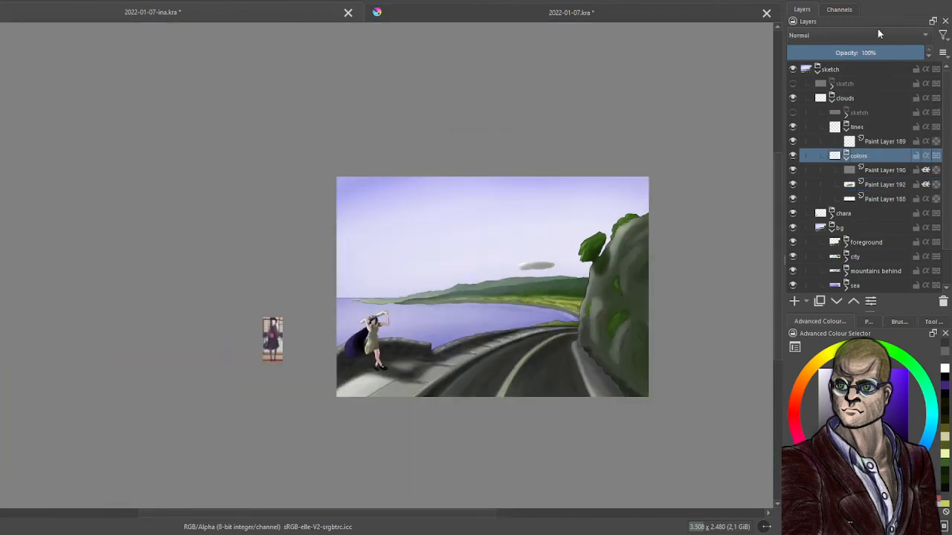
click(877, 56)
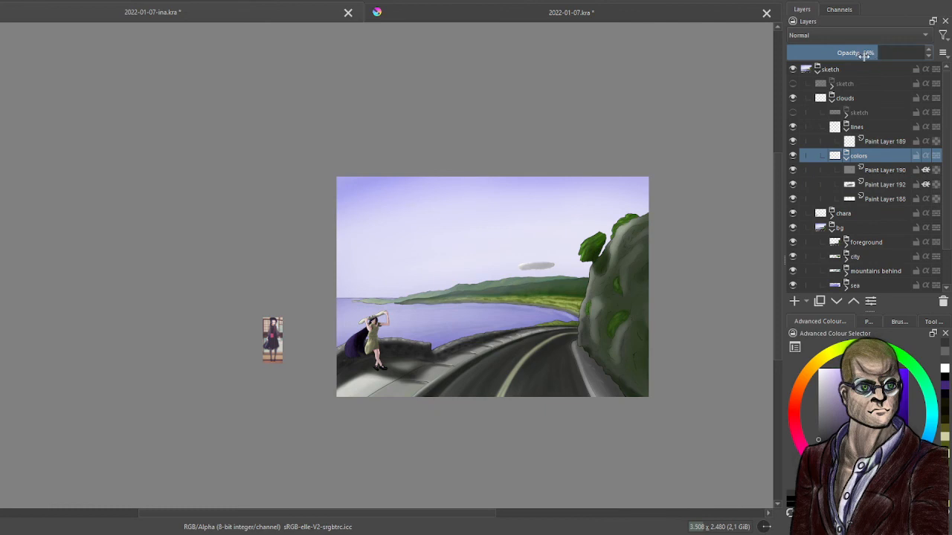
drag(864, 56, 833, 55)
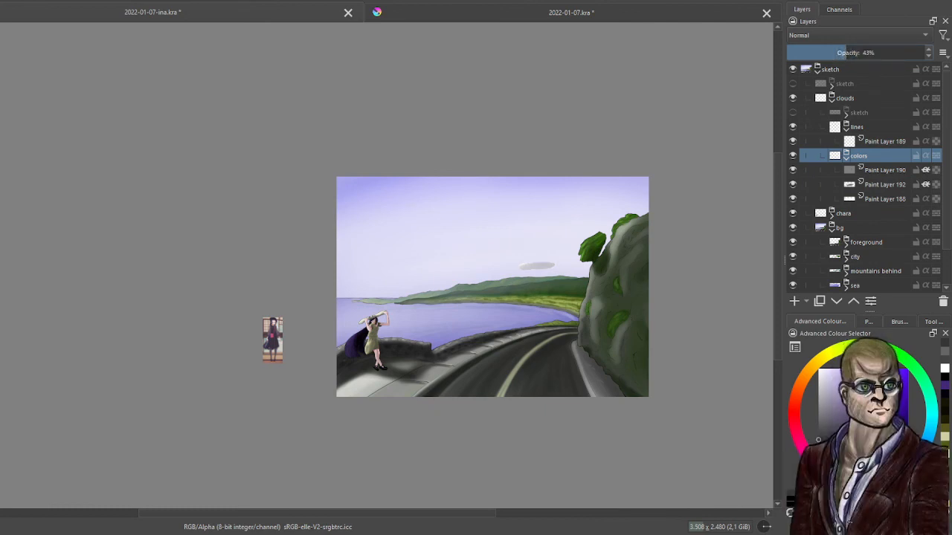
scroll(525, 262, up, 5)
scroll(588, 289, up, 3)
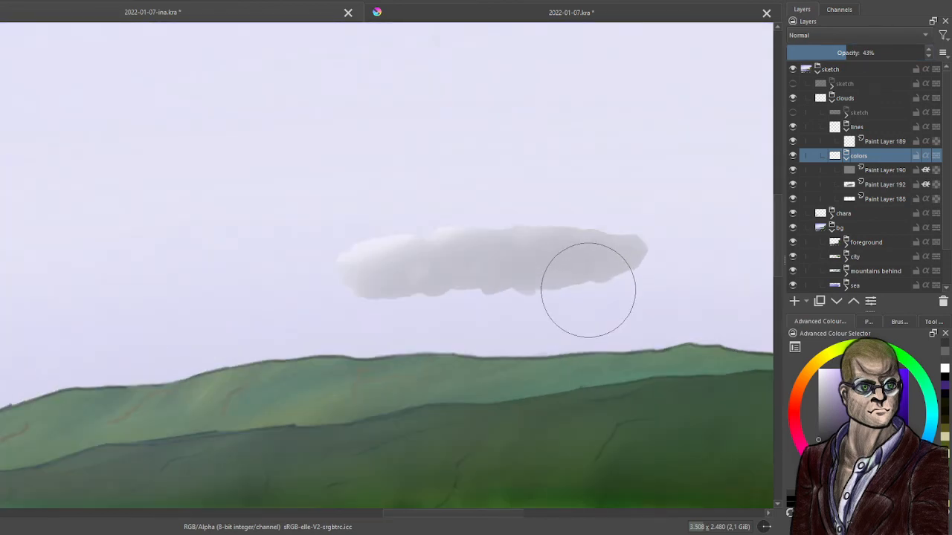
Try two strokes above the cloud on Paint Layer 189 with another favourite brush preset, and undo them.
click(885, 142)
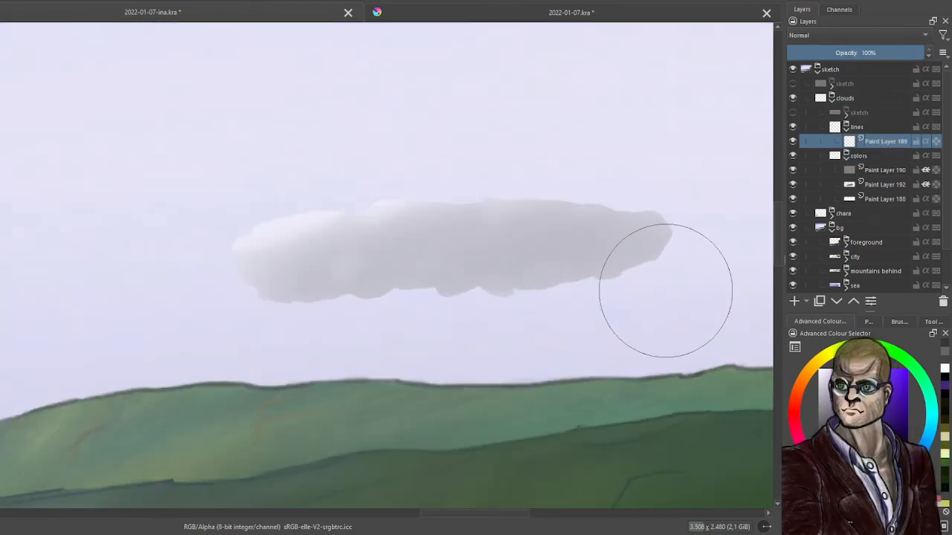
click(869, 321)
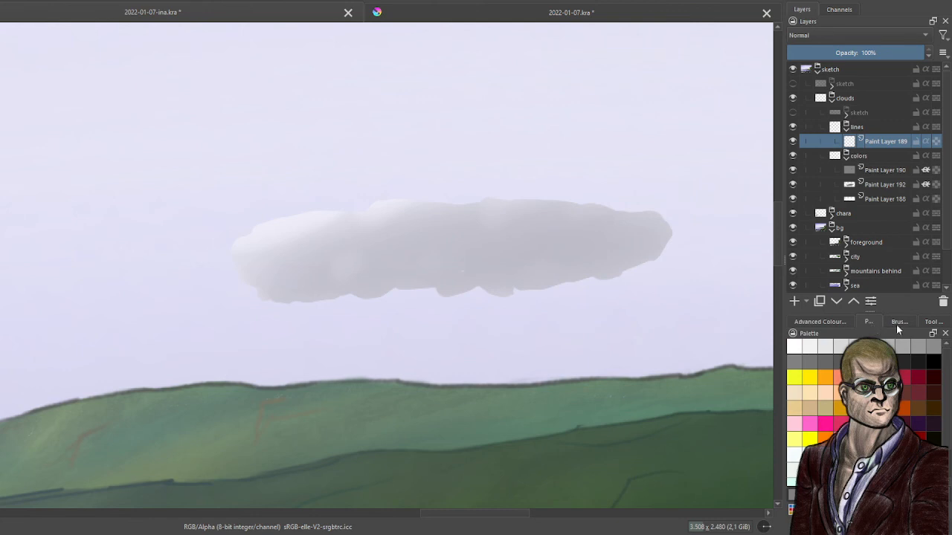
click(825, 321)
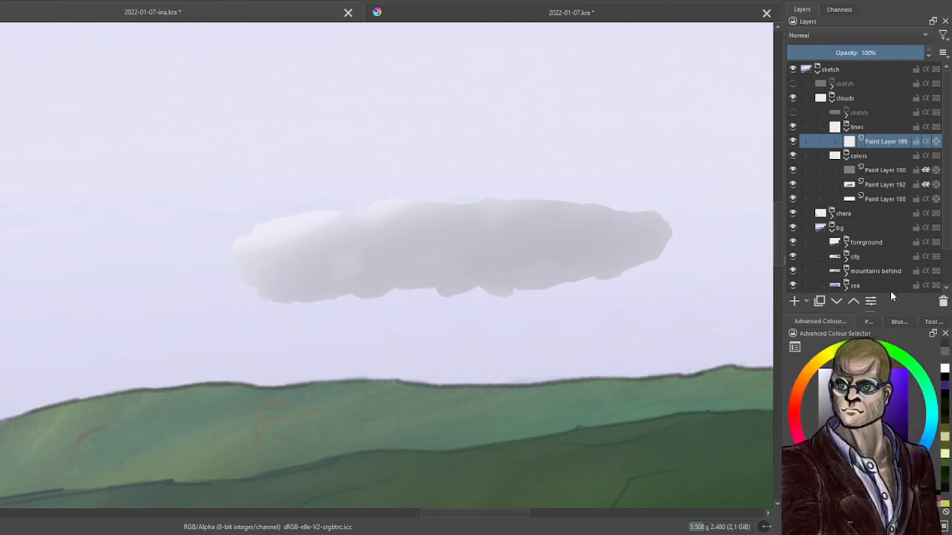
click(898, 323)
click(922, 365)
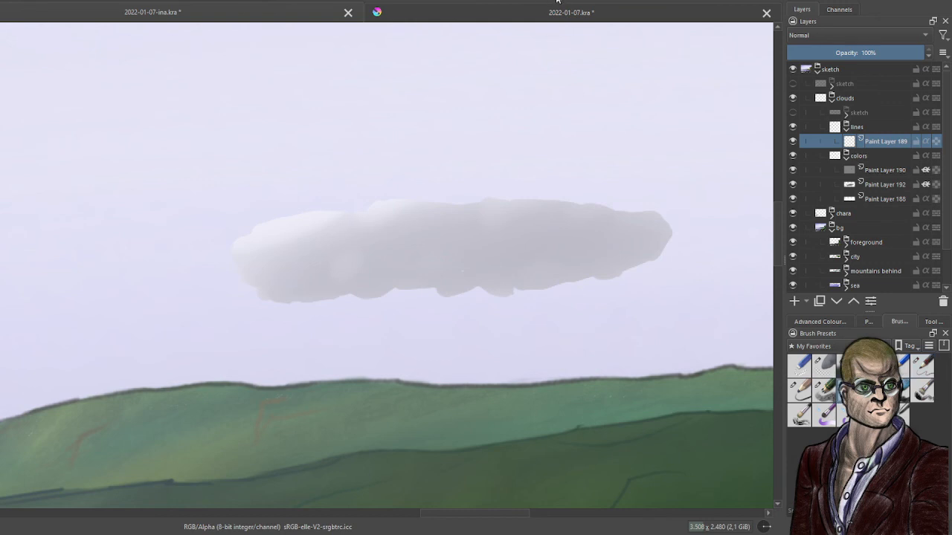
mouse_move(431, 179)
mouse_down()
mouse_move(485, 178)
mouse_move(537, 158)
mouse_up()
key(ctrl+z)
mouse_move(526, 121)
mouse_down()
mouse_move(480, 125)
mouse_move(469, 156)
mouse_move(509, 157)
mouse_up()
key(ctrl+z)
Show the clouds' sketch subgroup at about 30% opacity and raise the clouds' colors group to 100% opacity.
scroll(397, 221, up, 1)
drag(313, 227, 440, 206)
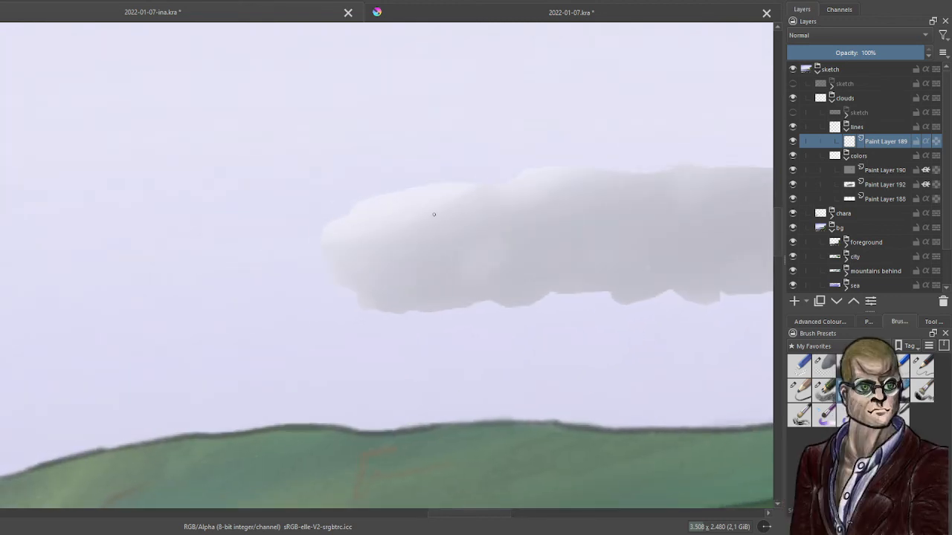
click(793, 112)
click(861, 112)
click(828, 52)
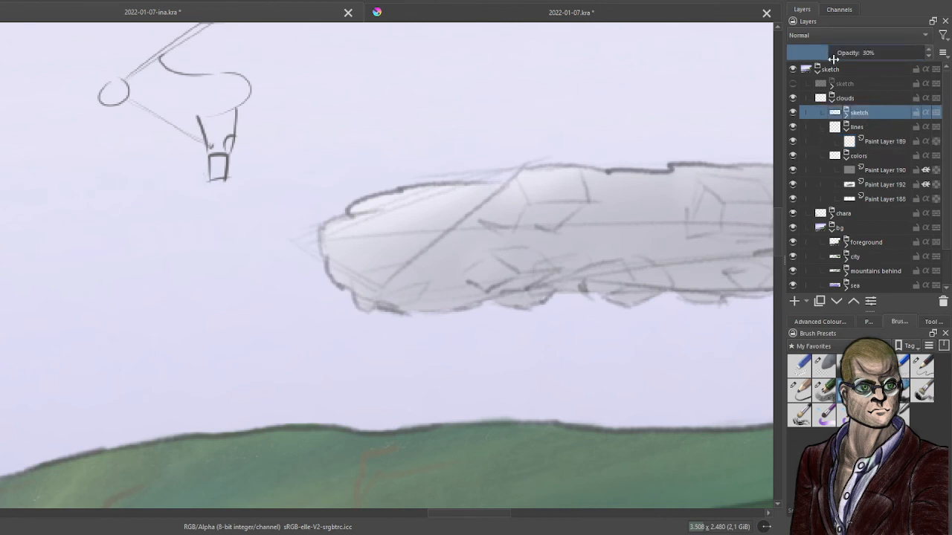
click(889, 143)
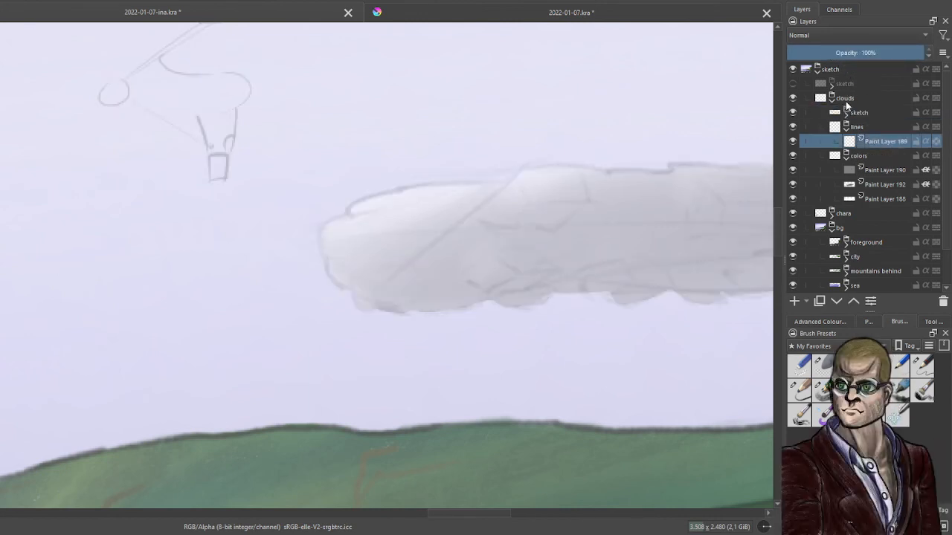
click(873, 158)
drag(886, 50, 928, 52)
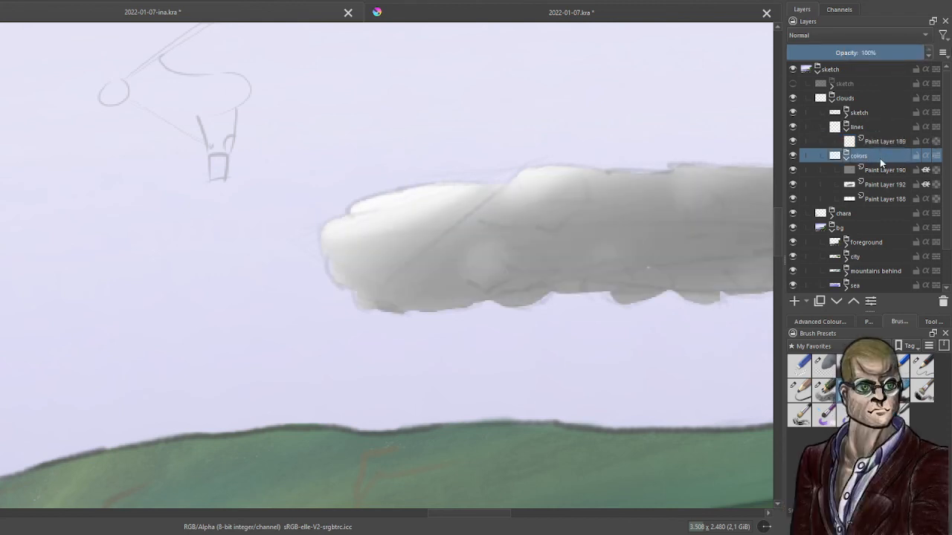
Add one paint layer directly below Paint Layer 188 in the clouds' colors group.
click(872, 198)
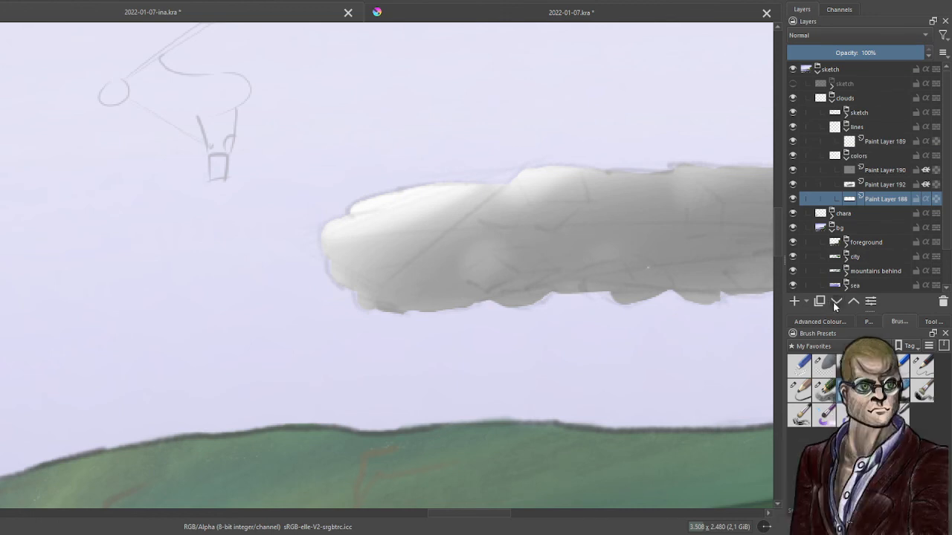
key(Insert)
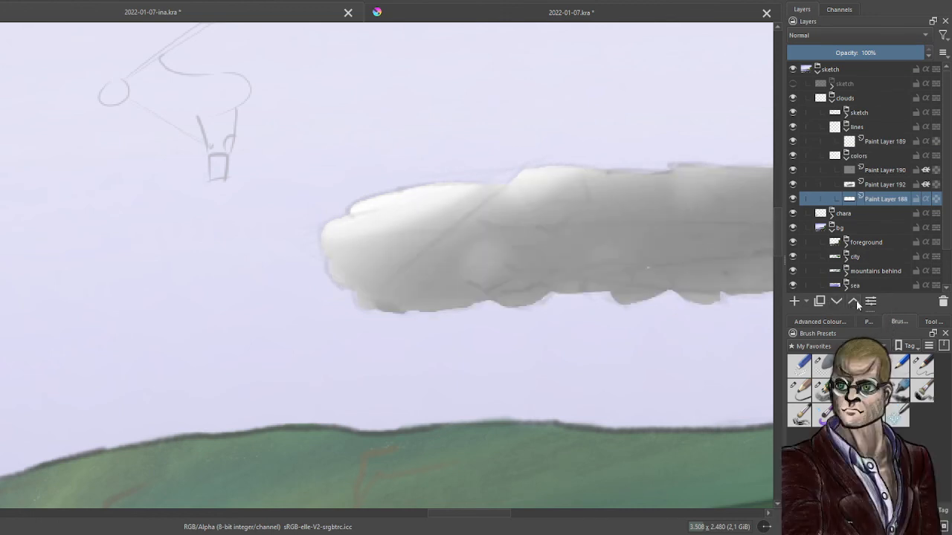
click(837, 302)
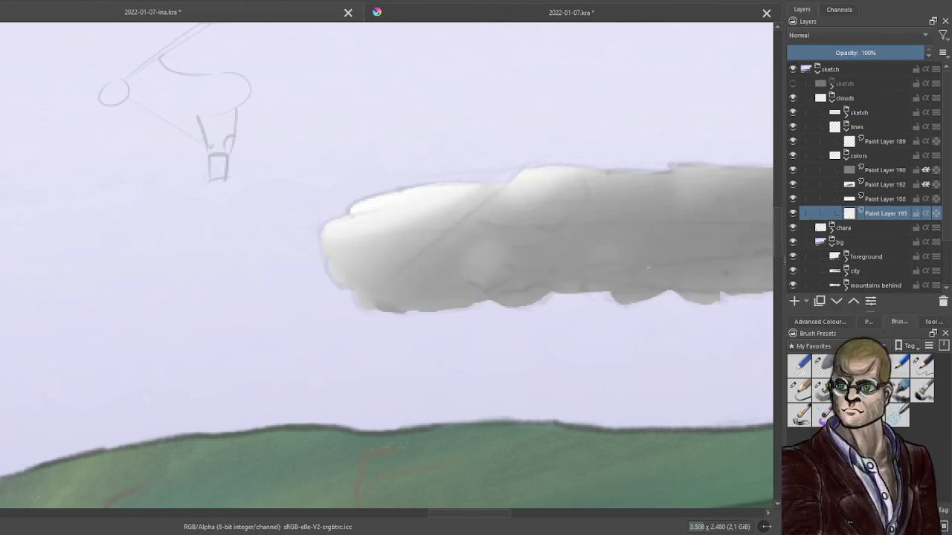
Paint a soft black backdrop around the whole cloud on Paint Layer 193 with a large brush, and recolour most of it purple.
click(833, 320)
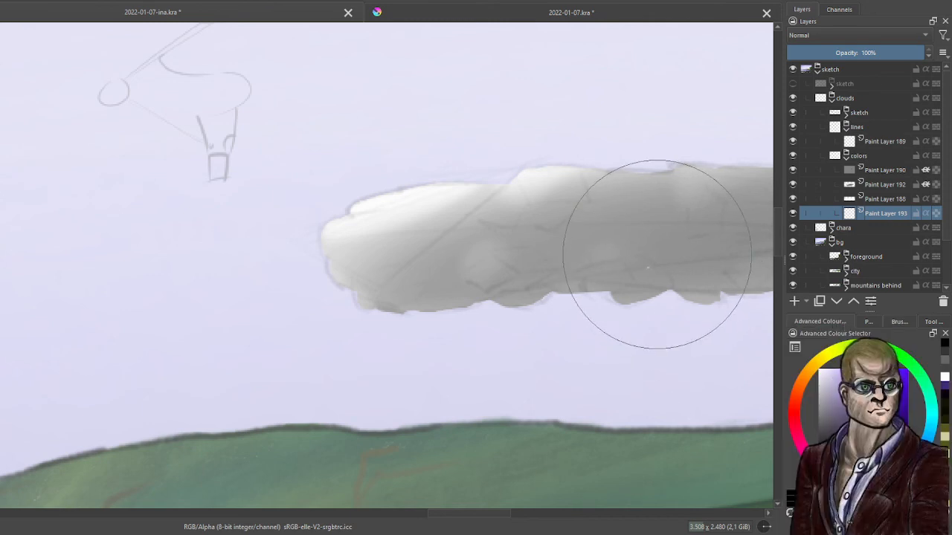
mouse_move(659, 276)
mouse_down()
mouse_move(438, 230)
mouse_move(517, 206)
mouse_move(423, 222)
mouse_move(358, 218)
mouse_move(439, 213)
mouse_move(512, 239)
mouse_move(511, 273)
mouse_move(431, 284)
mouse_move(659, 273)
mouse_move(556, 269)
mouse_move(441, 177)
mouse_move(670, 166)
mouse_move(436, 193)
mouse_move(764, 211)
mouse_move(763, 221)
mouse_move(548, 265)
mouse_move(402, 278)
mouse_move(625, 226)
mouse_move(277, 213)
mouse_move(591, 193)
mouse_move(434, 256)
mouse_move(290, 273)
mouse_move(440, 254)
mouse_move(420, 270)
mouse_move(717, 227)
mouse_move(653, 200)
mouse_move(228, 221)
mouse_move(252, 191)
mouse_move(157, 303)
mouse_up()
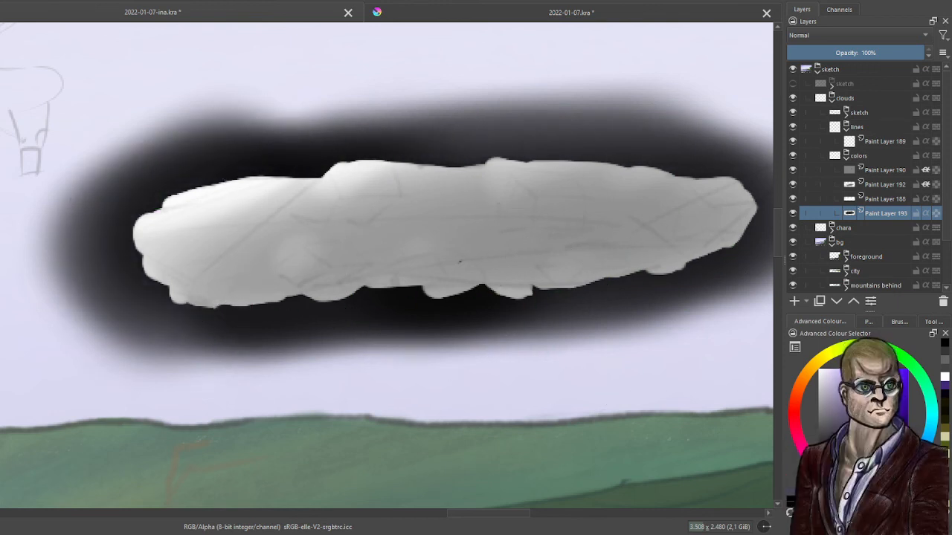
mouse_move(669, 253)
mouse_down()
mouse_move(371, 148)
mouse_move(213, 213)
mouse_move(266, 187)
mouse_move(740, 331)
mouse_up()
mouse_move(692, 156)
mouse_down()
mouse_move(574, 160)
mouse_move(170, 212)
mouse_move(293, 213)
mouse_move(264, 275)
mouse_move(627, 287)
mouse_move(648, 170)
mouse_move(617, 166)
mouse_up()
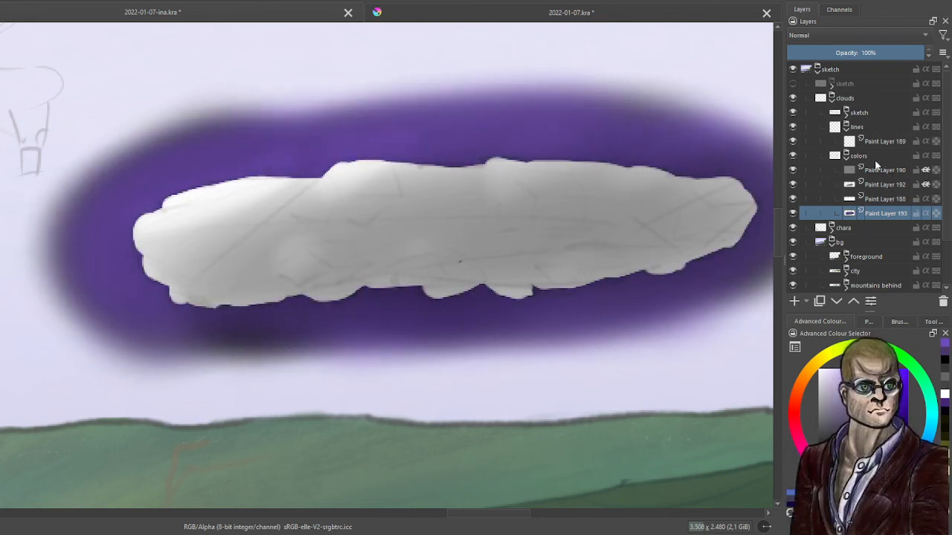
Outline the cloud's rounded left end in black on Paint Layer 189 with a thin brush.
click(889, 144)
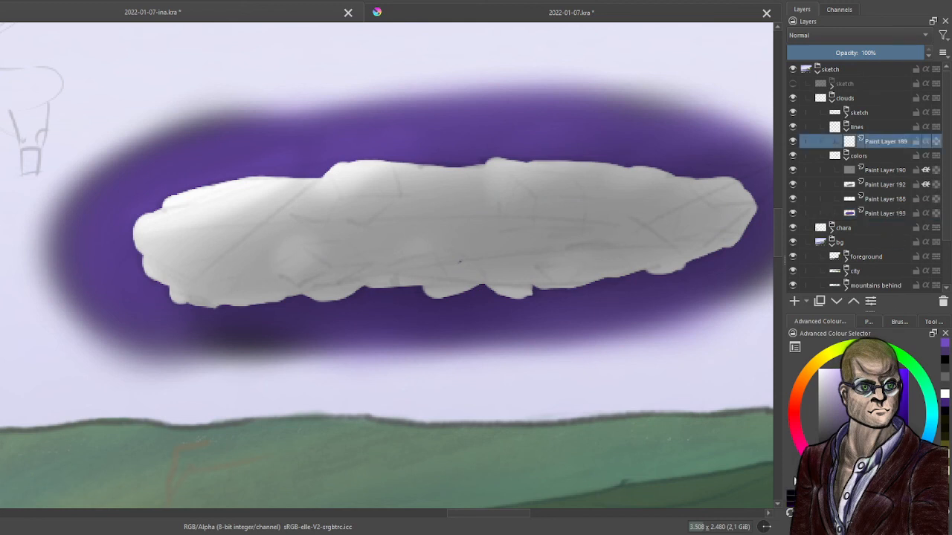
click(869, 321)
click(898, 322)
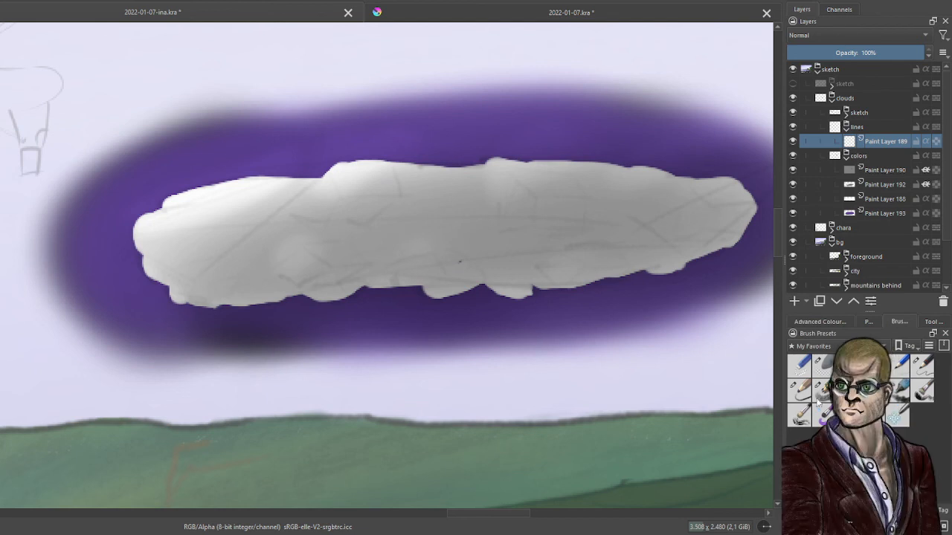
click(832, 323)
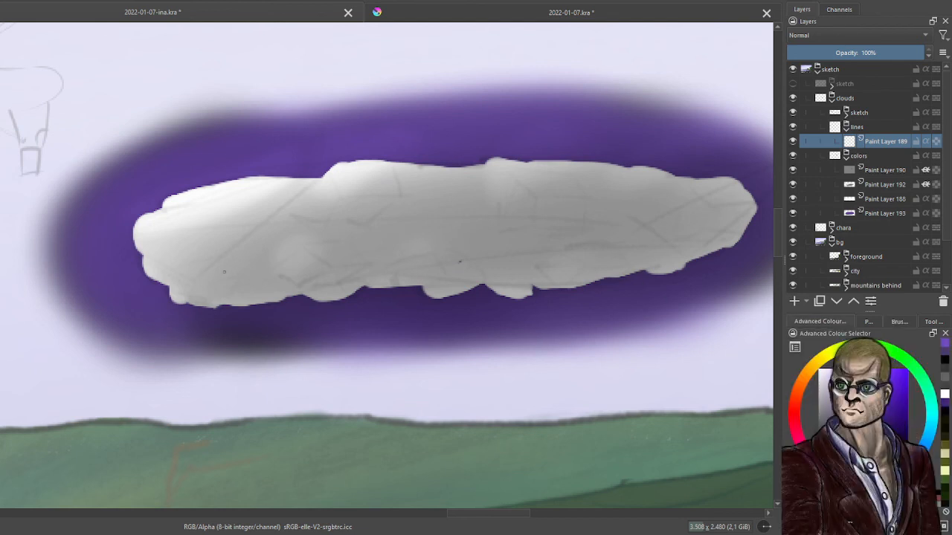
scroll(224, 272, up, 1)
drag(153, 250, 300, 285)
drag(229, 257, 264, 265)
scroll(264, 264, up, 1)
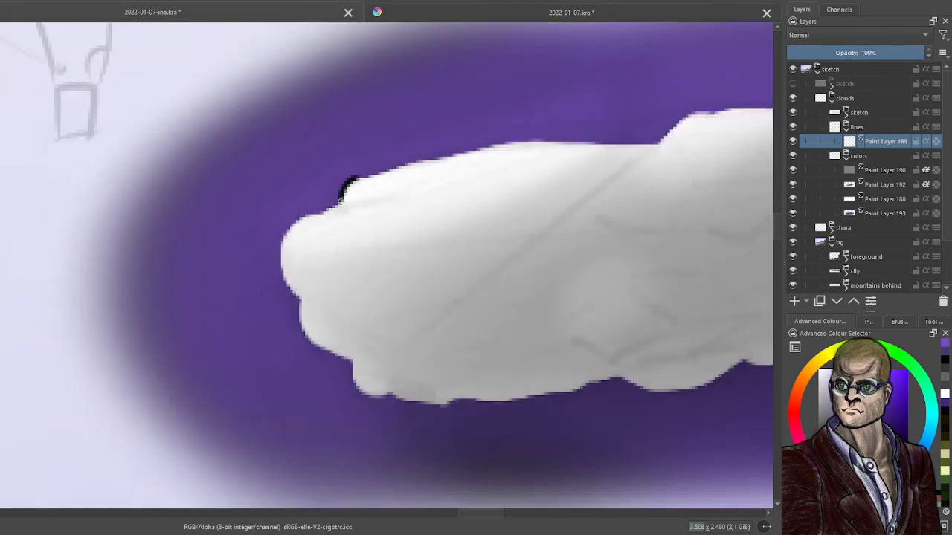
mouse_move(319, 213)
mouse_down()
mouse_move(283, 256)
mouse_move(298, 319)
mouse_move(306, 287)
mouse_move(297, 309)
mouse_move(308, 334)
mouse_move(348, 358)
mouse_move(366, 396)
mouse_up()
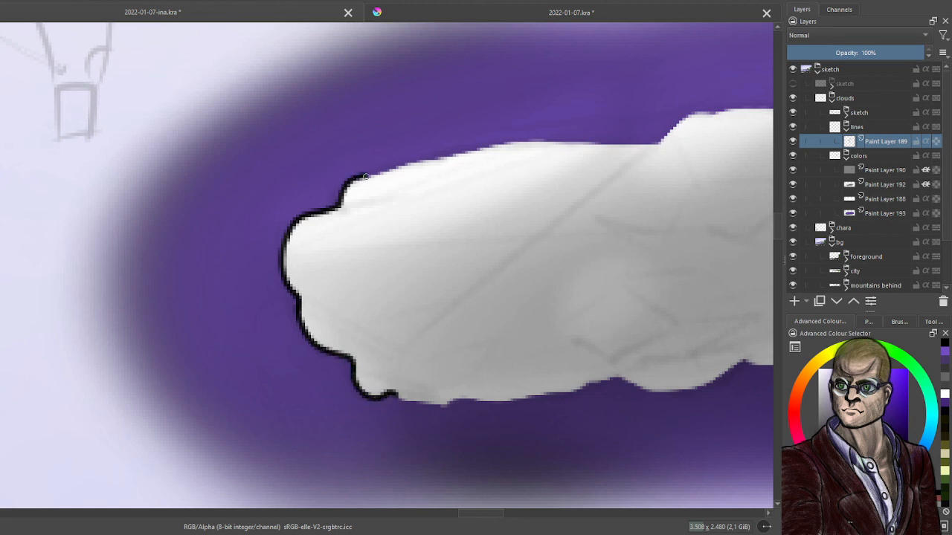
Extend the black outline along the cloud's upper-left edge up to its first raised bump.
mouse_move(365, 176)
mouse_down()
mouse_move(531, 141)
mouse_move(655, 144)
mouse_move(700, 109)
mouse_up()
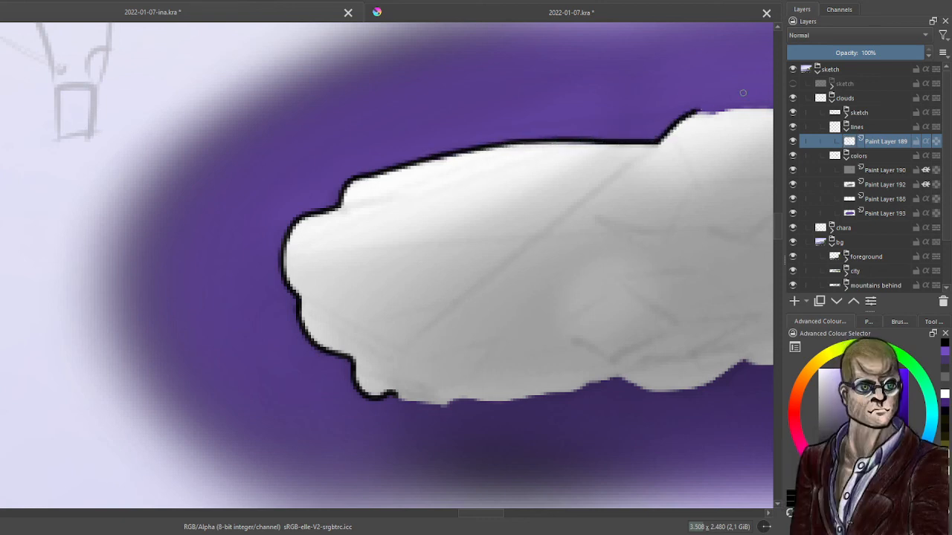
drag(743, 223, 250, 147)
scroll(334, 149, down, 2)
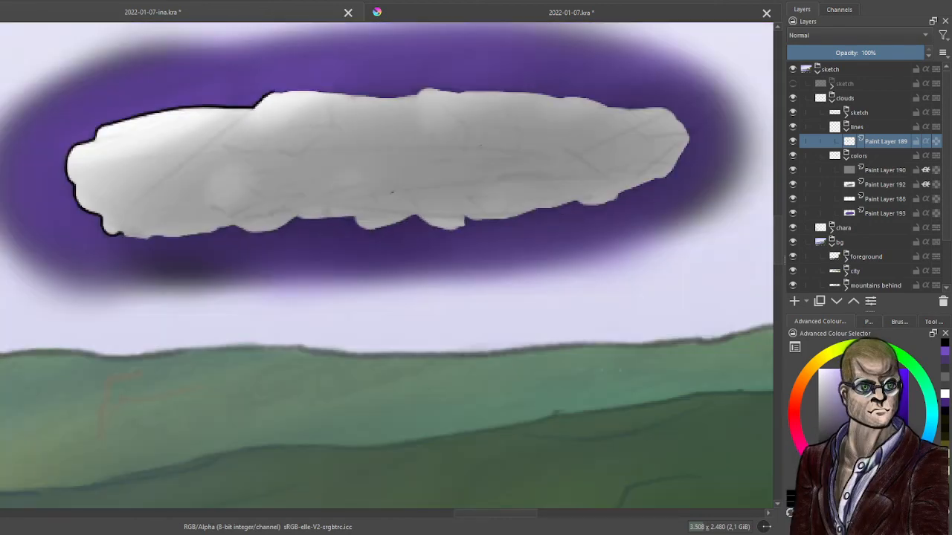
Rotate the canvas and extend the black outline along the cloud's upper edge from its first raised bump to the small middle bump.
drag(395, 171, 474, 174)
scroll(475, 168, up, 3)
right_click(393, 240)
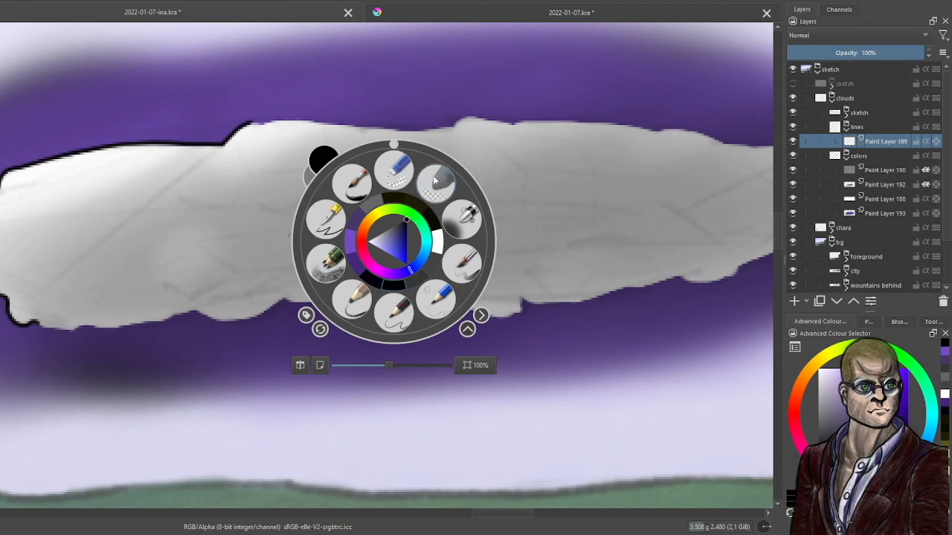
drag(393, 146, 311, 208)
right_click(223, 221)
drag(203, 225, 355, 217)
scroll(349, 219, up, 1)
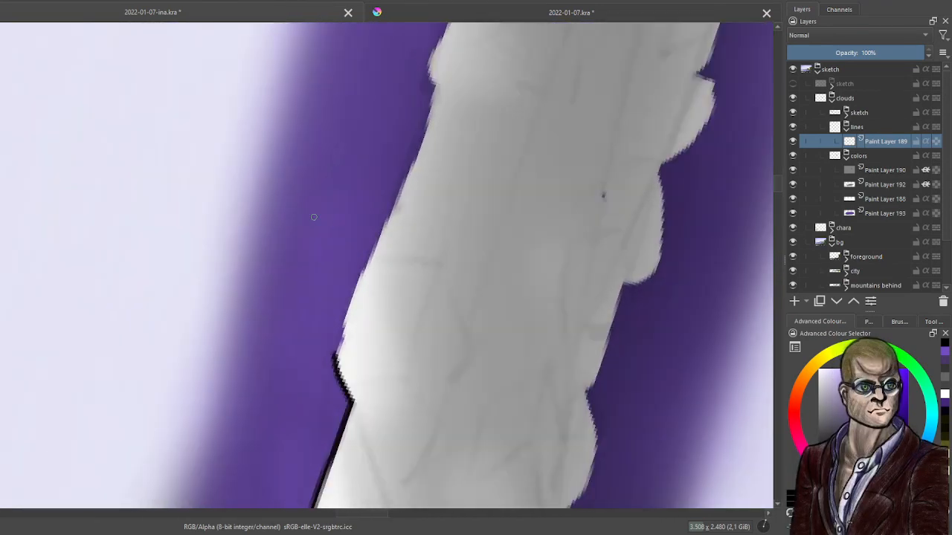
mouse_move(337, 356)
mouse_down()
mouse_move(352, 292)
mouse_move(408, 164)
mouse_up()
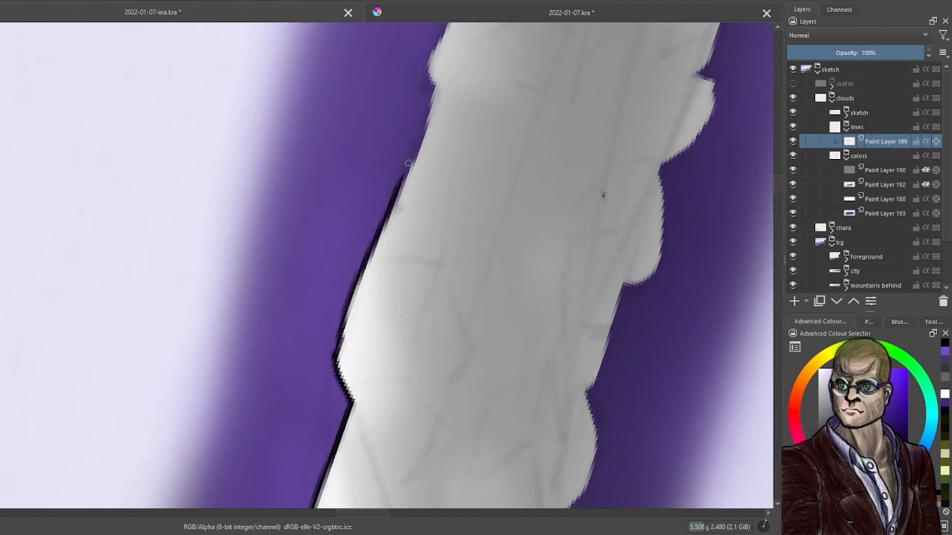
key(ctrl+z)
drag(337, 357, 415, 153)
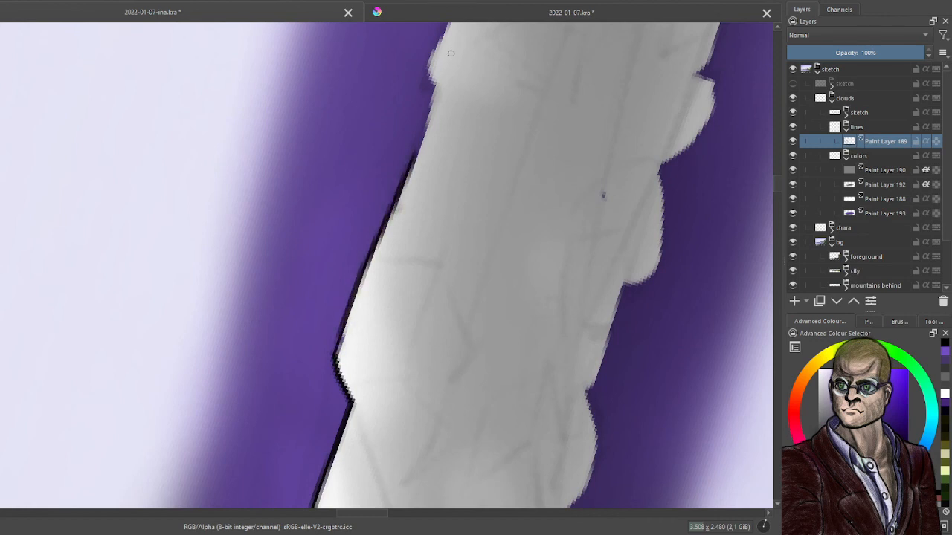
drag(434, 85, 383, 218)
drag(436, 96, 431, 57)
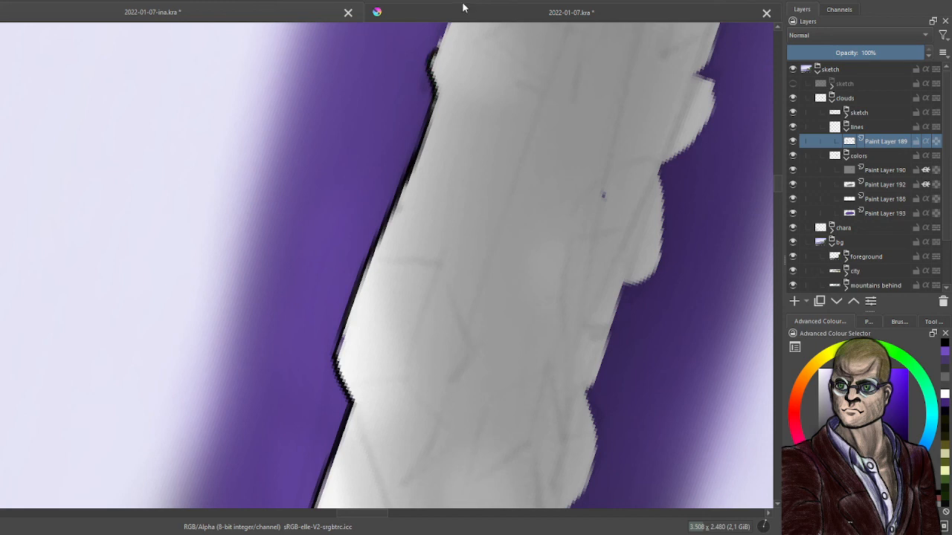
key(ctrl+z)
key(ctrl+z)
key(ctrl+z)
key(ctrl+z)
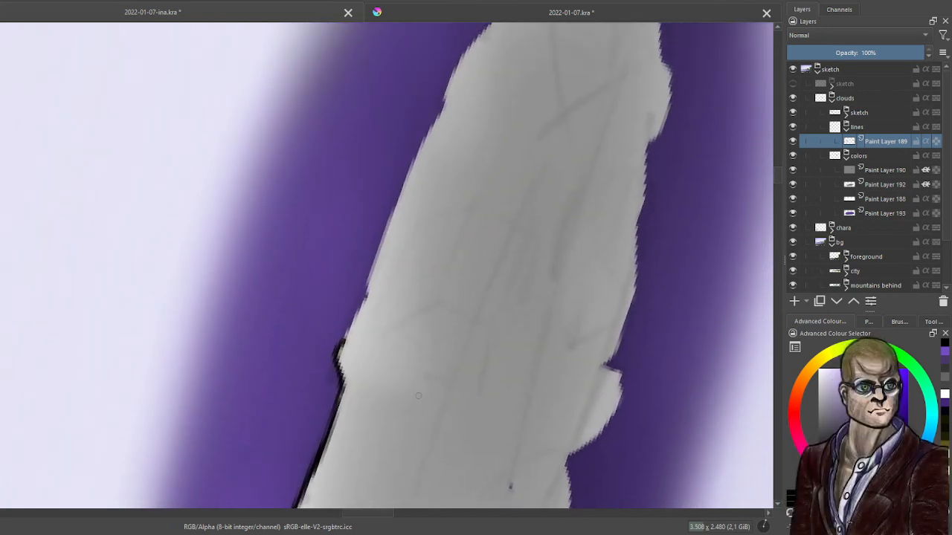
Ink the rest of the cloud's upper edge in black from the small middle bump to the tapered right tip.
drag(460, 58, 340, 350)
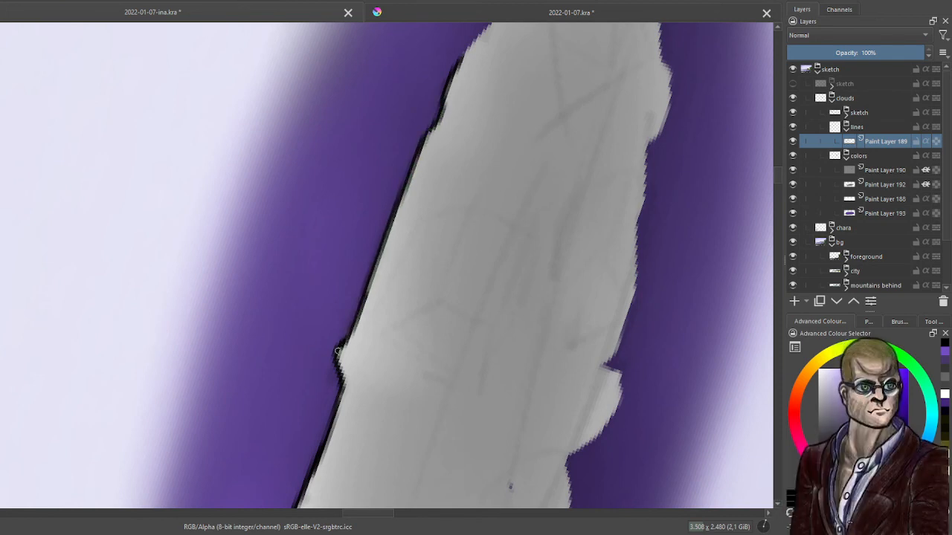
drag(610, 174, 470, 356)
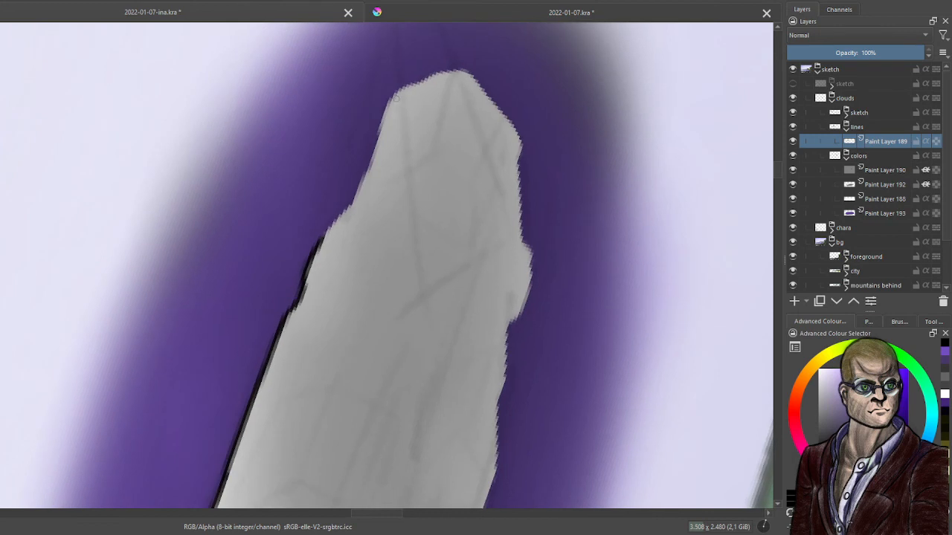
mouse_move(388, 108)
mouse_down()
mouse_move(399, 89)
mouse_move(471, 76)
mouse_up()
mouse_move(381, 116)
mouse_down()
mouse_move(365, 177)
mouse_move(315, 250)
mouse_up()
Outline the cloud's right tip in black, continuing around the small bulge where the lower edge begins.
mouse_move(468, 74)
mouse_down()
mouse_move(513, 123)
mouse_move(533, 258)
mouse_move(528, 305)
mouse_move(502, 357)
mouse_up()
key(ctrl+z)
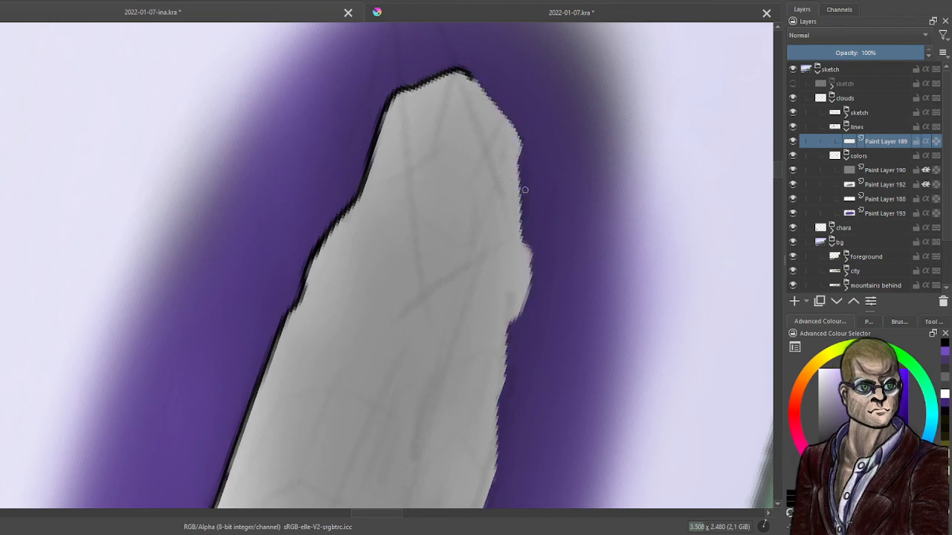
mouse_move(468, 78)
mouse_down()
mouse_move(514, 132)
mouse_move(520, 176)
mouse_up()
key(ctrl+z)
mouse_move(468, 74)
mouse_down()
mouse_move(520, 138)
mouse_move(534, 266)
mouse_move(533, 296)
mouse_move(505, 339)
mouse_up()
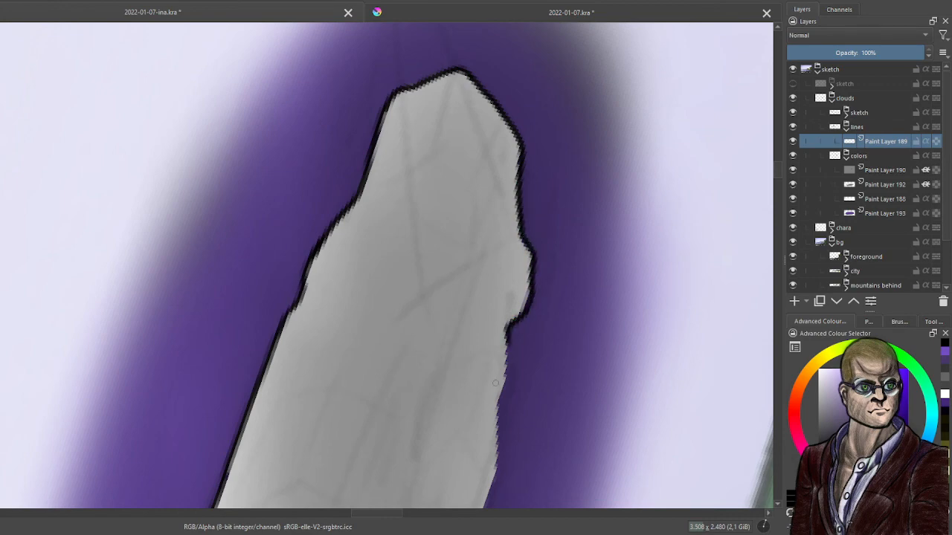
drag(548, 365, 536, 186)
drag(432, 72, 431, 133)
key(ctrl+z)
mouse_move(433, 75)
mouse_down()
mouse_move(417, 235)
mouse_move(390, 284)
mouse_move(407, 310)
mouse_up()
key(ctrl+z)
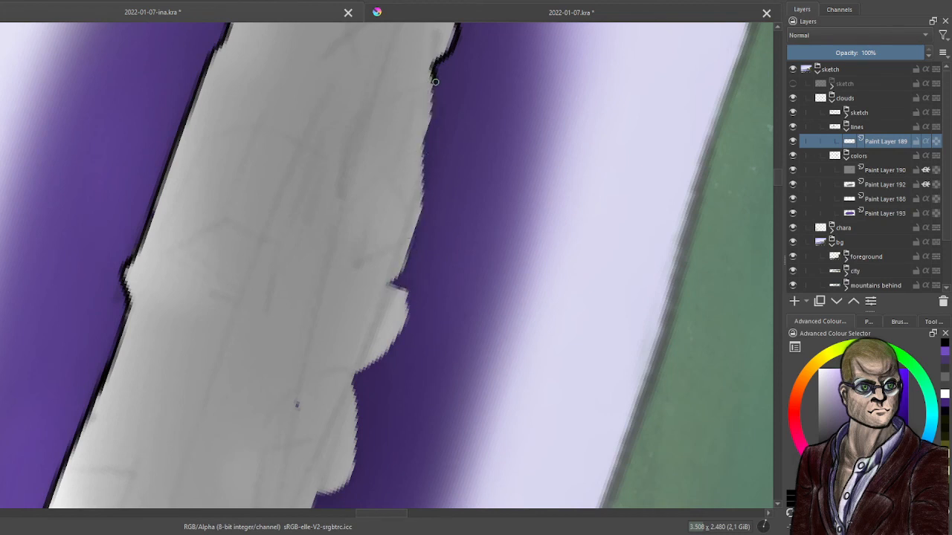
mouse_move(435, 81)
mouse_down()
mouse_move(416, 226)
mouse_move(396, 283)
mouse_up()
key(ctrl+z)
drag(437, 72, 450, 43)
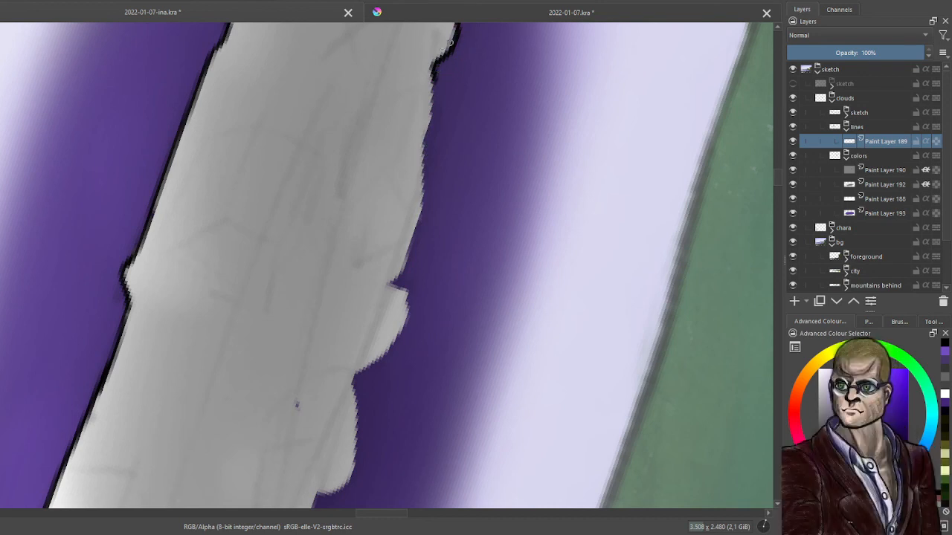
drag(434, 87, 423, 143)
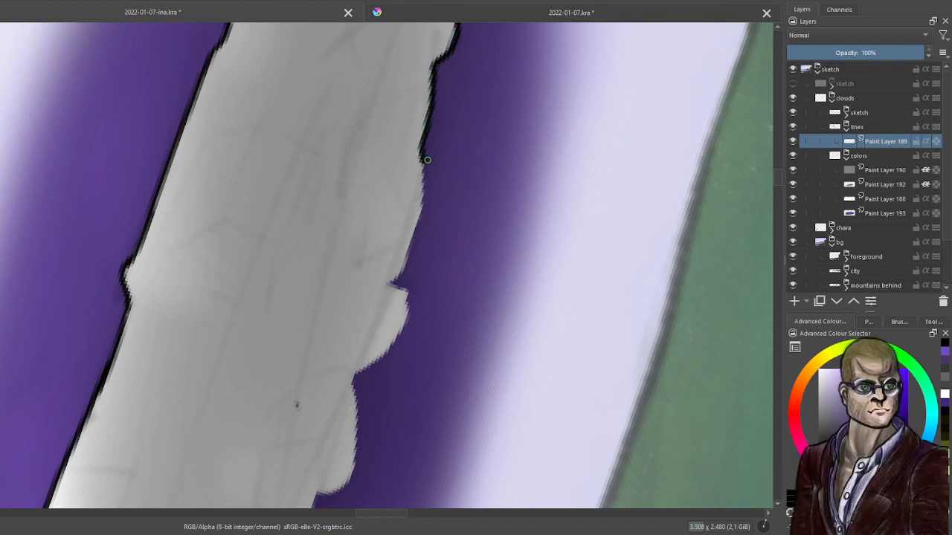
mouse_move(457, 99)
mouse_down()
mouse_move(466, 122)
mouse_move(485, 109)
mouse_move(494, 137)
mouse_up()
key(ctrl+z)
key(ctrl+z)
key(ctrl+z)
key(ctrl+z)
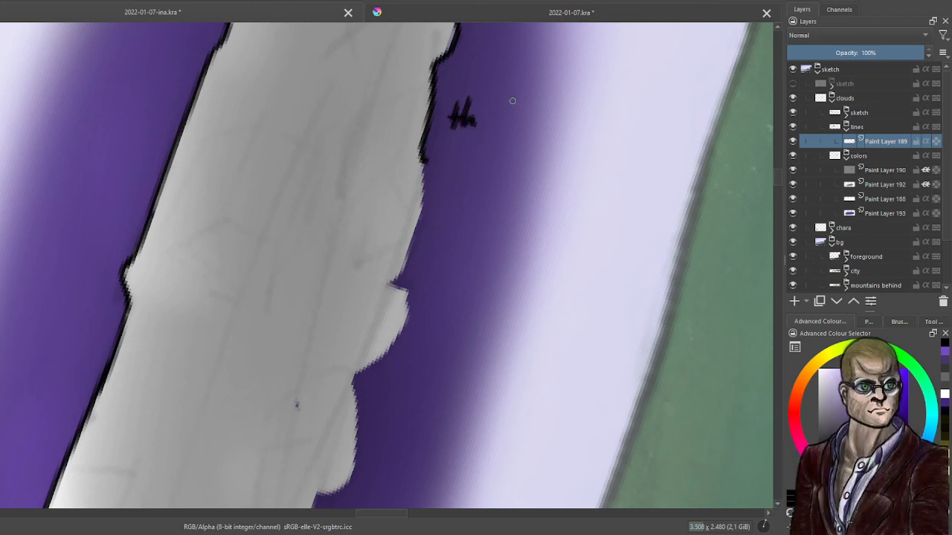
key(ctrl+z)
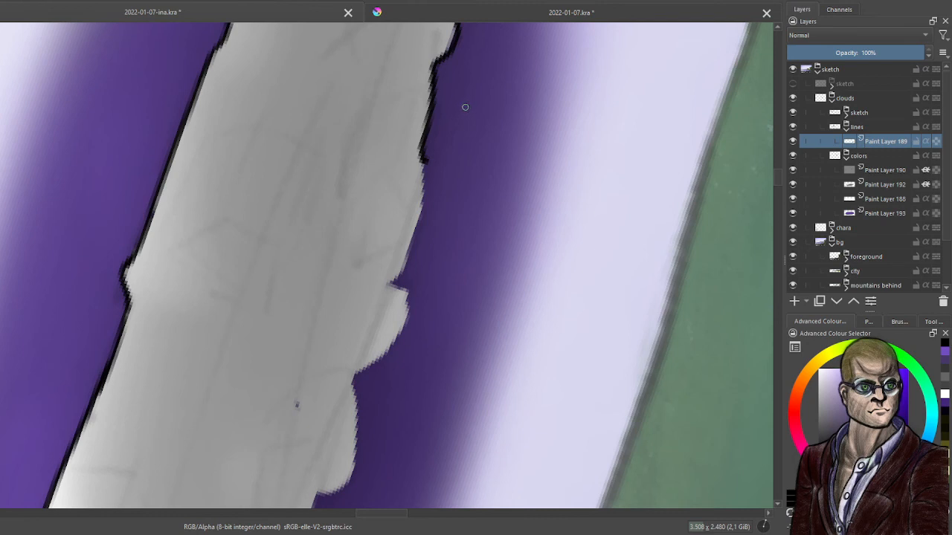
key(ctrl+z)
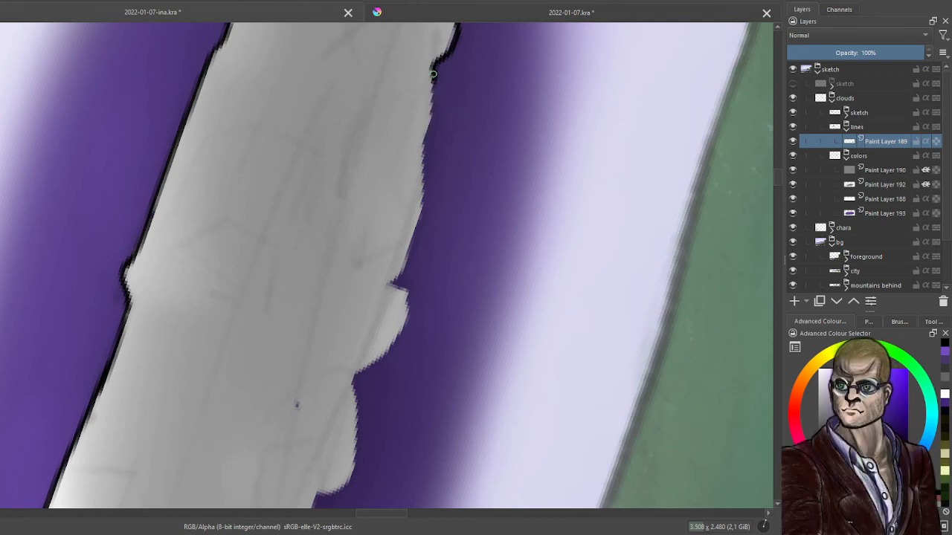
Ink the cloud's lower edge from the right-end bulge to the notch at the first hanging puff.
mouse_move(433, 72)
mouse_down()
mouse_move(429, 171)
mouse_move(421, 152)
mouse_move(418, 221)
mouse_move(391, 283)
mouse_move(407, 307)
mouse_move(406, 286)
mouse_move(394, 282)
mouse_move(407, 307)
mouse_up()
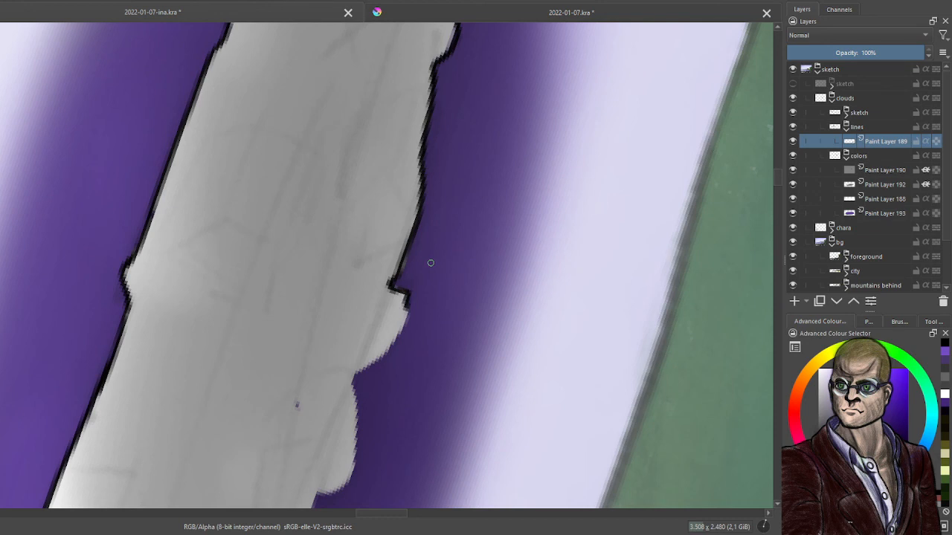
drag(543, 407, 587, 50)
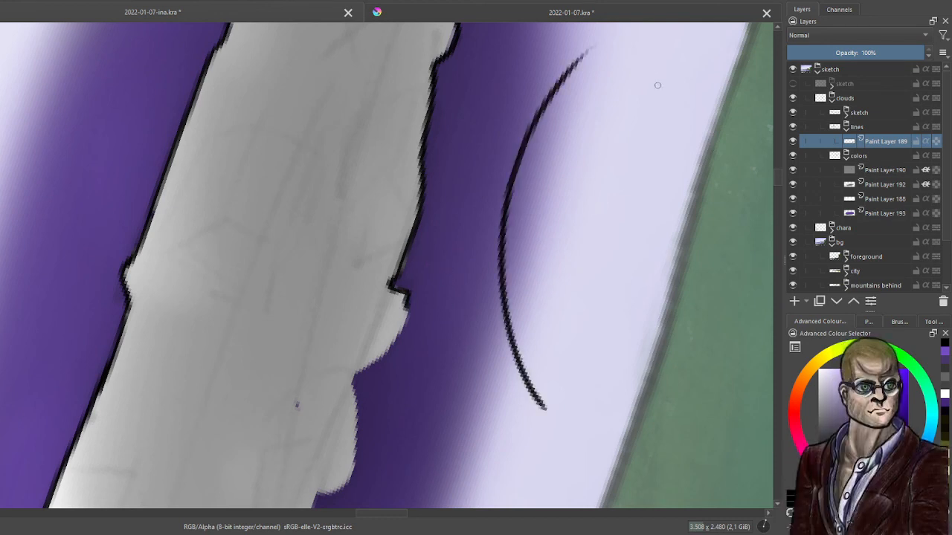
drag(586, 434, 634, 79)
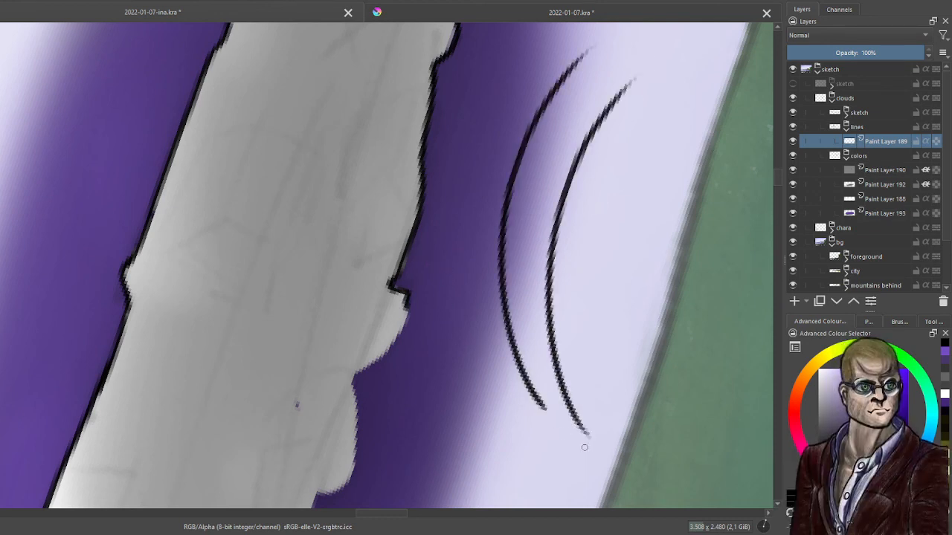
drag(585, 447, 595, 82)
key(ctrl+z)
key(ctrl+z)
key(ctrl+z)
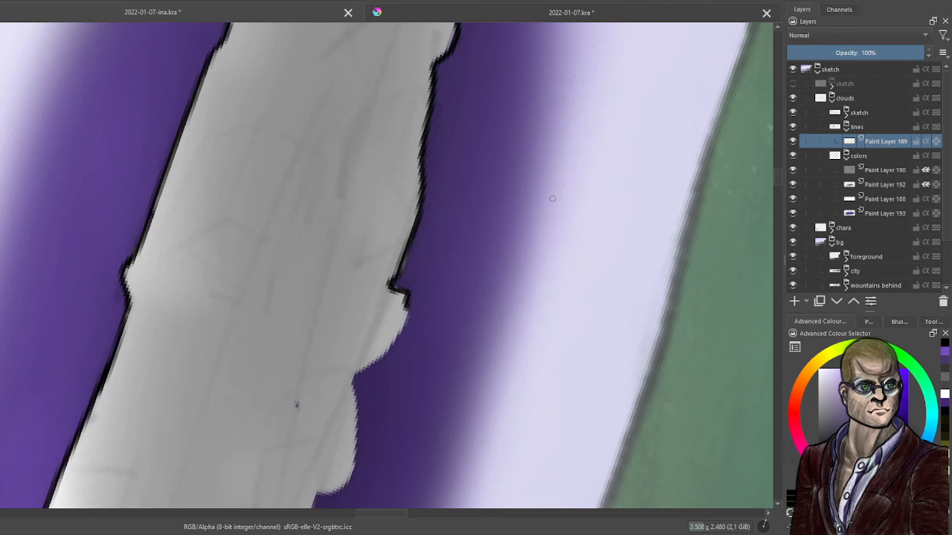
mouse_move(541, 445)
mouse_down()
mouse_move(691, 82)
mouse_move(699, 83)
mouse_up()
key(ctrl+z)
scroll(547, 310, down, 6)
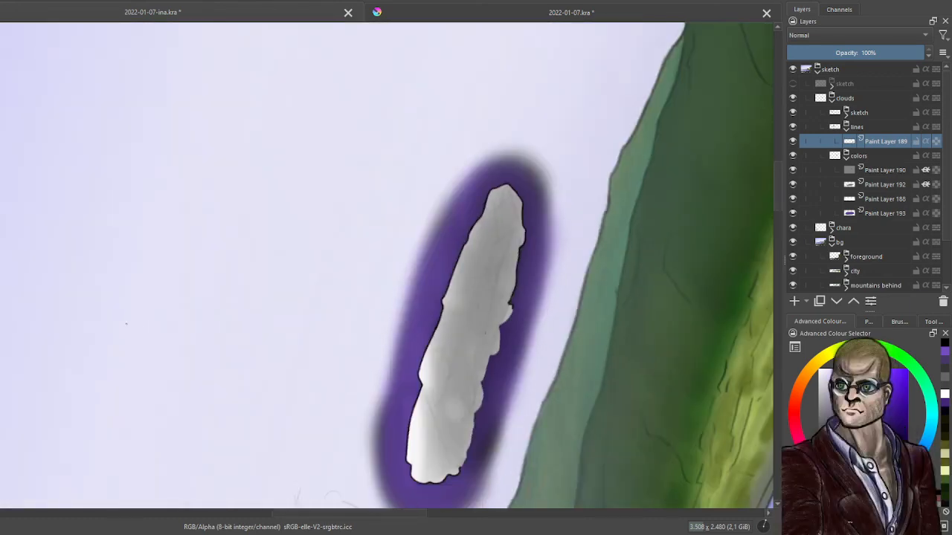
drag(2, 354, 655, 116)
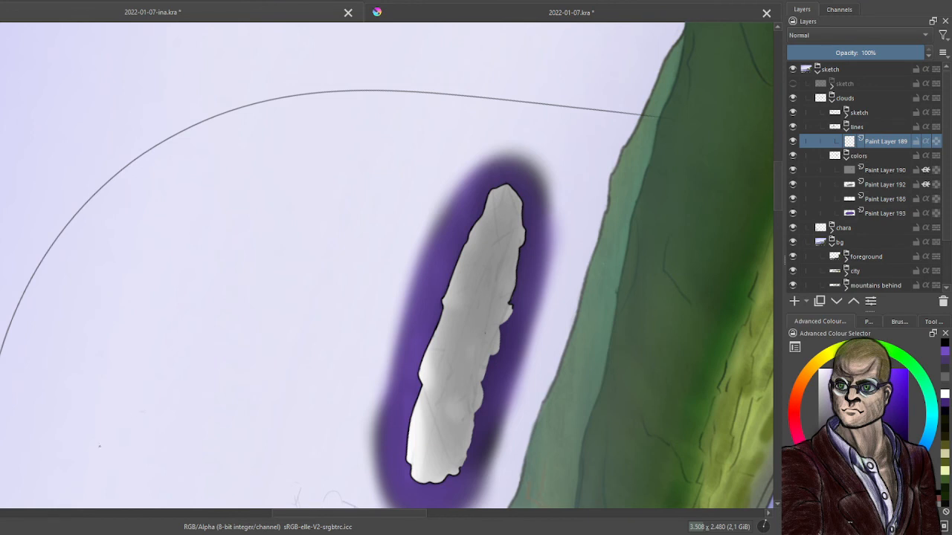
mouse_move(95, 445)
mouse_down()
mouse_move(542, 131)
mouse_move(640, 115)
mouse_up()
mouse_move(54, 446)
mouse_down()
mouse_move(83, 366)
mouse_move(269, 177)
mouse_move(519, 135)
mouse_move(707, 78)
mouse_move(565, 90)
mouse_move(105, 295)
mouse_move(596, 146)
mouse_move(317, 168)
mouse_move(300, 387)
mouse_move(66, 334)
mouse_move(264, 131)
mouse_move(449, 117)
mouse_up()
key(ctrl+z)
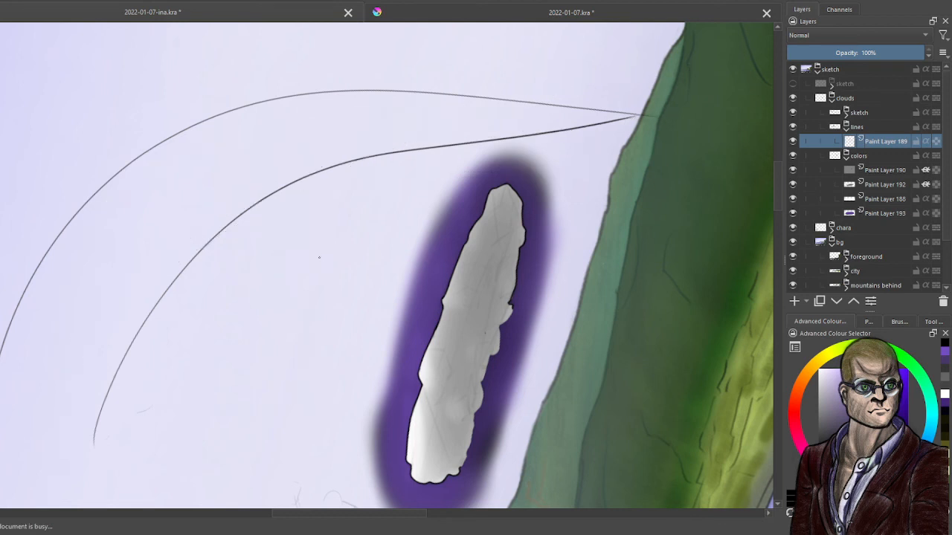
key(ctrl+z)
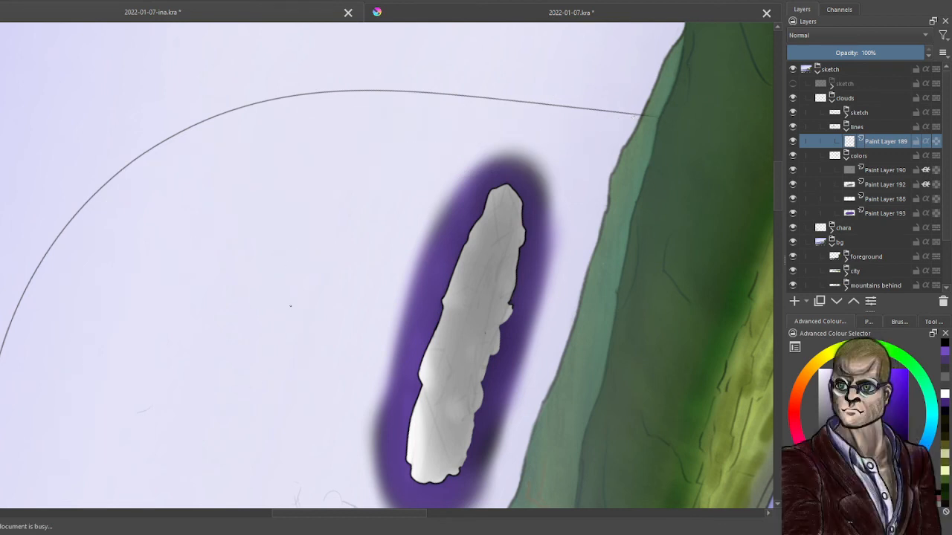
key(ctrl+z)
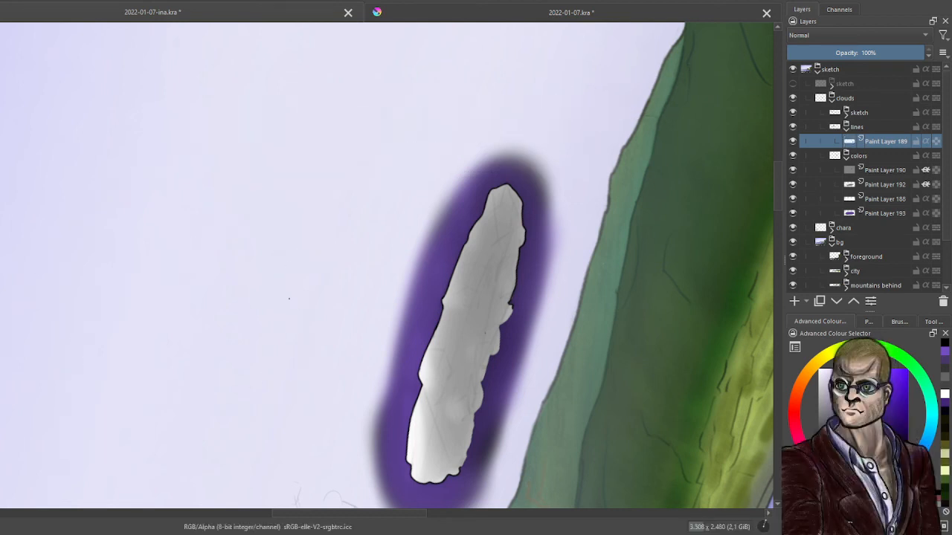
Outline the two hanging puffs on the cloud's lower edge in black and continue the line to the next notch.
scroll(527, 378, up, 6)
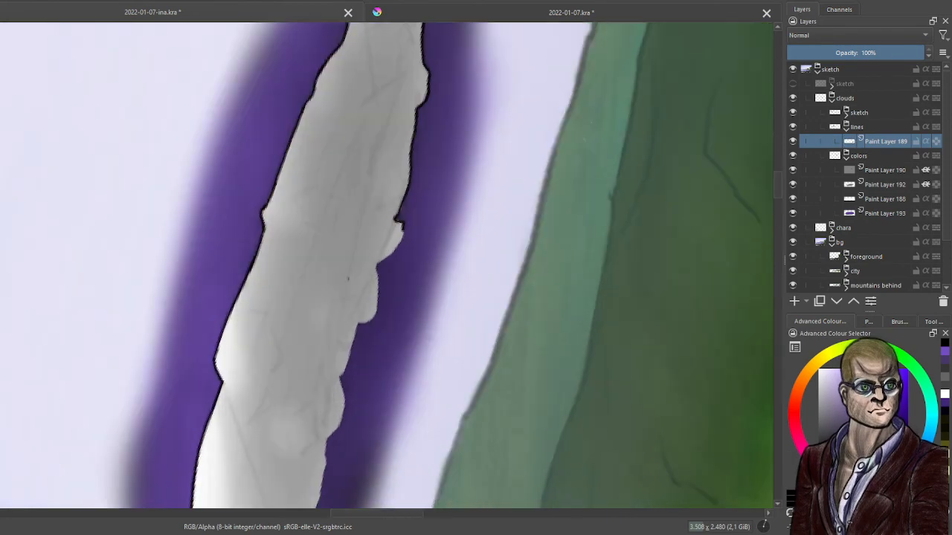
scroll(415, 303, up, 1)
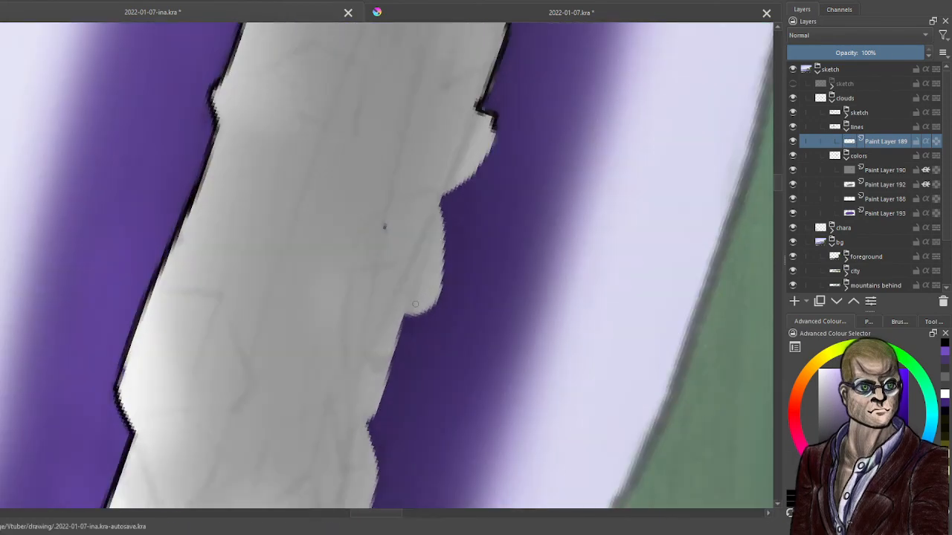
mouse_move(493, 145)
mouse_down()
mouse_move(442, 200)
mouse_move(442, 283)
mouse_move(429, 312)
mouse_move(404, 316)
mouse_move(368, 426)
mouse_move(377, 476)
mouse_up()
key(ctrl+z)
mouse_move(400, 316)
mouse_down()
mouse_move(384, 399)
mouse_move(366, 428)
mouse_move(377, 482)
mouse_up()
key(ctrl+z)
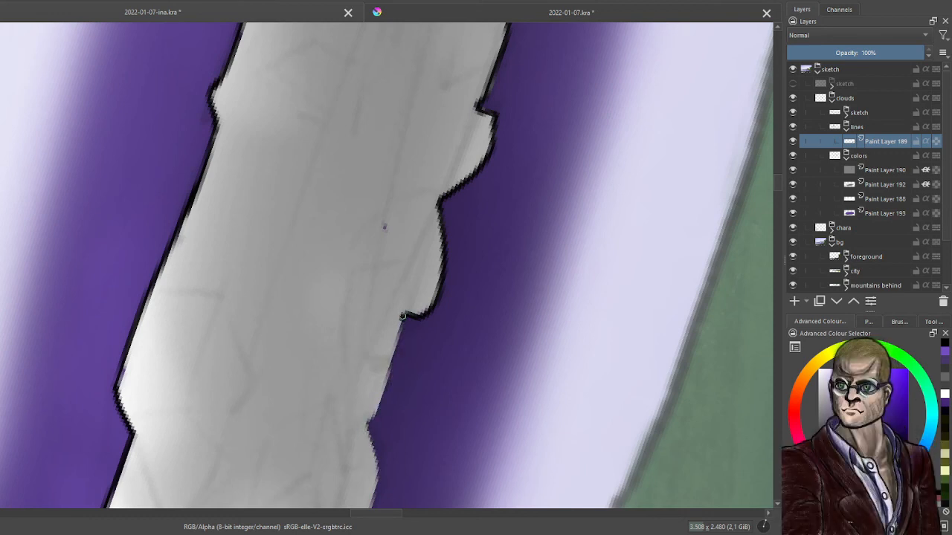
mouse_move(403, 316)
mouse_down()
mouse_move(368, 424)
mouse_move(466, 182)
mouse_up()
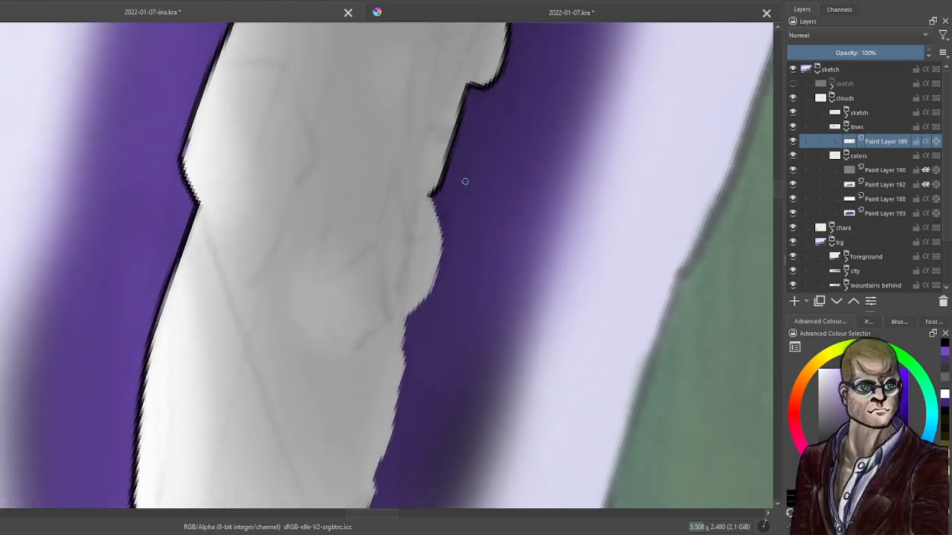
Ink the remaining lower-left edge with its small bumps and join the line to the outlined left end.
drag(468, 249, 469, 238)
scroll(468, 238, up, 1)
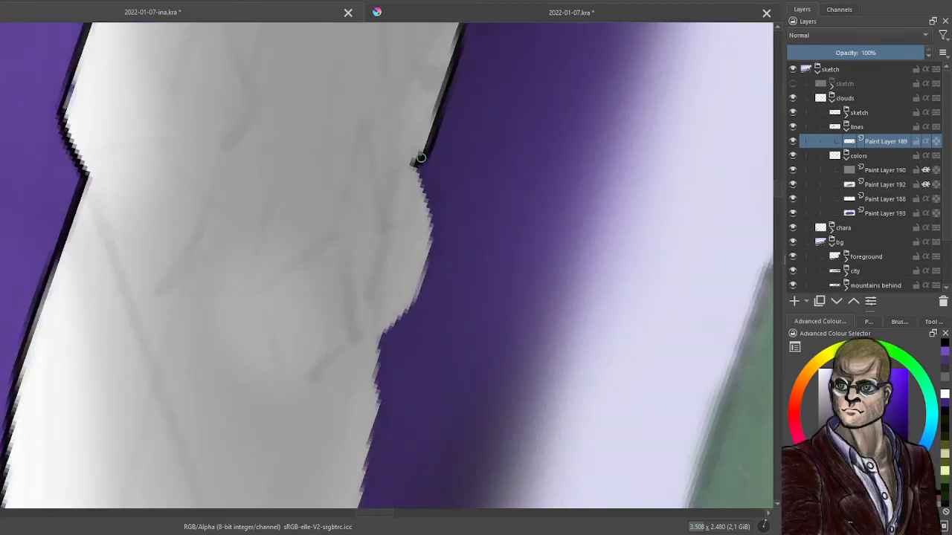
mouse_move(413, 162)
mouse_down()
mouse_move(430, 240)
mouse_move(411, 296)
mouse_move(380, 344)
mouse_move(381, 386)
mouse_up()
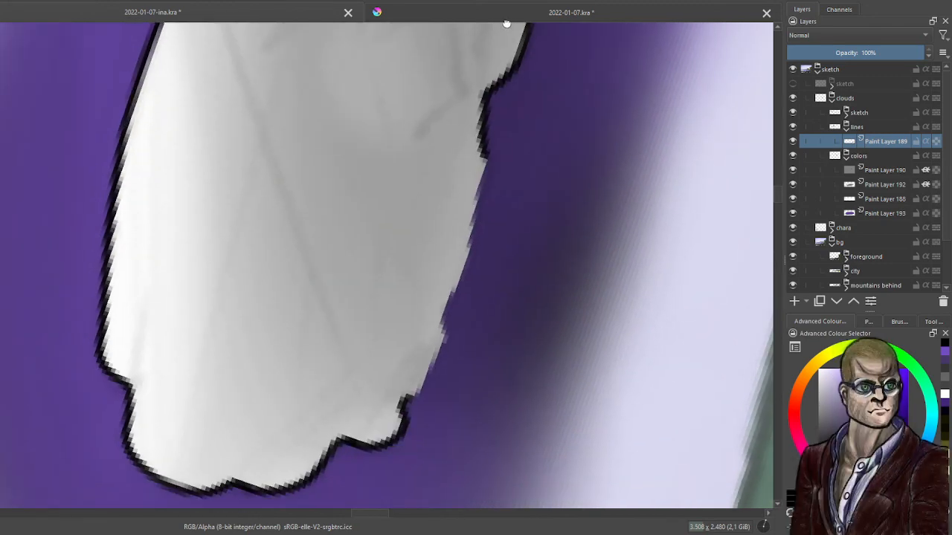
mouse_move(399, 267)
mouse_down()
mouse_move(466, 156)
mouse_move(478, 183)
mouse_move(459, 277)
mouse_move(438, 350)
mouse_move(404, 404)
mouse_up()
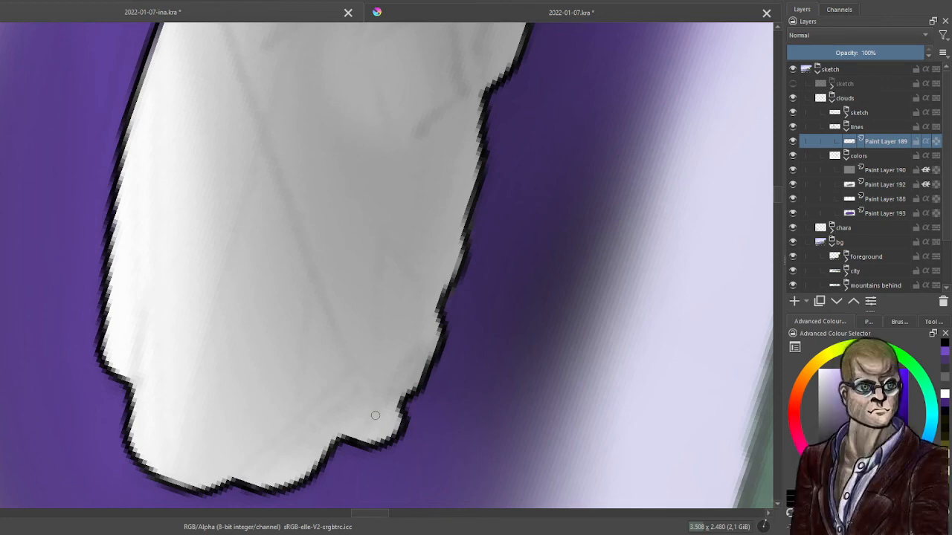
Reset the canvas rotation to upright with the whole outlined cloud in view.
key(minus)
key(minus)
key(minus)
right_click(584, 188)
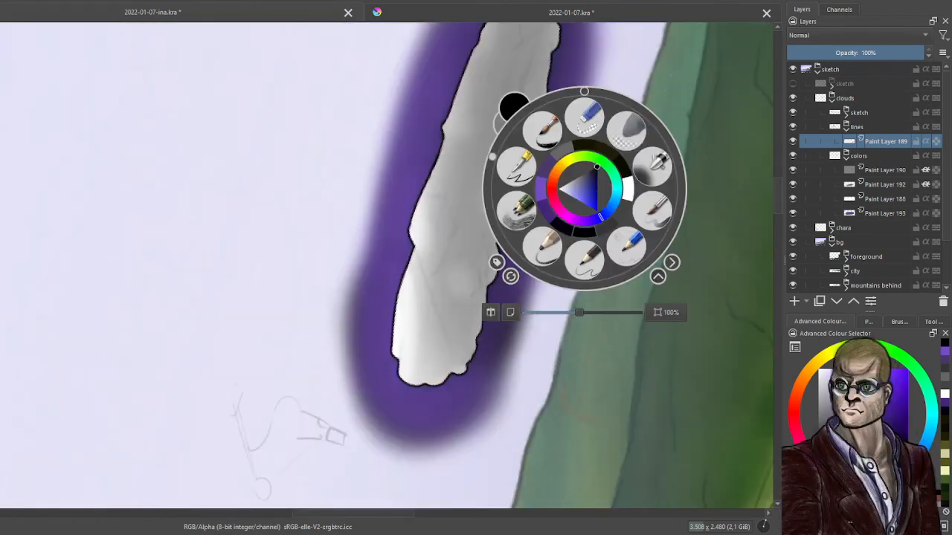
click(585, 92)
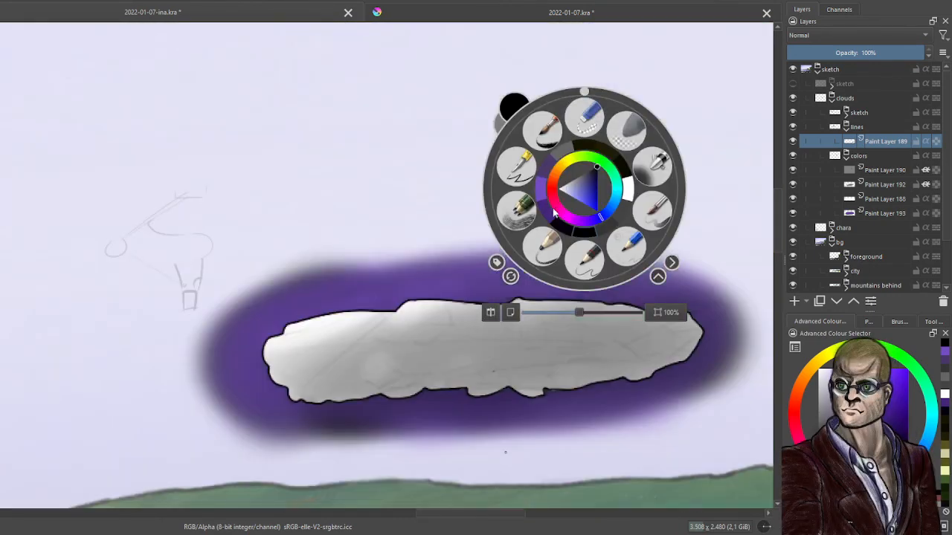
click(435, 329)
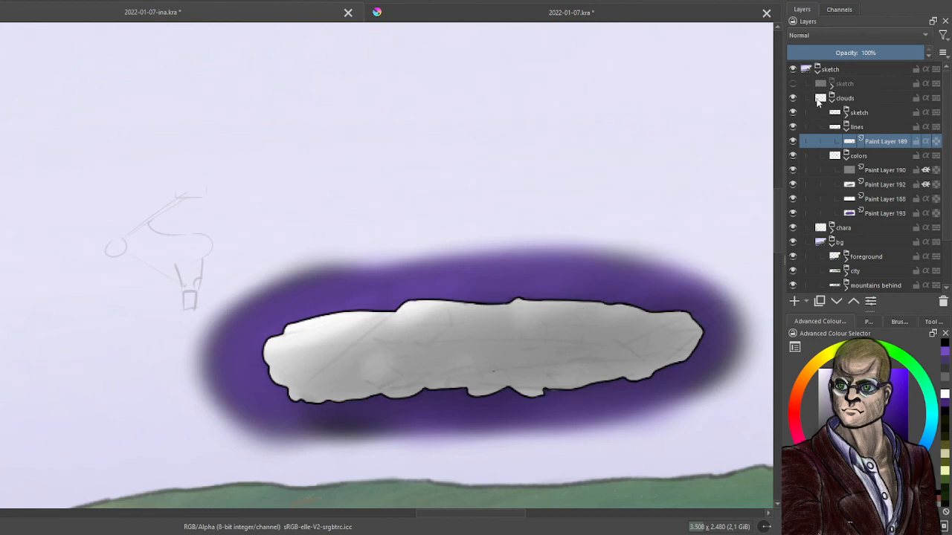
Hide the dark purple backdrop layer and the sketch group inside the clouds group.
click(793, 214)
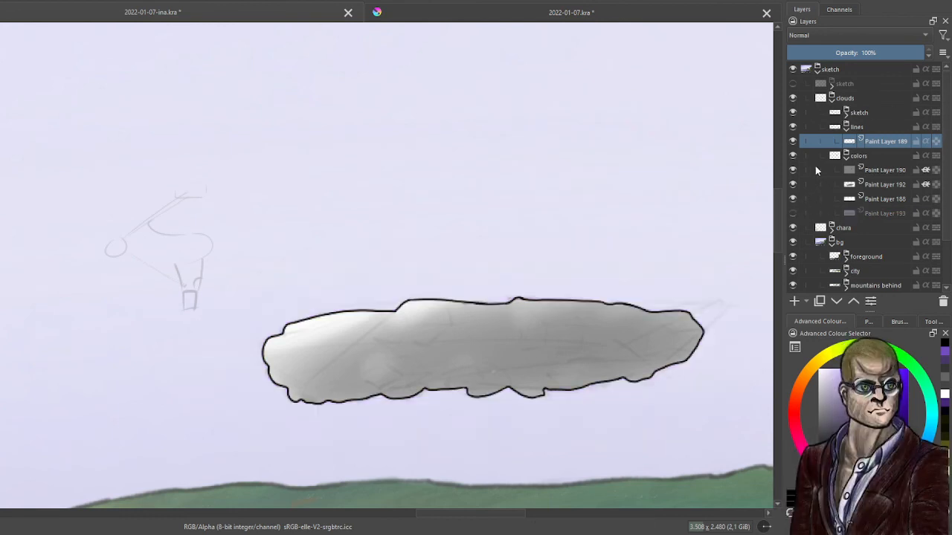
click(793, 112)
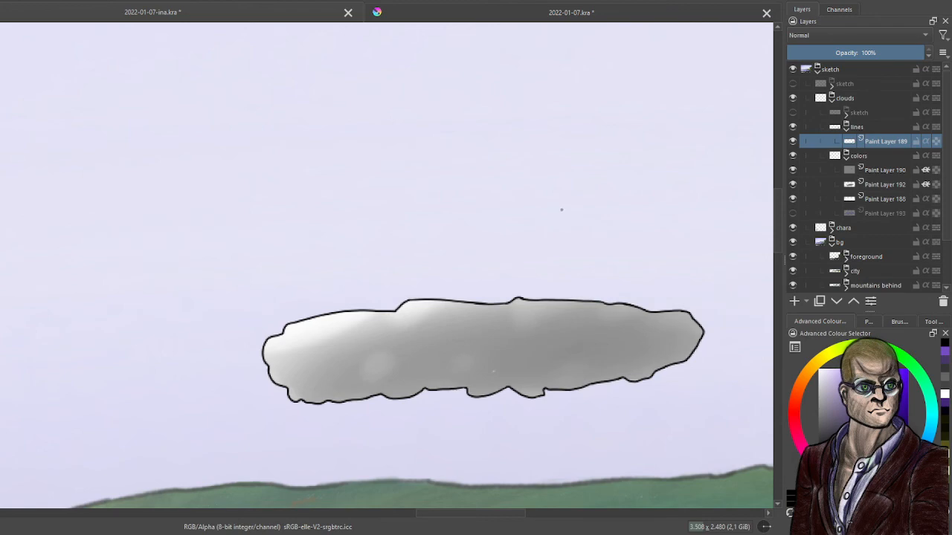
key(2)
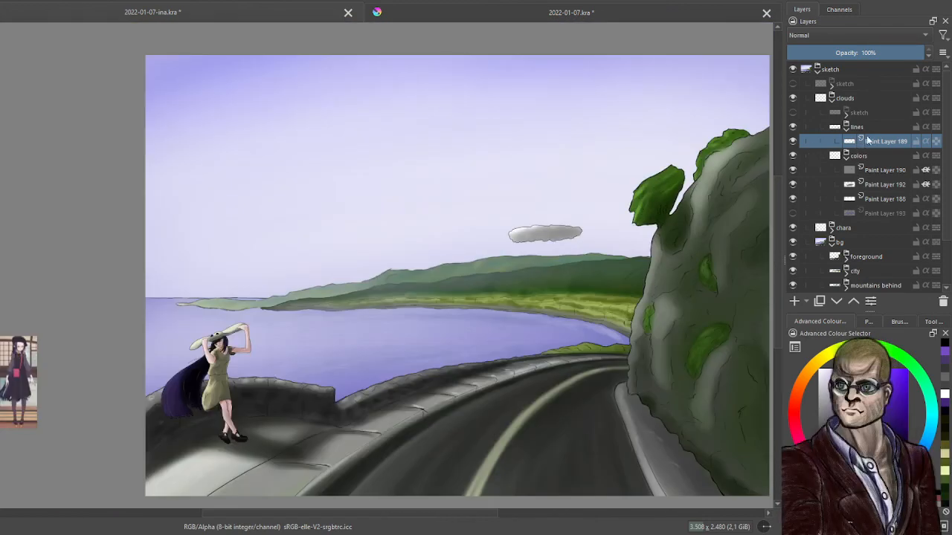
Add a paint layer with inherited alpha above the cloud's line layer in the lines group.
mouse_move(880, 53)
mouse_down()
mouse_move(861, 53)
mouse_move(922, 52)
mouse_up()
scroll(476, 202, up, 2)
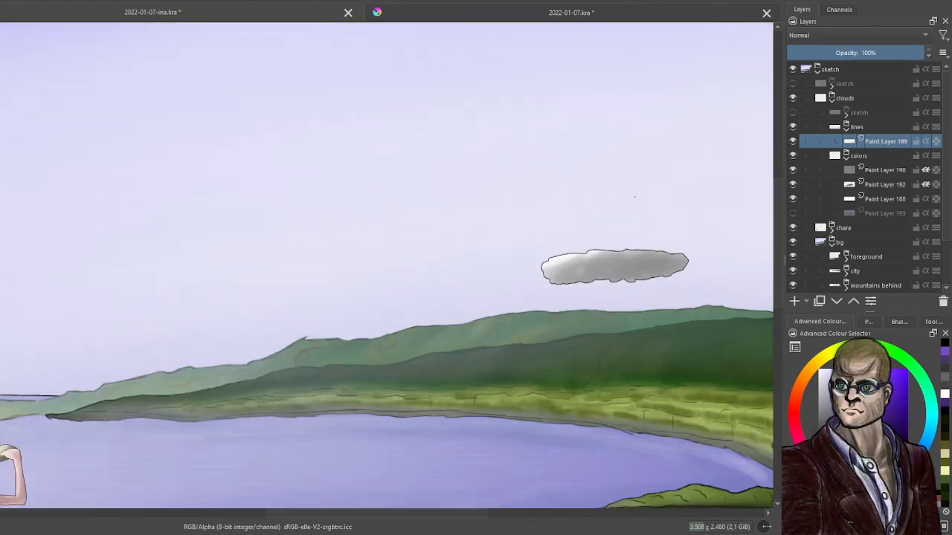
drag(662, 295, 527, 299)
scroll(518, 290, up, 2)
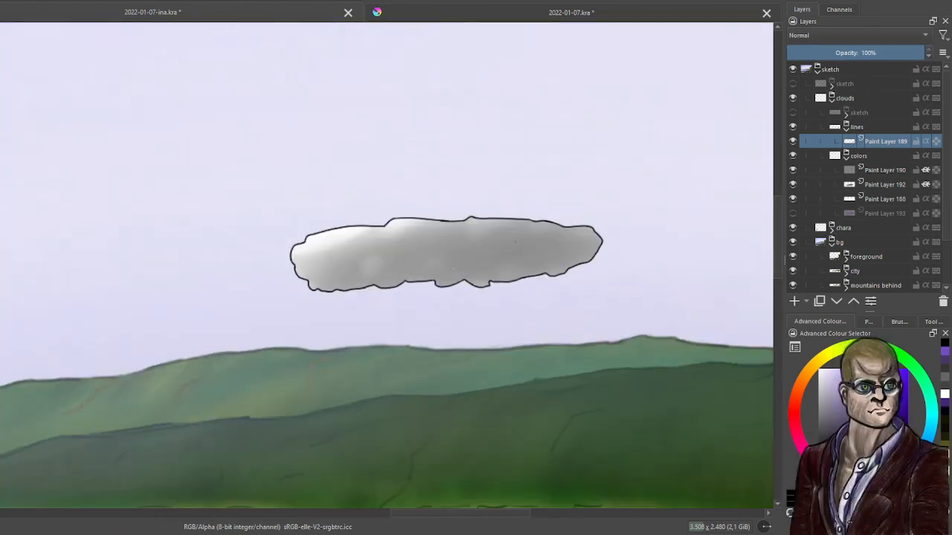
drag(522, 253, 497, 292)
scroll(500, 279, up, 1)
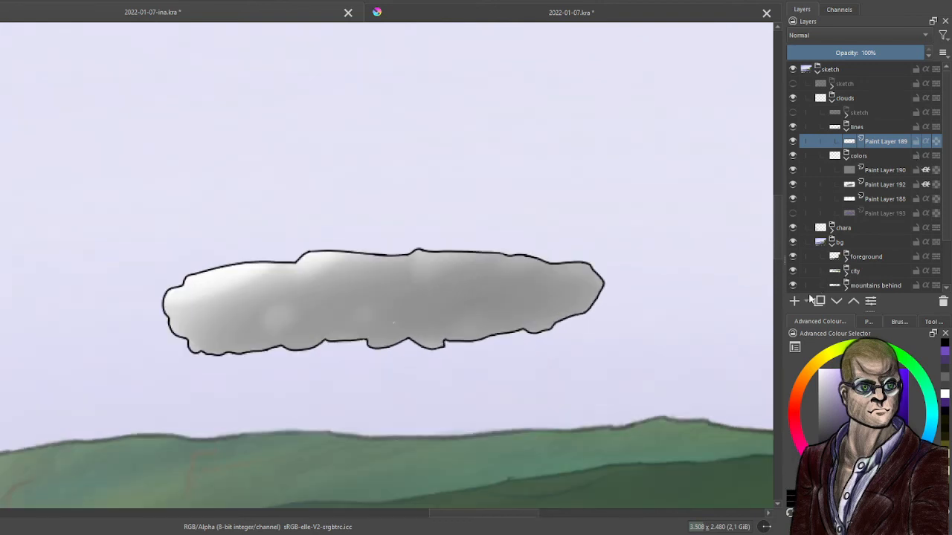
key(Insert)
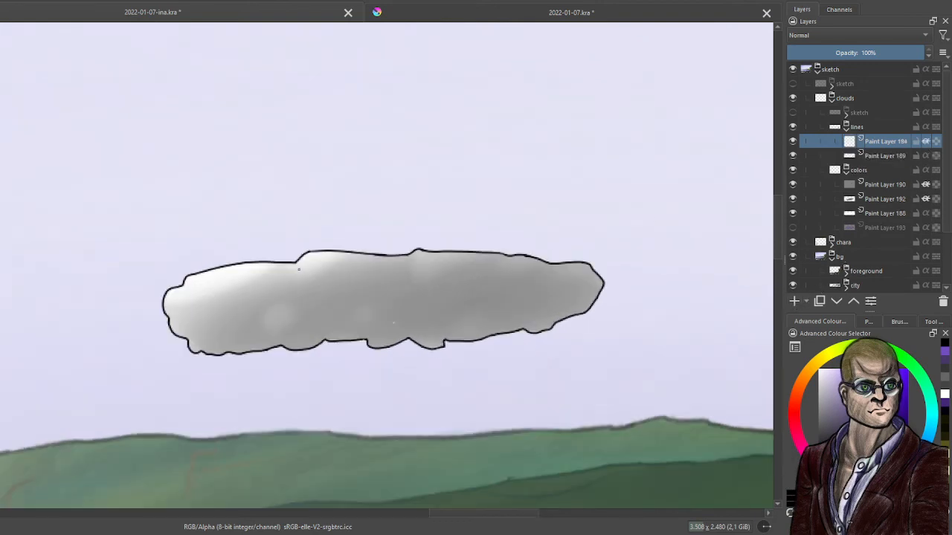
scroll(260, 274, up, 1)
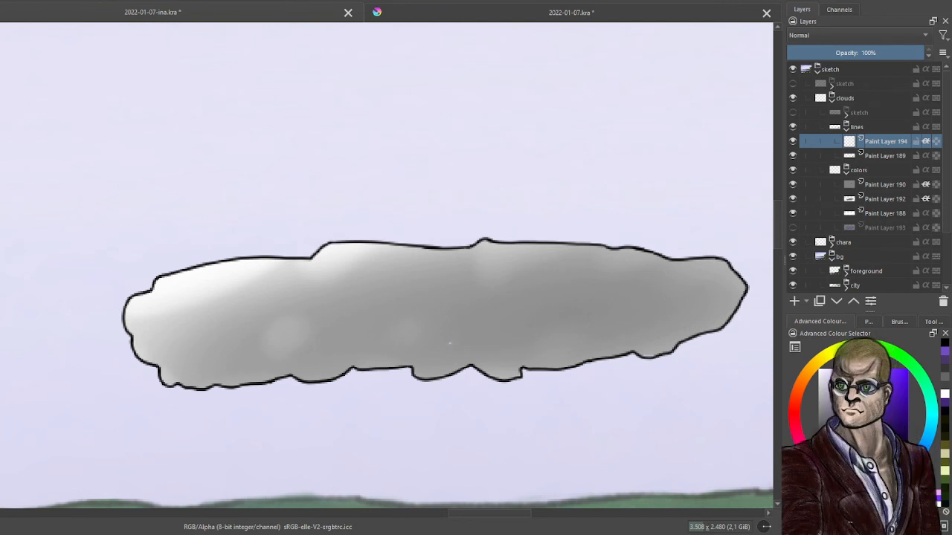
Tint the cloud's sunlit upper-left outline purple, lightening it with a pale lavender sampled from the sky.
click(899, 321)
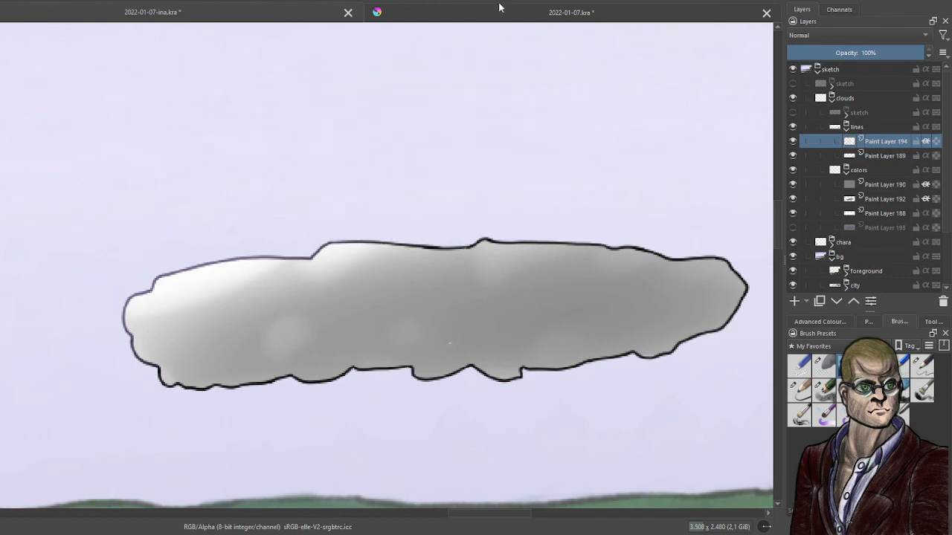
click(839, 322)
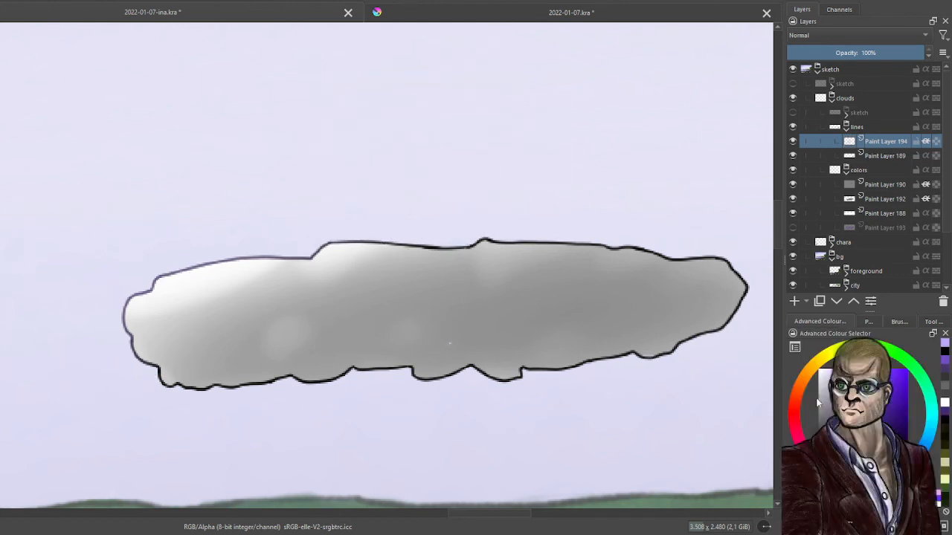
mouse_move(355, 240)
mouse_down()
mouse_move(539, 232)
mouse_move(384, 241)
mouse_move(485, 234)
mouse_move(386, 230)
mouse_move(279, 252)
mouse_move(208, 307)
mouse_up()
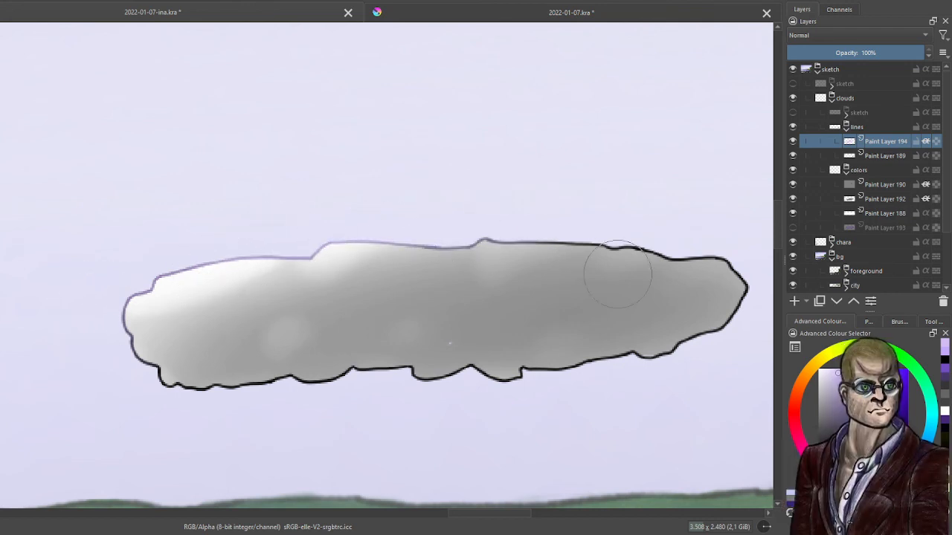
ctrl+click(350, 149)
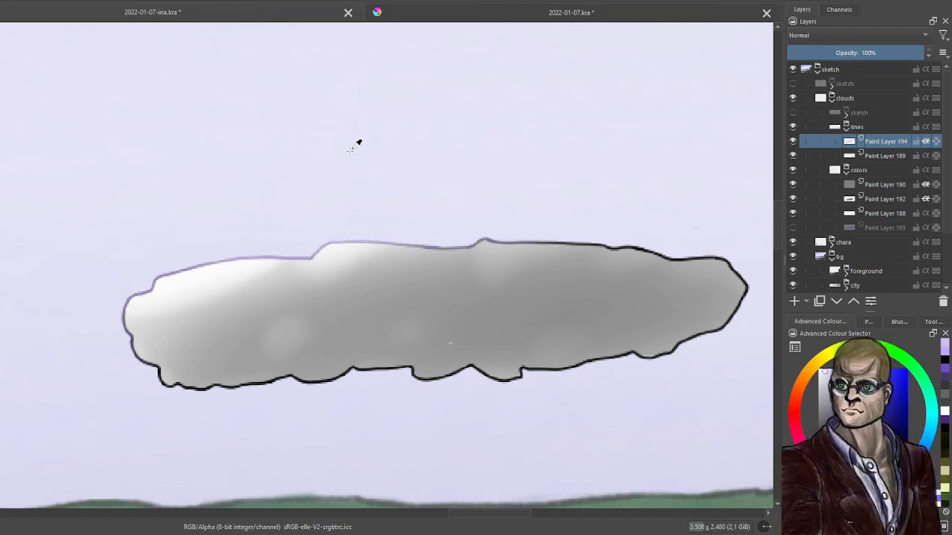
mouse_move(347, 223)
mouse_down()
mouse_move(99, 303)
mouse_move(213, 250)
mouse_move(120, 344)
mouse_move(129, 303)
mouse_move(149, 273)
mouse_up()
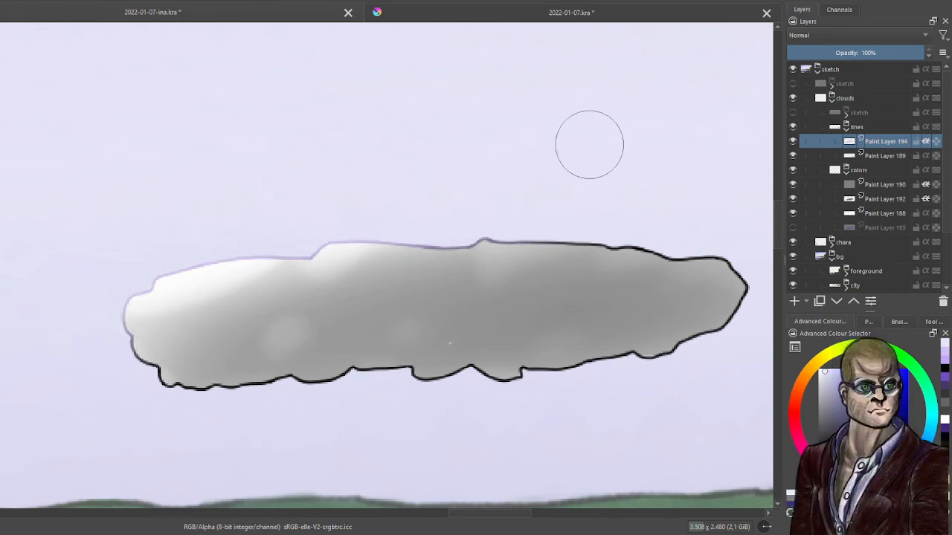
Recolour the outline along the cloud's upper right, right end and lower edge in dark greyish purple.
scroll(589, 144, down, 8)
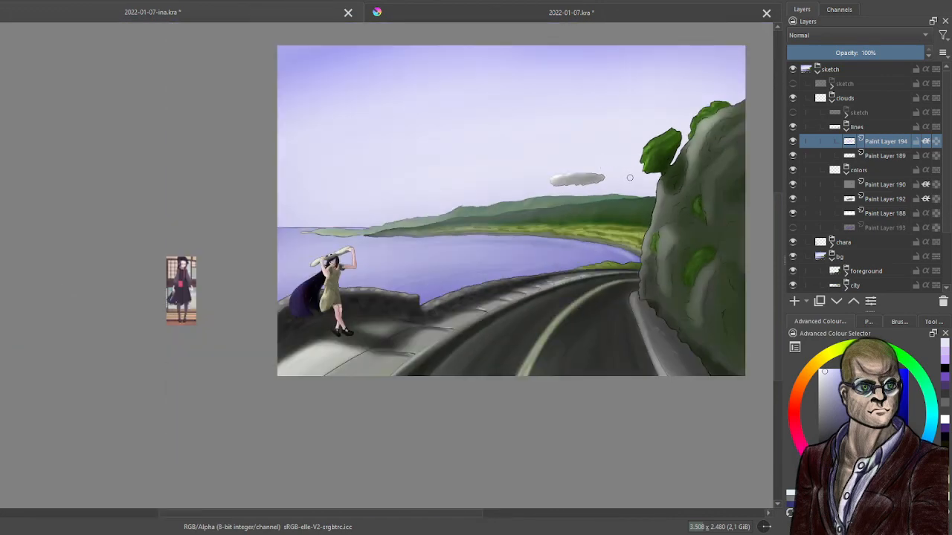
drag(630, 178, 560, 207)
scroll(550, 201, up, 8)
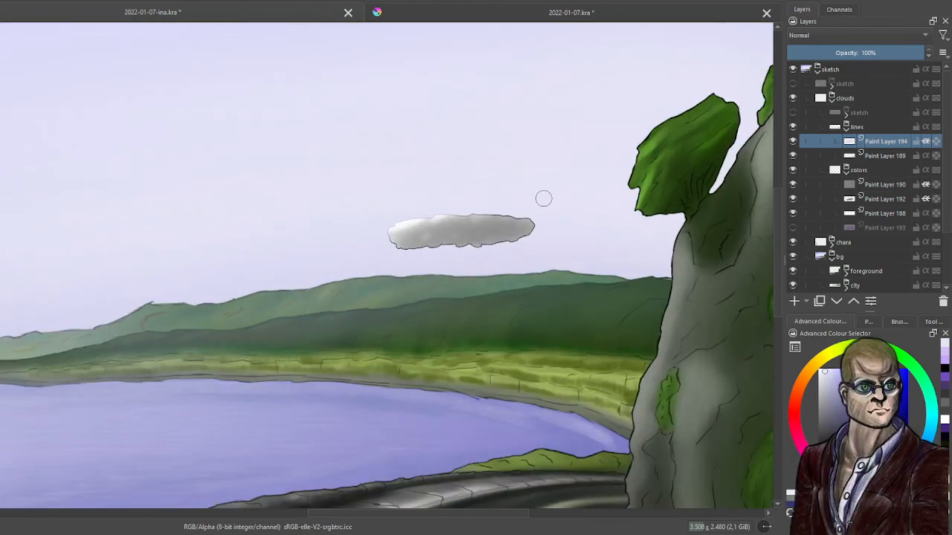
scroll(483, 251, up, 2)
drag(484, 255, 593, 270)
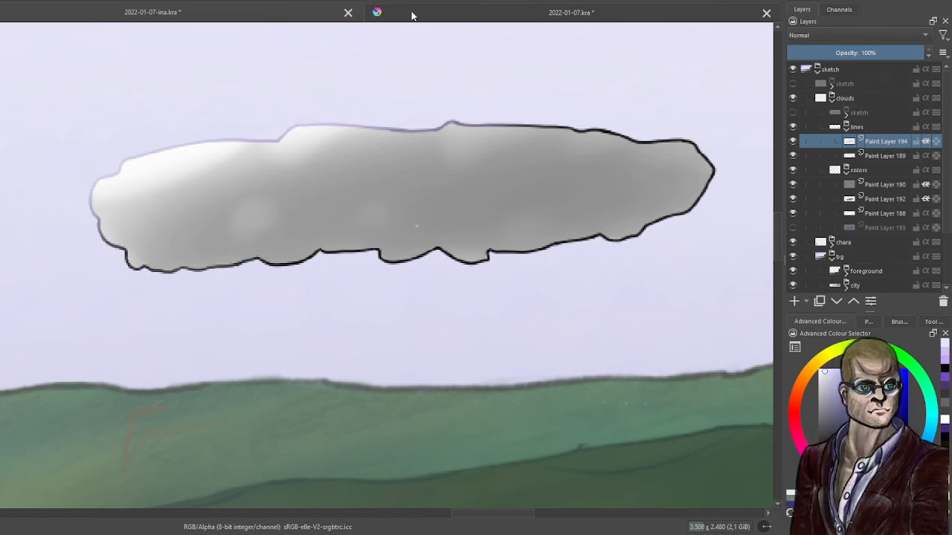
drag(473, 125, 683, 149)
mouse_move(699, 199)
mouse_down()
mouse_move(610, 250)
mouse_move(680, 206)
mouse_move(418, 285)
mouse_move(598, 231)
mouse_move(322, 297)
mouse_move(529, 234)
mouse_move(254, 293)
mouse_move(439, 235)
mouse_move(179, 314)
mouse_move(369, 231)
mouse_move(134, 310)
mouse_move(272, 239)
mouse_move(175, 241)
mouse_move(66, 269)
mouse_up()
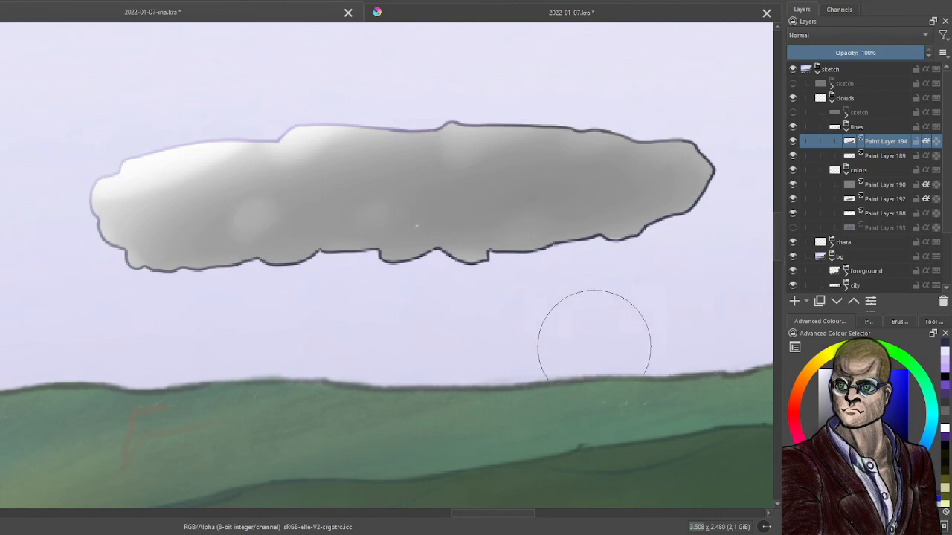
Collapse the clouds group, transform it to move the cloud slightly toward the cliff, and save the document.
scroll(584, 340, down, 6)
scroll(564, 325, up, 2)
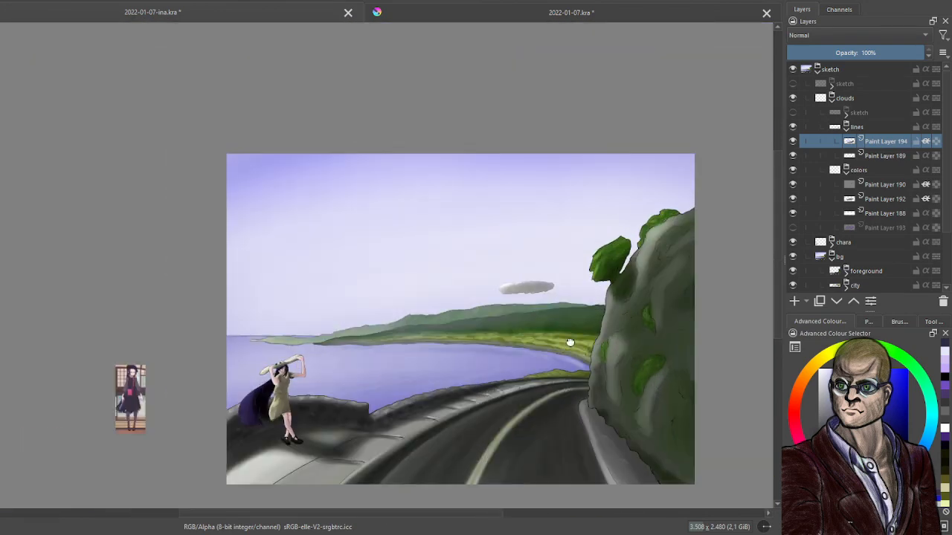
drag(576, 360, 565, 319)
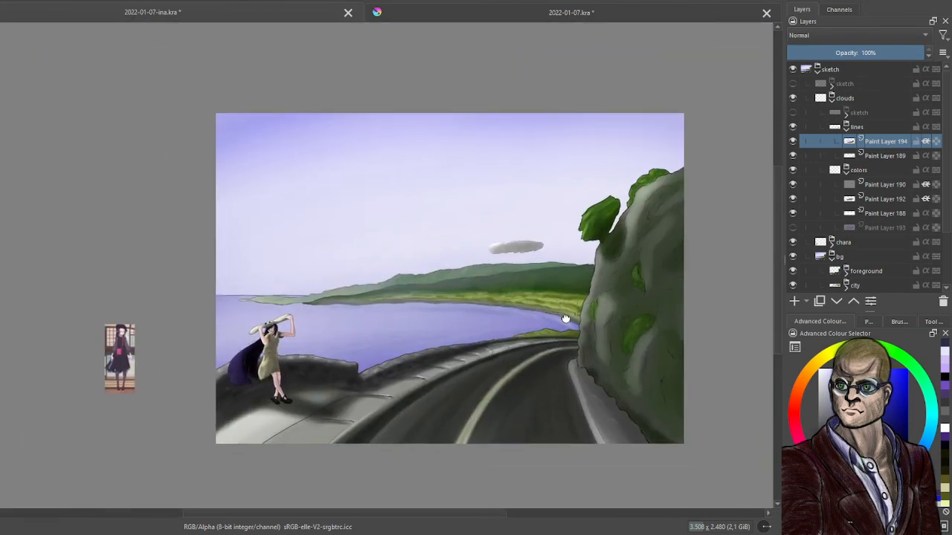
click(858, 99)
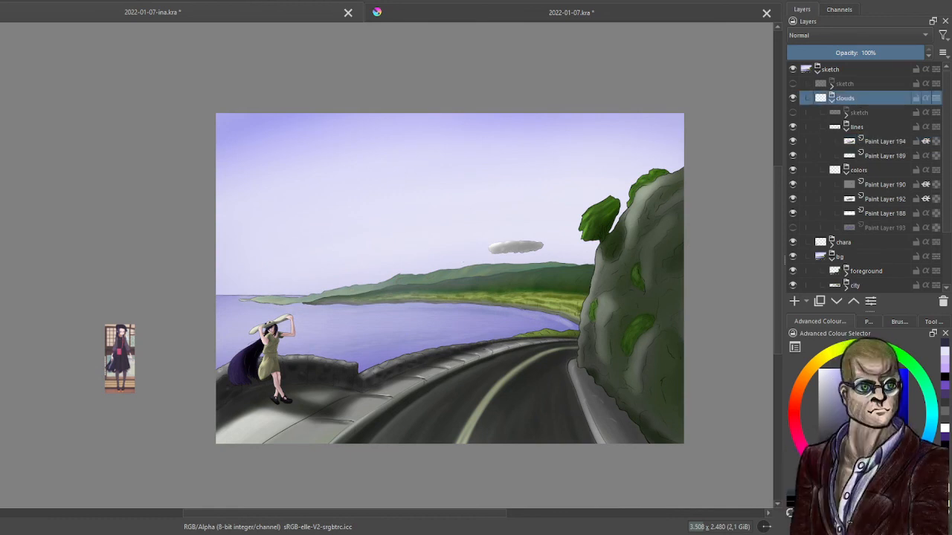
click(832, 98)
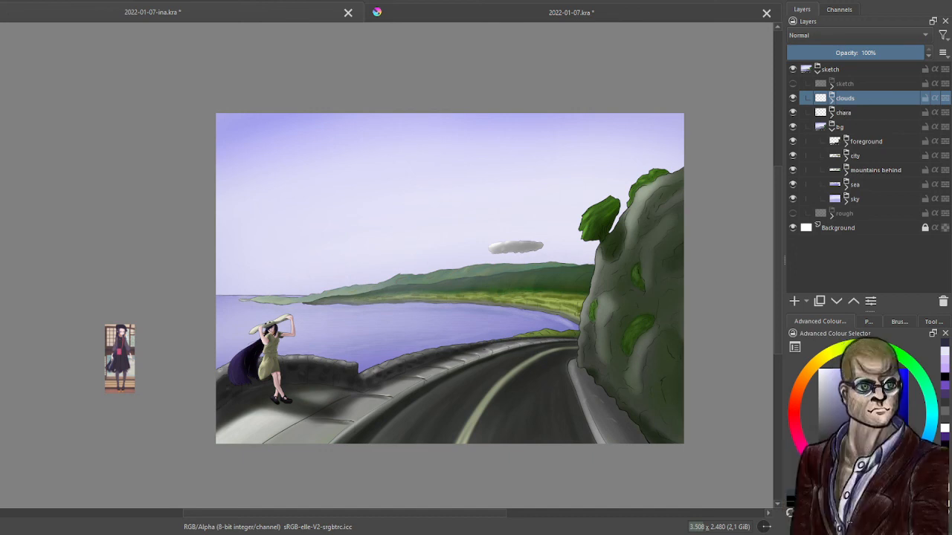
key(ctrl+t)
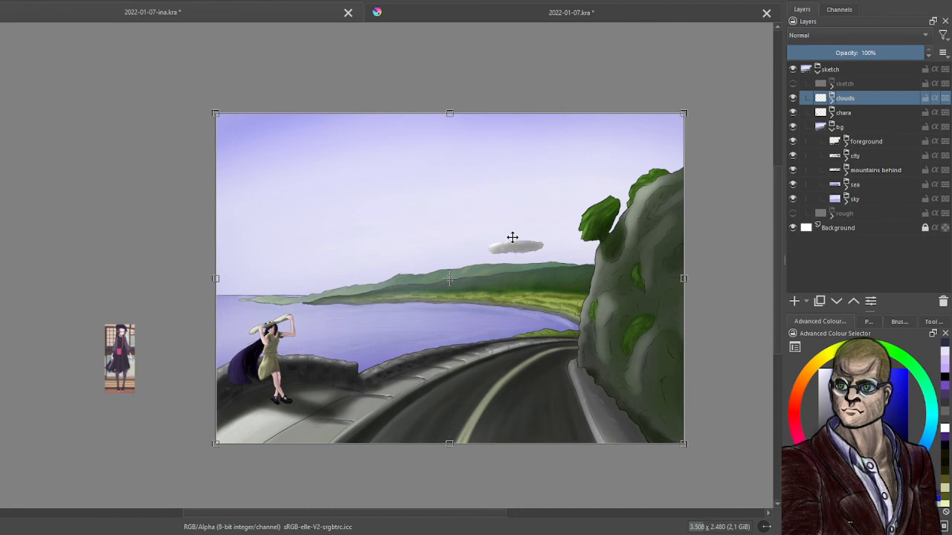
drag(511, 247, 547, 250)
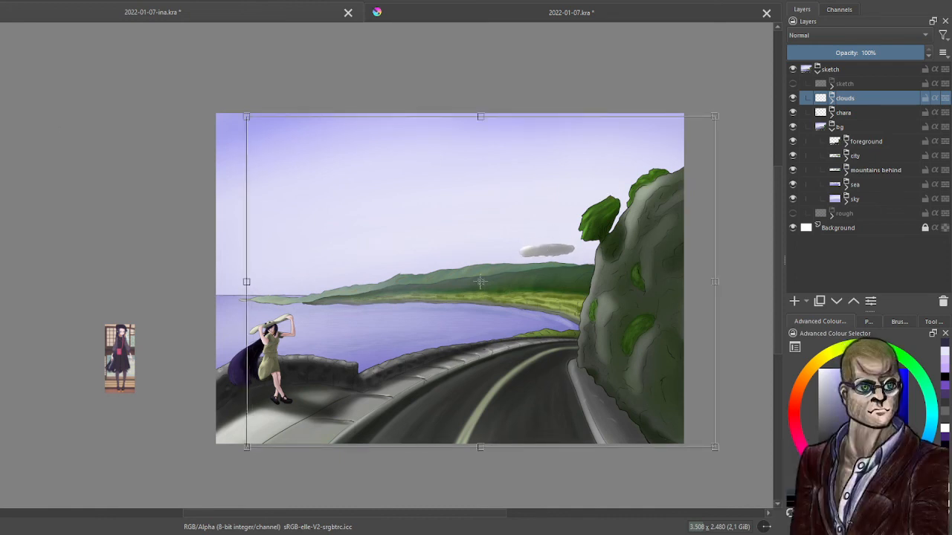
key(Return)
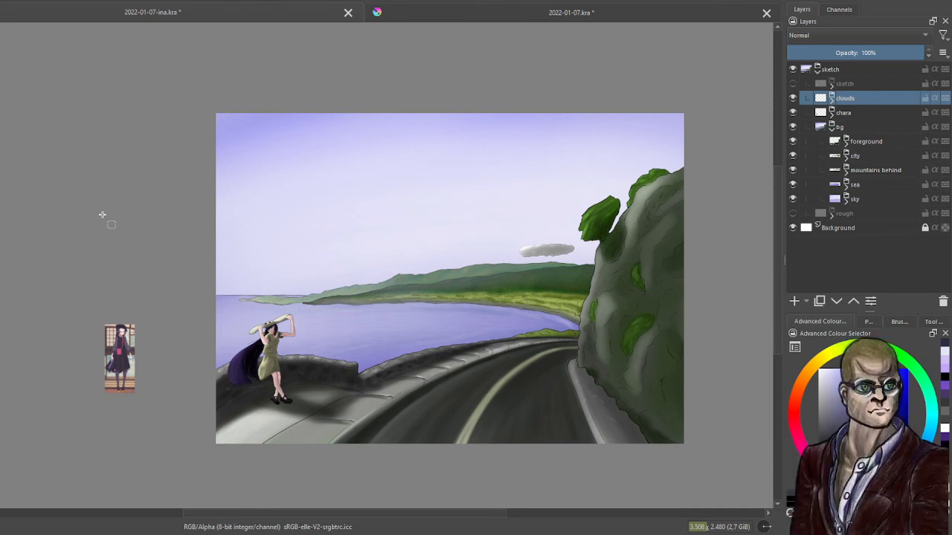
key(ctrl+s)
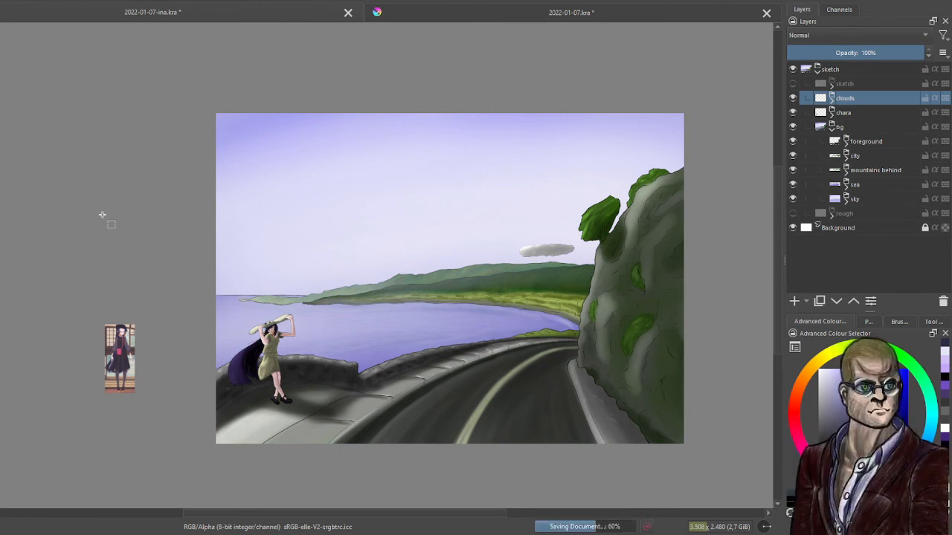